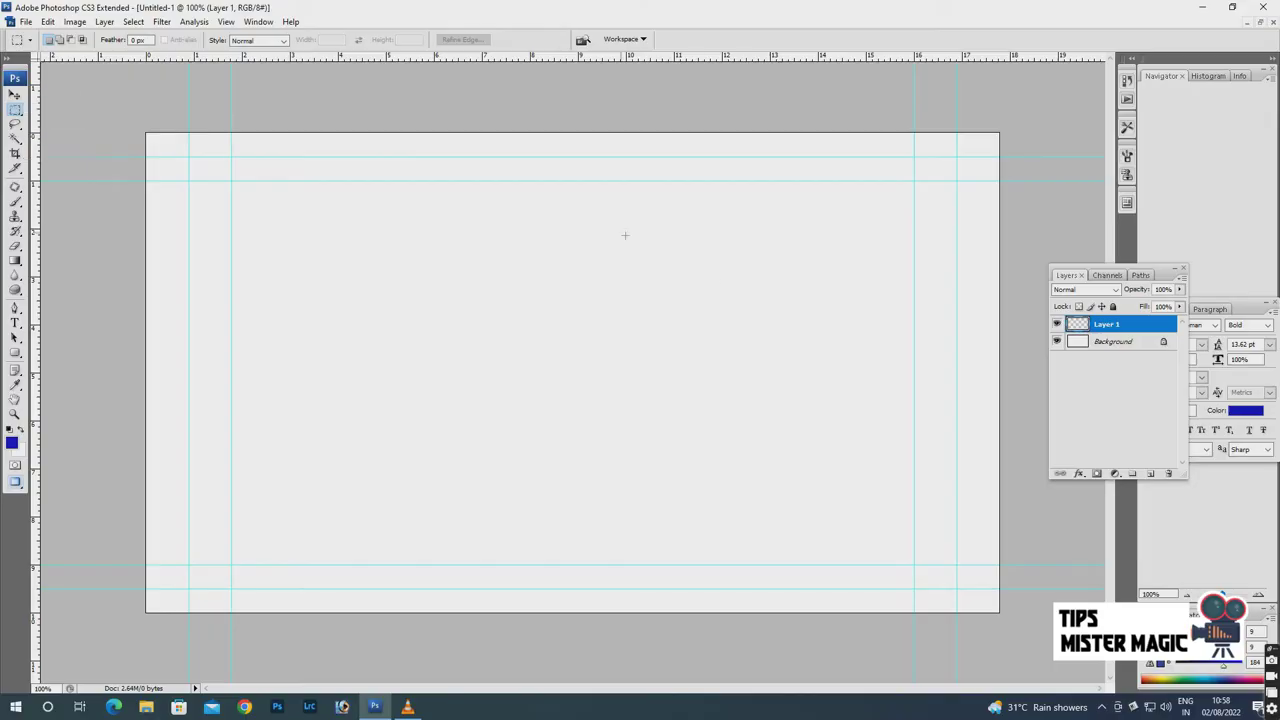
# Fill a large rectangular selection with light cyan as the background, then deselect.
pyautogui.moveTo(909, 557); pyautogui.dragTo(955, 564)
pyautogui.moveTo(471, 191); pyautogui.dragTo(956, 562)
pyautogui.rightClick(15, 260)
pyautogui.click(75, 273)
pyautogui.click(11, 442)
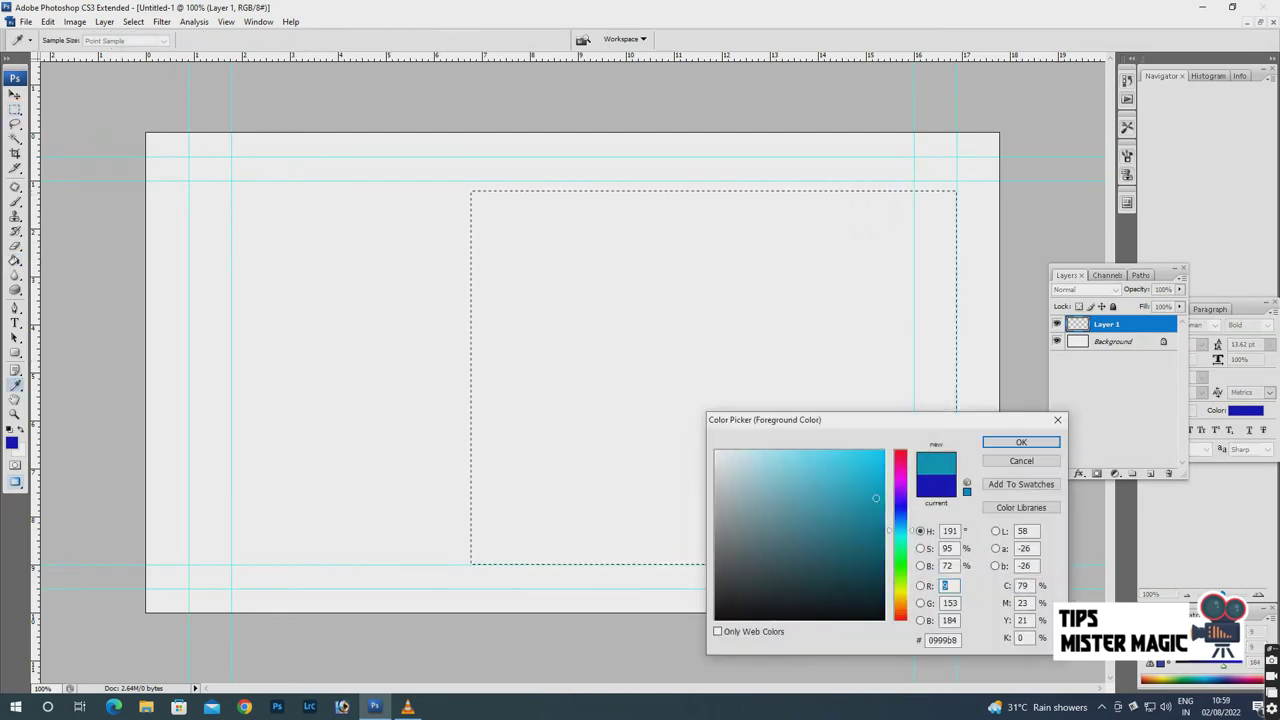
pyautogui.click(780, 457)
pyautogui.click(1021, 441)
pyautogui.click(598, 319)
pyautogui.hotkey('ctrl', 'd')
# On a new layer, fill a wide strip with brown for the tabletop.
pyautogui.hotkey('ctrl', 'shift', 'alt', 'n')
pyautogui.press('m')
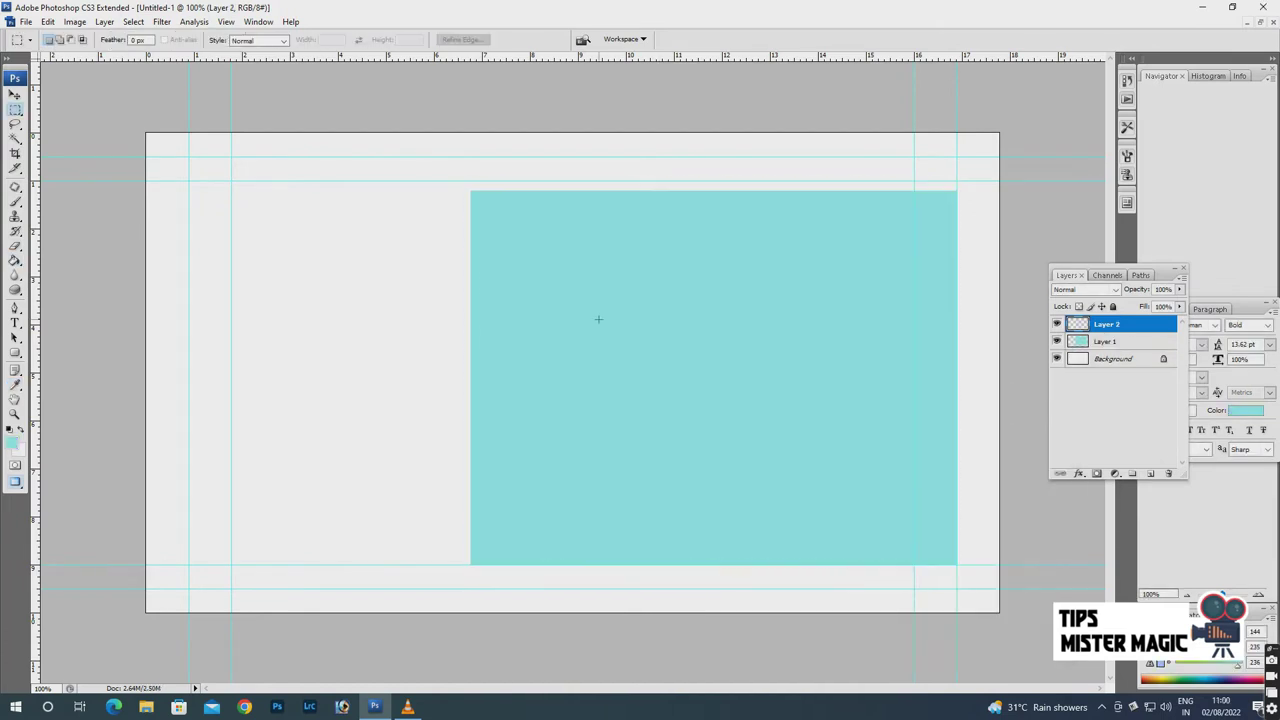
pyautogui.moveTo(870, 391); pyautogui.dragTo(878, 394)
pyautogui.press('g')
pyautogui.click(11, 441)
pyautogui.click(900, 611)
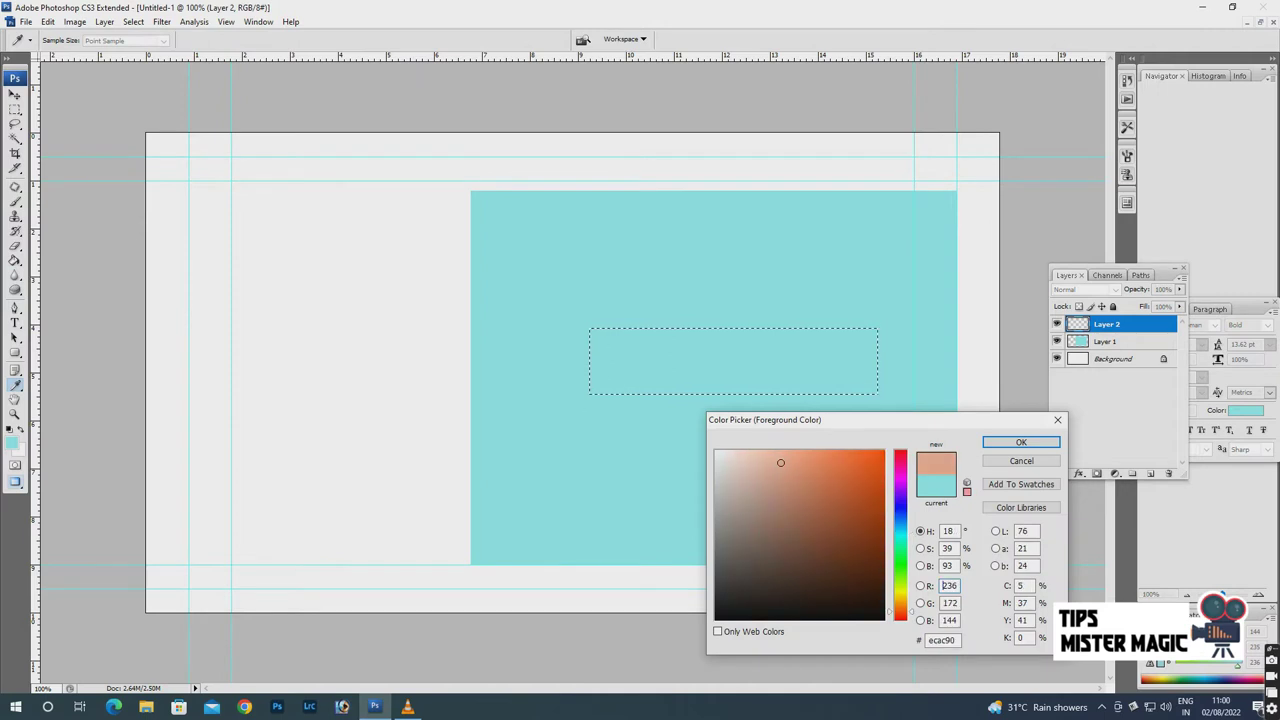
pyautogui.click(837, 523)
pyautogui.click(1021, 442)
pyautogui.click(733, 360)
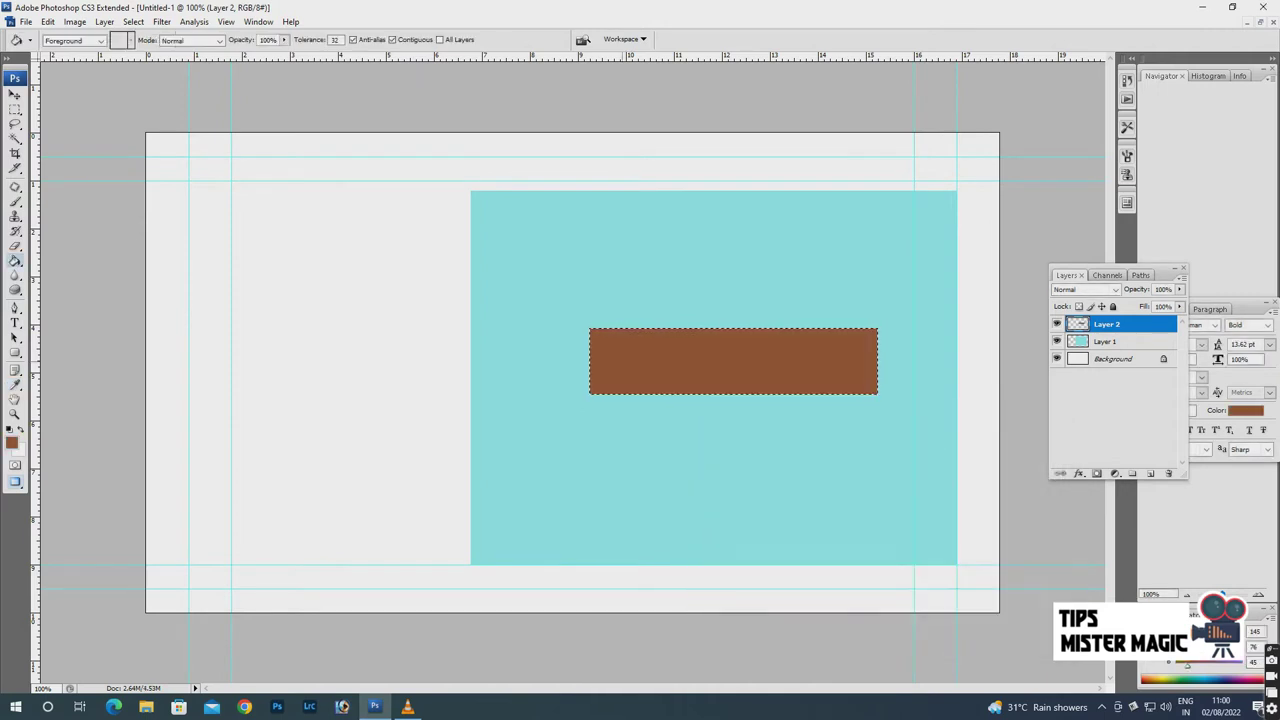
# Deselect the brown strip and nudge it slightly left and down.
pyautogui.press('m')
pyautogui.rightClick(755, 357)
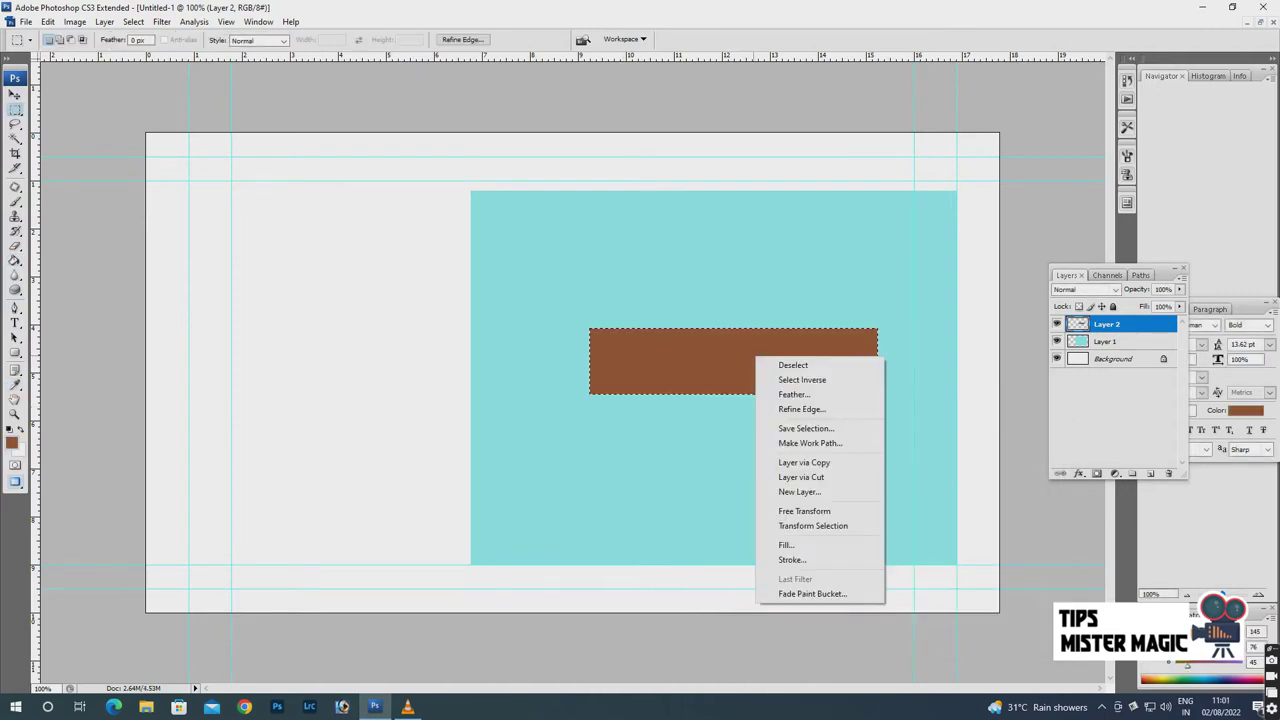
pyautogui.click(793, 365)
pyautogui.press('v')
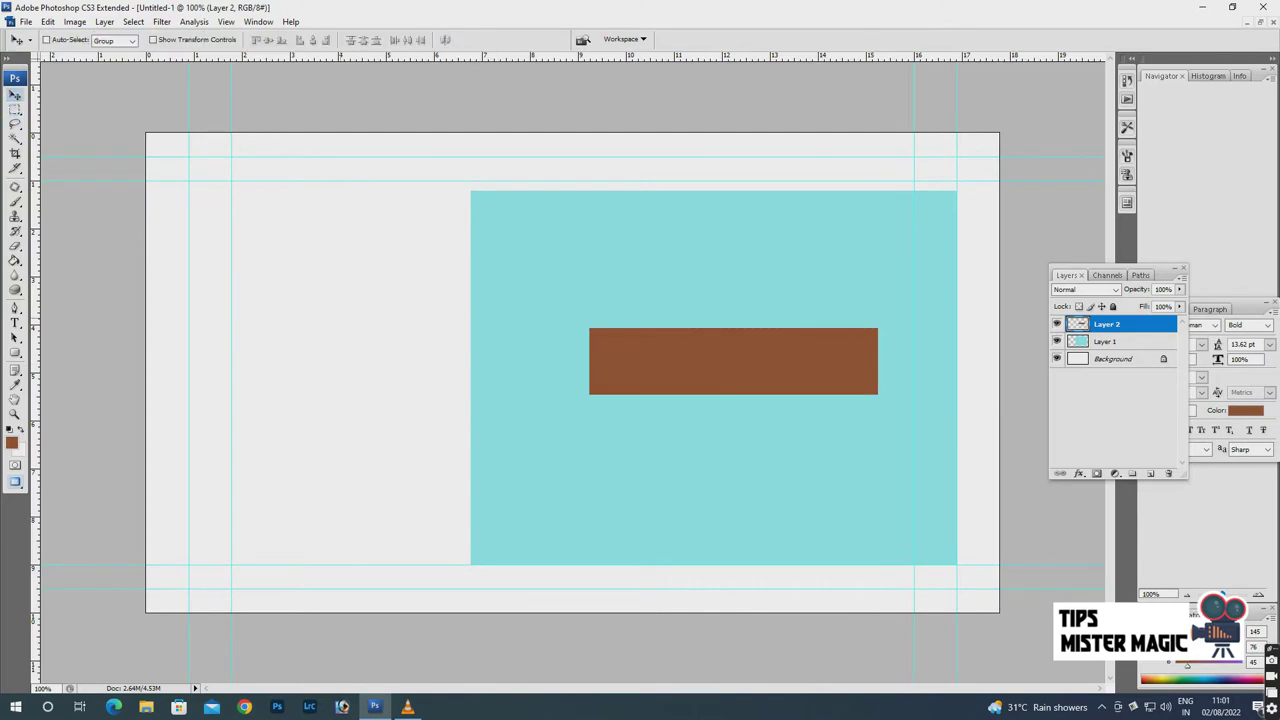
pyautogui.press('Up')
pyautogui.press('Up')
pyautogui.press('Up')
pyautogui.press('Left')
pyautogui.press('Left')
pyautogui.press('Left')
pyautogui.press('Left')
pyautogui.press('Left')
pyautogui.press('Down')
pyautogui.press('Left')
pyautogui.press('Left')
pyautogui.press('Down')
pyautogui.rightClick(643, 353)
pyautogui.press('Escape')
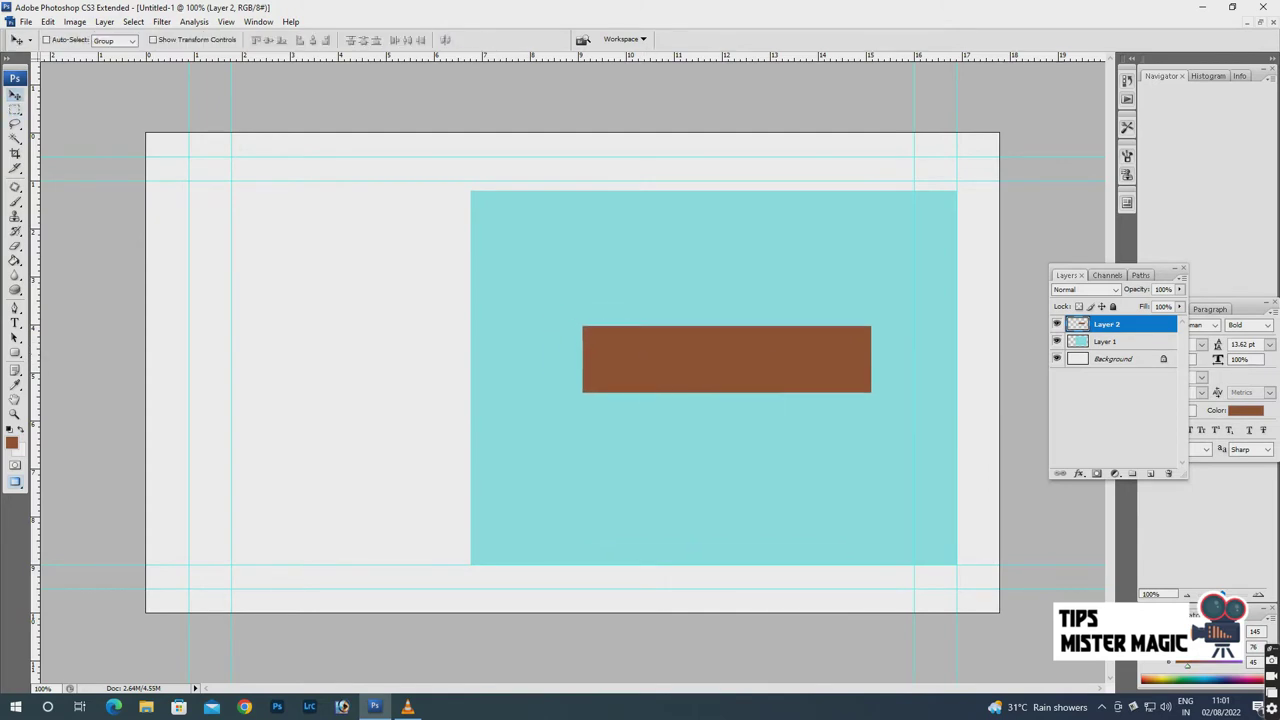
# Free-transform the strip into a flattened trapezoid with Perspective and Distort, then add Layer 3.
pyautogui.click(47, 21)
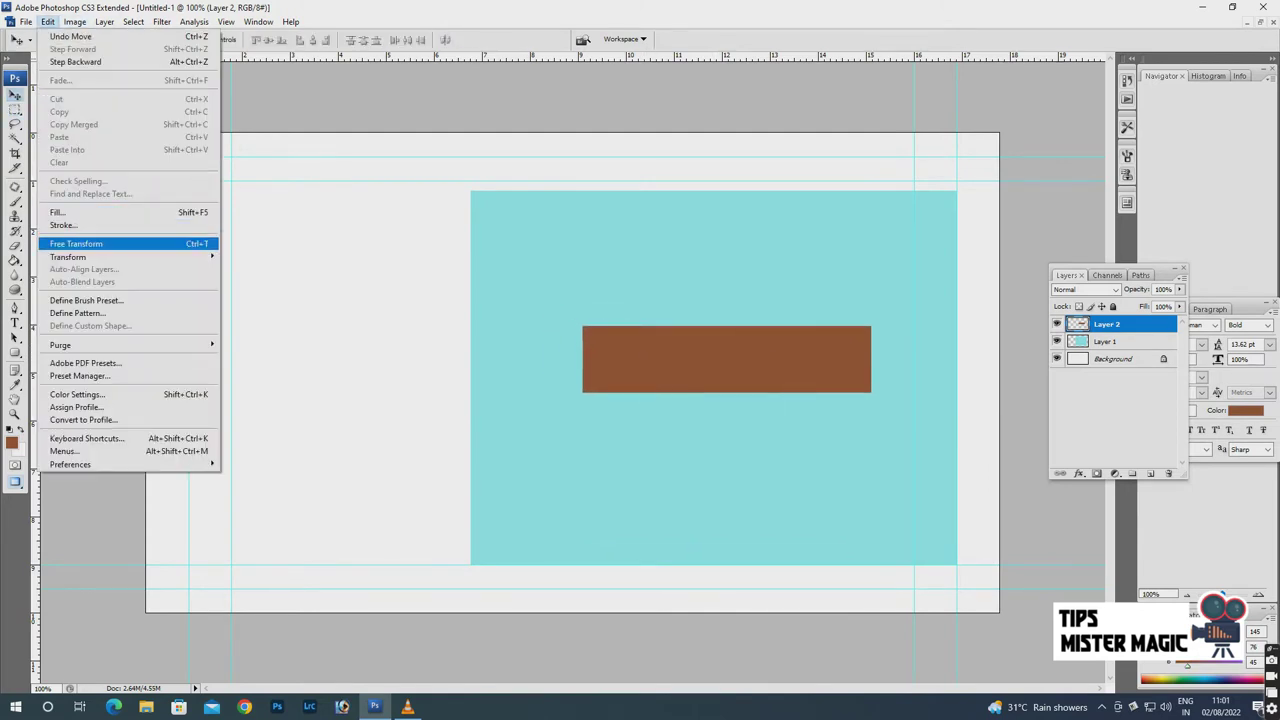
pyautogui.click(95, 243)
pyautogui.rightClick(754, 340)
pyautogui.click(800, 417)
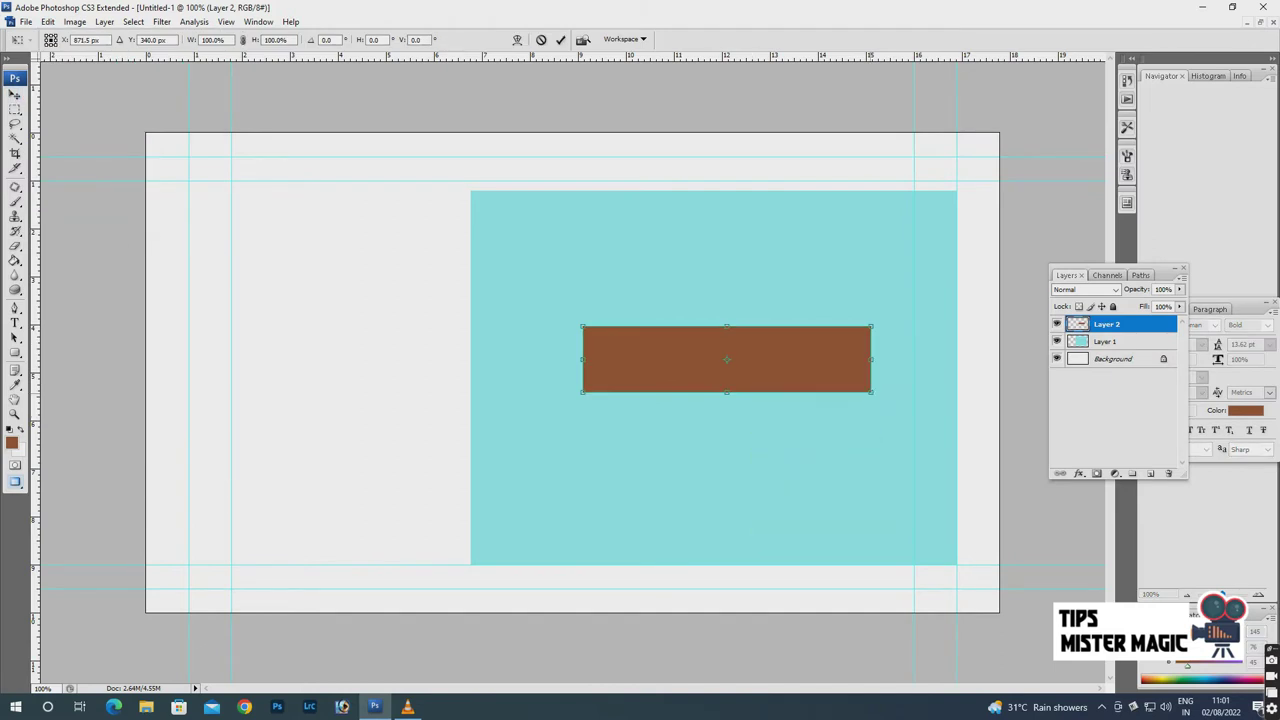
pyautogui.moveTo(871, 391); pyautogui.dragTo(912, 391)
pyautogui.rightClick(809, 344)
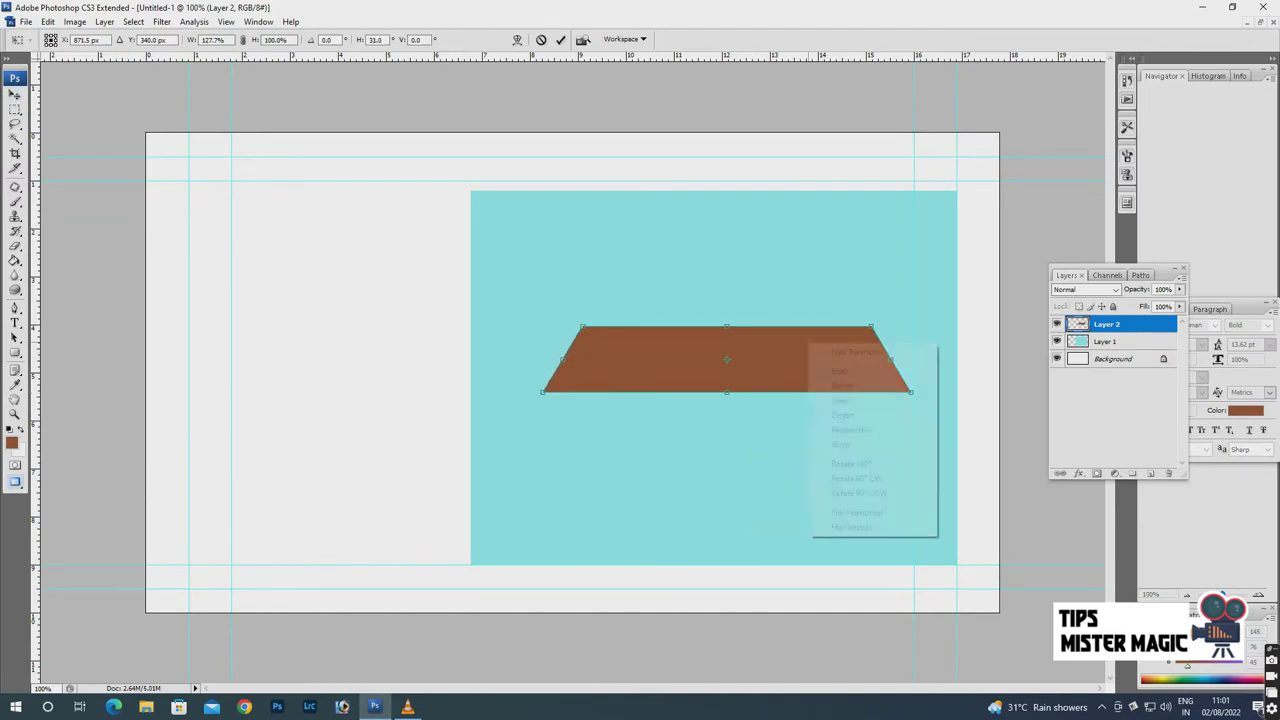
pyautogui.click(843, 415)
pyautogui.moveTo(727, 326); pyautogui.dragTo(729, 349)
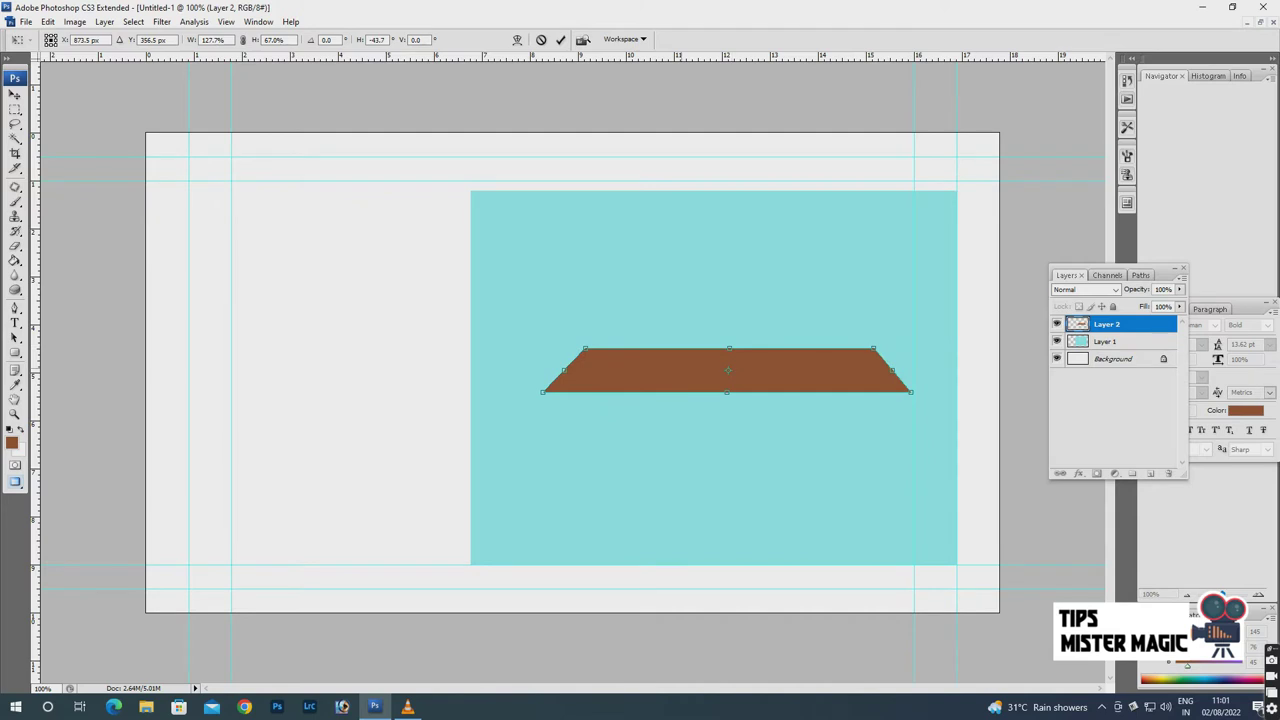
pyautogui.rightClick(680, 368)
pyautogui.press('Escape')
pyautogui.rightClick(409, 366)
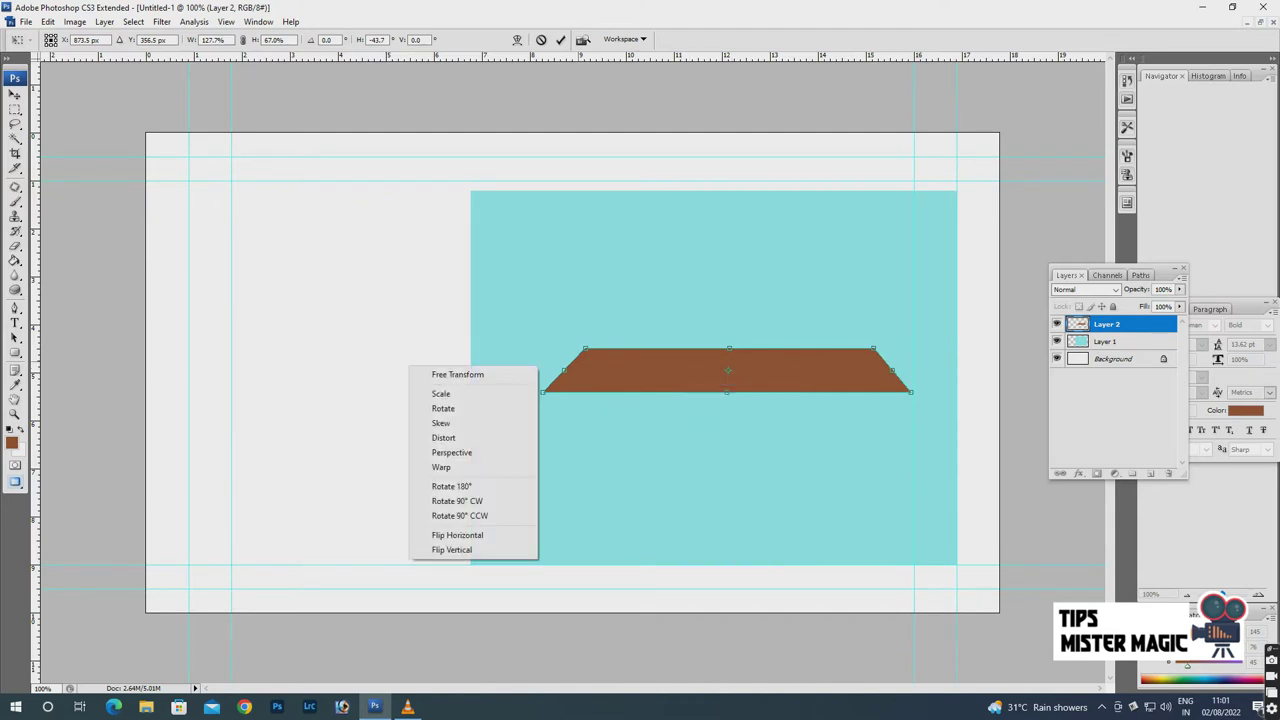
pyautogui.press('Return')
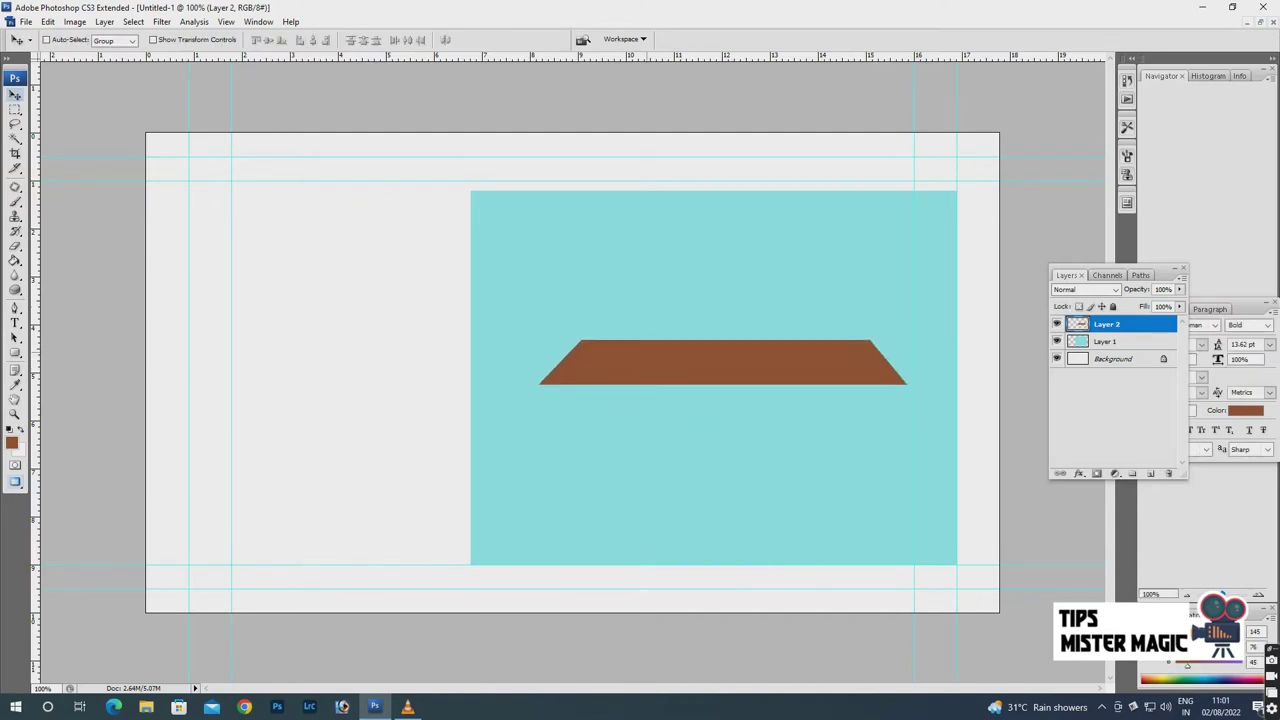
pyautogui.press('m')
pyautogui.hotkey('ctrl', 'shift', 'alt', 'n')
# Fill a thin strip under the tabletop with dark brown as its front edge.
pyautogui.moveTo(539, 384); pyautogui.dragTo(907, 391)
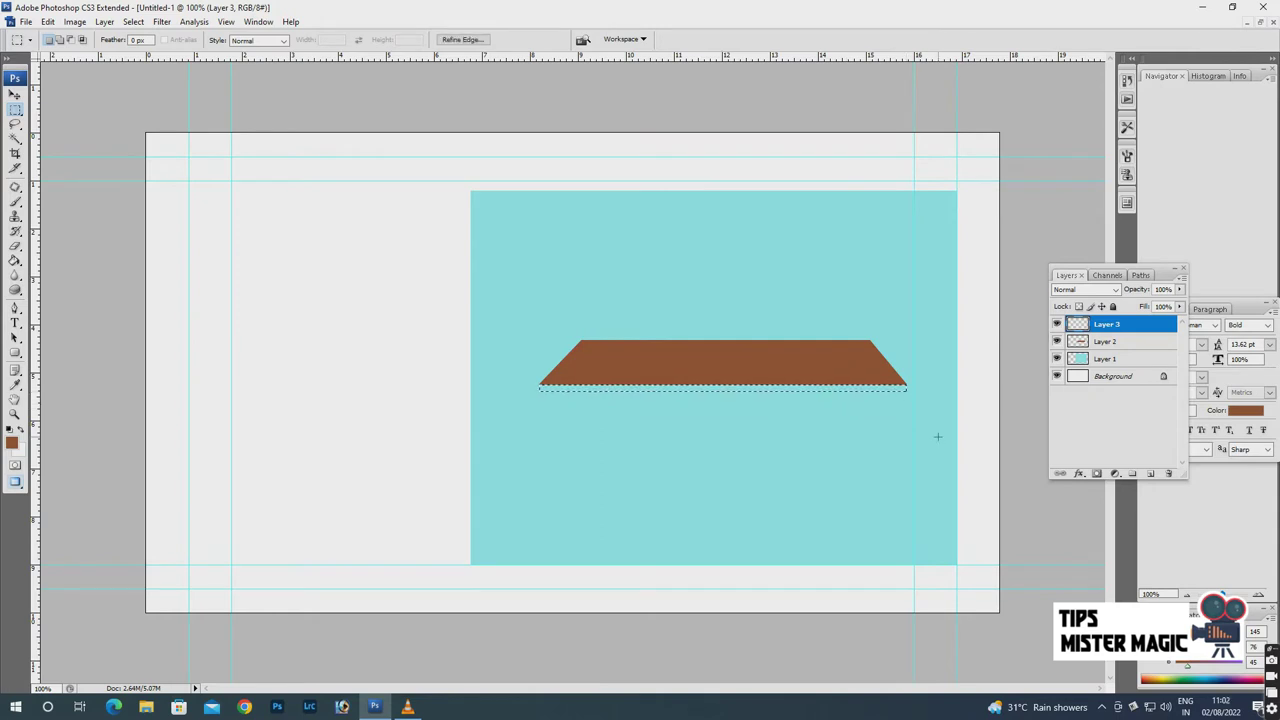
pyautogui.hotkey('ctrl', '+')
pyautogui.moveTo(672, 480); pyautogui.dragTo(360, 380)
pyautogui.click(15, 385)
pyautogui.click(11, 443)
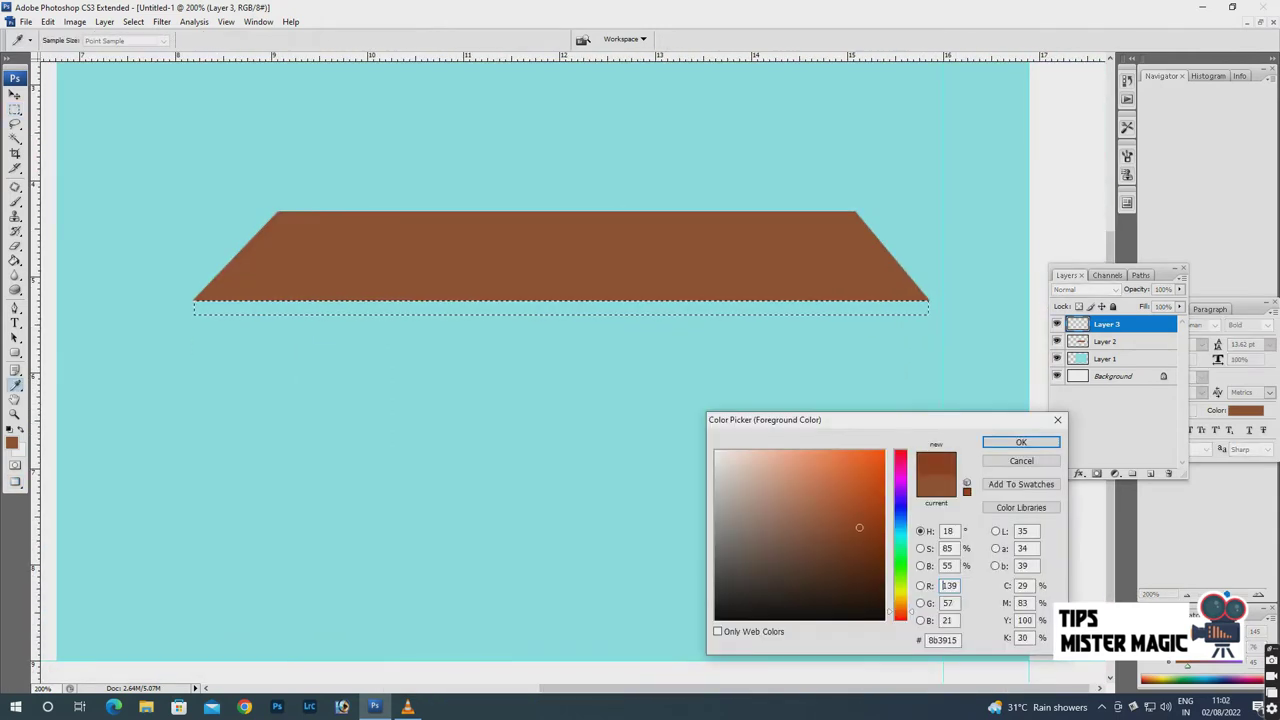
pyautogui.press('Return')
pyautogui.press('g')
pyautogui.click(370, 307)
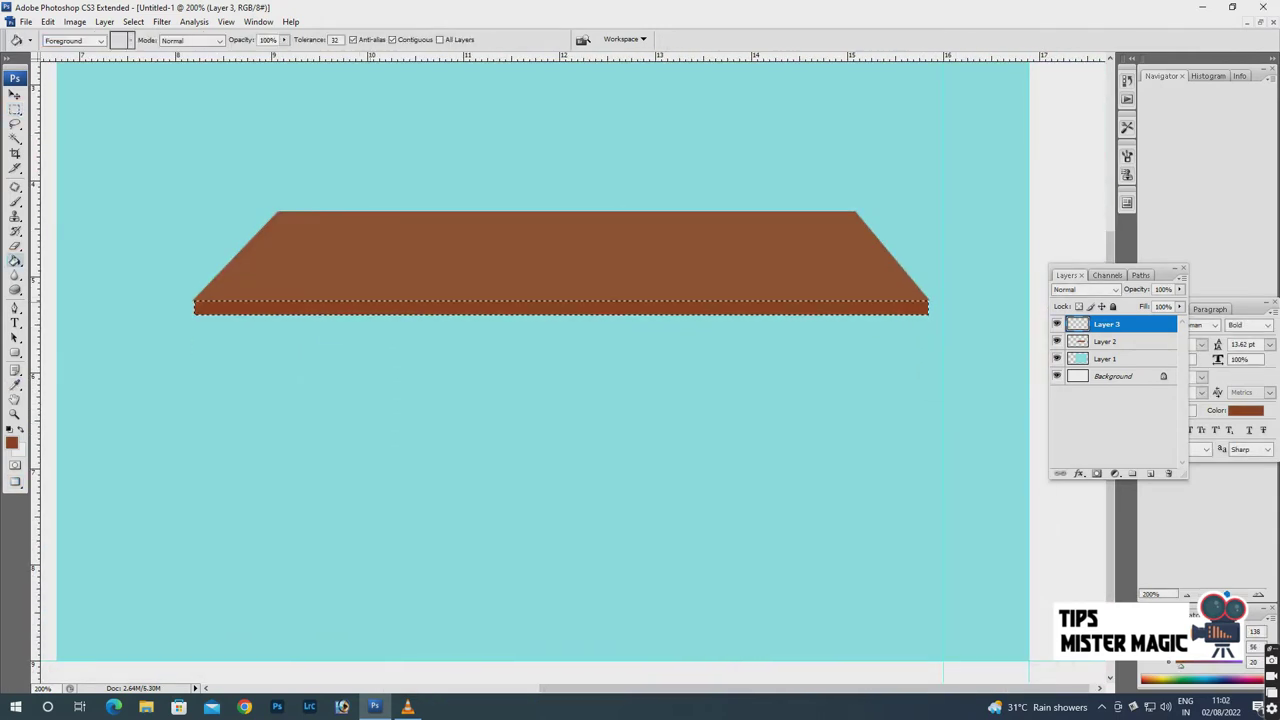
pyautogui.press('m')
pyautogui.rightClick(429, 312)
pyautogui.click(455, 317)
# On a new layer, fill a thin line along the slab's bottom edge with lighter brown.
pyautogui.moveTo(455, 317); pyautogui.dragTo(498, 415)
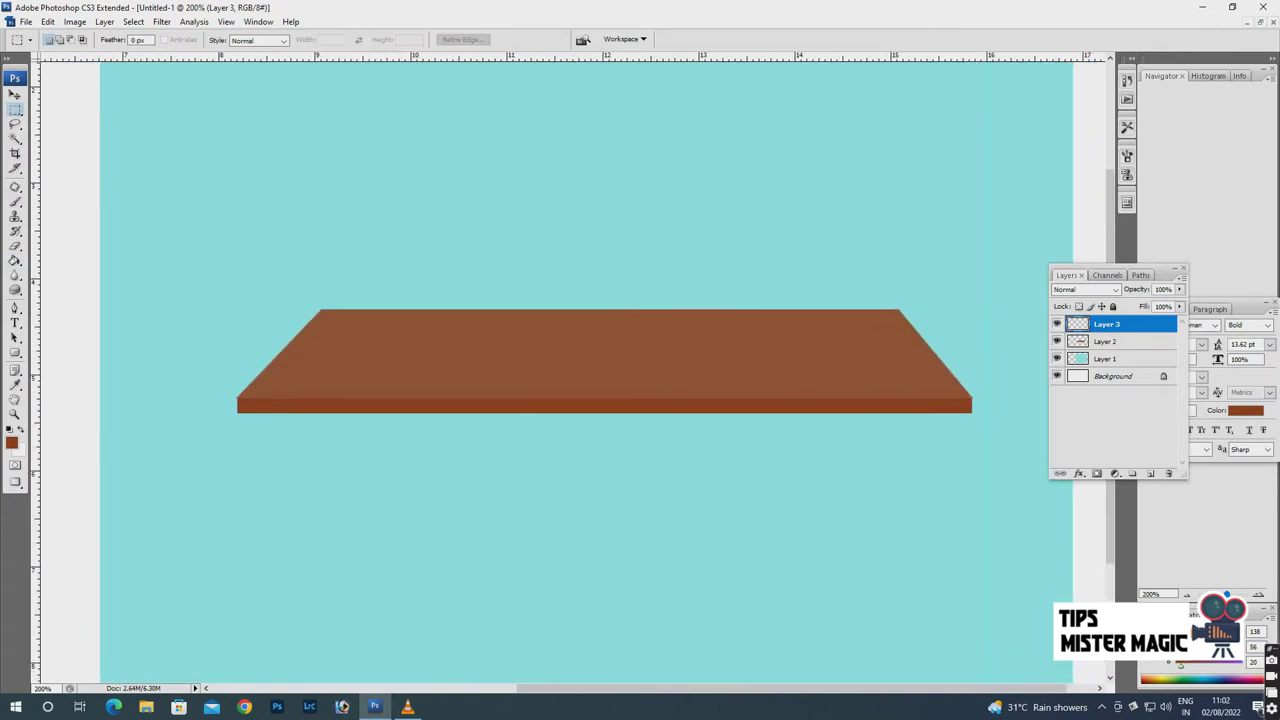
pyautogui.hotkey('ctrl', 'shift', 'alt', 'n')
pyautogui.moveTo(237, 396); pyautogui.dragTo(972, 401)
pyautogui.press('i')
pyautogui.click(11, 443)
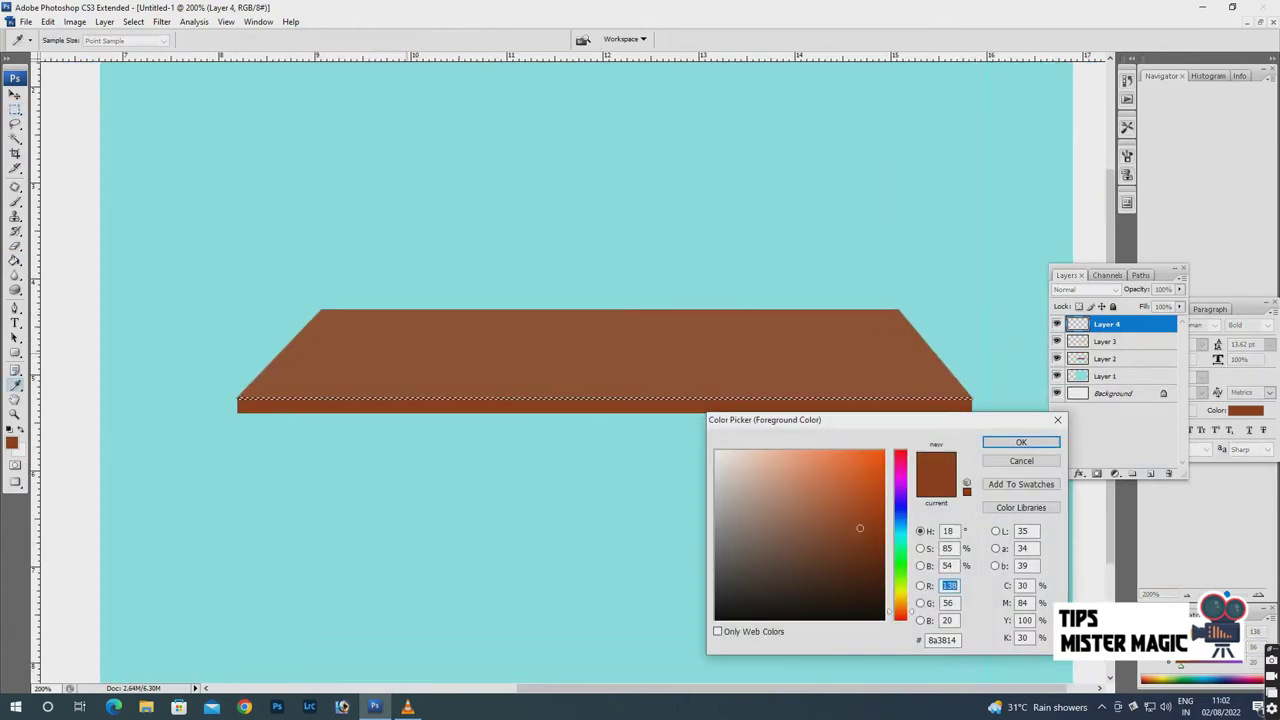
pyautogui.click(821, 491)
pyautogui.press('Return')
pyautogui.press('g')
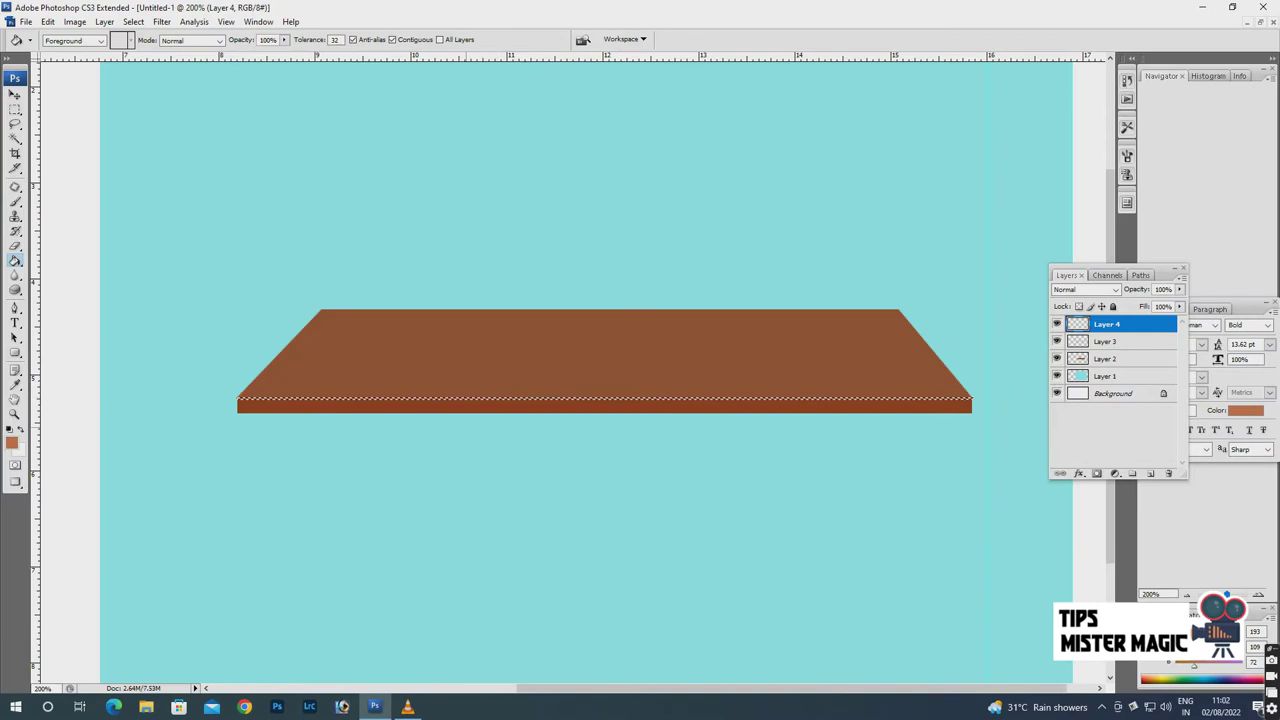
pyautogui.hotkey('alt', 'BackSpace')
pyautogui.hotkey('ctrl', 'd')
# Select the tabletop's Layer 2 and zoom out to view the whole document.
pyautogui.press('v')
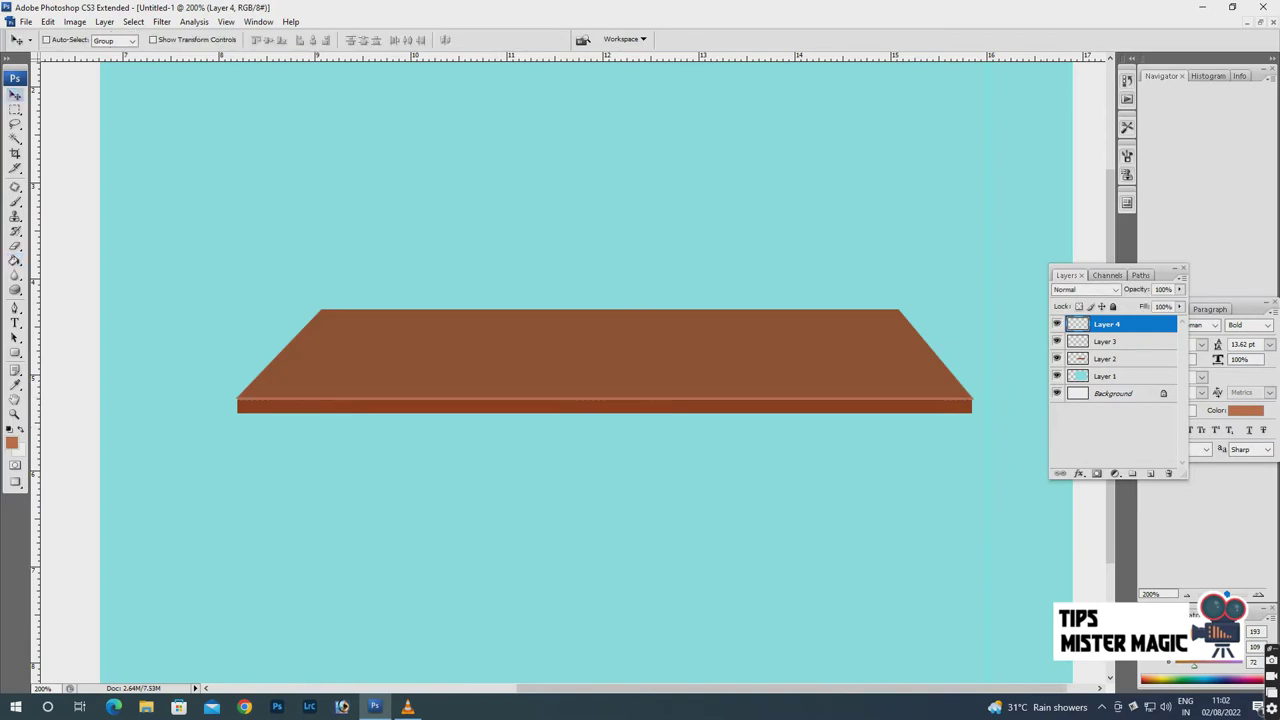
pyautogui.click(1110, 358)
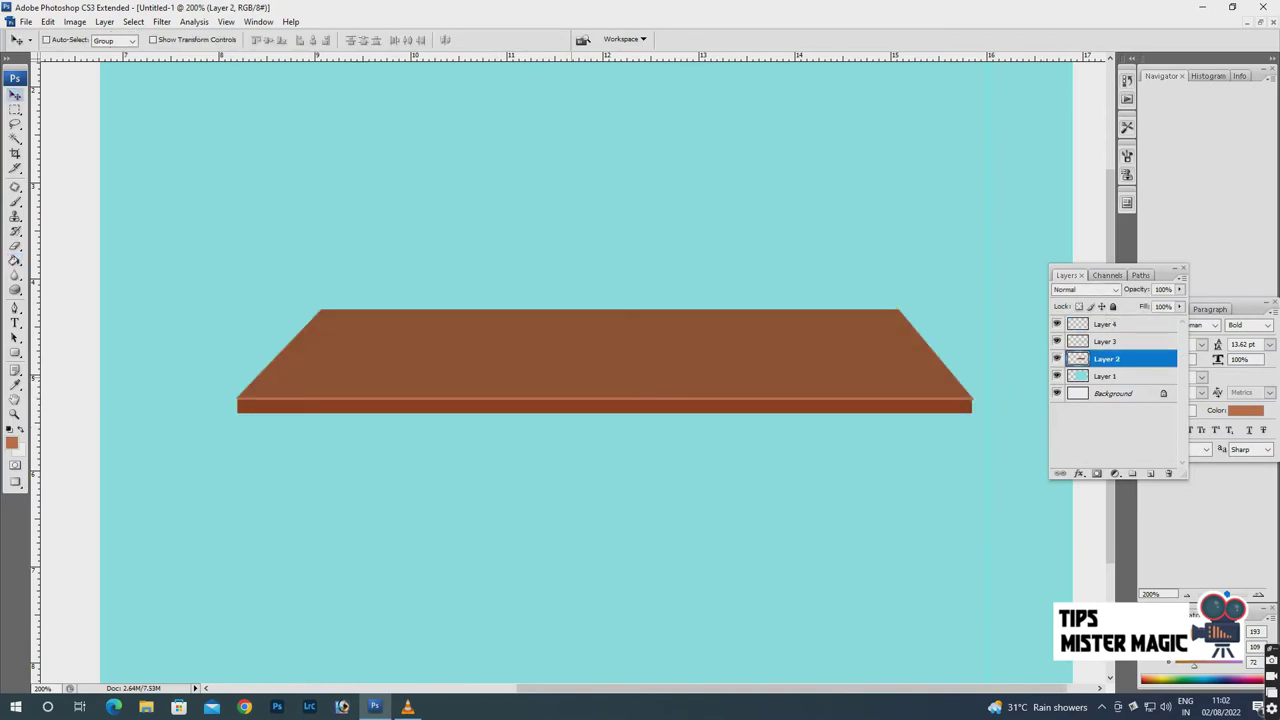
pyautogui.hotkey('ctrl', '-')
pyautogui.hotkey('ctrl', '+')
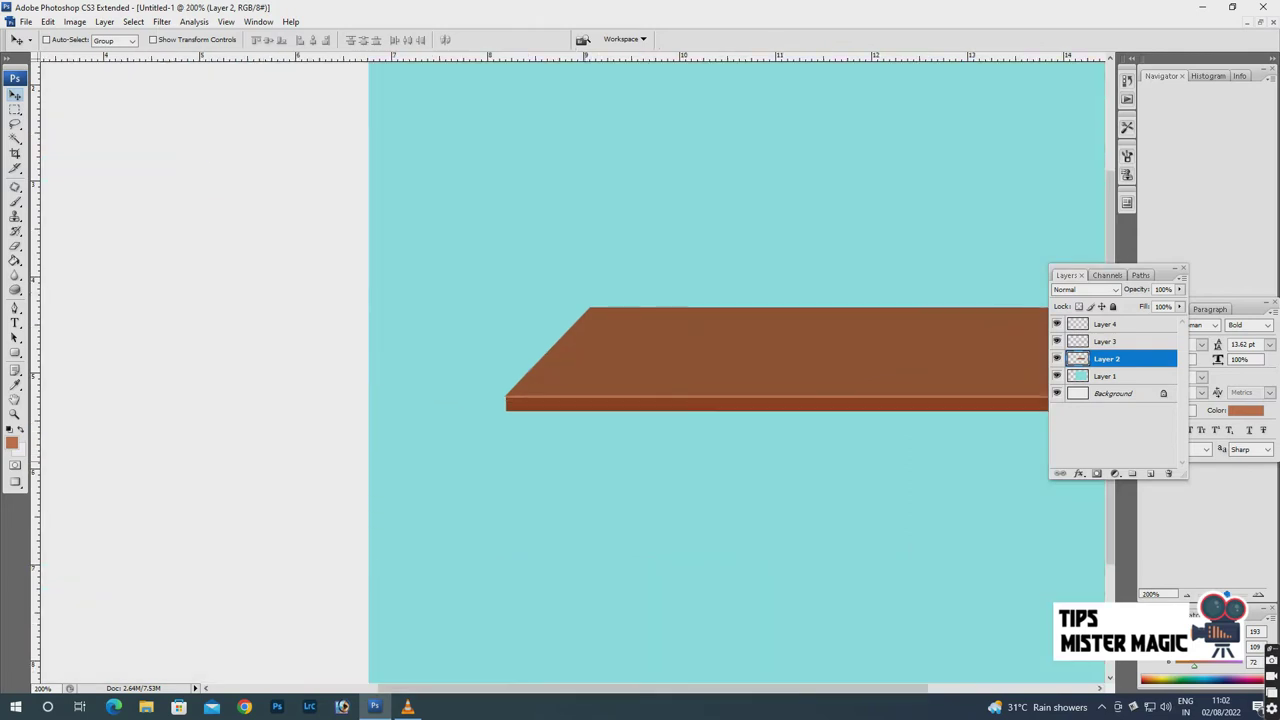
pyautogui.hotkey('ctrl', '-')
# Switch to full-screen view and add a new layer beneath the tabletop's Layer 2.
pyautogui.press('f')
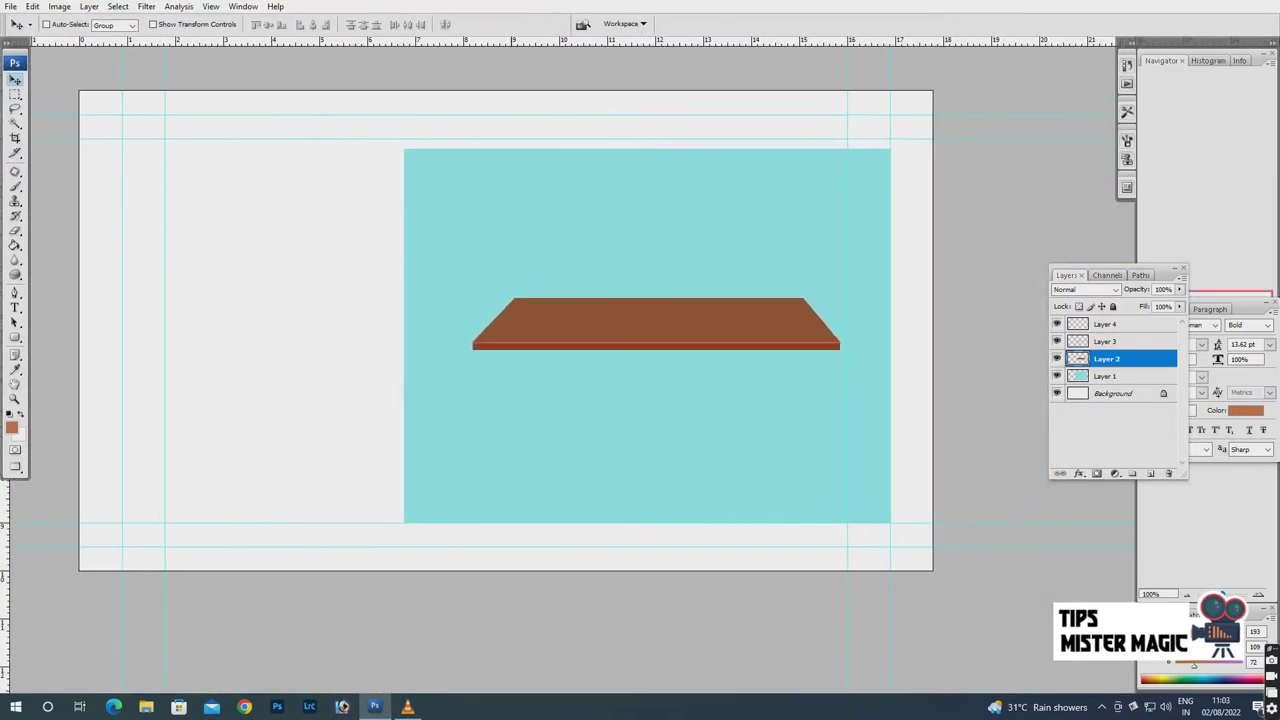
pyautogui.press('m')
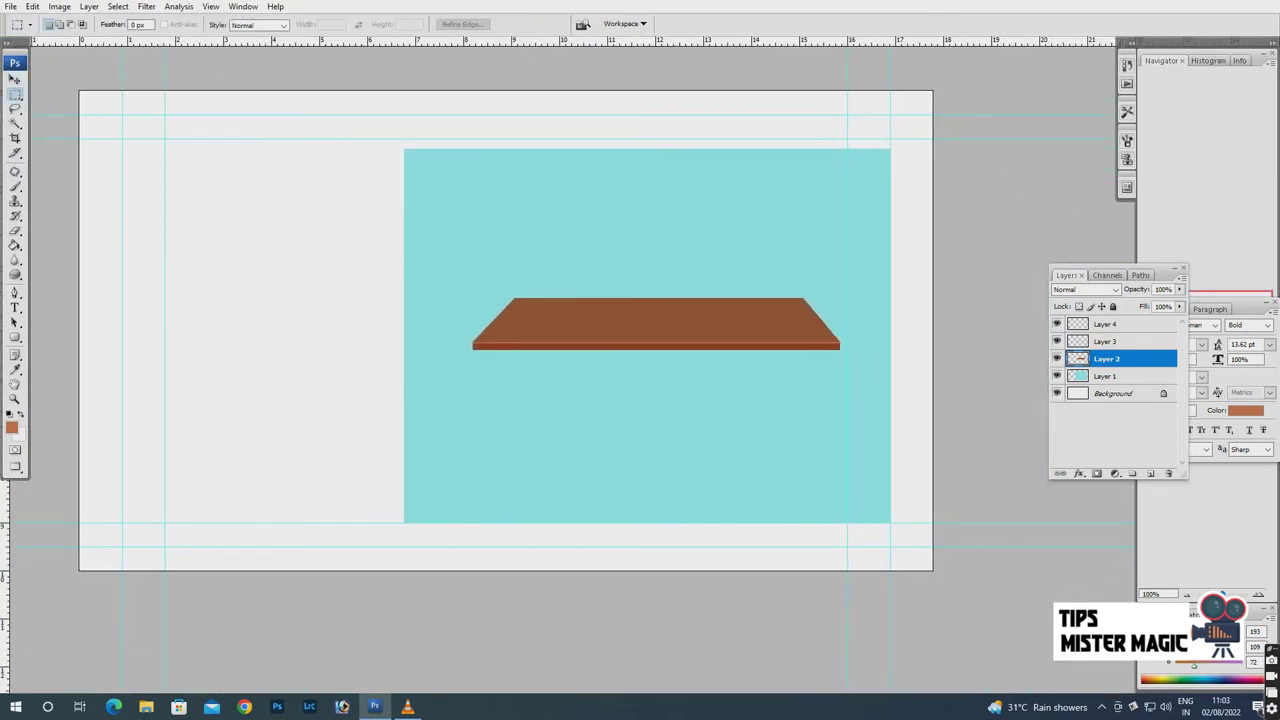
pyautogui.hotkey('alt', 'shift', ']')
pyautogui.hotkey('alt', '[')
pyautogui.hotkey('alt', '[')
pyautogui.hotkey('ctrl', 'shift', 'alt', 'n')
pyautogui.hotkey('ctrl', '[')
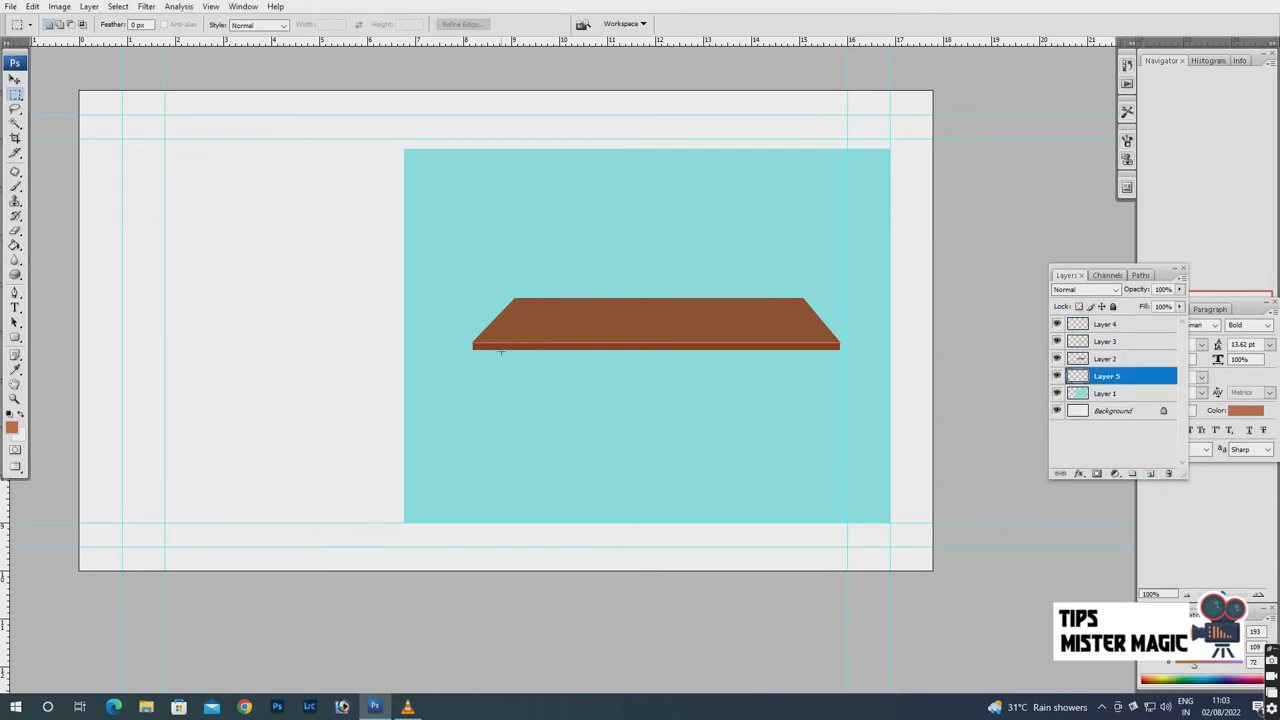
# Fill a tall narrow rectangle under the tabletop's left end with reddish brown as a leg.
pyautogui.moveTo(537, 453); pyautogui.dragTo(498, 510)
pyautogui.click(11, 427)
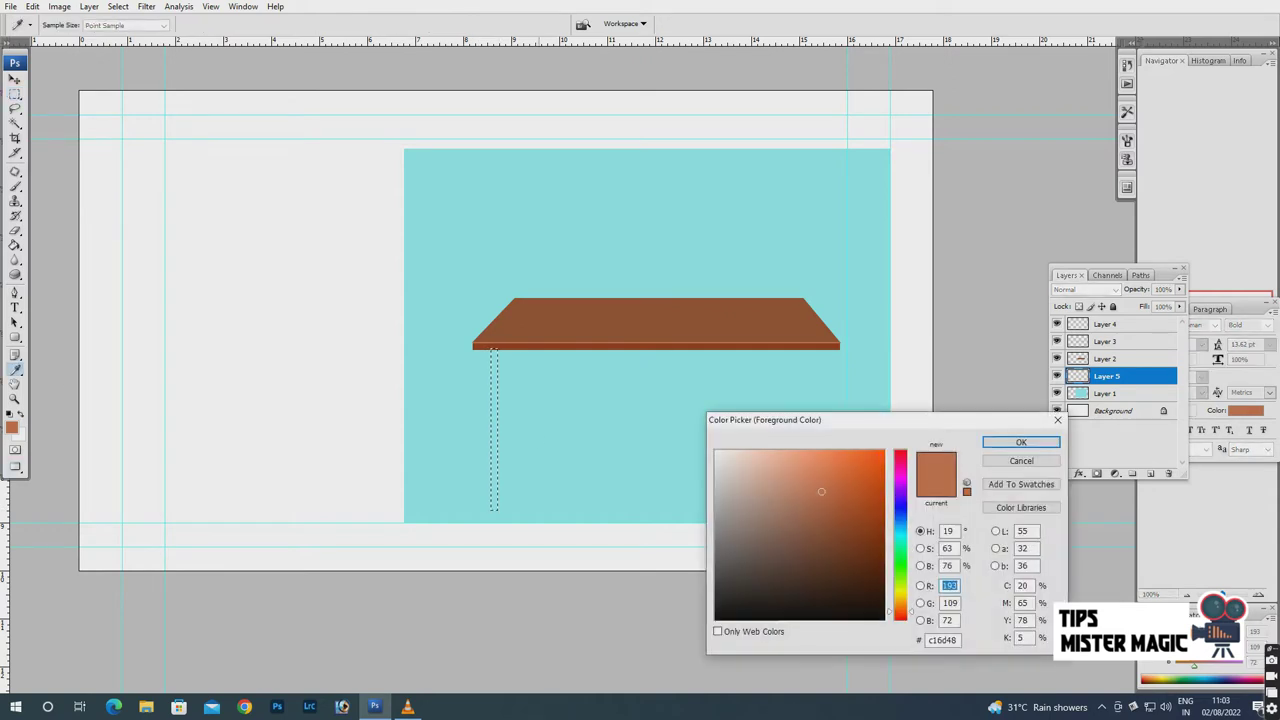
pyautogui.moveTo(850, 505); pyautogui.dragTo(854, 498)
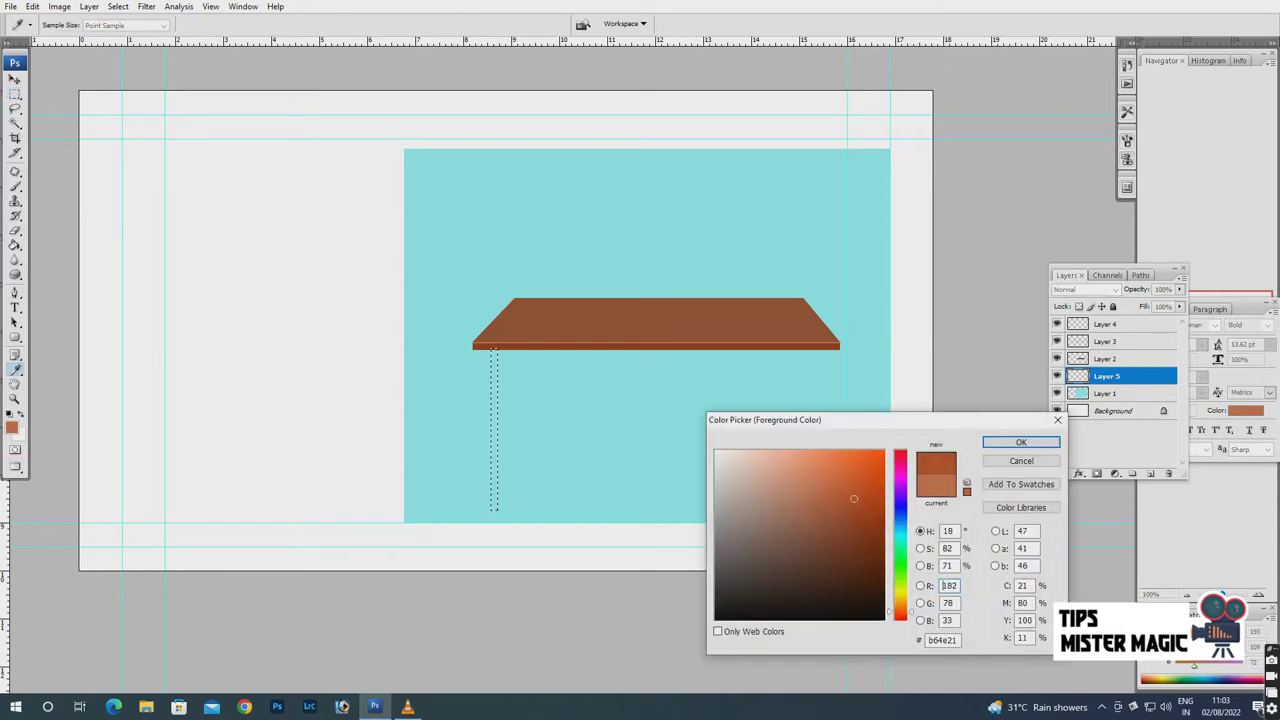
pyautogui.click(1020, 442)
pyautogui.press('g')
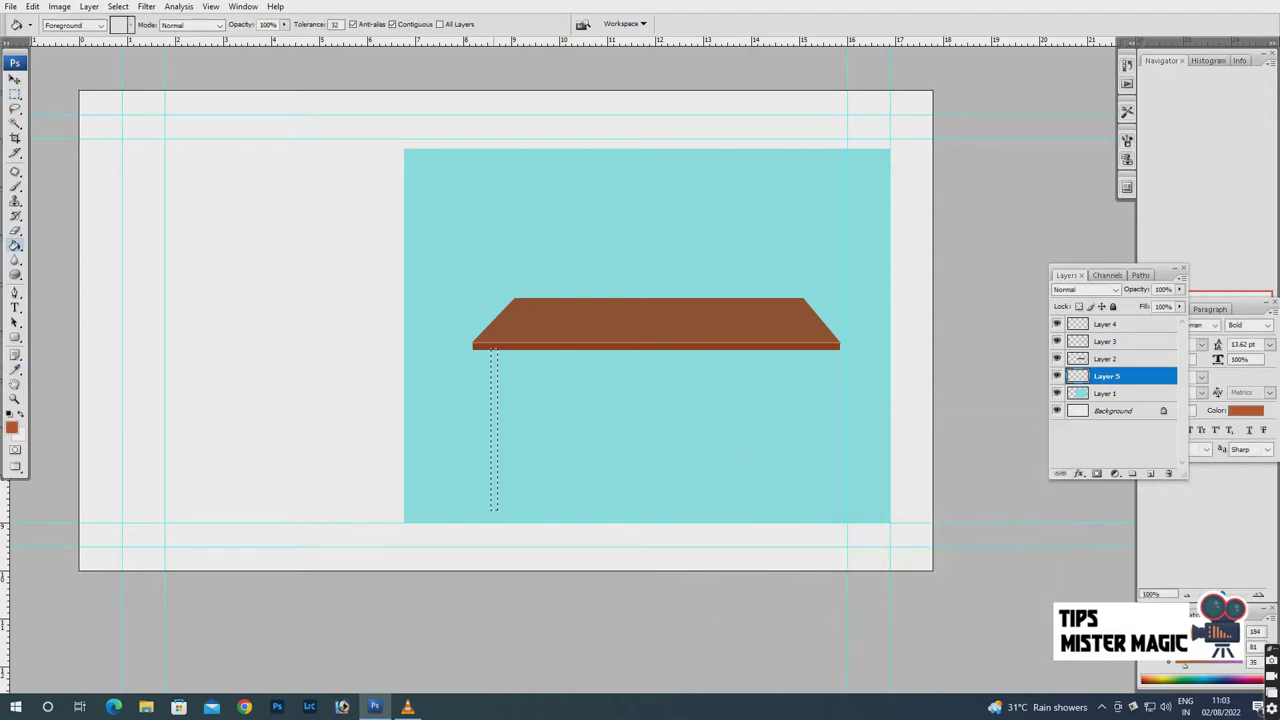
pyautogui.click(494, 430)
pyautogui.hotkey('ctrl', 'd')
pyautogui.press('v')
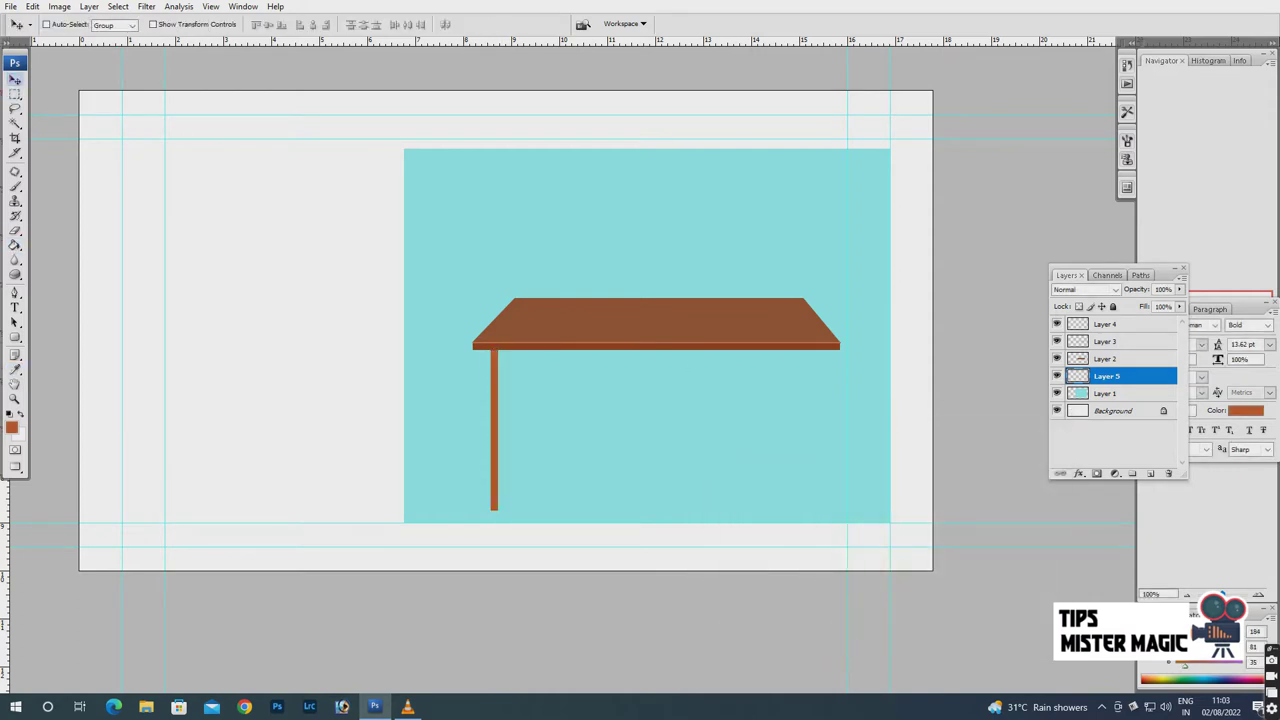
# Zoom in and frame the view on the new table leg.
pyautogui.rightClick(1130, 376)
pyautogui.press('Escape')
pyautogui.rightClick(494, 404)
pyautogui.press('Escape')
pyautogui.hotkey('ctrl', '+')
pyautogui.scroll(-3, 640, 360)
pyautogui.moveTo(640, 360); pyautogui.dragTo(624, 345)
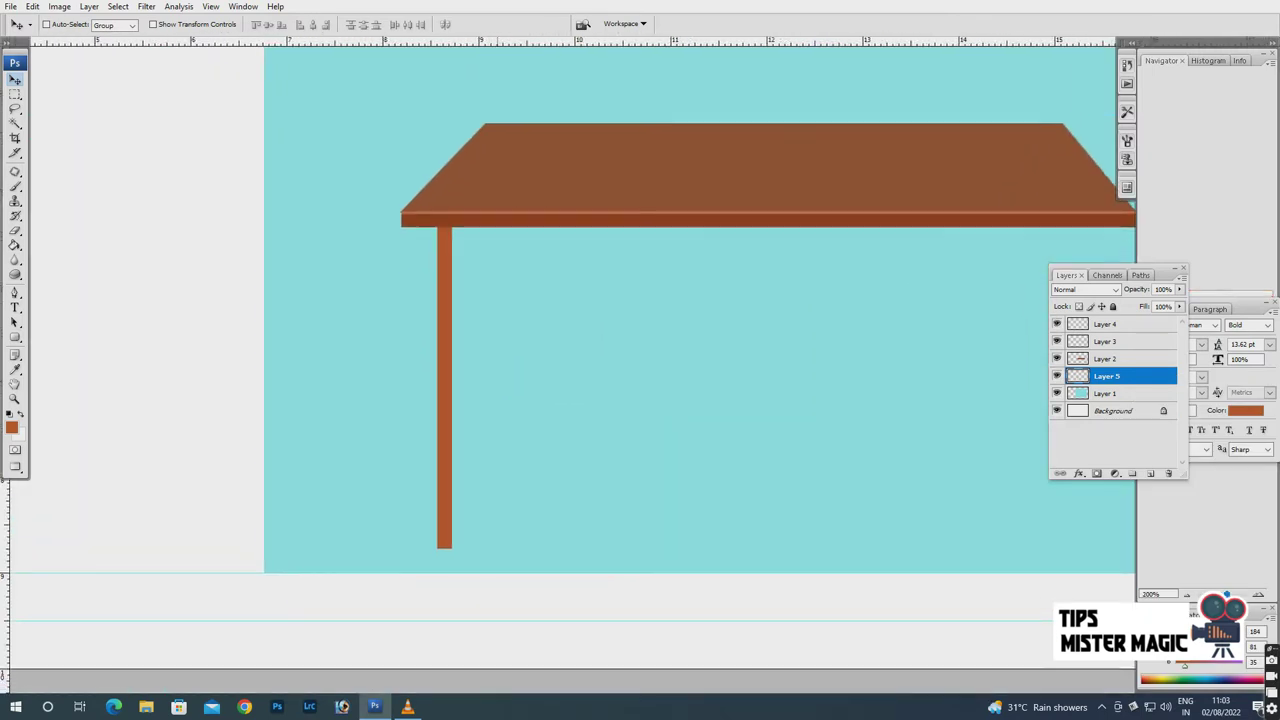
pyautogui.rightClick(442, 335)
pyautogui.press('Escape')
# On Layer 6, fill a tall rectangle beside the leg with brown and deselect.
pyautogui.press('m')
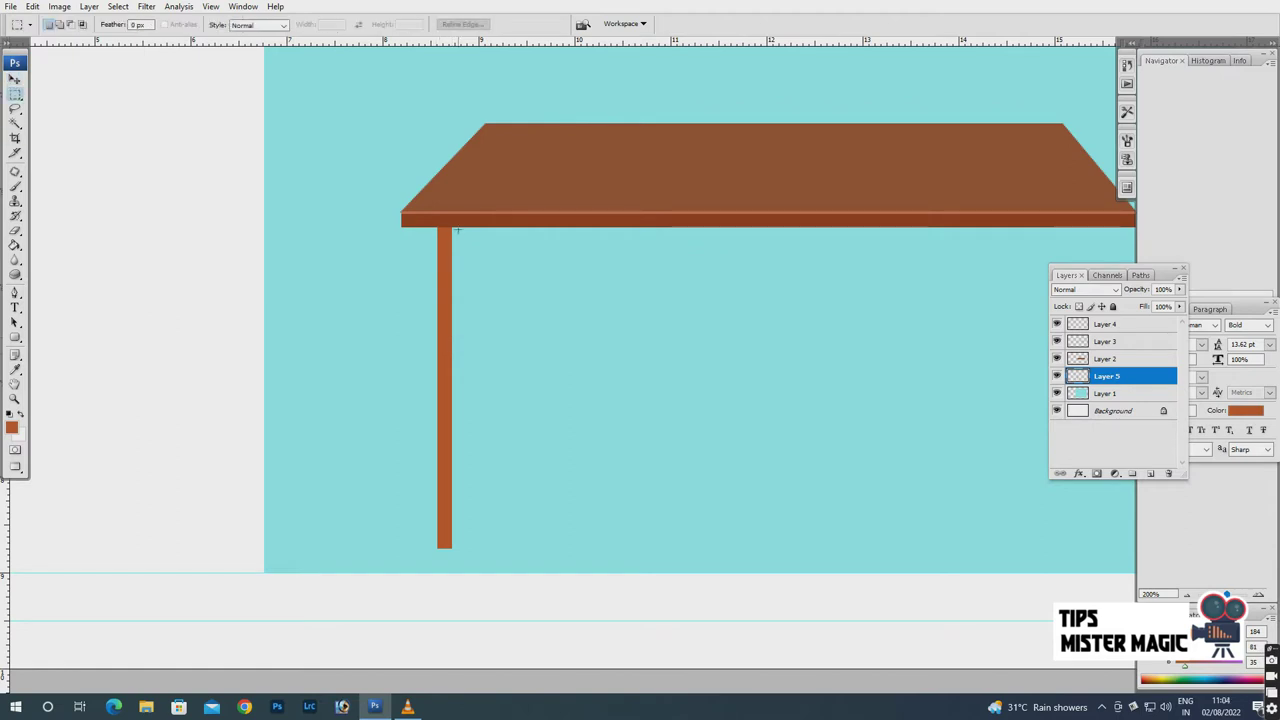
pyautogui.moveTo(513, 455); pyautogui.dragTo(526, 547)
pyautogui.hotkey('ctrl', 'shift', 'alt', 'n')
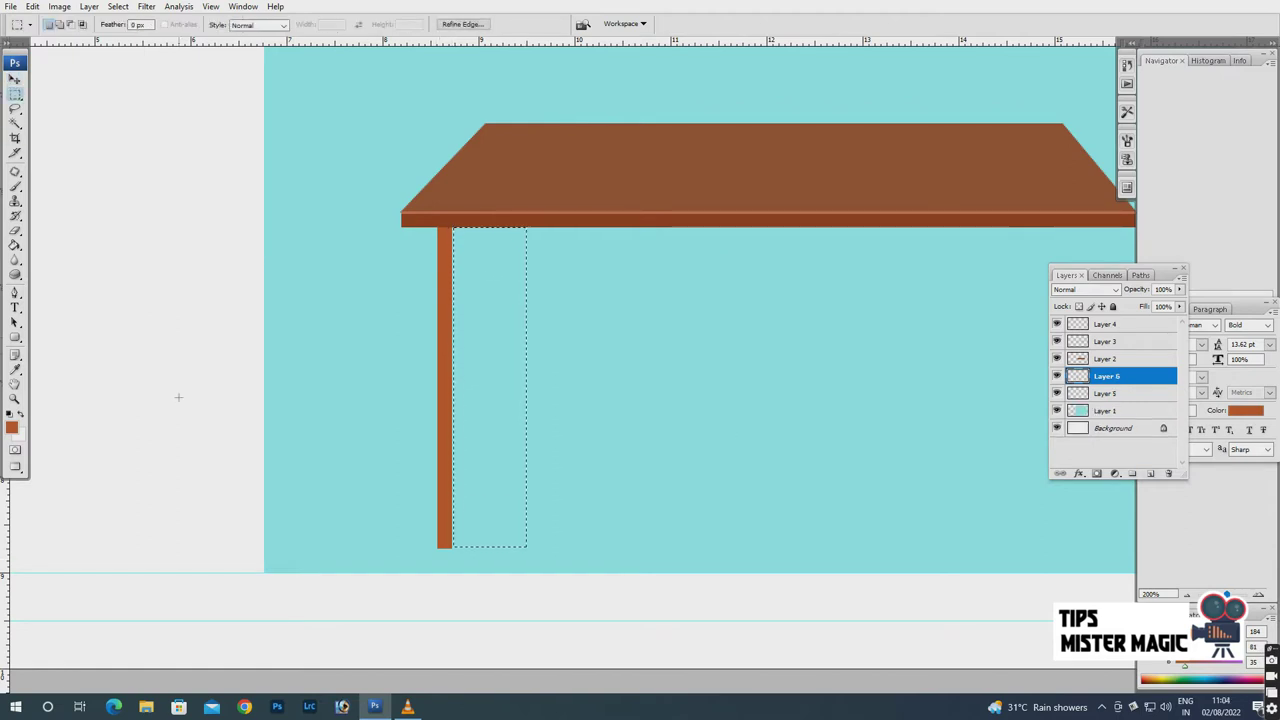
pyautogui.press('g')
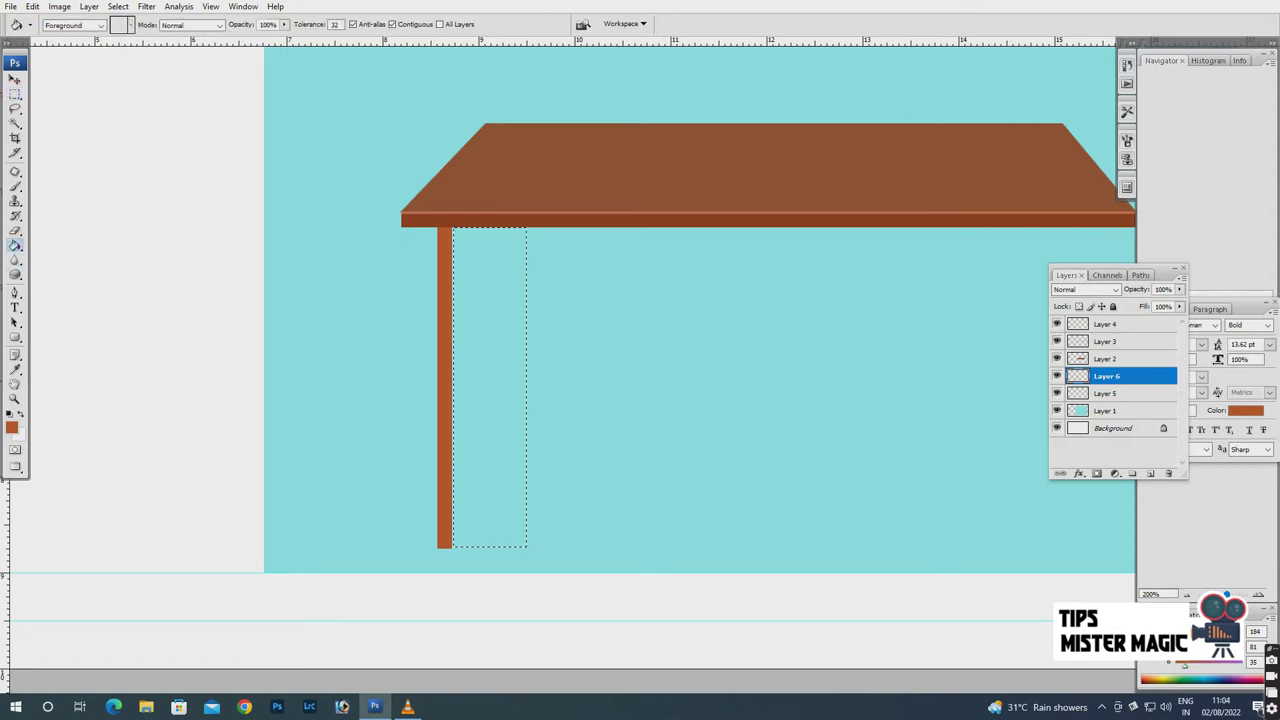
pyautogui.click(11, 427)
pyautogui.click(1020, 441)
pyautogui.click(489, 400)
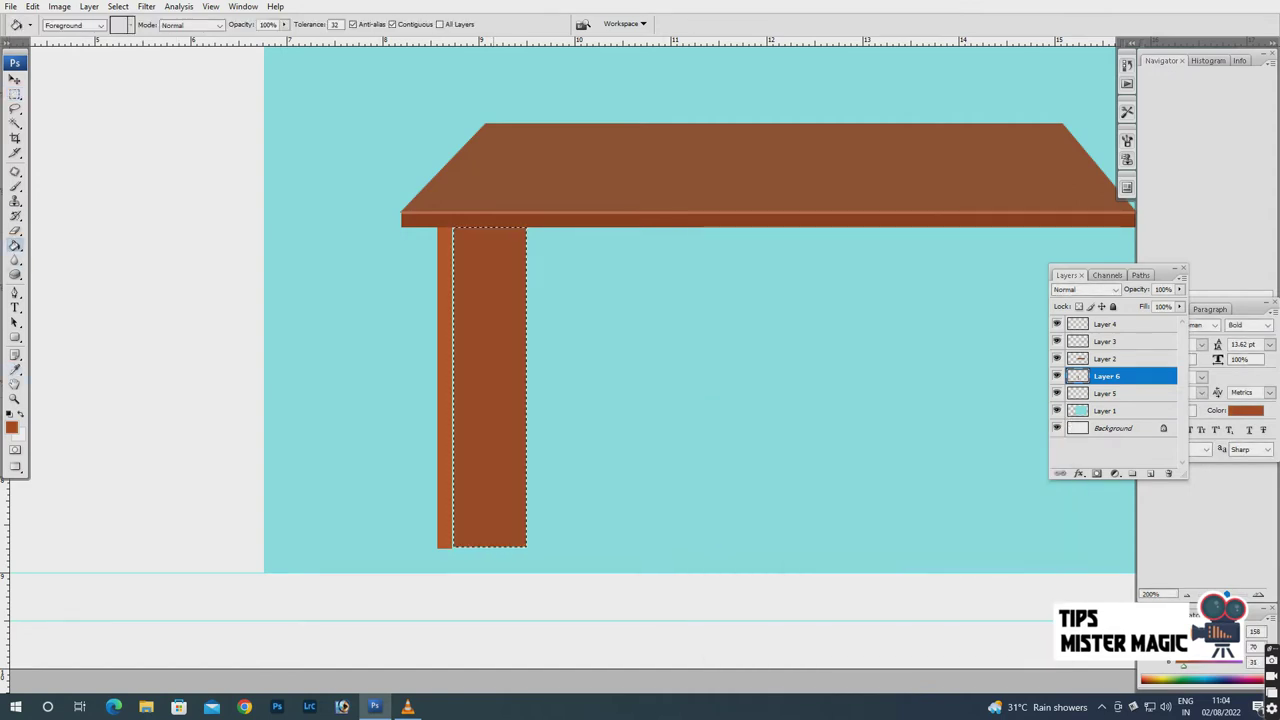
pyautogui.press('m')
pyautogui.rightClick(488, 298)
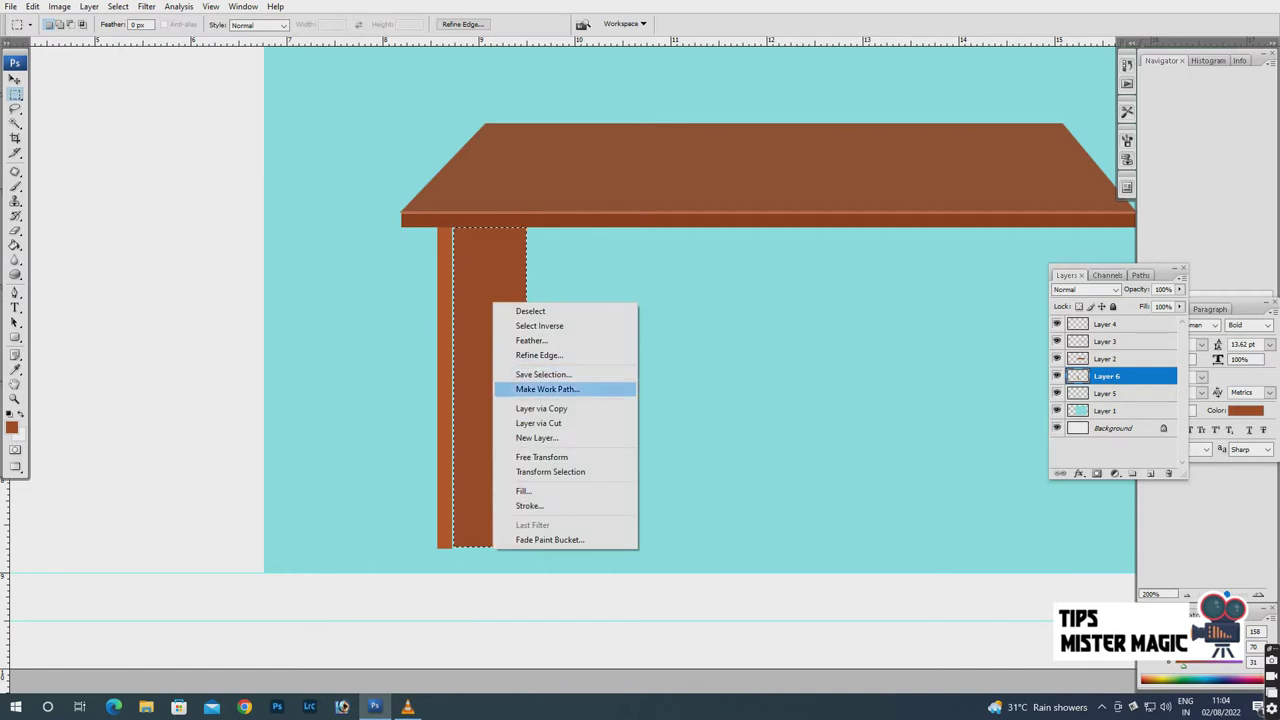
pyautogui.click(530, 311)
pyautogui.press('v')
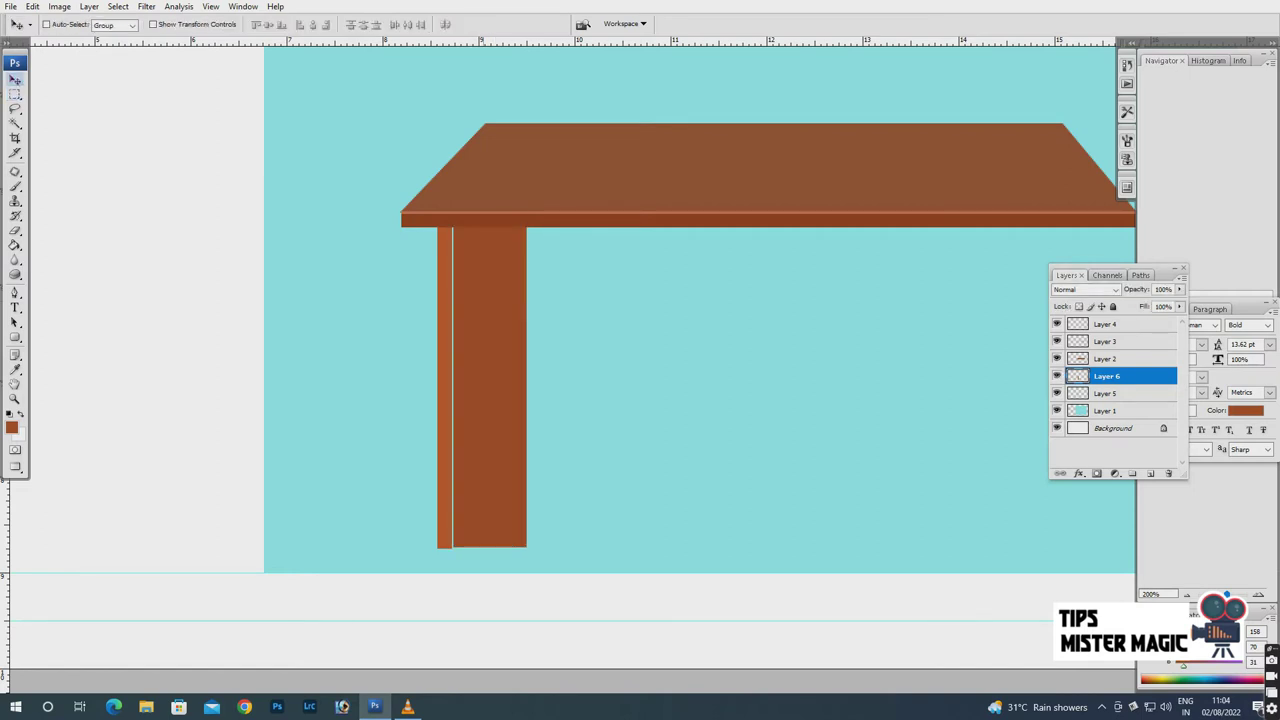
# Distort the panel so its bottom edge slants upward and narrows, then add Layer 7.
pyautogui.press('Left')
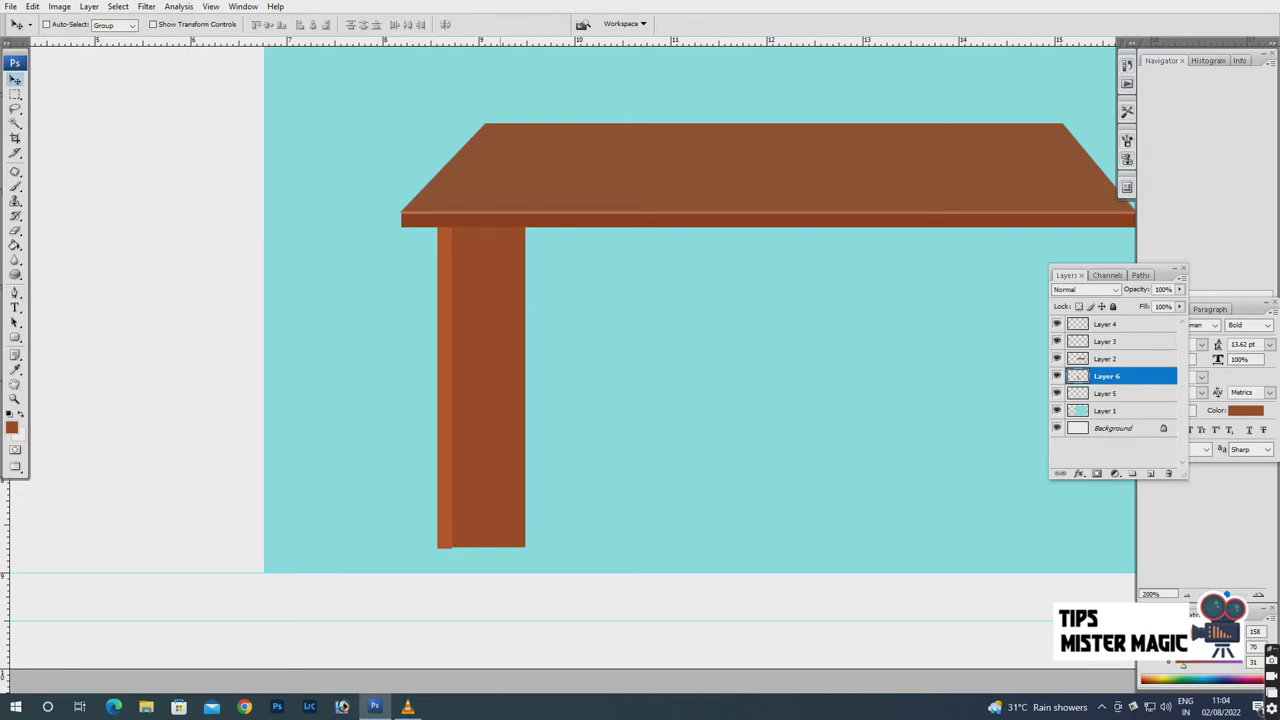
pyautogui.click(59, 6)
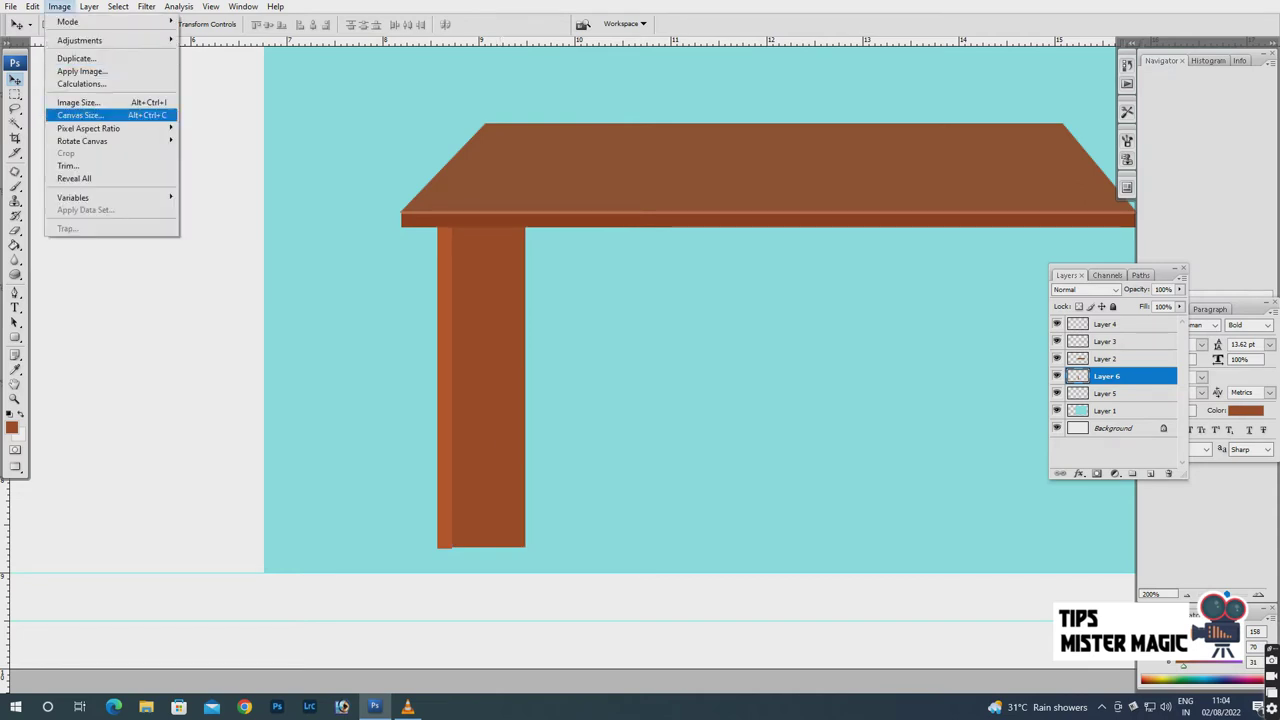
pyautogui.click(60, 229)
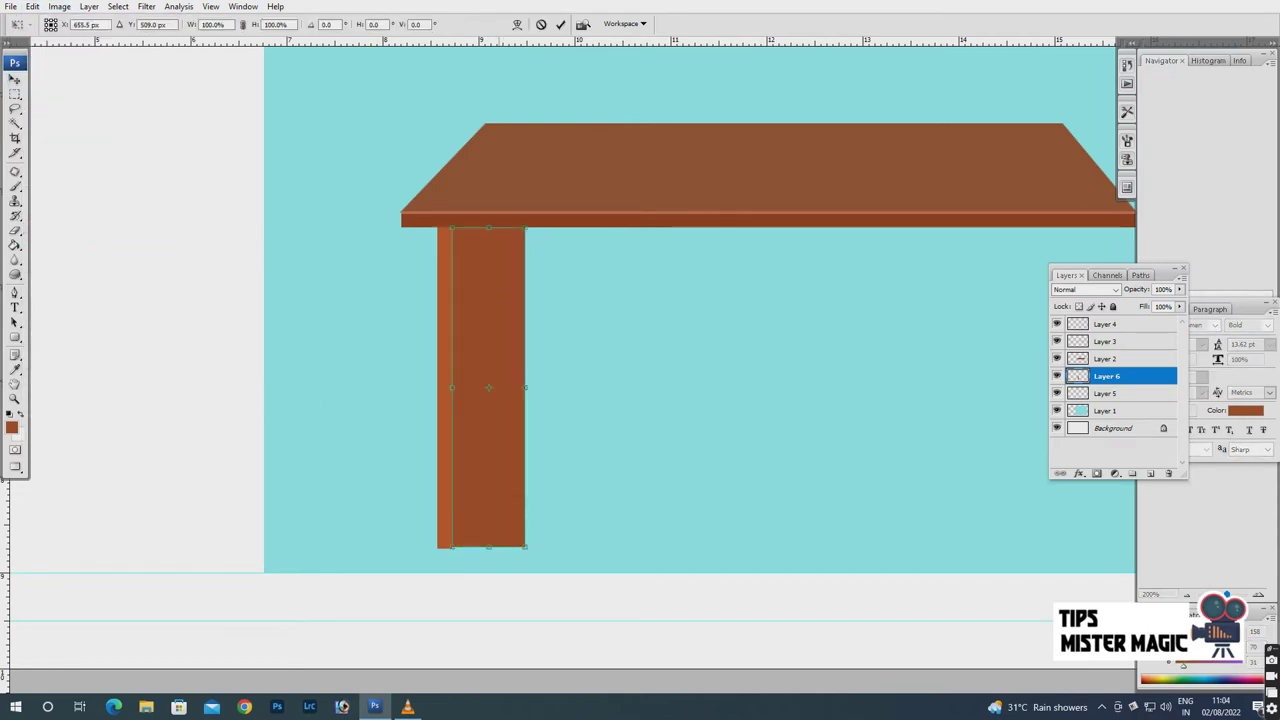
pyautogui.rightClick(499, 301)
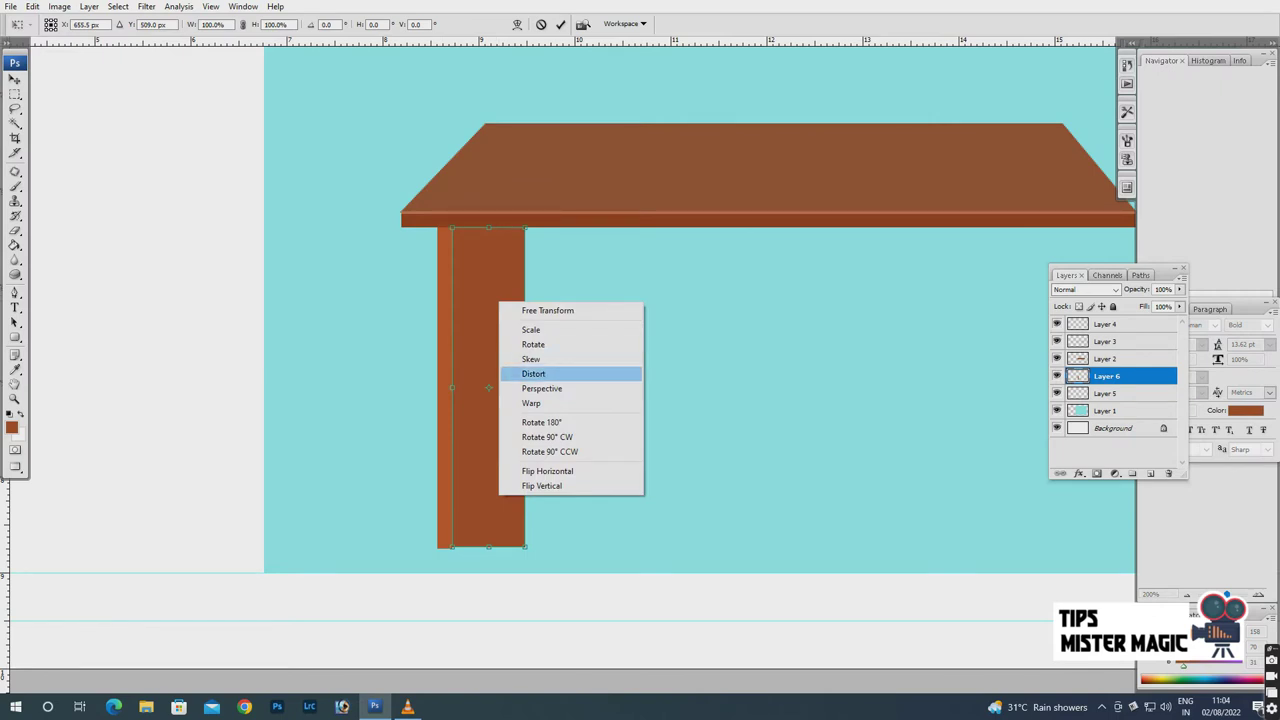
pyautogui.click(533, 373)
pyautogui.moveTo(526, 546); pyautogui.dragTo(526, 504)
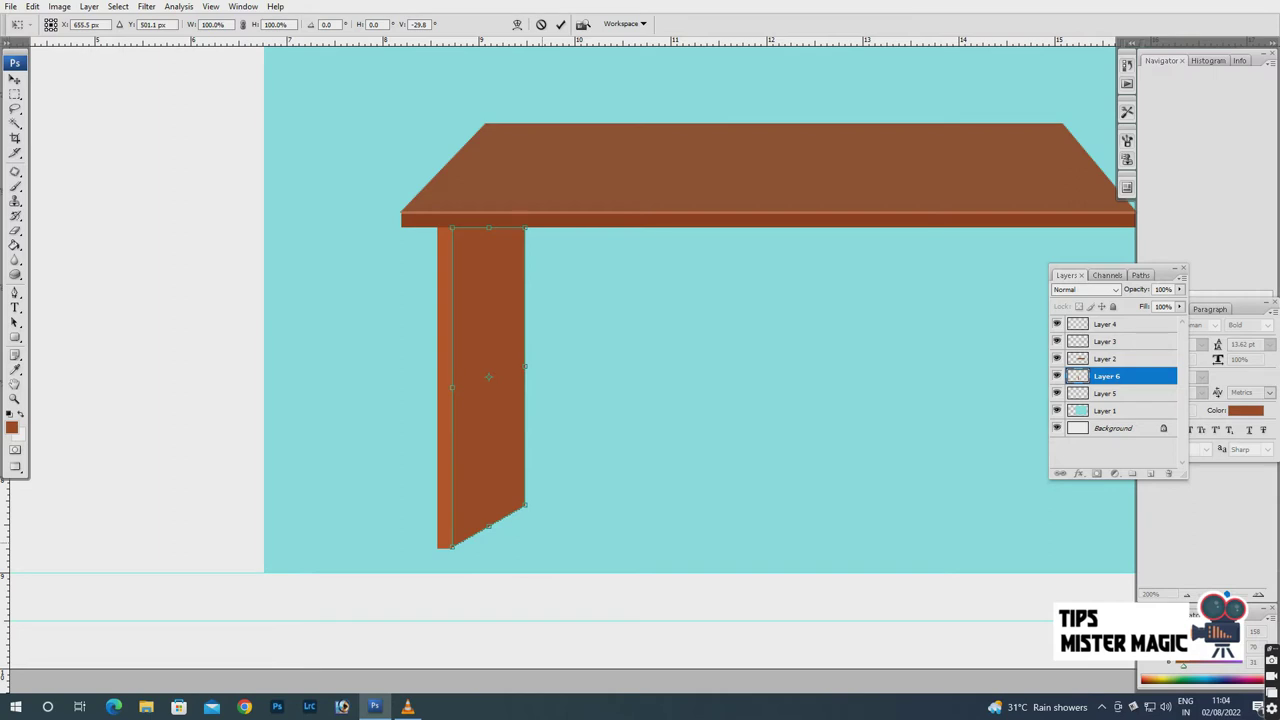
pyautogui.moveTo(526, 367); pyautogui.dragTo(507, 362)
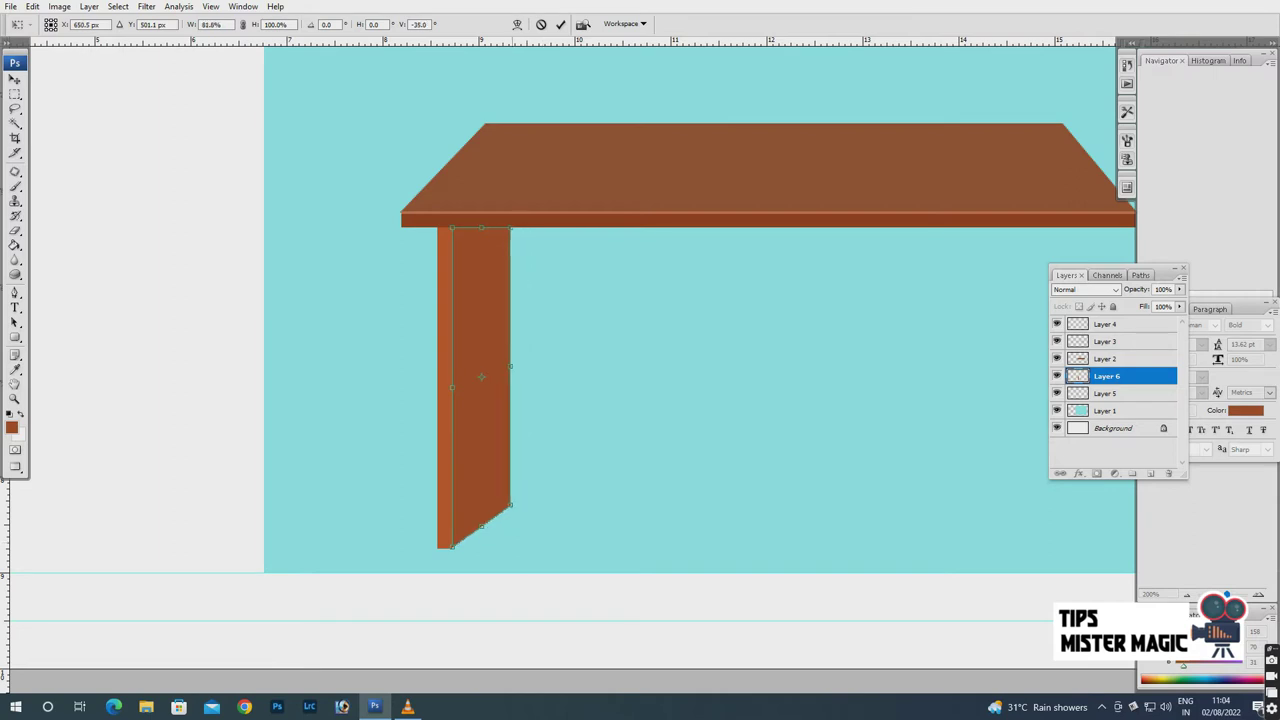
pyautogui.press('Return')
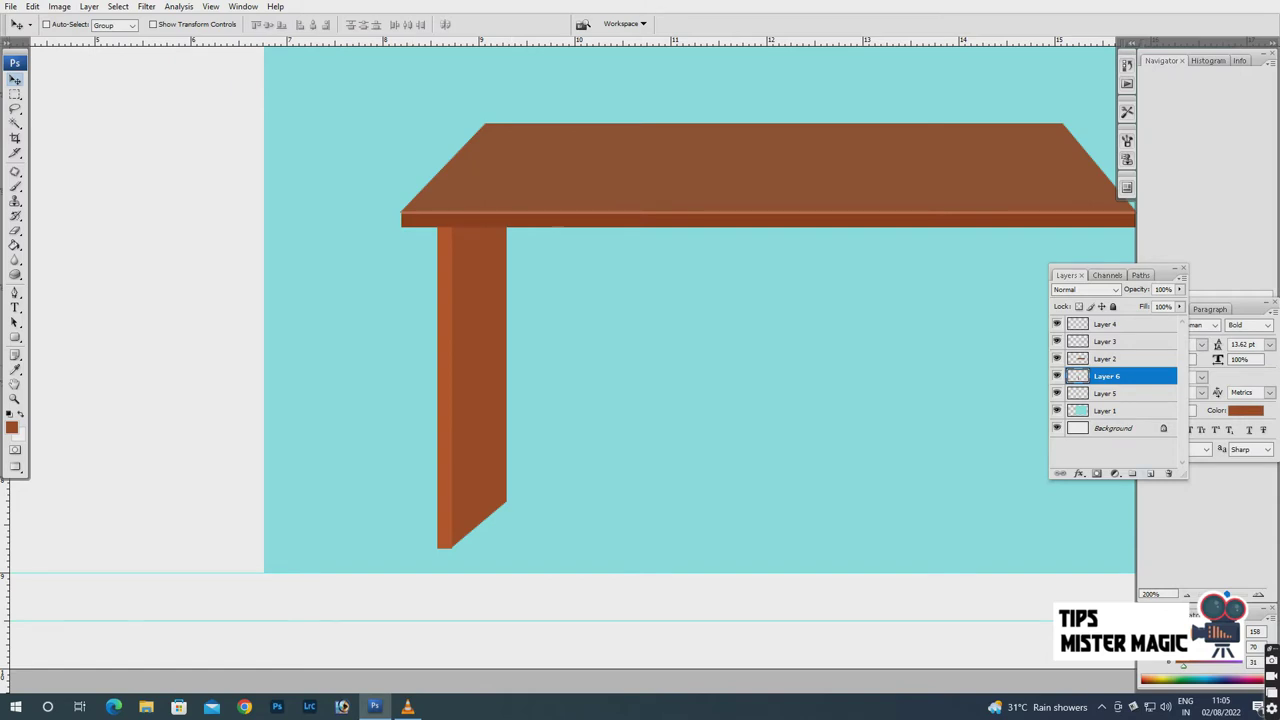
pyautogui.hotkey('ctrl', 'shift', 'alt', 'n')
pyautogui.press('m')
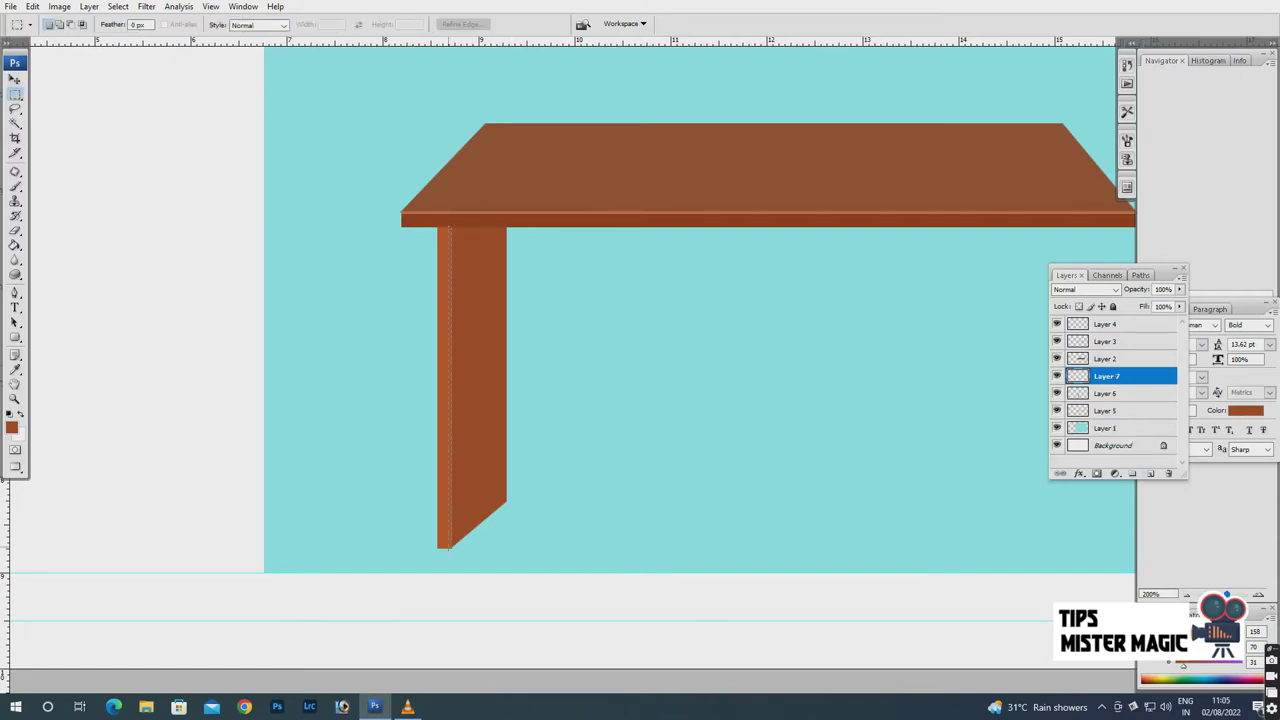
# Fill the narrow strip down the leg's front edge with lighter brown and deselect.
pyautogui.click(15, 368)
pyautogui.click(11, 427)
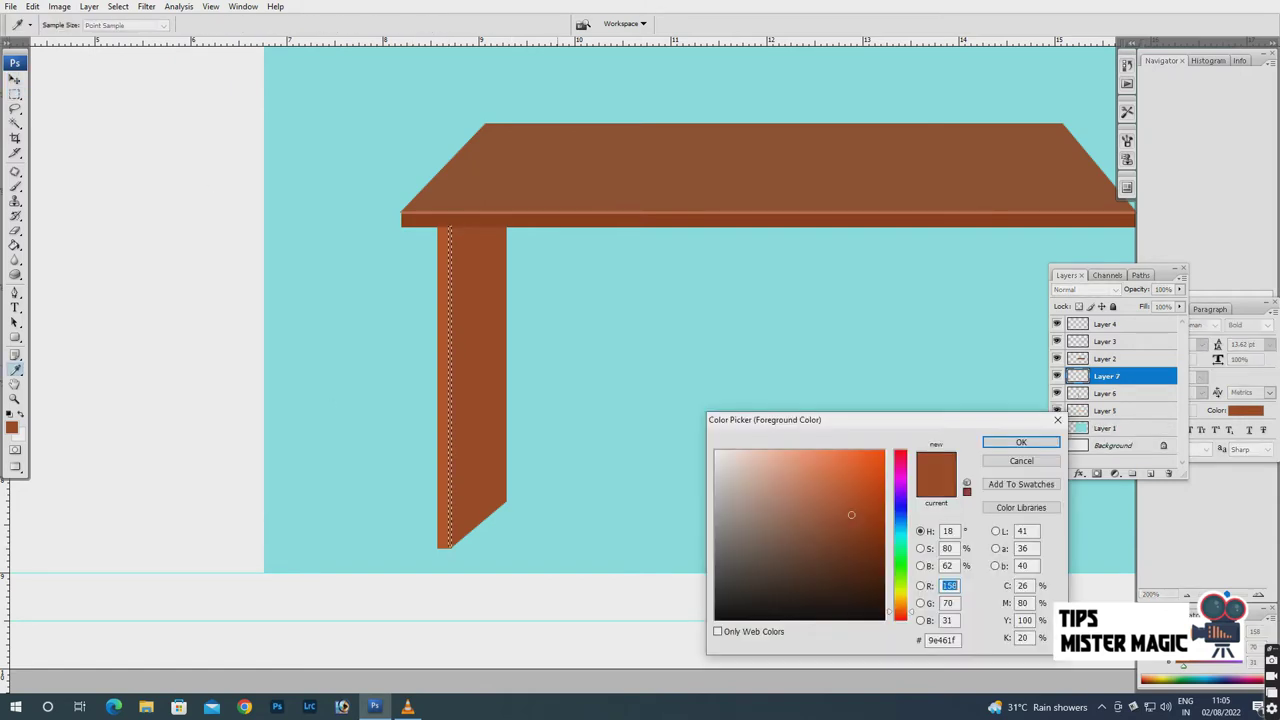
pyautogui.click(808, 487)
pyautogui.click(1021, 442)
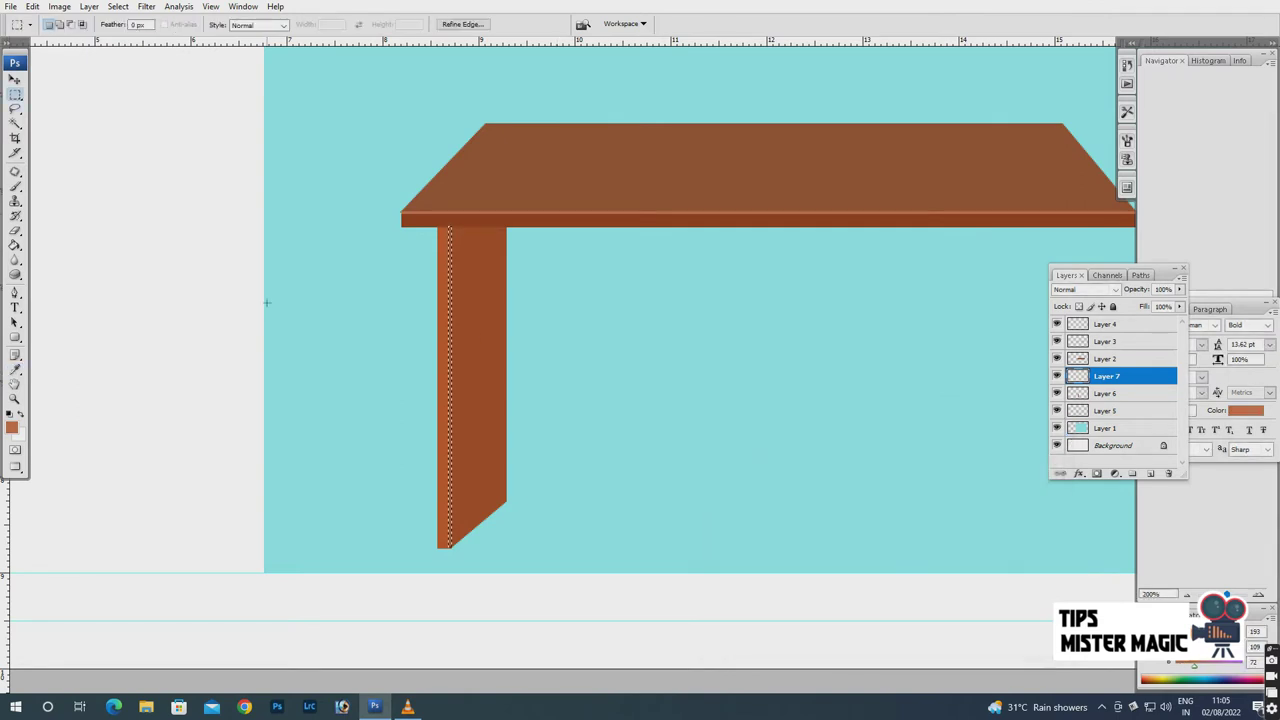
pyautogui.press('g')
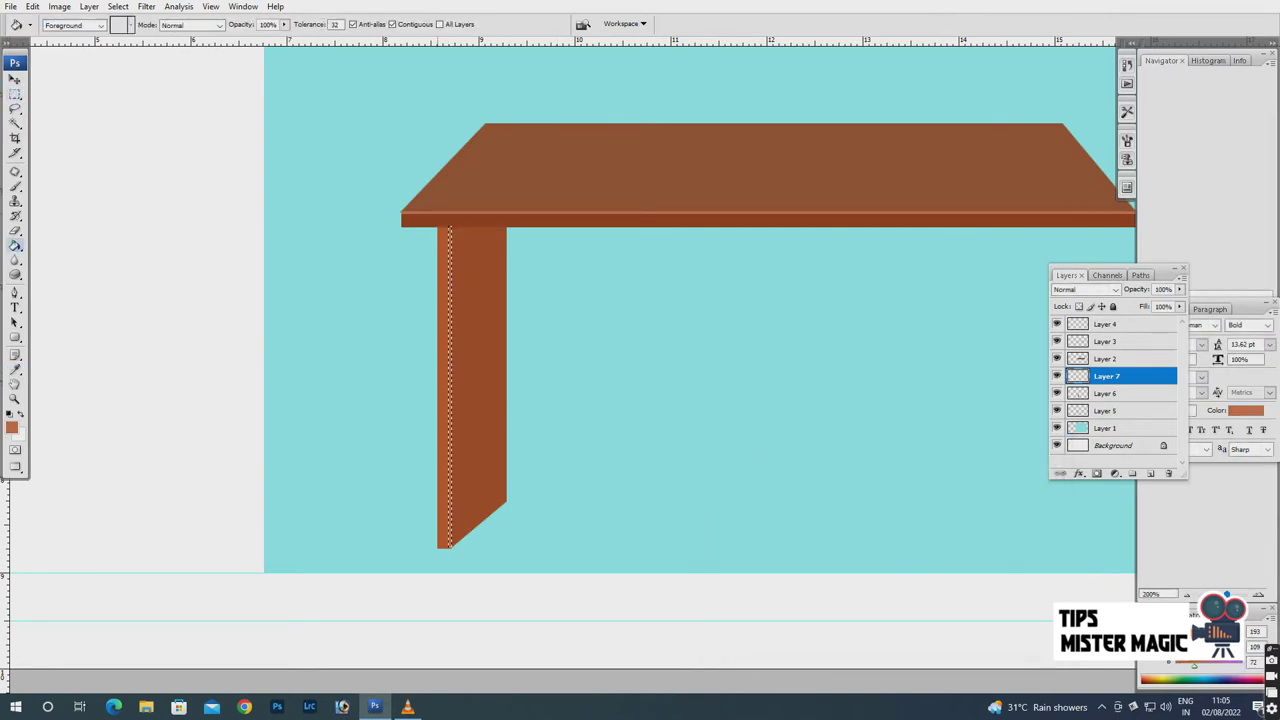
pyautogui.click(450, 400)
pyautogui.press('m')
pyautogui.rightClick(436, 288)
pyautogui.click(480, 298)
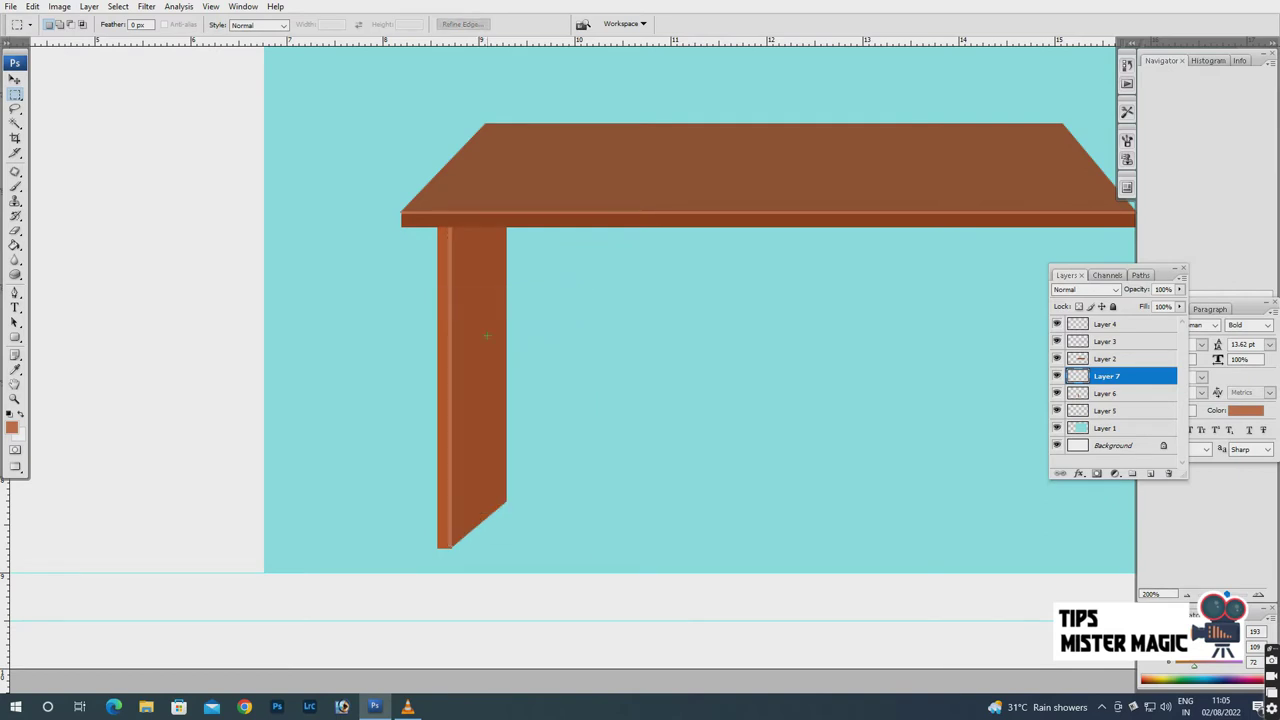
# Select Layers 5, 6 and 7 together and nudge the whole leg right.
pyautogui.press('v')
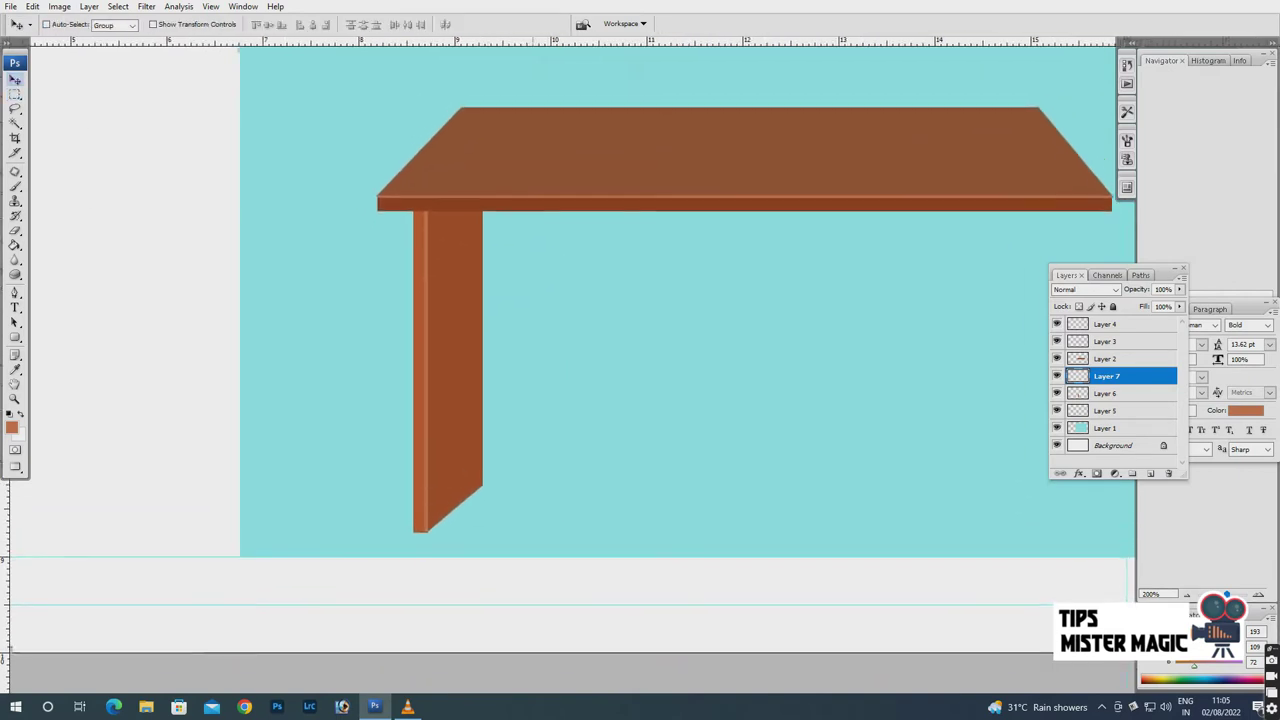
pyautogui.rightClick(446, 286)
pyautogui.click(470, 293)
pyautogui.moveTo(446, 300); pyautogui.dragTo(408, 313)
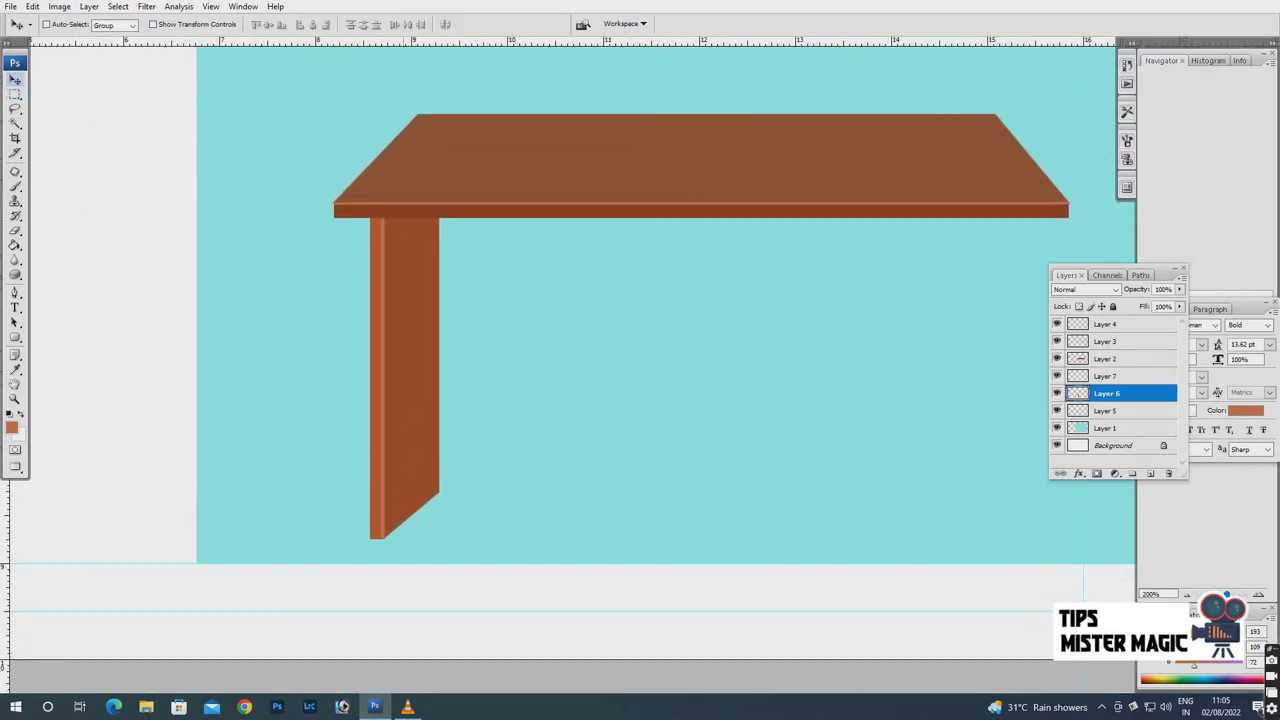
pyautogui.rightClick(408, 267)
pyautogui.click(444, 275)
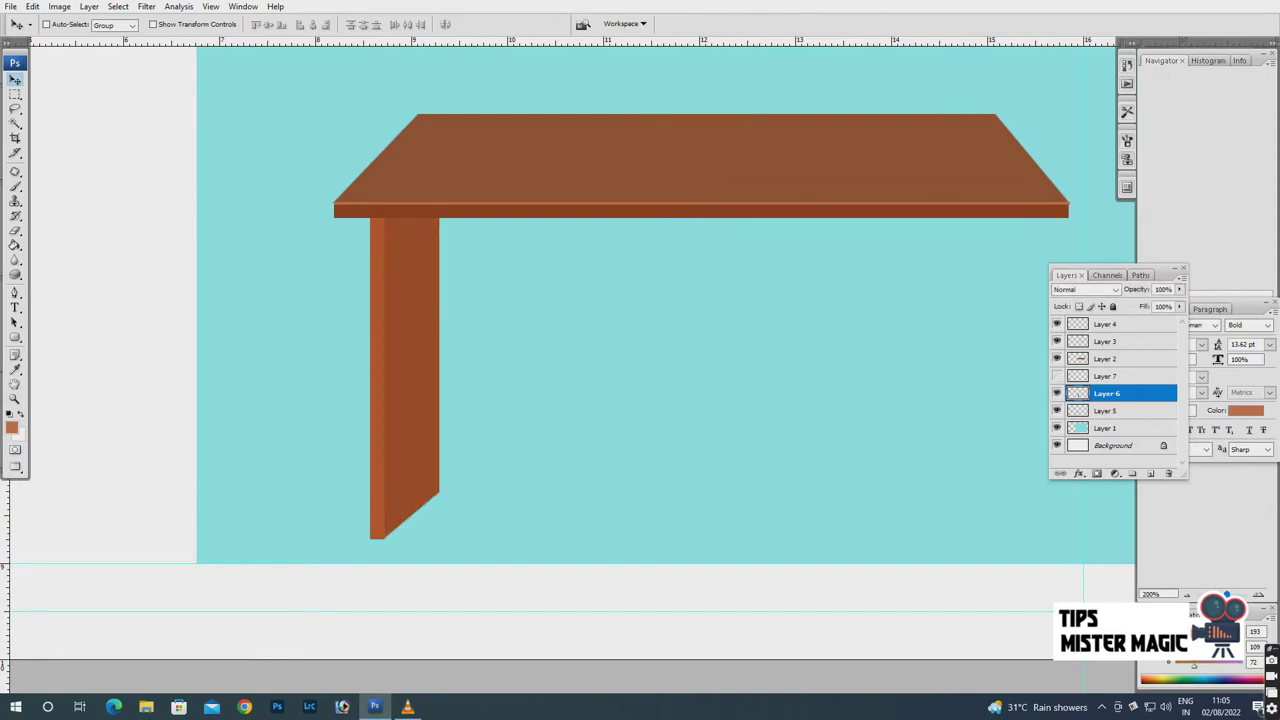
pyautogui.click(1057, 410)
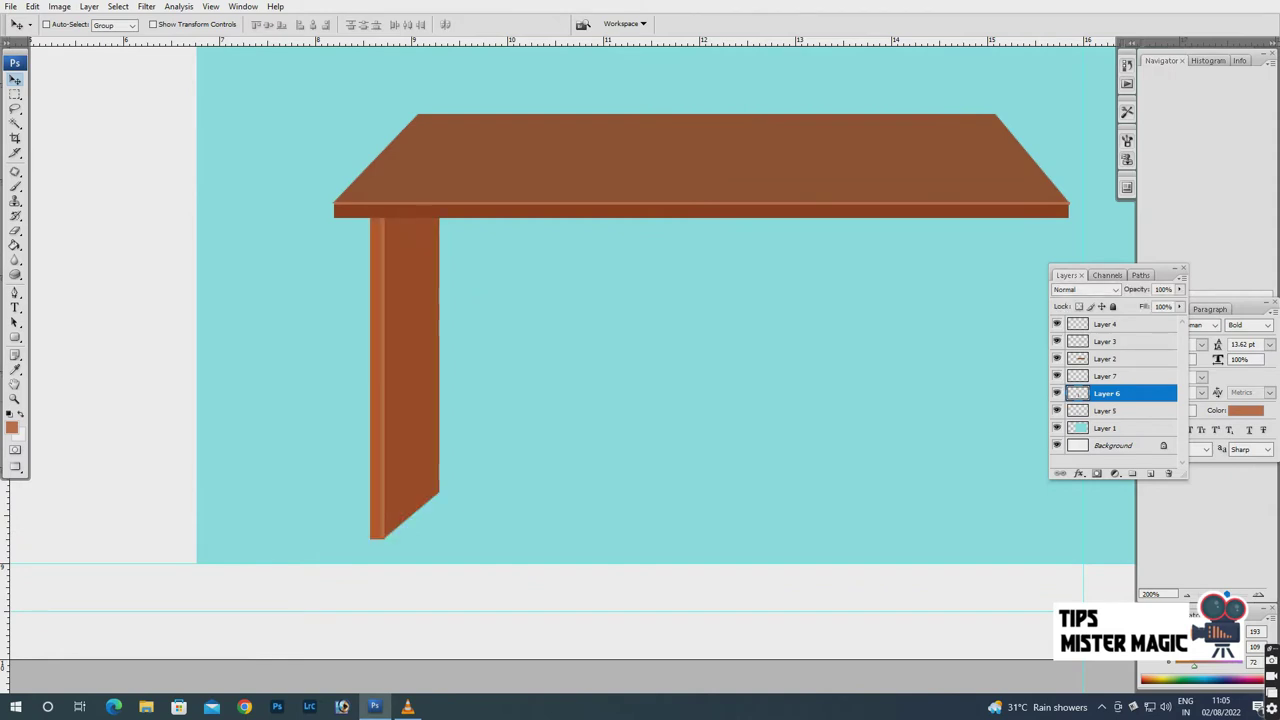
pyautogui.keyDown('ctrl'); pyautogui.click(1105, 410); pyautogui.keyUp('ctrl')
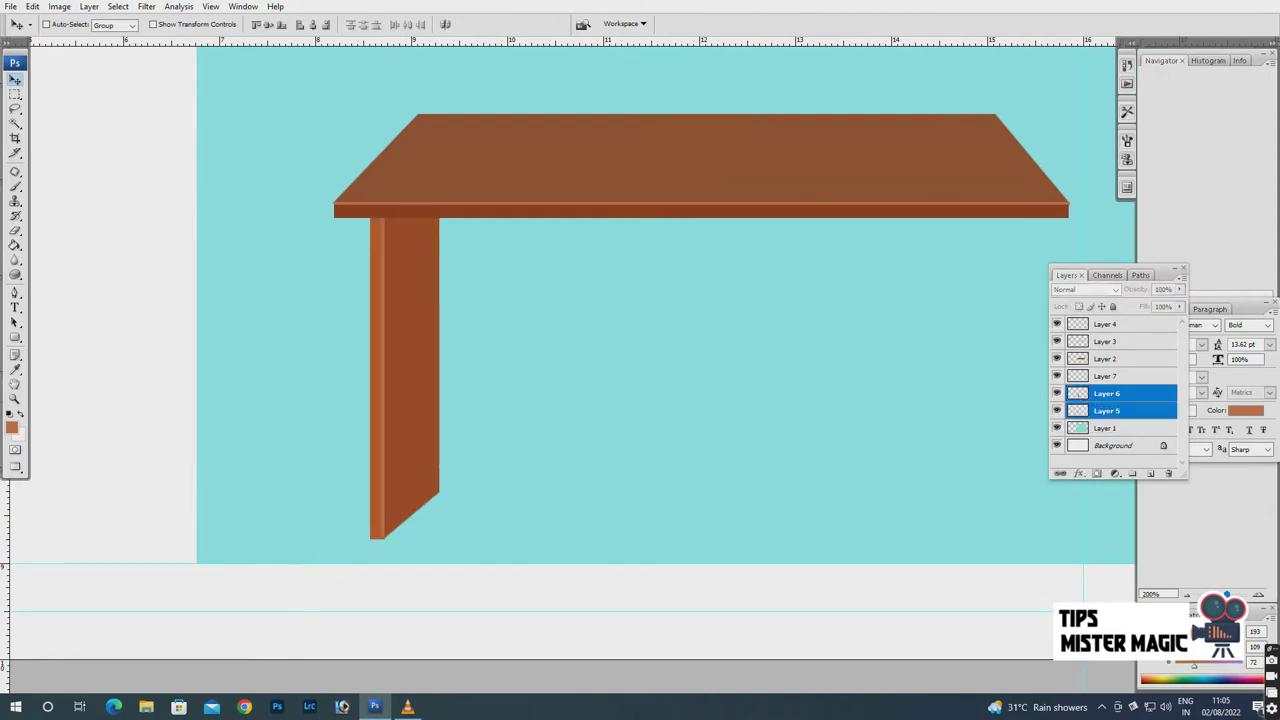
pyautogui.keyDown('ctrl'); pyautogui.click(1105, 375); pyautogui.keyUp('ctrl')
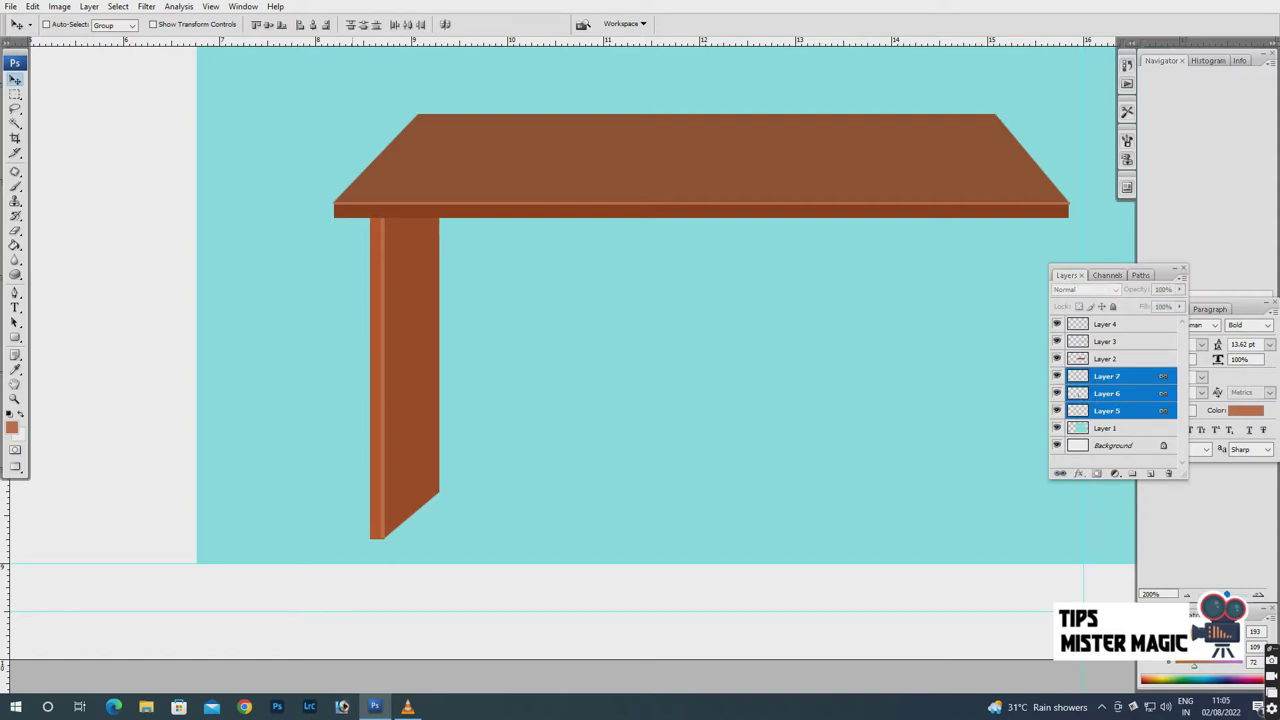
pyautogui.press('Right')
pyautogui.press('Right')
pyautogui.press('Right')
pyautogui.press('Right')
pyautogui.press('Right')
pyautogui.press('Right')
pyautogui.press('Right')
pyautogui.press('Right')
pyautogui.press('Right')
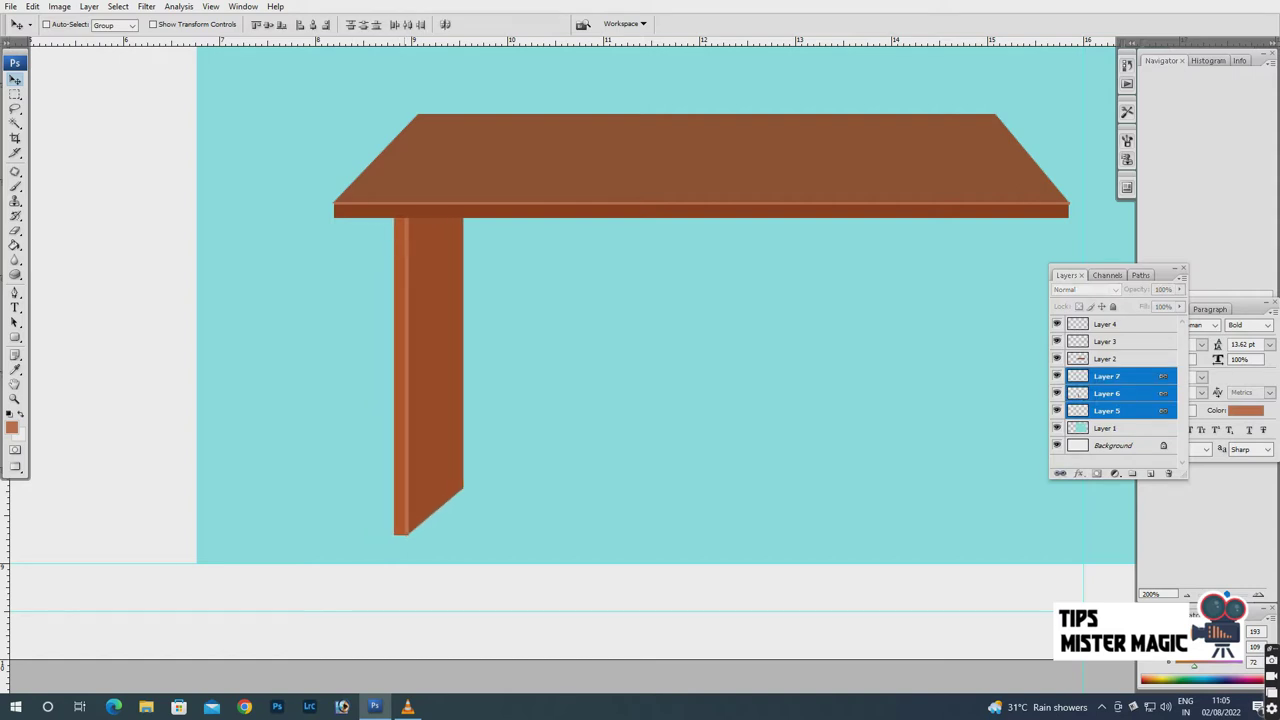
pyautogui.press('Right')
pyautogui.press('Right')
# Check alignment with a temporary guide, then unlink Layer 6's side panel from Layers 5 and 7.
pyautogui.hscroll(2, 640, 300)
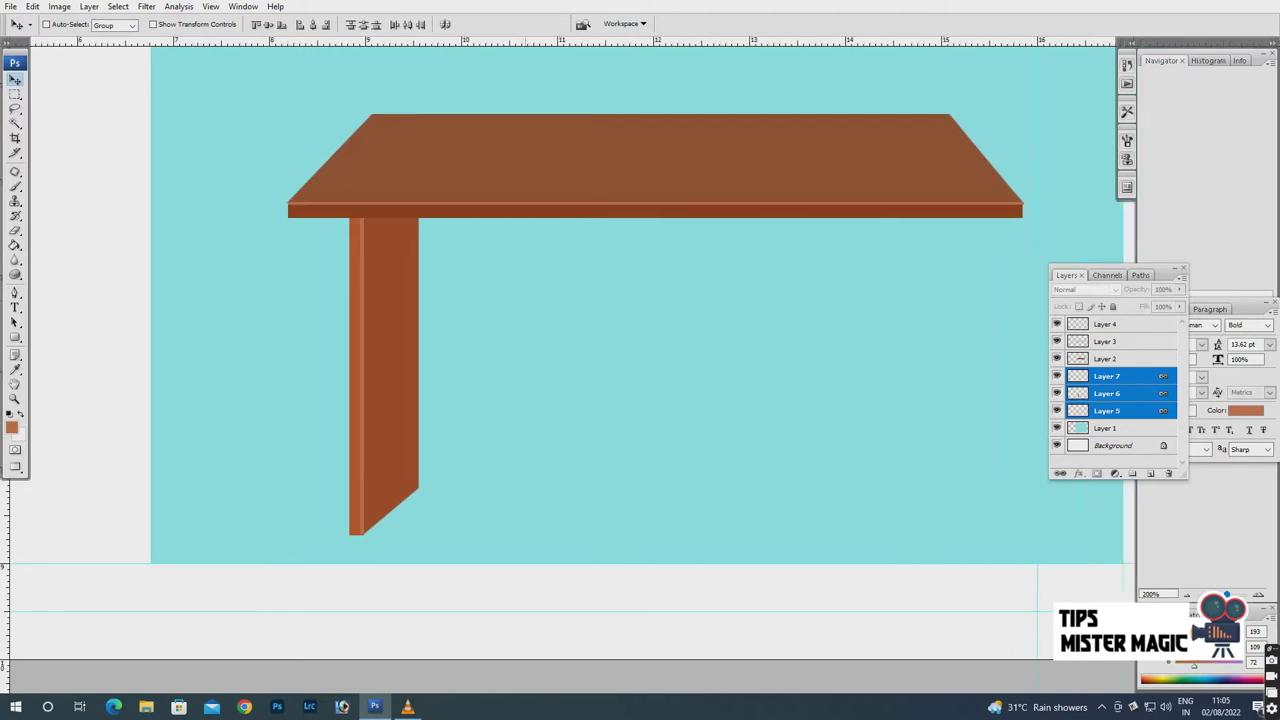
pyautogui.hscroll(3, 640, 300)
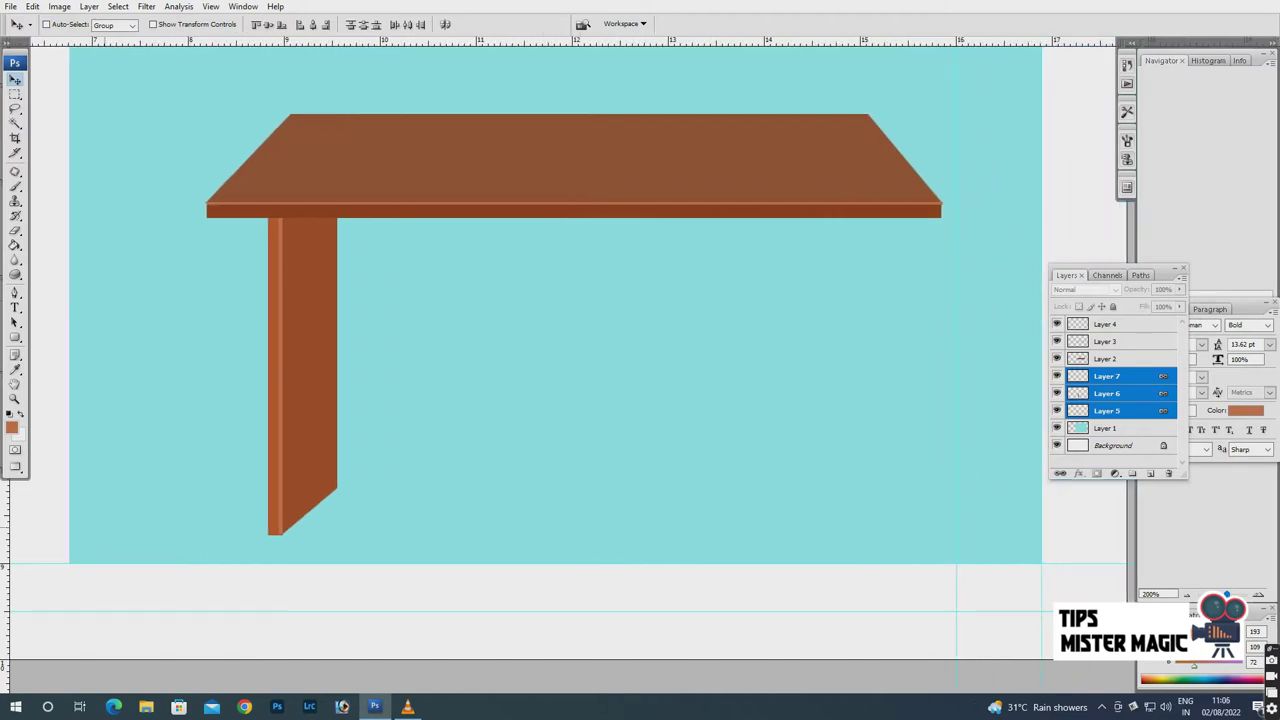
pyautogui.moveTo(4, 350); pyautogui.dragTo(291, 350)
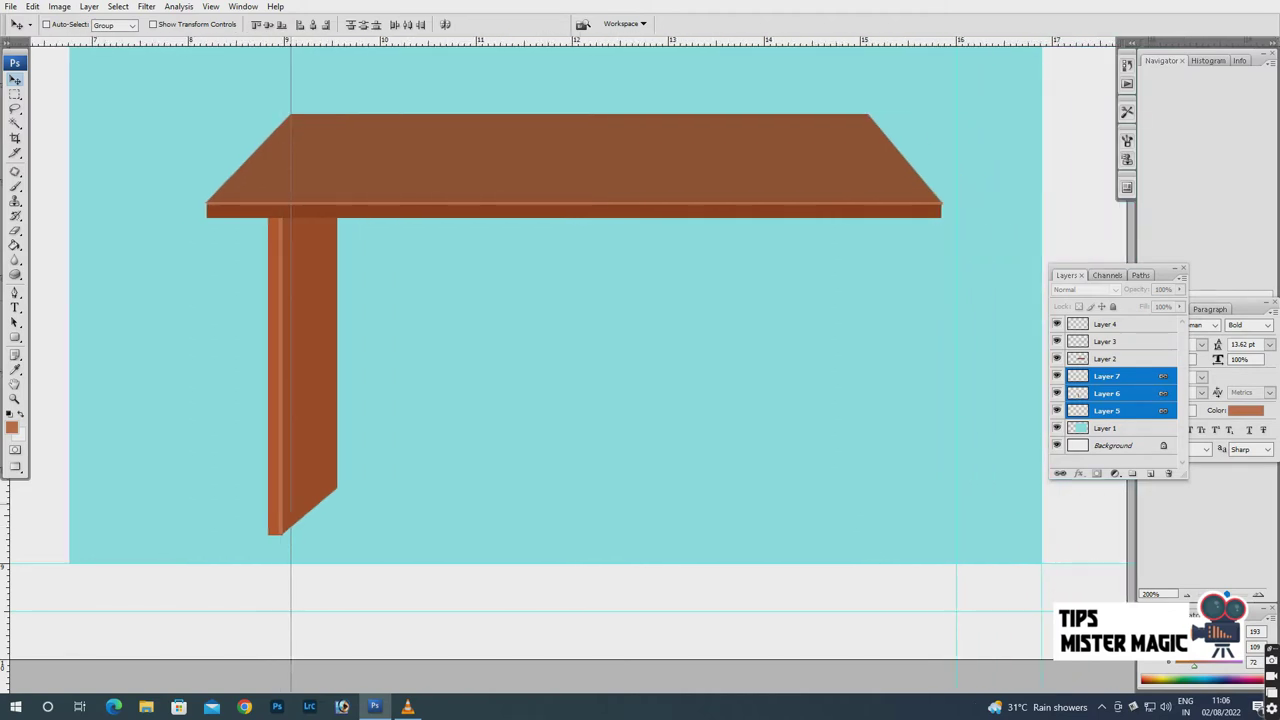
pyautogui.moveTo(291, 590); pyautogui.dragTo(4, 590)
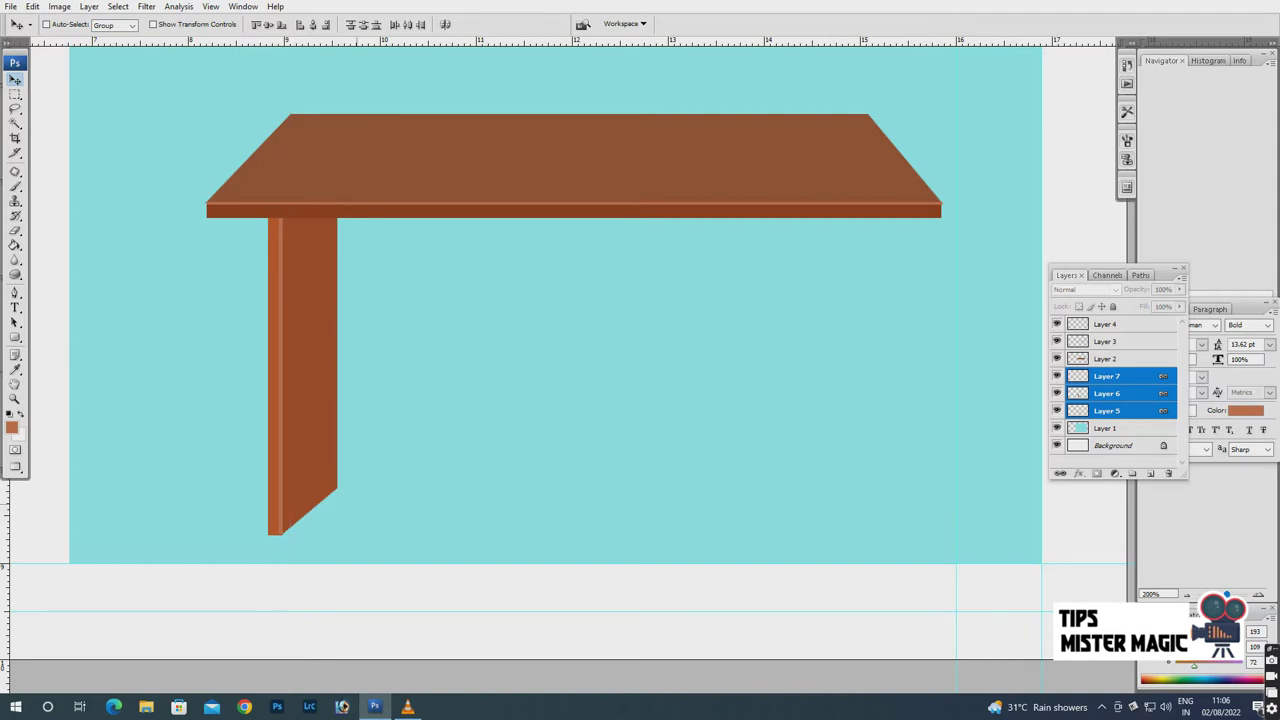
pyautogui.click(1106, 393)
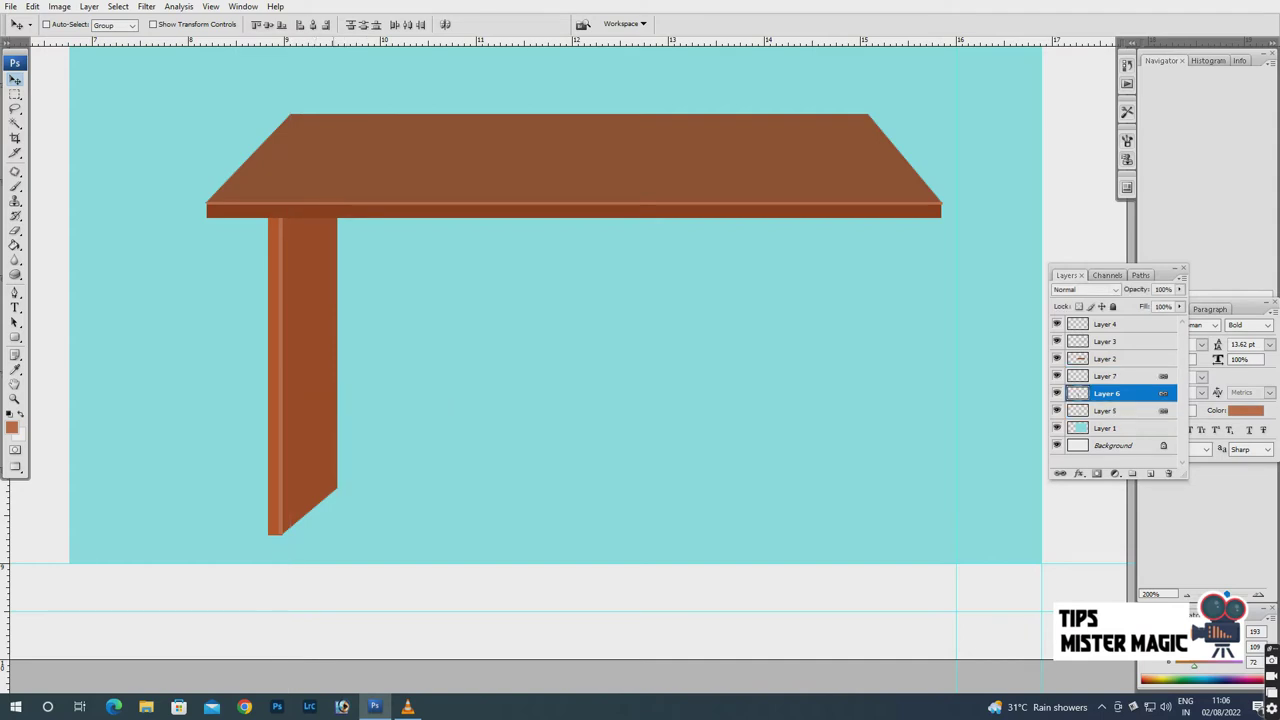
pyautogui.click(1060, 473)
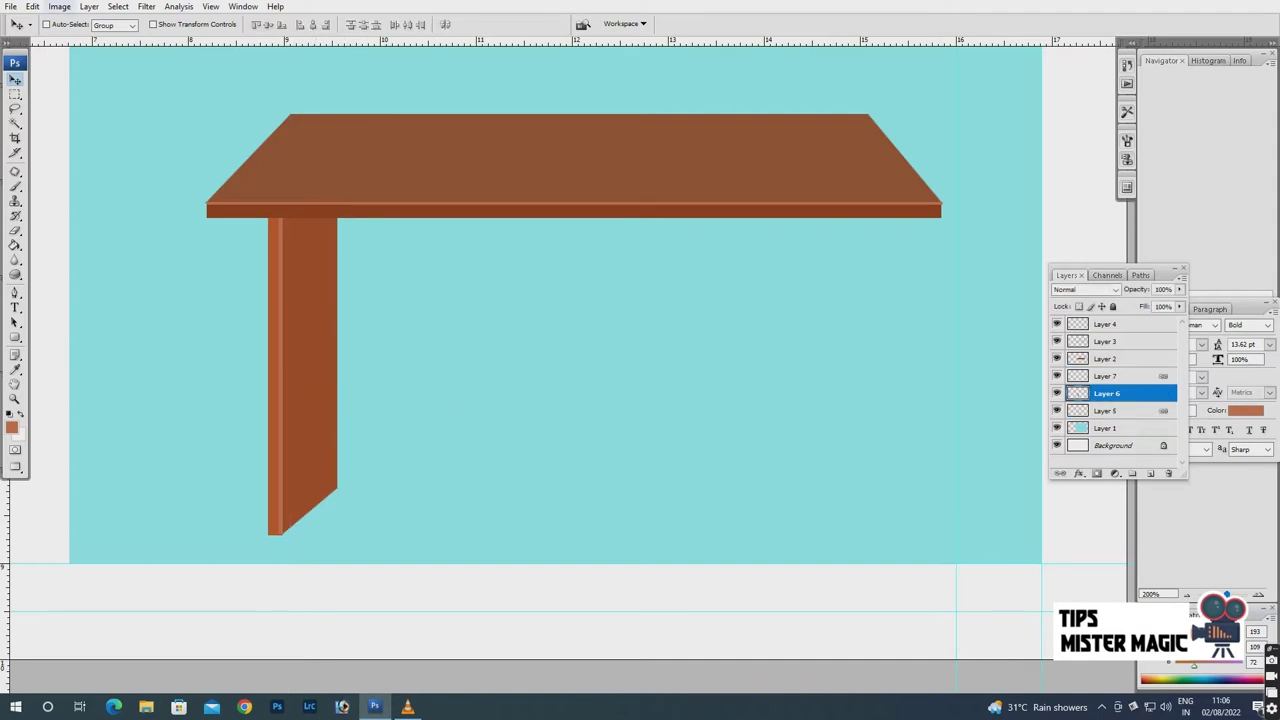
pyautogui.click(32, 6)
# Raise Layer 6's bottom-right corner into a steeper slant and narrow the panel to about 78% width.
pyautogui.click(70, 226)
pyautogui.rightClick(328, 294)
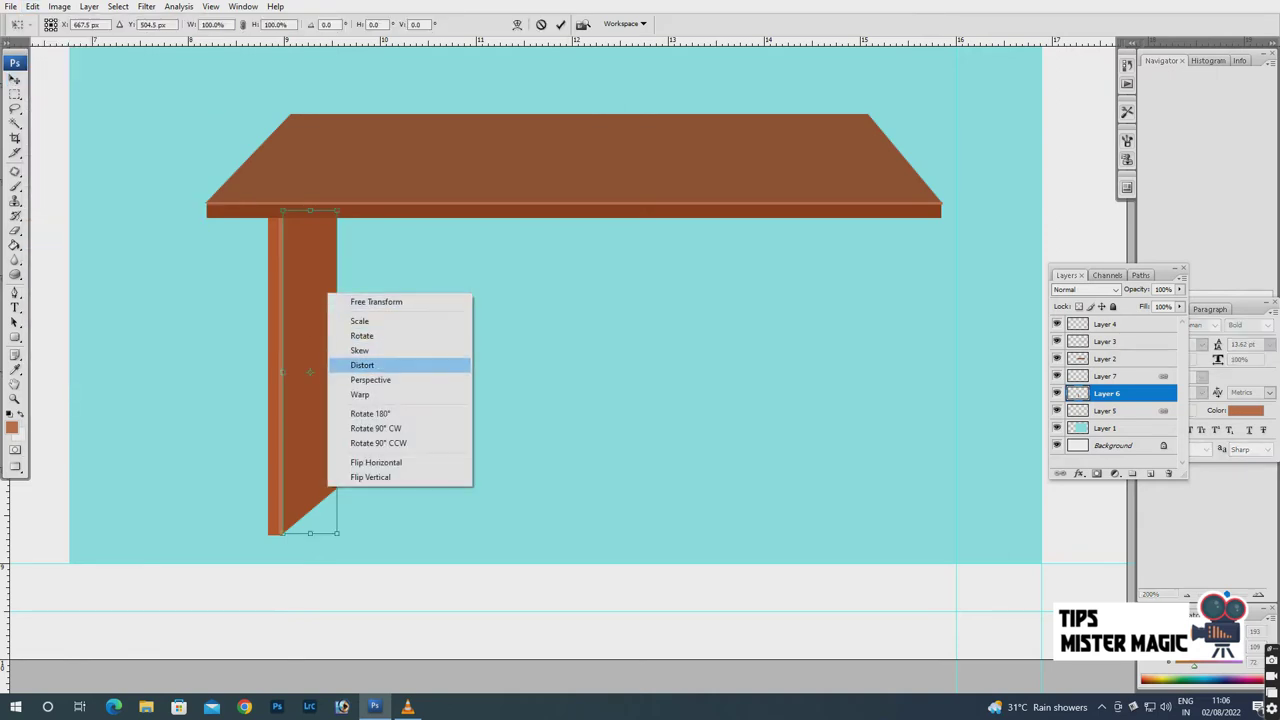
pyautogui.click(362, 365)
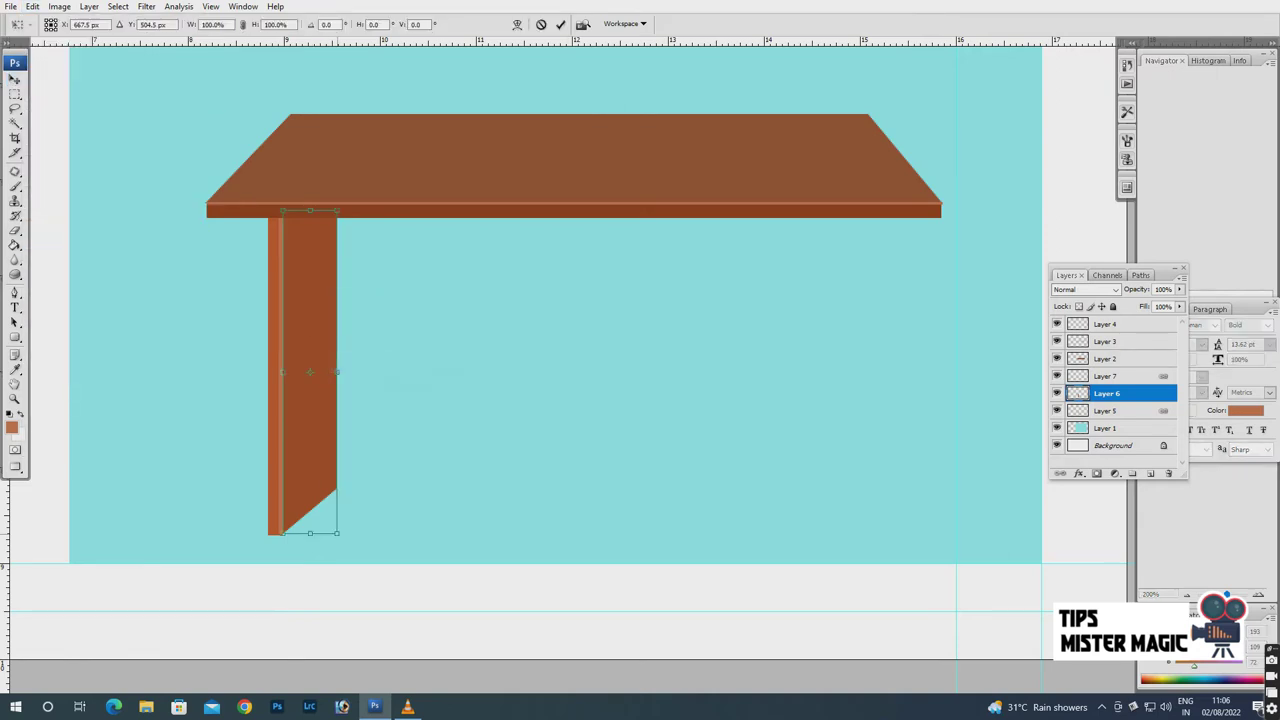
pyautogui.moveTo(337, 533); pyautogui.dragTo(336, 517)
pyautogui.rightClick(309, 350)
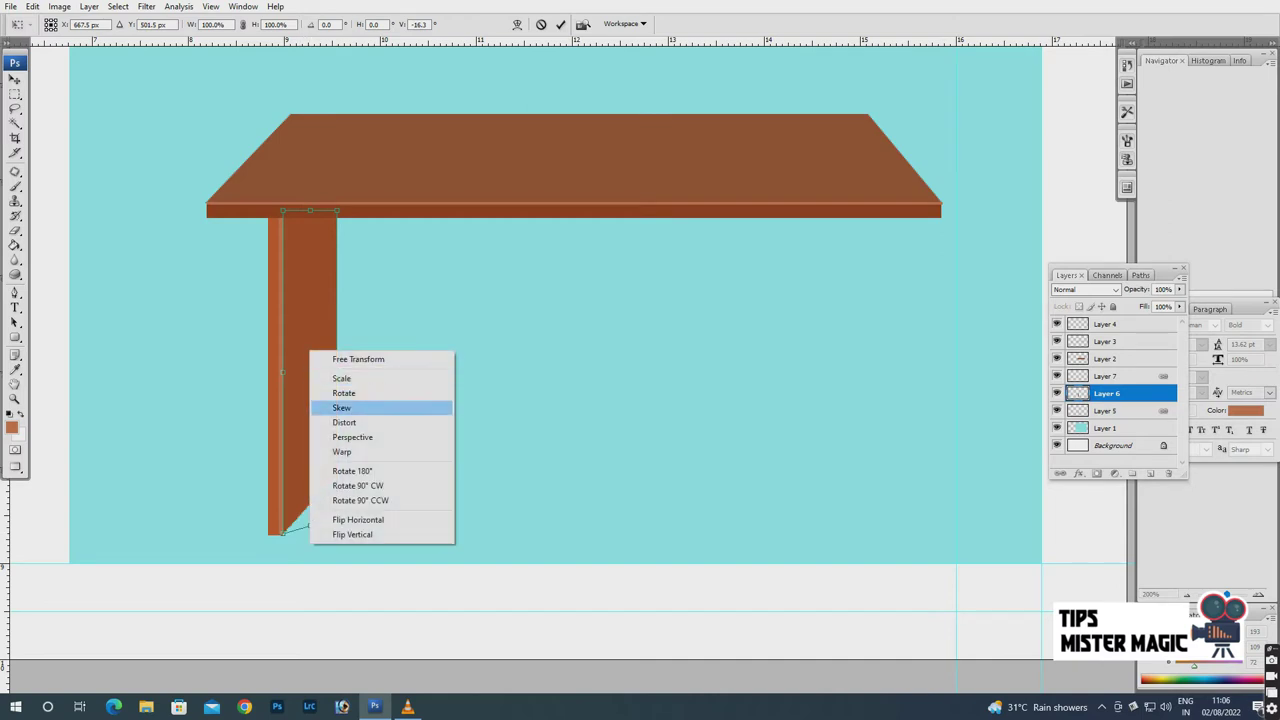
pyautogui.click(330, 409)
pyautogui.moveTo(337, 365); pyautogui.dragTo(325, 365)
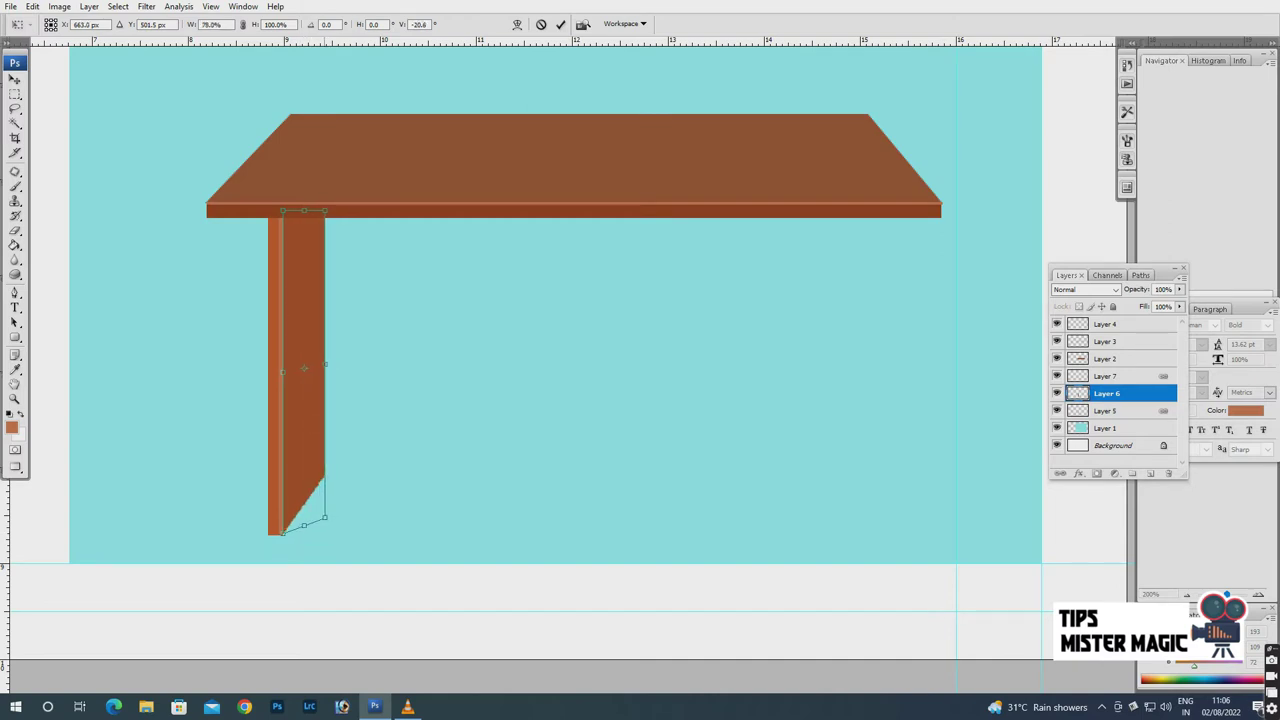
pyautogui.press('Return')
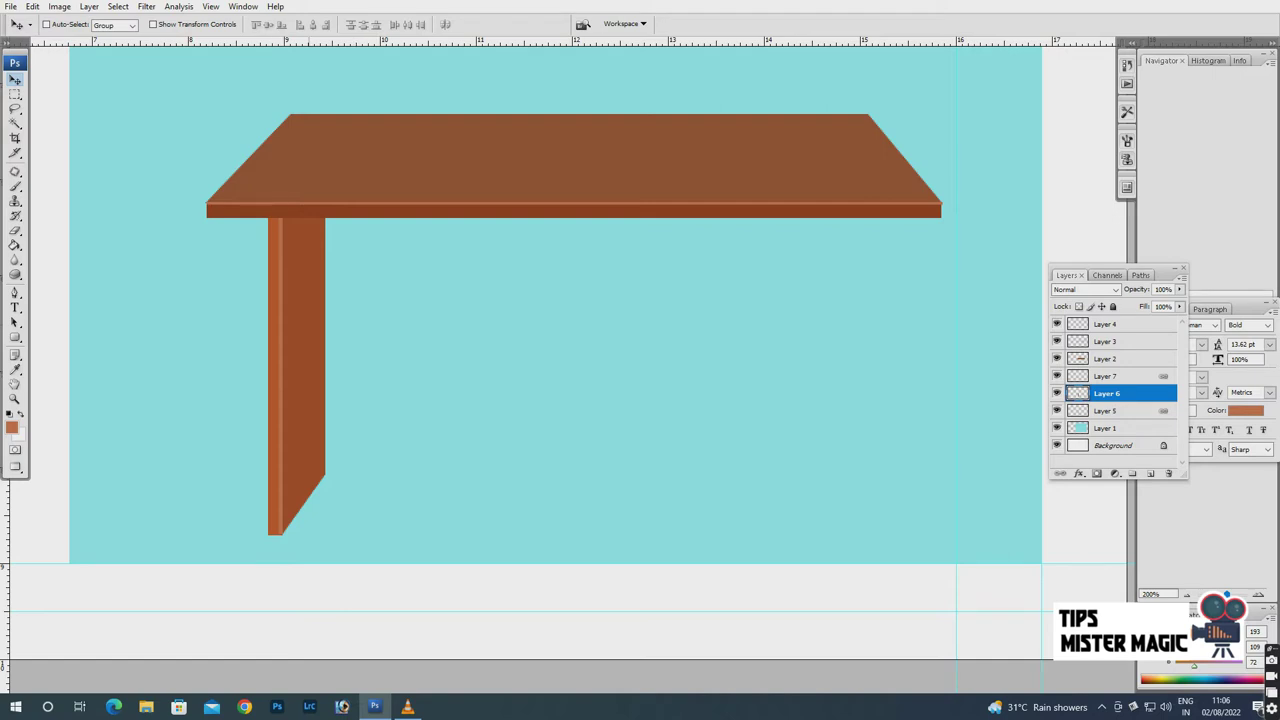
# Duplicate the thin front leg (Layer 5) and move the copy to the tabletop's right end.
pyautogui.hotkey('alt', '[')
pyautogui.click(118, 6)
pyautogui.moveTo(150, 21)
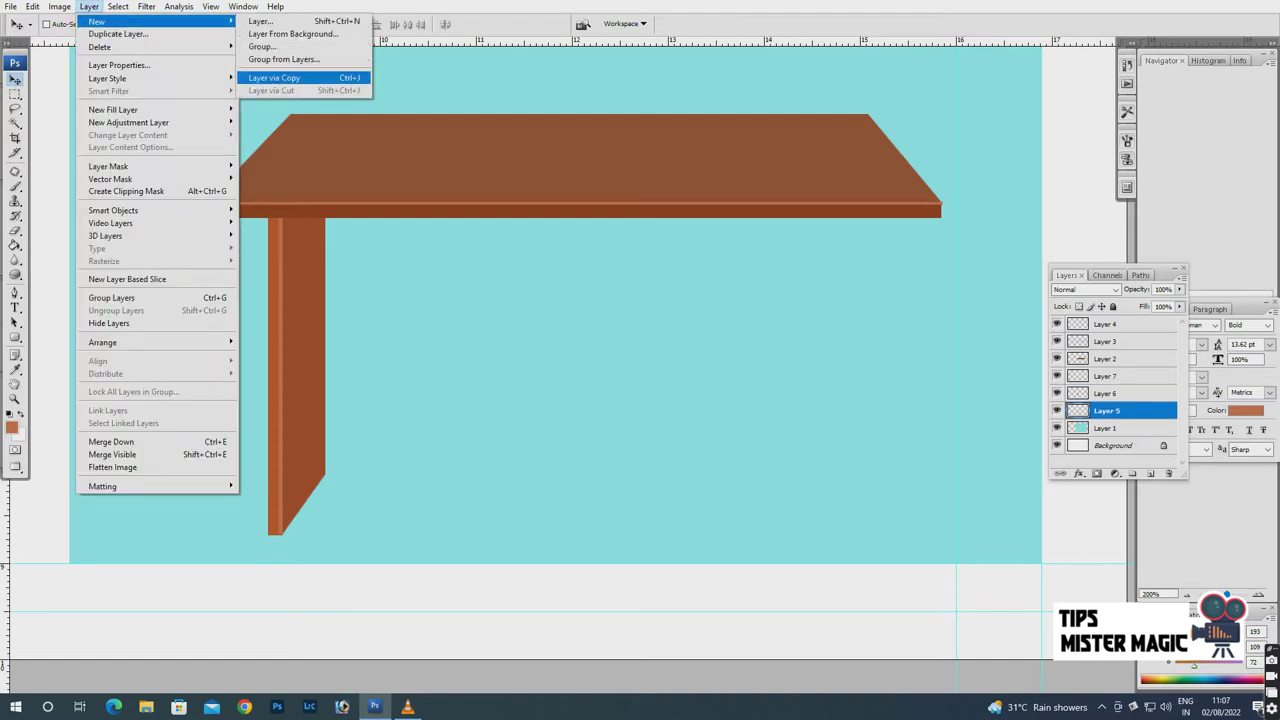
pyautogui.click(274, 77)
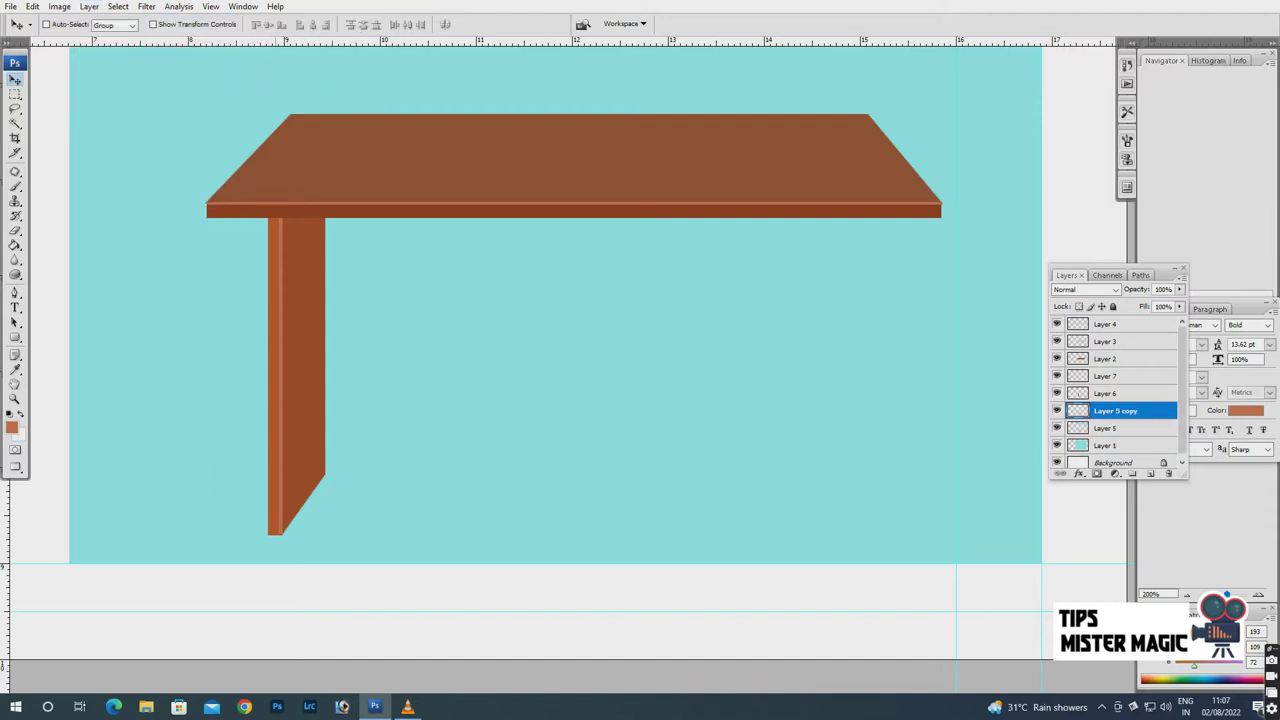
pyautogui.moveTo(276, 375); pyautogui.dragTo(904, 375)
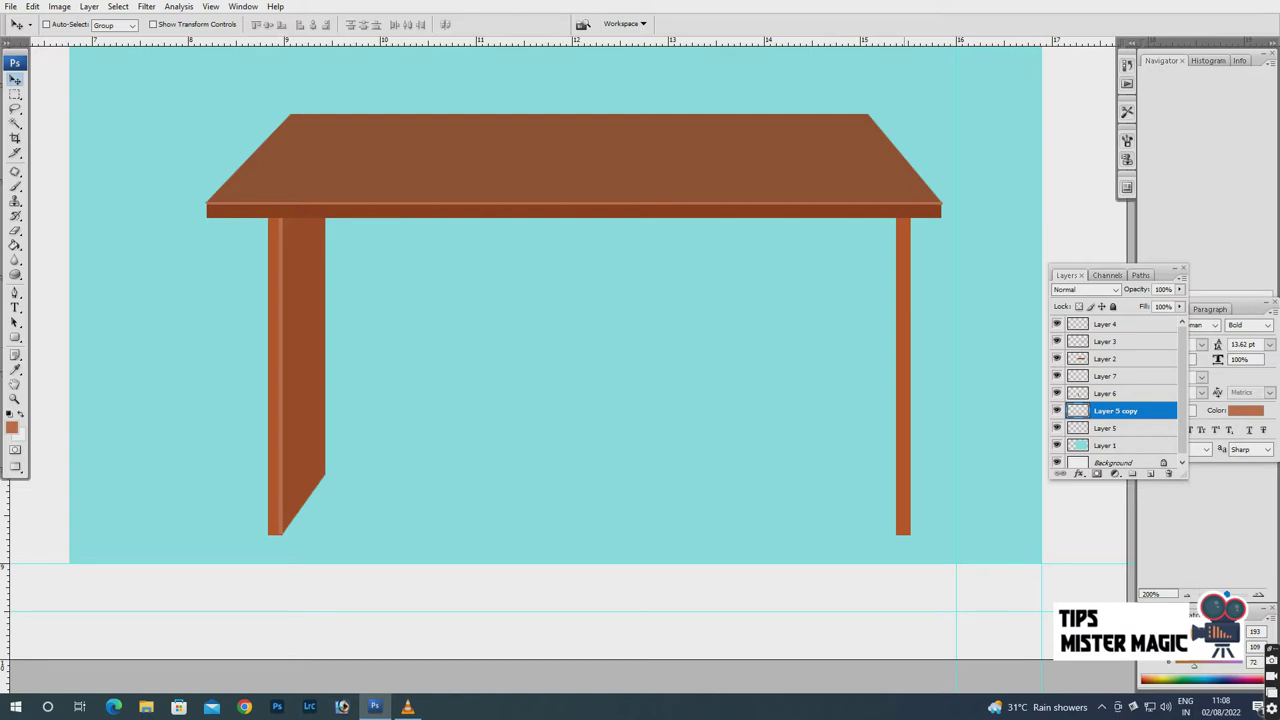
# Duplicate the side panel (Layer 6), move it to the right end and flip it horizontally.
pyautogui.rightClick(300, 356)
pyautogui.click(330, 364)
pyautogui.click(89, 6)
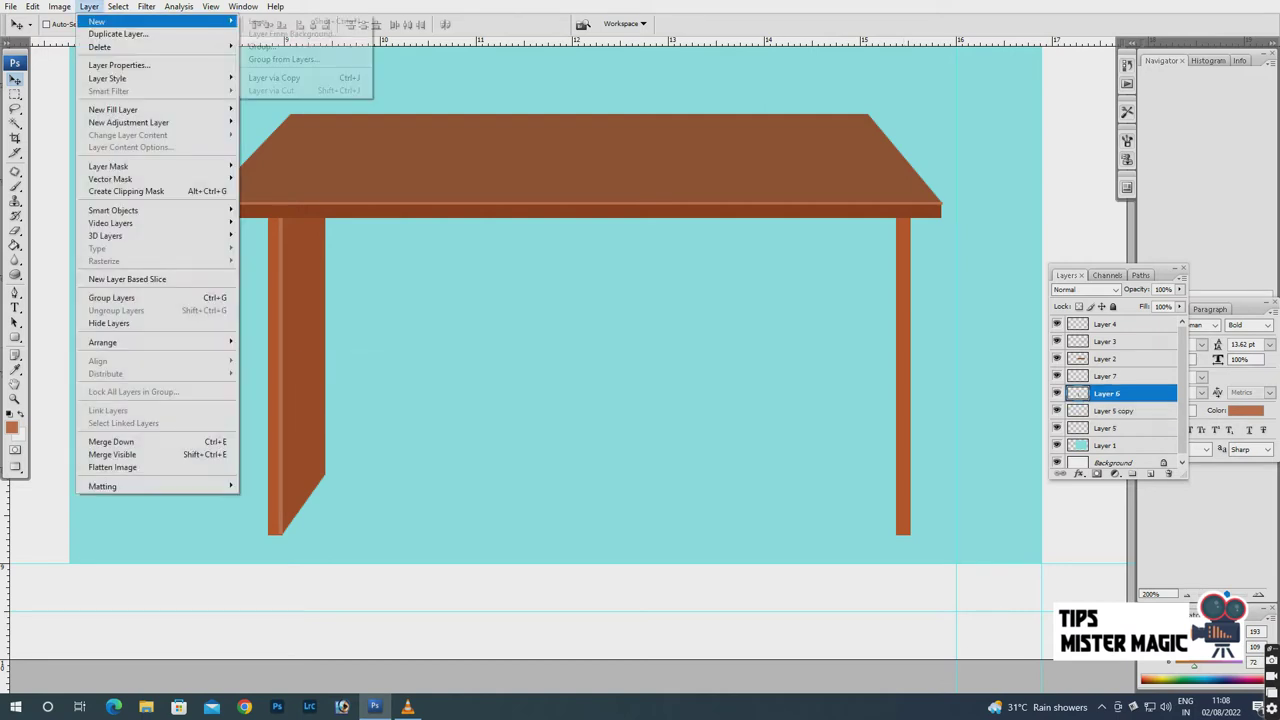
pyautogui.click(274, 77)
pyautogui.moveTo(296, 375); pyautogui.dragTo(881, 375)
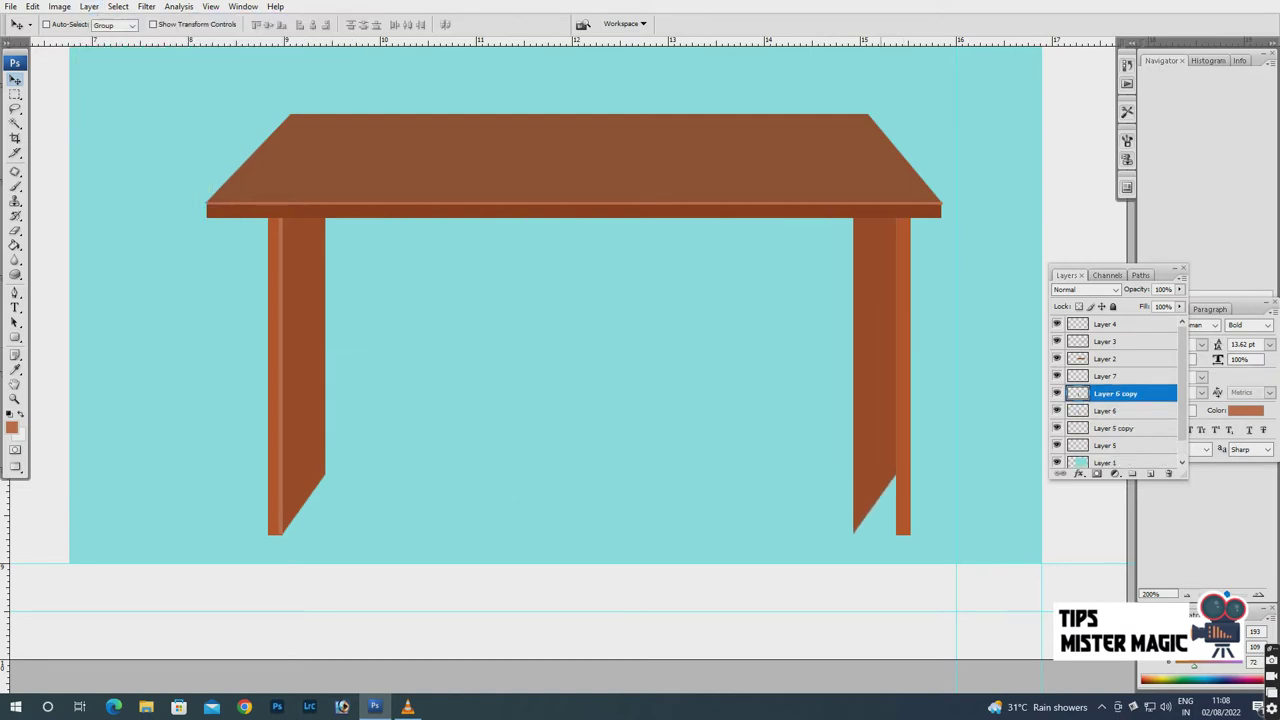
pyautogui.click(33, 6)
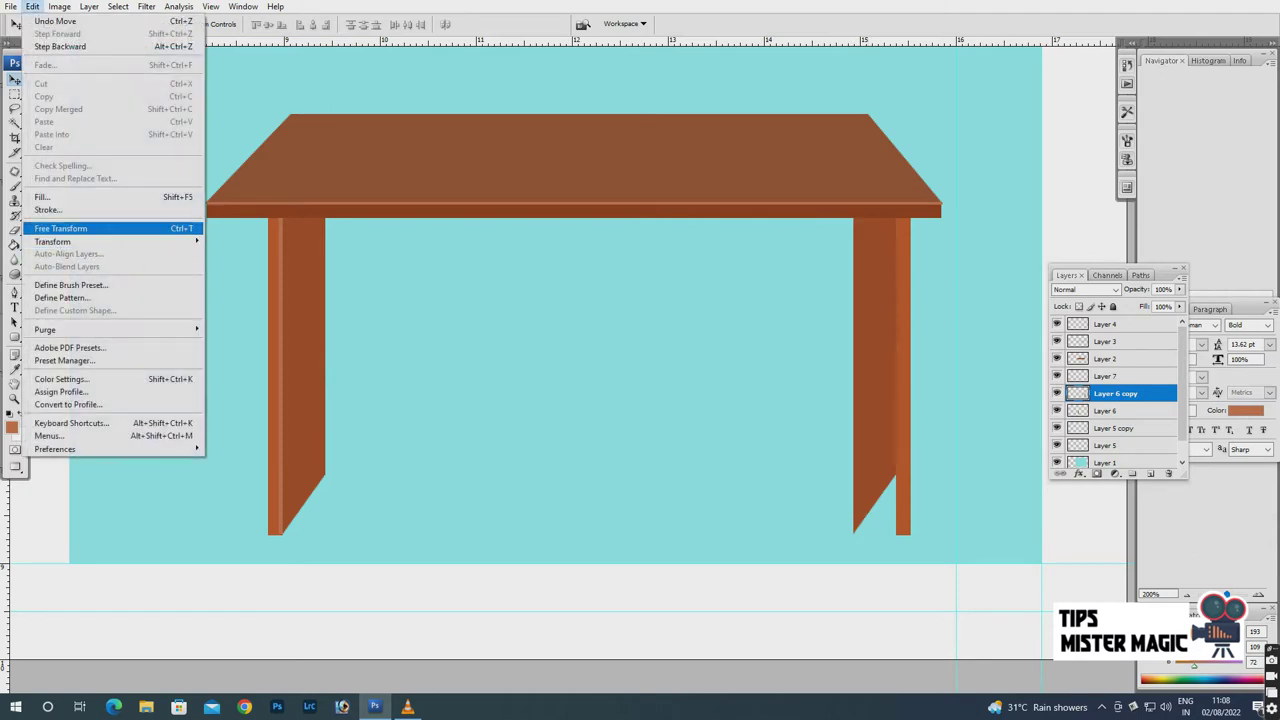
pyautogui.click(60, 229)
pyautogui.rightClick(869, 333)
pyautogui.click(917, 500)
pyautogui.press('Return')
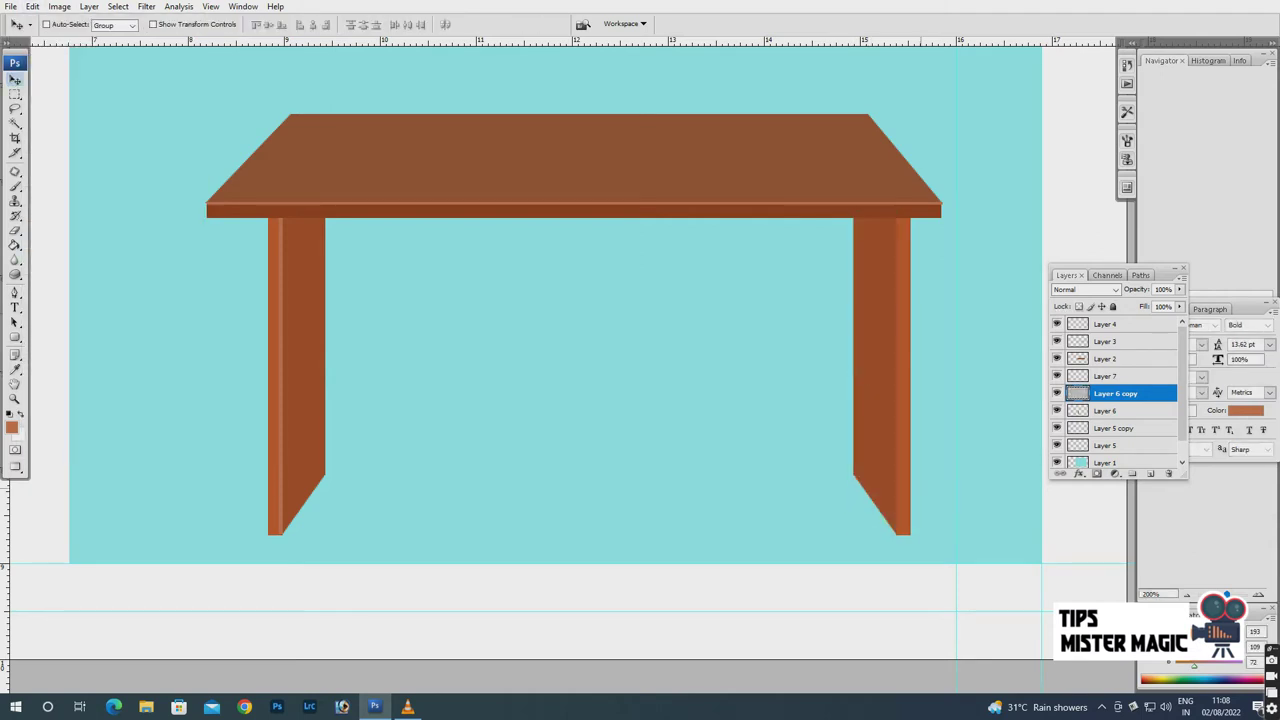
# Duplicate the highlight strip (Layer 7) and position it along the right leg's edge.
pyautogui.rightClick(282, 298)
pyautogui.click(310, 304)
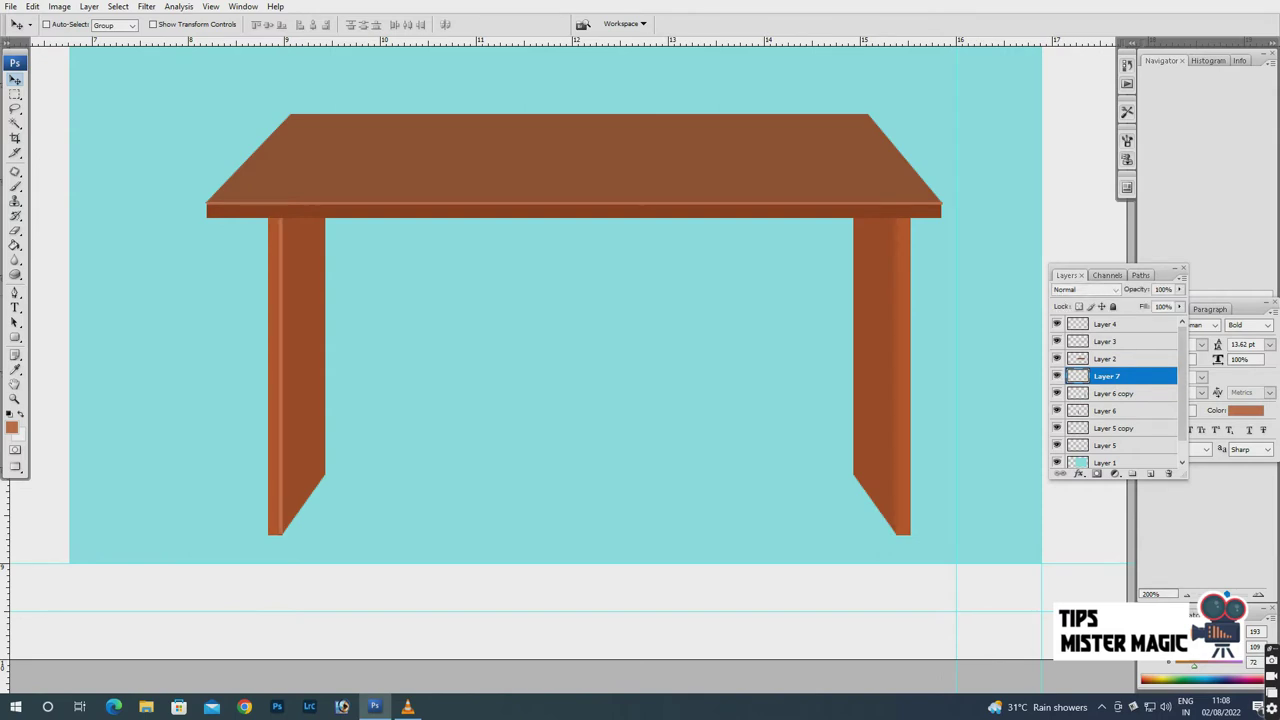
pyautogui.click(89, 6)
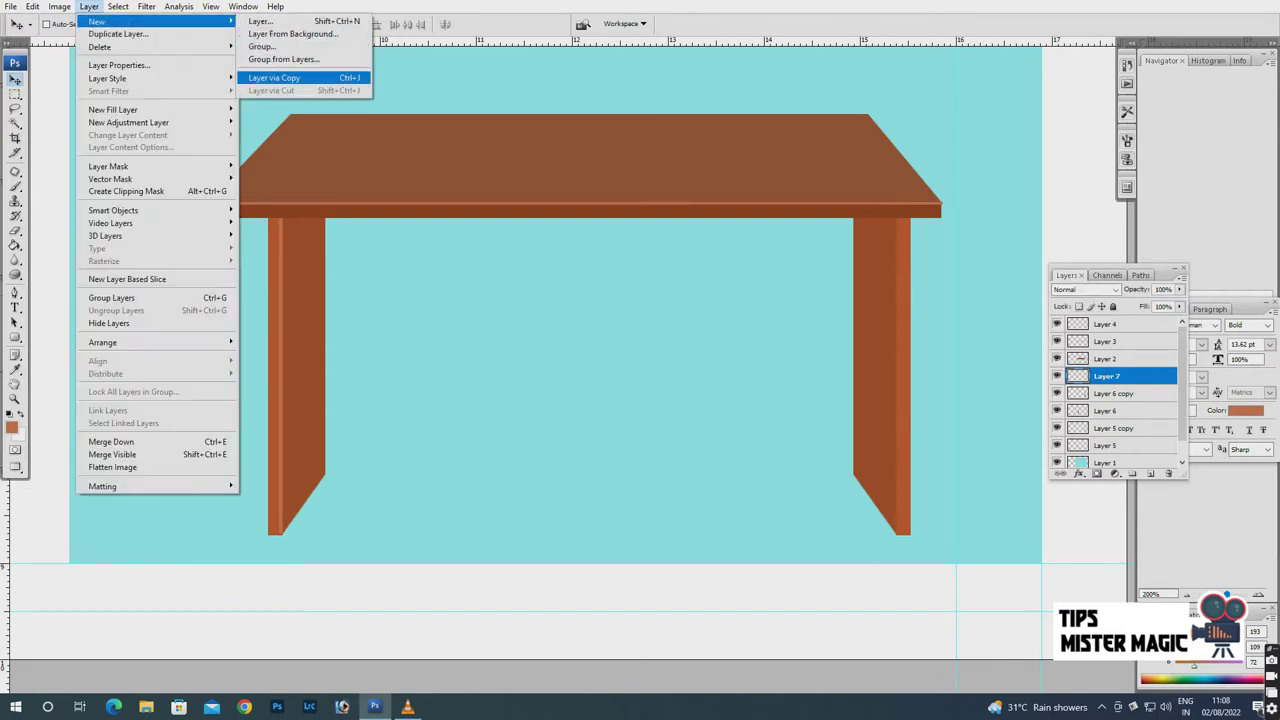
pyautogui.click(300, 77)
pyautogui.moveTo(280, 380); pyautogui.dragTo(894, 380)
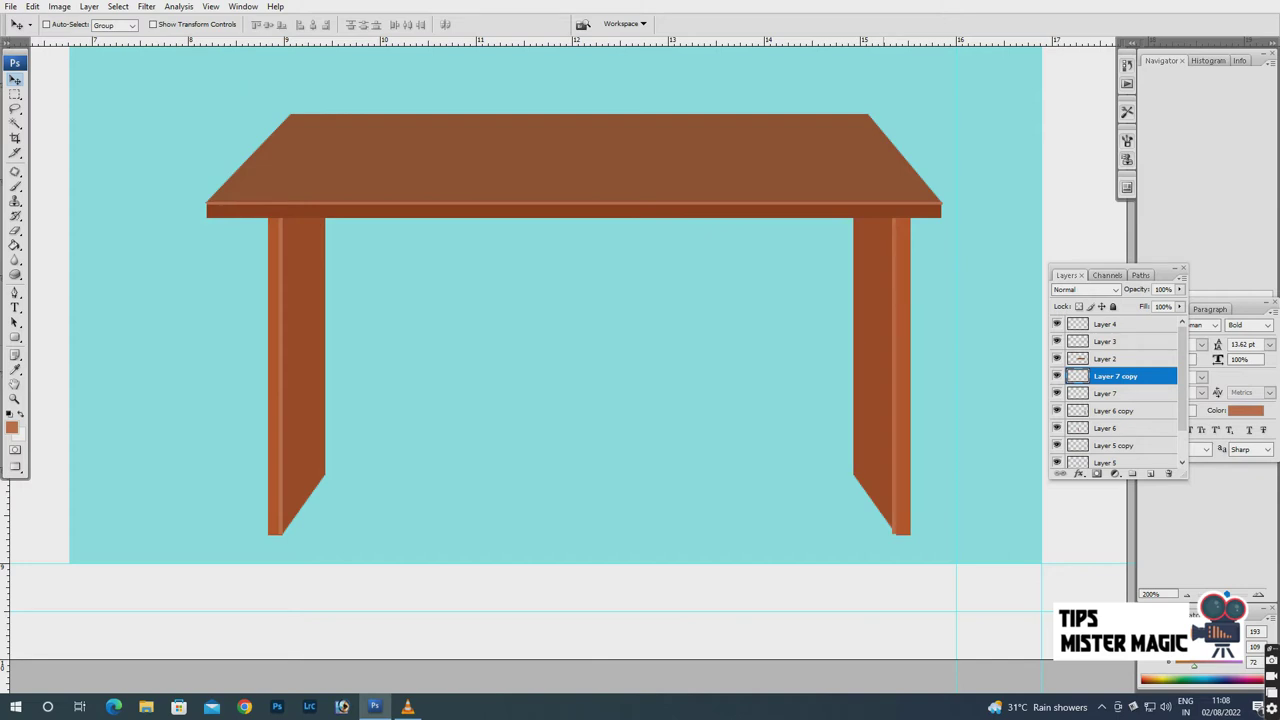
pyautogui.press('Right')
pyautogui.press('Right')
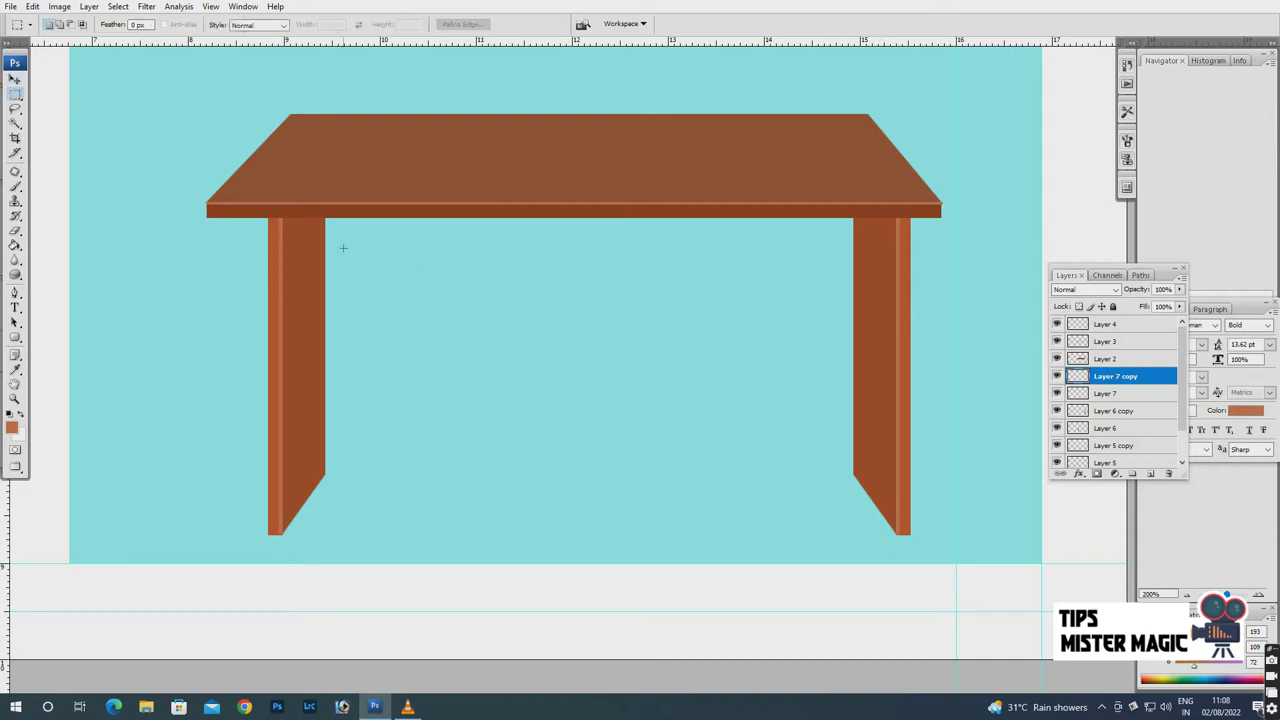
# On a new layer, fill the area between the legs under the tabletop with dark brown #792f0f.
pyautogui.click(1150, 473)
pyautogui.moveTo(305, 217); pyautogui.dragTo(870, 385)
pyautogui.moveTo(870, 385); pyautogui.dragTo(870, 385)
pyautogui.click(12, 427)
pyautogui.click(863, 539)
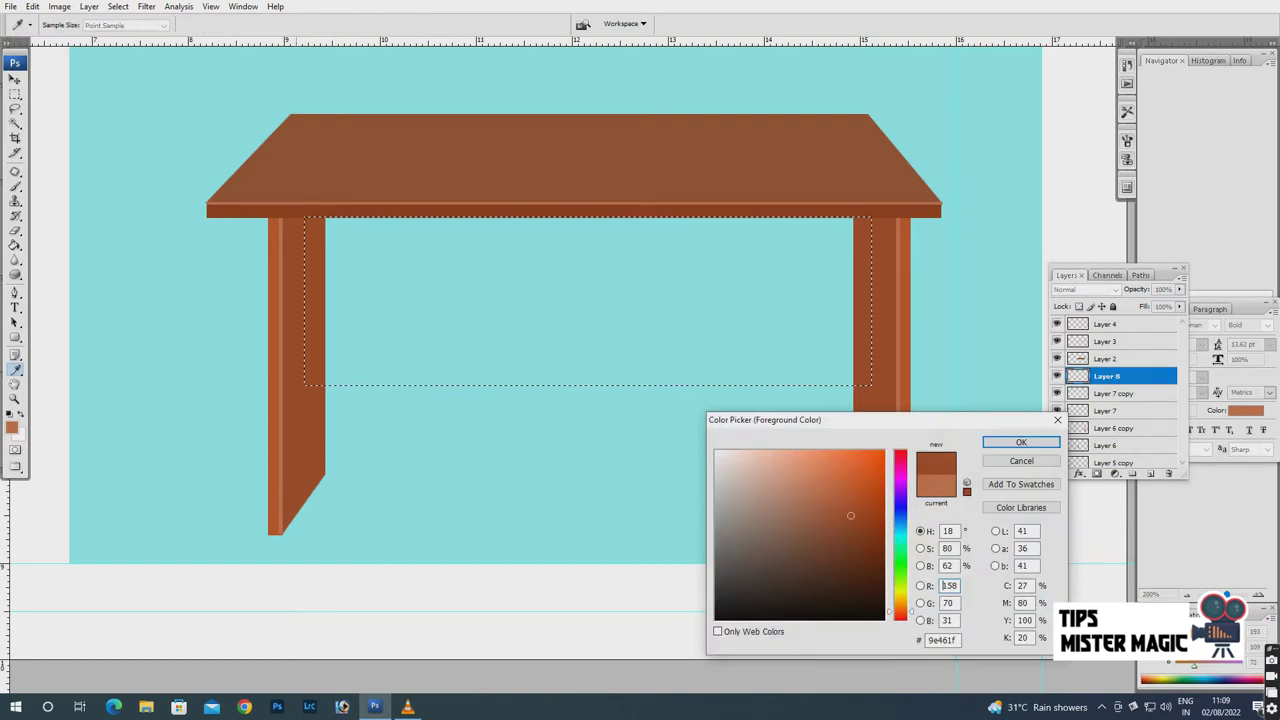
pyautogui.click(1021, 442)
pyautogui.press('g')
pyautogui.click(590, 300)
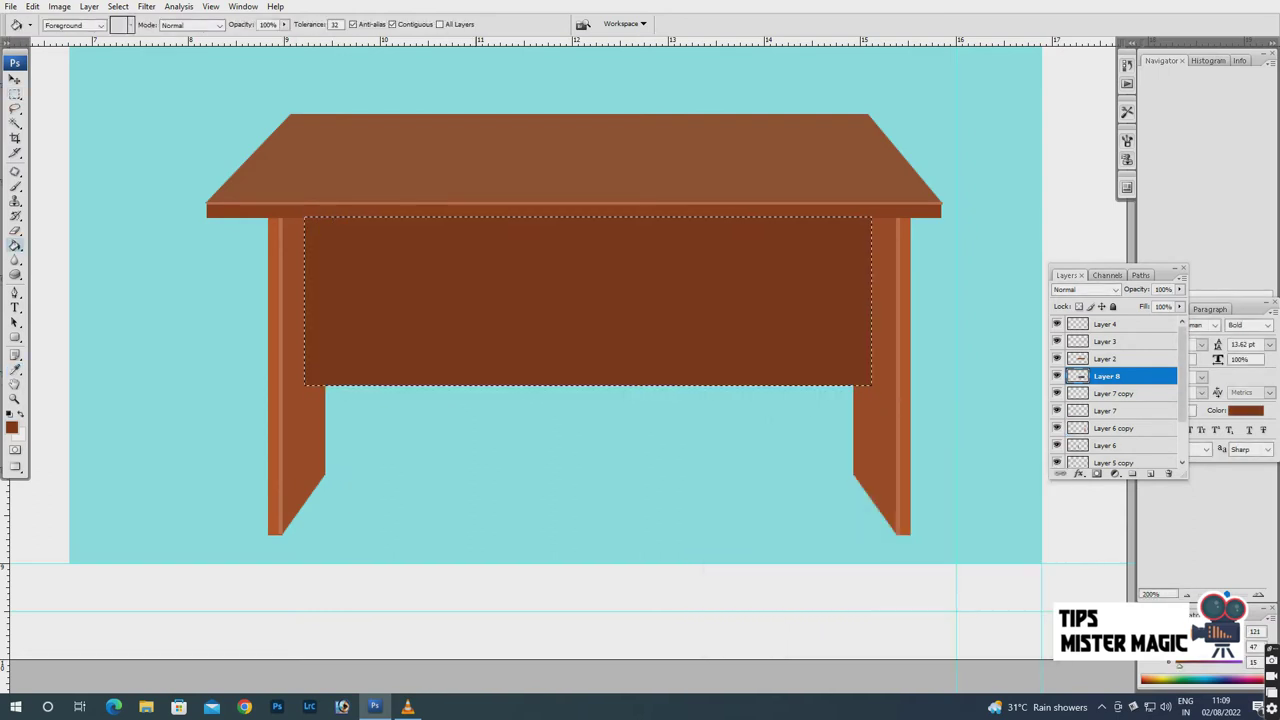
# Deselect and move Layer 8 down the stack so the panel sits behind both legs.
pyautogui.press('m')
pyautogui.rightClick(557, 296)
pyautogui.click(585, 300)
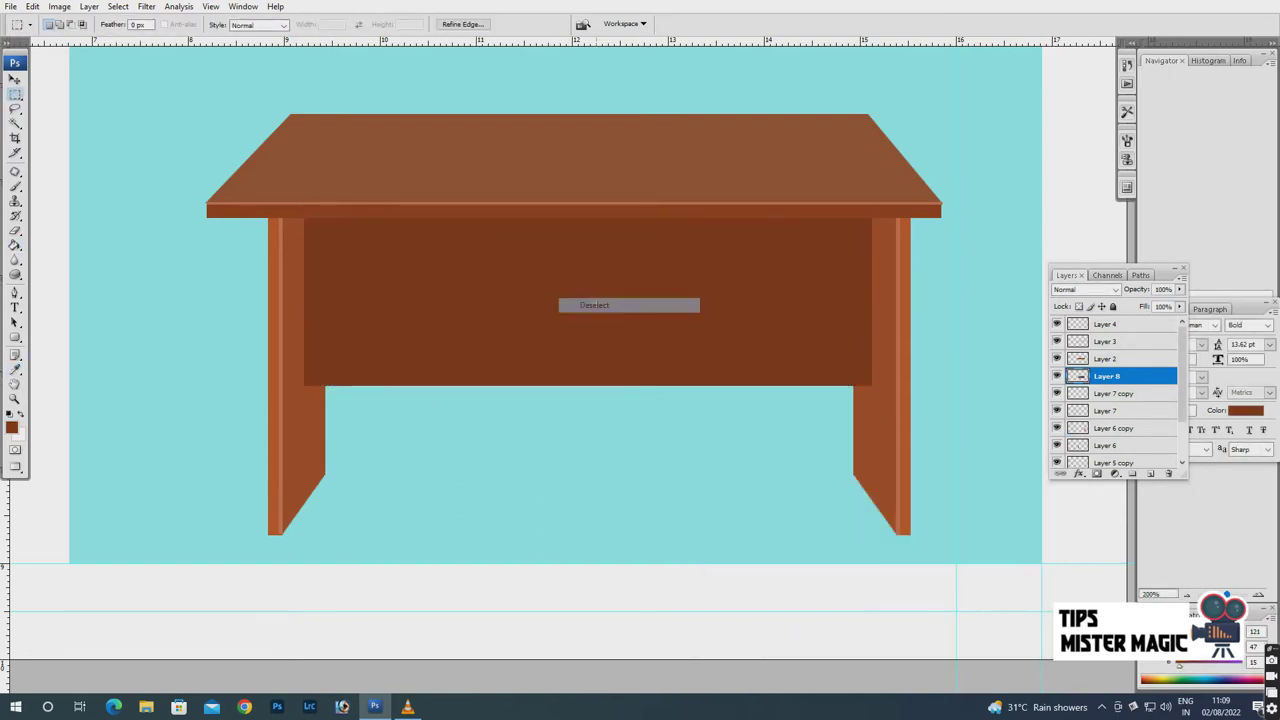
pyautogui.click(1057, 376)
pyautogui.click(1057, 376)
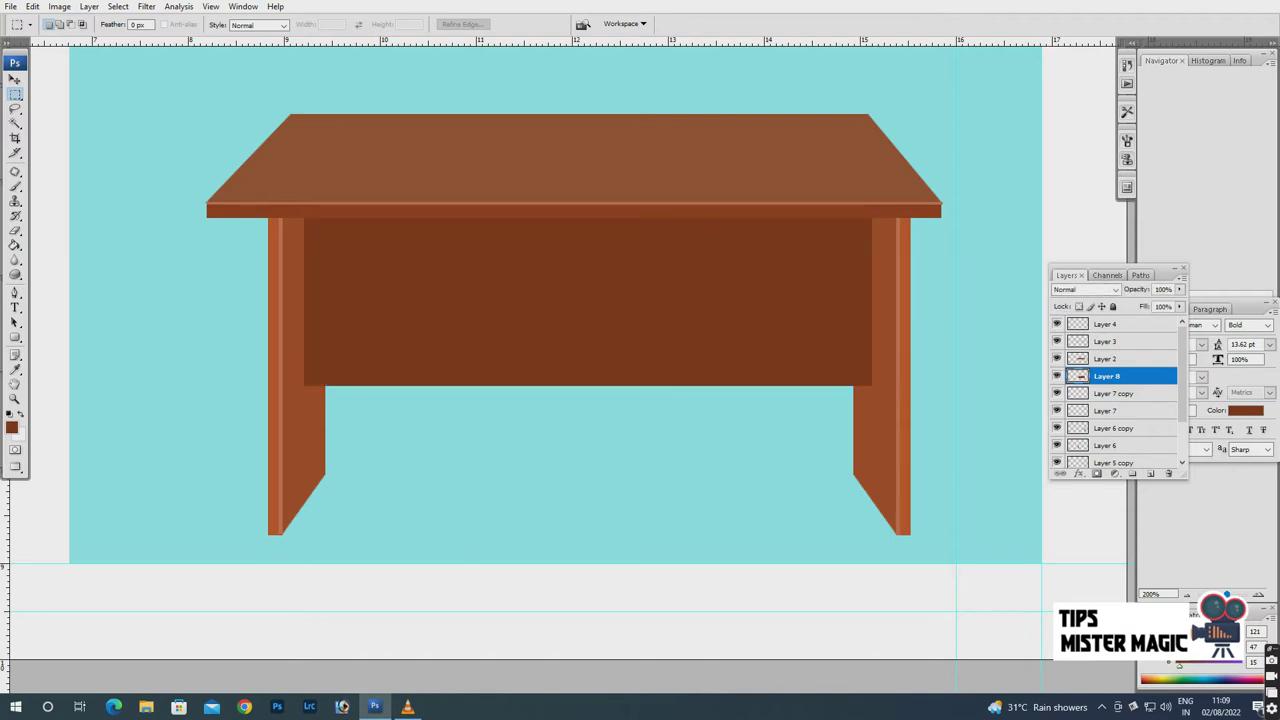
pyautogui.moveTo(1113, 393); pyautogui.dragTo(1113, 395)
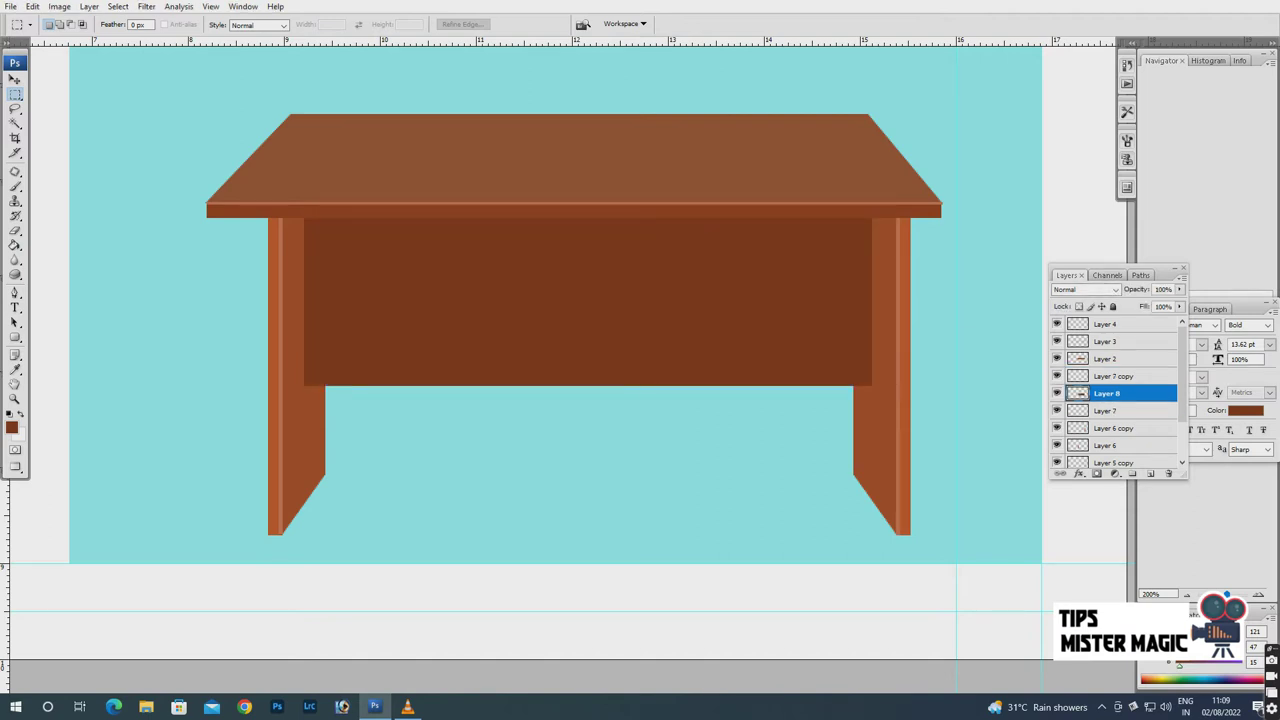
pyautogui.hotkey('ctrl', '[')
pyautogui.hotkey('ctrl', '[')
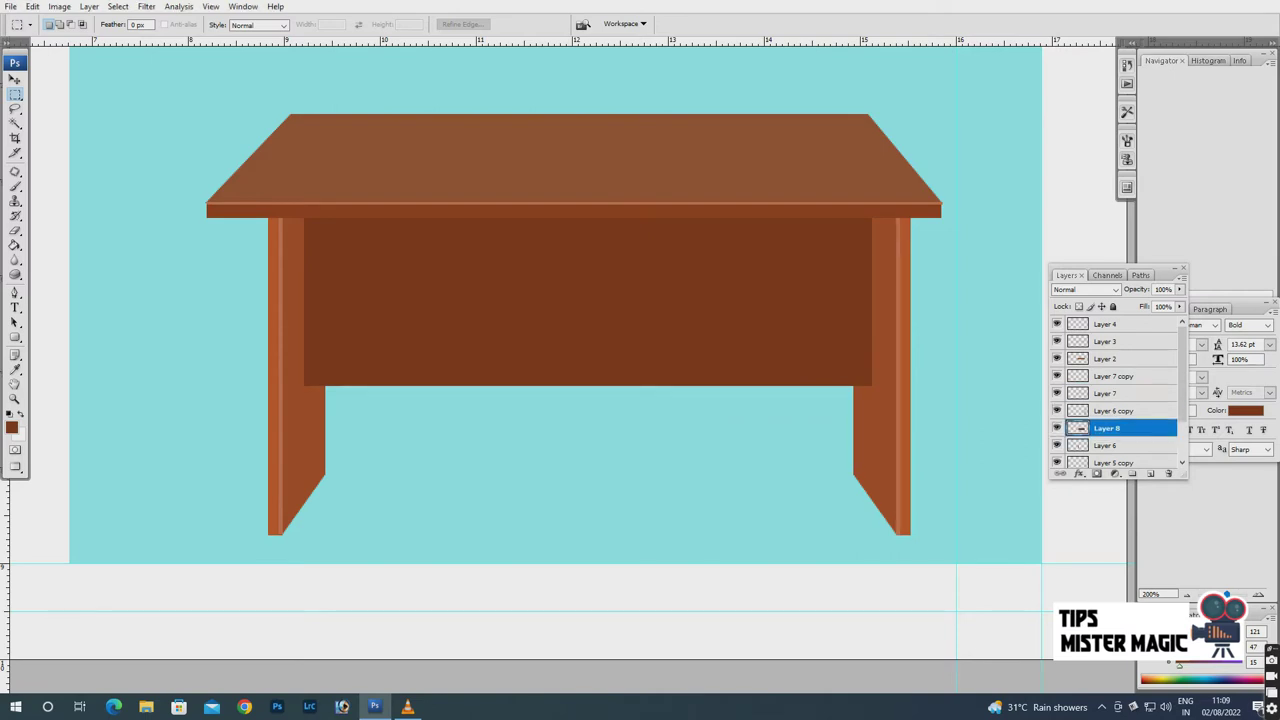
pyautogui.hotkey('ctrl', '[')
pyautogui.hotkey('ctrl', '[')
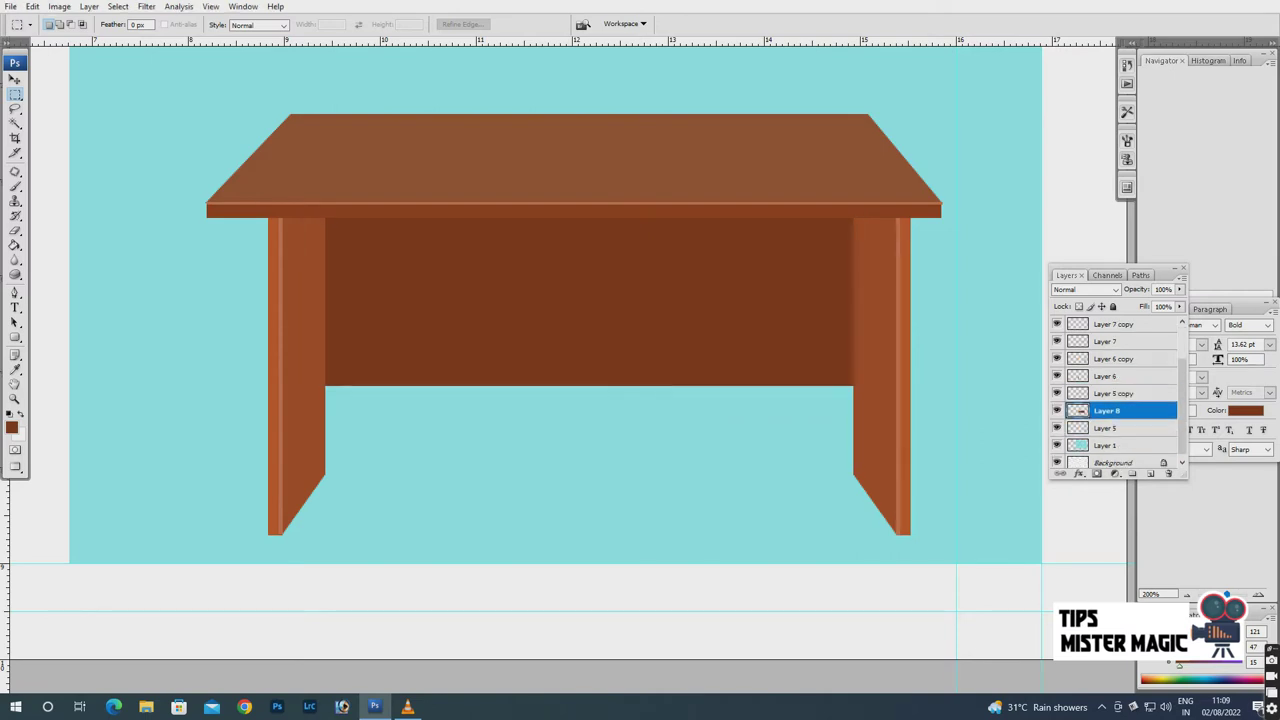
# Add a new empty layer, Layer 9, for a drawer.
pyautogui.click(15, 79)
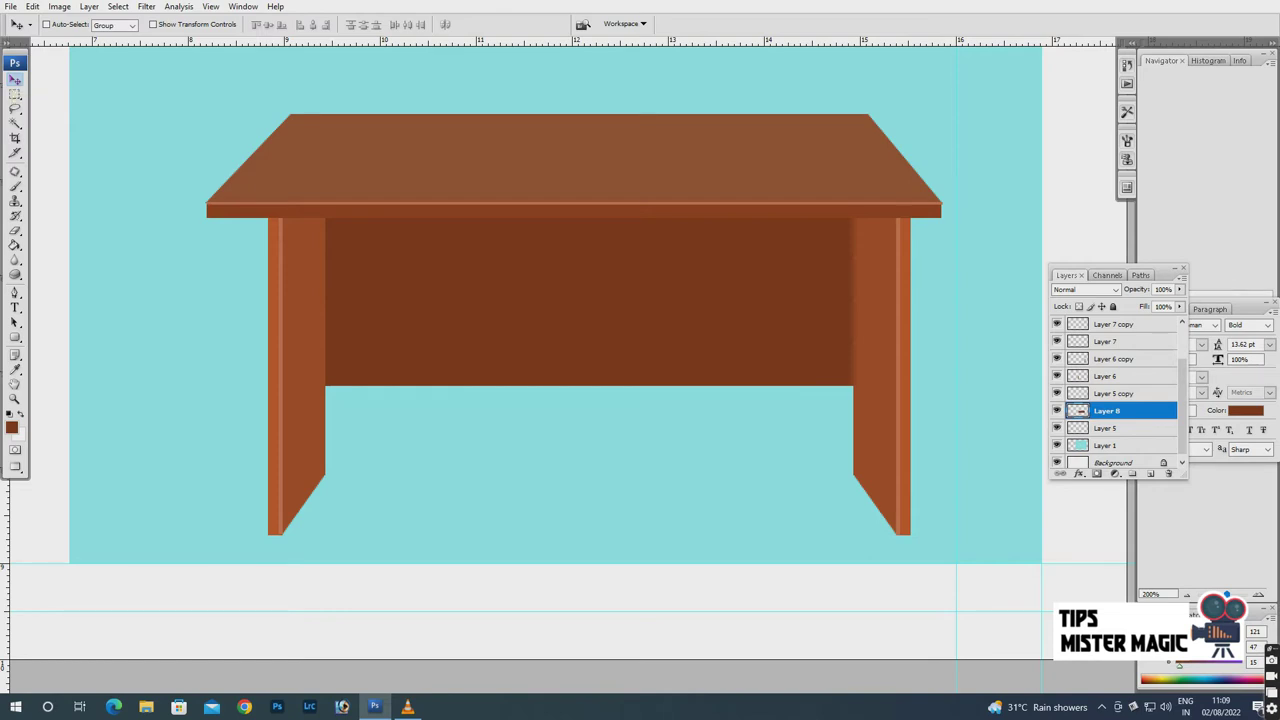
pyautogui.press('m')
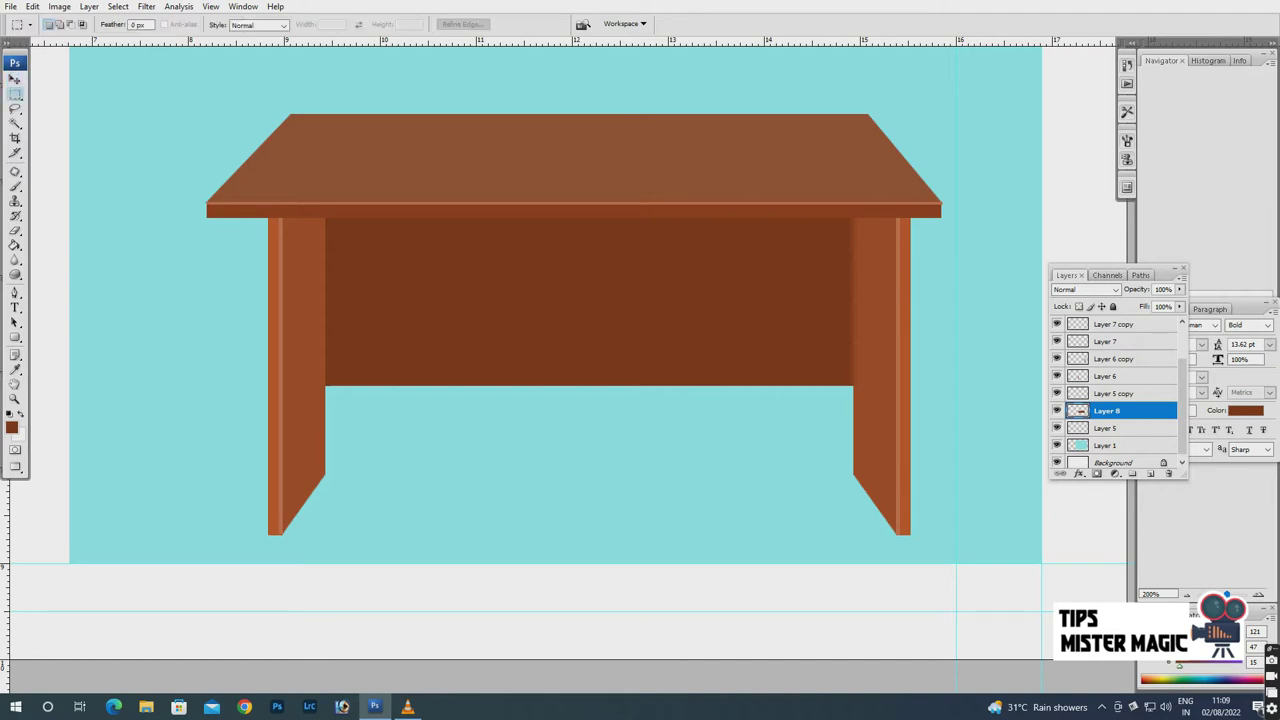
pyautogui.hotkey('ctrl', 'shift', 'alt', 'n')
# Fill a drawer rectangle at the panel's right end with a lighter brown.
pyautogui.moveTo(845, 288); pyautogui.dragTo(896, 298)
pyautogui.click(15, 369)
pyautogui.click(12, 427)
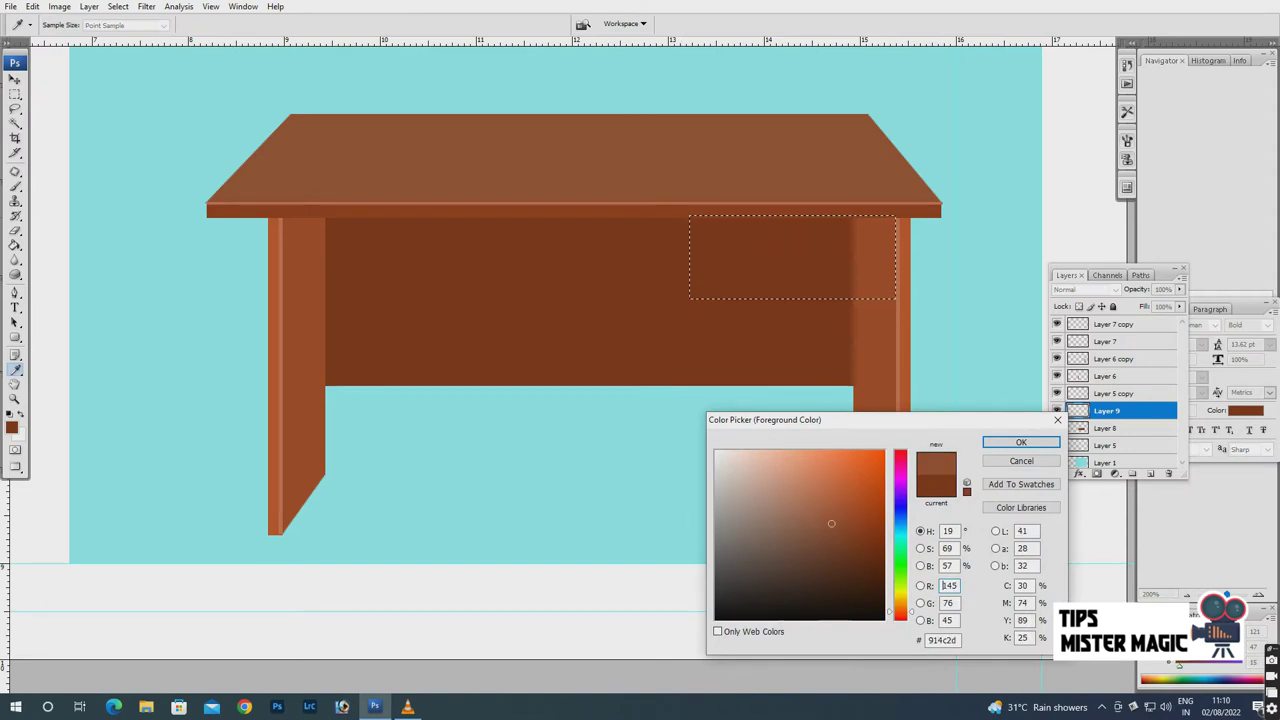
pyautogui.click(840, 496)
pyautogui.click(1021, 442)
pyautogui.press('m')
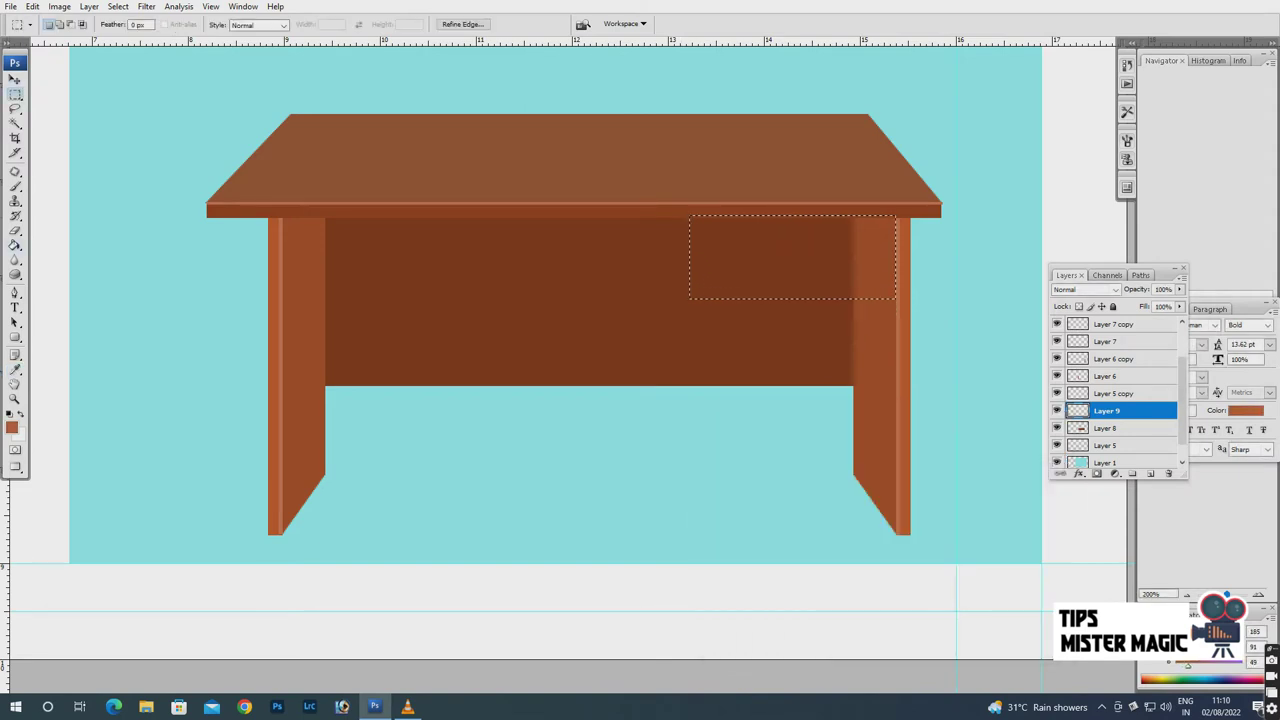
pyautogui.press('g')
pyautogui.click(760, 258)
# Deselect and bring Layer 9 to the top of the stack, in front of the right leg.
pyautogui.rightClick(787, 264)
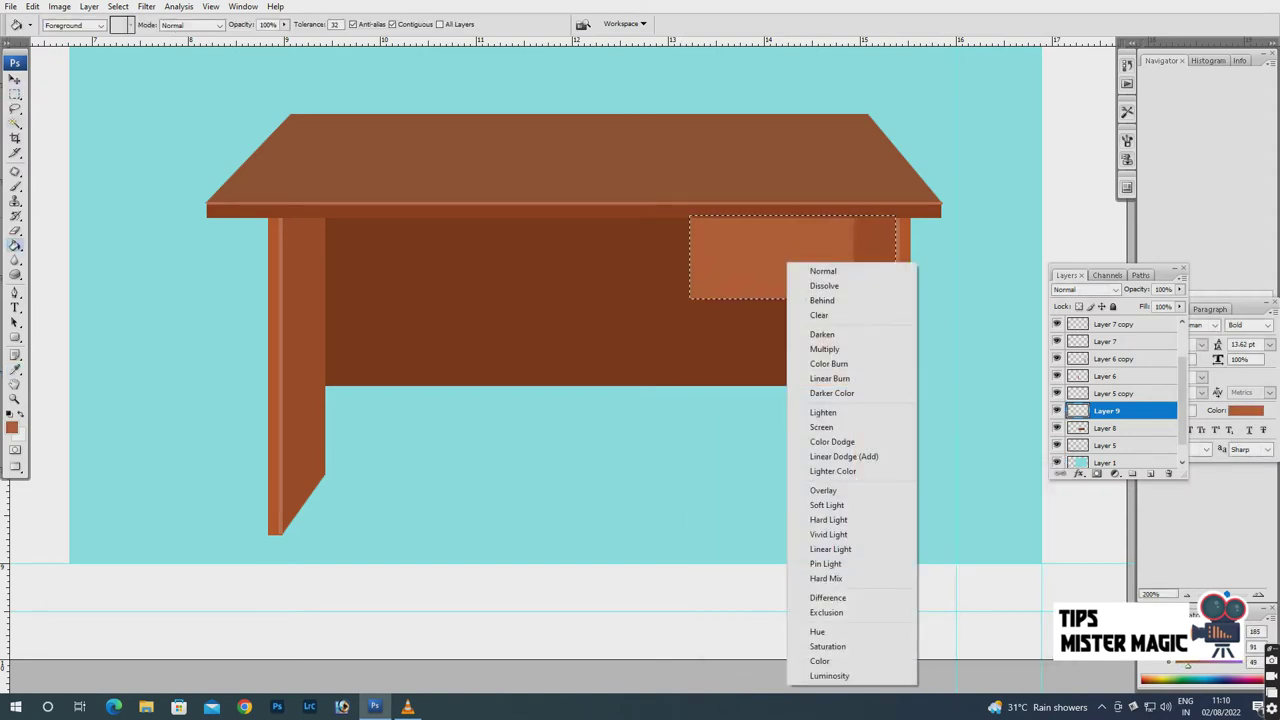
pyautogui.press('Escape')
pyautogui.press('m')
pyautogui.rightClick(805, 262)
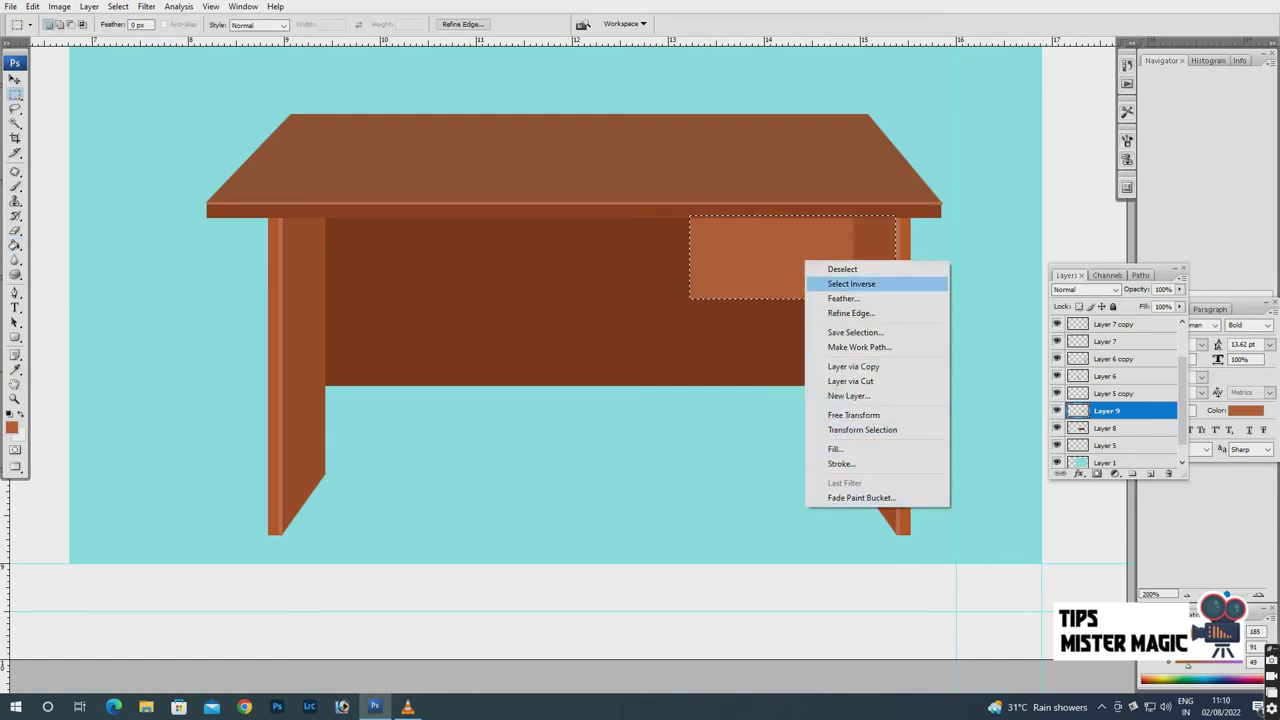
pyautogui.click(842, 269)
pyautogui.hotkey('ctrl', ']')
pyautogui.hotkey('ctrl', ']')
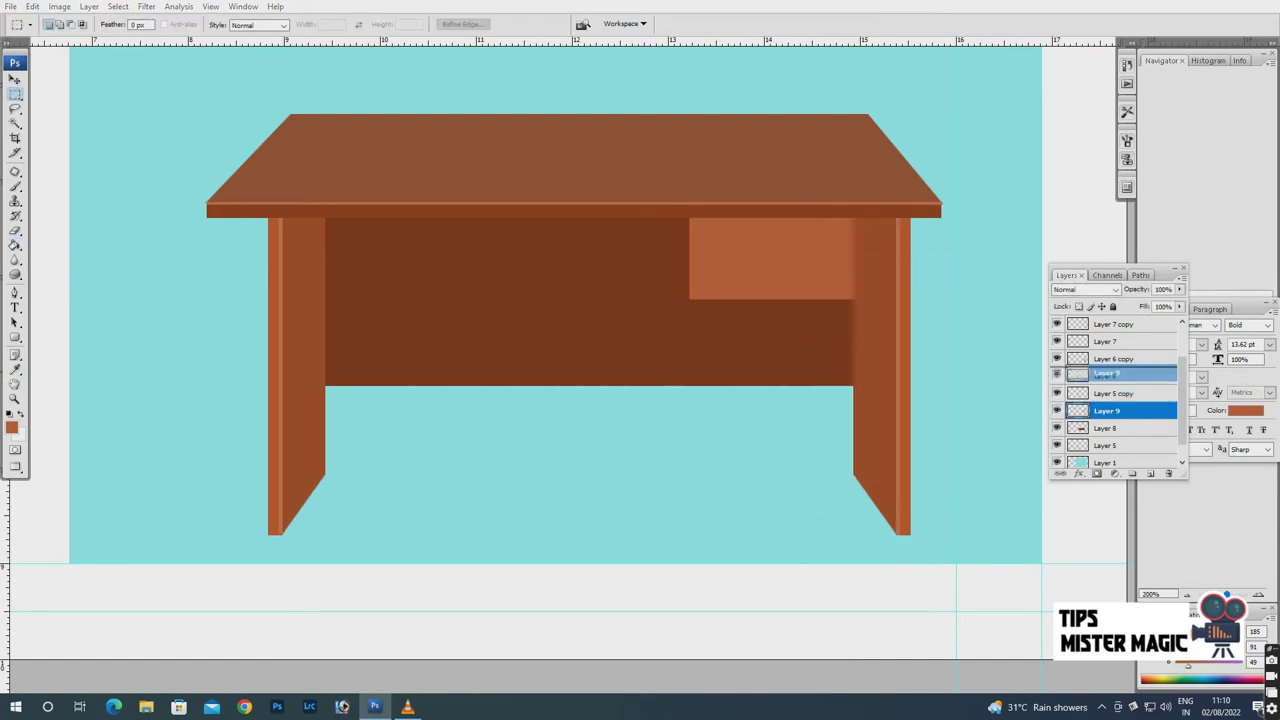
pyautogui.hotkey('ctrl', ']')
pyautogui.hotkey('ctrl', ']')
pyautogui.hotkey('ctrl', ']')
pyautogui.press('v')
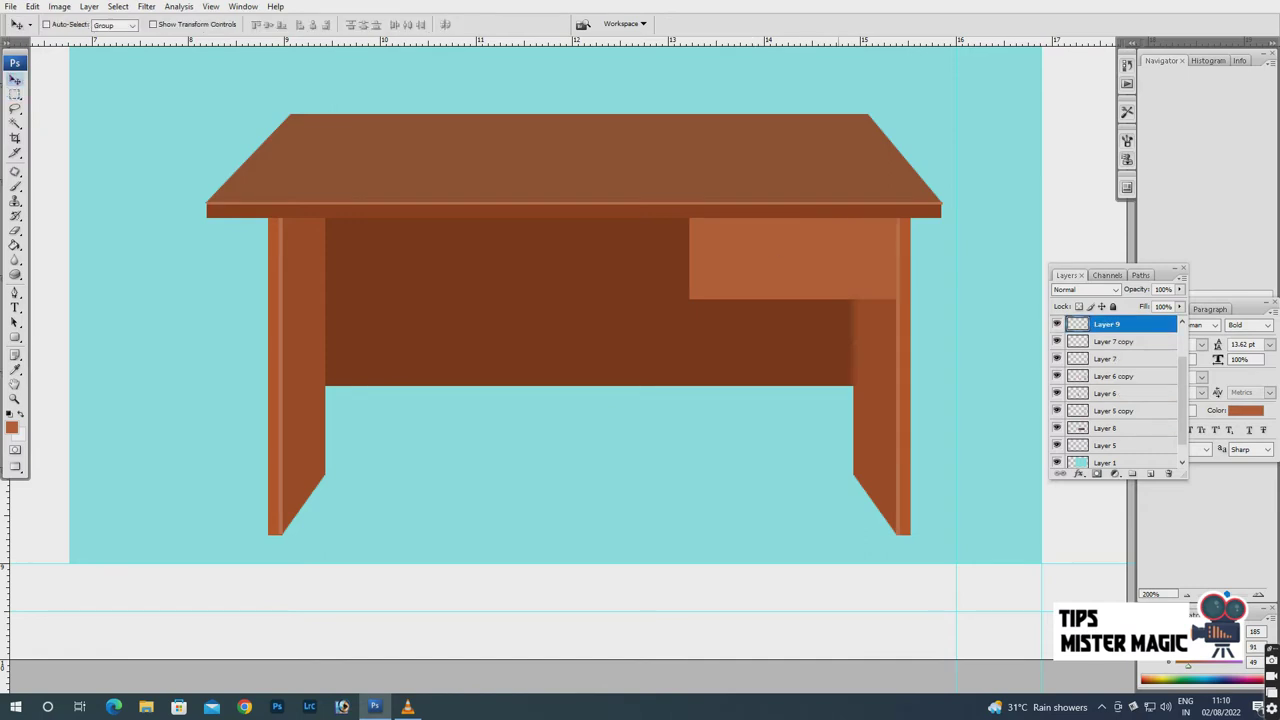
pyautogui.rightClick(806, 264)
pyautogui.click(822, 271)
pyautogui.rightClick(816, 262)
# Load the drawer selection from Layer 9 and try a warmer orange-brown foreground colour.
pyautogui.click(830, 271)
pyautogui.rightClick(824, 268)
pyautogui.click(830, 277)
pyautogui.keyDown('ctrl'); pyautogui.click(1077, 324); pyautogui.keyUp('ctrl')
pyautogui.press('i')
pyautogui.click(11, 427)
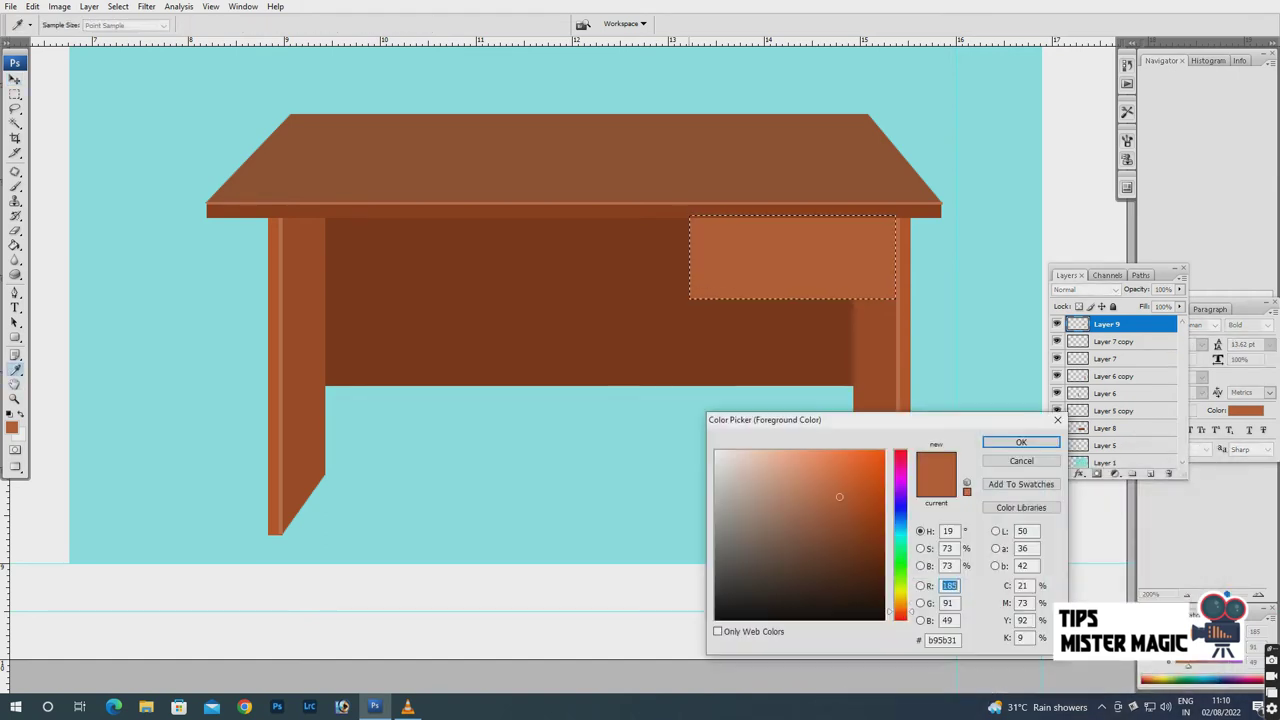
pyautogui.click(851, 497)
pyautogui.press('Return')
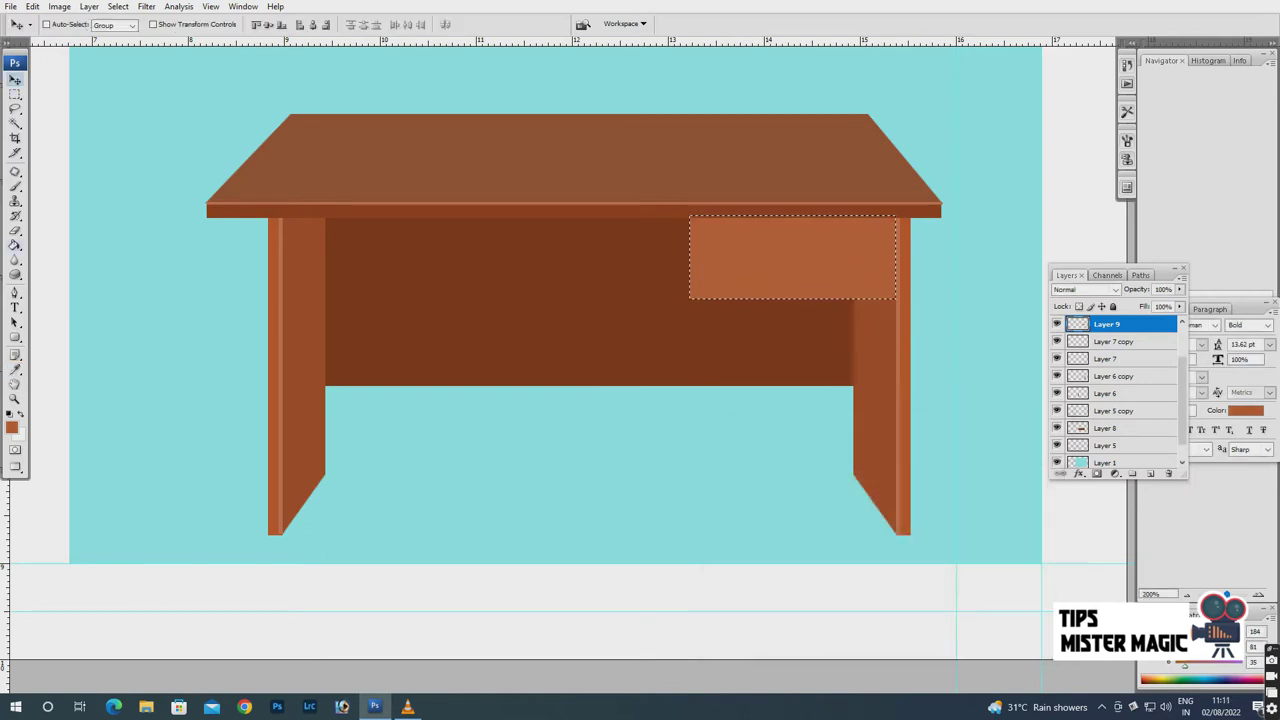
# Fill the drawer with a darker, muted brown.
pyautogui.press('g')
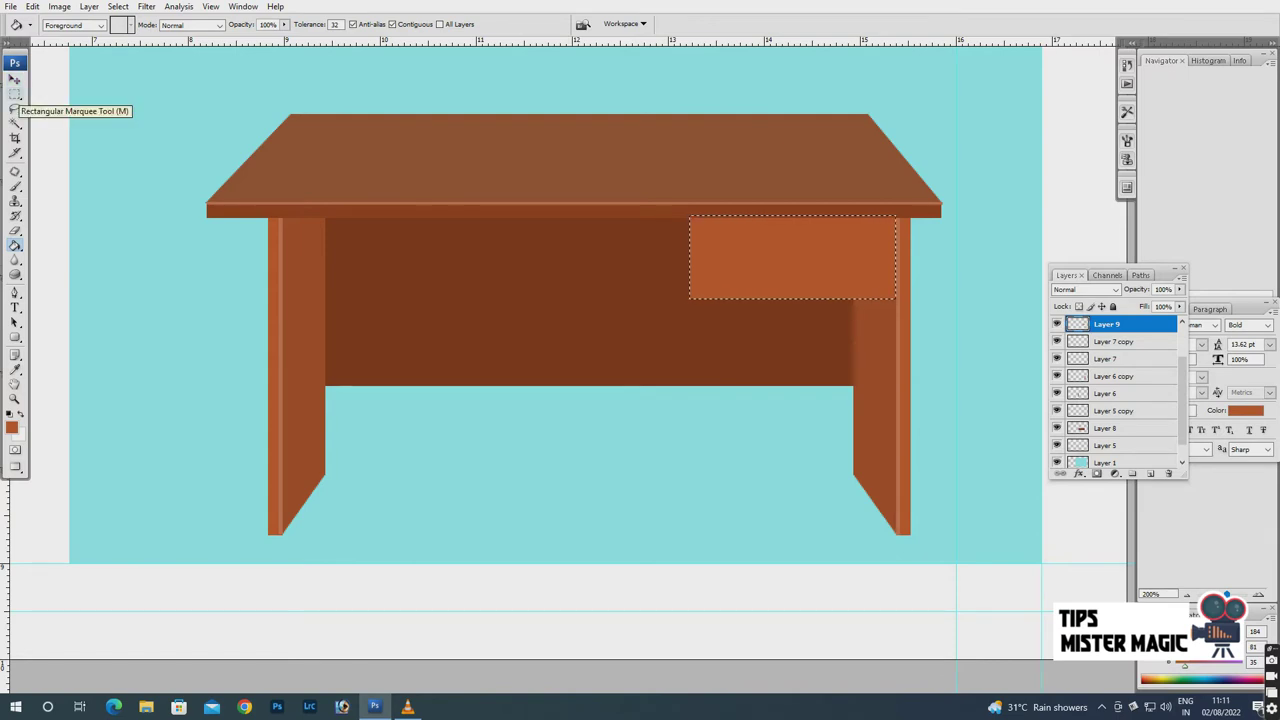
pyautogui.click(11, 428)
pyautogui.click(834, 523)
pyautogui.click(1014, 448)
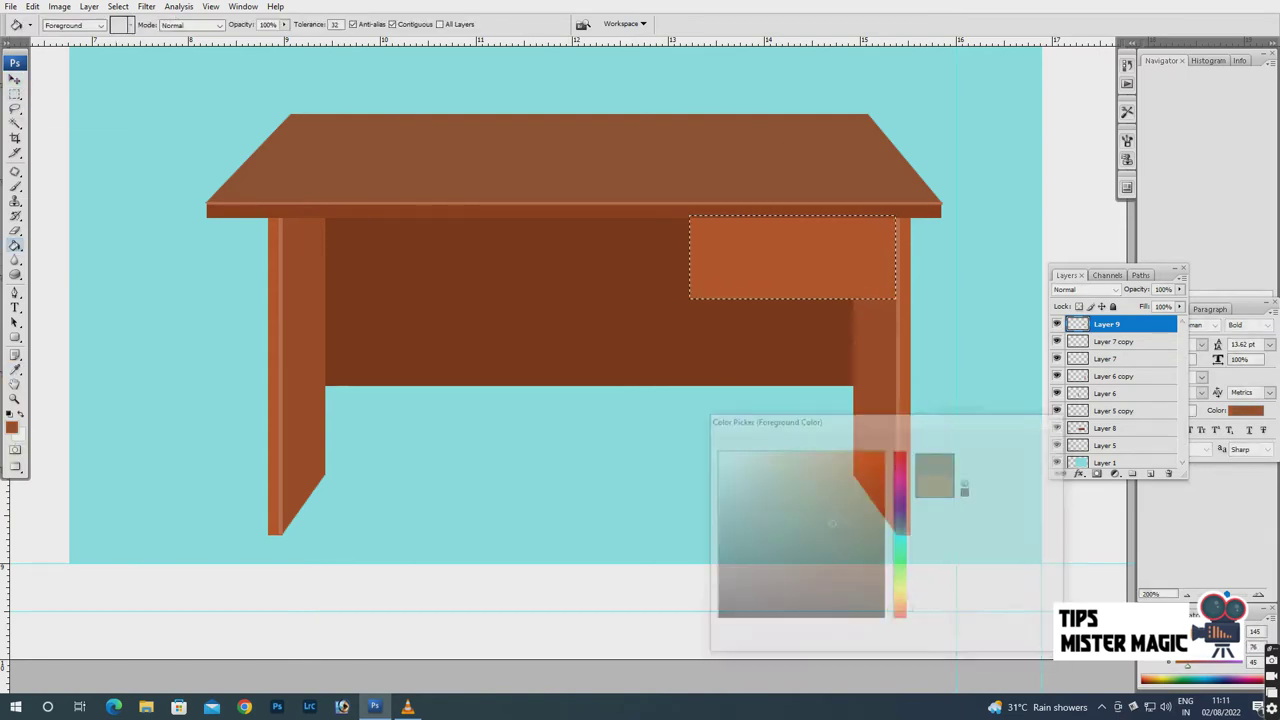
pyautogui.click(790, 257)
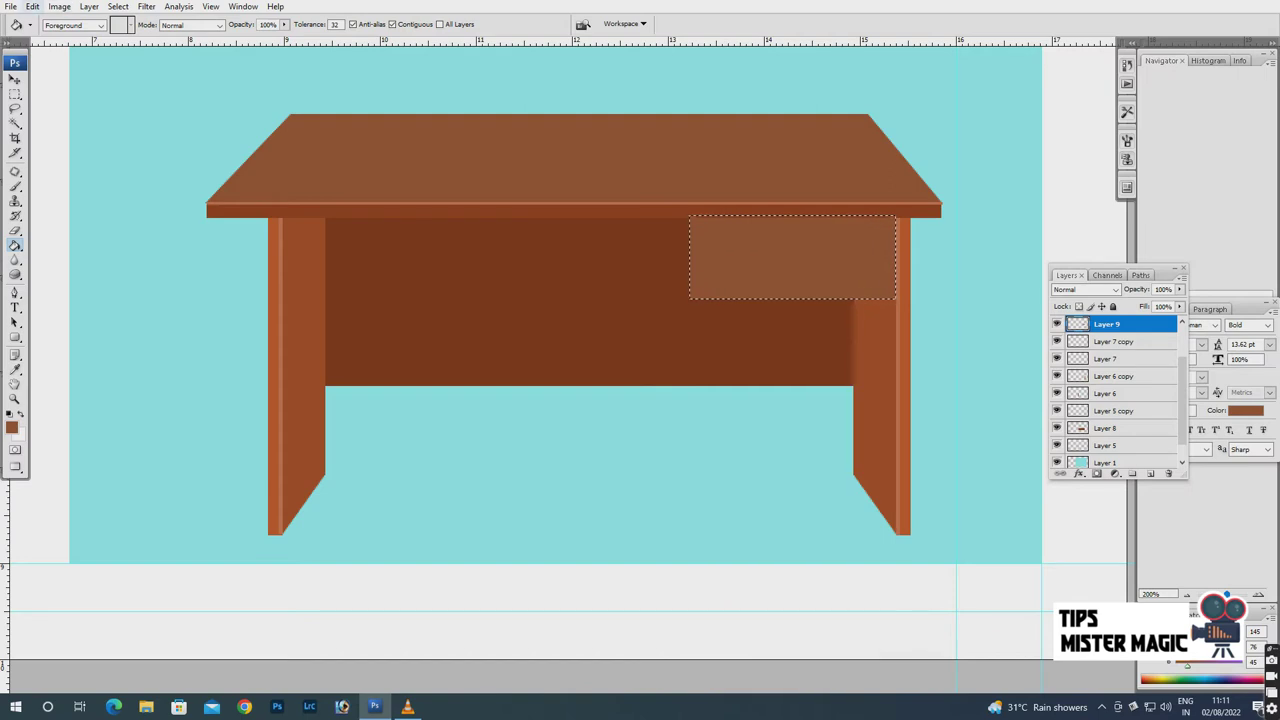
# Clear the selection around the recoloured drawer.
pyautogui.click(33, 7)
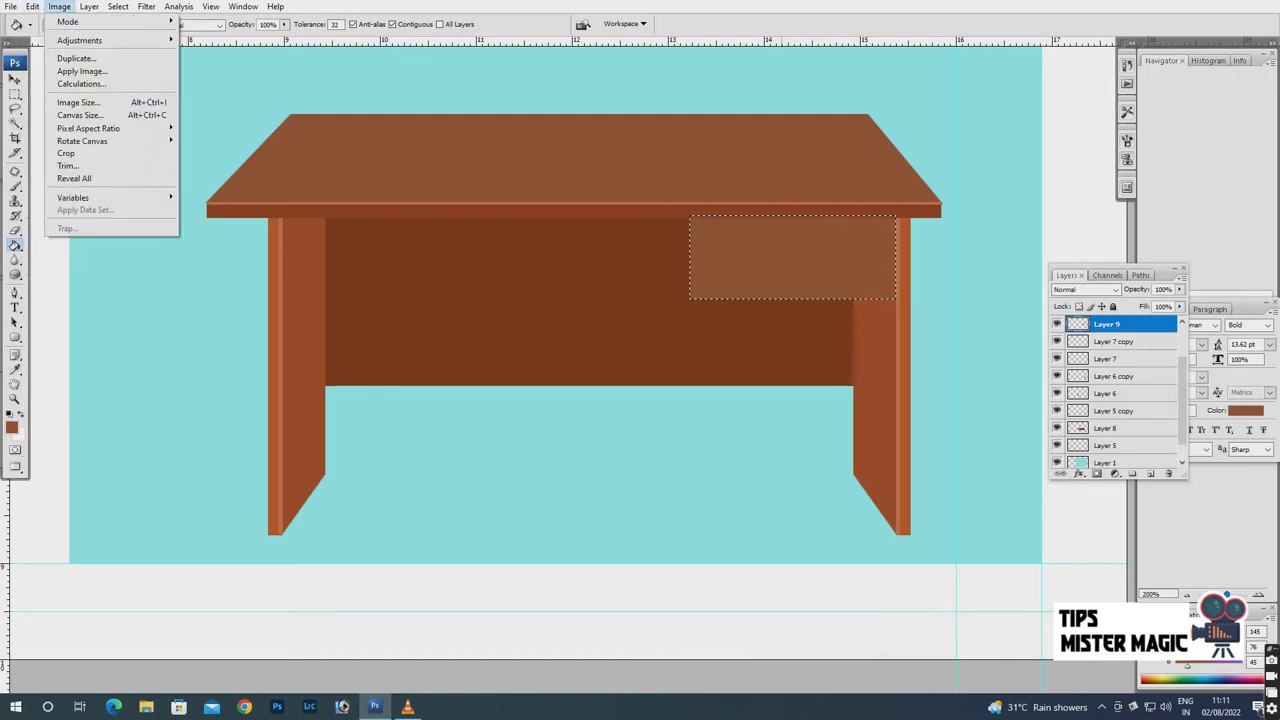
pyautogui.click(15, 93)
pyautogui.rightClick(757, 265)
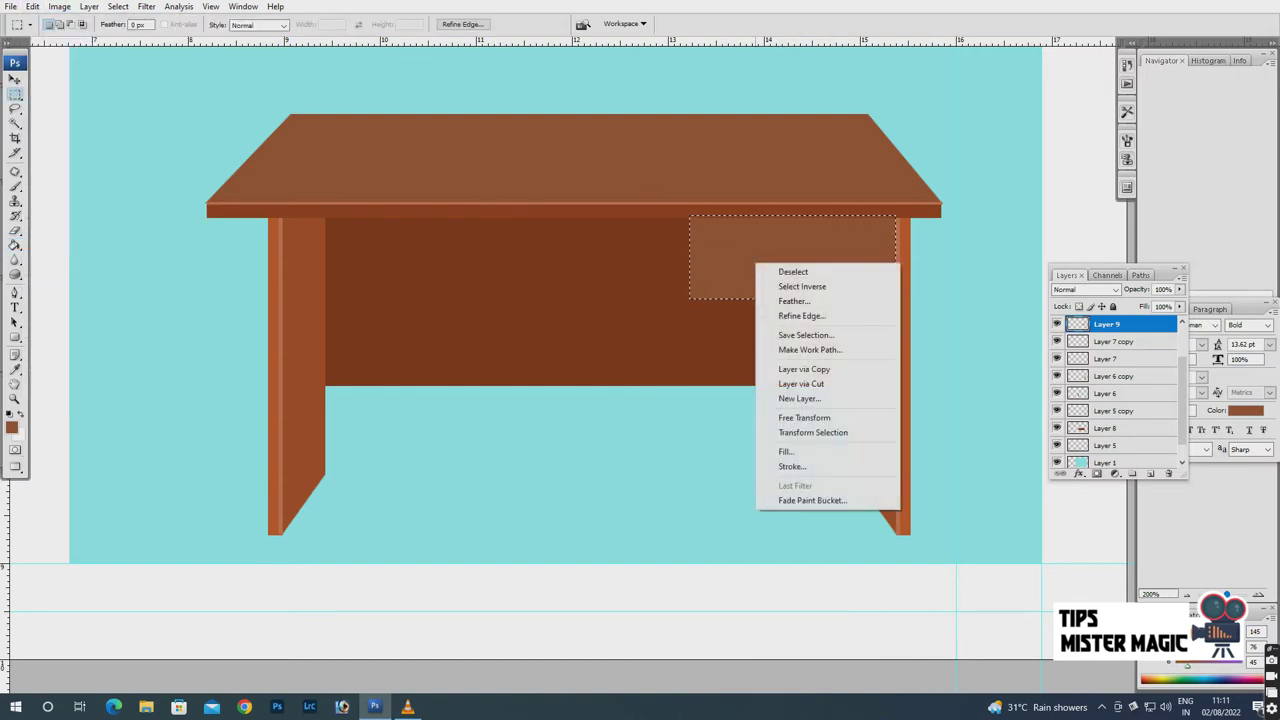
pyautogui.click(524, 297)
pyautogui.press('v')
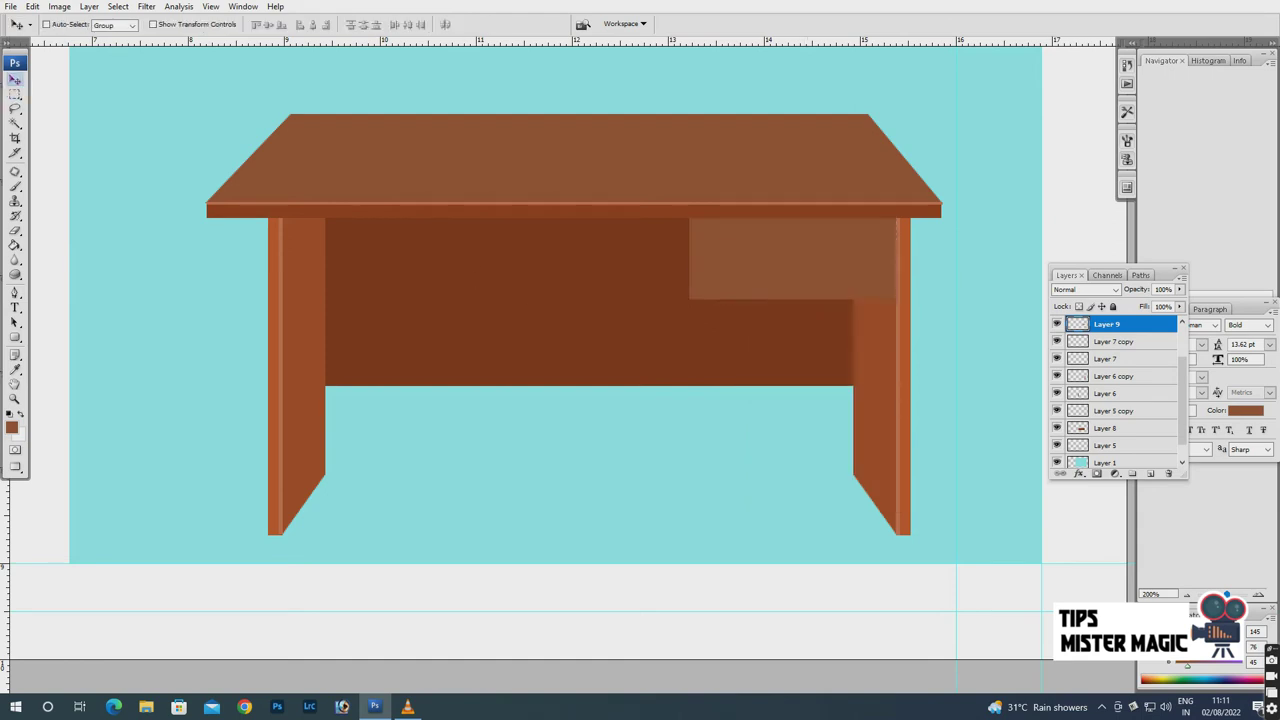
pyautogui.rightClick(795, 243)
# Zoom in on the drawer and add a new layer, Layer 10, for the handle.
pyautogui.click(831, 252)
pyautogui.hotkey('ctrl', '+')
pyautogui.hscroll(5, 560, 360)
pyautogui.hotkey('ctrl', '+')
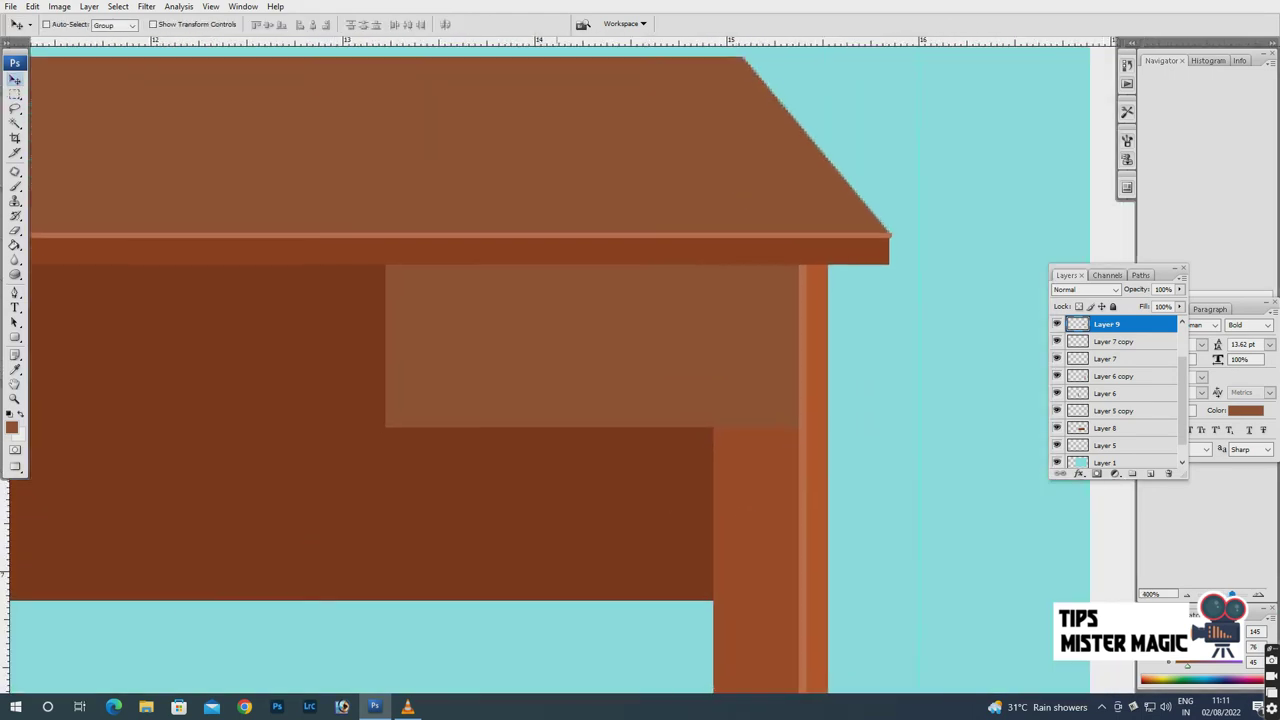
pyautogui.scroll(-1, 480, 300)
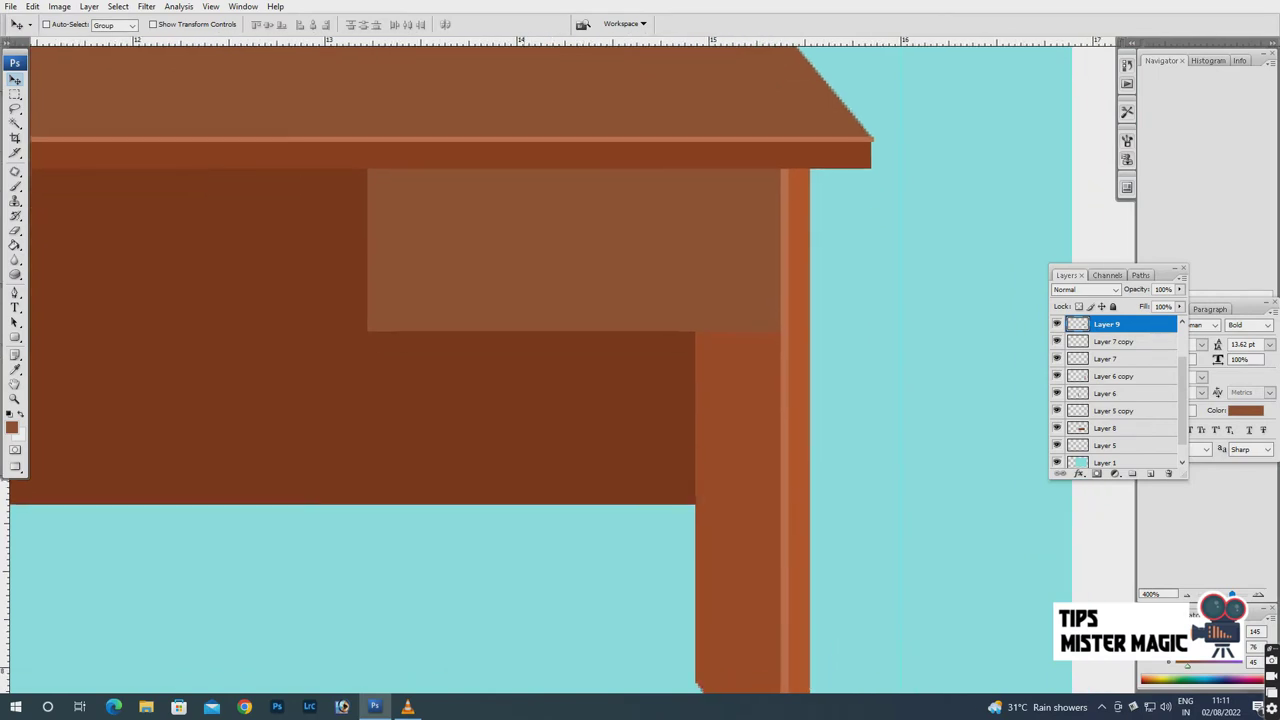
pyautogui.rightClick(480, 248)
pyautogui.click(495, 257)
pyautogui.click(15, 94)
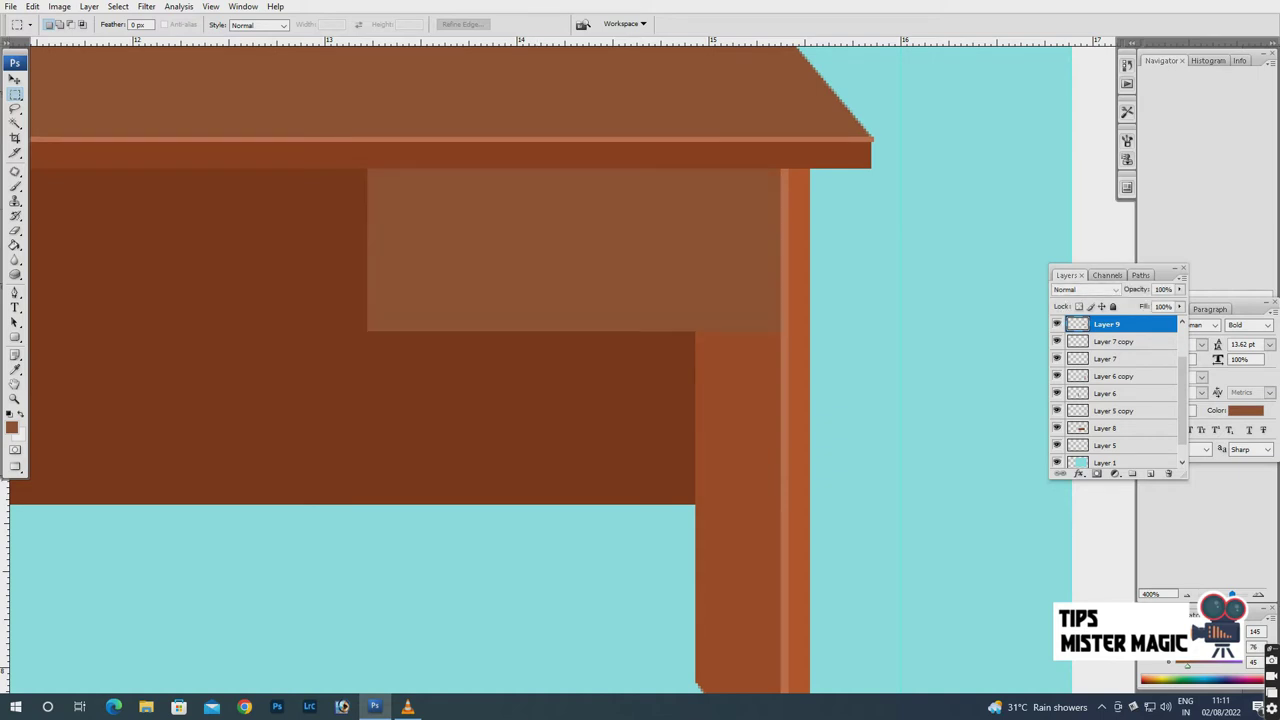
pyautogui.hotkey('ctrl', 'shift', 'alt', 'n')
# Fill the handle rectangle with light grey, then deselect.
pyautogui.press('i')
pyautogui.click(12, 428)
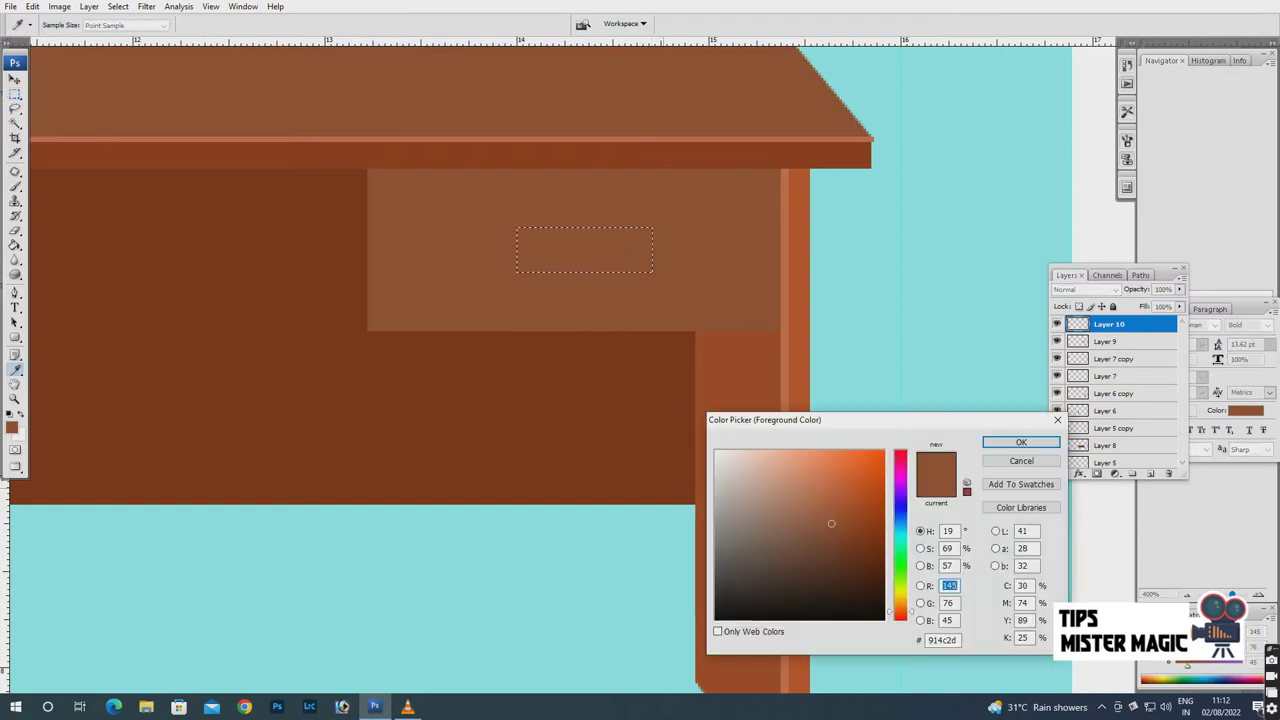
pyautogui.click(722, 478)
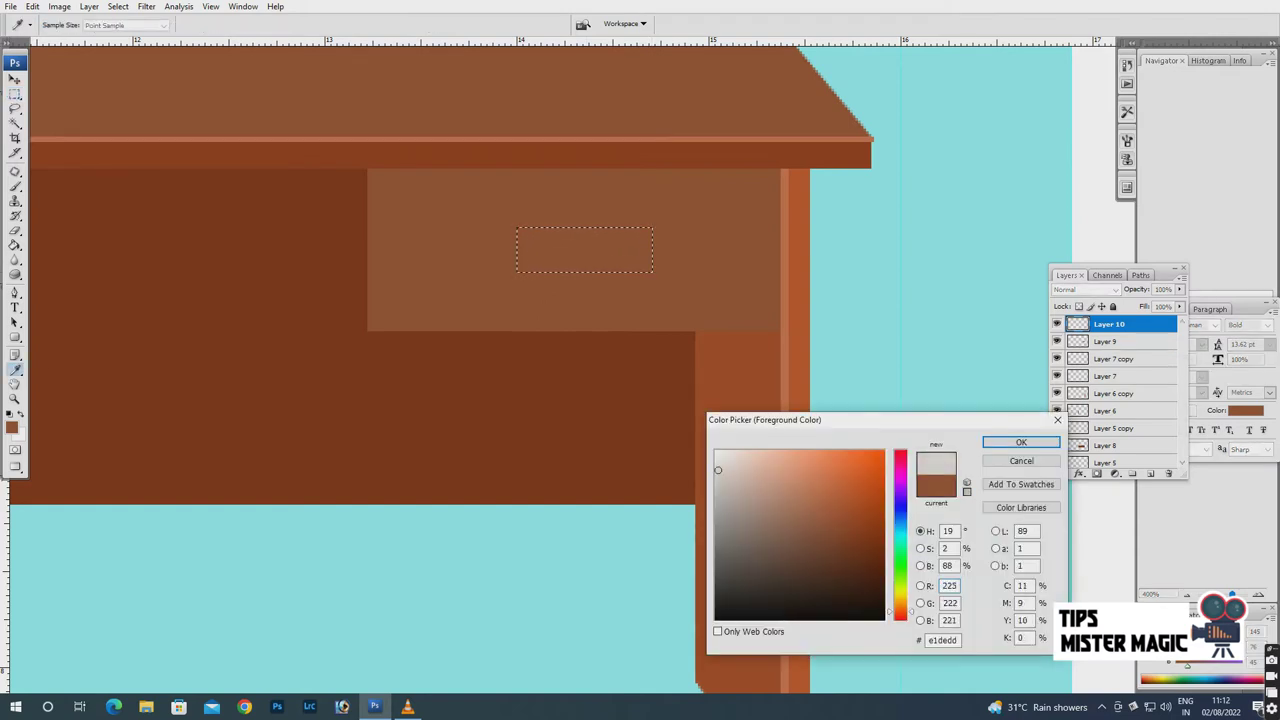
pyautogui.press('Return')
pyautogui.press('m')
pyautogui.press('g')
pyautogui.click(584, 249)
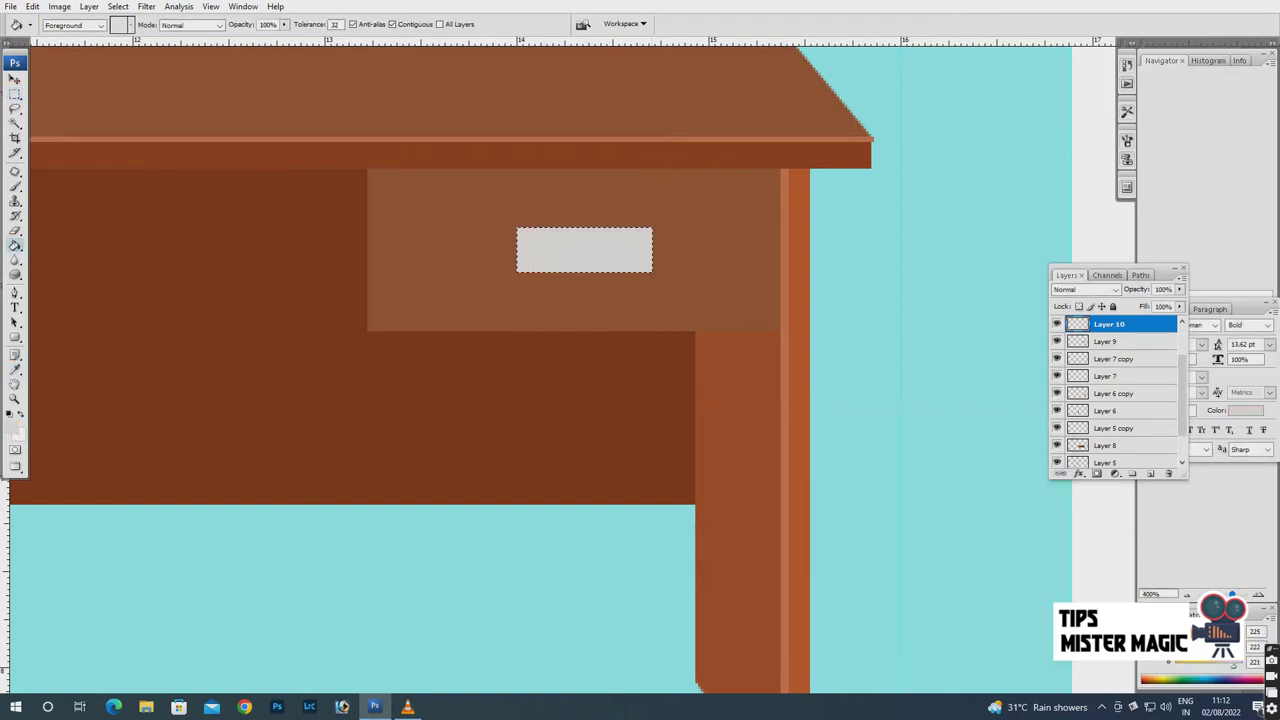
pyautogui.press('m')
pyautogui.rightClick(575, 243)
pyautogui.click(610, 249)
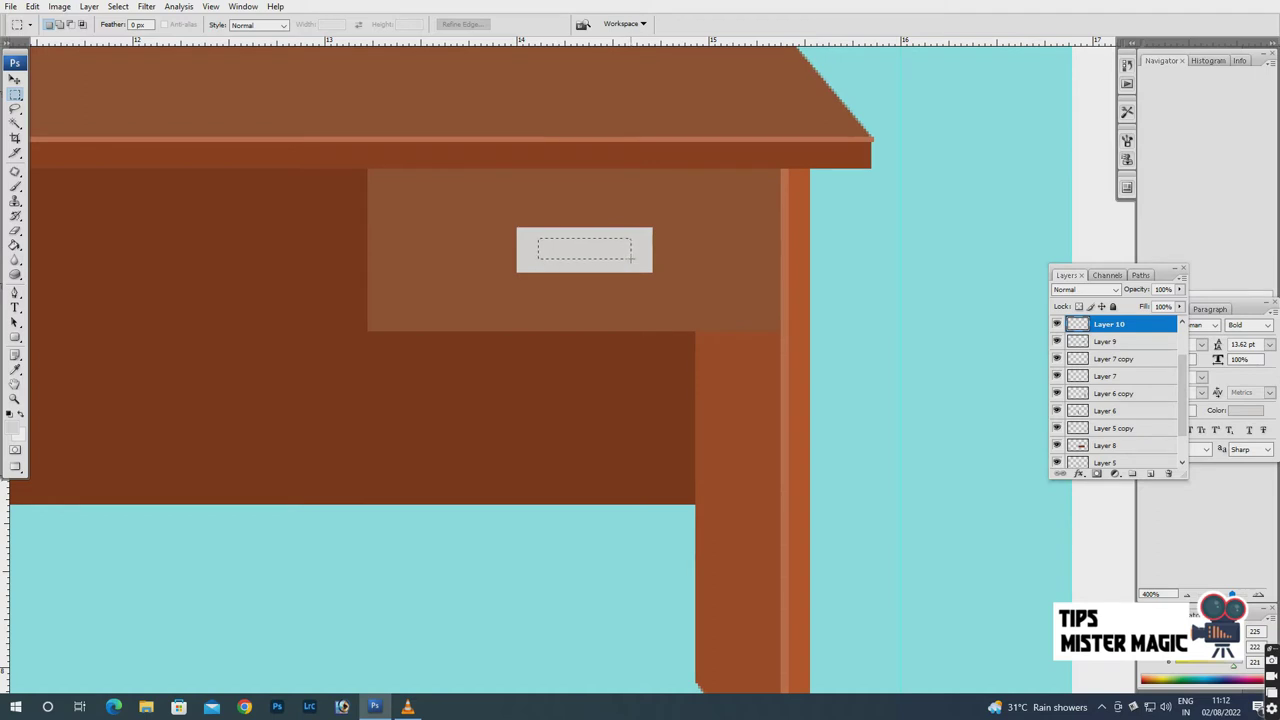
# Fill the handle's groove with a slightly darker grey.
pyautogui.press('i')
pyautogui.click(13, 428)
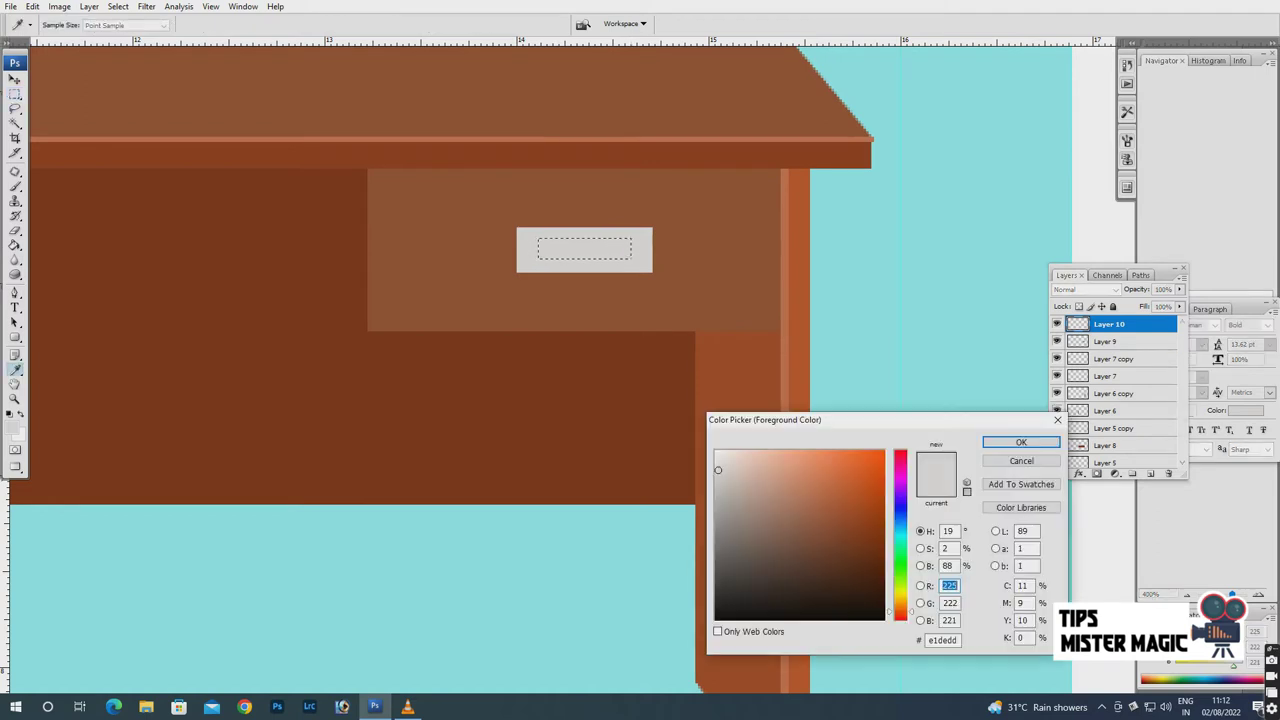
pyautogui.click(1020, 442)
pyautogui.press('g')
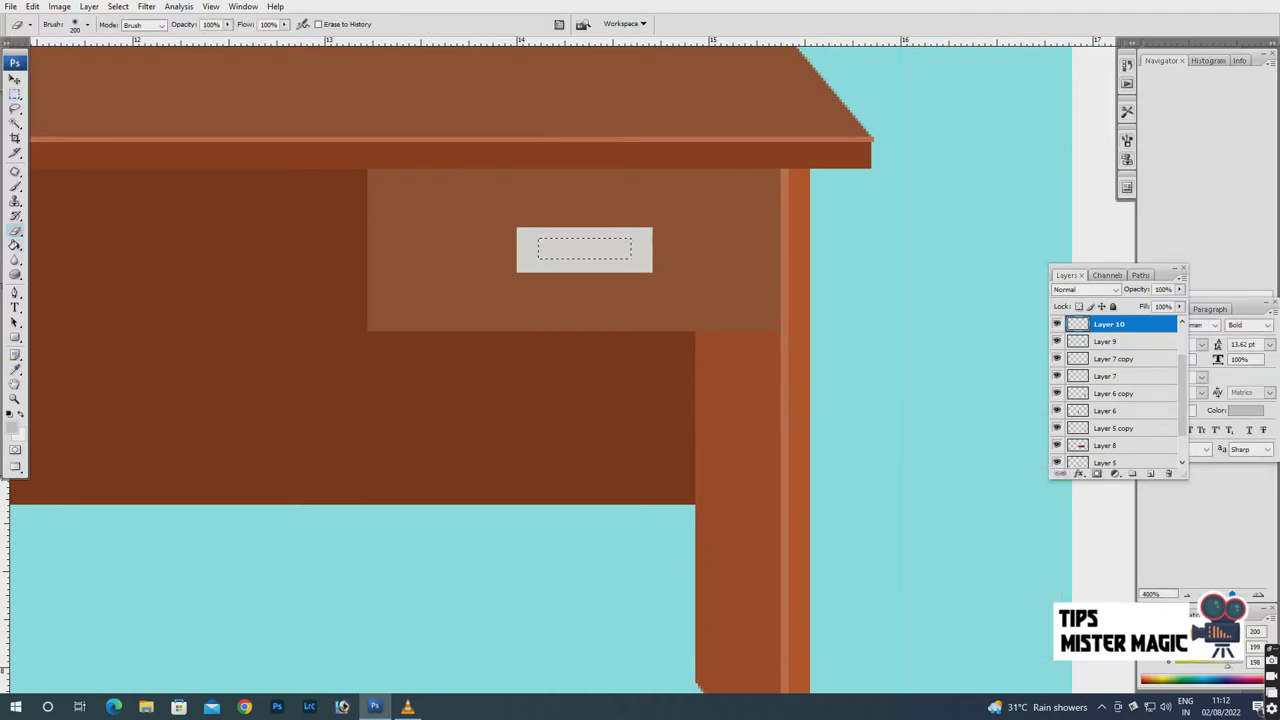
pyautogui.click(585, 249)
# Colour a thin strip inside the groove near-white grey, then deselect.
pyautogui.press('m')
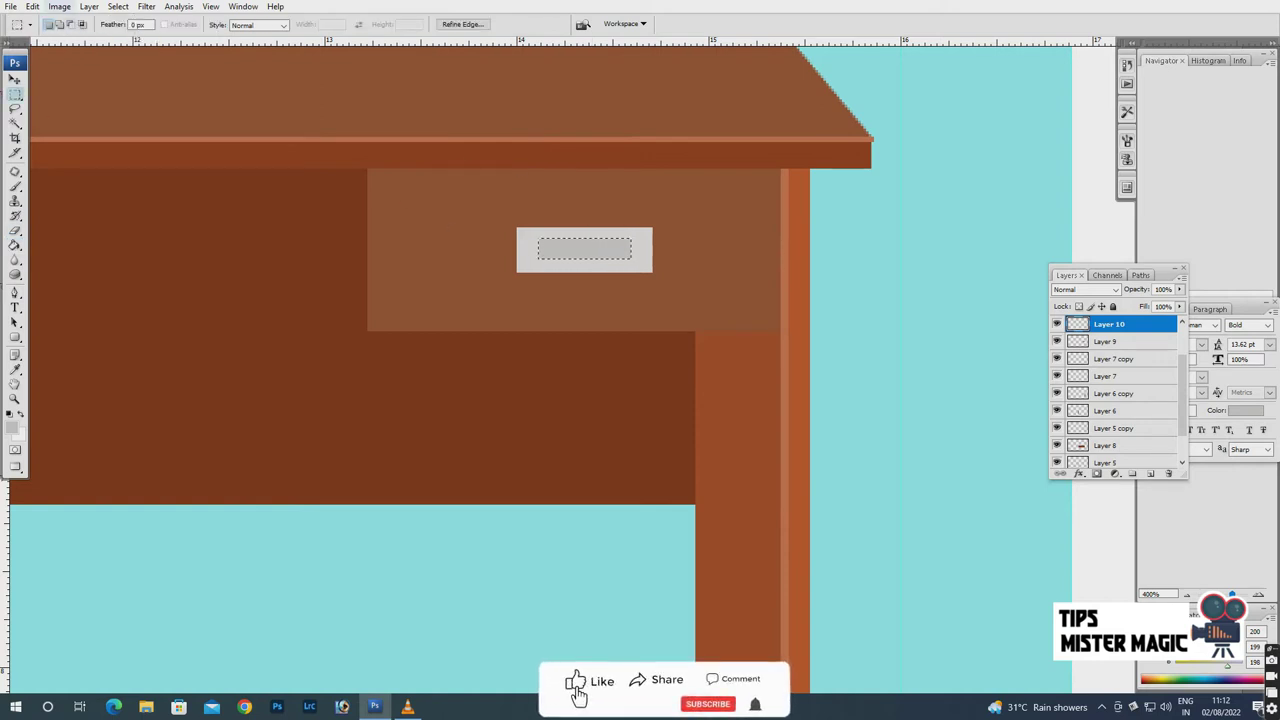
pyautogui.moveTo(538, 245); pyautogui.dragTo(631, 258)
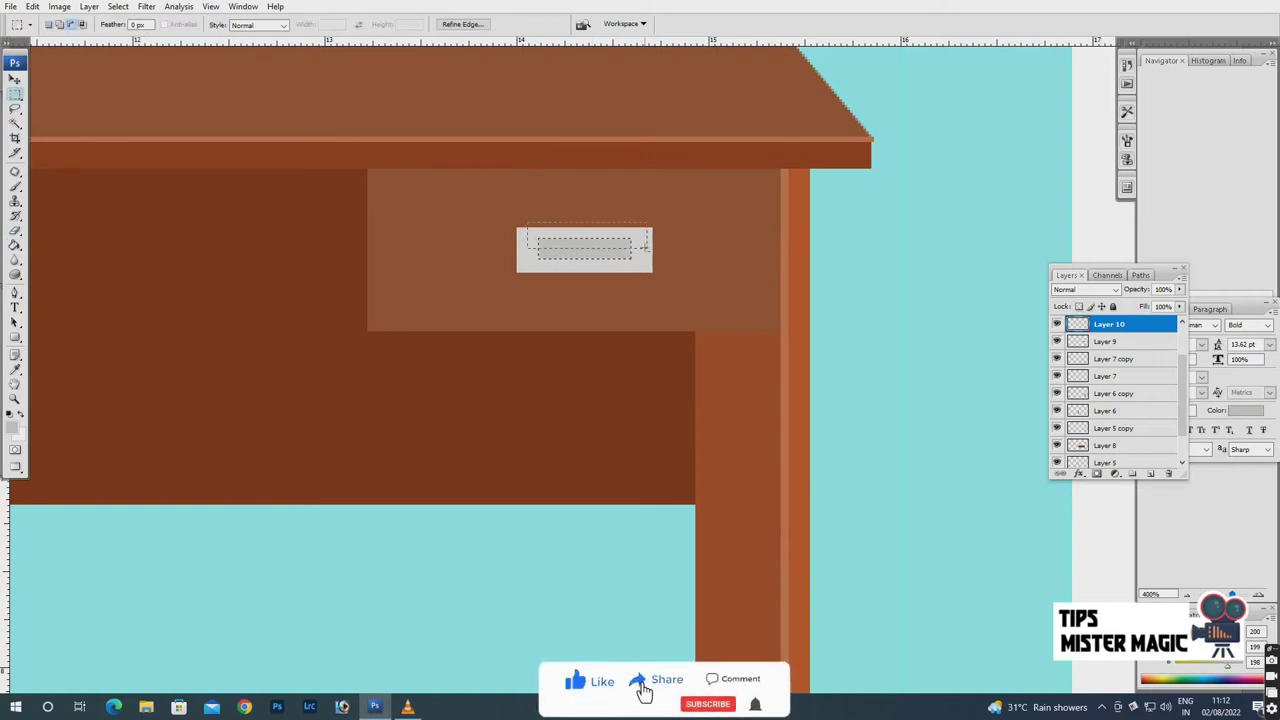
pyautogui.click(12, 427)
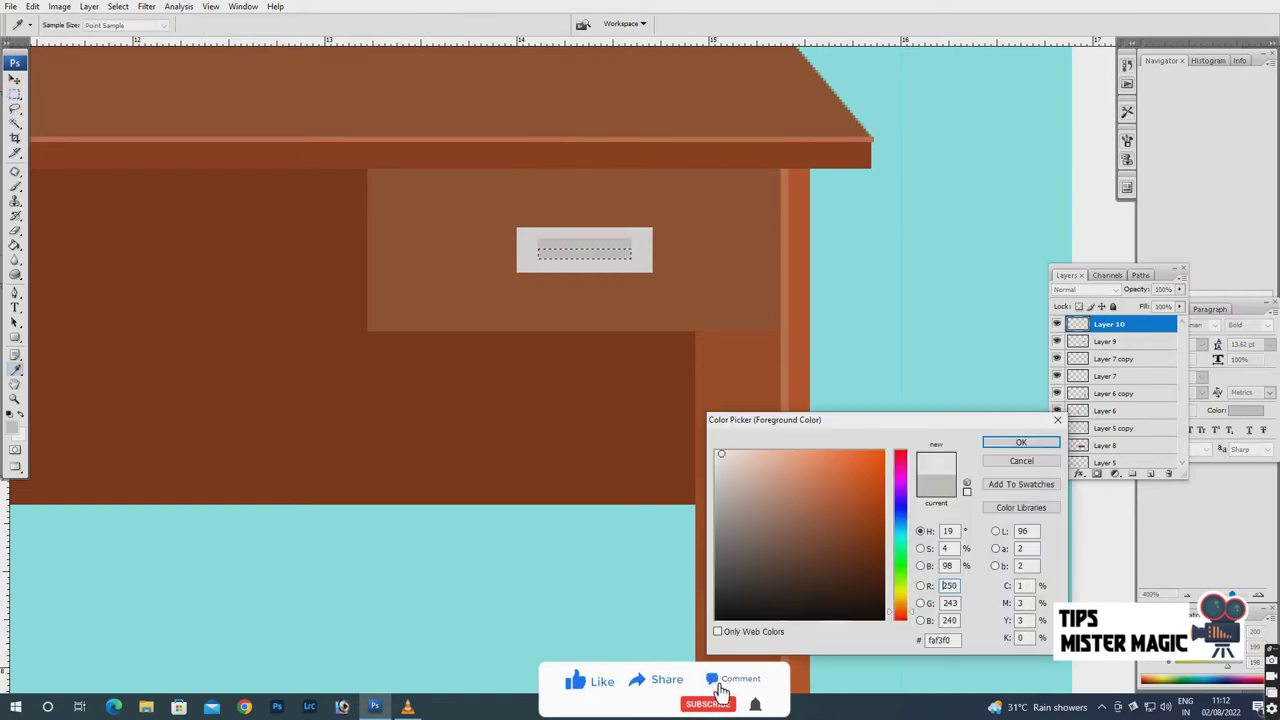
pyautogui.click(1014, 443)
pyautogui.press('g')
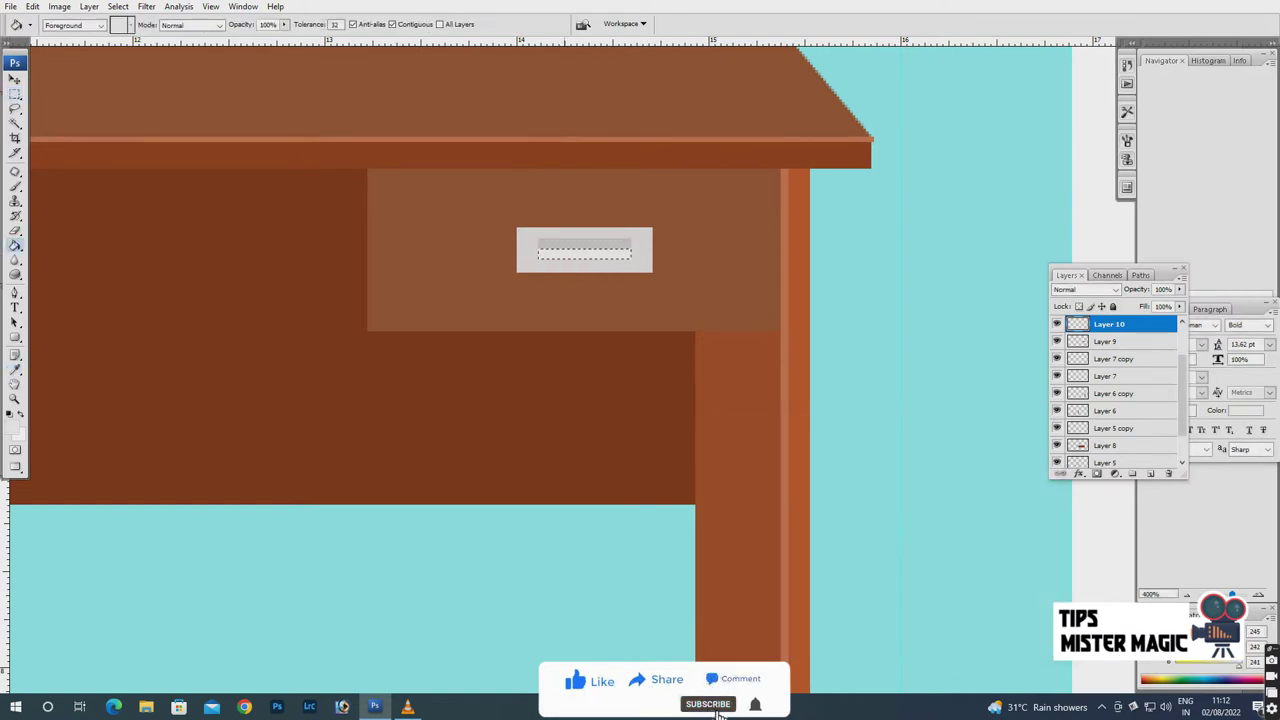
pyautogui.press('m')
pyautogui.rightClick(618, 248)
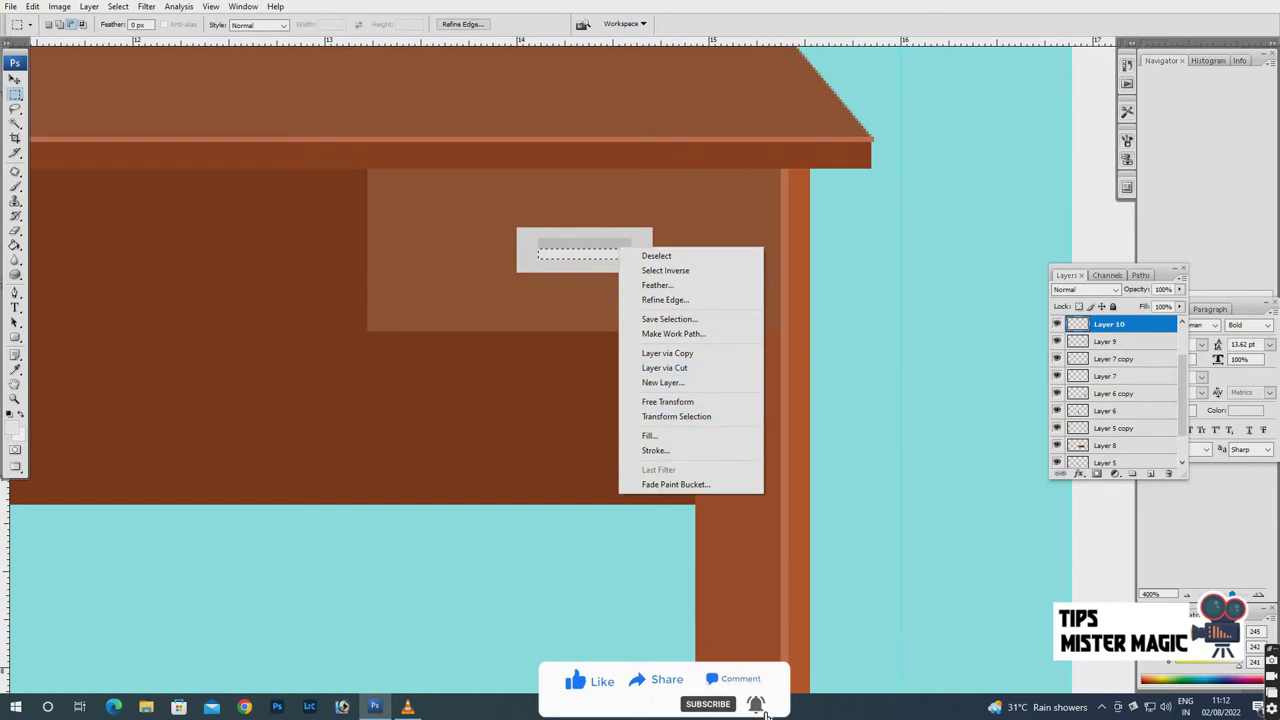
pyautogui.click(656, 256)
pyautogui.press('v')
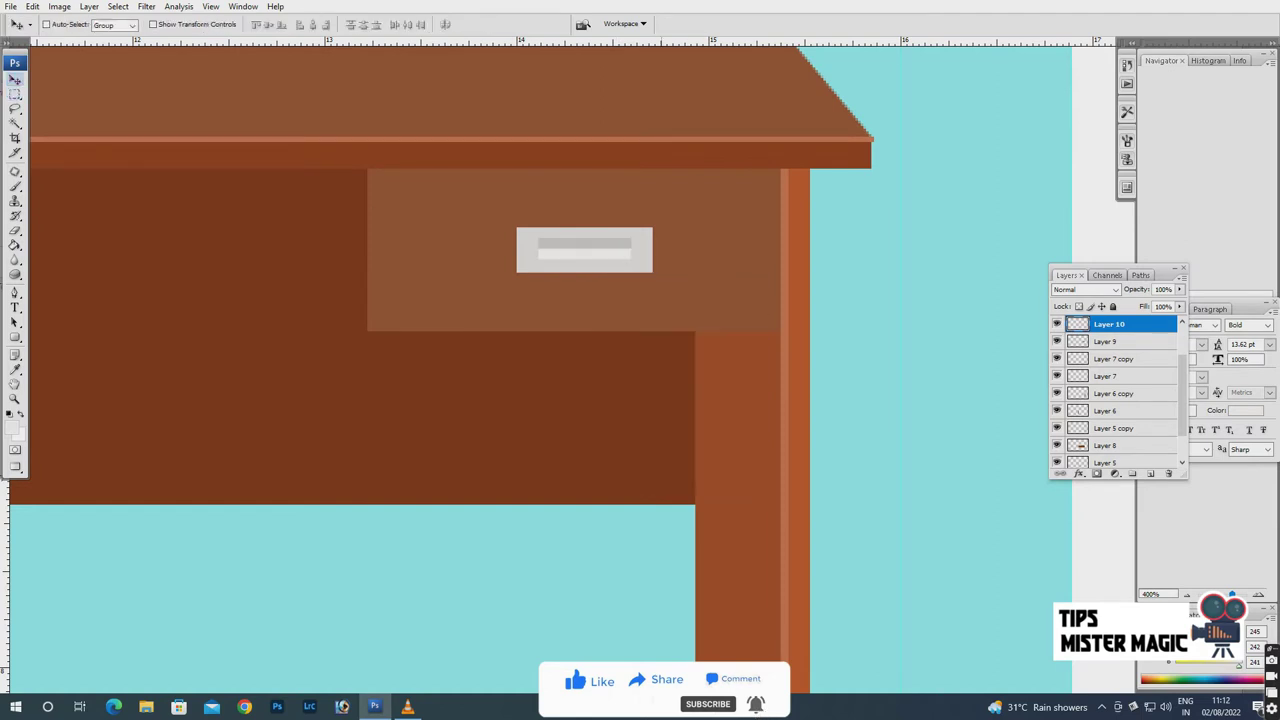
pyautogui.rightClick(588, 250)
pyautogui.click(610, 258)
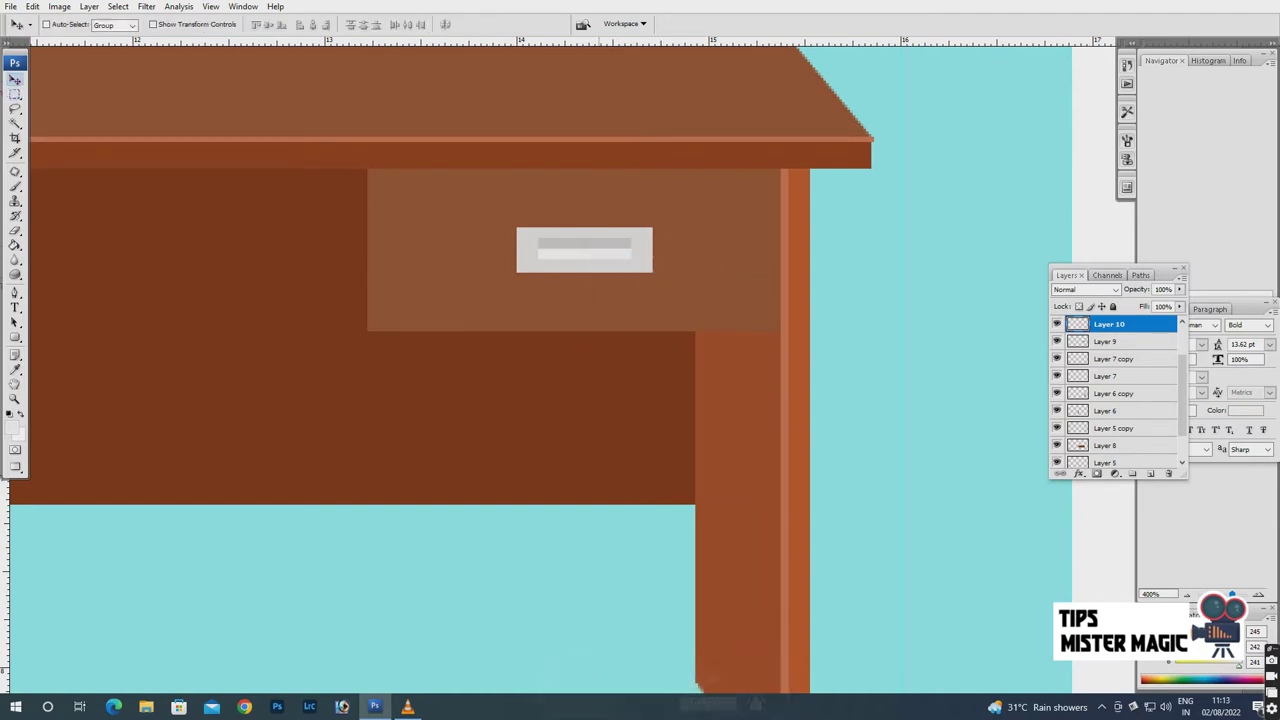
# Nudge the handle slightly up and left.
pyautogui.moveTo(584, 250)
pyautogui.mouseDown()
pyautogui.moveTo(520, 248)
pyautogui.moveTo(468, 271)
pyautogui.mouseUp()
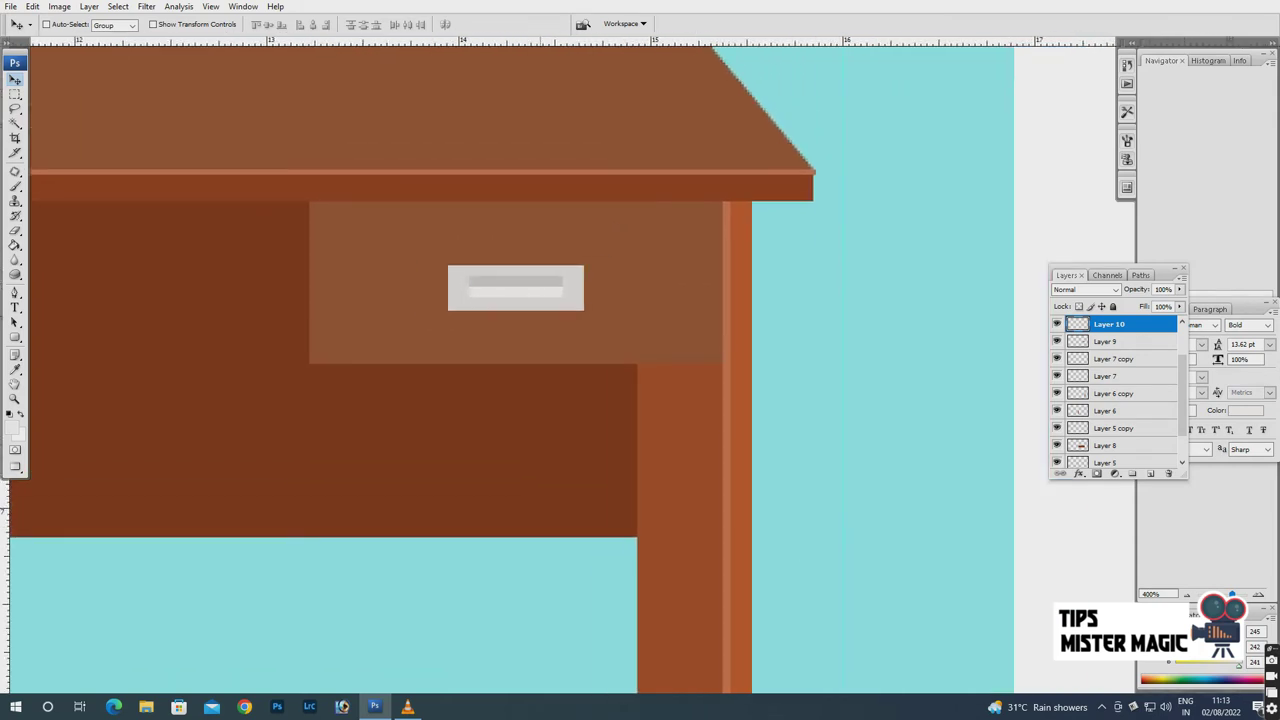
pyautogui.rightClick(540, 286)
pyautogui.click(600, 294)
# On a new layer, draw a small circle above the handle and fill it light grey.
pyautogui.click(1151, 473)
pyautogui.moveTo(15, 93); pyautogui.dragTo(80, 109)
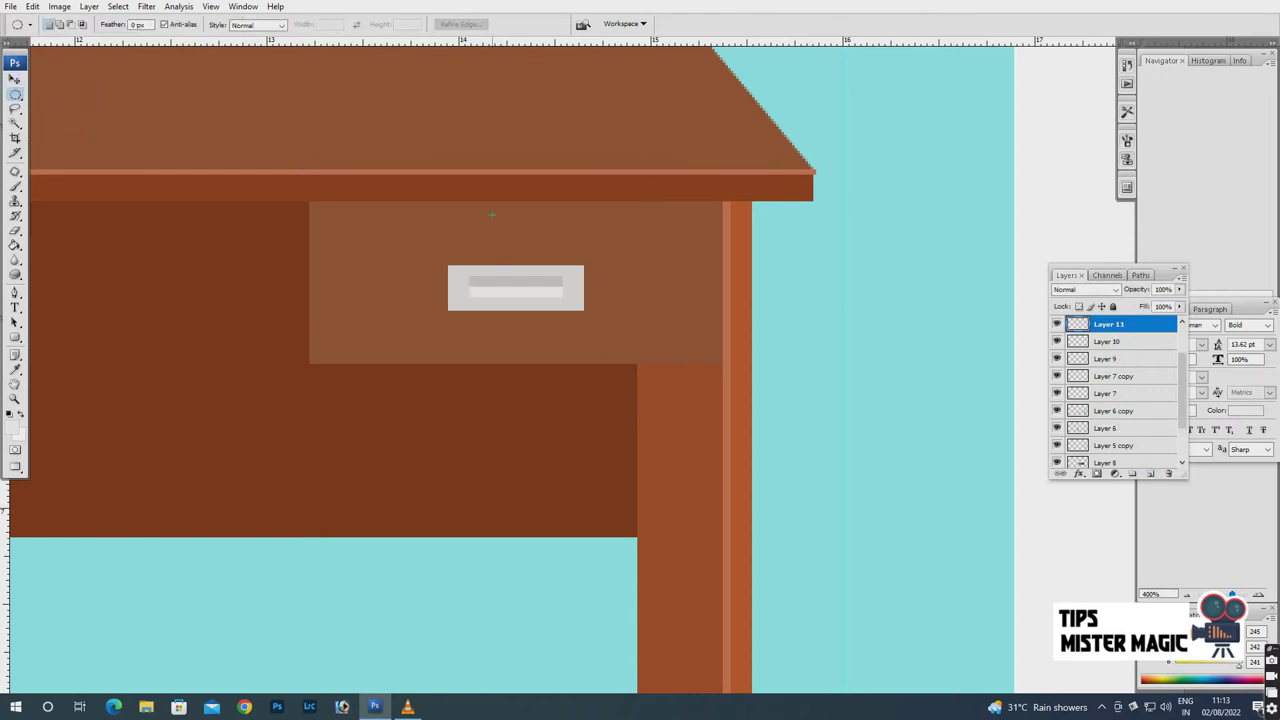
pyautogui.moveTo(490, 212); pyautogui.dragTo(520, 242)
pyautogui.click(12, 427)
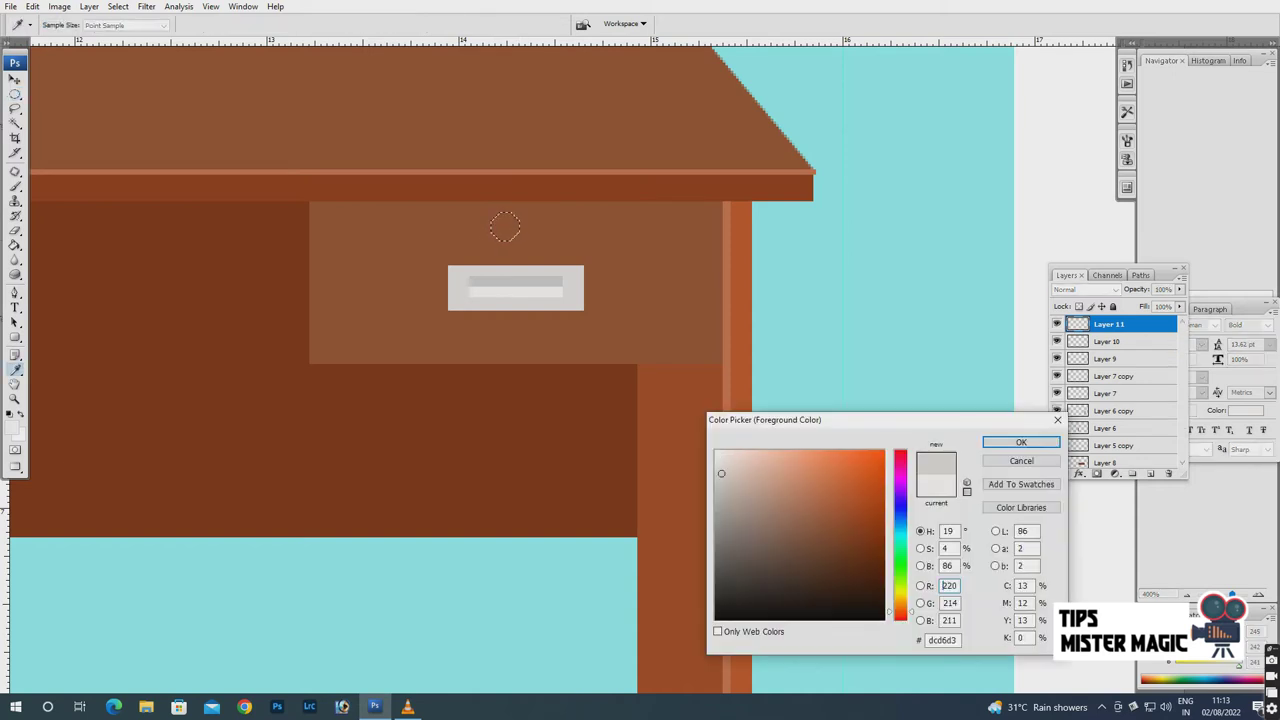
pyautogui.press('Return')
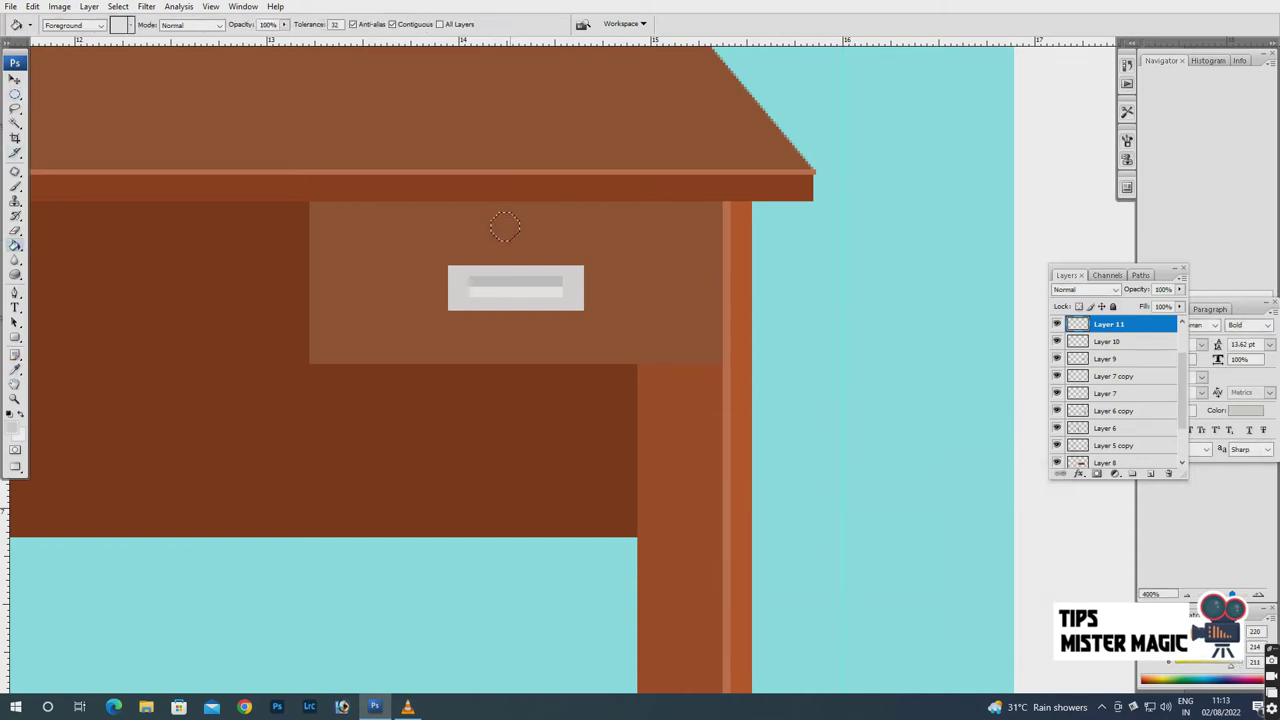
pyautogui.hotkey('alt', 'BackSpace')
pyautogui.rightClick(505, 228)
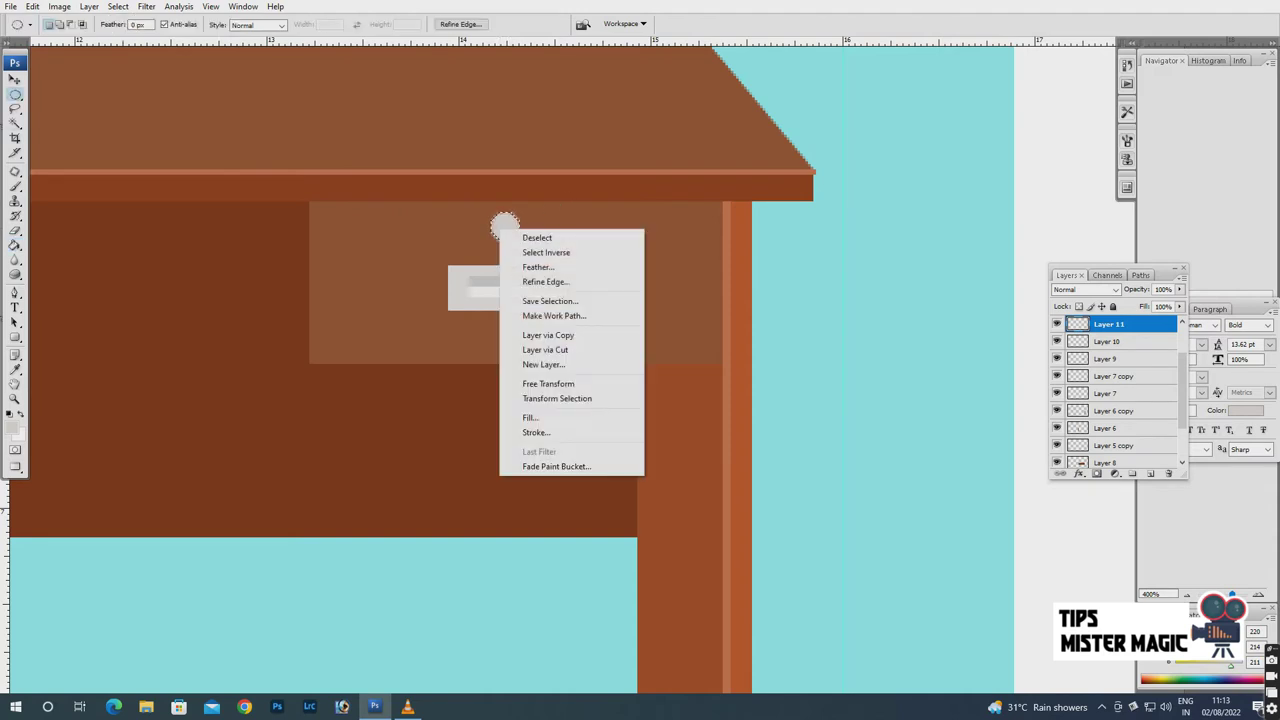
pyautogui.click(548, 238)
# Select the grey knob and start a Free Transform to resize it.
pyautogui.hotkey('ctrl', '-')
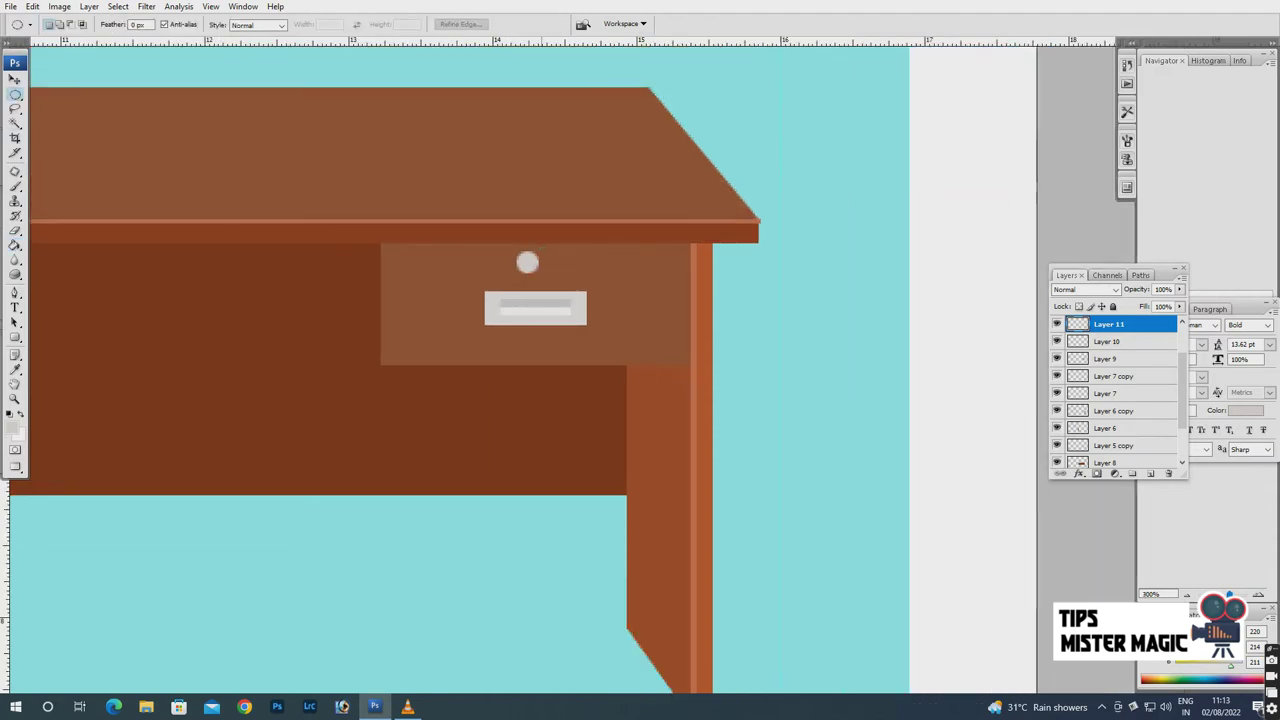
pyautogui.hotkey('ctrl', '+')
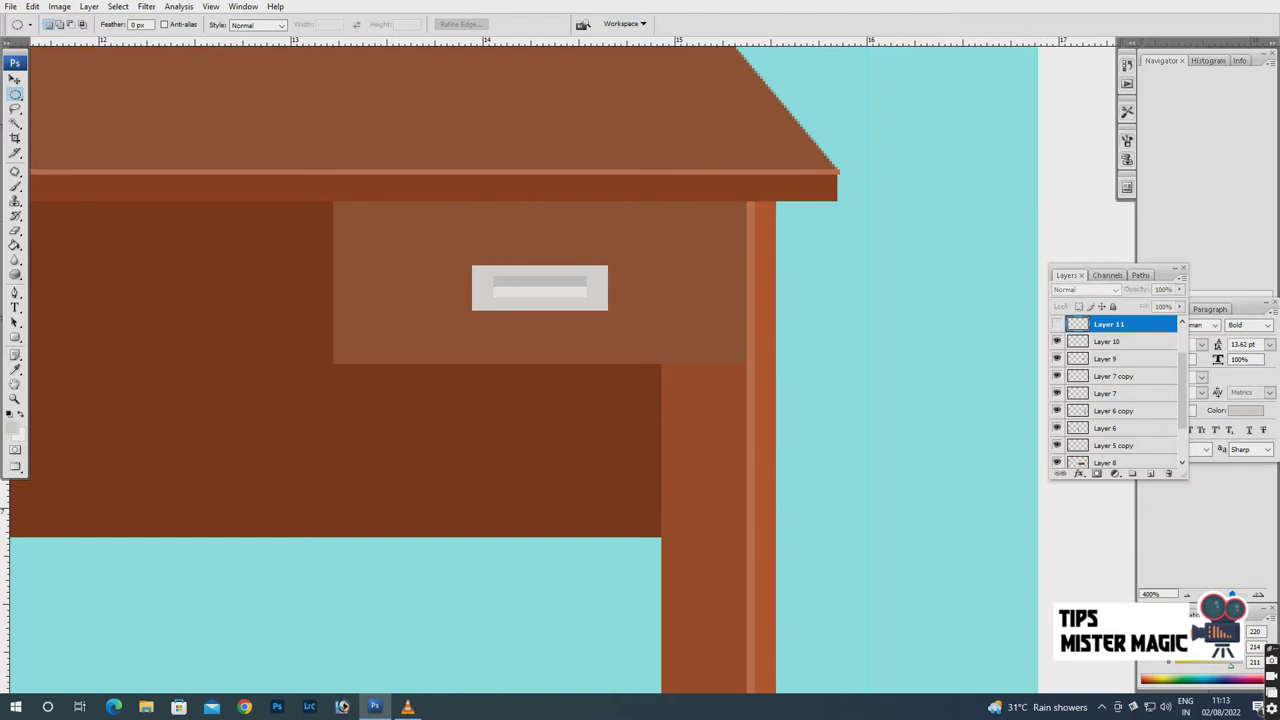
pyautogui.moveTo(543, 238); pyautogui.dragTo(544, 241)
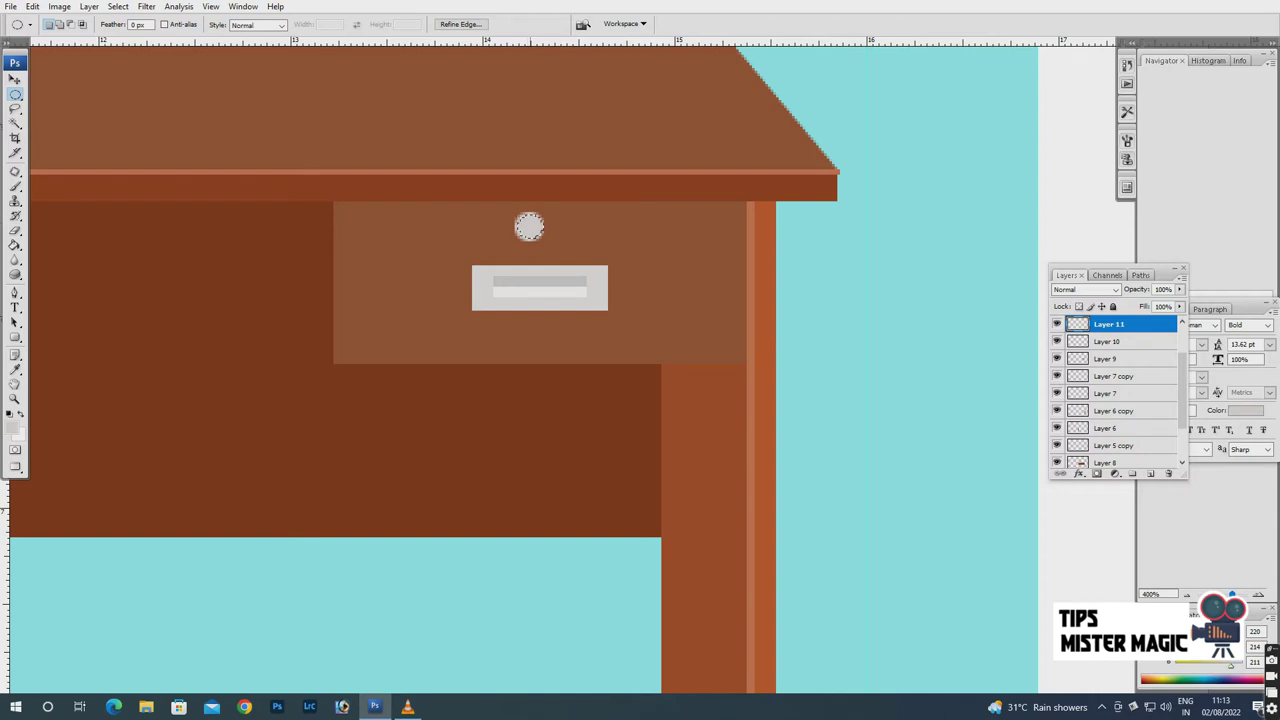
pyautogui.rightClick(529, 228)
pyautogui.click(560, 394)
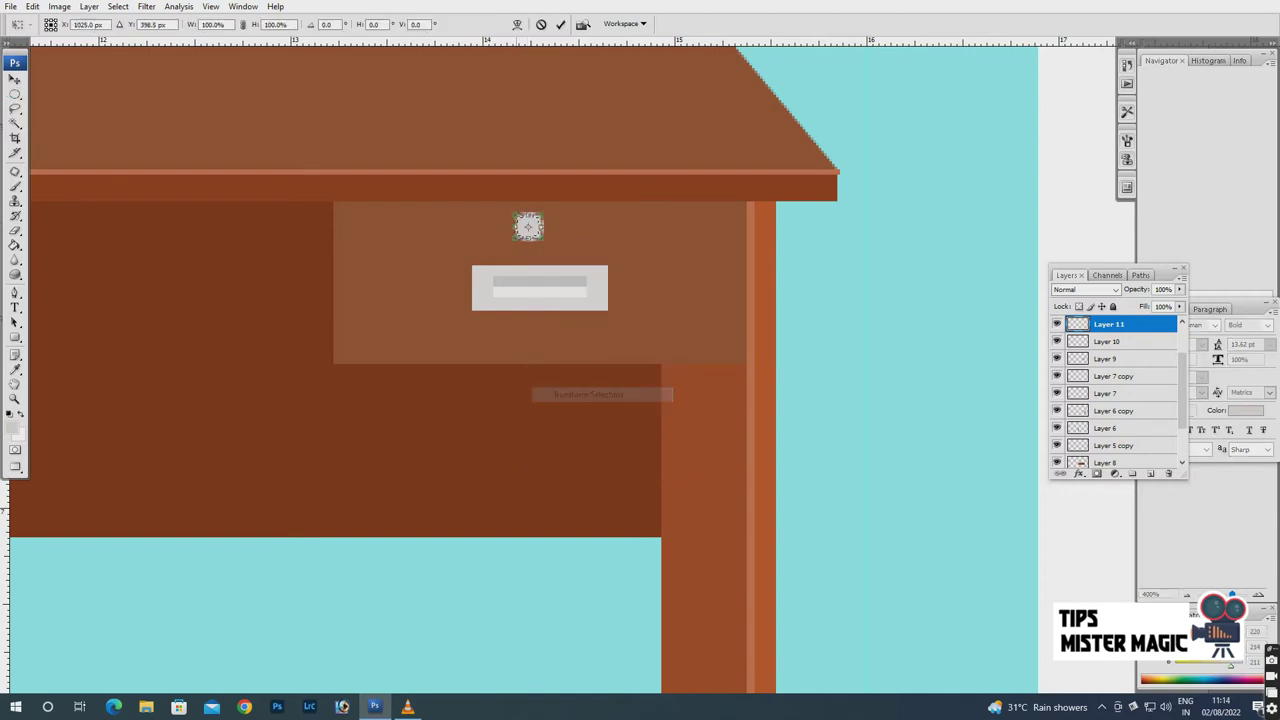
# Confirm the resized knob, set a light grey foreground and deselect the knob.
pyautogui.press('Return')
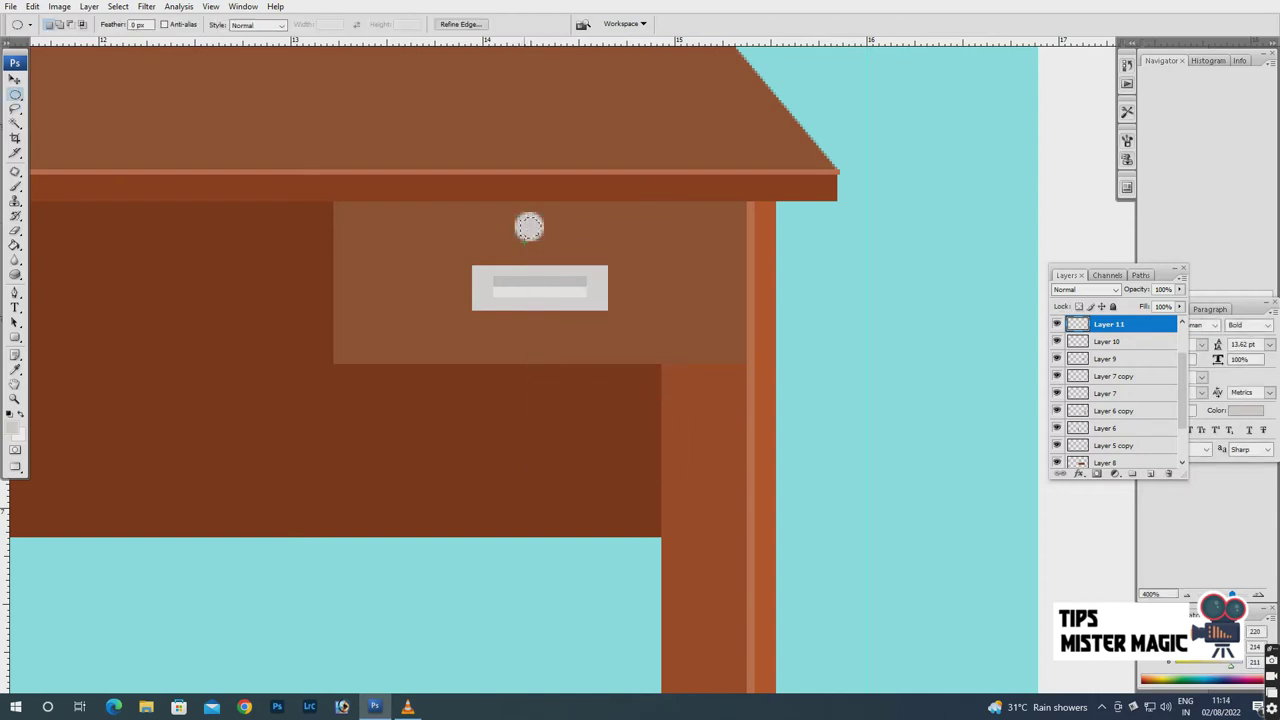
pyautogui.click(12, 427)
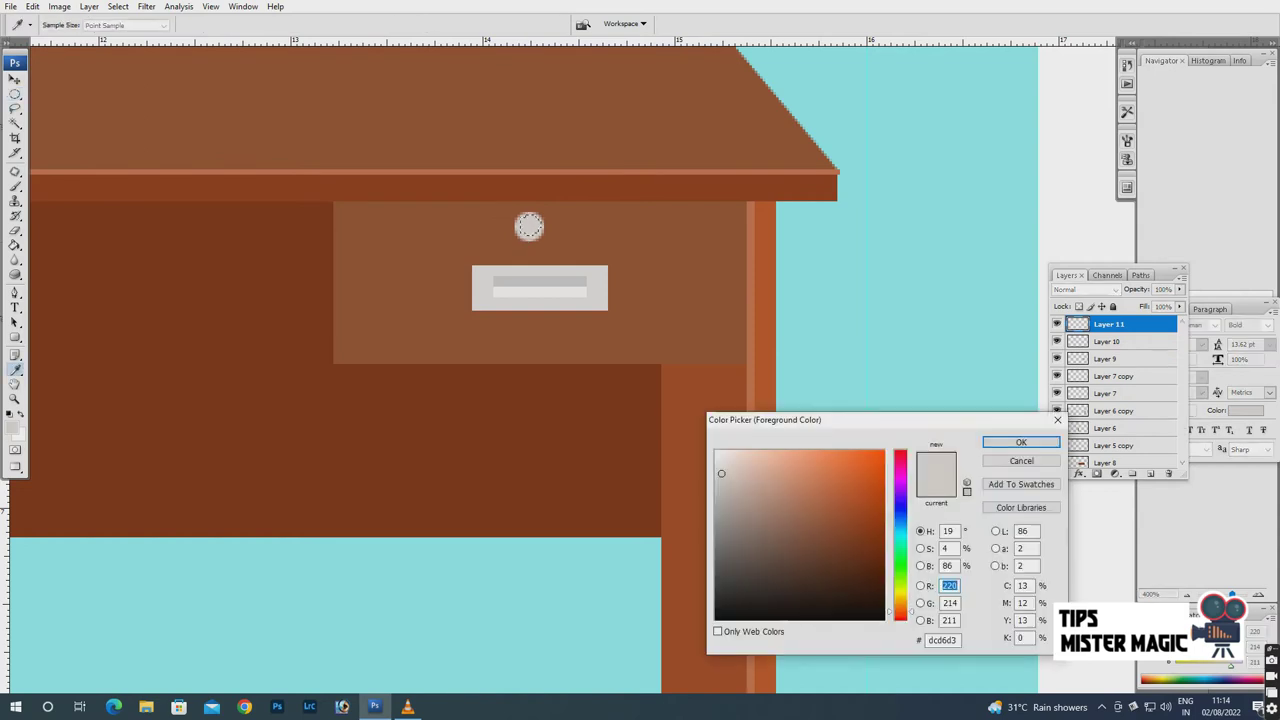
pyautogui.click(1010, 442)
pyautogui.press('g')
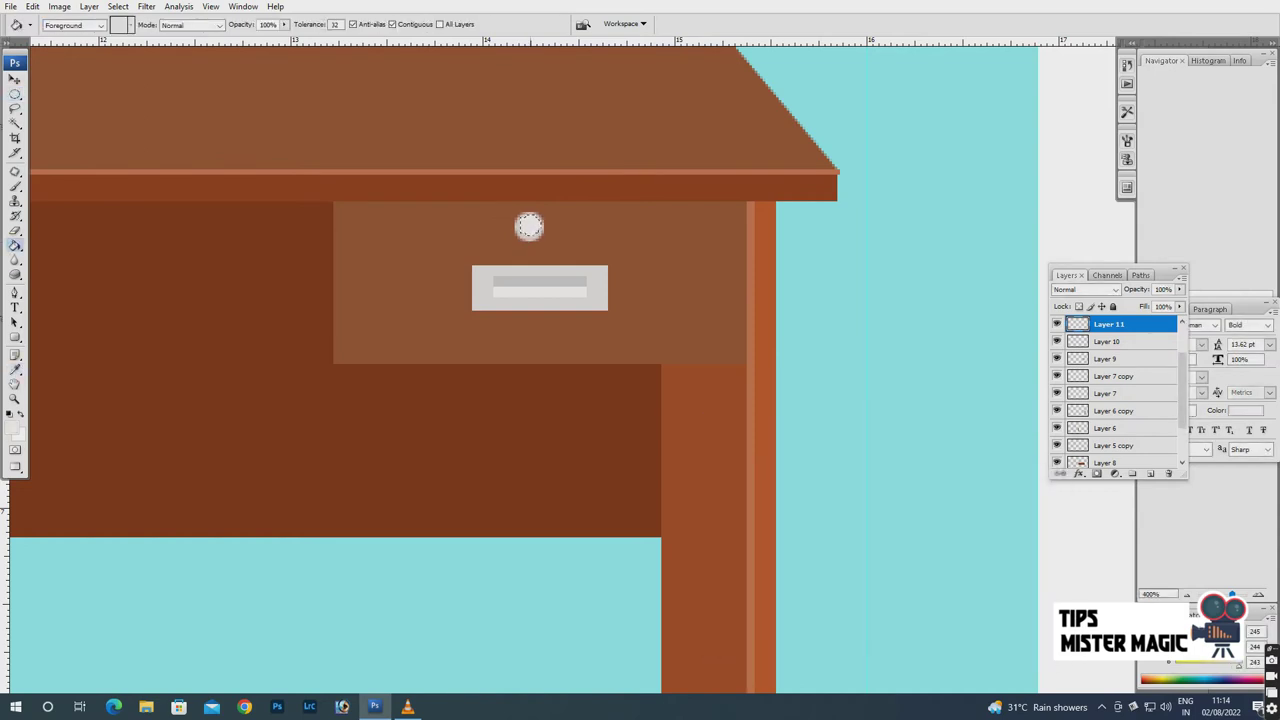
pyautogui.press('m')
pyautogui.rightClick(523, 223)
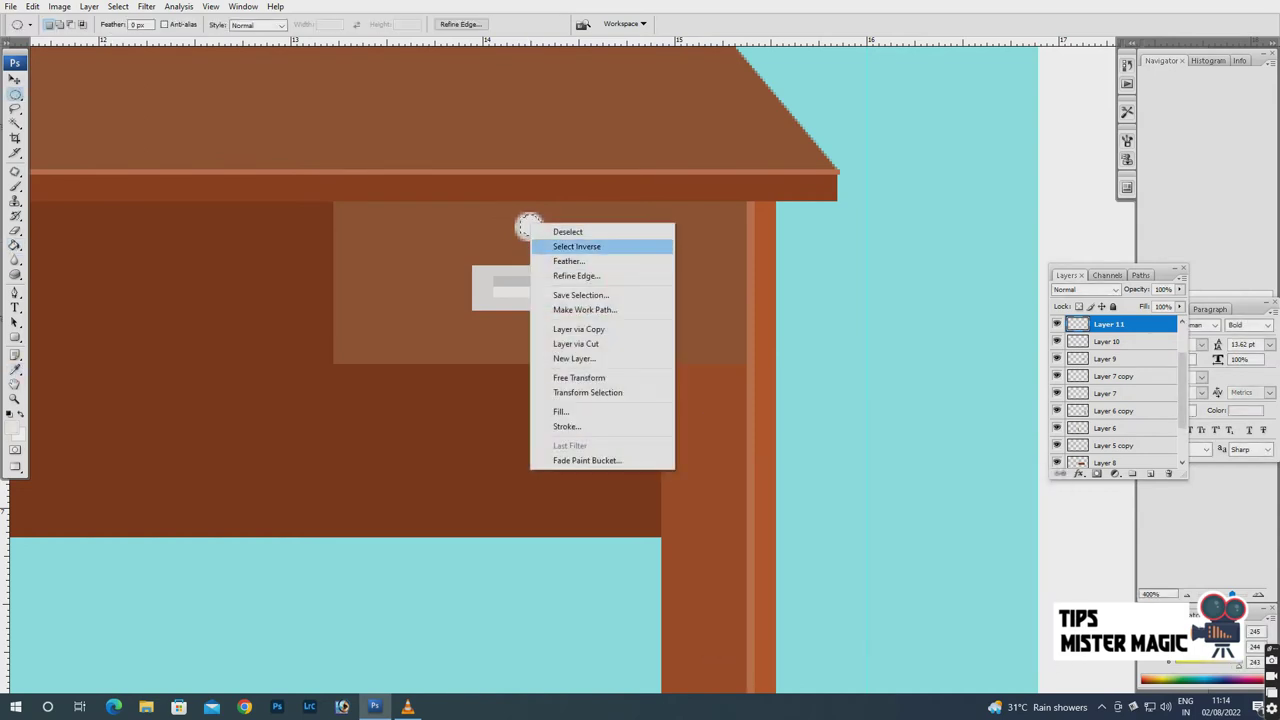
pyautogui.click(566, 229)
pyautogui.rightClick(15, 93)
pyautogui.click(67, 95)
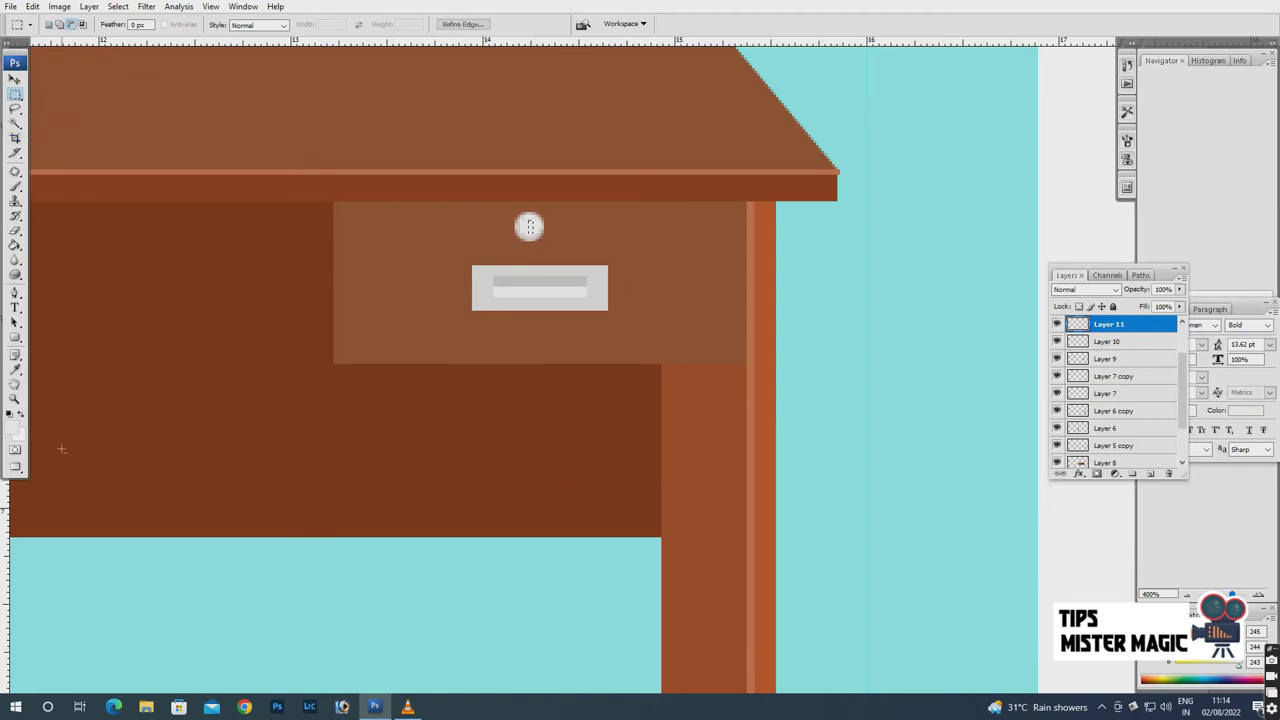
# Fill a thin vertical slot in the knob with a darker grey, then deselect.
pyautogui.press('i')
pyautogui.click(530, 227)
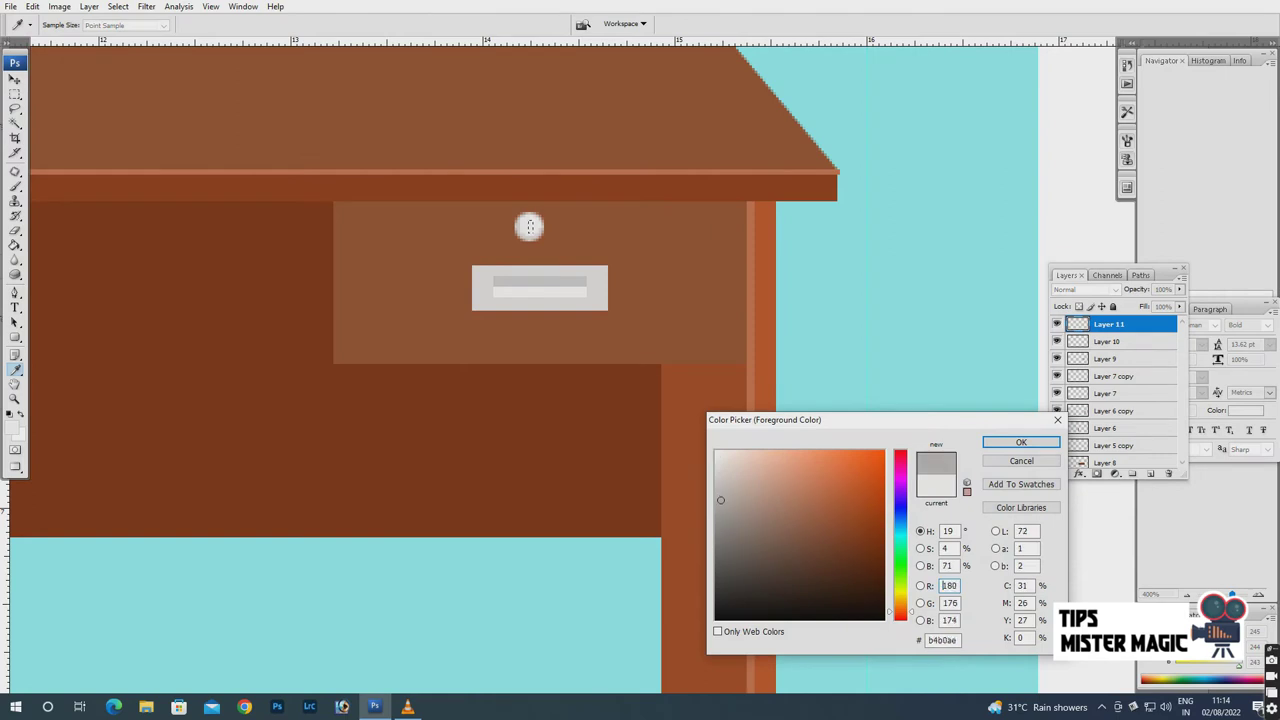
pyautogui.press('Return')
pyautogui.press('g')
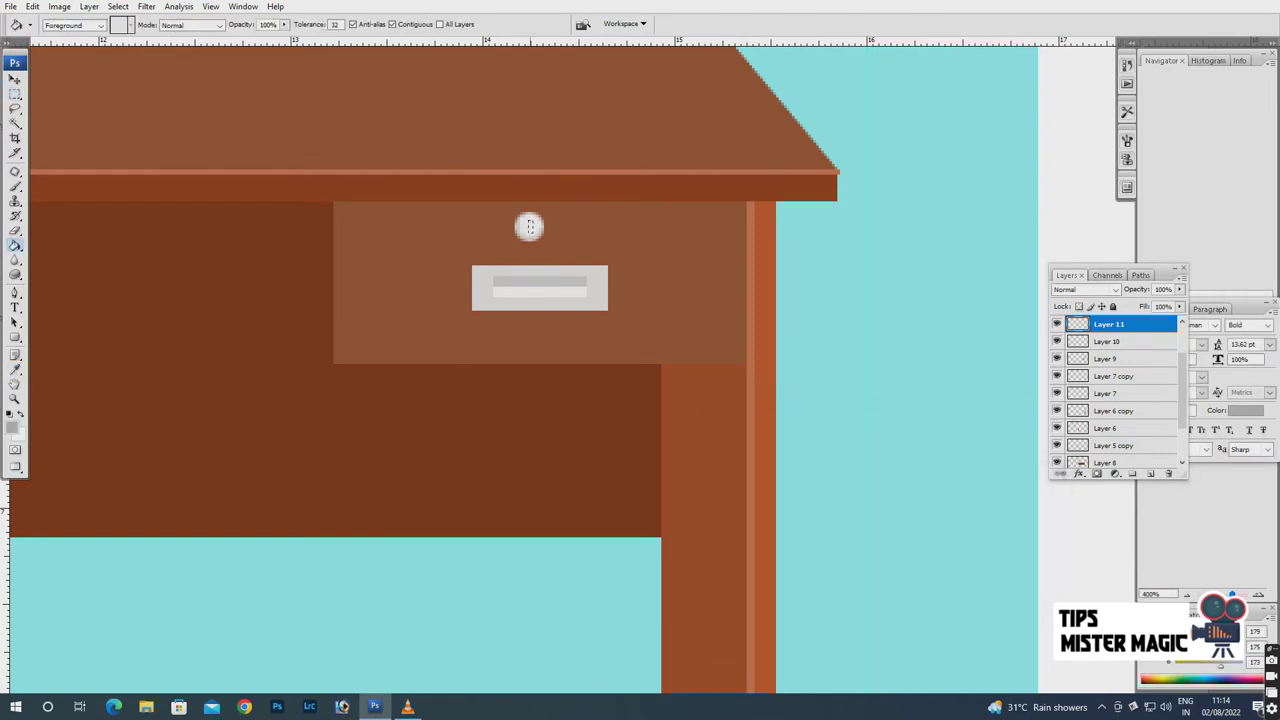
pyautogui.press('m')
pyautogui.rightClick(530, 227)
pyautogui.click(550, 230)
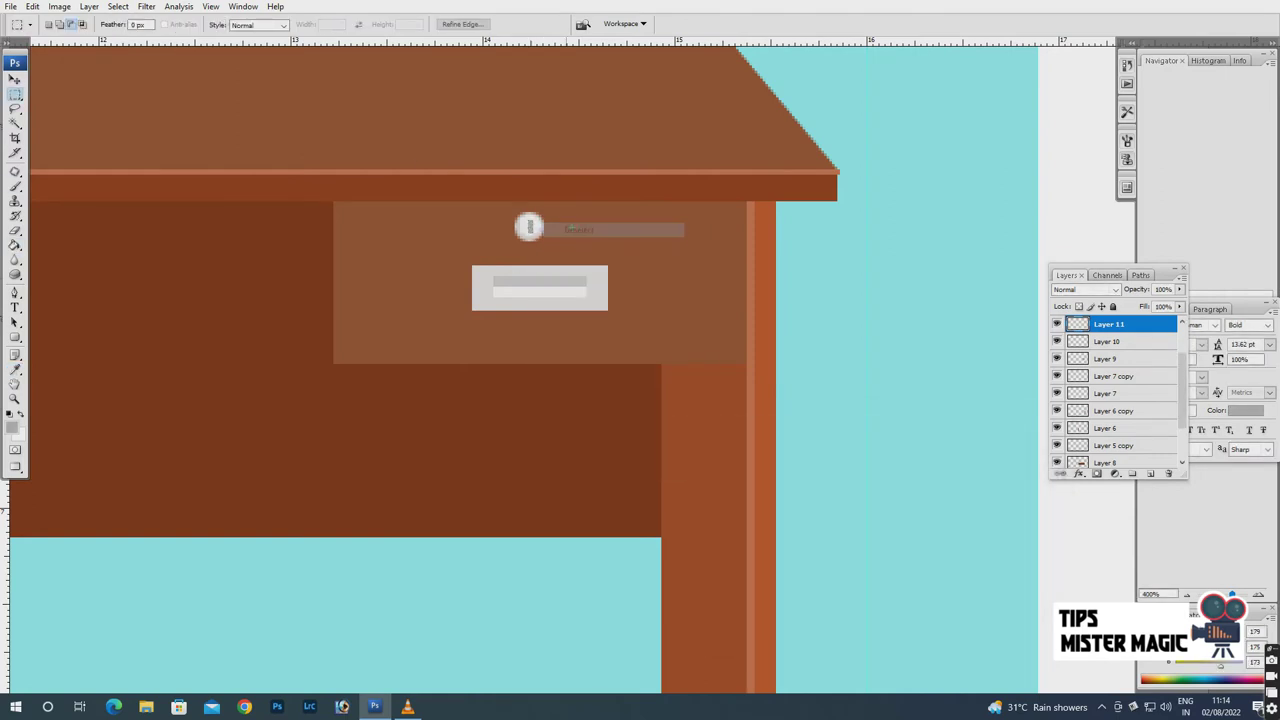
# Move the knob to centre it above the handle, nudging it slightly down.
pyautogui.press('v')
pyautogui.moveTo(530, 227); pyautogui.dragTo(540, 235)
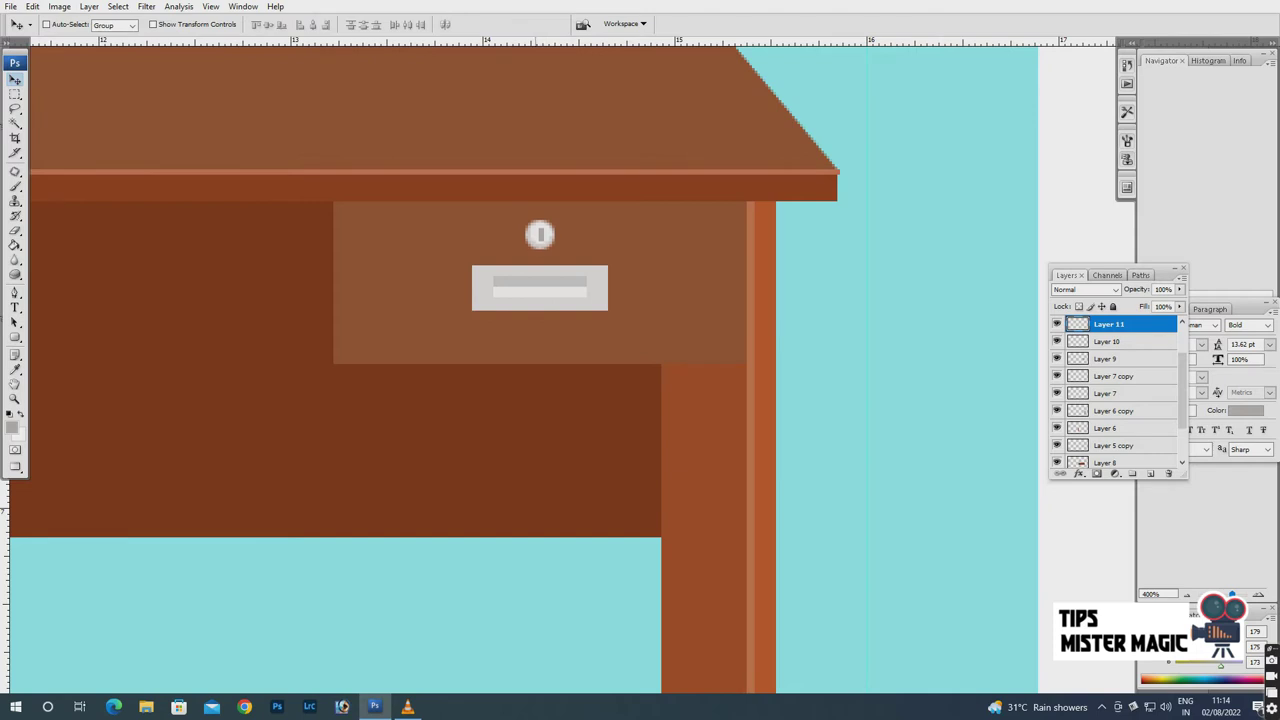
pyautogui.press('Down')
pyautogui.press('Down')
# Select the drawer, handle and knob layers (Layers 9–11) together.
pyautogui.rightClick(536, 274)
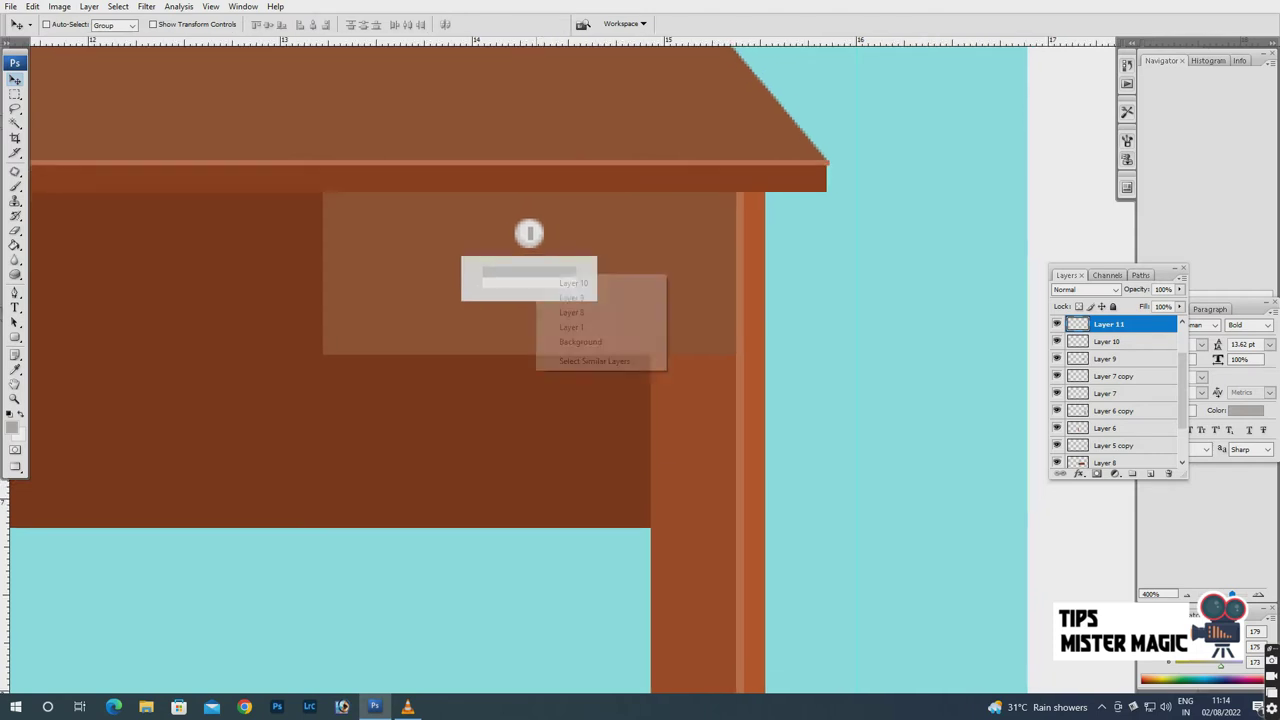
pyautogui.click(570, 296)
pyautogui.click(1108, 324)
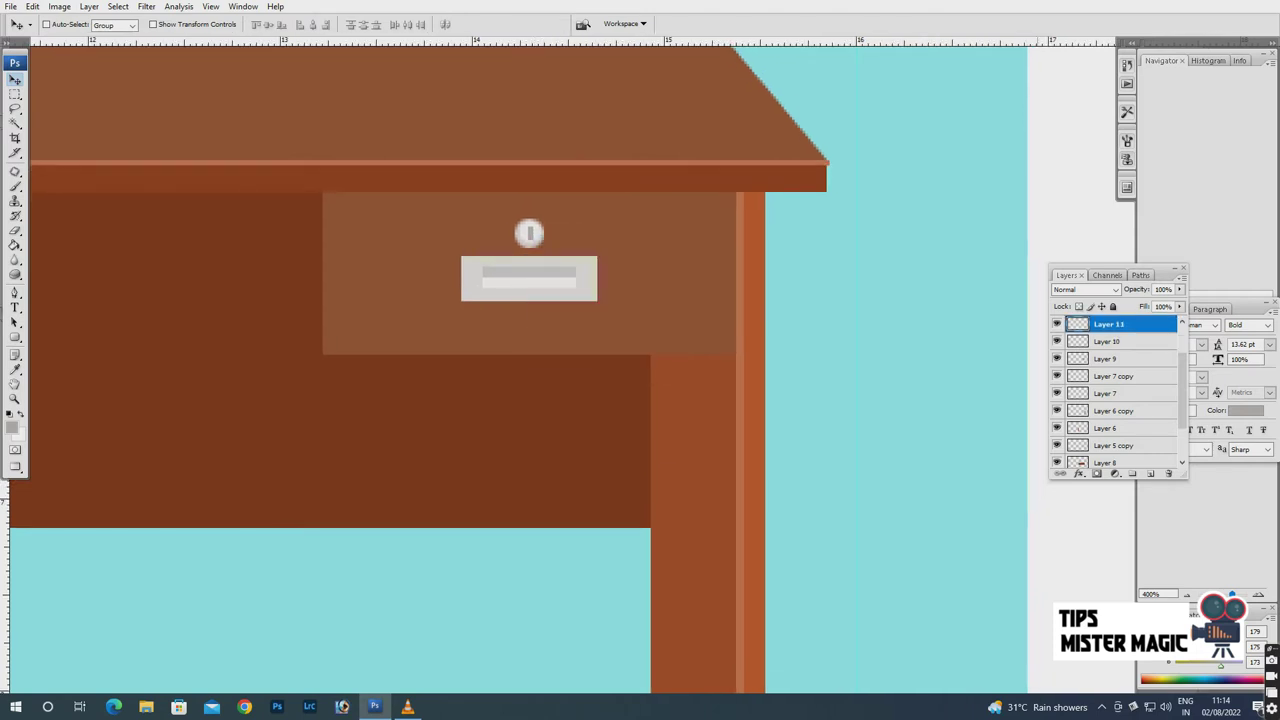
pyautogui.click(1057, 358)
pyautogui.keyDown('shift'); pyautogui.click(1108, 341); pyautogui.keyUp('shift')
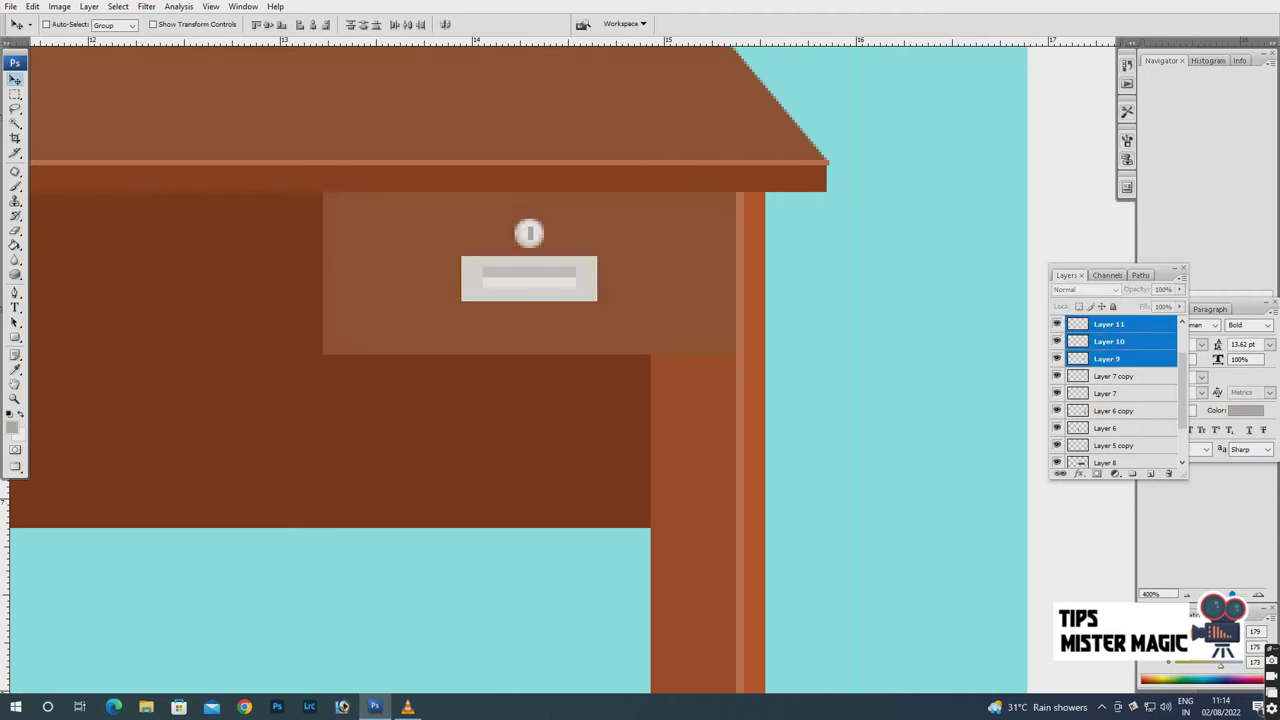
pyautogui.click(1108, 324)
pyautogui.keyDown('shift'); pyautogui.click(1106, 358); pyautogui.keyUp('shift')
# Merge the three layers into a single Layer 11 and keep it visible.
pyautogui.rightClick(1100, 326)
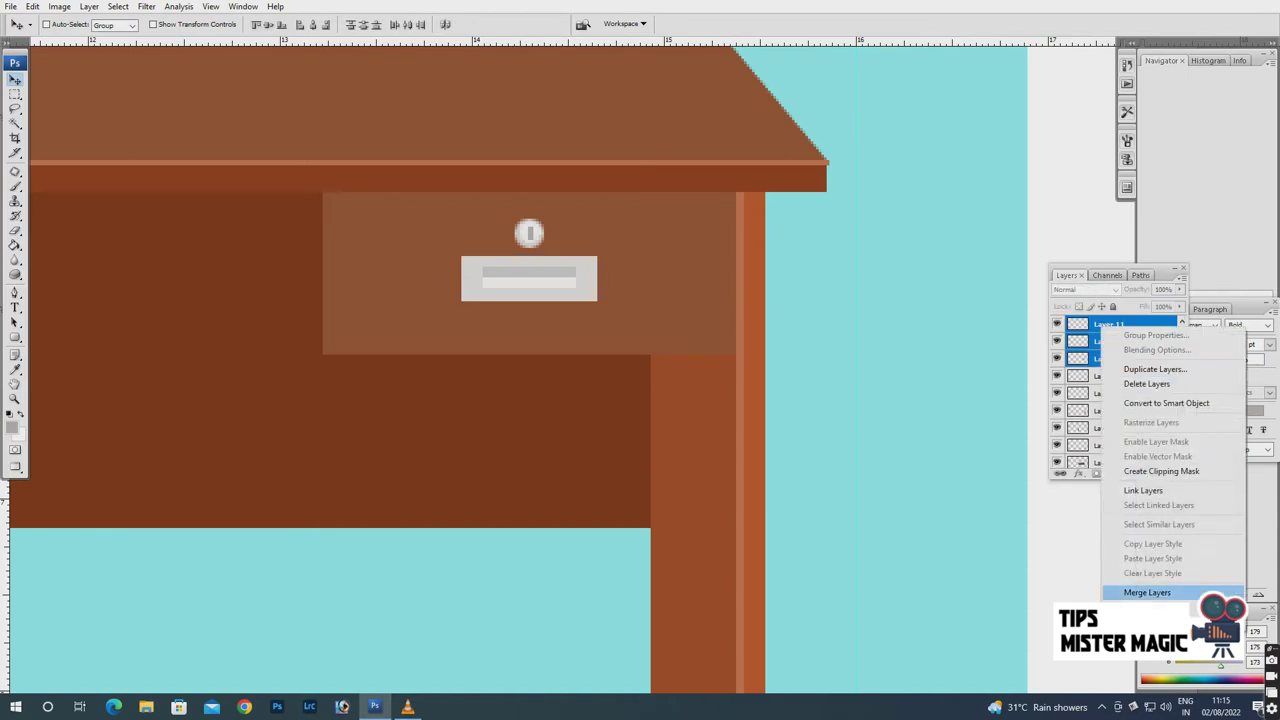
pyautogui.click(1146, 592)
pyautogui.click(1057, 324)
pyautogui.doubleClick(1057, 324)
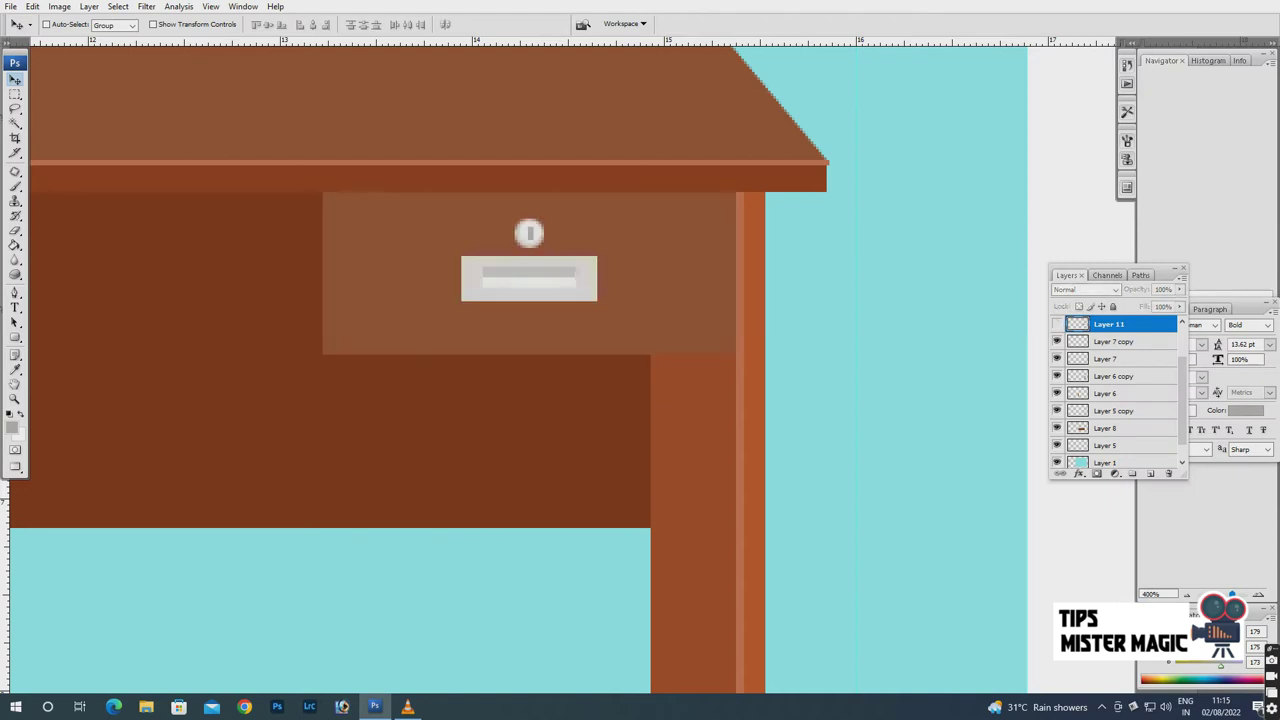
pyautogui.doubleClick(1057, 324)
pyautogui.rightClick(1130, 325)
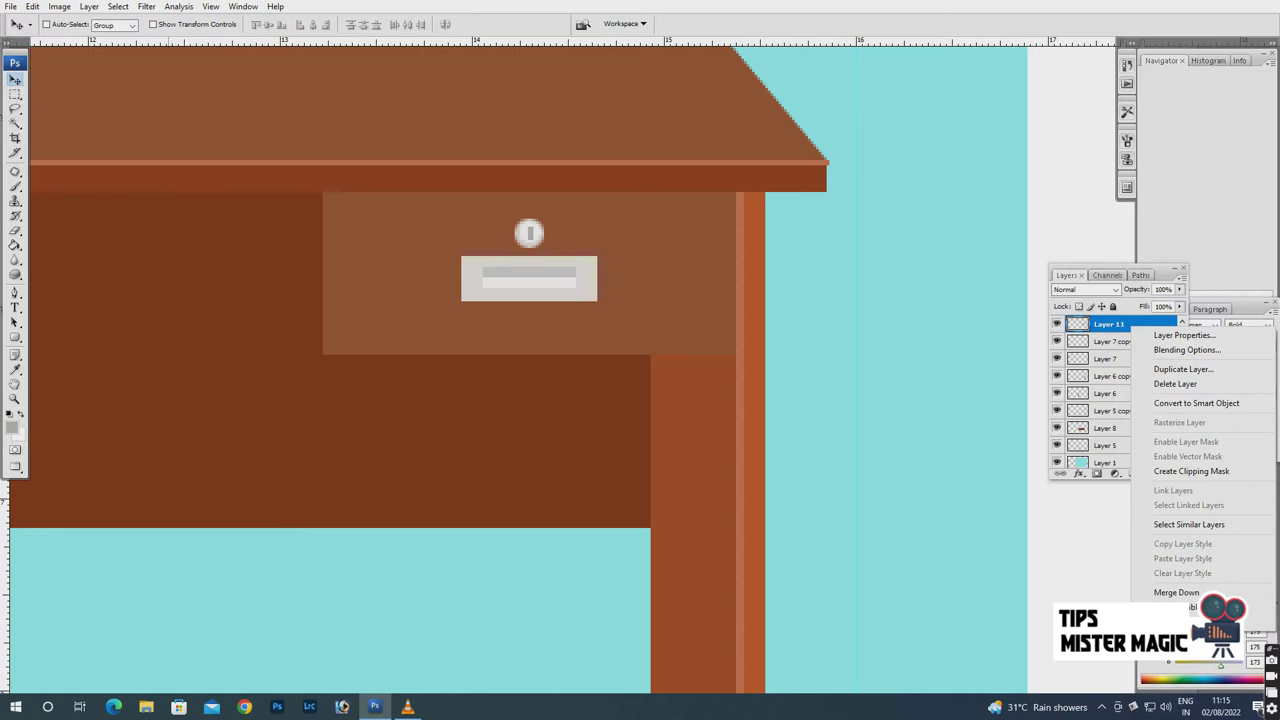
# Duplicate the drawer layer and shift the copy down as the second drawer.
pyautogui.click(89, 6)
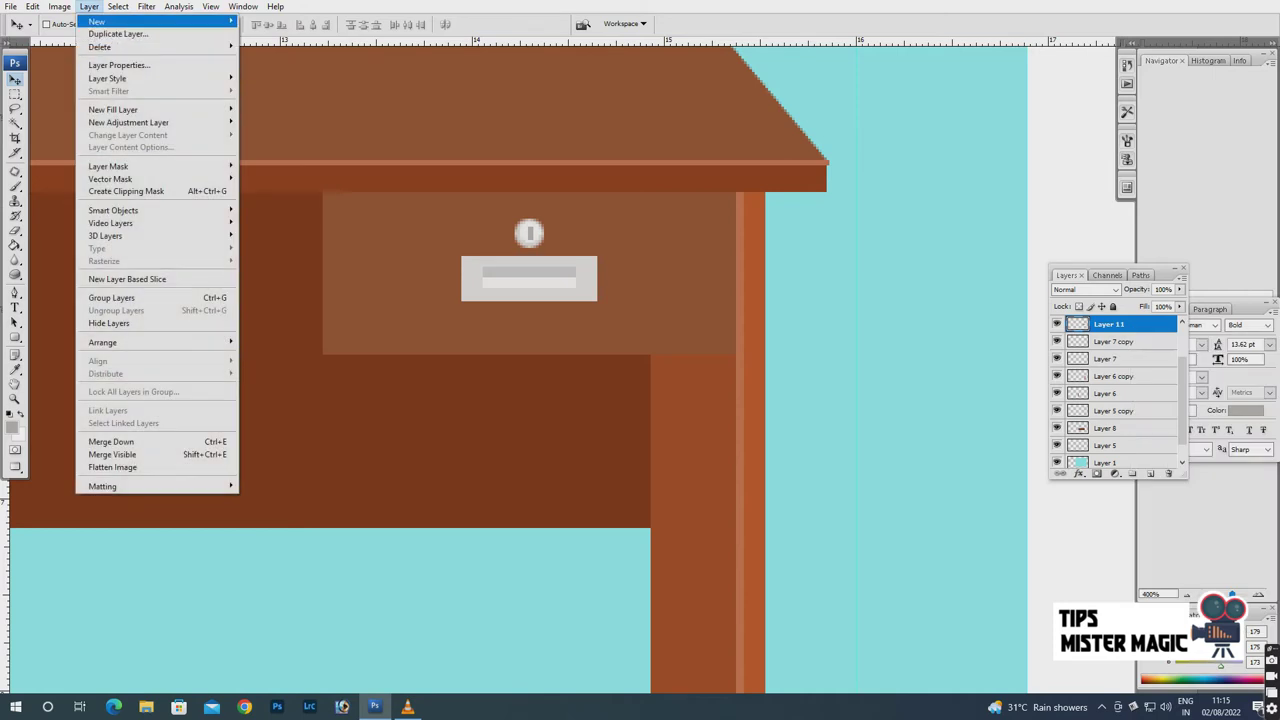
pyautogui.click(290, 80)
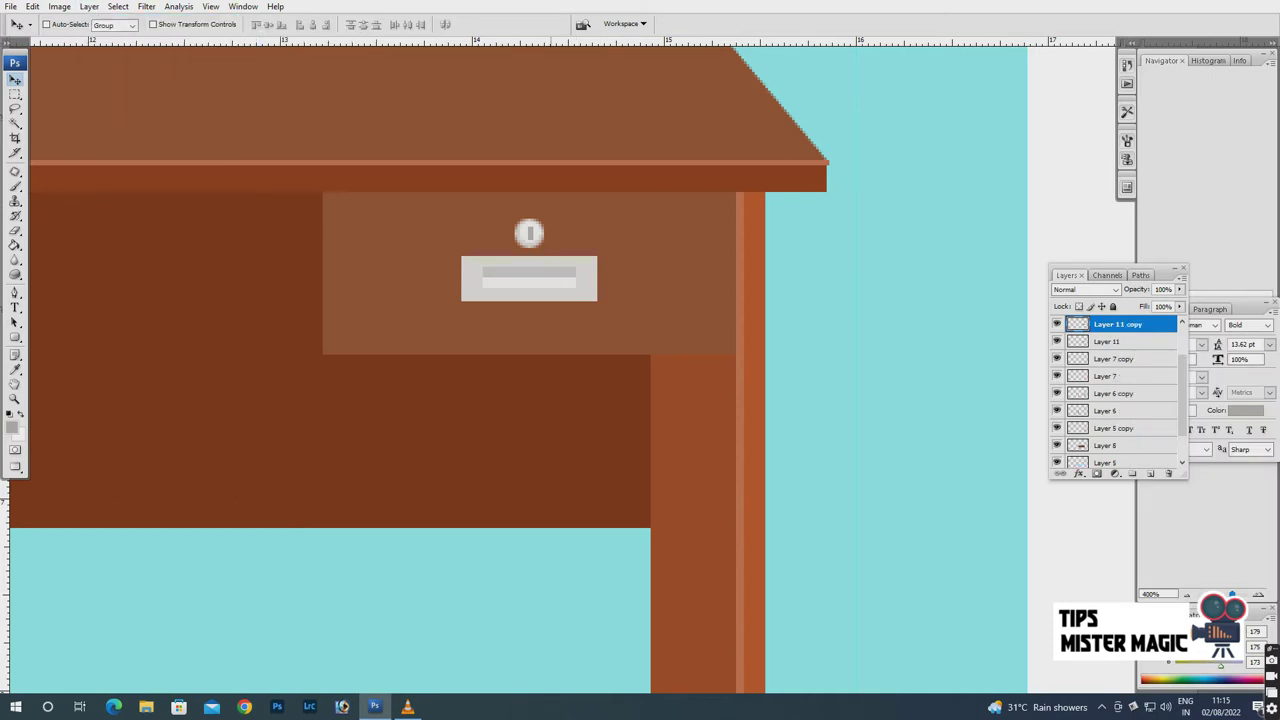
pyautogui.hotkey('shift', 'Down')
pyautogui.hotkey('shift', 'Down')
pyautogui.hotkey('shift', 'Down')
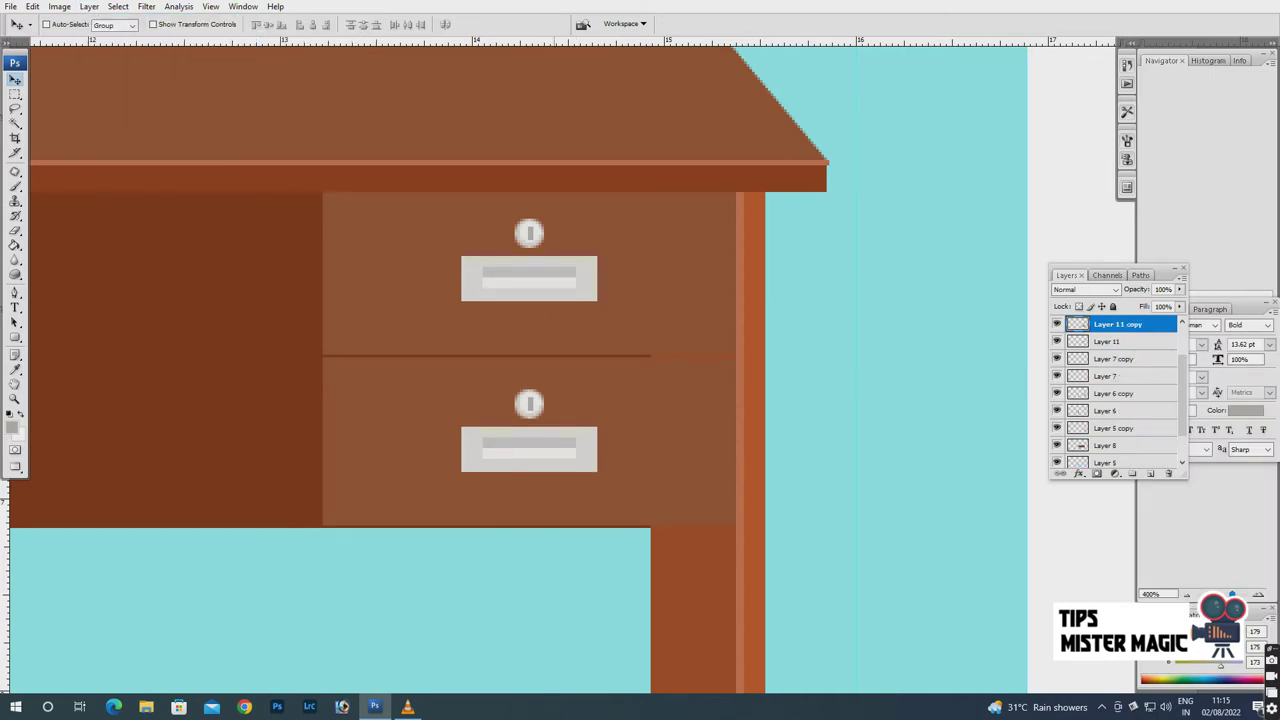
pyautogui.hotkey('ctrl', '-')
pyautogui.hotkey('ctrl', '-')
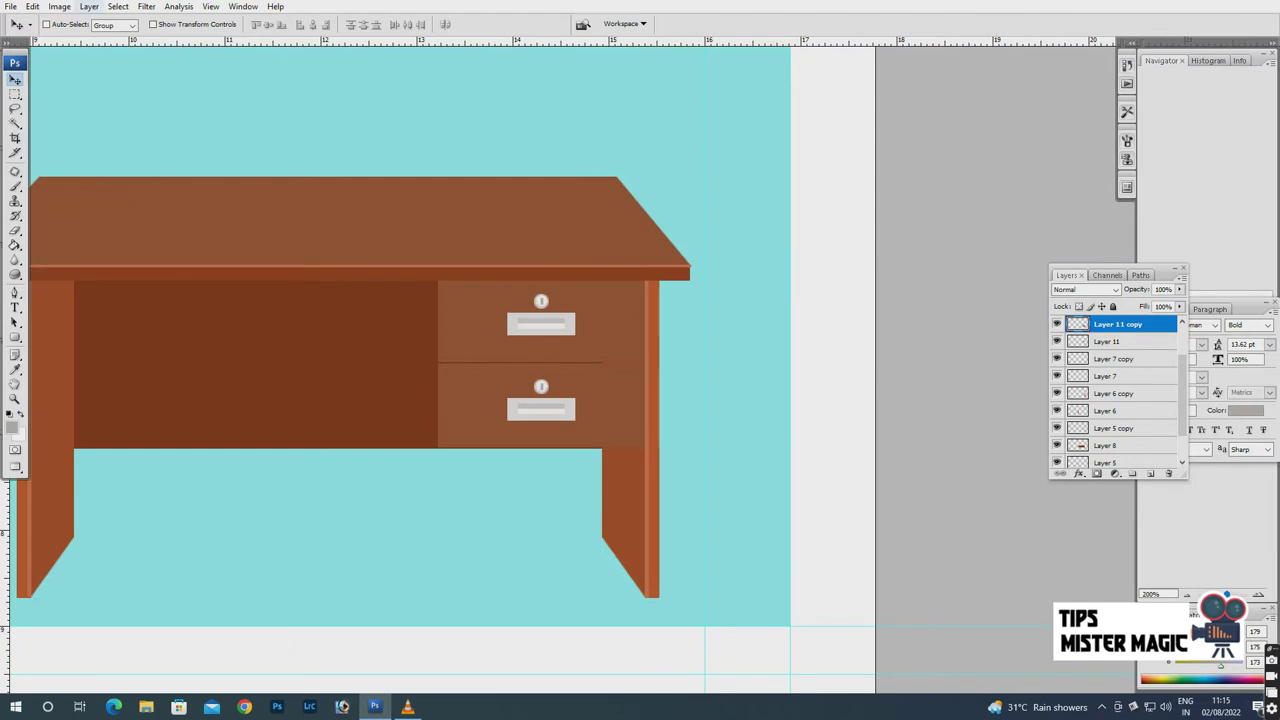
# Duplicate the drawer again and position it as the third drawer under the middle one.
pyautogui.click(89, 6)
pyautogui.moveTo(150, 21)
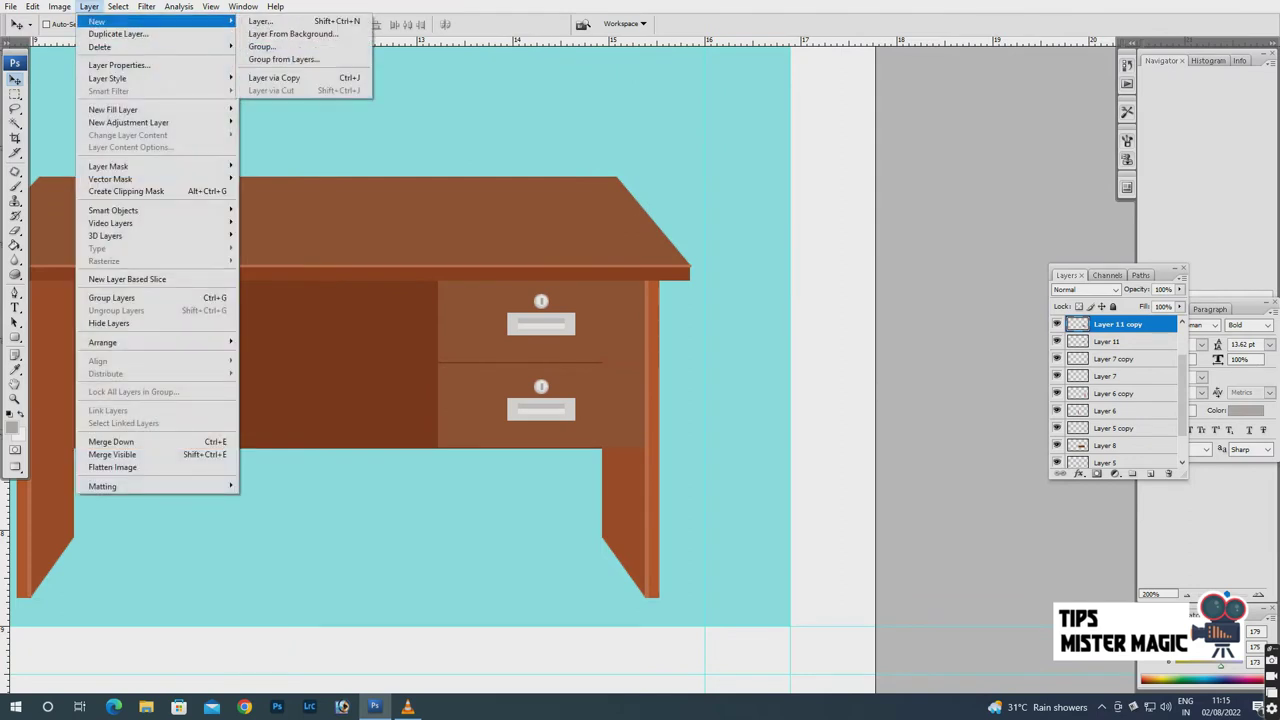
pyautogui.click(274, 77)
pyautogui.hotkey('shift', 'Down')
pyautogui.hotkey('shift', 'Down')
pyautogui.hotkey('shift', 'Down')
pyautogui.hotkey('shift', 'Down')
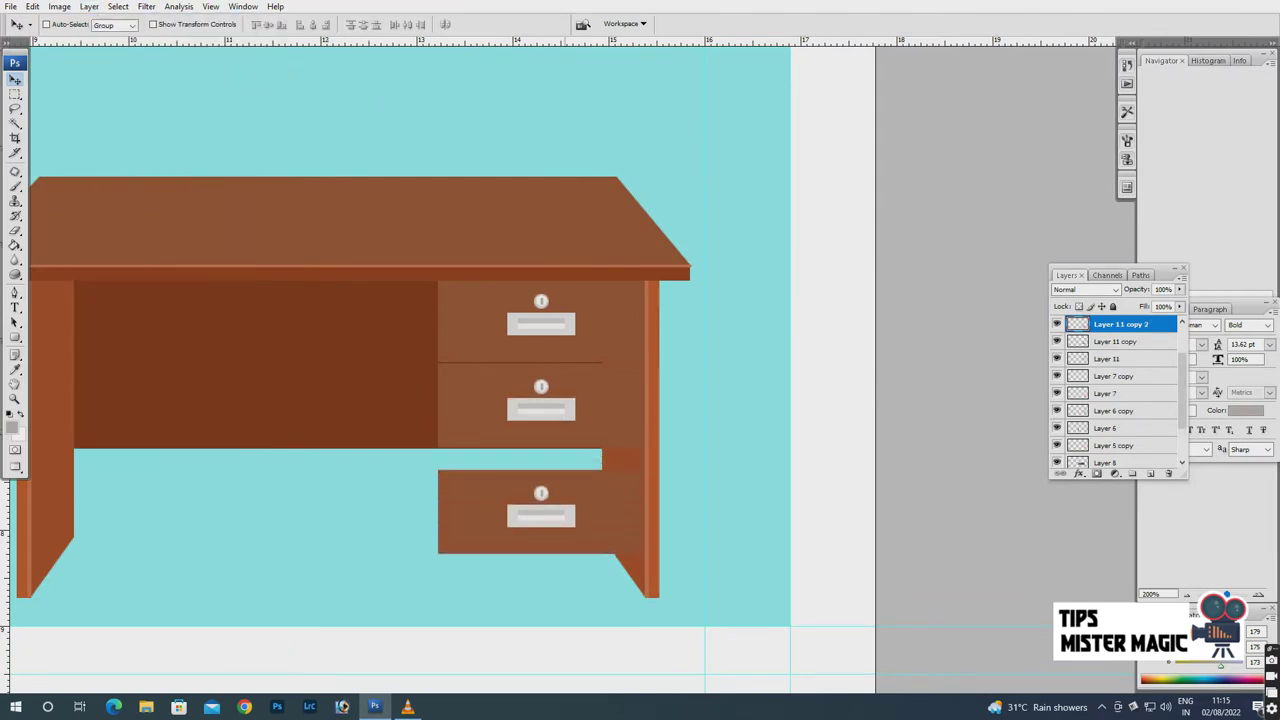
pyautogui.hotkey('shift', 'Up')
pyautogui.press('Down')
pyautogui.press('Down')
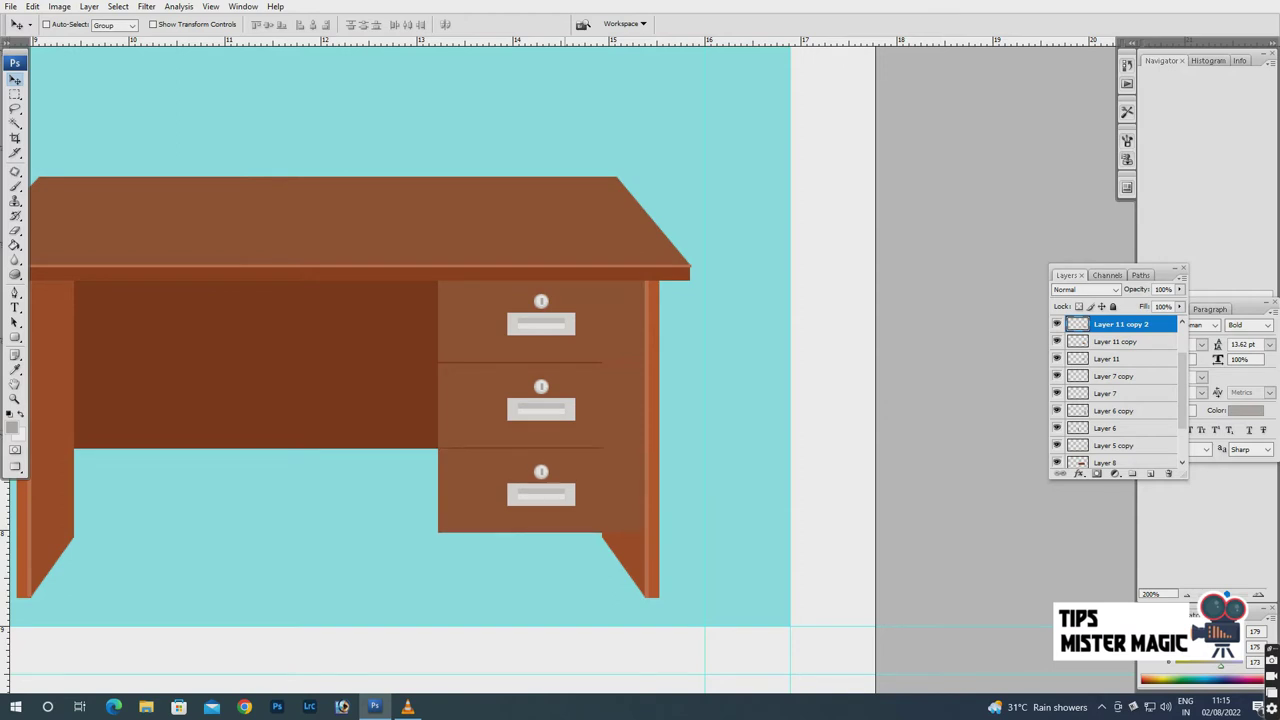
# Zoom back in on the desk and make Layer 11 the active layer.
pyautogui.hotkey('ctrl', '0')
pyautogui.hotkey('ctrl', '+')
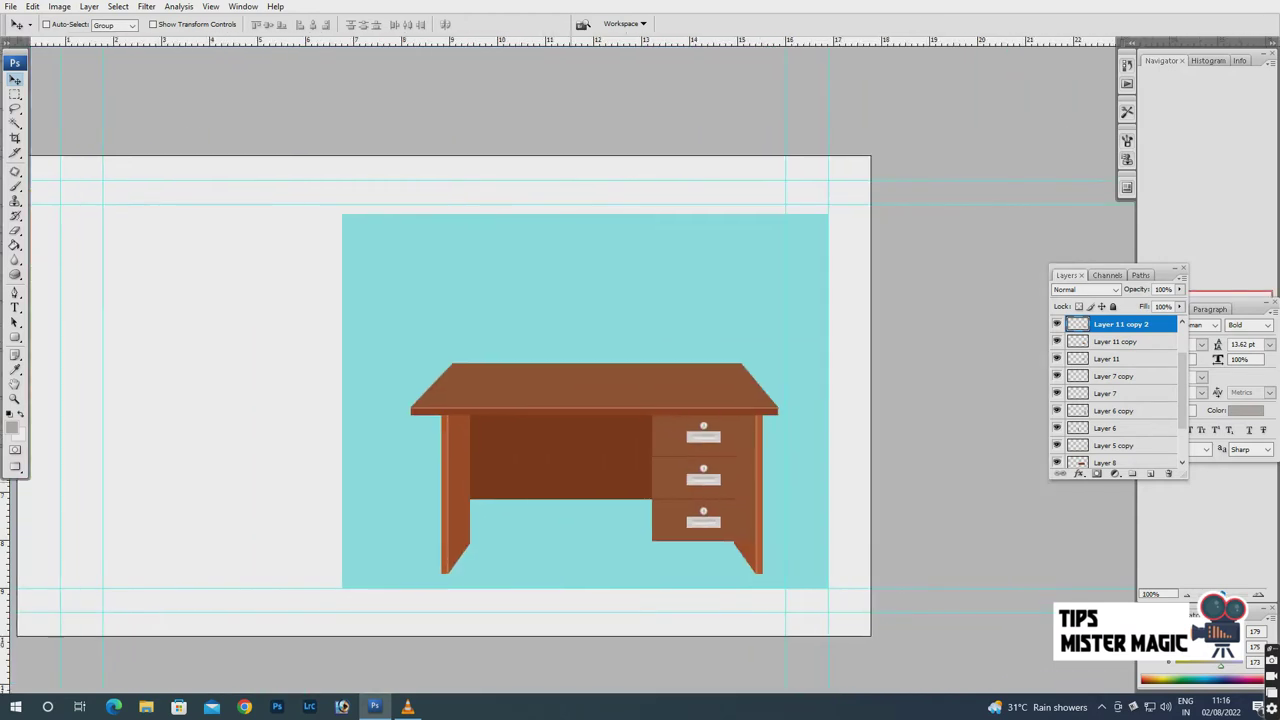
pyautogui.hotkey('ctrl', '+')
pyautogui.hotkey('ctrl', '+')
pyautogui.scroll(-1, 540, 450)
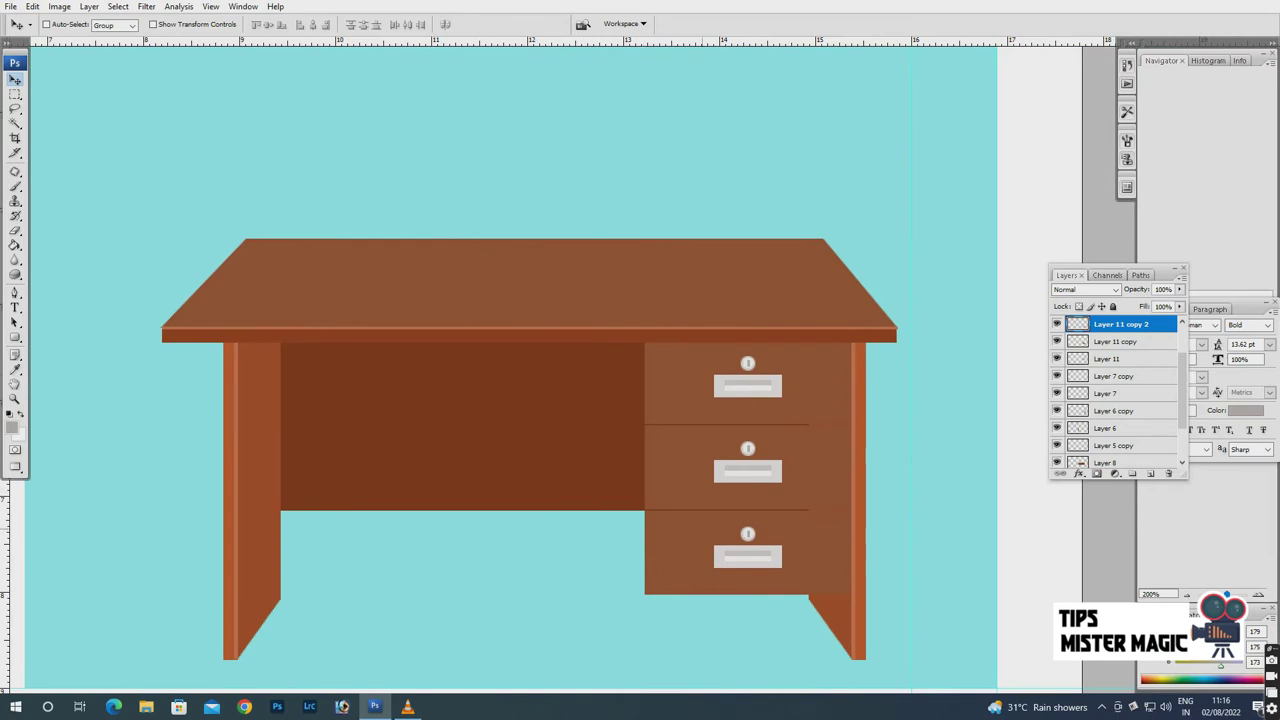
pyautogui.hotkey('alt', '[')
pyautogui.hotkey('alt', '[')
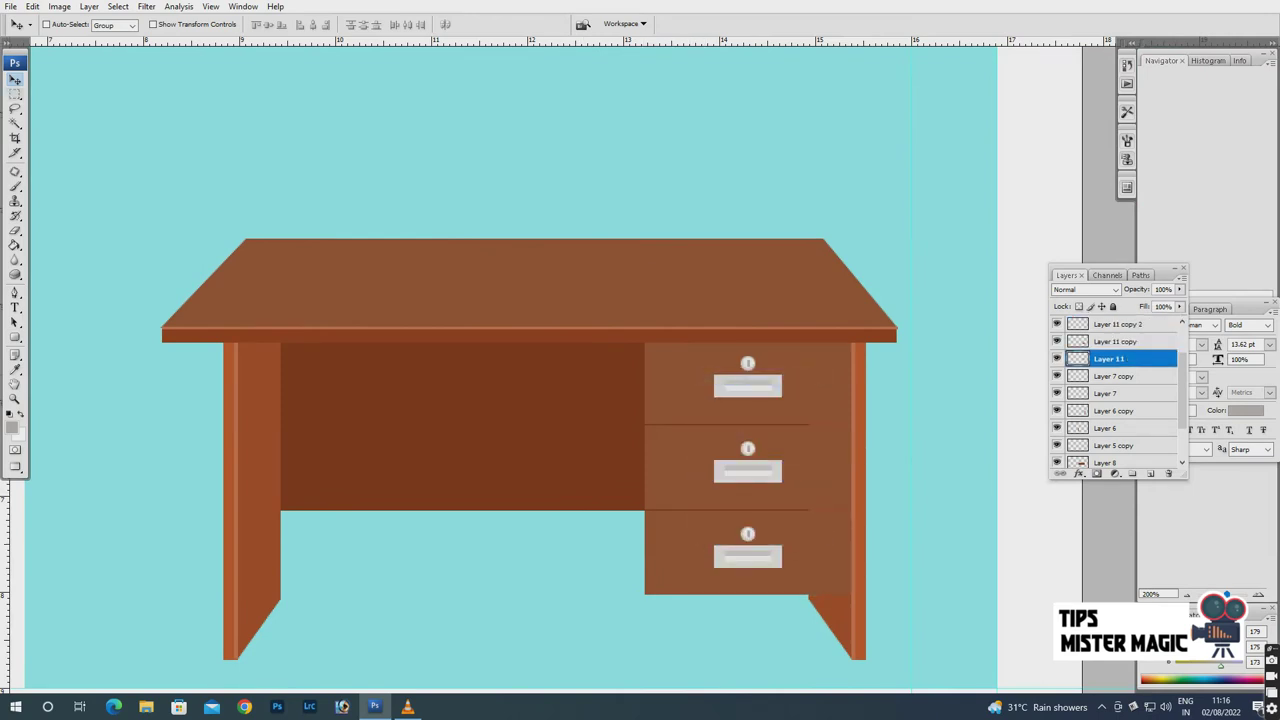
pyautogui.press('m')
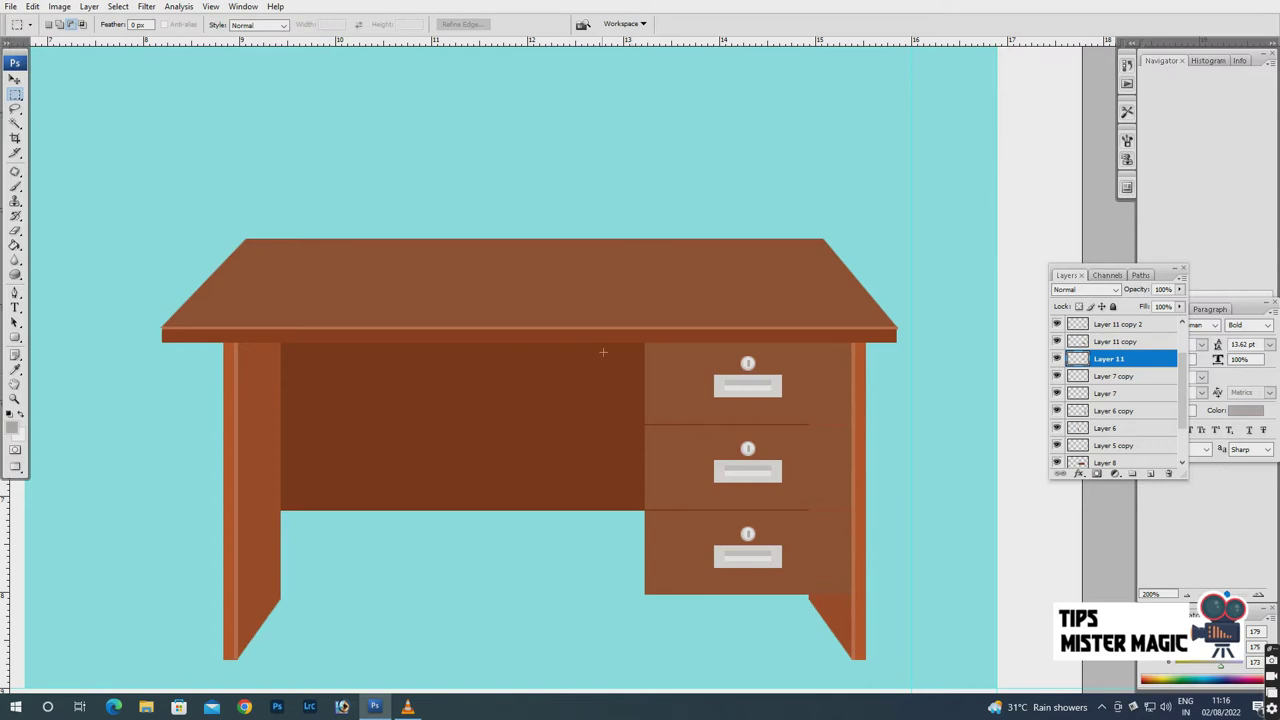
# Marquee a tall column left of the drawers and sample dark brown from the desk.
pyautogui.moveTo(641, 594); pyautogui.dragTo(645, 595)
pyautogui.click(12, 428)
pyautogui.click(450, 430)
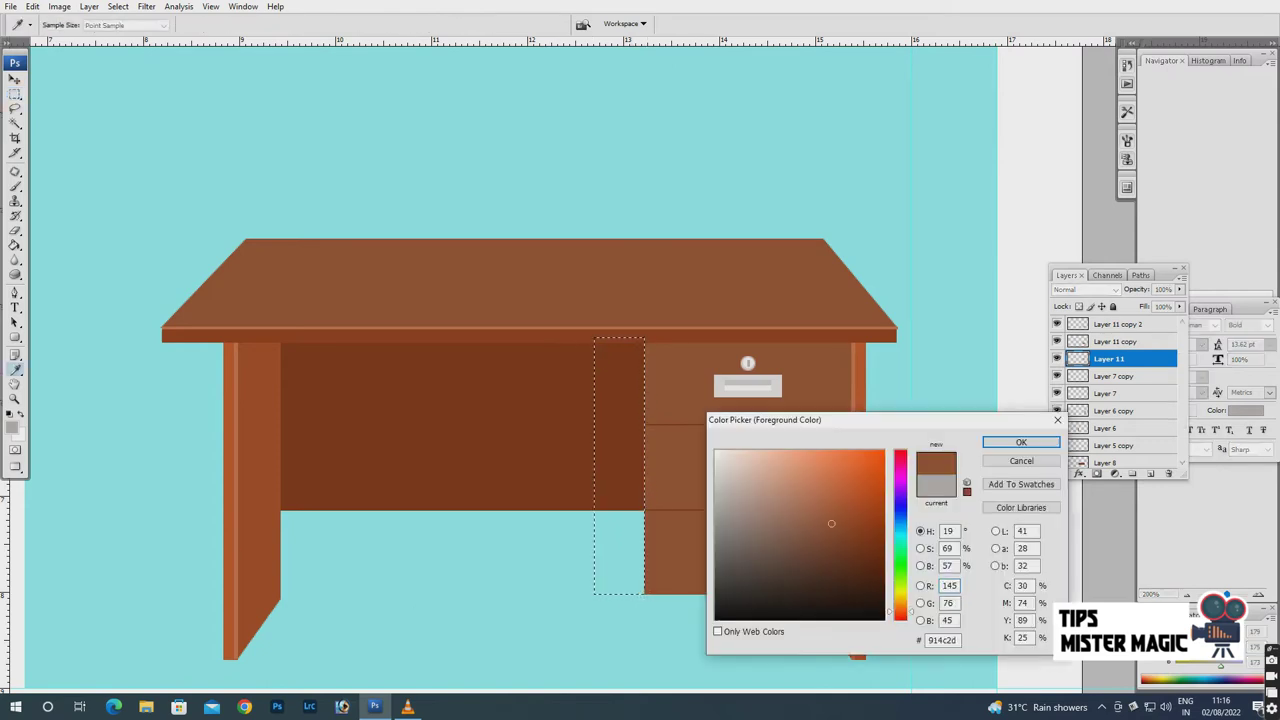
pyautogui.click(1011, 443)
pyautogui.click(1057, 358)
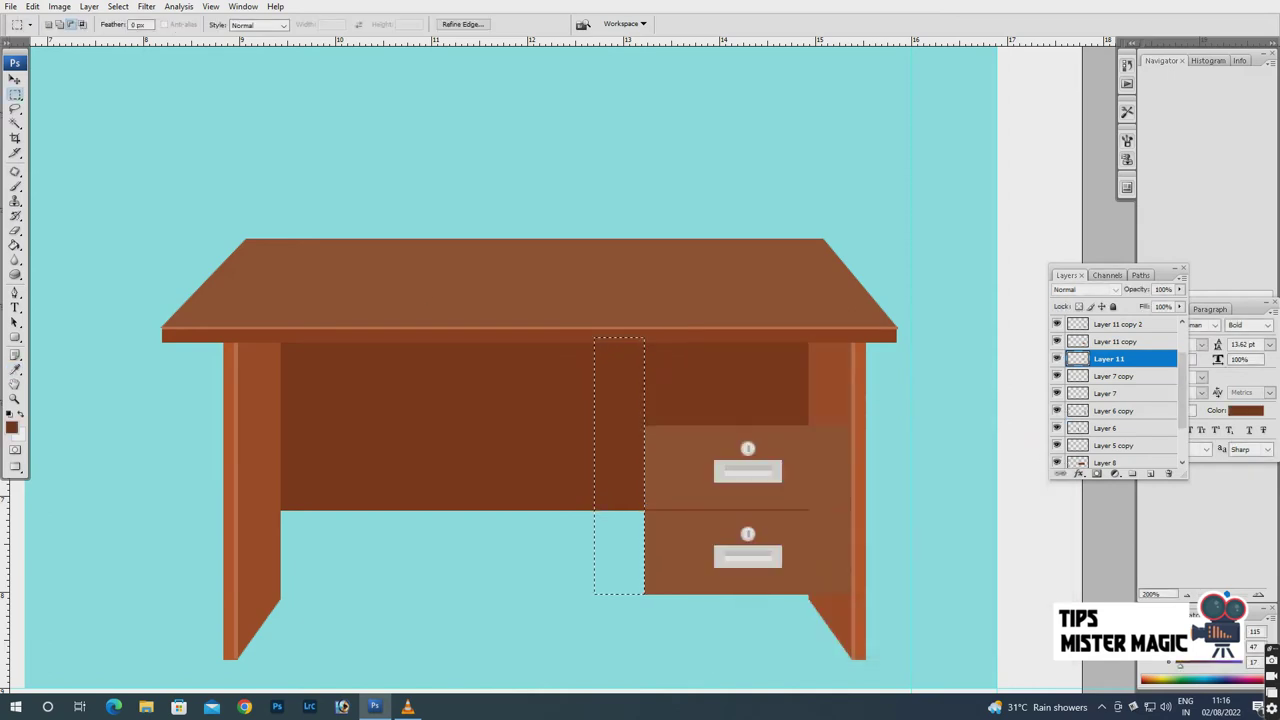
# Fill the column with dark brown on new Layer 12 and deselect.
pyautogui.hotkey('ctrl', 'shift', 'alt', 'n')
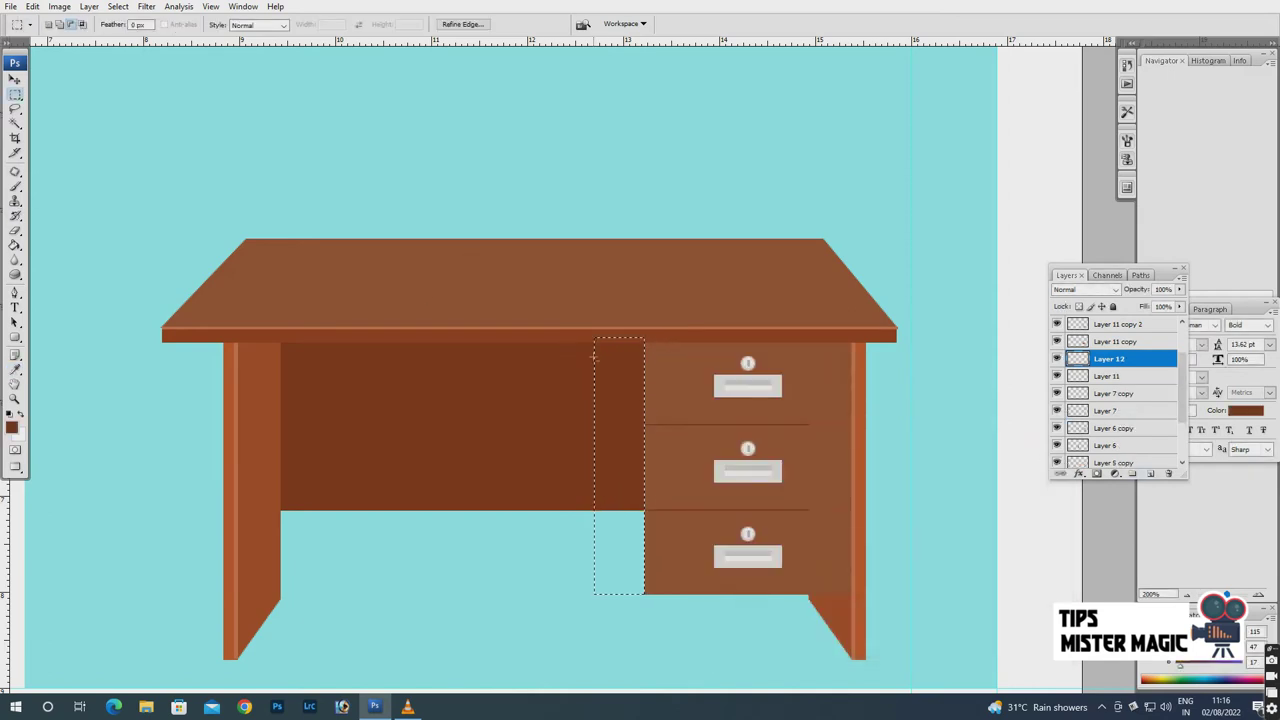
pyautogui.press('g')
pyautogui.click(619, 545)
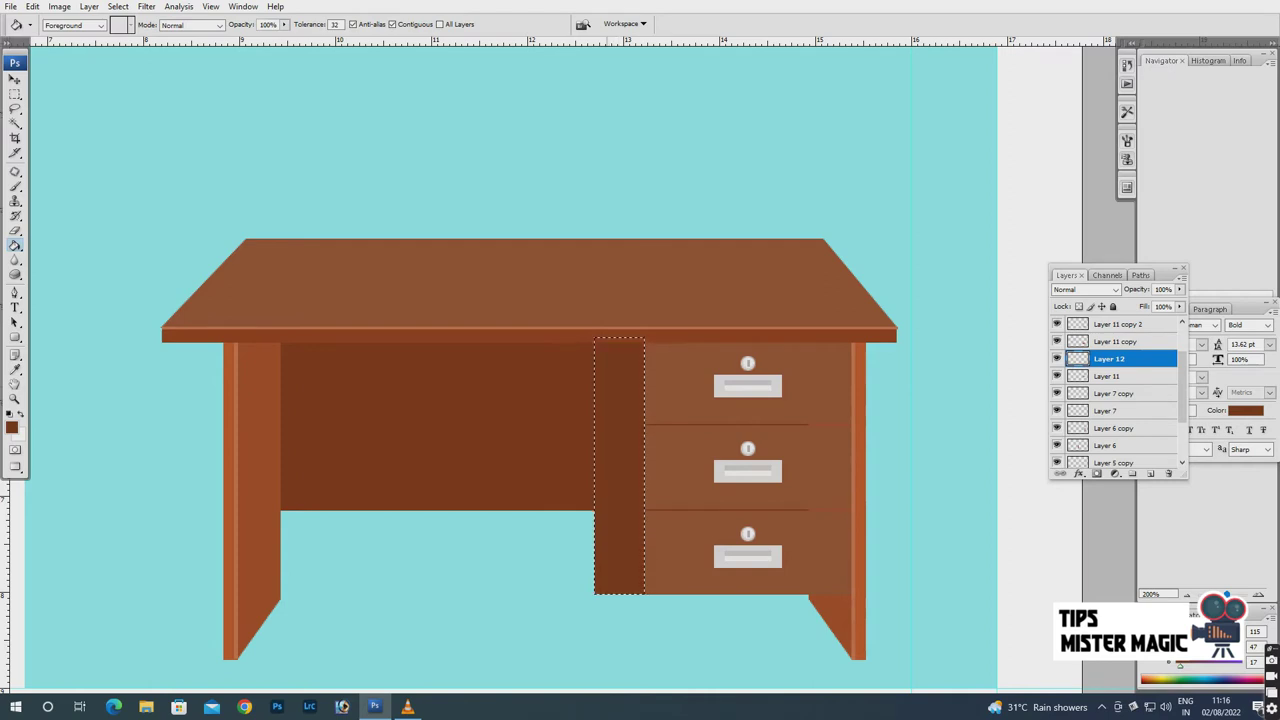
pyautogui.press('m')
pyautogui.rightClick(600, 370)
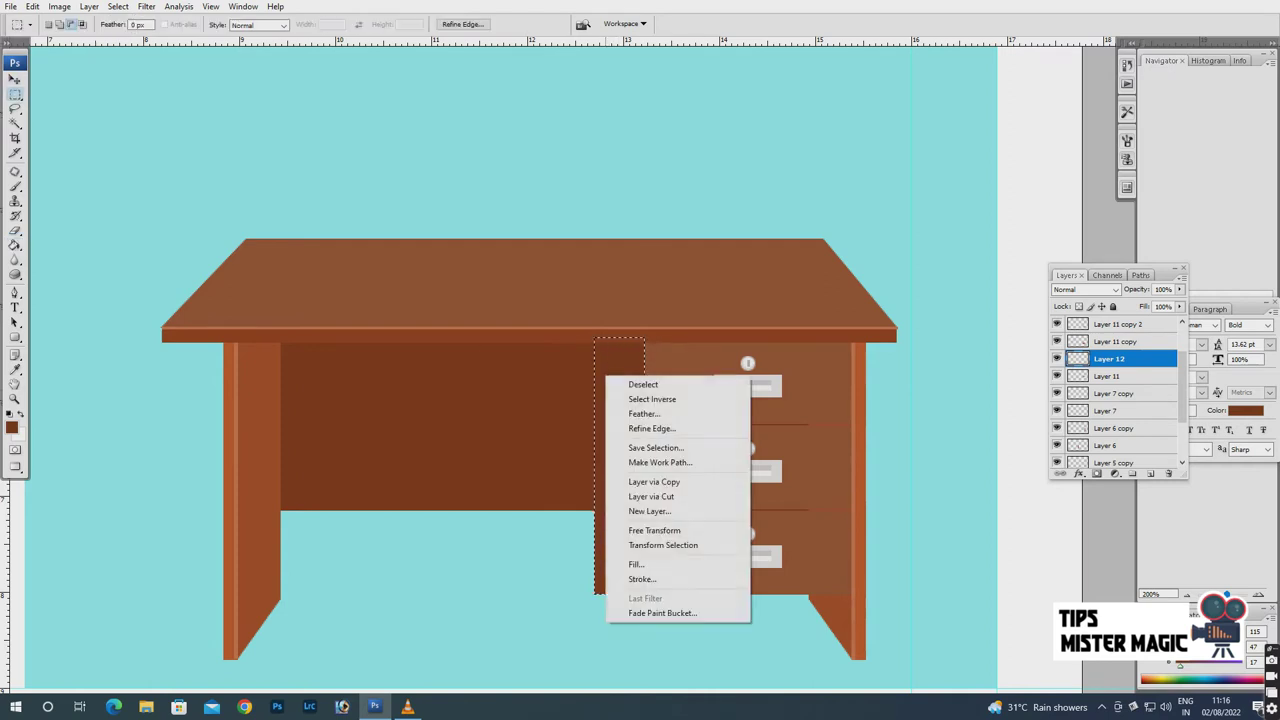
pyautogui.click(640, 384)
# Distort the dark panel: raise its bottom-left corner and pull its left side inward.
pyautogui.press('v')
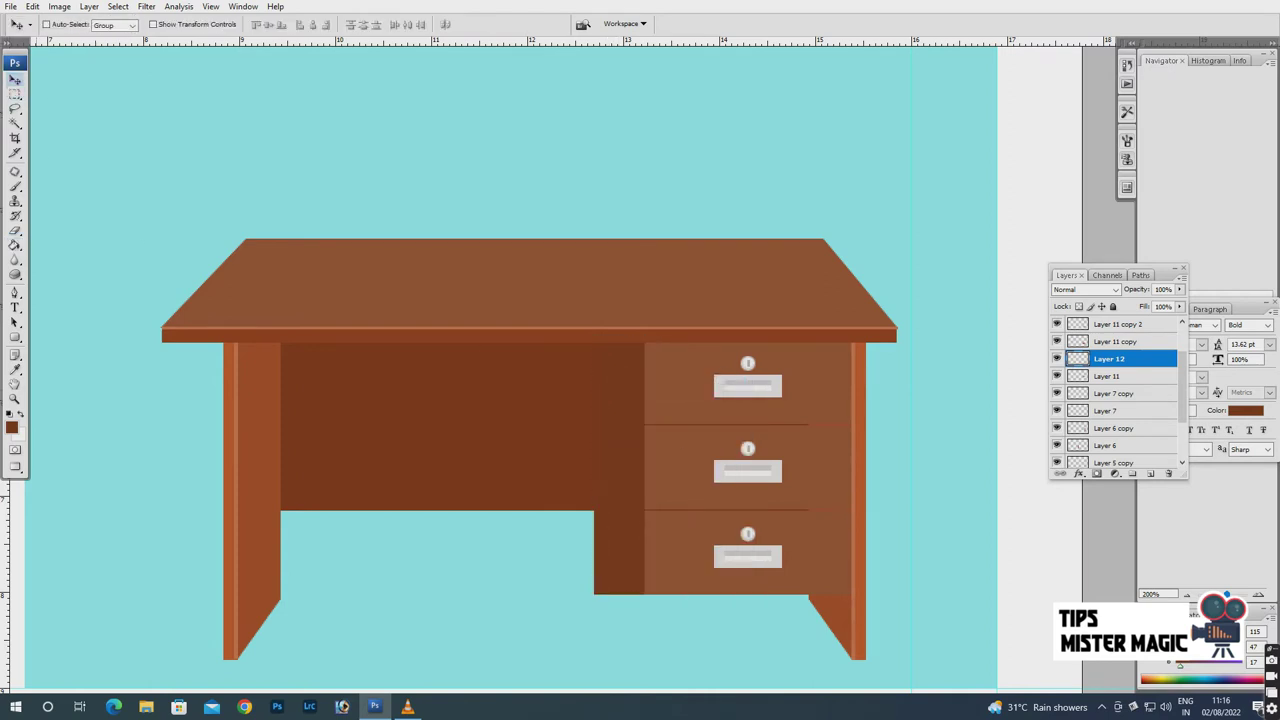
pyautogui.click(59, 6)
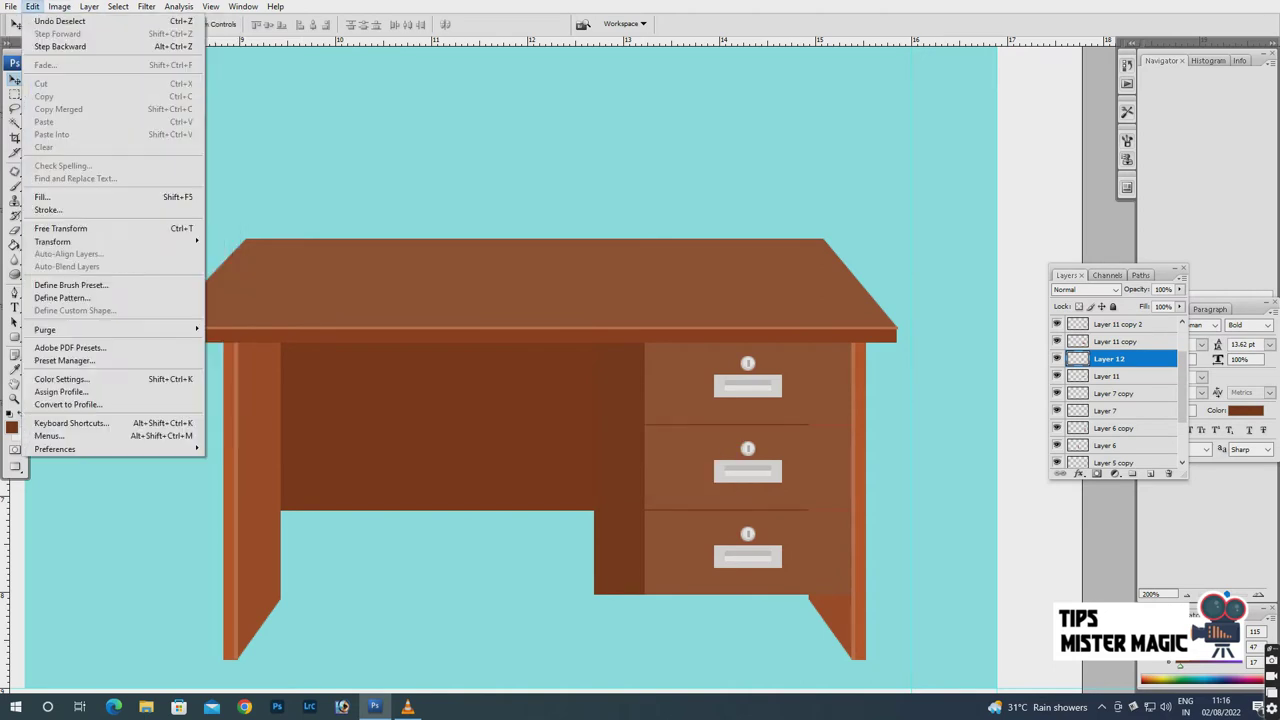
pyautogui.click(60, 228)
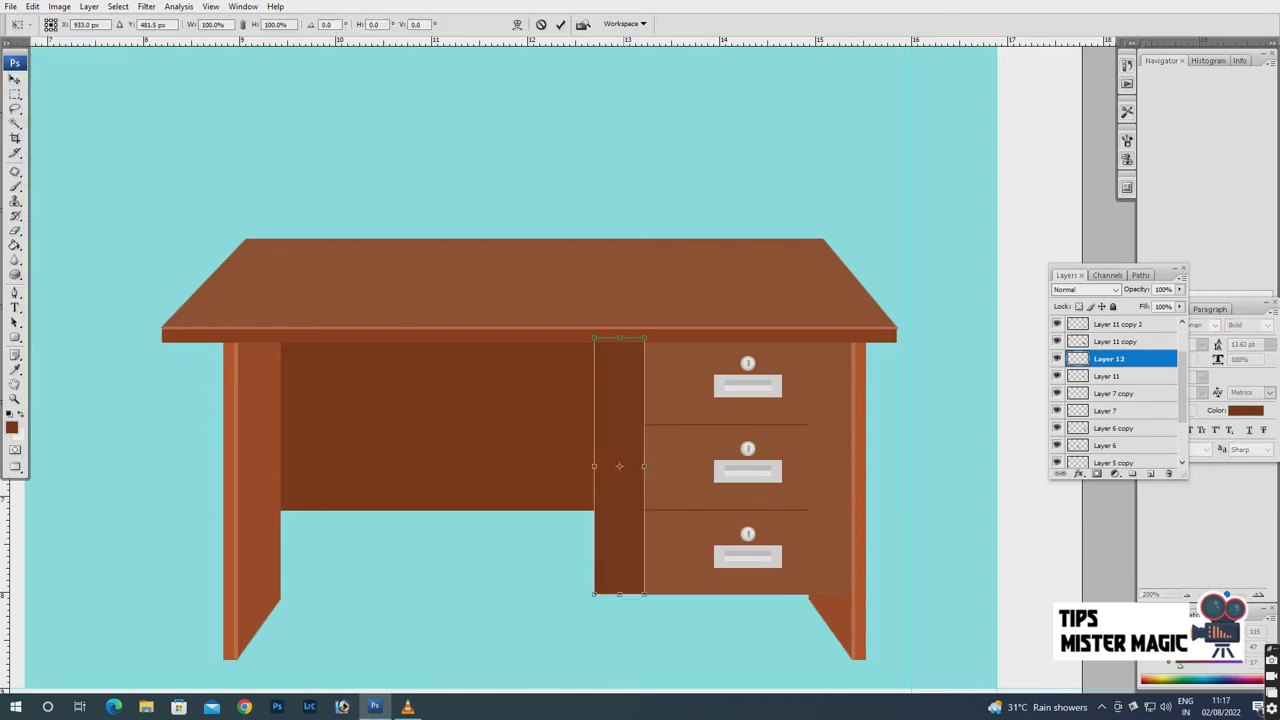
pyautogui.rightClick(622, 427)
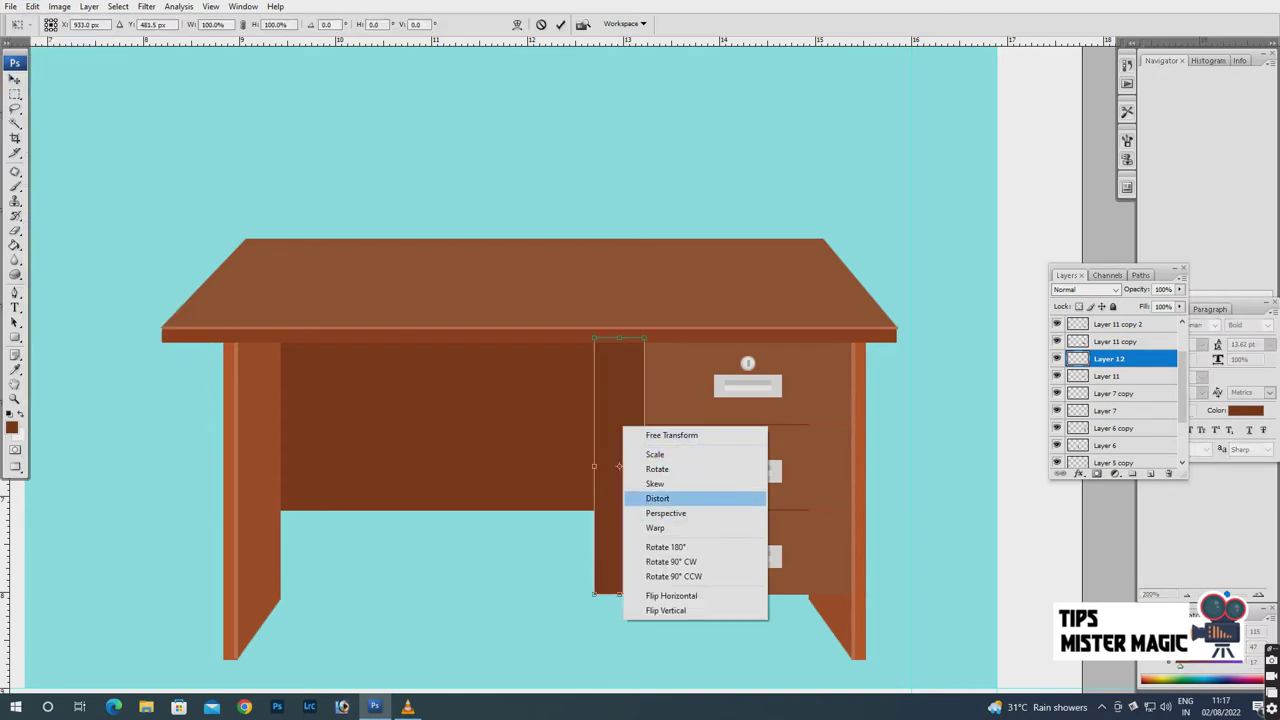
pyautogui.click(657, 498)
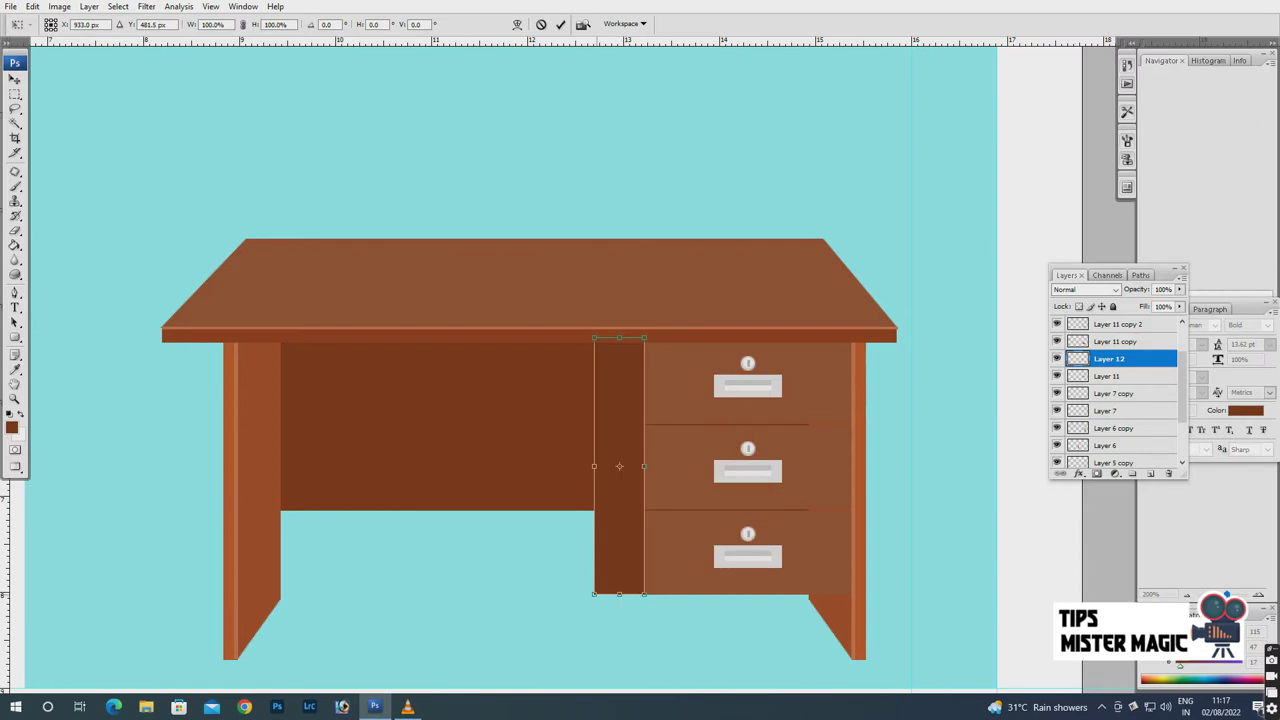
pyautogui.moveTo(594, 594); pyautogui.dragTo(594, 565)
pyautogui.moveTo(594, 451); pyautogui.dragTo(622, 452)
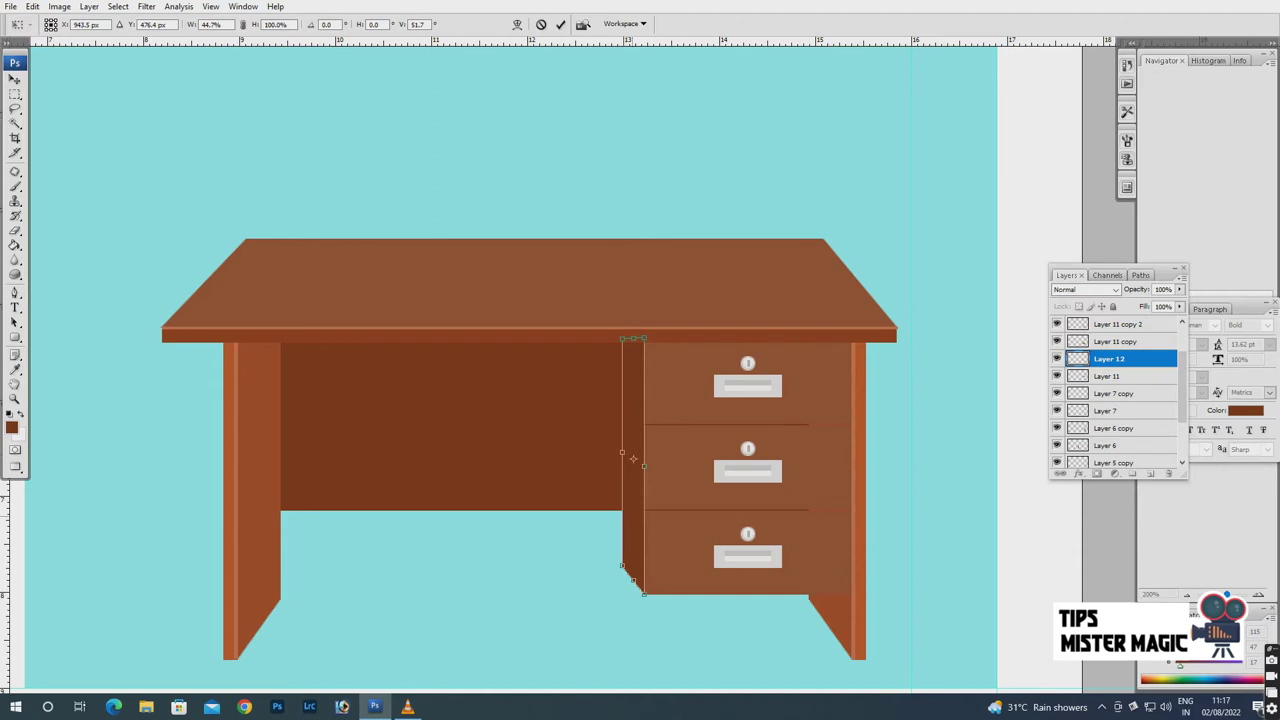
pyautogui.press('Return')
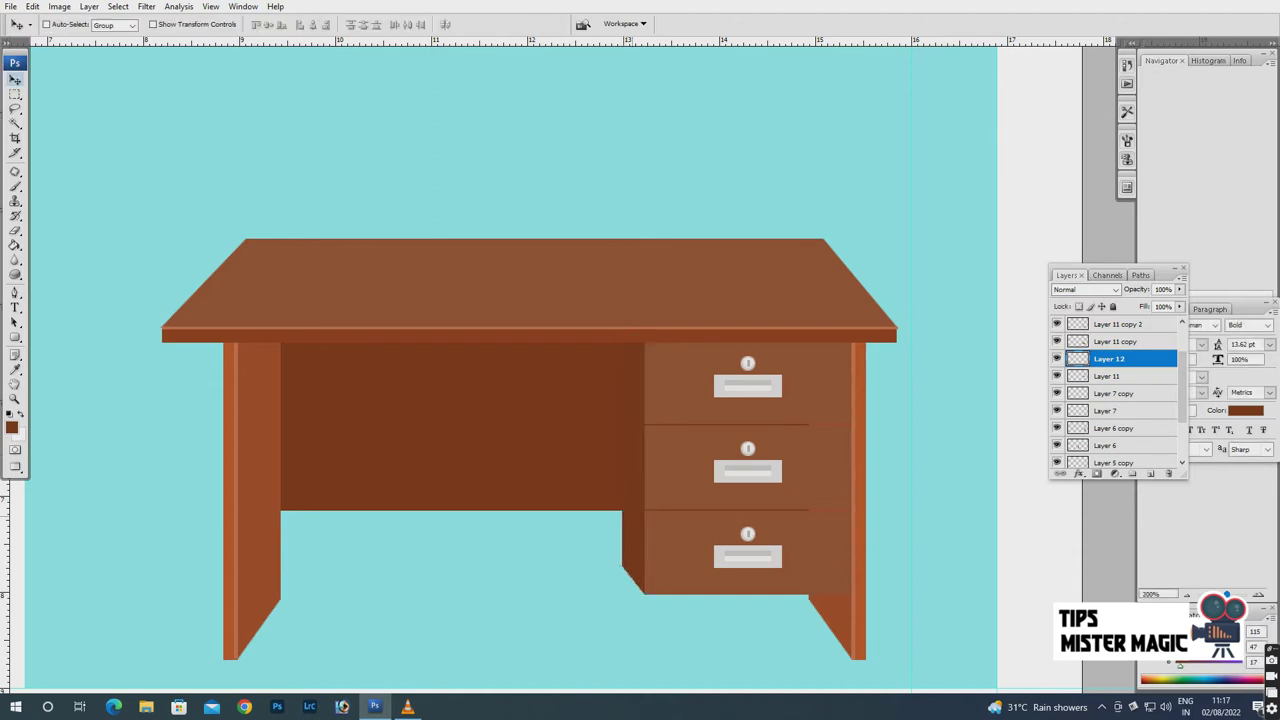
# Zoom in on the drawers and add a new layer above Layer 4.
pyautogui.hotkey('ctrl', '+')
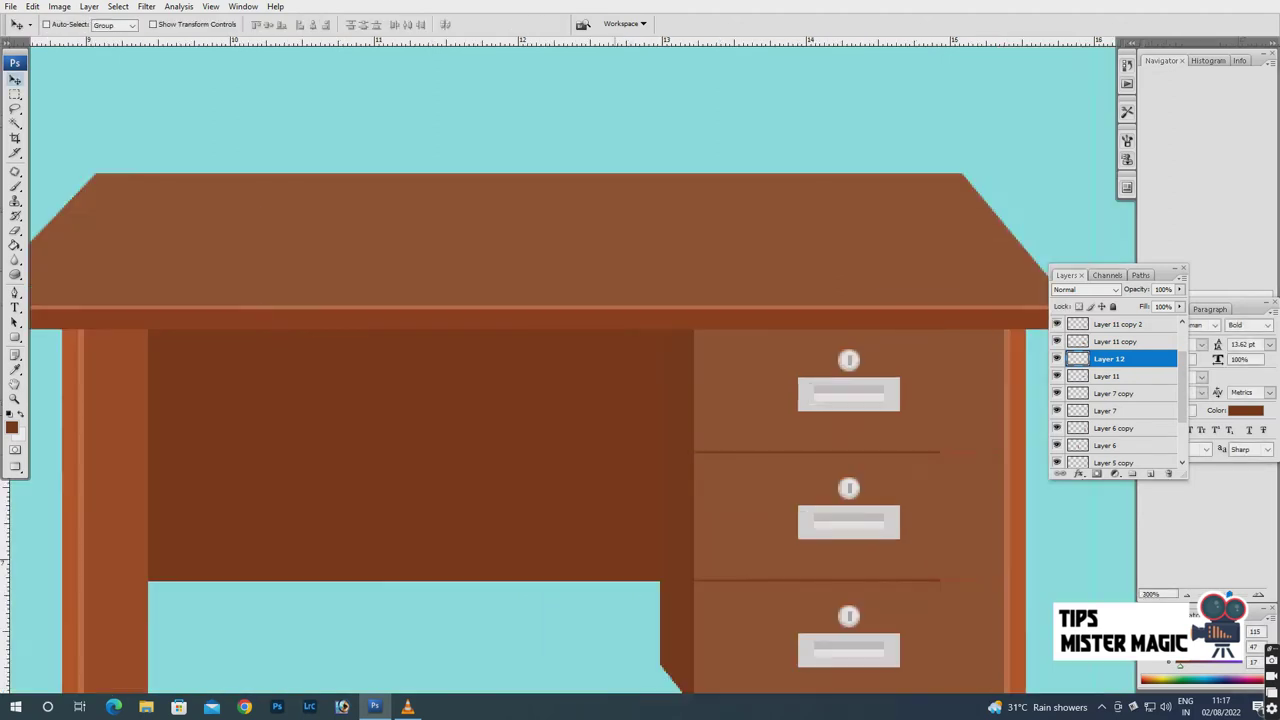
pyautogui.click(1057, 358)
pyautogui.scroll(3, 1115, 390)
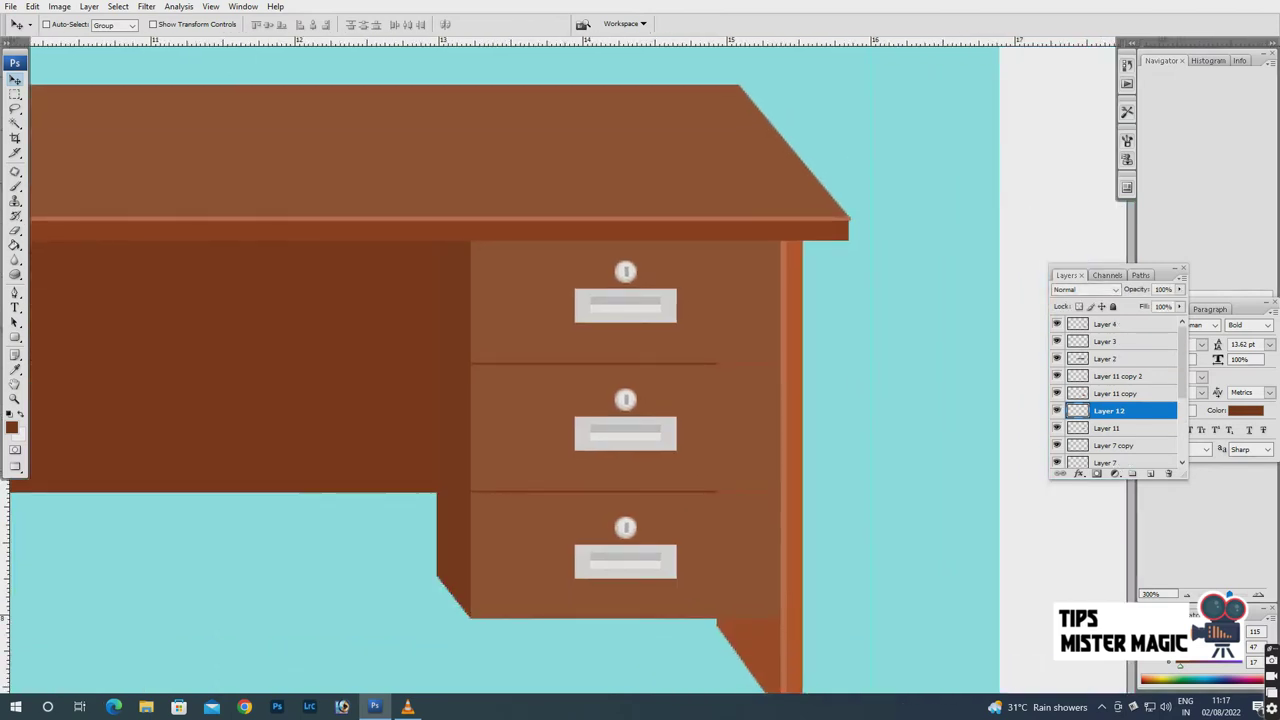
pyautogui.click(1110, 324)
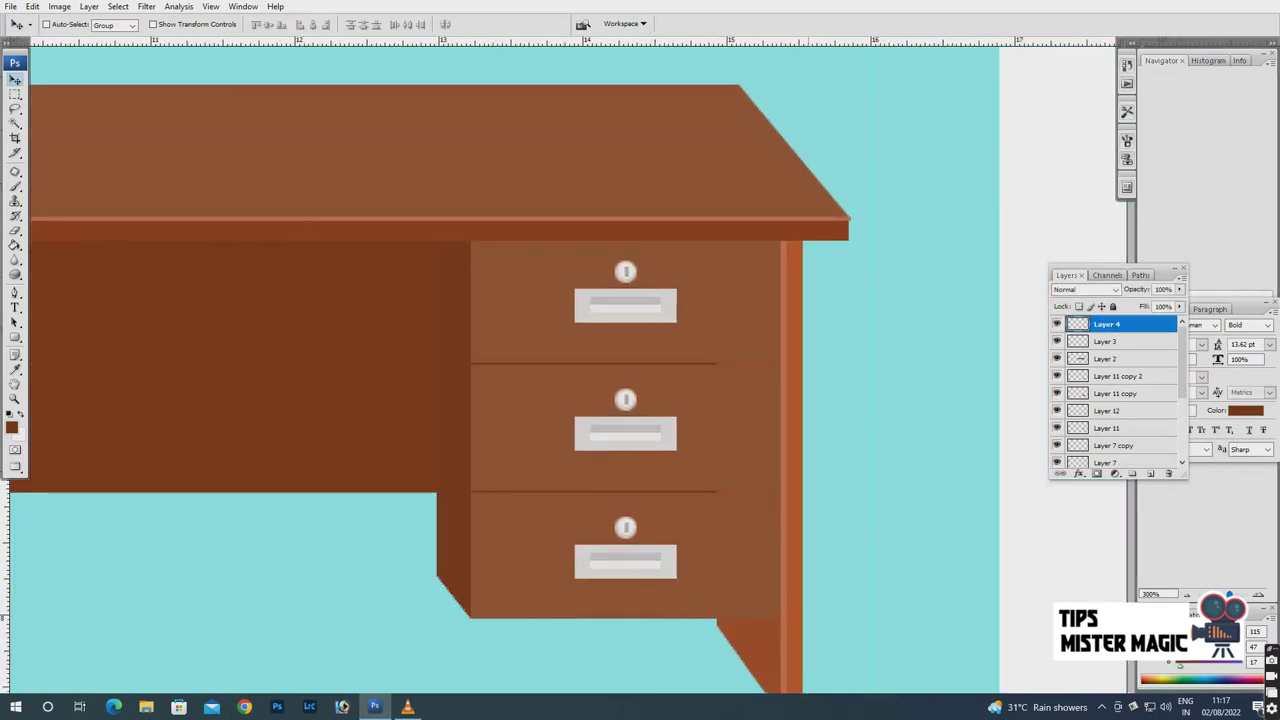
pyautogui.press('m')
pyautogui.hotkey('ctrl', 'shift', 'alt', 'n')
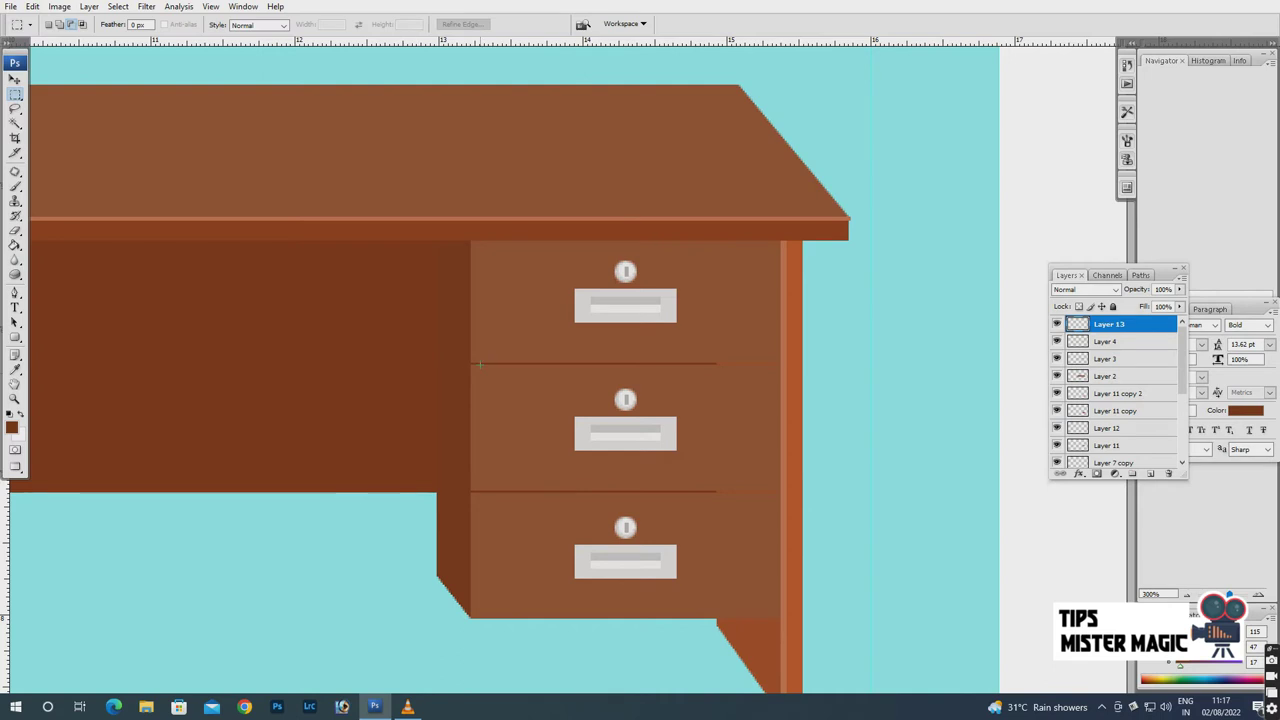
# Fill a thin strip along the top drawer seam with light orange and deselect.
pyautogui.moveTo(474, 364); pyautogui.dragTo(778, 366)
pyautogui.click(11, 427)
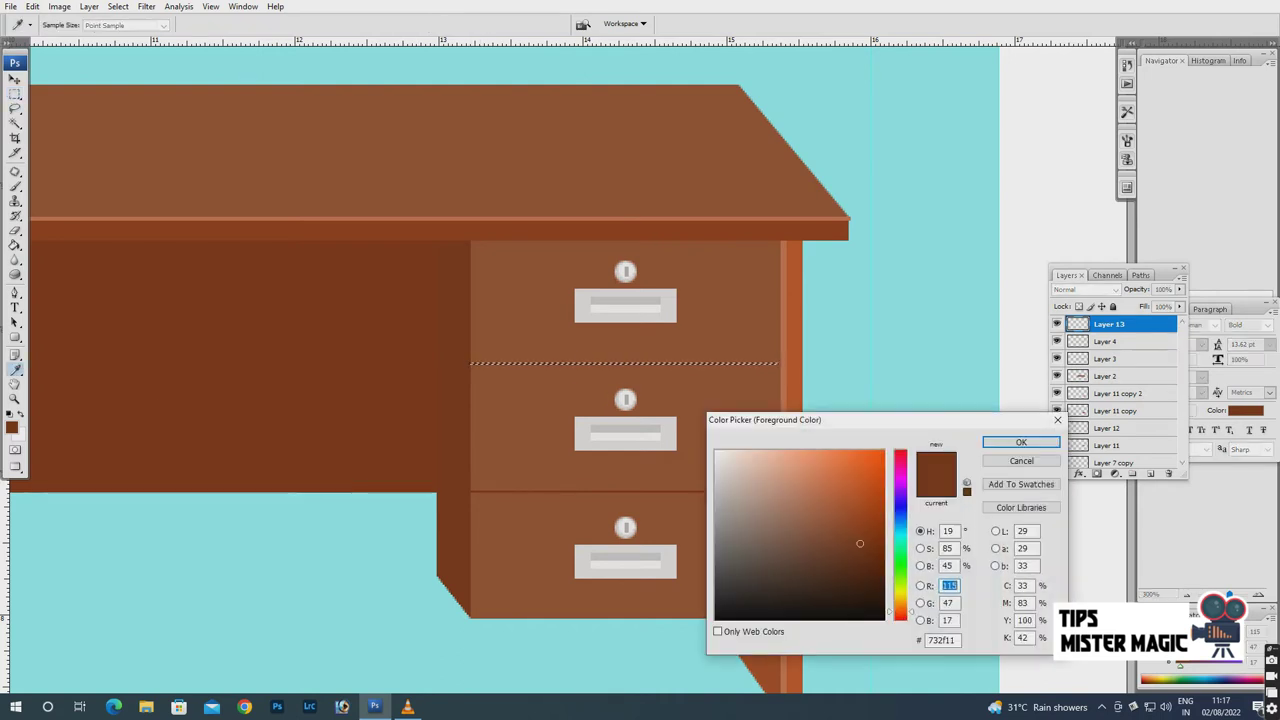
pyautogui.click(1020, 442)
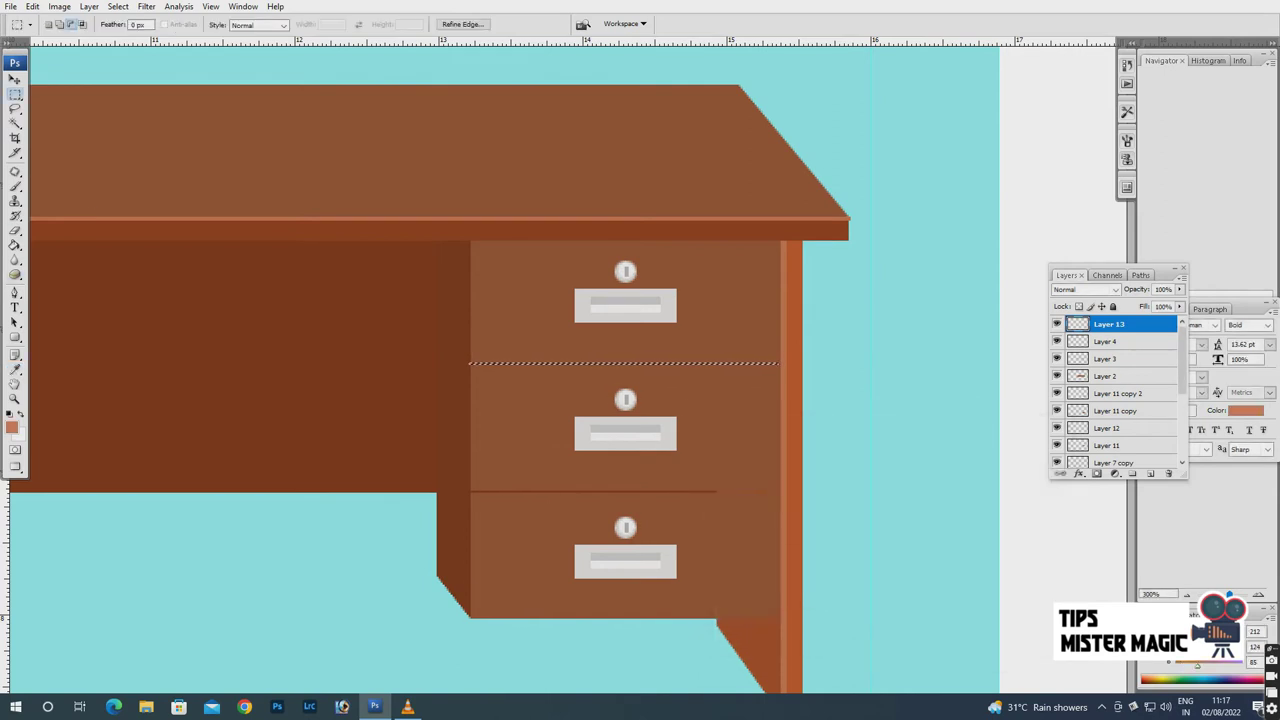
pyautogui.press('g')
pyautogui.press('m')
pyautogui.hotkey('alt', 'BackSpace')
pyautogui.hotkey('ctrl', 'd')
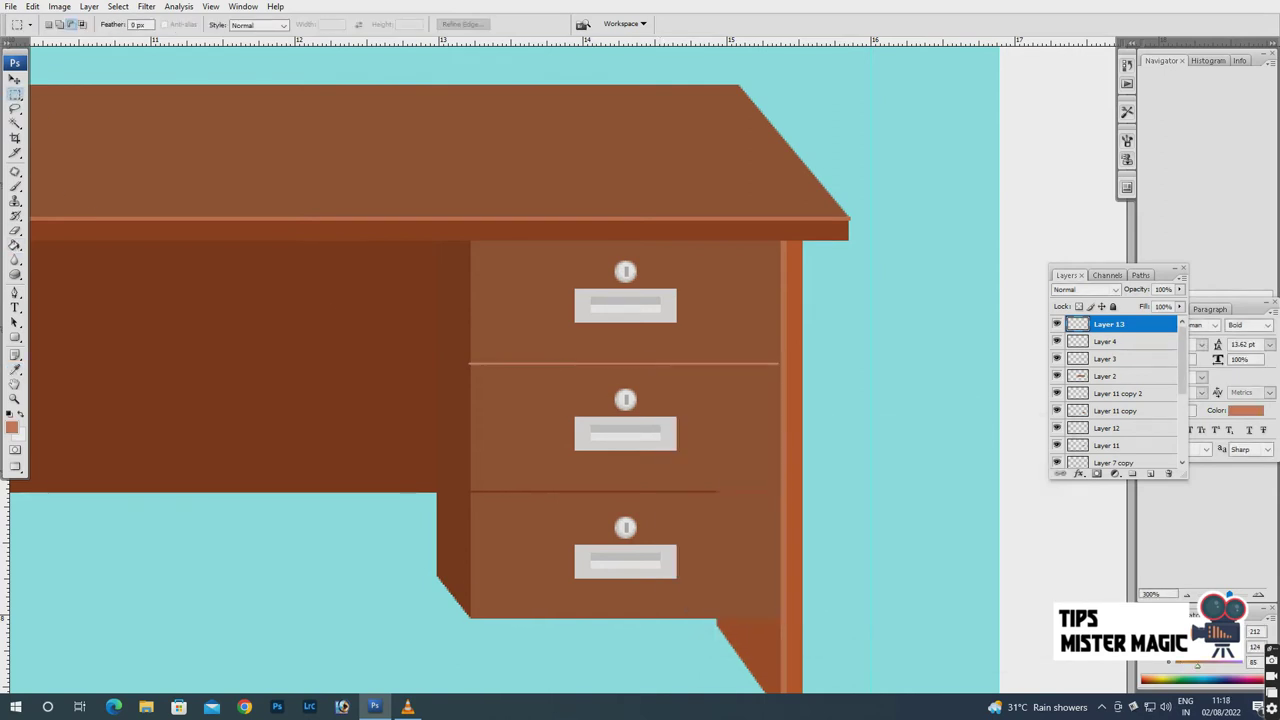
pyautogui.press('v')
# Copy the divider line to a new layer and move it to the lower drawer seam.
pyautogui.hotkey('ctrl', '+')
pyautogui.hotkey('ctrl', '+')
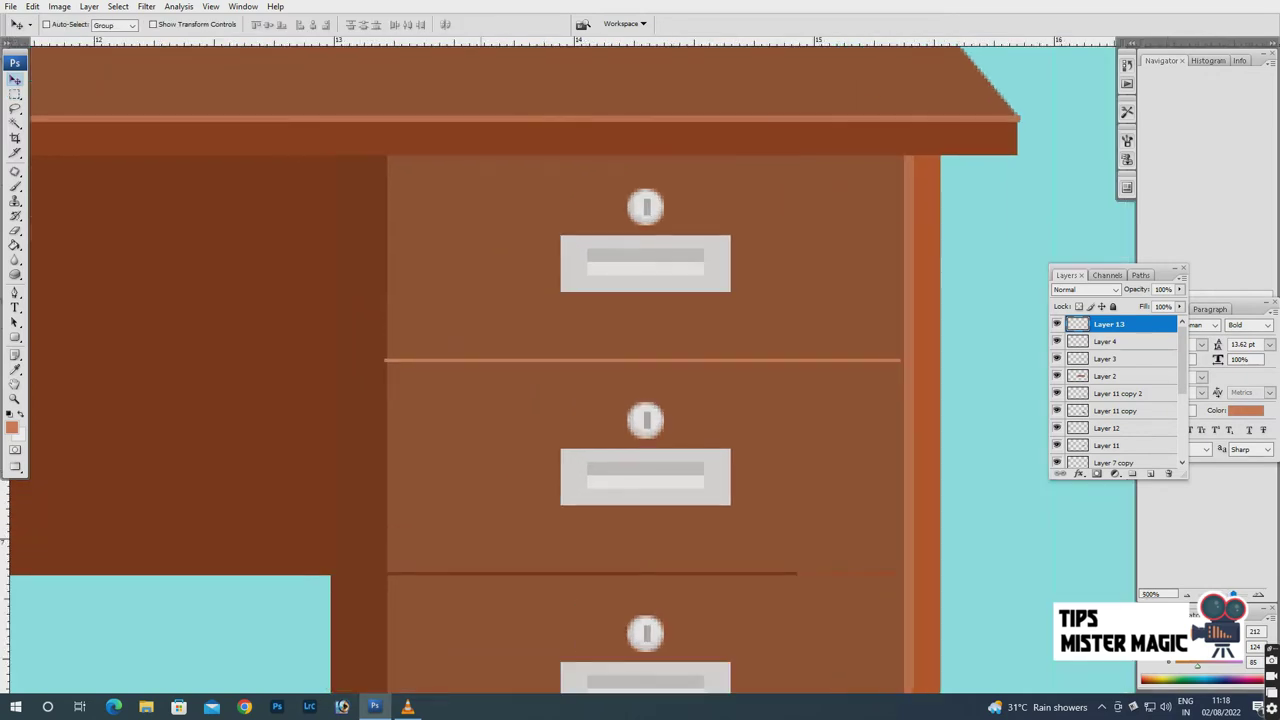
pyautogui.scroll(-3, 600, 400)
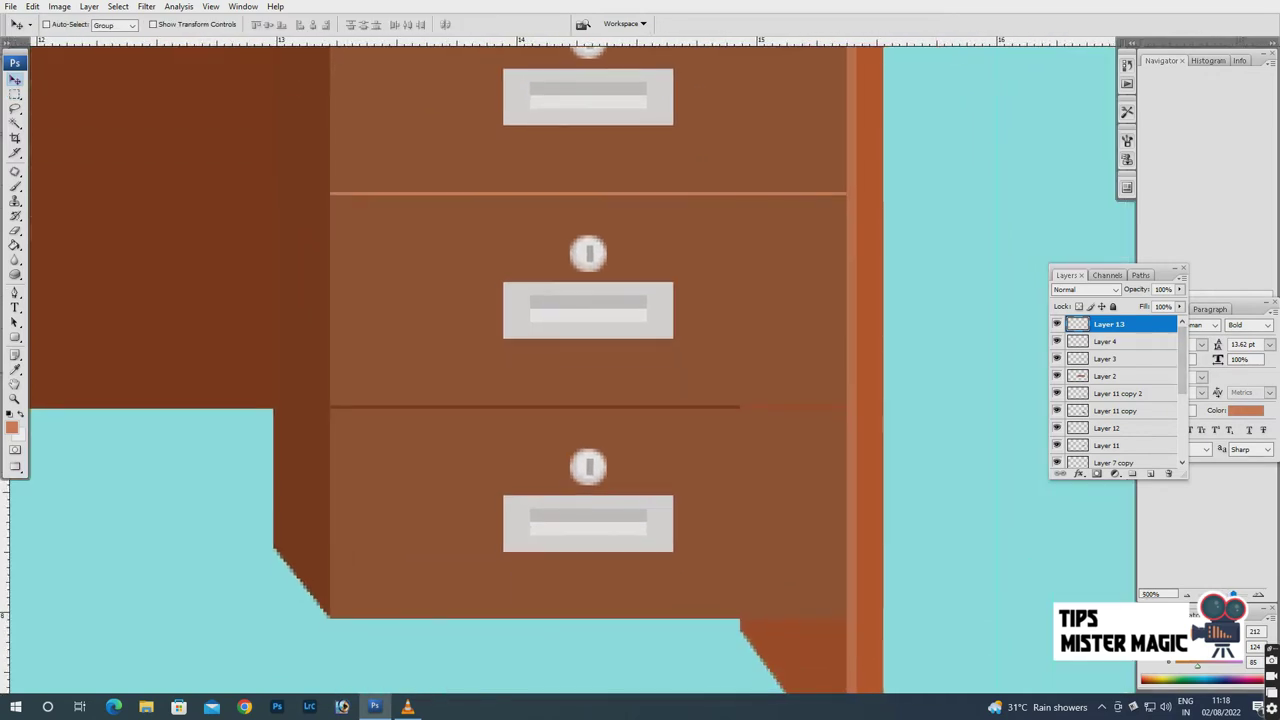
pyautogui.click(89, 6)
pyautogui.click(285, 77)
pyautogui.moveTo(590, 200); pyautogui.dragTo(590, 413)
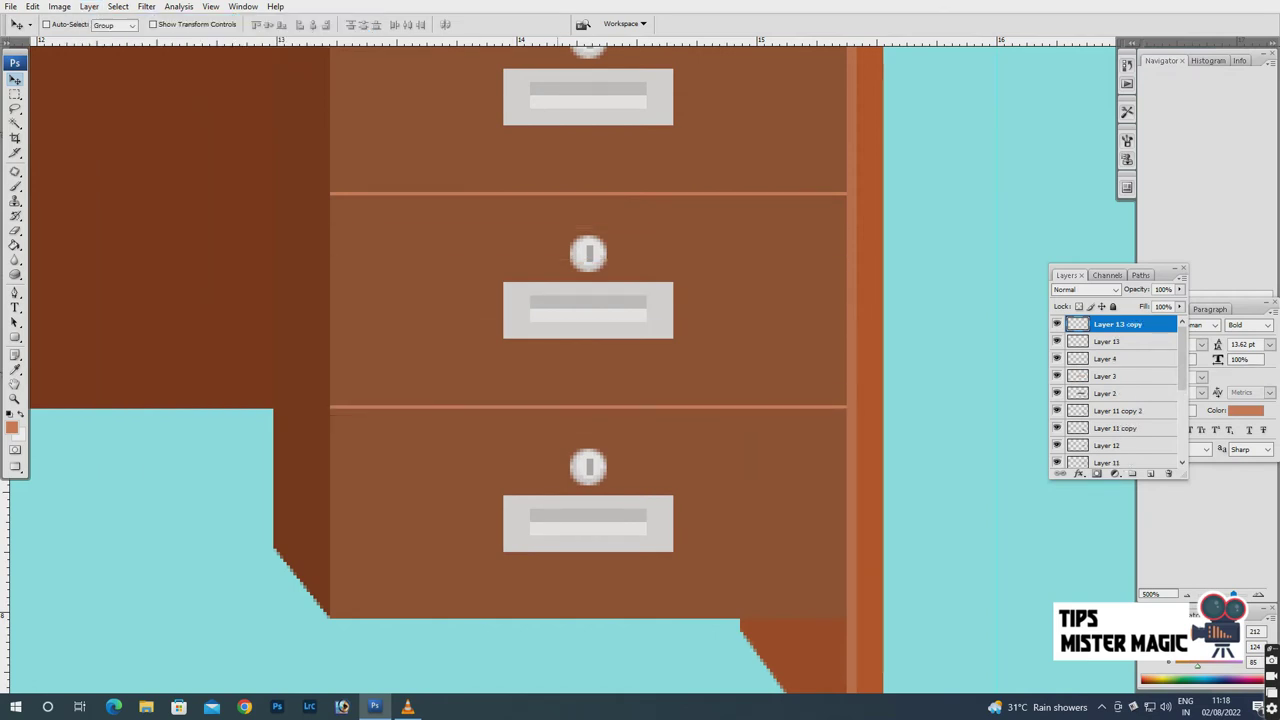
pyautogui.hotkey('ctrl', '-')
pyautogui.hotkey('ctrl', '-')
pyautogui.hotkey('ctrl', '-')
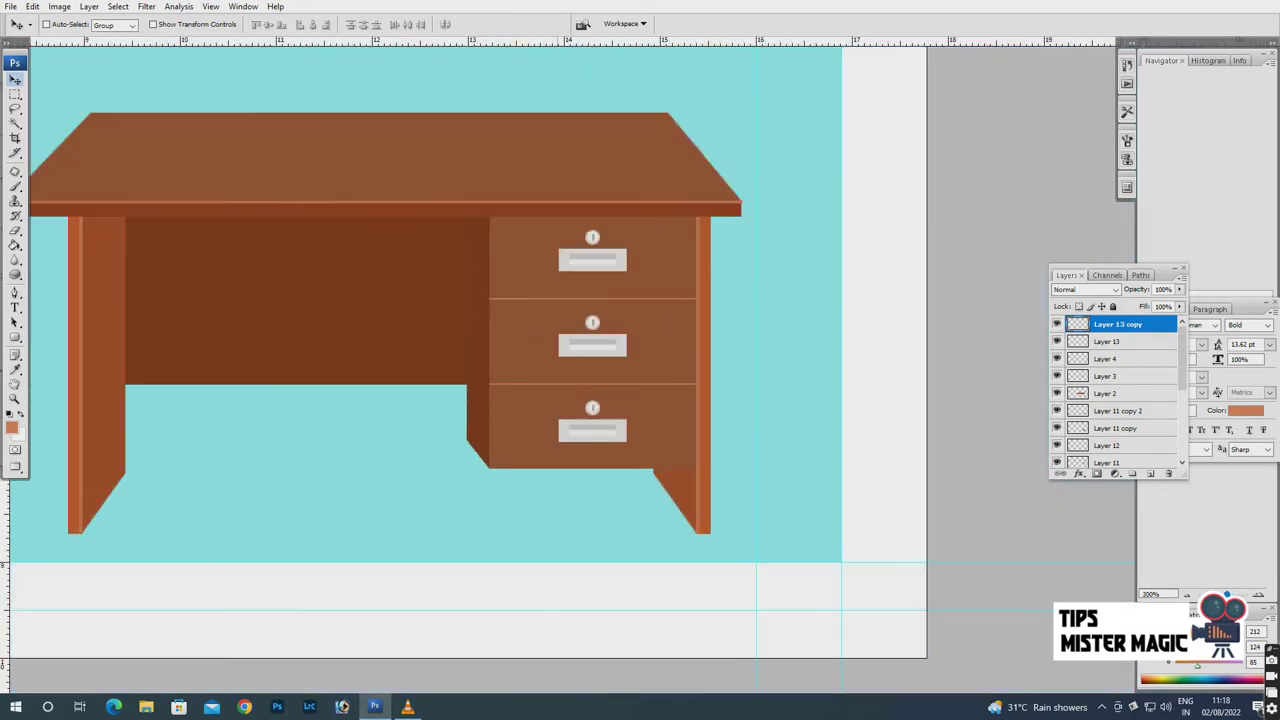
pyautogui.hotkey('ctrl', '+')
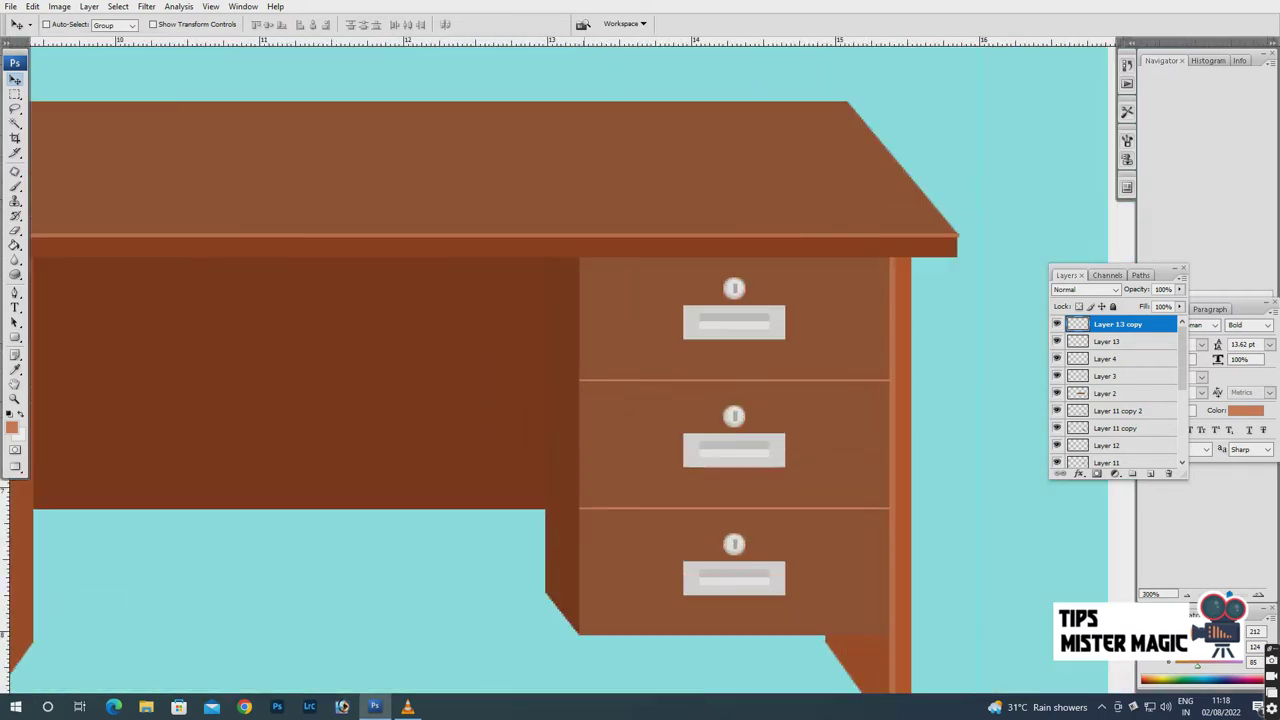
# On new Layer 14, fill a thin strip down the drawers' right edge with very dark brown.
pyautogui.press('m')
pyautogui.click(1150, 473)
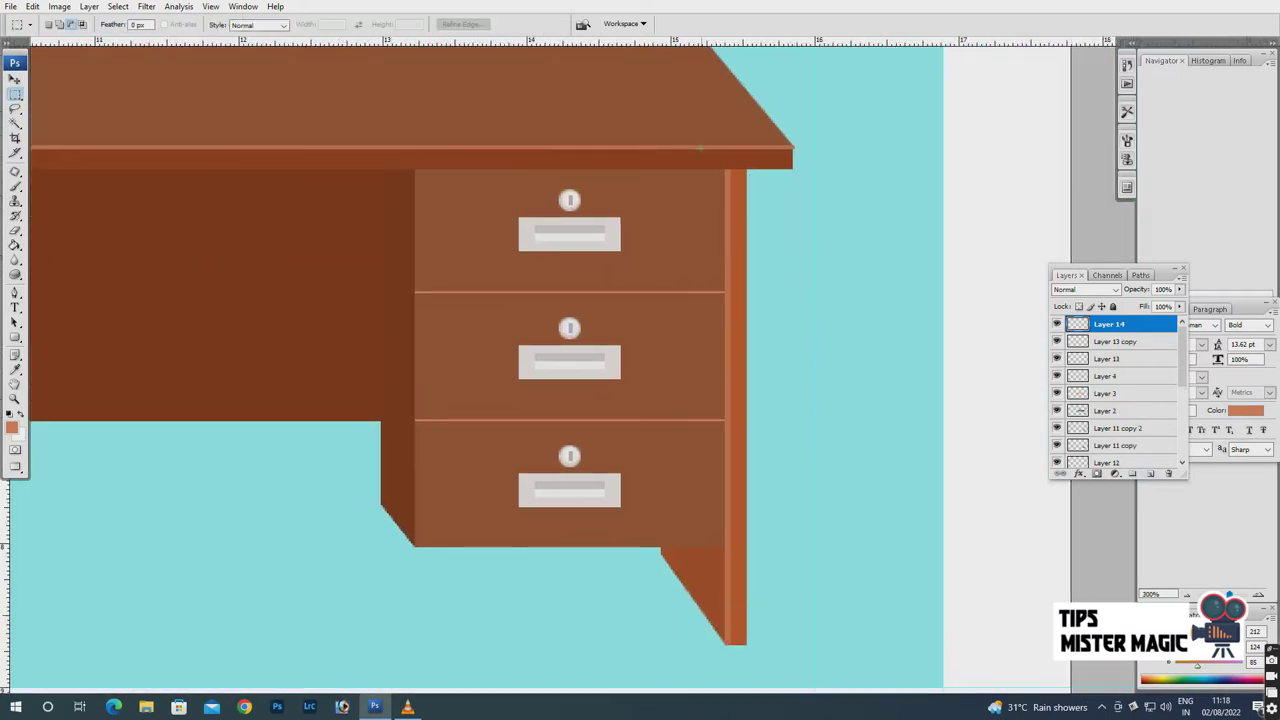
pyautogui.moveTo(720, 170); pyautogui.dragTo(723, 545)
pyautogui.click(11, 427)
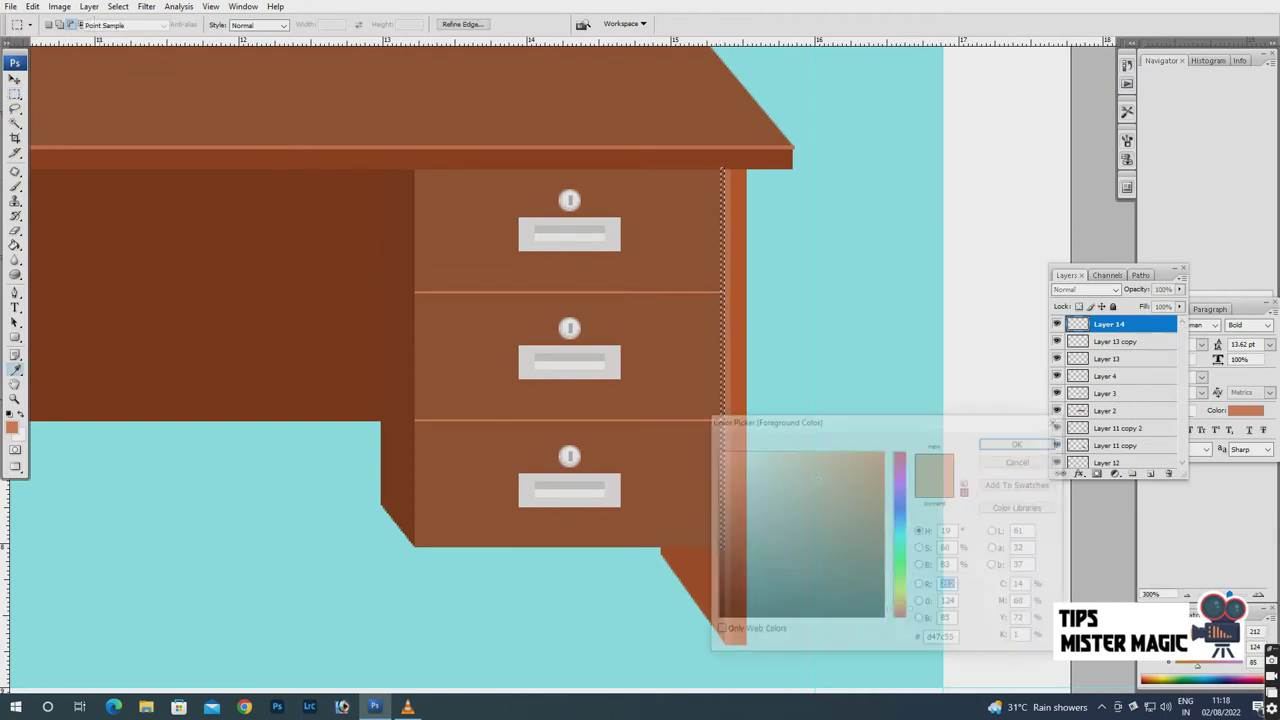
pyautogui.moveTo(831, 523); pyautogui.dragTo(850, 585)
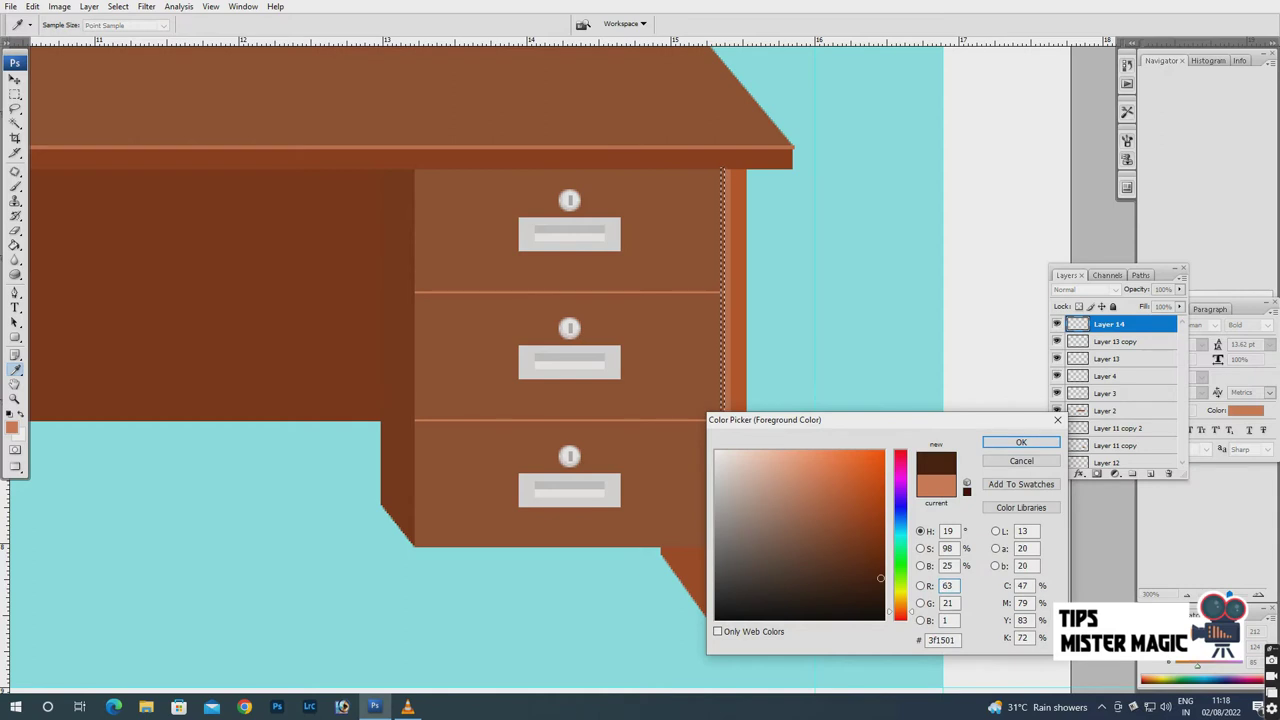
pyautogui.press('Return')
pyautogui.press('g')
pyautogui.click(722, 400)
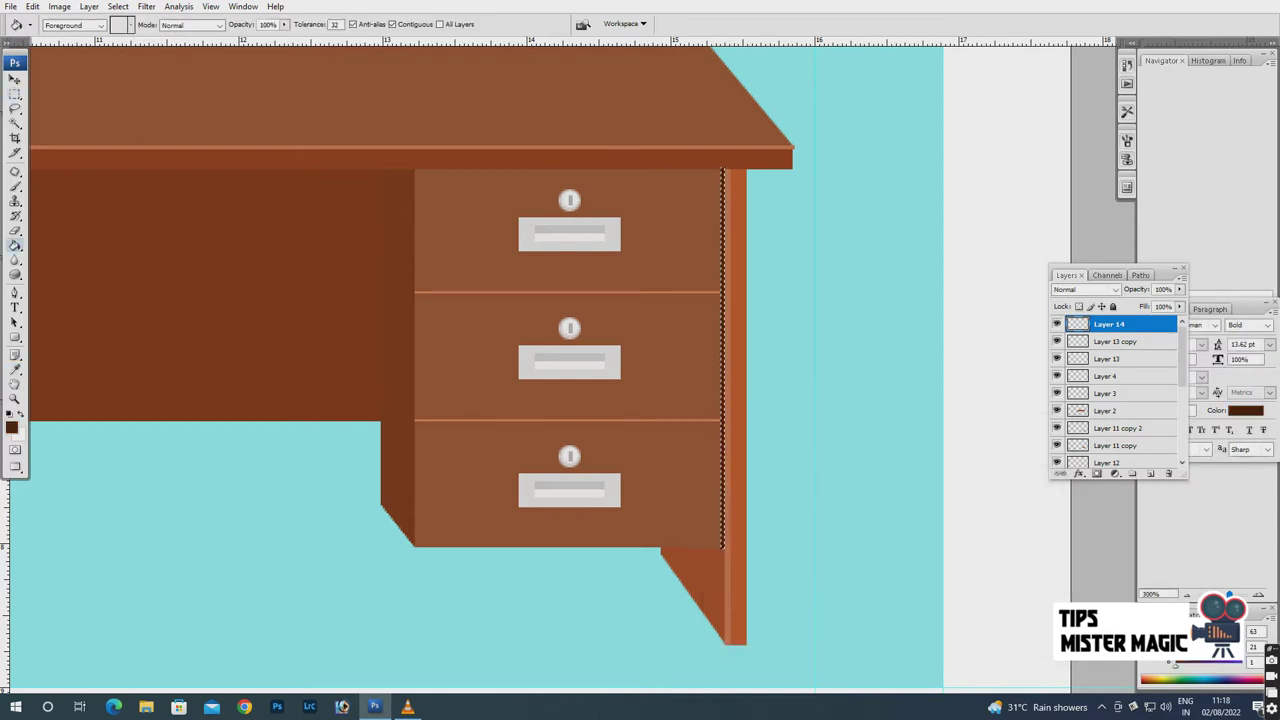
# Deselect the edge shadow and send Layer 14 down the layer stack.
pyautogui.press('m')
pyautogui.rightClick(714, 224)
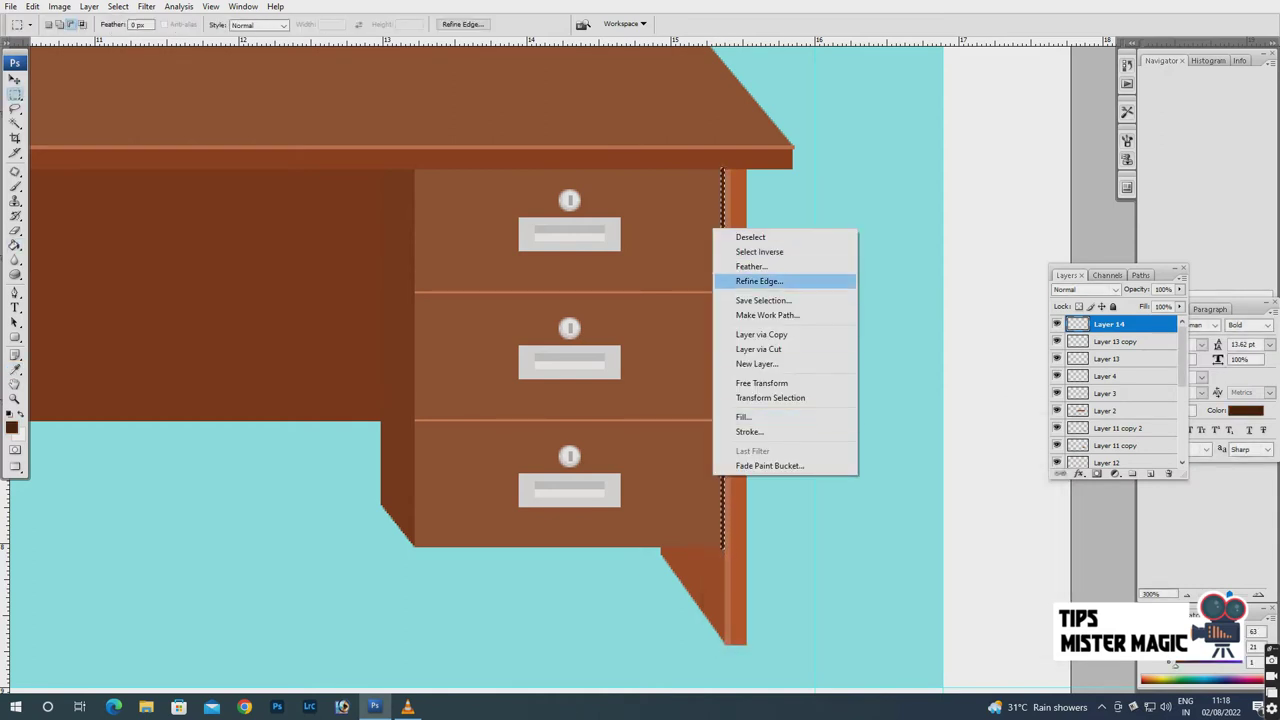
pyautogui.click(740, 238)
pyautogui.press('v')
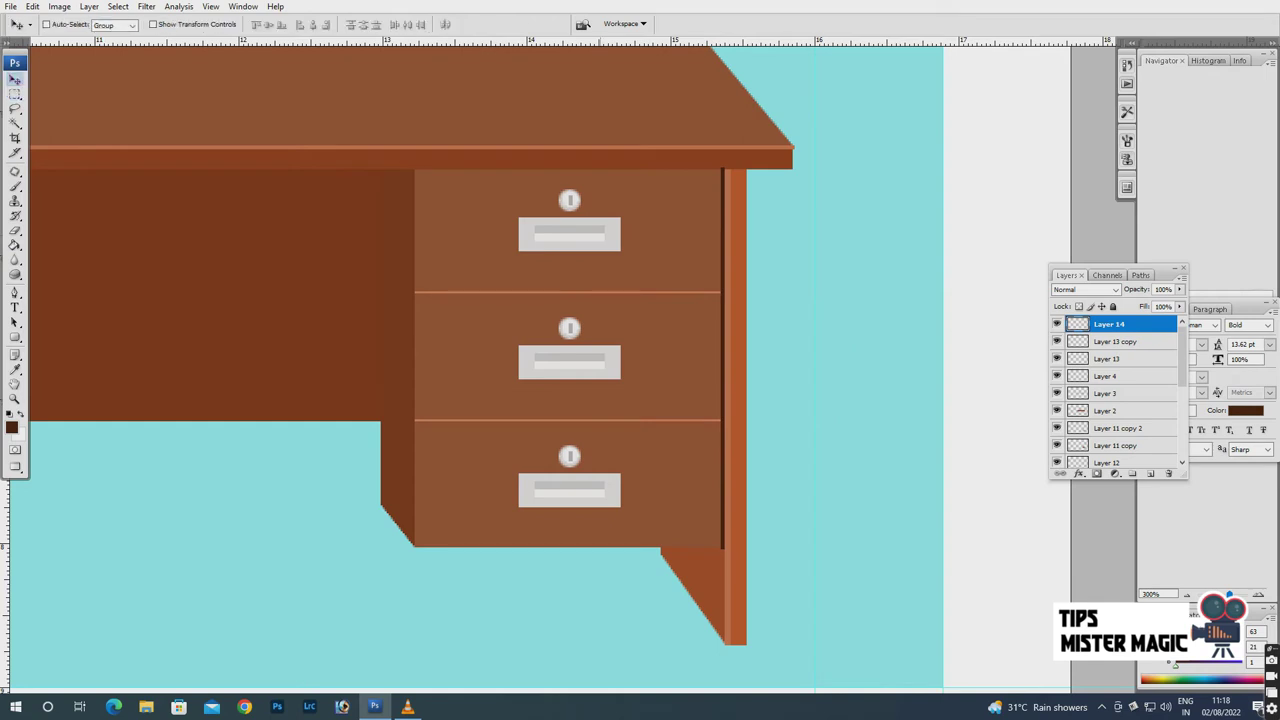
pyautogui.hotkey('ctrl', '+')
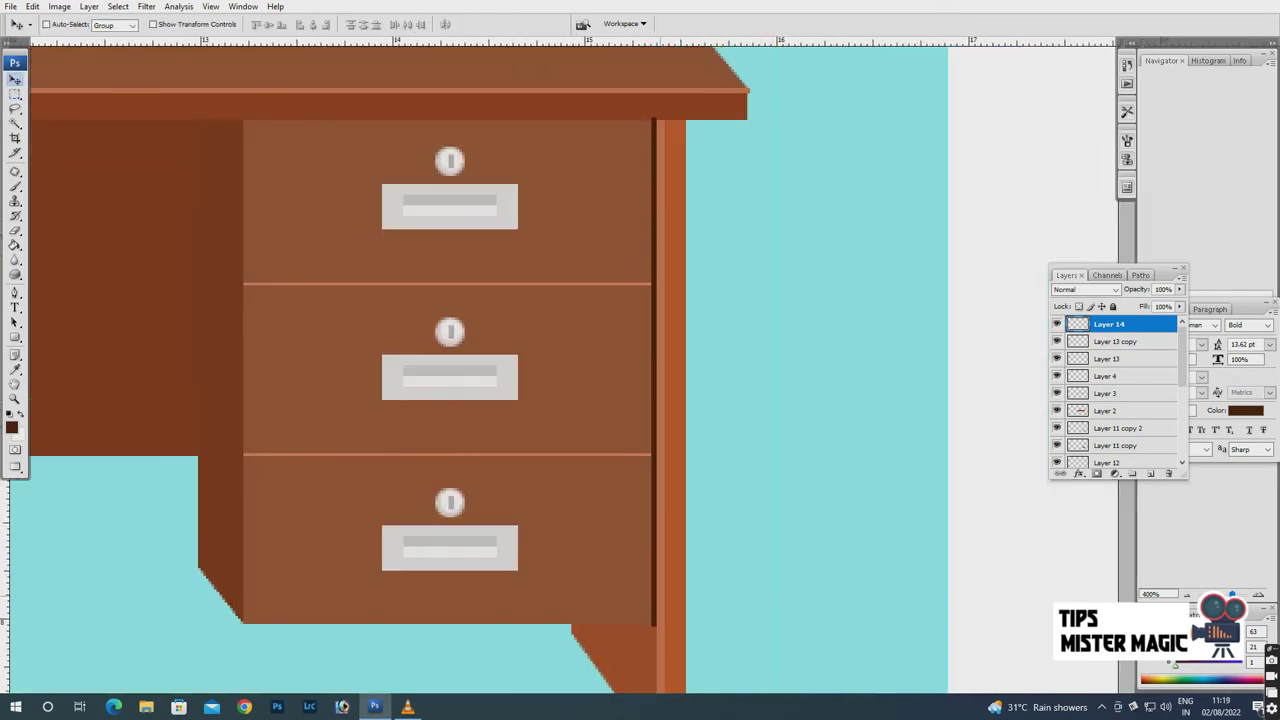
pyautogui.rightClick(652, 584)
pyautogui.click(680, 594)
pyautogui.hotkey('ctrl', '[')
pyautogui.hotkey('ctrl', '[')
pyautogui.hotkey('ctrl', '[')
pyautogui.hotkey('ctrl', '[')
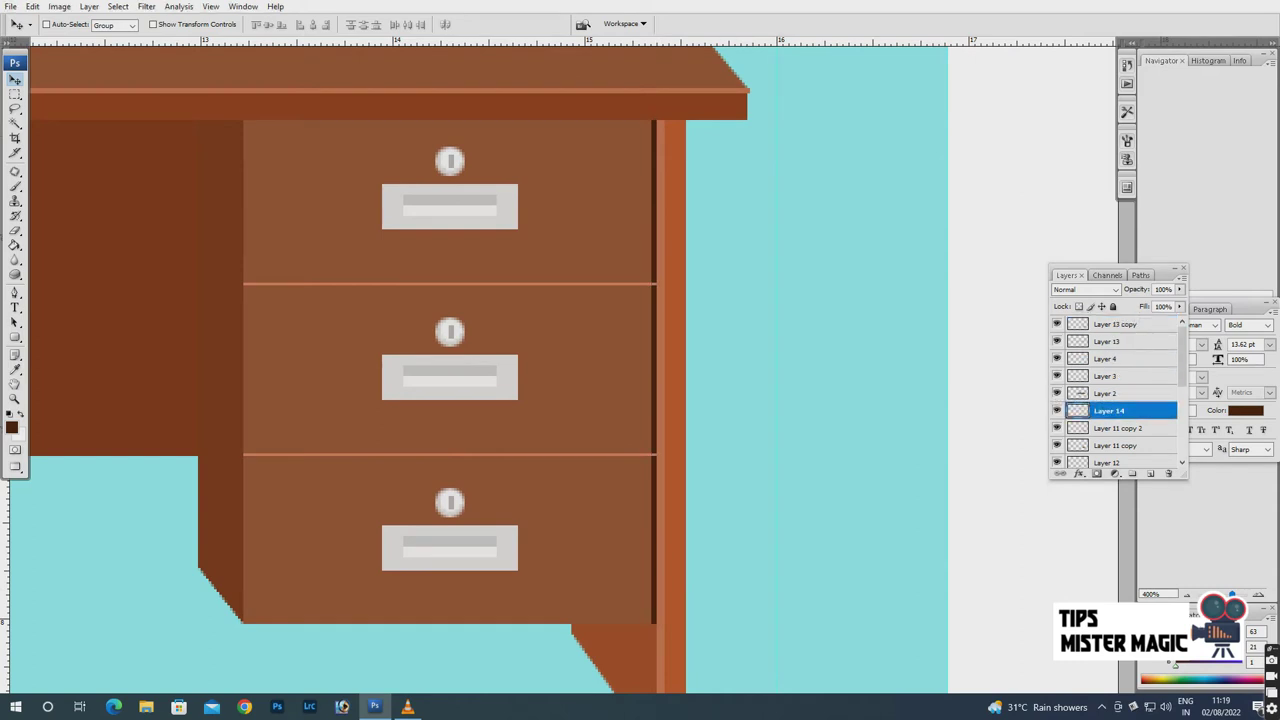
# Raise Layer 14 one level, move Layer 3 up and bring Layer 4 to the top.
pyautogui.hotkey('ctrl', ']')
pyautogui.hotkey('ctrl', ']')
pyautogui.hotkey('ctrl', ']')
pyautogui.rightClick(693, 102)
pyautogui.click(715, 110)
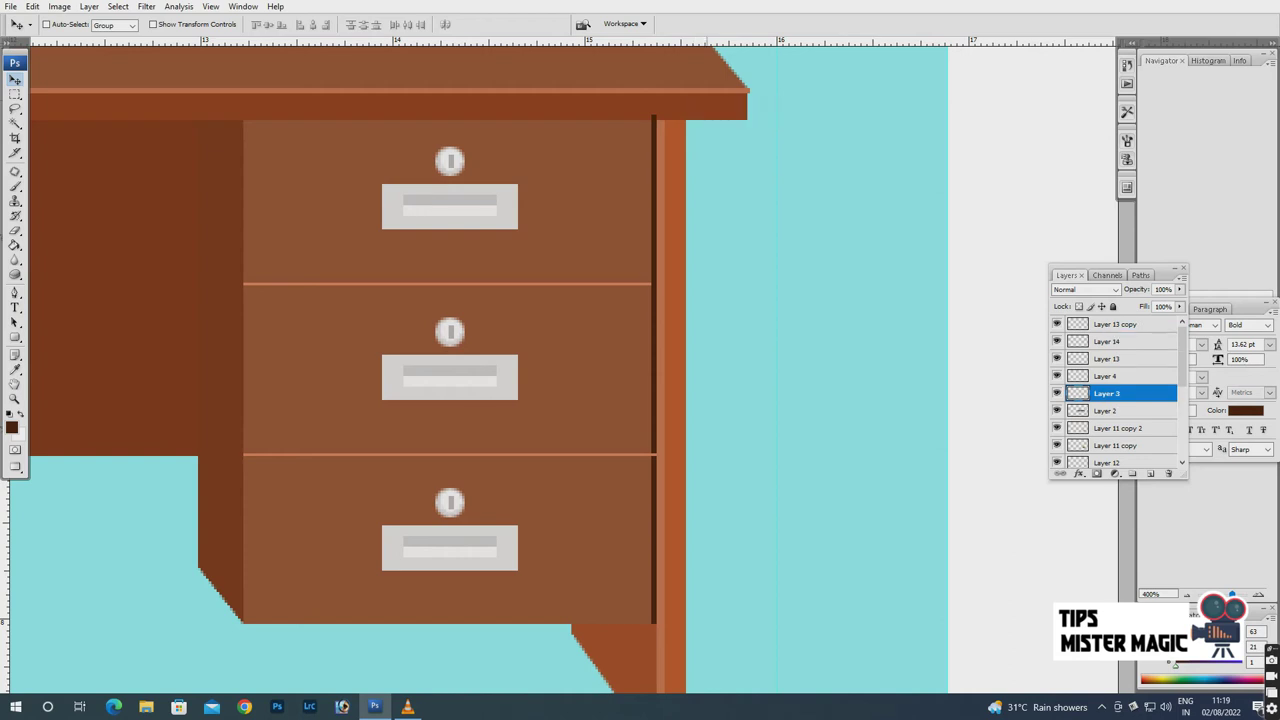
pyautogui.hotkey('ctrl', ']')
pyautogui.hotkey('ctrl', ']')
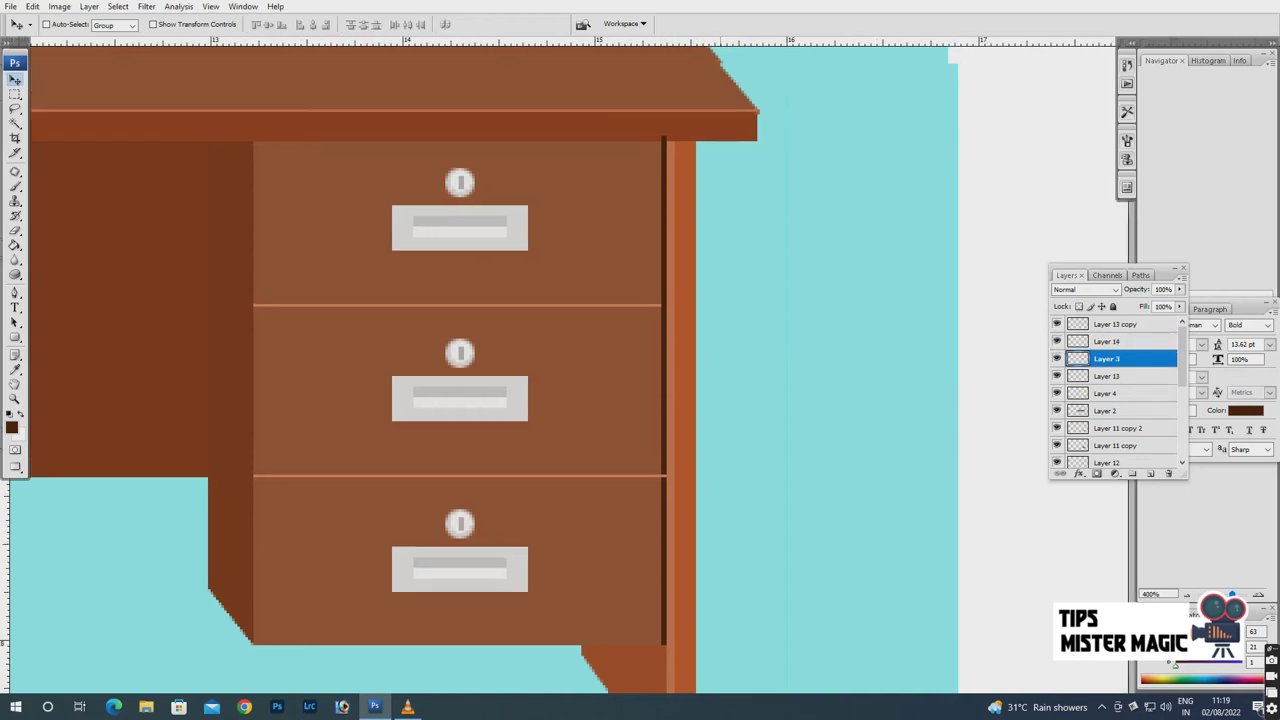
pyautogui.moveTo(500, 400); pyautogui.dragTo(615, 576)
pyautogui.rightClick(838, 266)
pyautogui.click(880, 282)
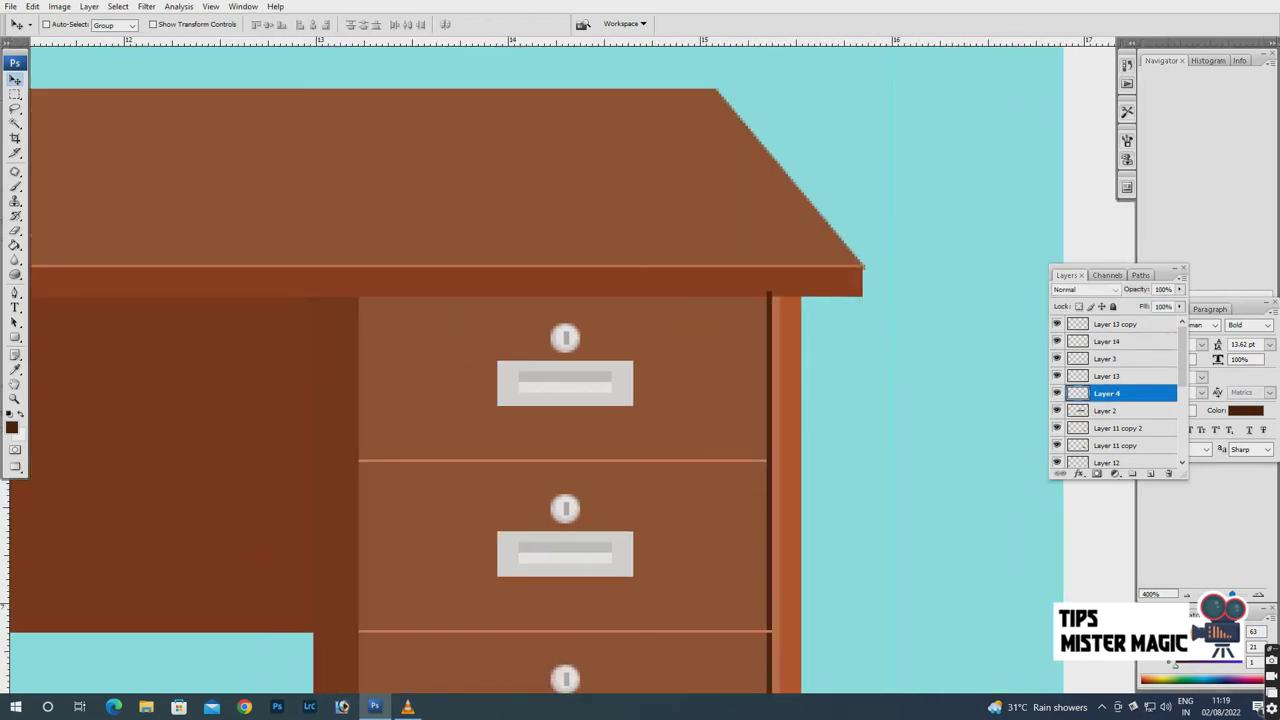
pyautogui.hotkey('ctrl', 'shift', ']')
# Bring Layer 3 and then Layer 4 to the top so both tabletop layers head the stack.
pyautogui.rightClick(806, 282)
pyautogui.click(860, 294)
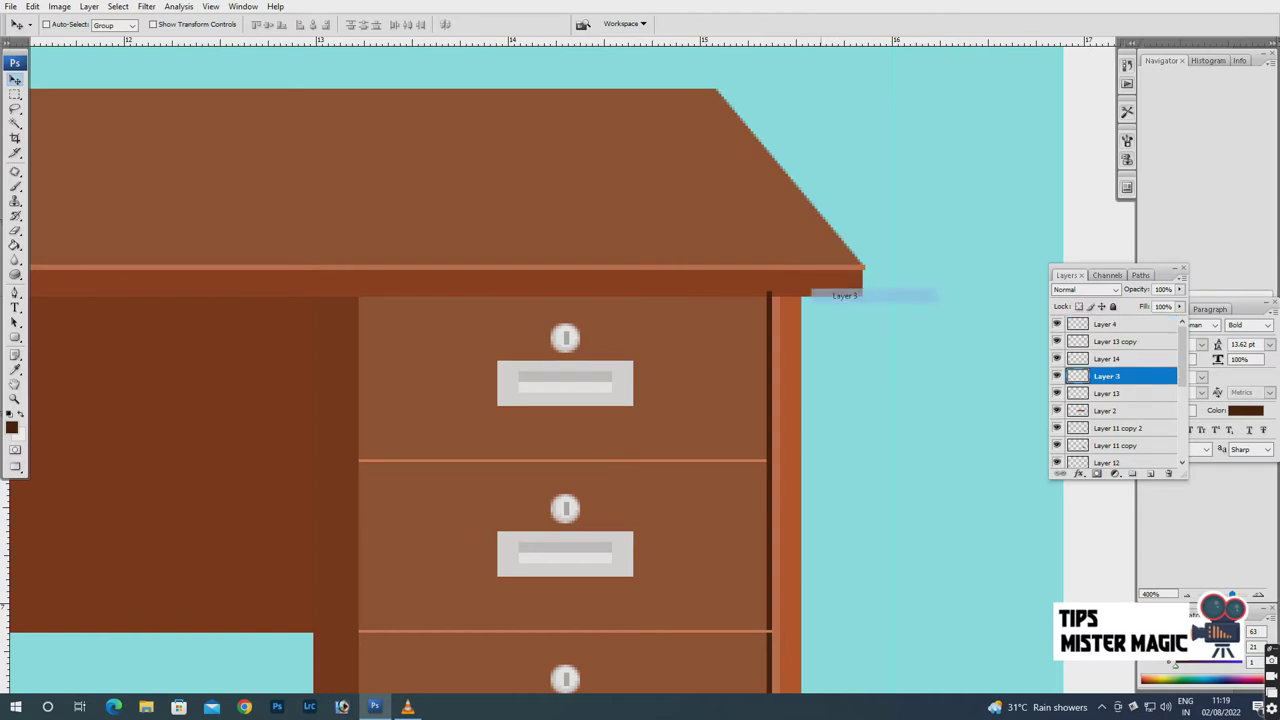
pyautogui.hotkey('ctrl', 'shift', ']')
pyautogui.moveTo(500, 400); pyautogui.dragTo(597, 321)
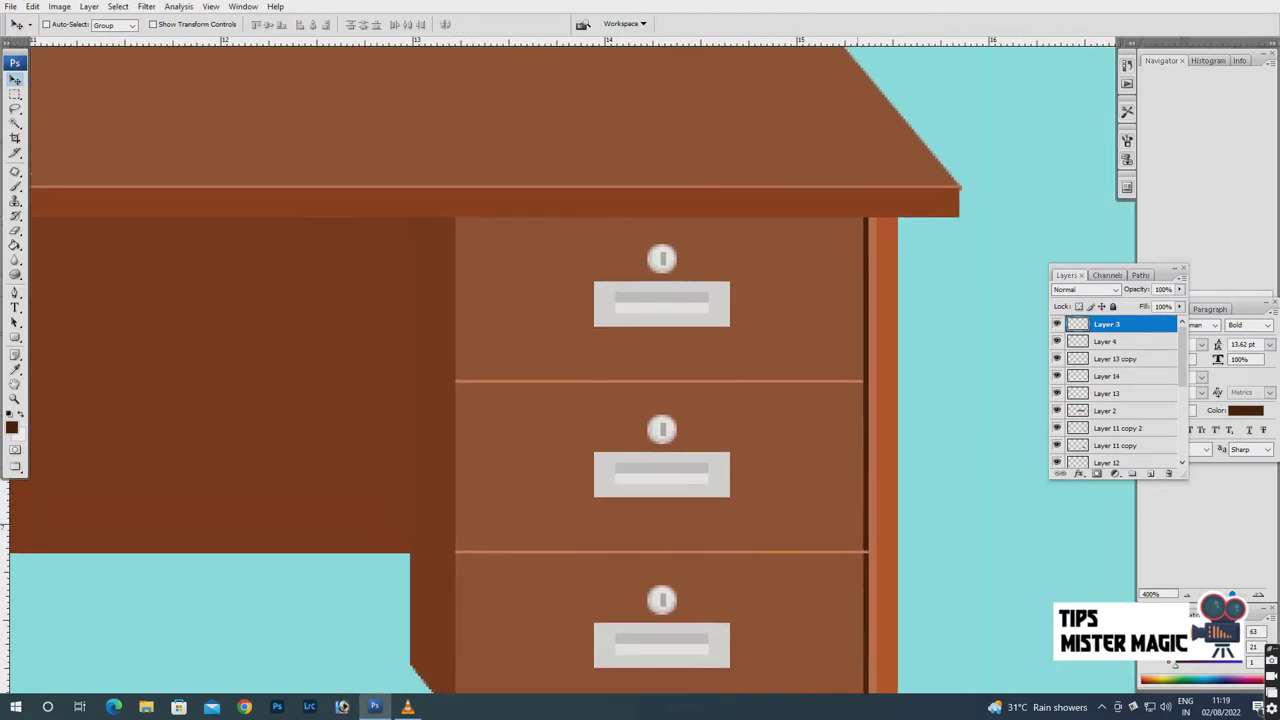
pyautogui.rightClick(862, 188)
pyautogui.click(900, 214)
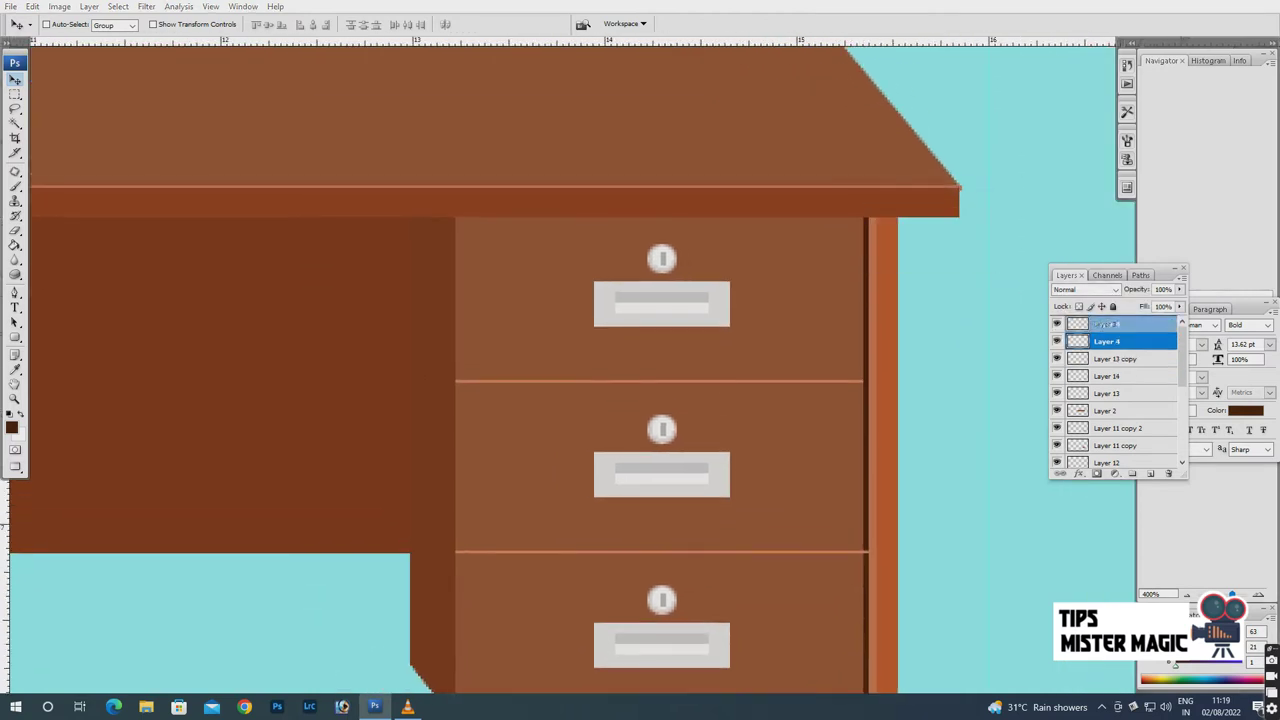
pyautogui.hotkey('ctrl', 'shift', ']')
pyautogui.hotkey('ctrl', '-')
pyautogui.hotkey('ctrl', '-')
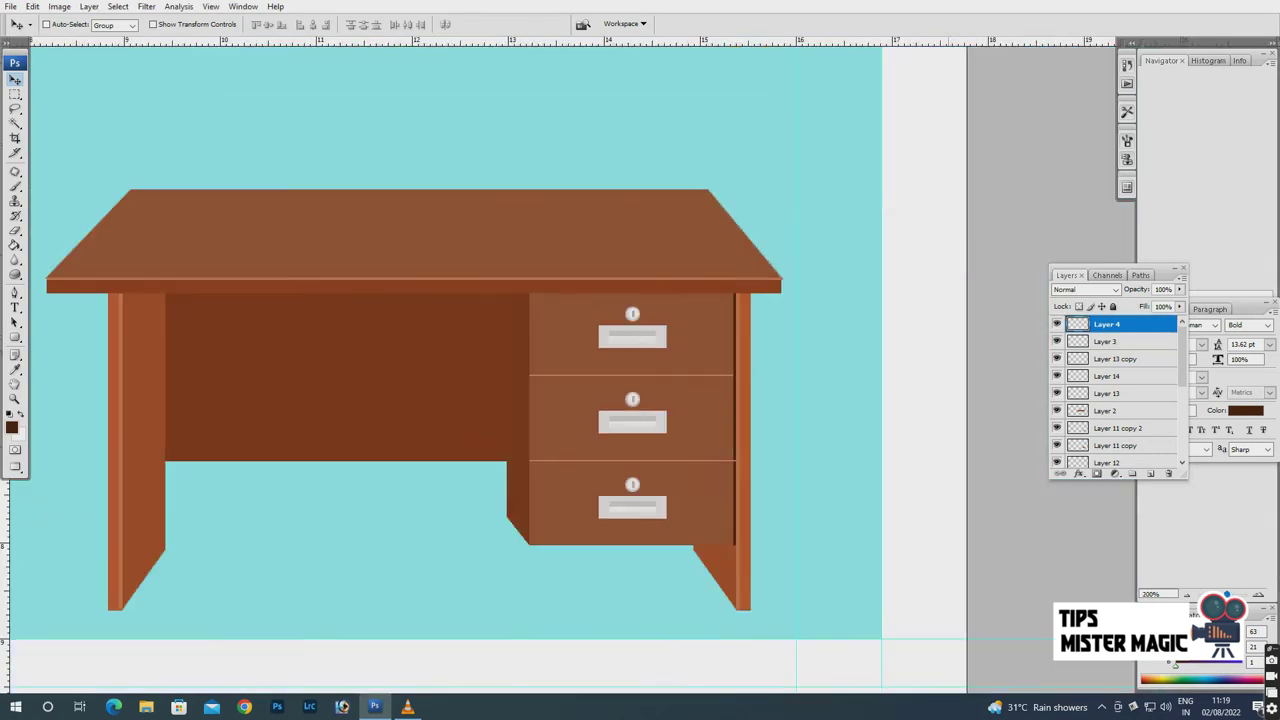
pyautogui.hotkey('ctrl', '+')
pyautogui.hotkey('ctrl', '+')
pyautogui.hotkey('ctrl', '+')
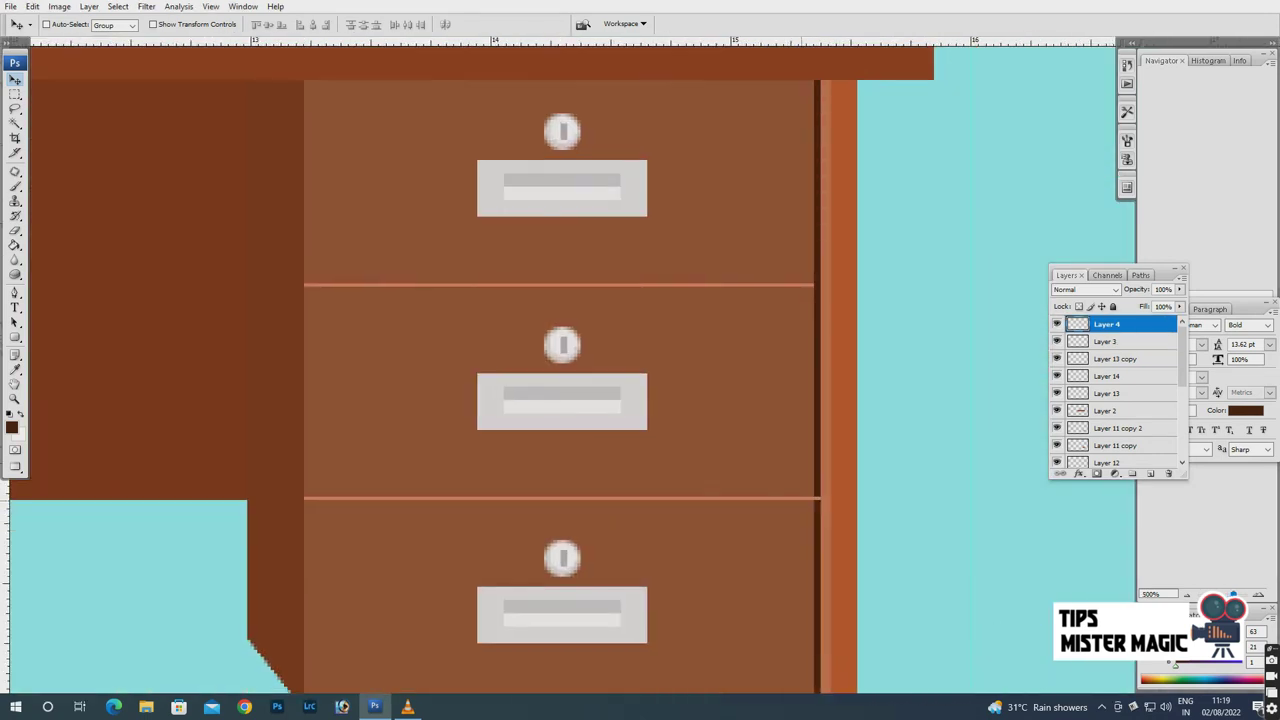
# Drag Layer 13 copy below Layer 14 and zoom out to the whole page.
pyautogui.rightClick(802, 498)
pyautogui.click(840, 530)
pyautogui.moveTo(1110, 358); pyautogui.dragTo(1110, 384)
pyautogui.hotkey('ctrl', '-')
pyautogui.hotkey('ctrl', '-')
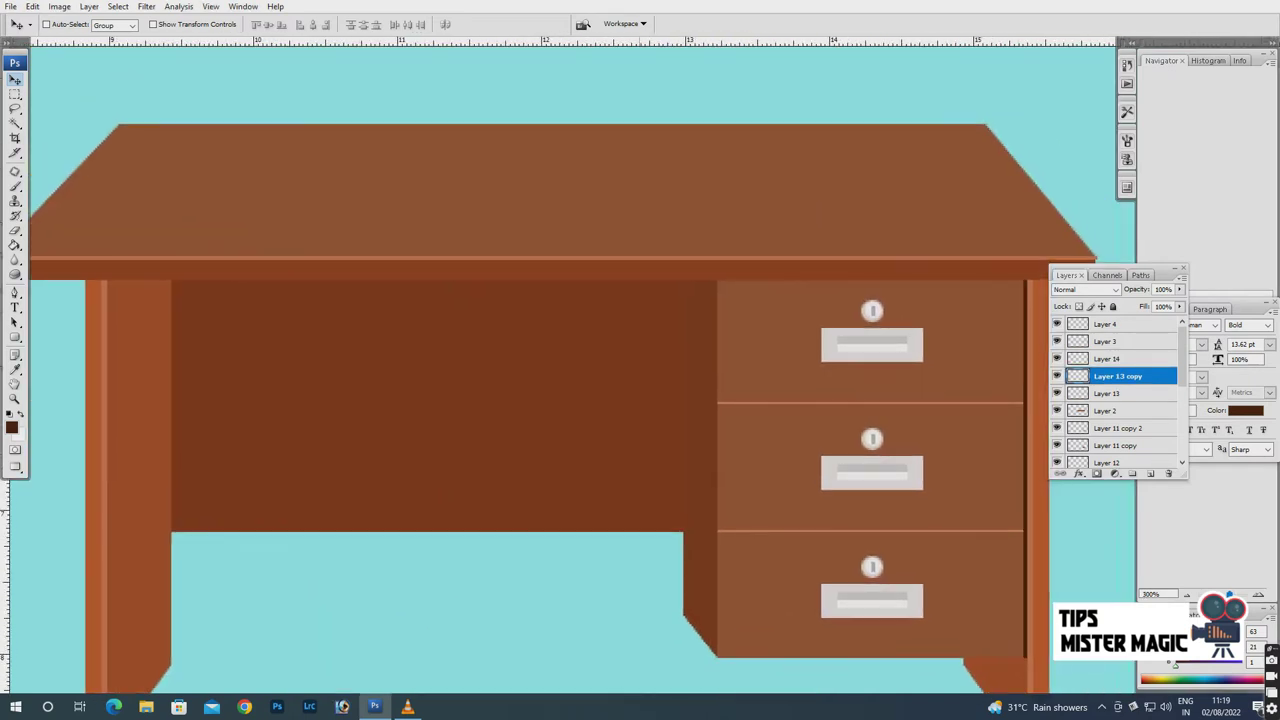
pyautogui.hotkey('ctrl', '-')
pyautogui.hotkey('ctrl', '-')
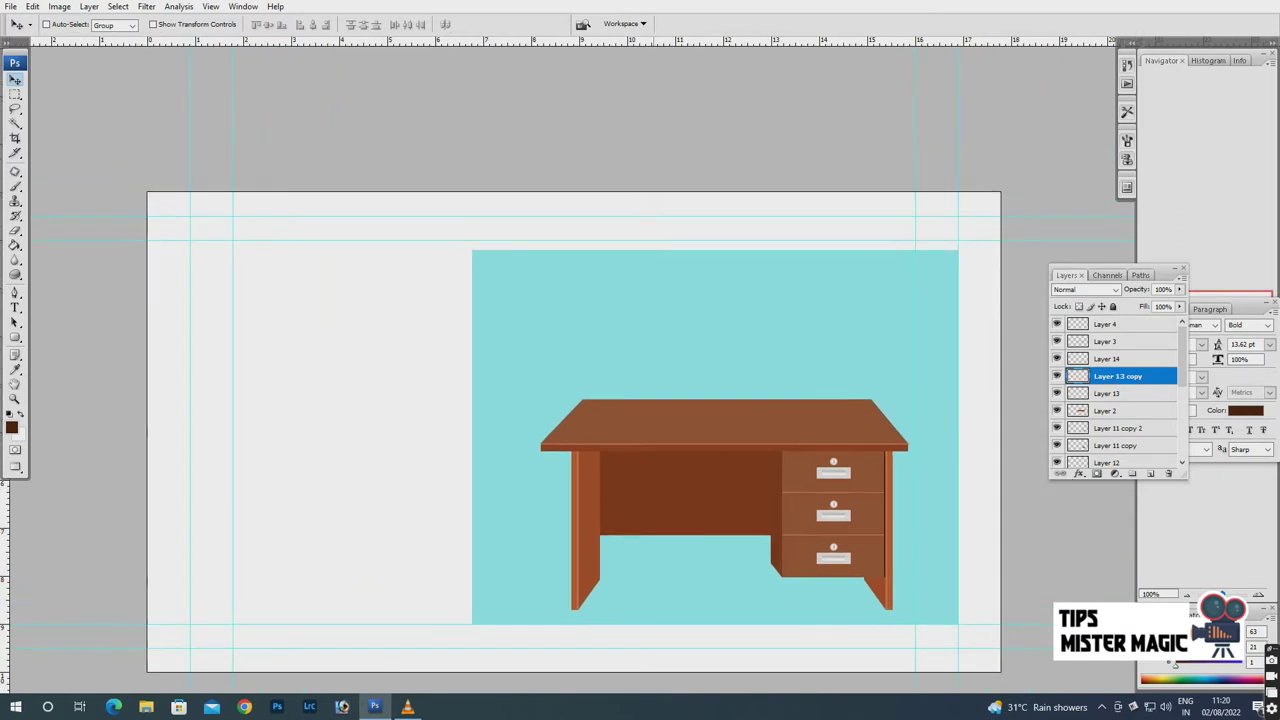
# Select a small square at the bottom of the left desk leg.
pyautogui.hotkey('ctrl', '+')
pyautogui.moveTo(700, 400); pyautogui.dragTo(613, 254)
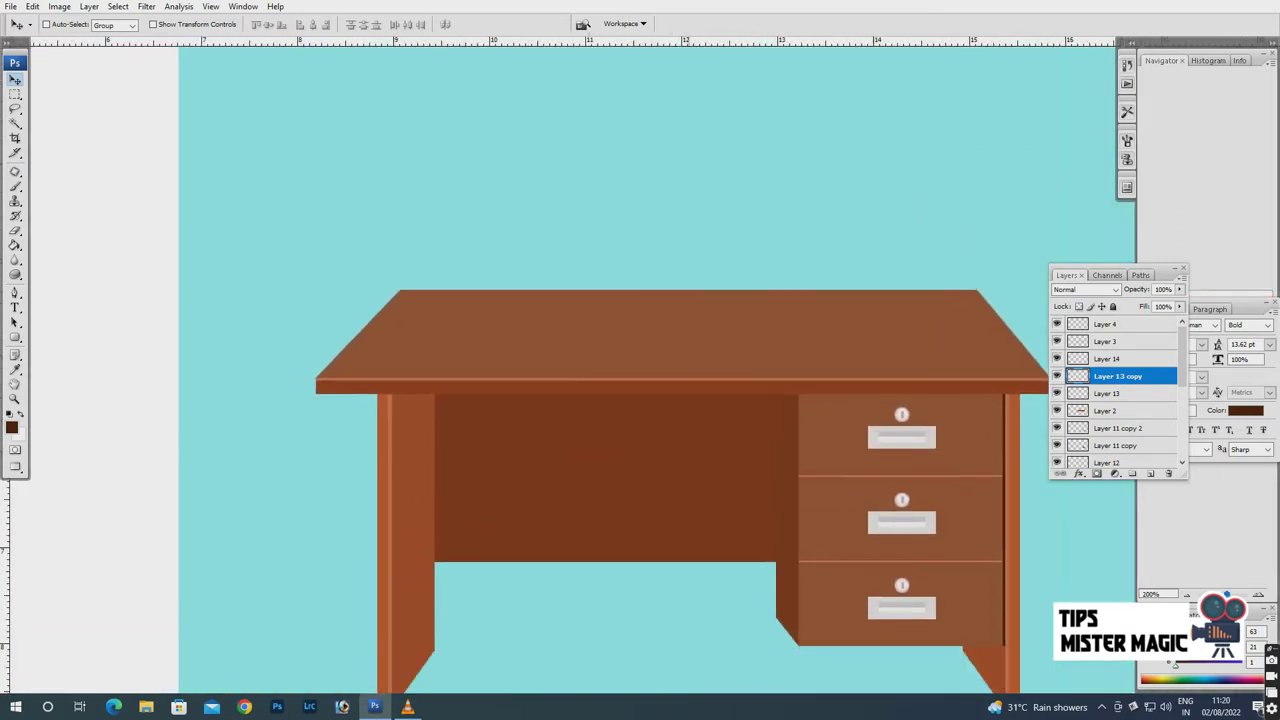
pyautogui.moveTo(650, 400); pyautogui.dragTo(700, 270)
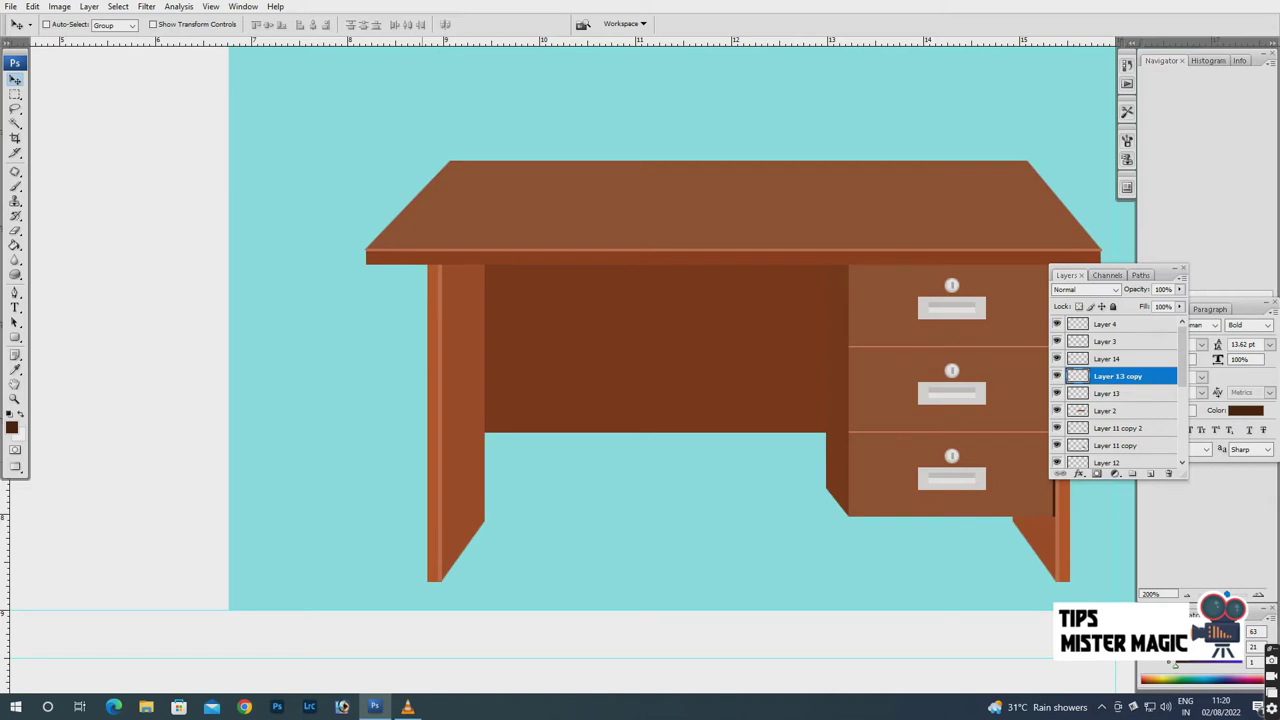
pyautogui.press('m')
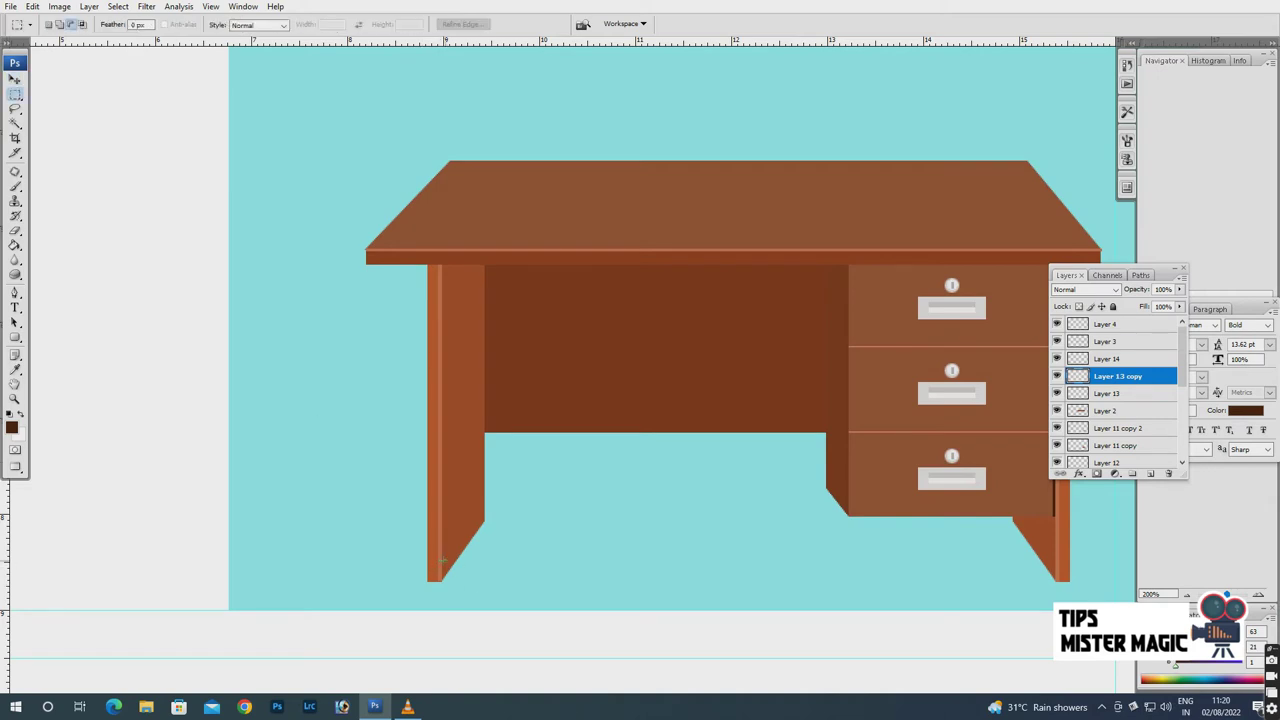
pyautogui.moveTo(440, 559); pyautogui.dragTo(456, 578)
# Fill the square with grey on a new layer, Layer 15.
pyautogui.hotkey('ctrl', 'shift', 'alt', 'n')
pyautogui.press('i')
pyautogui.moveTo(754, 586); pyautogui.dragTo(729, 519)
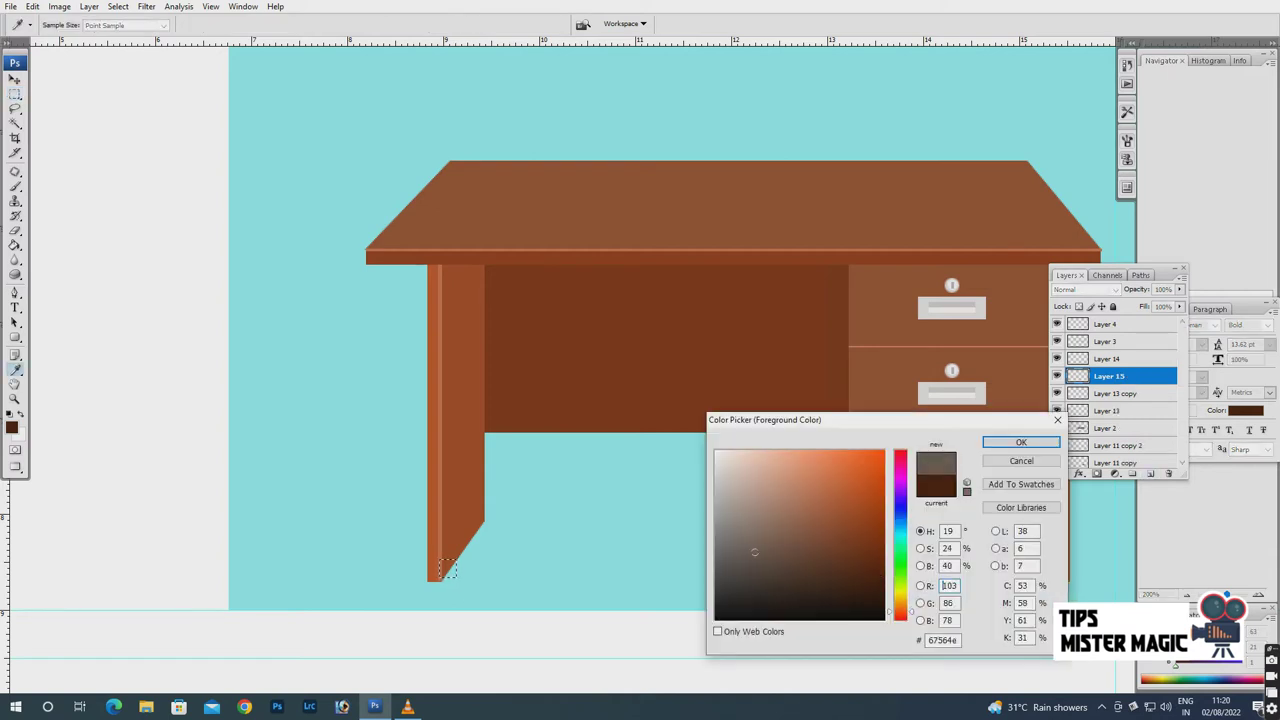
pyautogui.click(1021, 442)
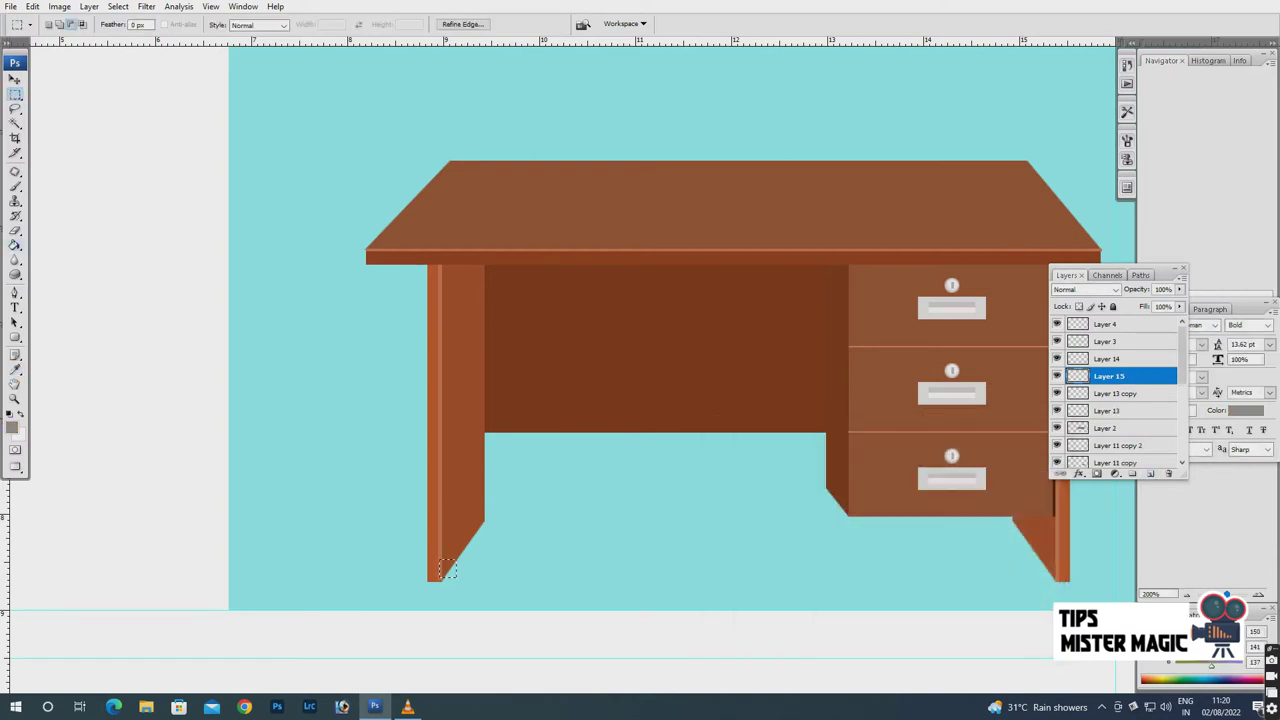
pyautogui.press('g')
pyautogui.click(447, 568)
# Deselect and move Layer 15 down three levels, below Layer 6 copy.
pyautogui.press('m')
pyautogui.rightClick(440, 578)
pyautogui.click(475, 328)
pyautogui.press('v')
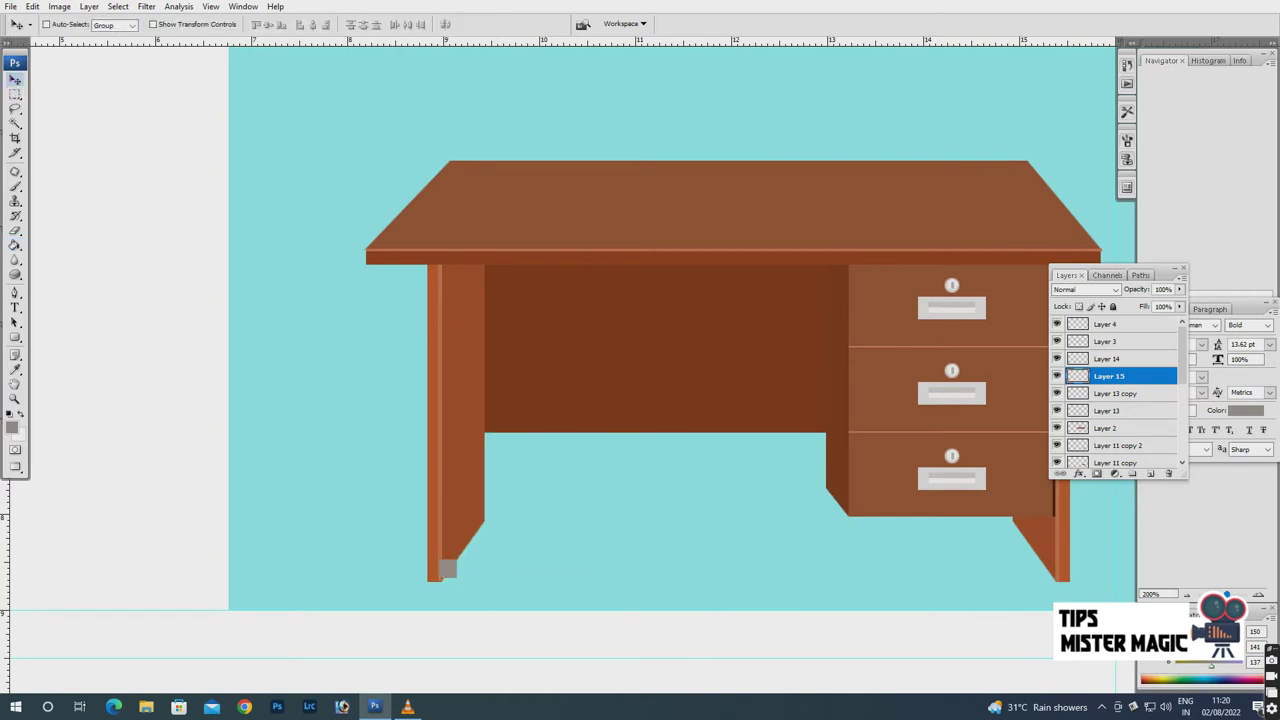
pyautogui.hotkey('ctrl', '[')
pyautogui.hotkey('ctrl', '[')
pyautogui.hotkey('ctrl', '[')
pyautogui.hotkey('ctrl', '[')
pyautogui.hotkey('ctrl', '[')
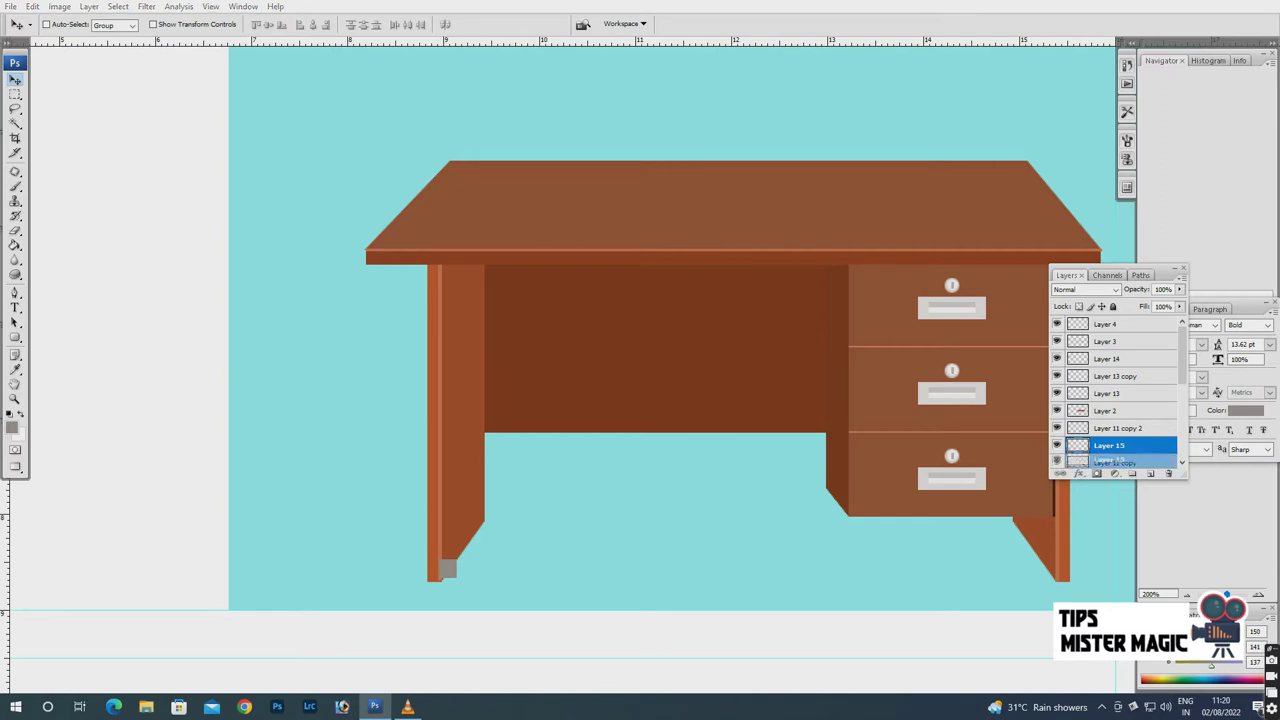
pyautogui.hotkey('ctrl', '[')
pyautogui.hotkey('ctrl', '[')
pyautogui.hotkey('ctrl', '[')
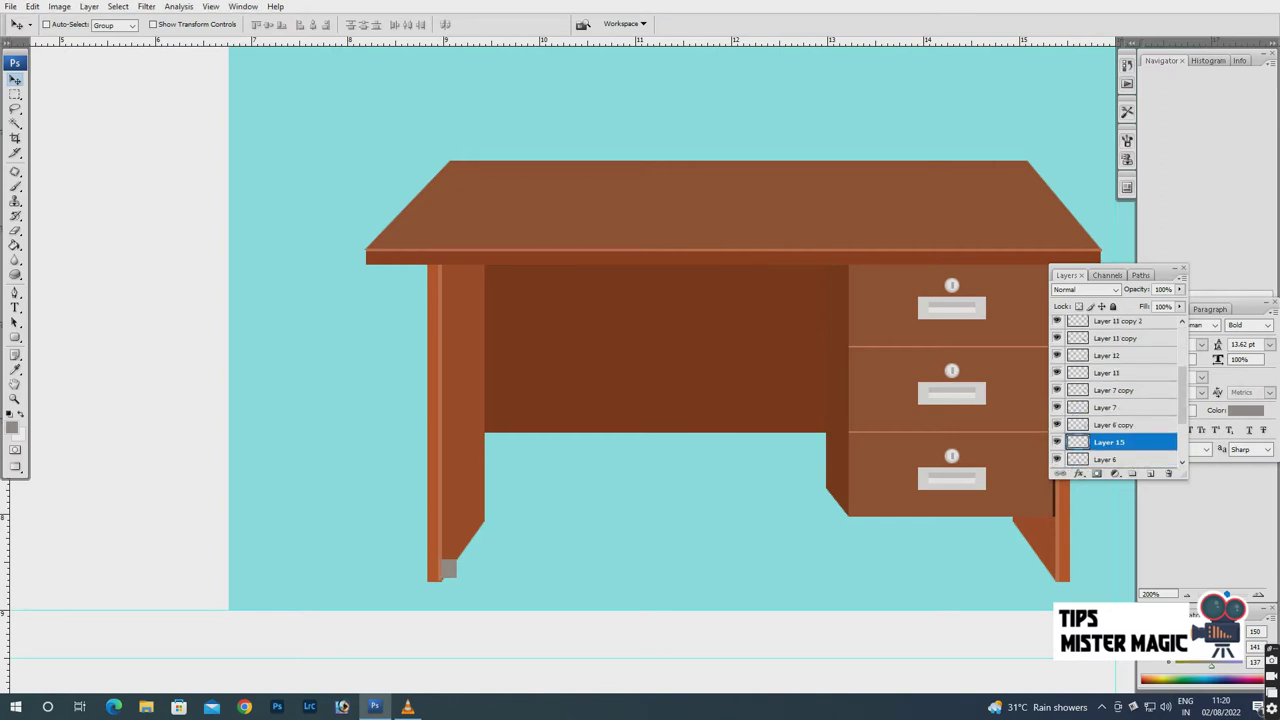
pyautogui.hotkey('ctrl', '[')
pyautogui.hotkey('ctrl', '[')
pyautogui.hotkey('ctrl', '[')
pyautogui.hotkey('ctrl', '[')
pyautogui.hotkey('ctrl', '[')
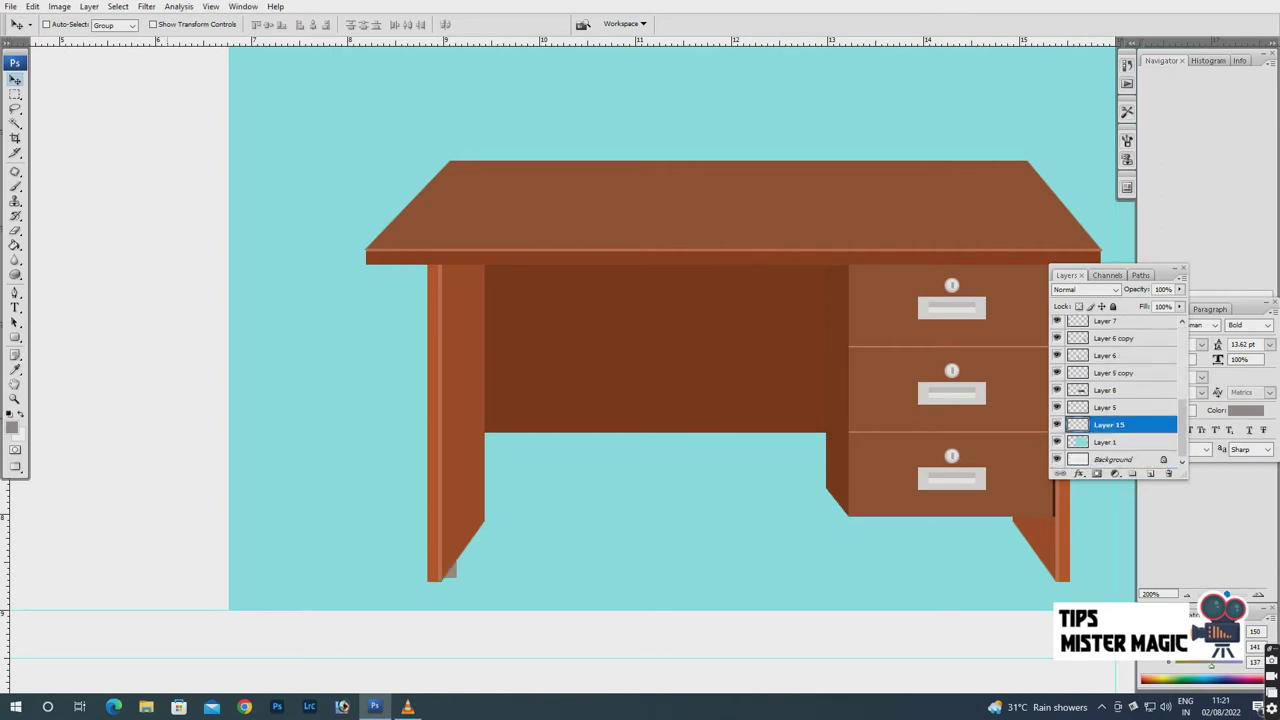
# Fill the leg-bottom selection with dark brown on new Layer 16.
pyautogui.press('m')
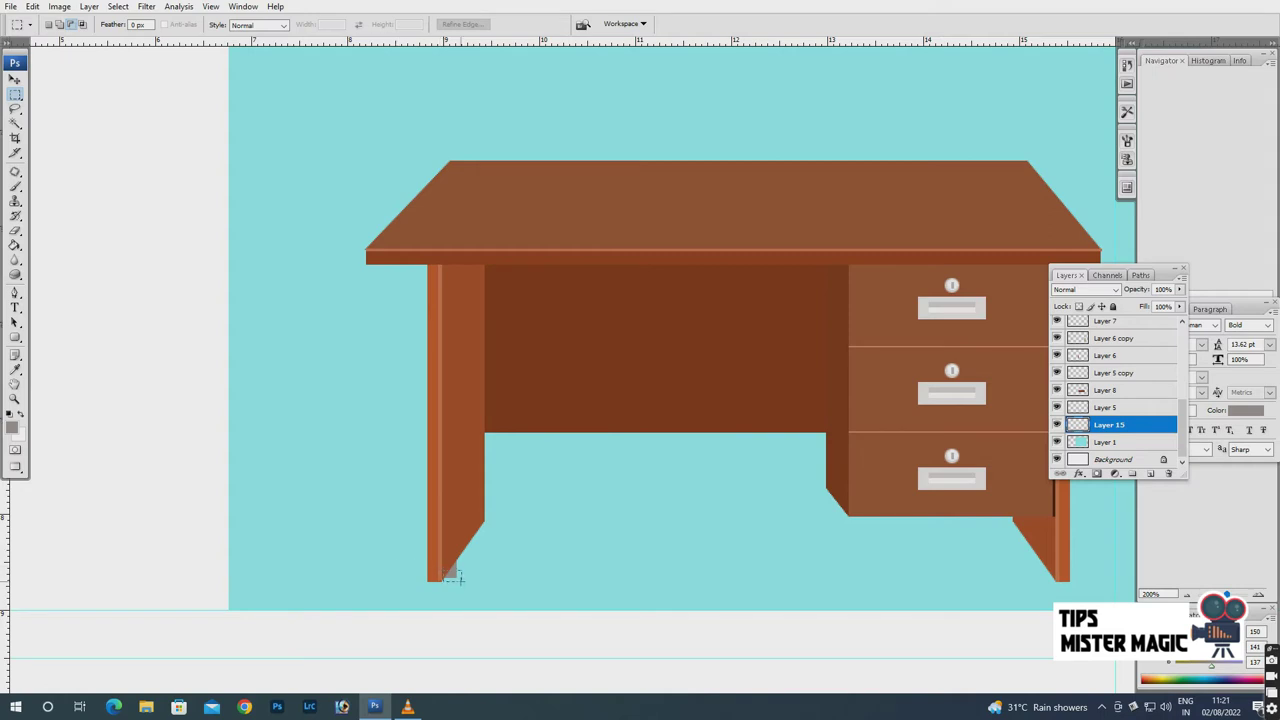
pyautogui.click(450, 575)
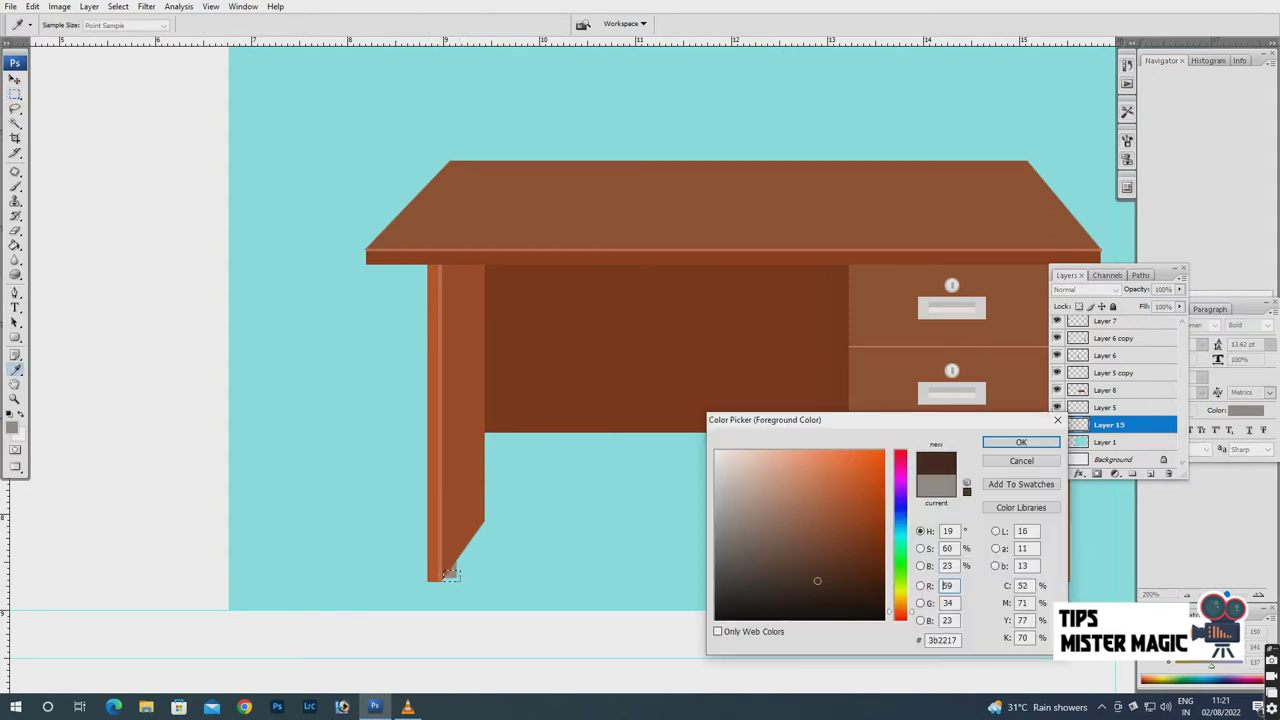
pyautogui.press('Return')
pyautogui.press('g')
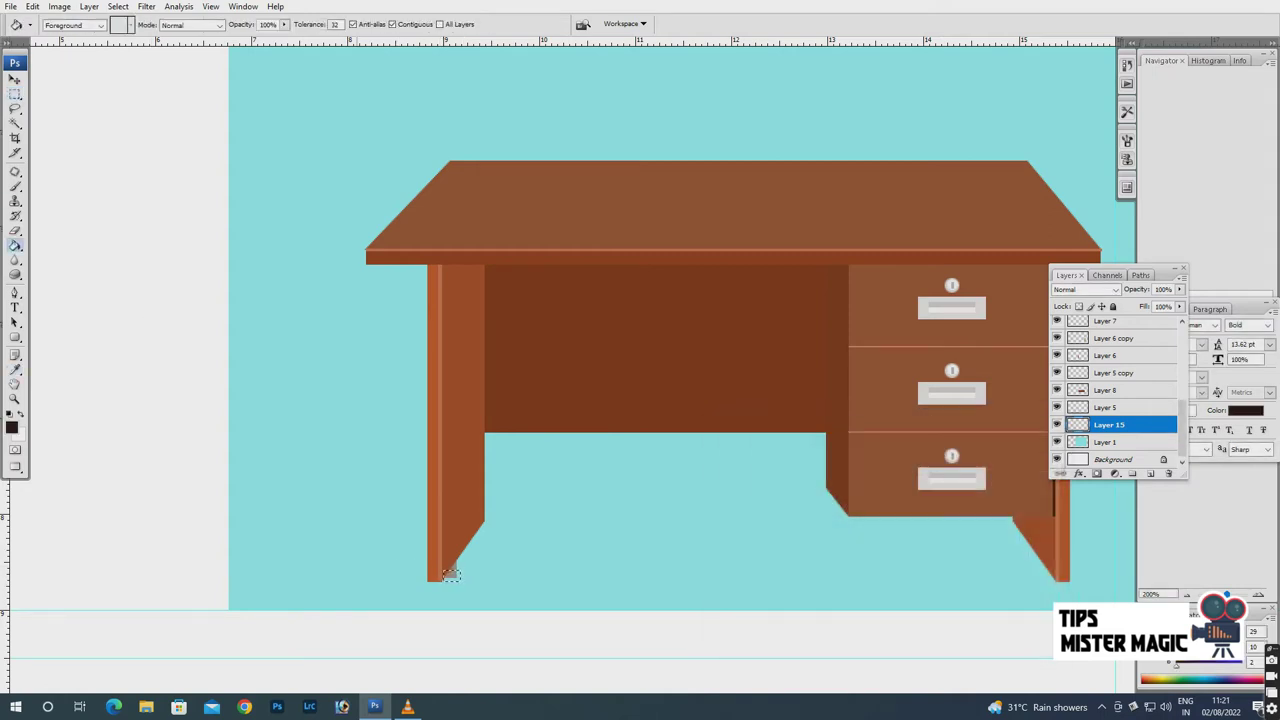
pyautogui.hotkey('ctrl', 'shift', 'alt', 'n')
pyautogui.click(450, 575)
# Deselect and move Layer 16 below Layer 15 in the stack.
pyautogui.press('m')
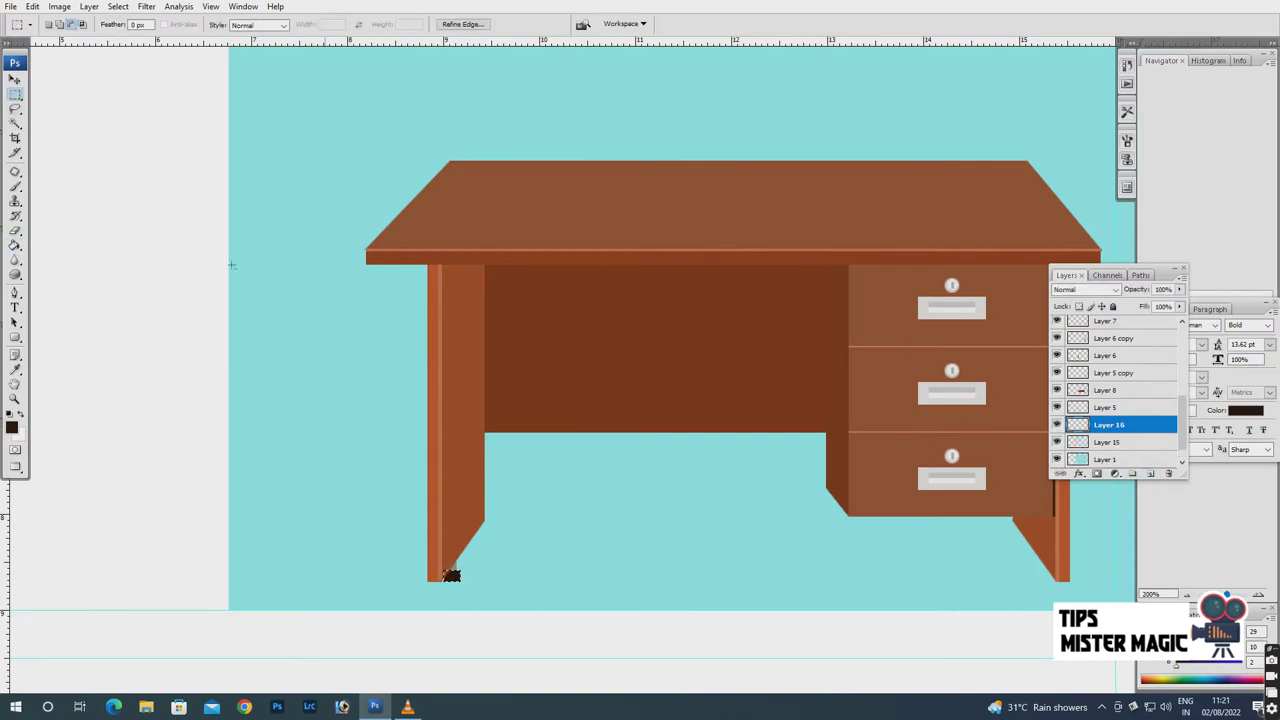
pyautogui.rightClick(448, 577)
pyautogui.click(500, 335)
pyautogui.moveTo(1108, 425); pyautogui.dragTo(1108, 443)
# Zoom in on the foot, nudge the grey foot right, then select Layer 16.
pyautogui.press('v')
pyautogui.hotkey('ctrl', '+')
pyautogui.scroll(-3, 570, 360)
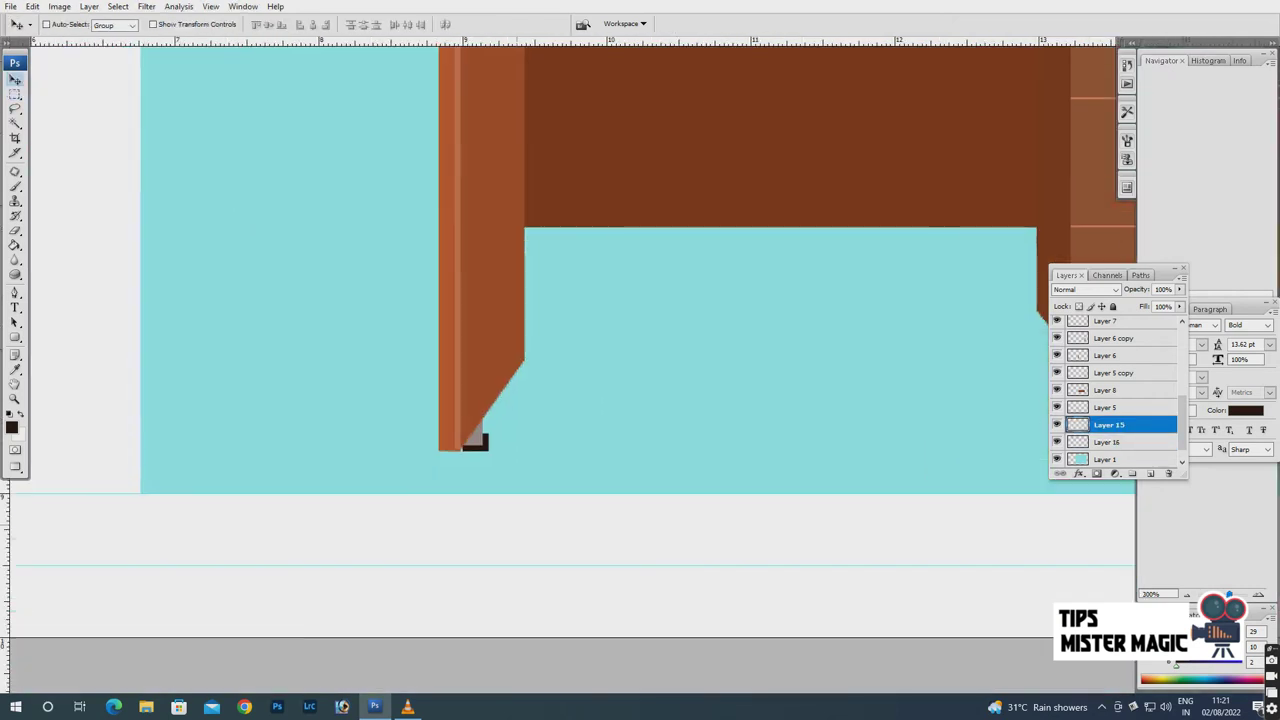
pyautogui.press('Right')
pyautogui.press('Right')
pyautogui.hotkey('alt', '[')
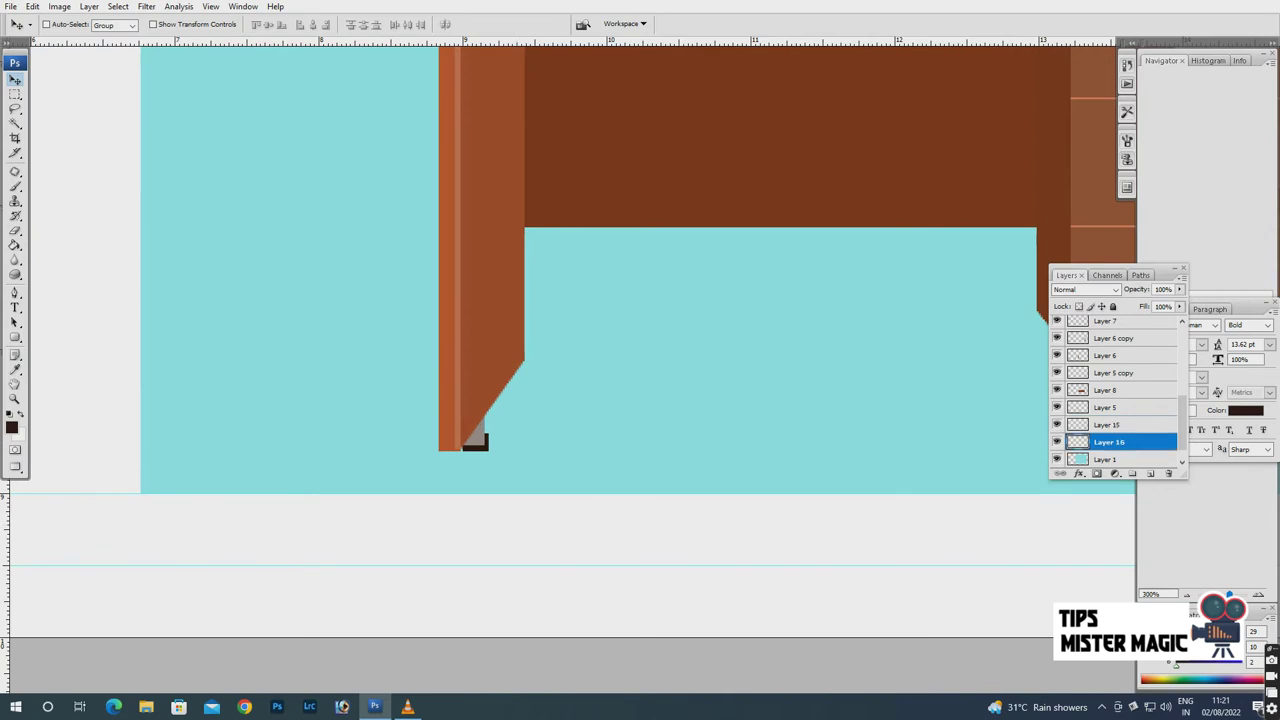
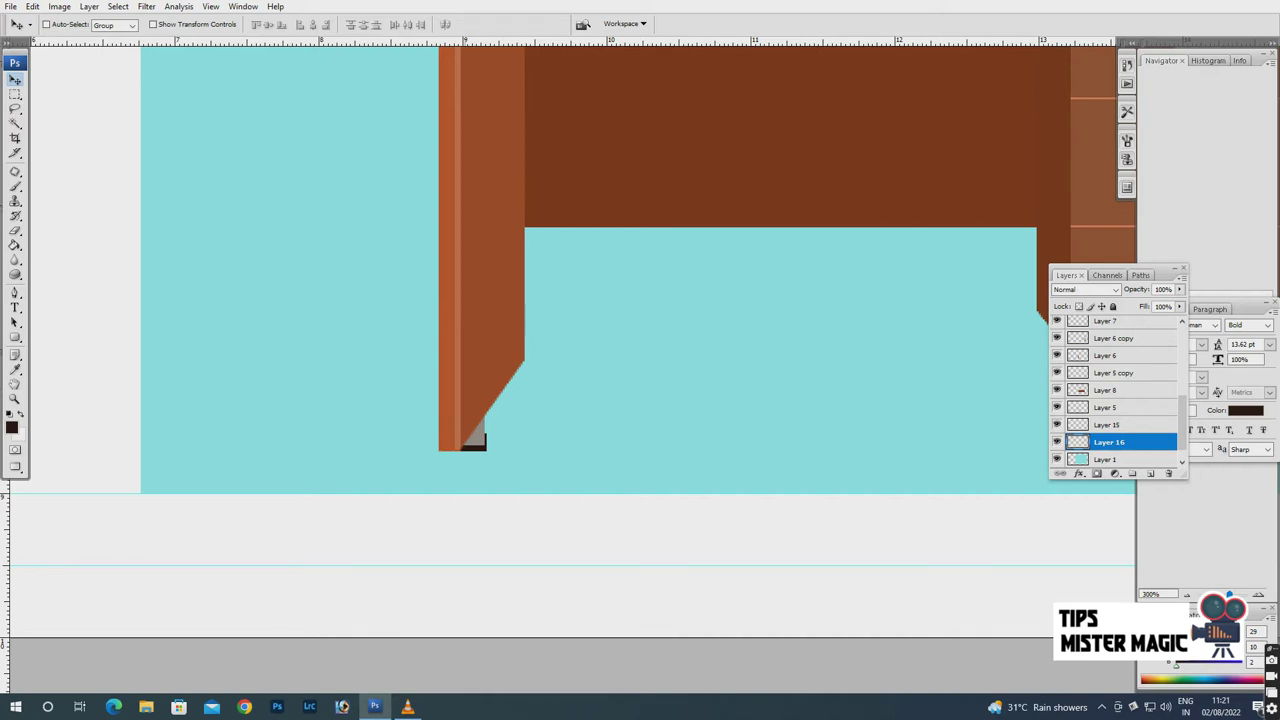
# Select a small rectangle at the leg's foot, add a new layer, and pick light grey.
pyautogui.press('m')
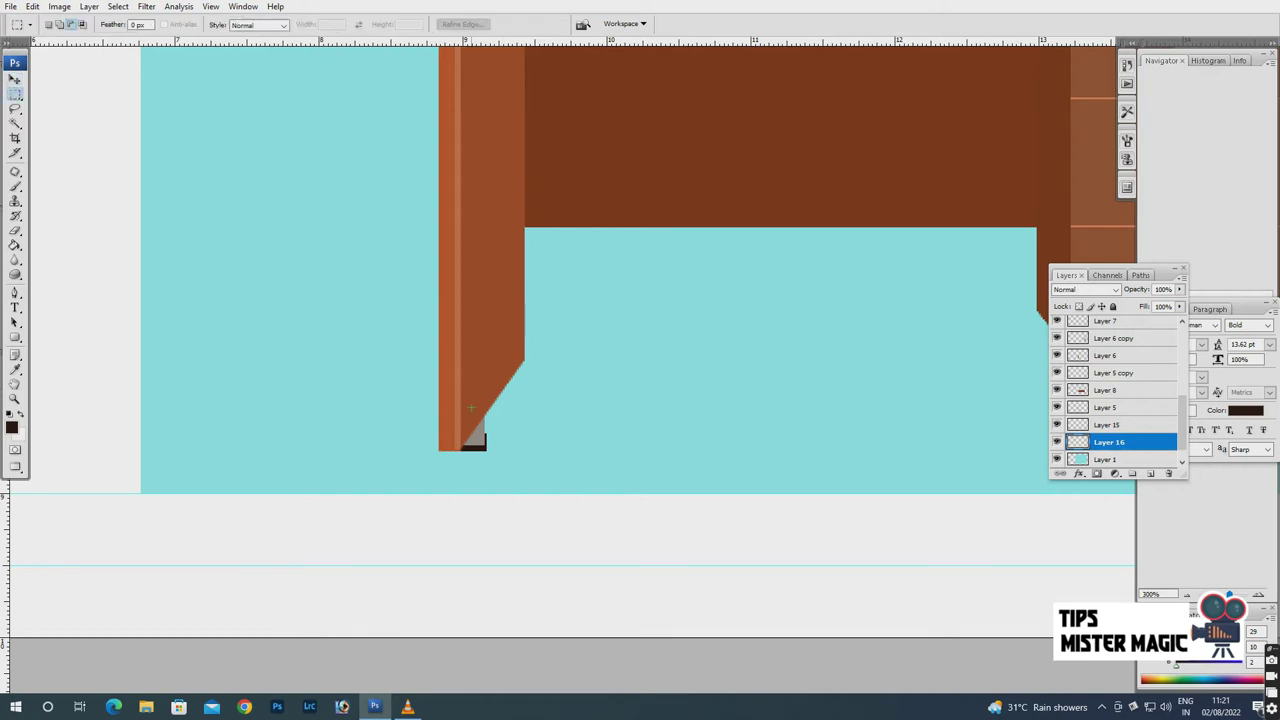
pyautogui.moveTo(480, 440); pyautogui.dragTo(485, 446)
pyautogui.click(1150, 473)
pyautogui.click(12, 427)
pyautogui.moveTo(728, 520); pyautogui.dragTo(724, 483)
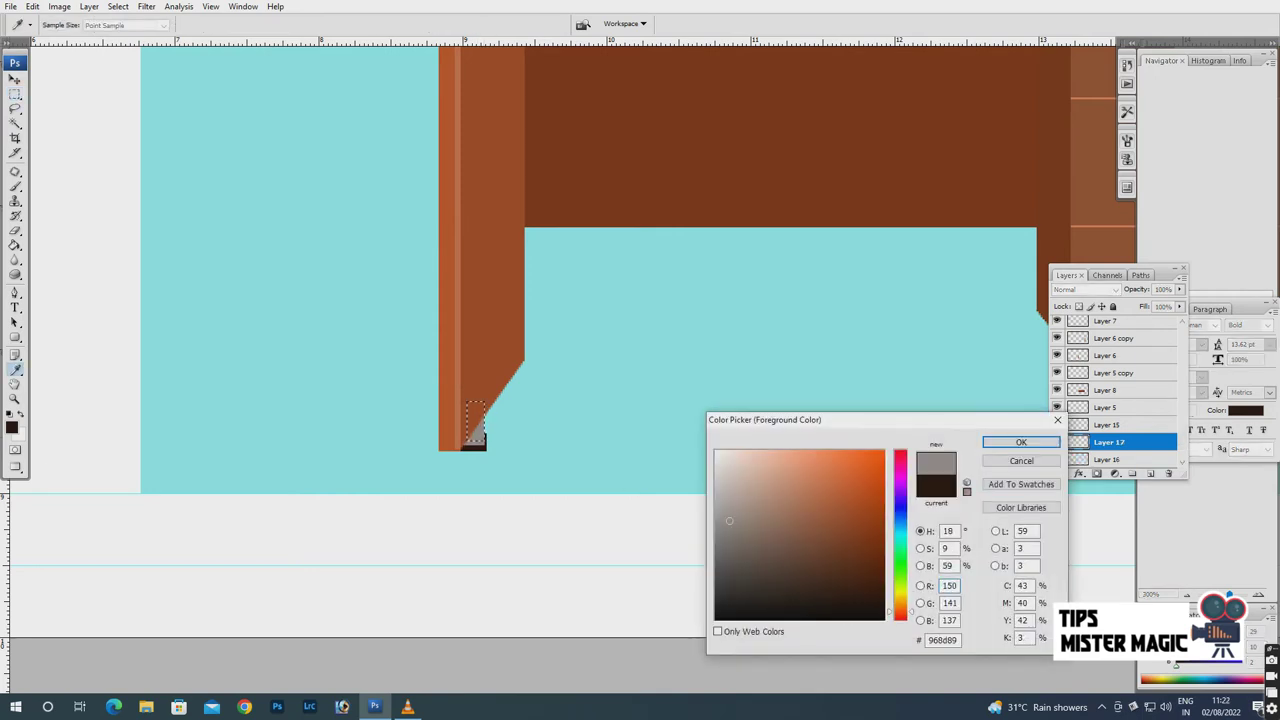
pyautogui.click(1021, 442)
# Adjust the grey to a warmer tint and Paint Bucket-fill the selected rectangle.
pyautogui.click(15, 245)
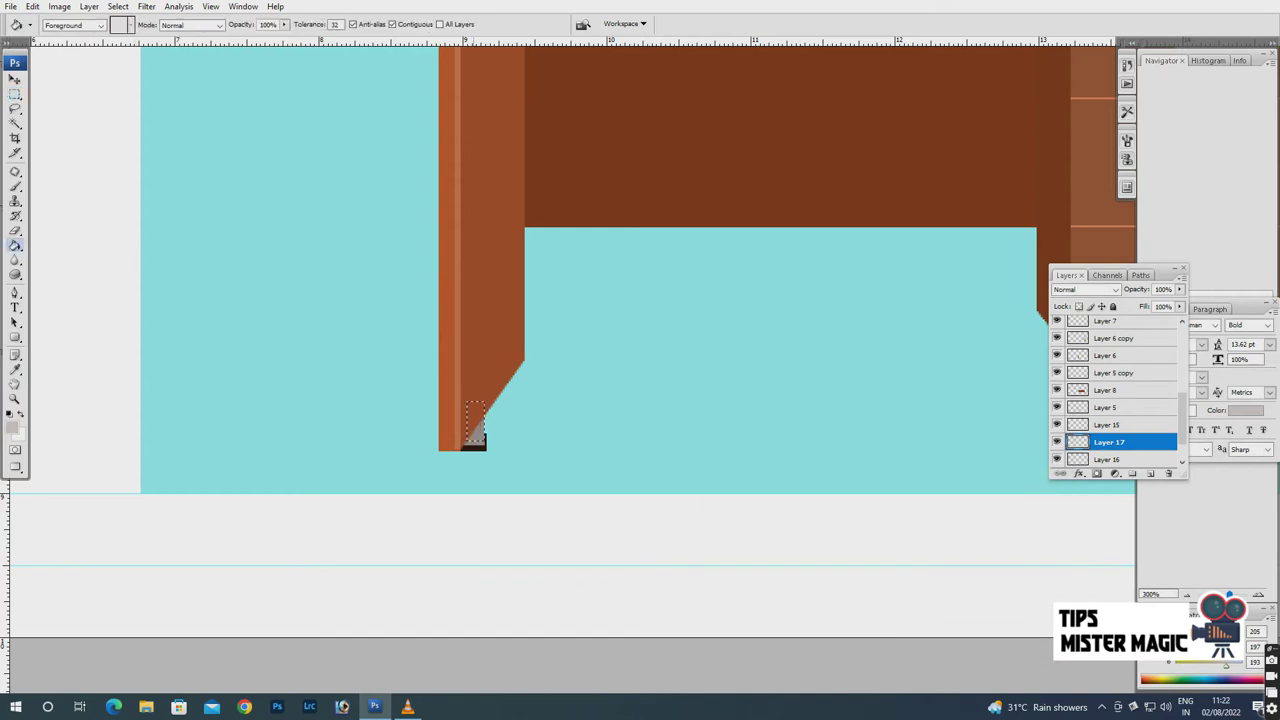
pyautogui.click(12, 428)
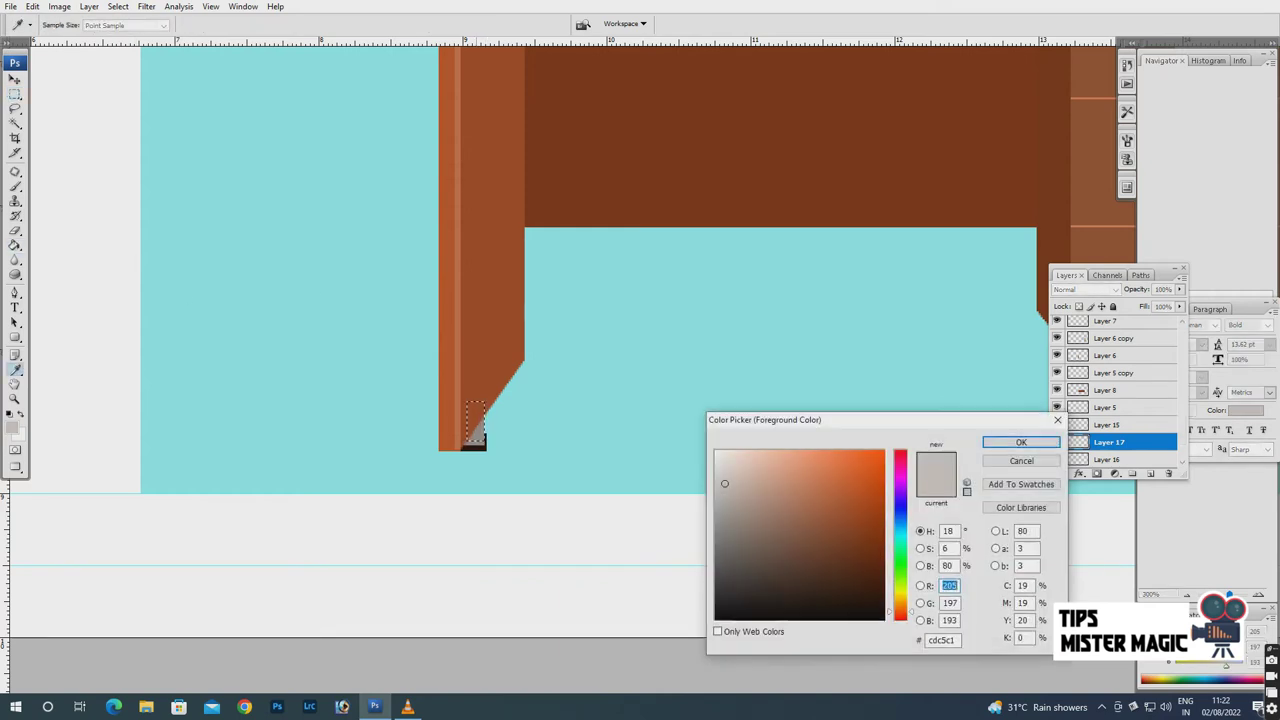
pyautogui.click(730, 500)
pyautogui.click(1009, 440)
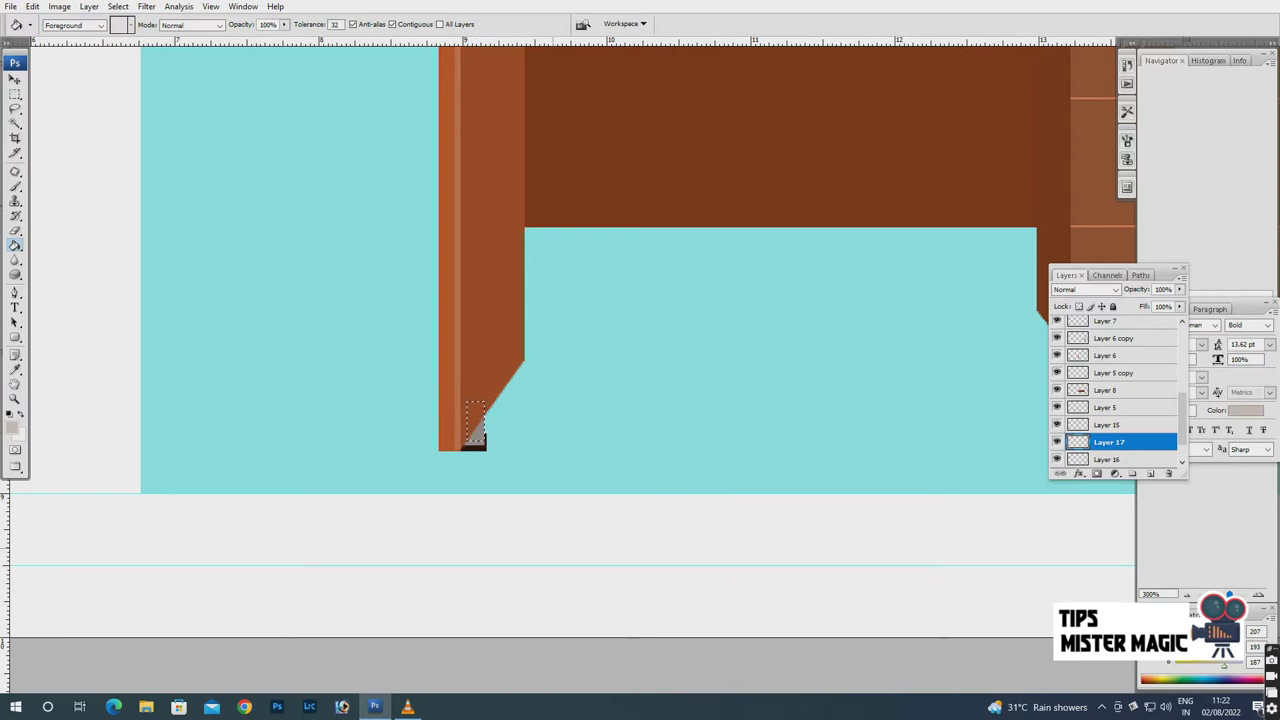
pyautogui.click(12, 428)
pyautogui.click(1012, 440)
# Deselect and drag Layer 17 above Layer 6 so the grey block shows.
pyautogui.press('m')
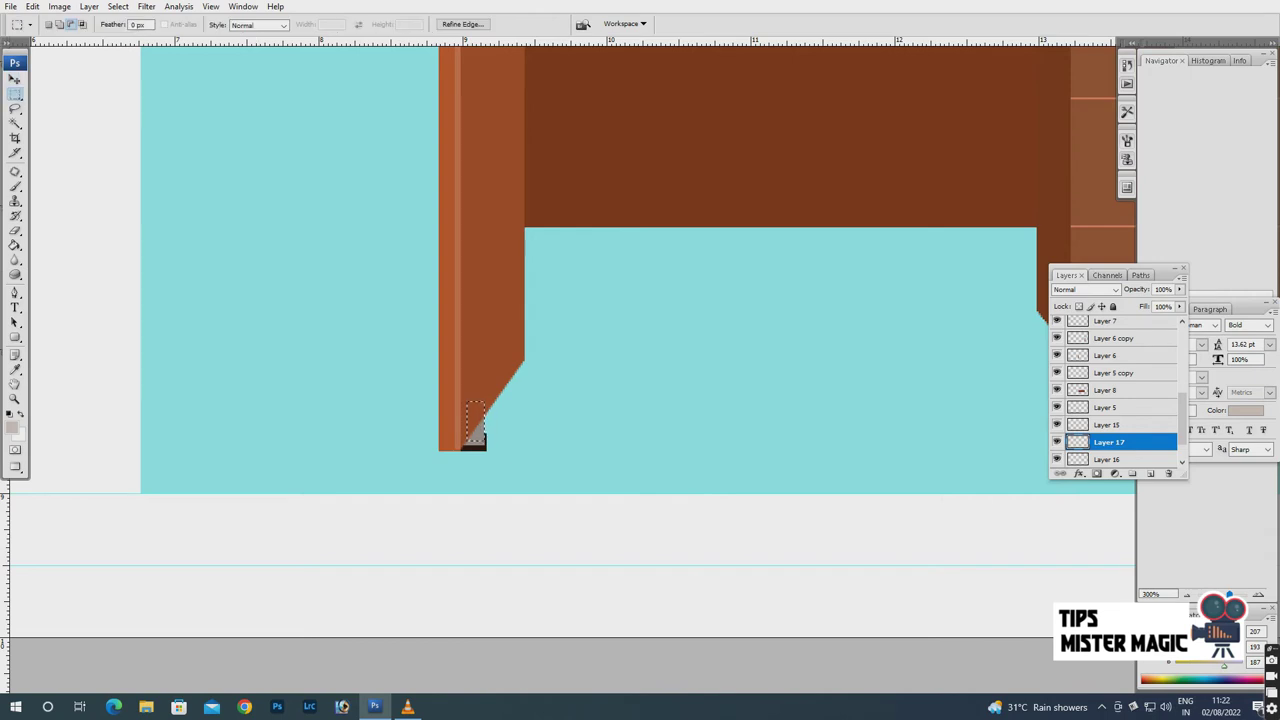
pyautogui.rightClick(490, 412)
pyautogui.click(543, 417)
pyautogui.press('v')
pyautogui.moveTo(1109, 441); pyautogui.dragTo(1109, 348)
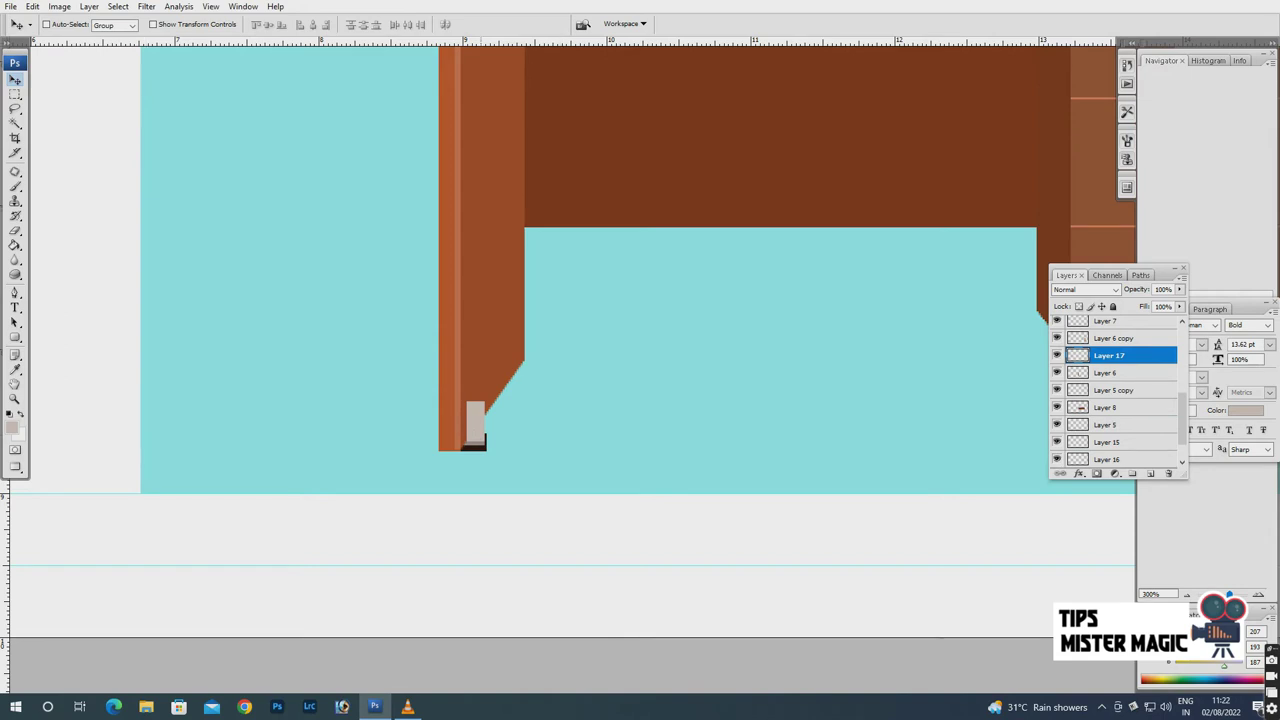
# Free-transform the grey rectangle with Perspective and Distort to slant its top and widen it leftward.
pyautogui.click(32, 6)
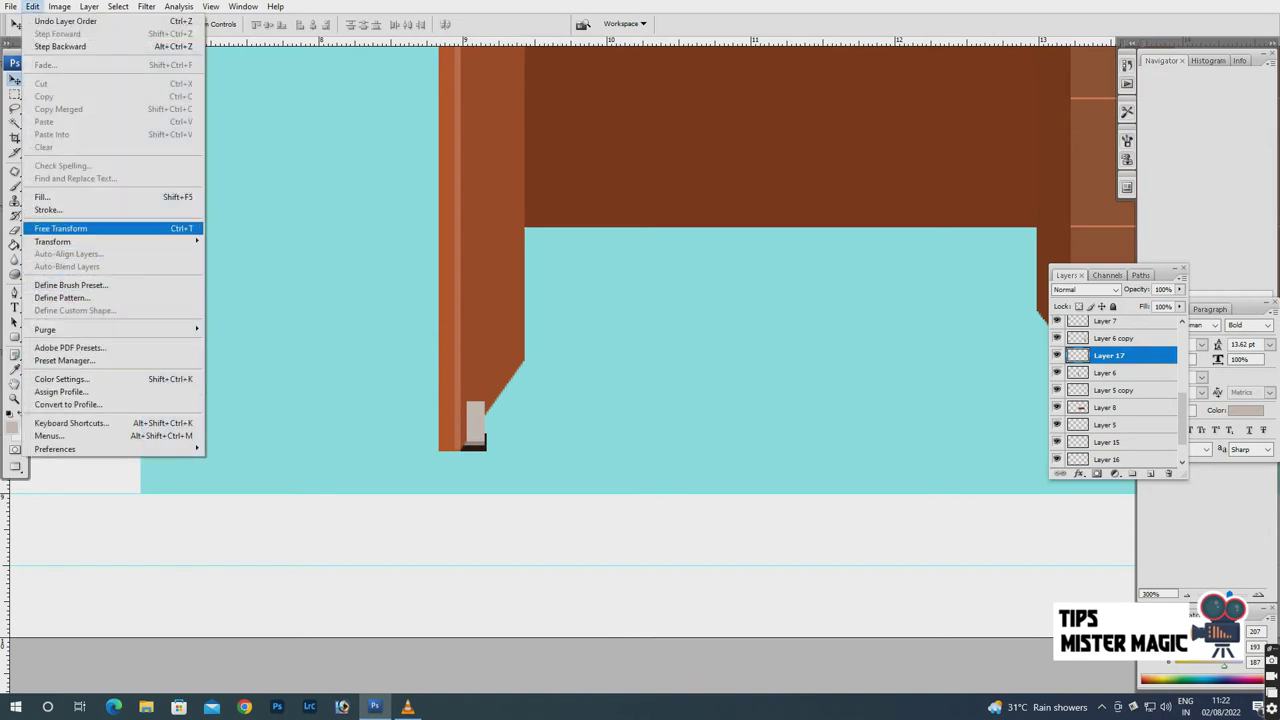
pyautogui.click(100, 228)
pyautogui.rightClick(476, 421)
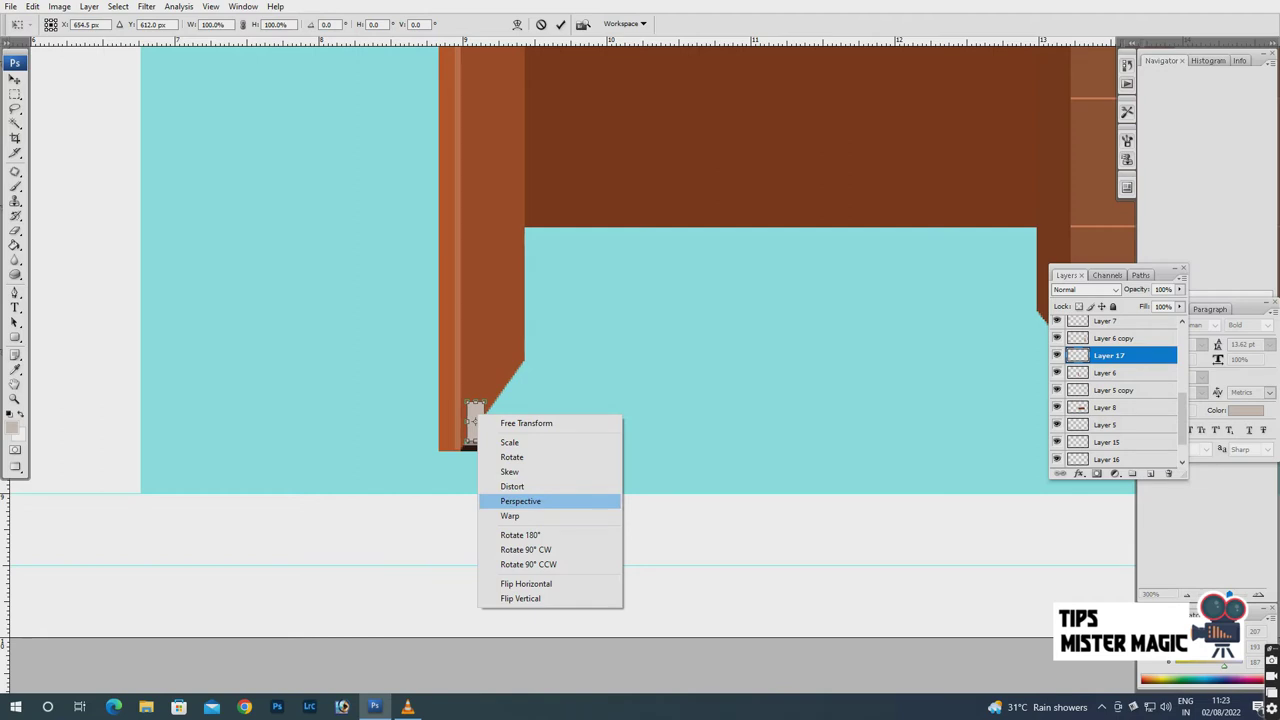
pyautogui.click(520, 501)
pyautogui.moveTo(485, 402); pyautogui.dragTo(486, 408)
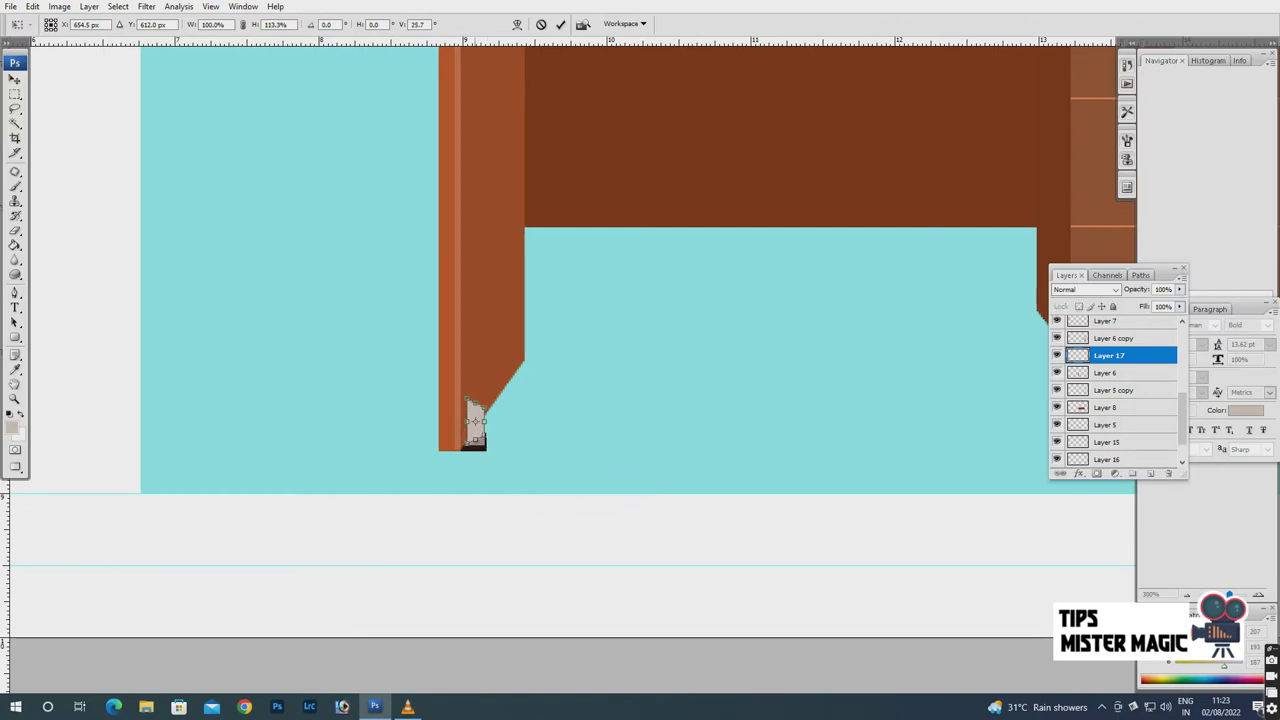
pyautogui.rightClick(478, 418)
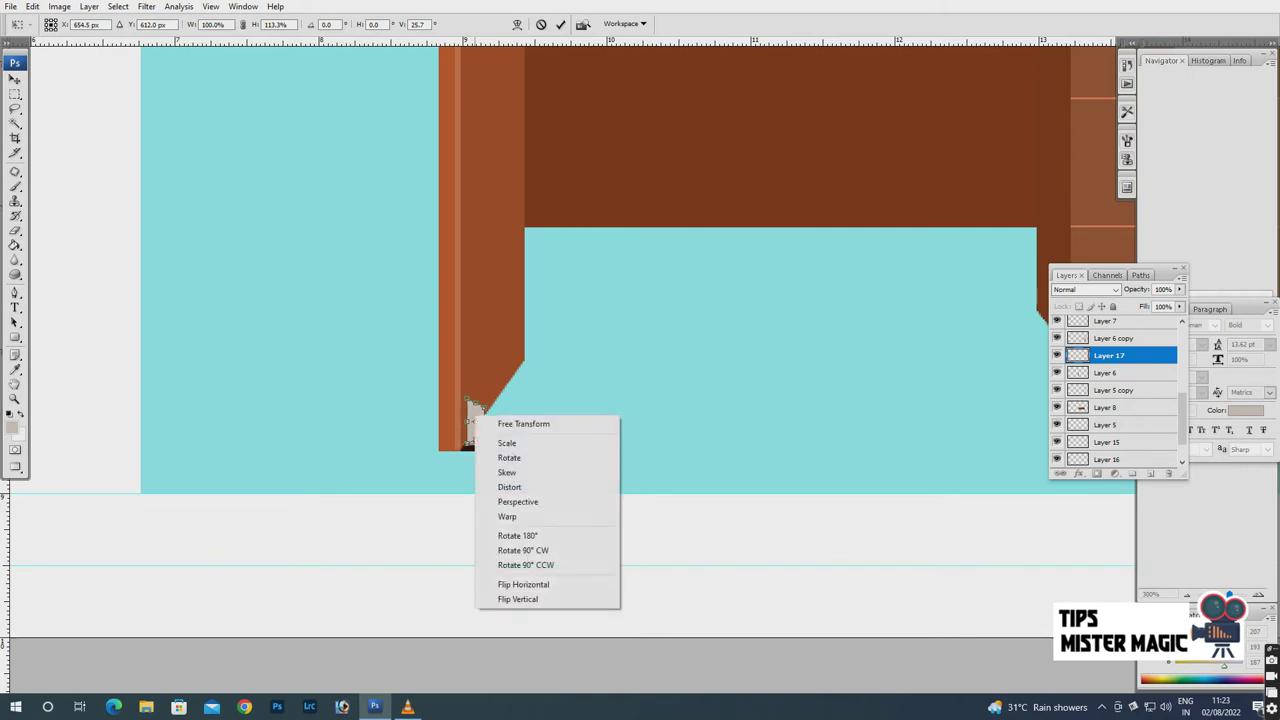
pyautogui.click(500, 487)
pyautogui.moveTo(486, 408)
pyautogui.mouseDown()
pyautogui.moveTo(481, 398)
pyautogui.moveTo(475, 418)
pyautogui.mouseUp()
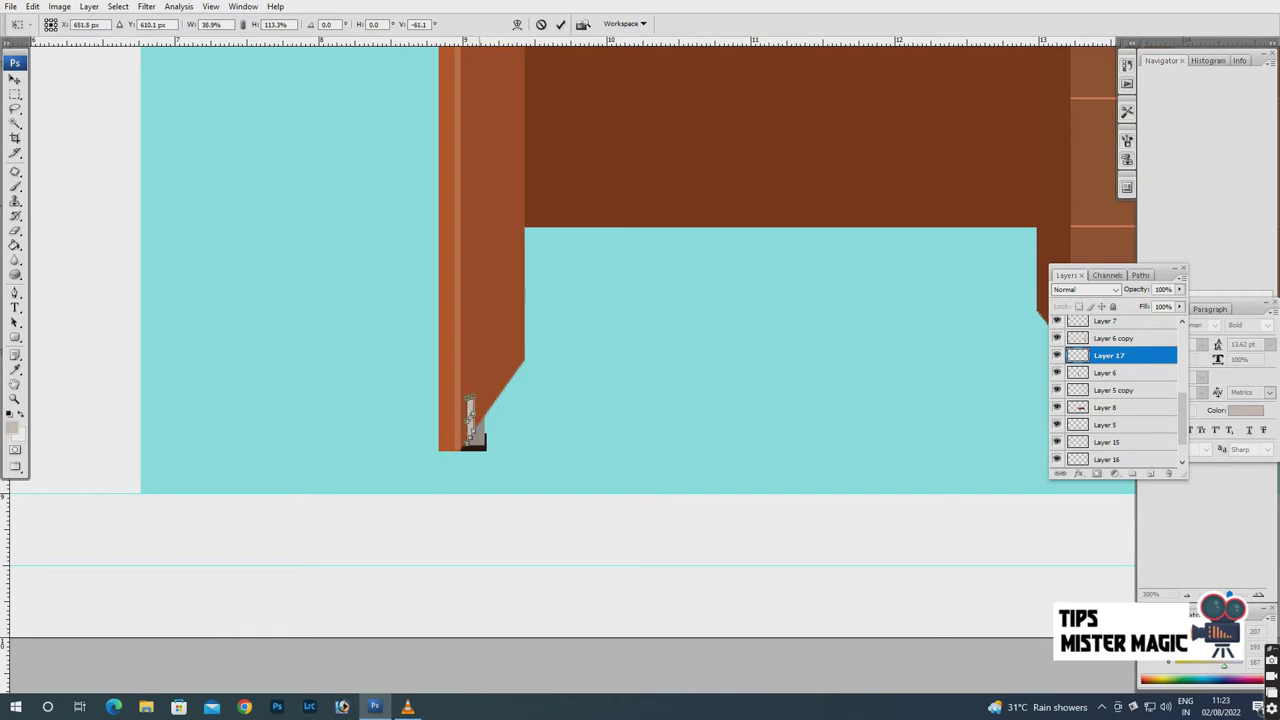
pyautogui.hotkey('ctrl', '+')
pyautogui.hotkey('ctrl', '+')
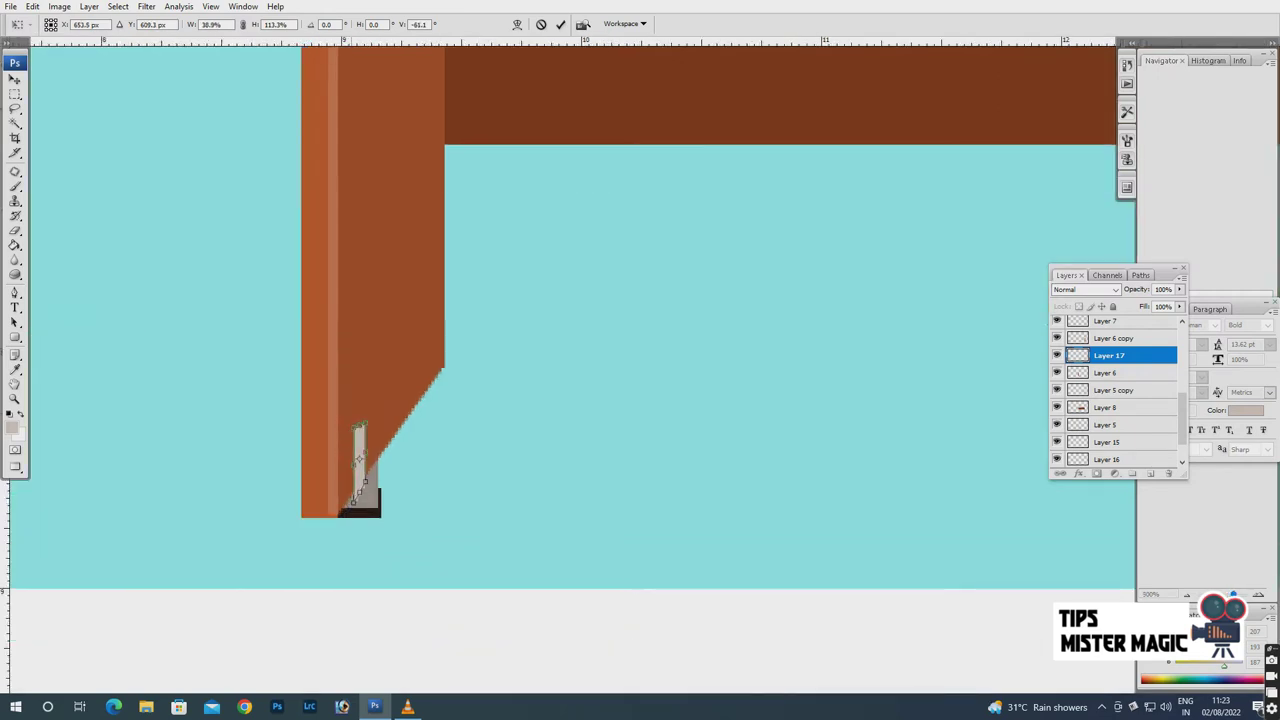
pyautogui.moveTo(353, 462); pyautogui.dragTo(349, 462)
pyautogui.press('Return')
# Widen the grey sliver to the right with a second Ctrl+T transform.
pyautogui.press('m')
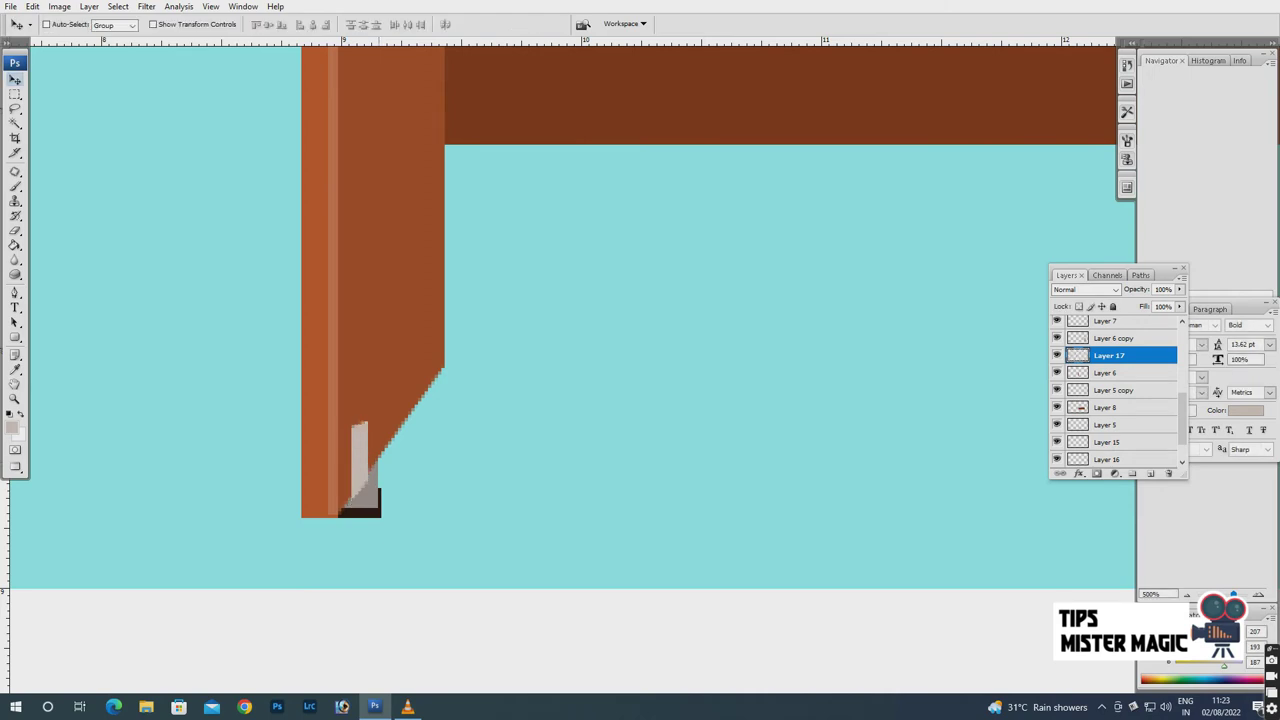
pyautogui.hotkey('ctrl', '+')
pyautogui.hotkey('ctrl', '+')
pyautogui.press('v')
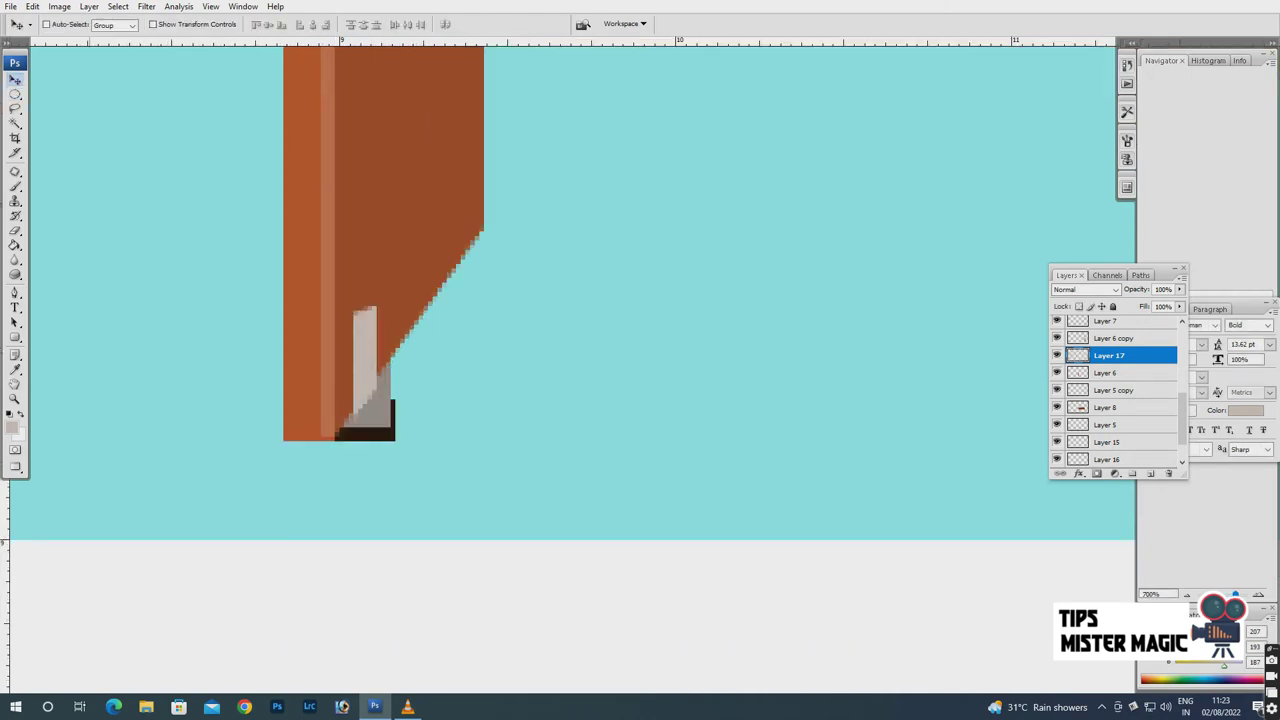
pyautogui.hotkey('ctrl', 't')
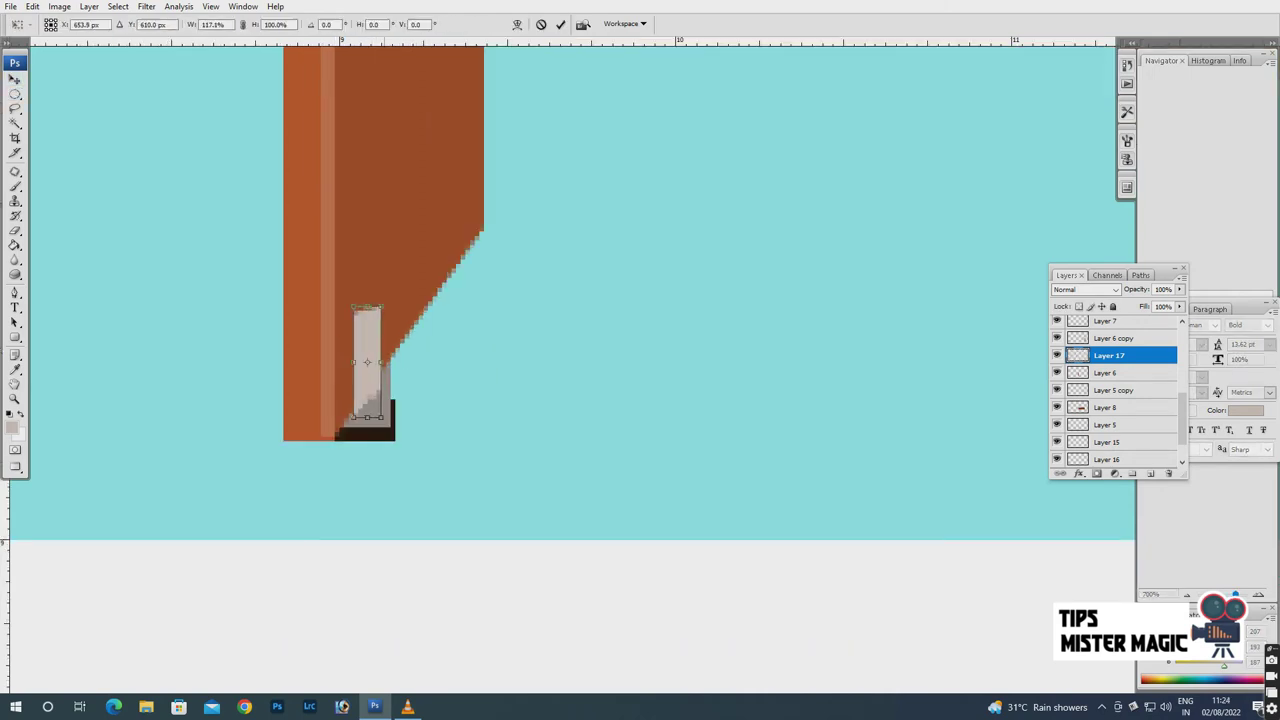
pyautogui.moveTo(381, 362); pyautogui.dragTo(390, 362)
pyautogui.press('Return')
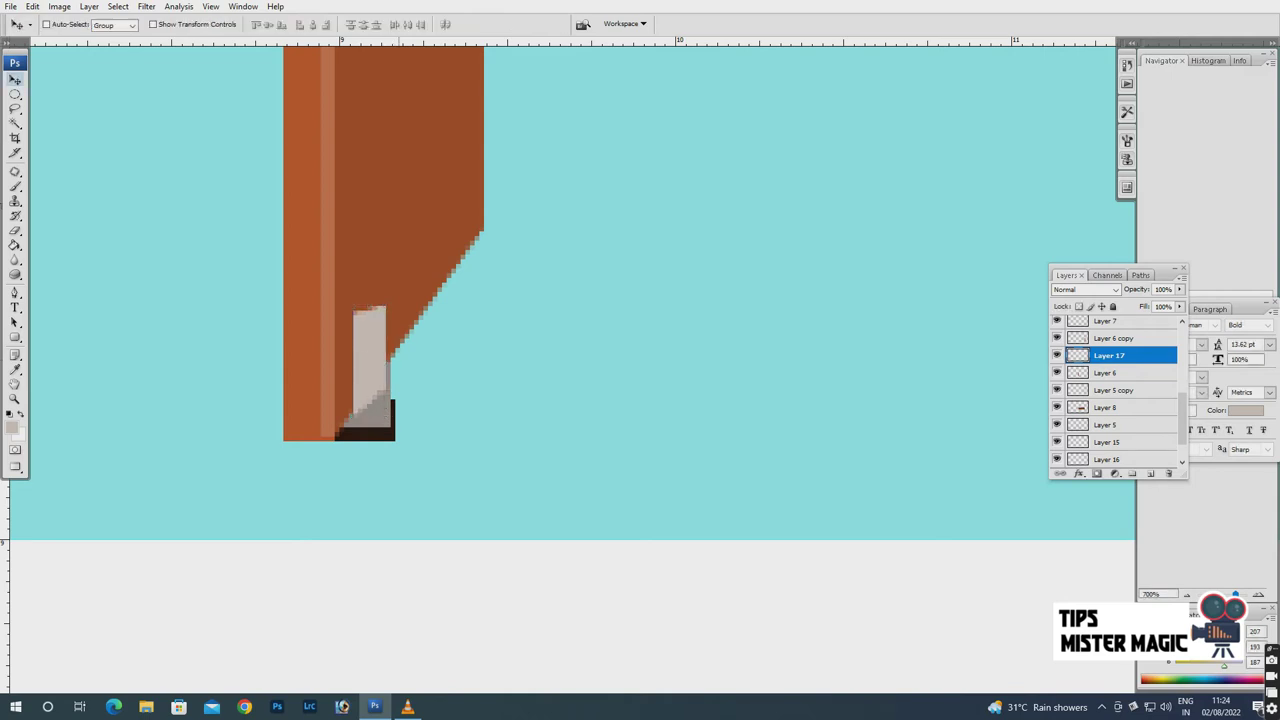
pyautogui.hotkey('ctrl', '-')
pyautogui.hotkey('ctrl', '-')
pyautogui.hotkey('ctrl', '-')
pyautogui.hotkey('ctrl', '-')
pyautogui.hotkey('ctrl', '-')
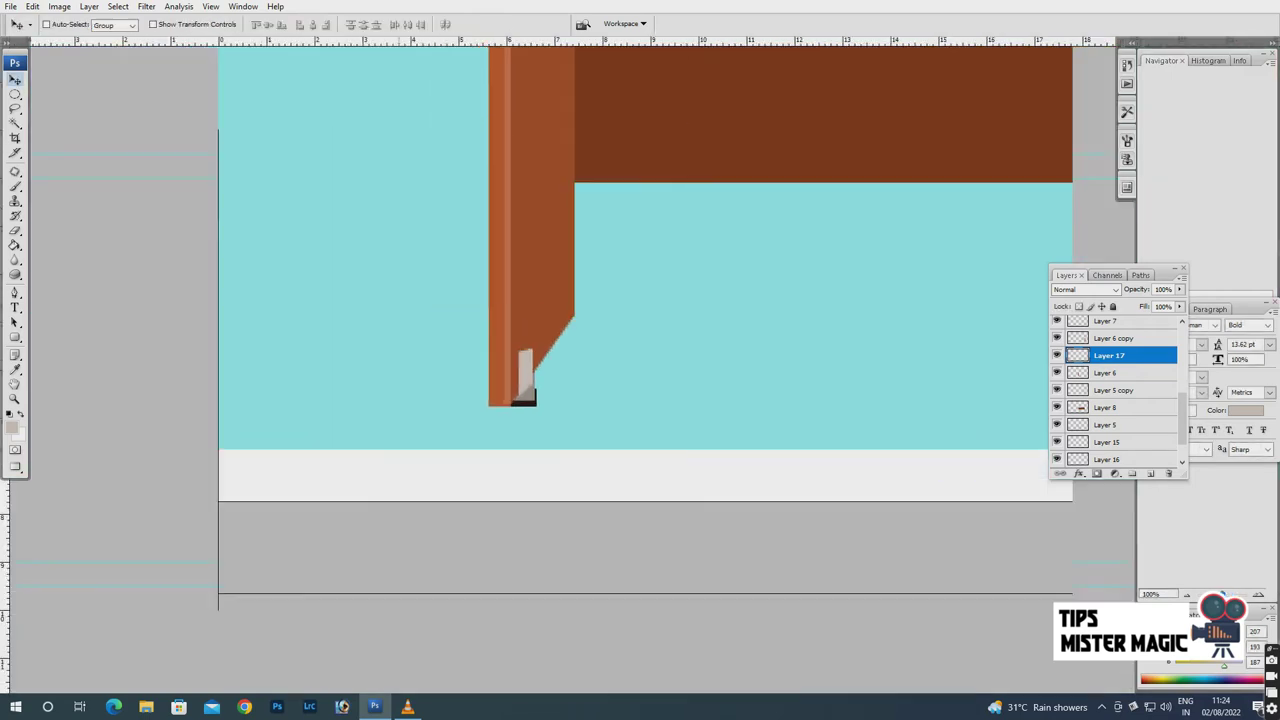
pyautogui.hotkey('ctrl', '-')
pyautogui.hotkey('ctrl', '-')
pyautogui.hotkey('ctrl', '-')
# Nudge the Layer 17 grey block down, merge Layer 15 into Layer 16, nudge the dark foot up.
pyautogui.hotkey('ctrl', '+')
pyautogui.hotkey('ctrl', '+')
pyautogui.hotkey('ctrl', '+')
pyautogui.moveTo(700, 400)
pyautogui.mouseDown()
pyautogui.moveTo(546, 267)
pyautogui.moveTo(395, 85)
pyautogui.mouseUp()
pyautogui.hotkey('ctrl', '+')
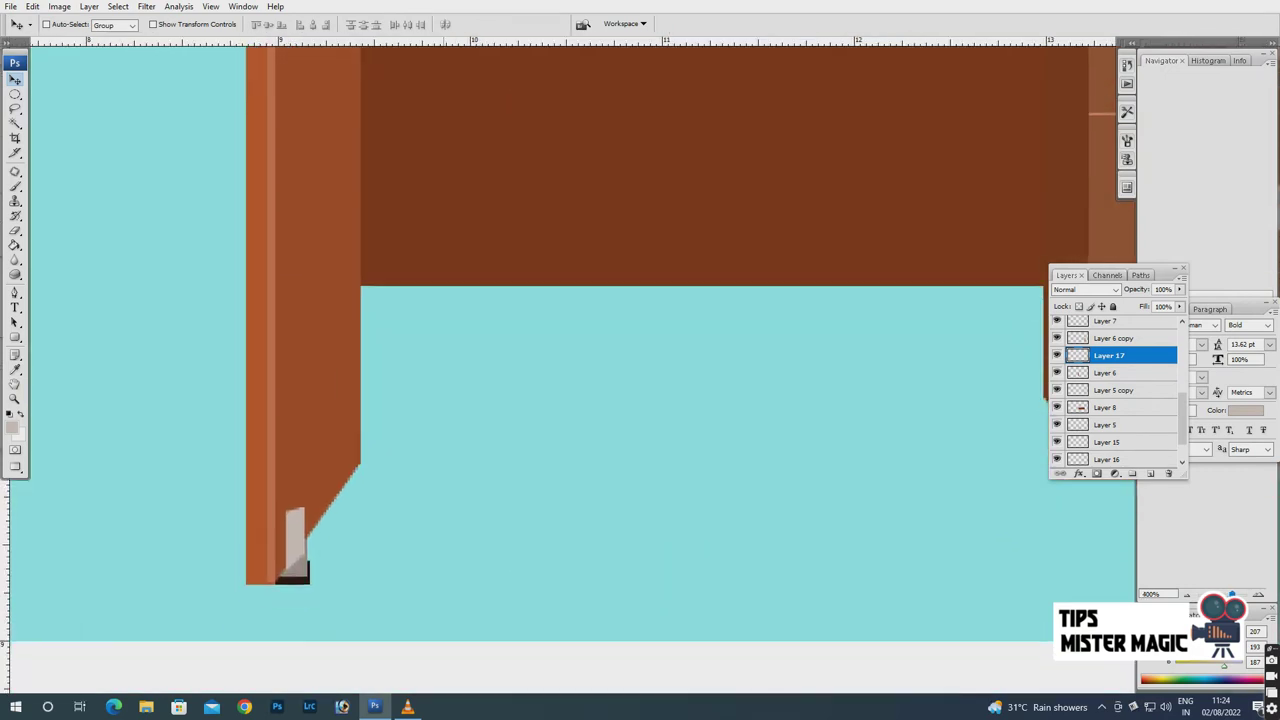
pyautogui.rightClick(300, 532)
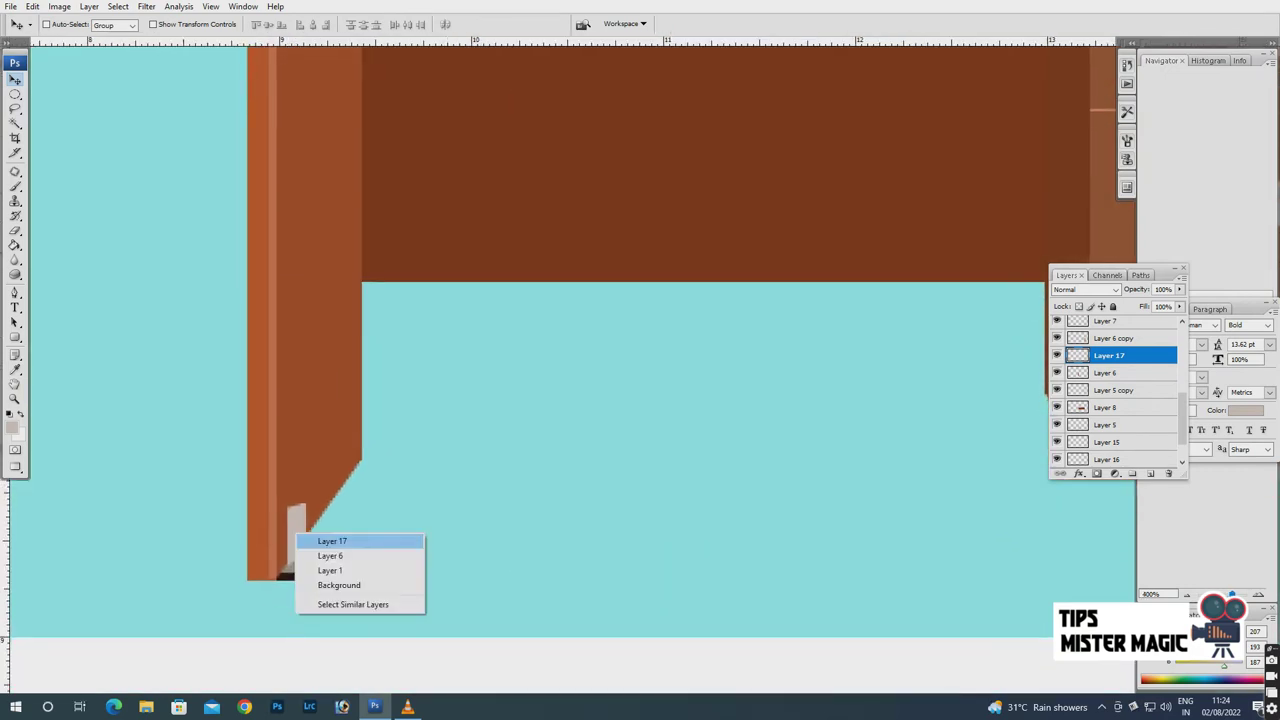
pyautogui.click(320, 540)
pyautogui.press('Down')
pyautogui.press('Down')
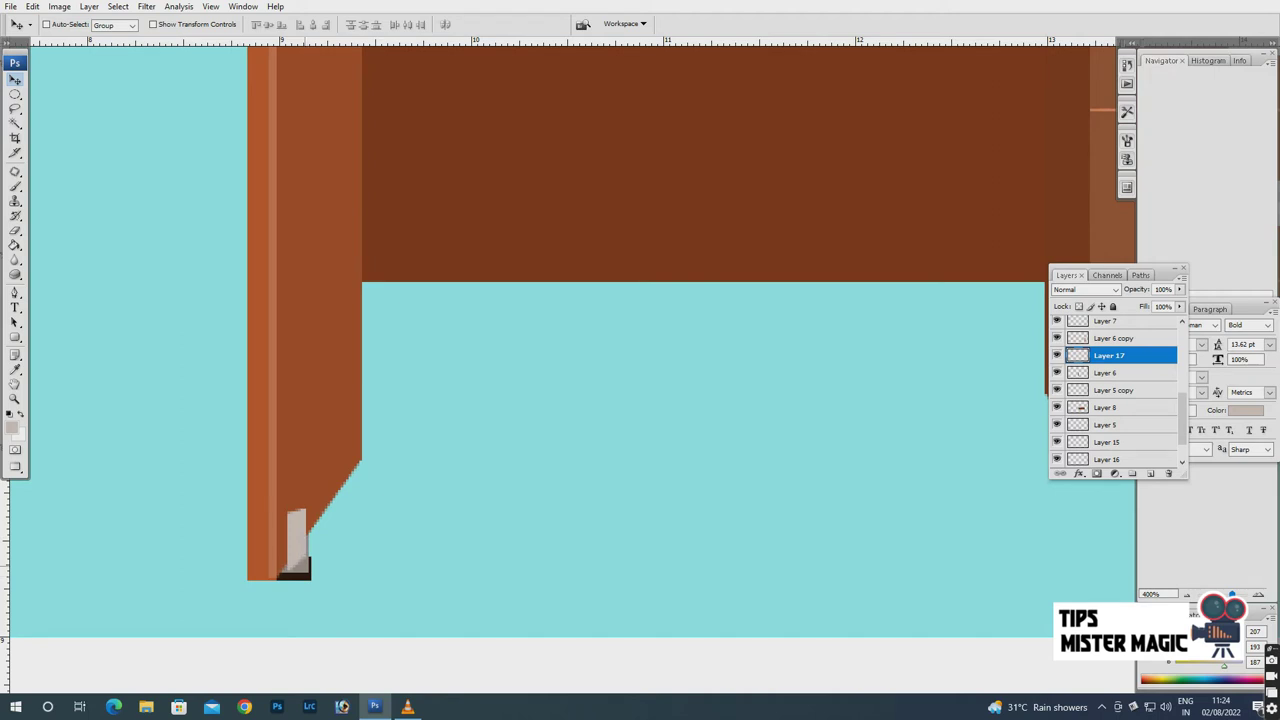
pyautogui.hotkey('ctrl', 'e')
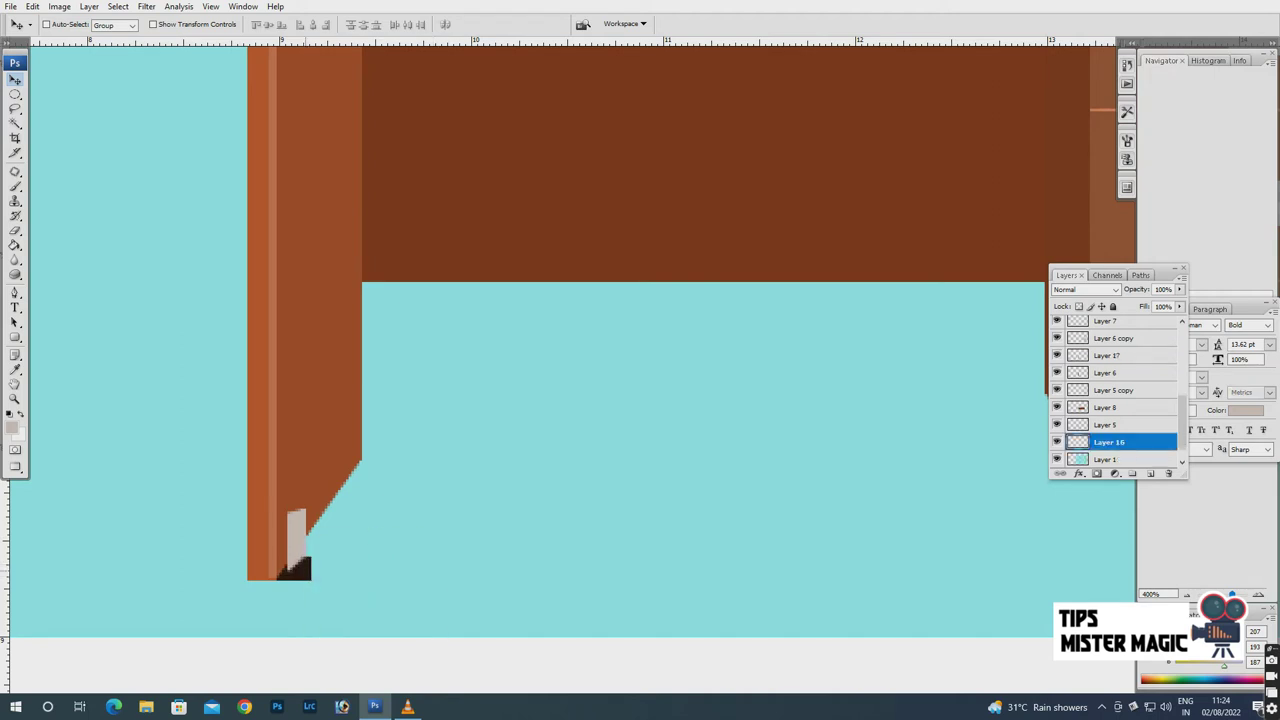
pyautogui.press('Up')
pyautogui.press('Up')
# Fill a brownish grey dot on new Layer 18 and raise it up the layer stack.
pyautogui.press('m')
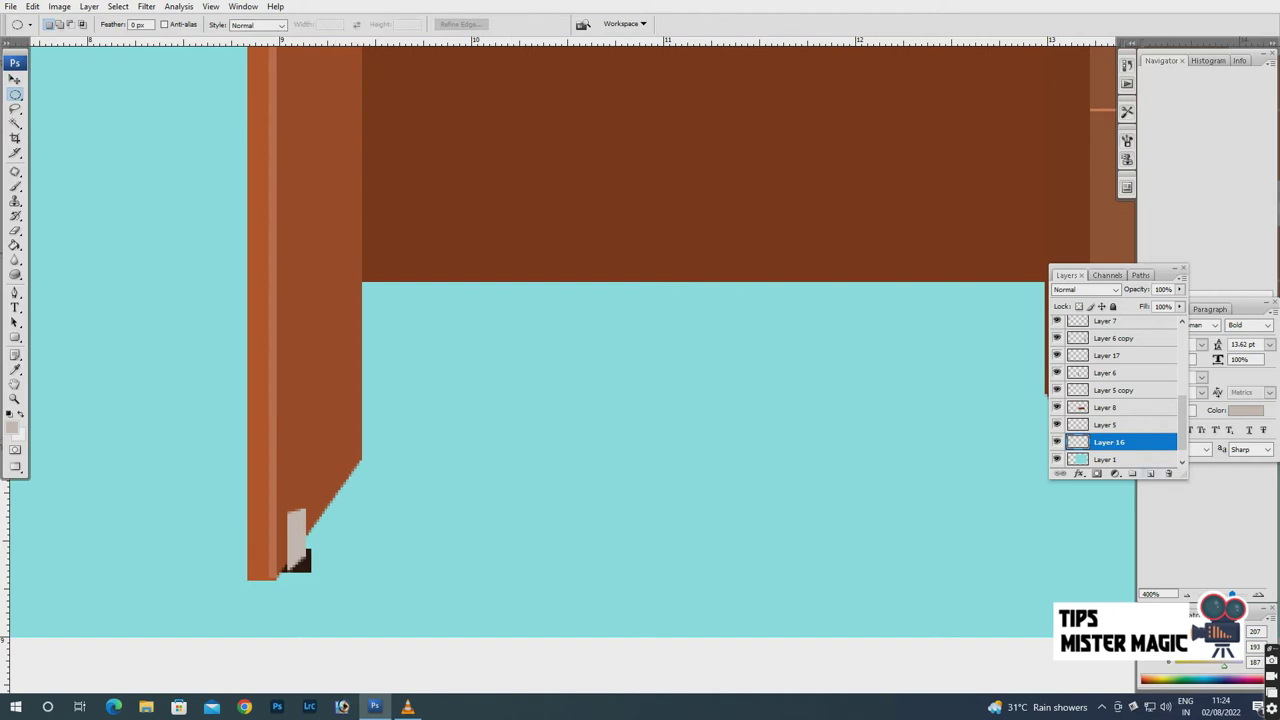
pyautogui.hotkey('ctrl', 'shift', 'alt', 'n')
pyautogui.press('i')
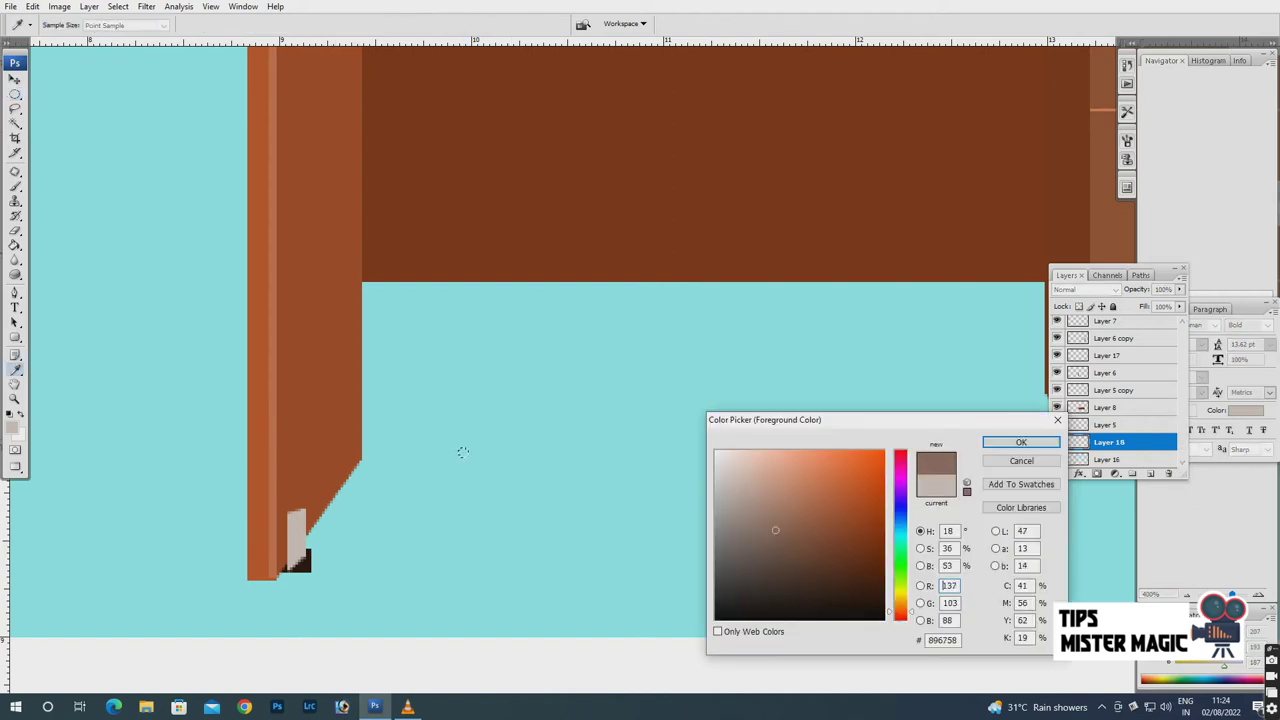
pyautogui.press('Return')
pyautogui.press('m')
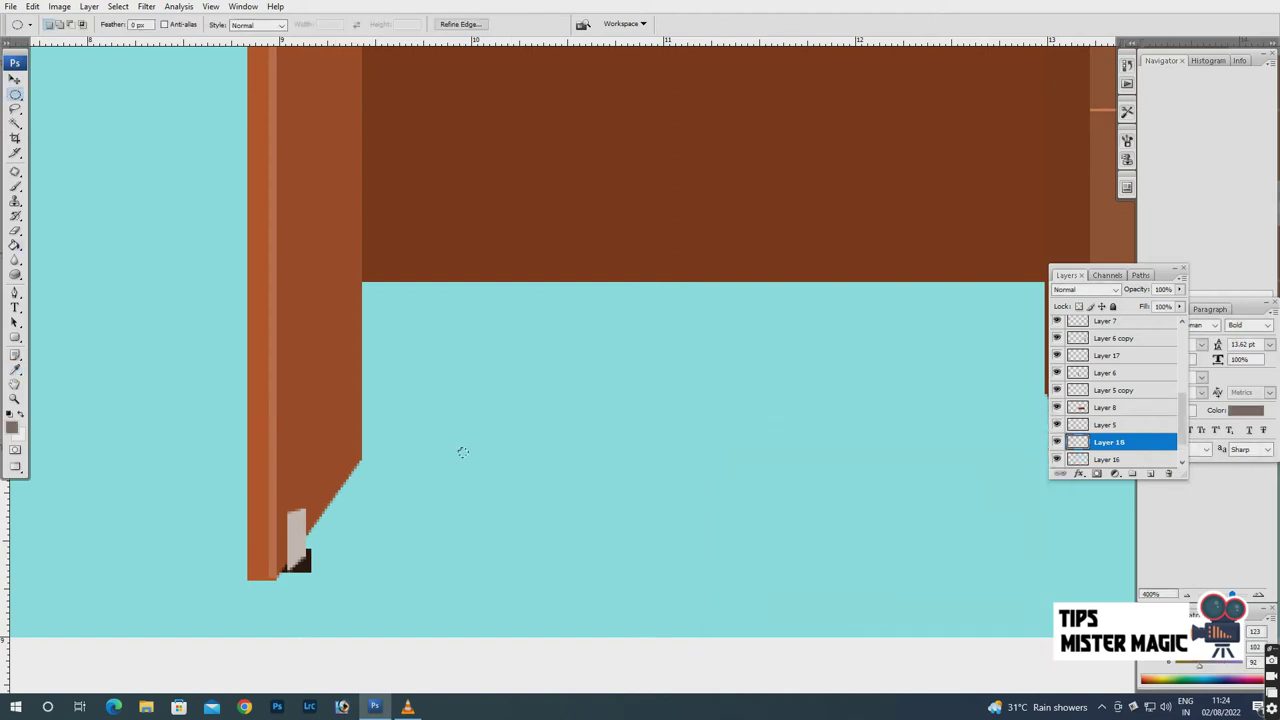
pyautogui.press('g')
pyautogui.press('v')
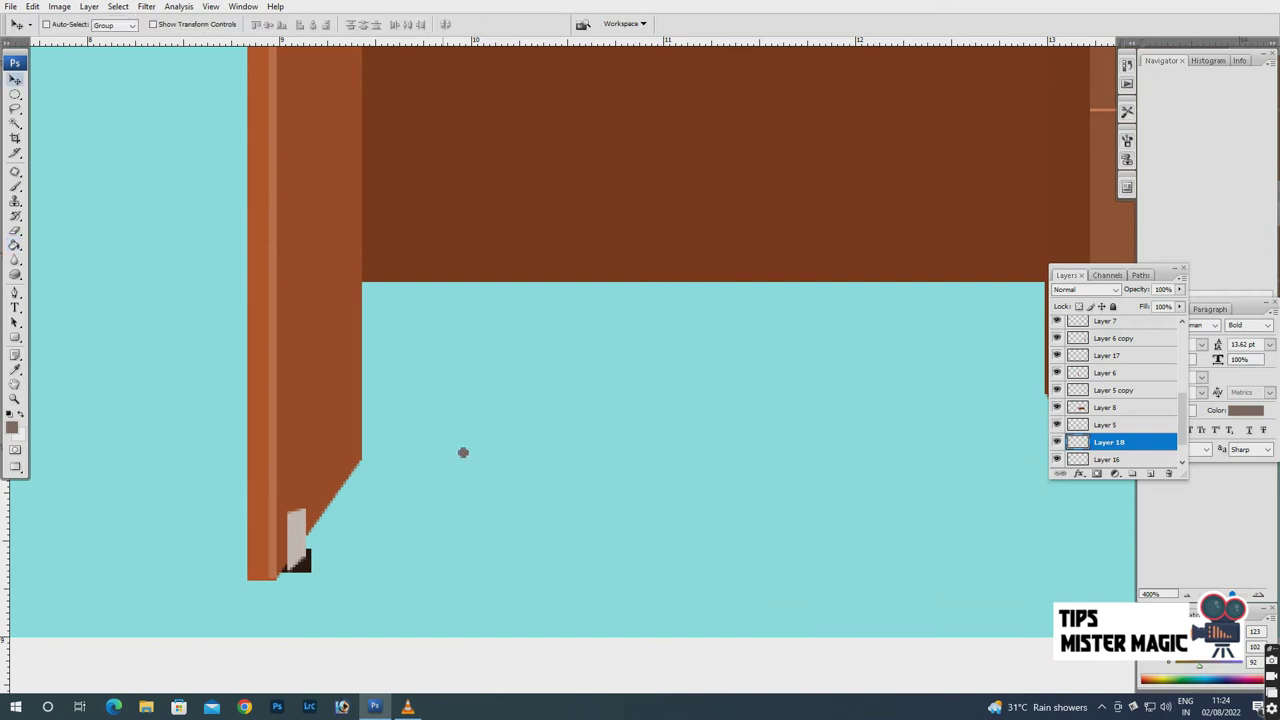
pyautogui.hotkey('ctrl', ']')
pyautogui.hotkey('ctrl', ']')
pyautogui.hotkey('ctrl', ']')
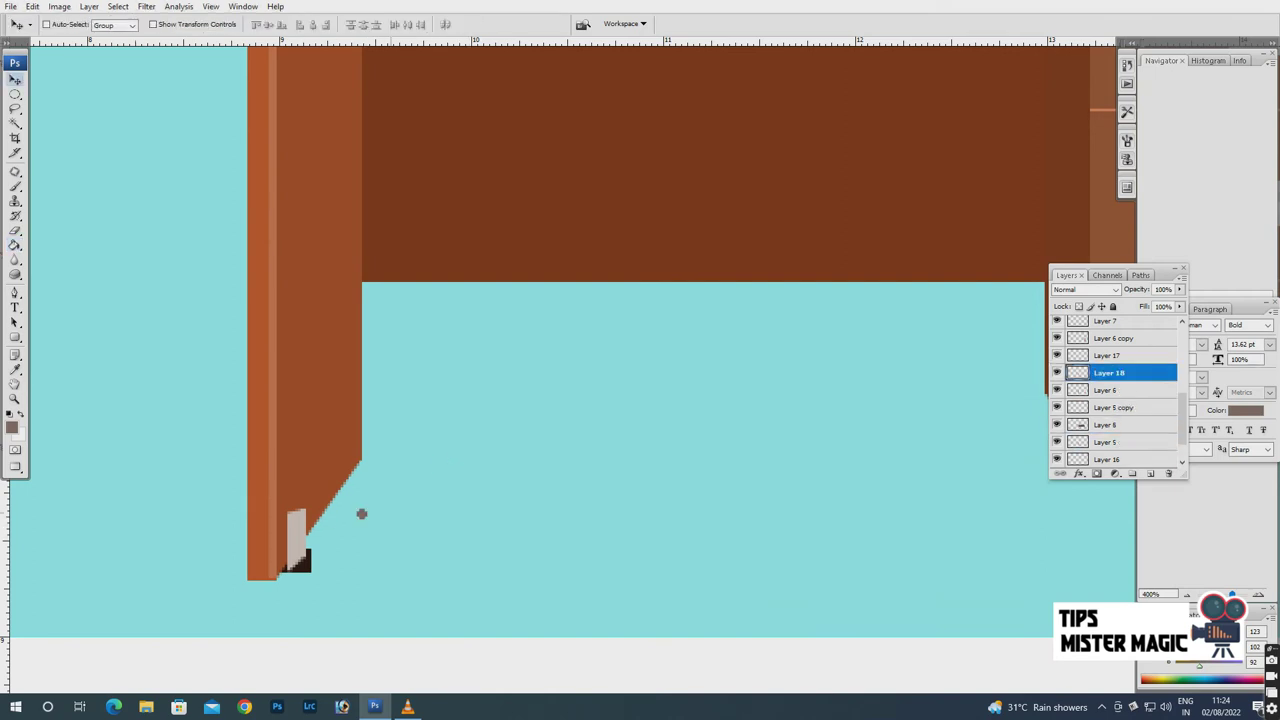
pyautogui.hotkey('ctrl', ']')
pyautogui.hotkey('ctrl', ']')
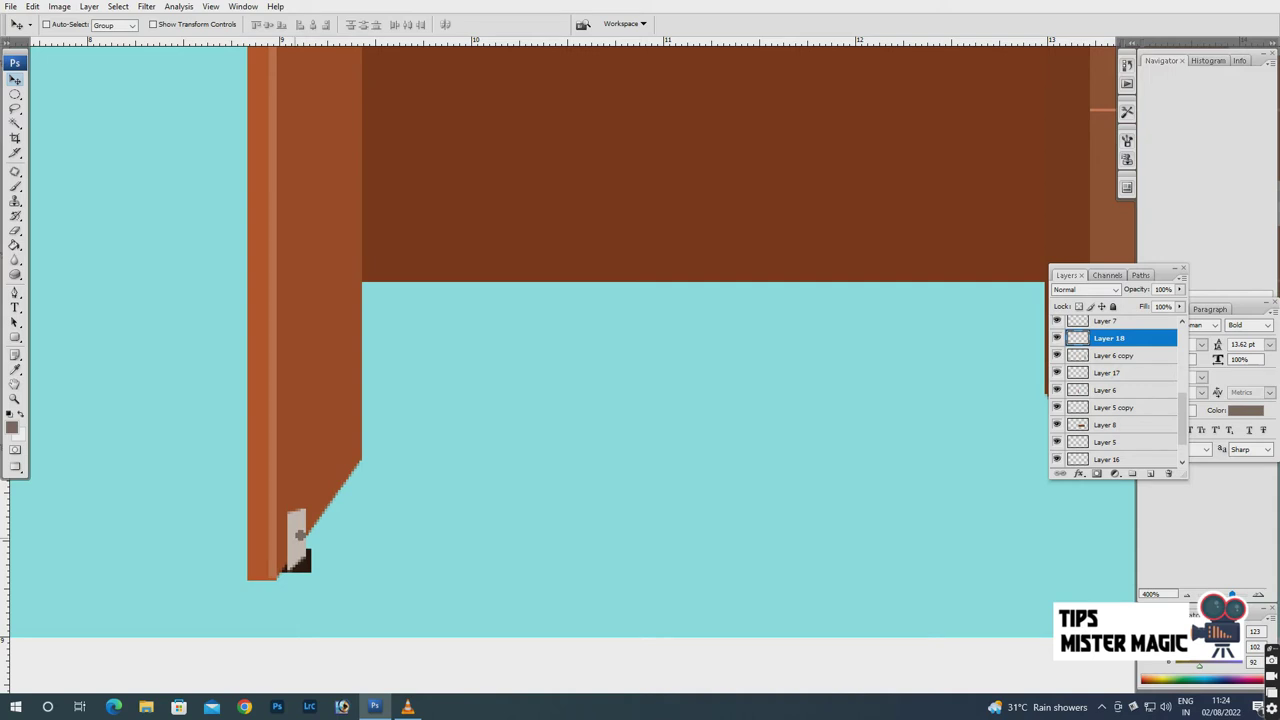
# Resize the grey dot, duplicate it with Ctrl+J, and nudge the copy beside the first.
pyautogui.hotkey('ctrl', 't')
pyautogui.hotkey('ctrl', '+')
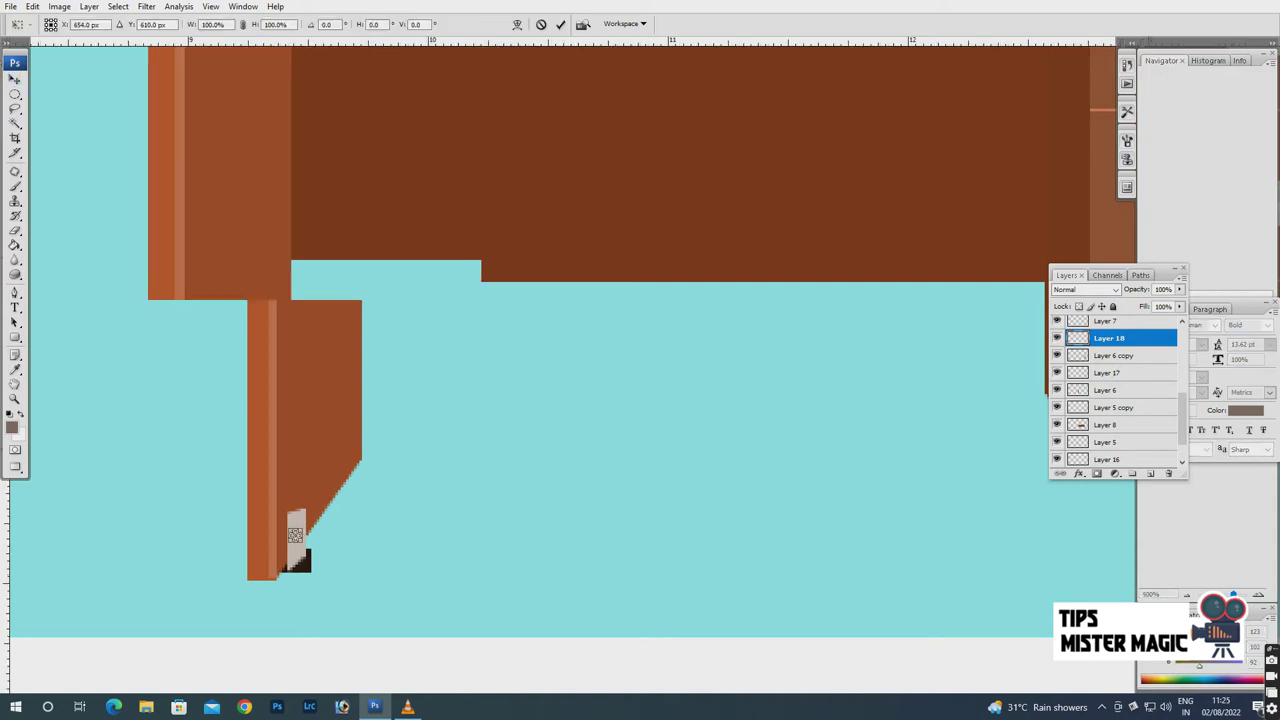
pyautogui.press('Return')
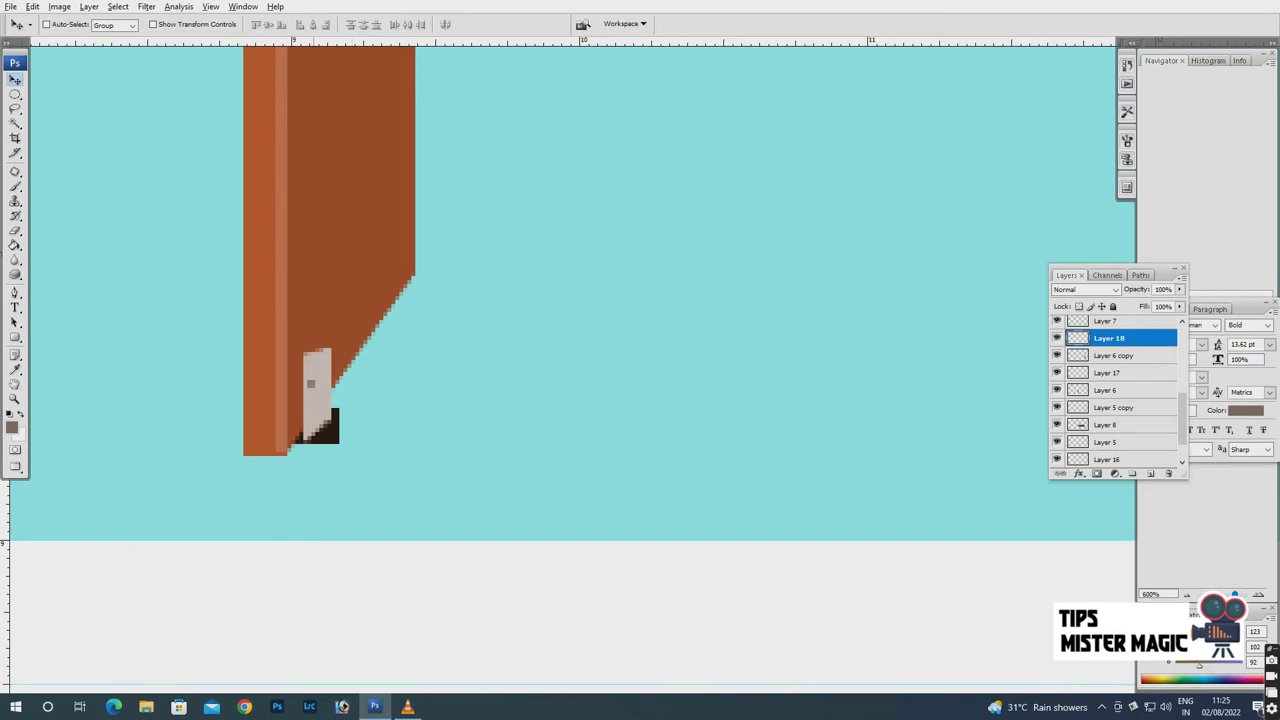
pyautogui.hotkey('ctrl', 'j')
pyautogui.press('Right')
pyautogui.press('Right')
pyautogui.press('Up')
pyautogui.press('Right')
pyautogui.press('Left')
# Select the bracket layers together via the canvas right-click layer lists.
pyautogui.rightClick(312, 382)
pyautogui.keyDown('shift'); pyautogui.click(343, 391); pyautogui.keyUp('shift')
pyautogui.rightClick(318, 358)
pyautogui.keyDown('shift'); pyautogui.click(340, 366); pyautogui.keyUp('shift')
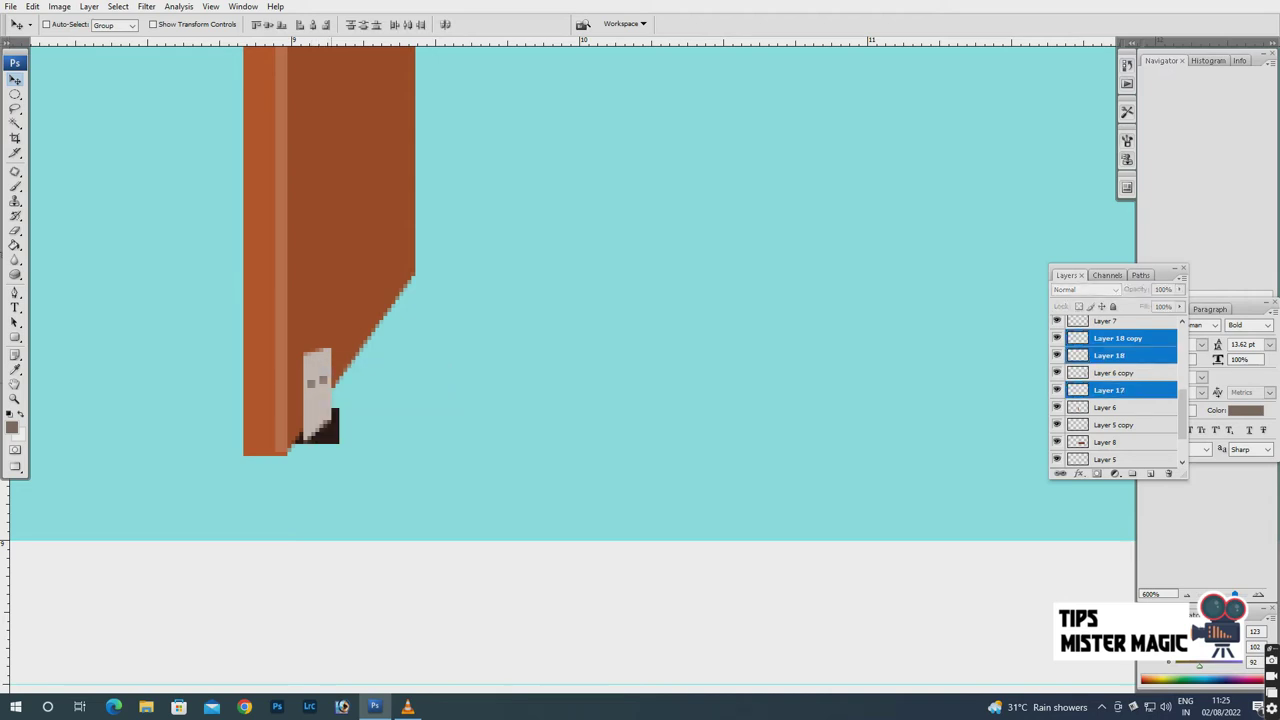
pyautogui.rightClick(1117, 339)
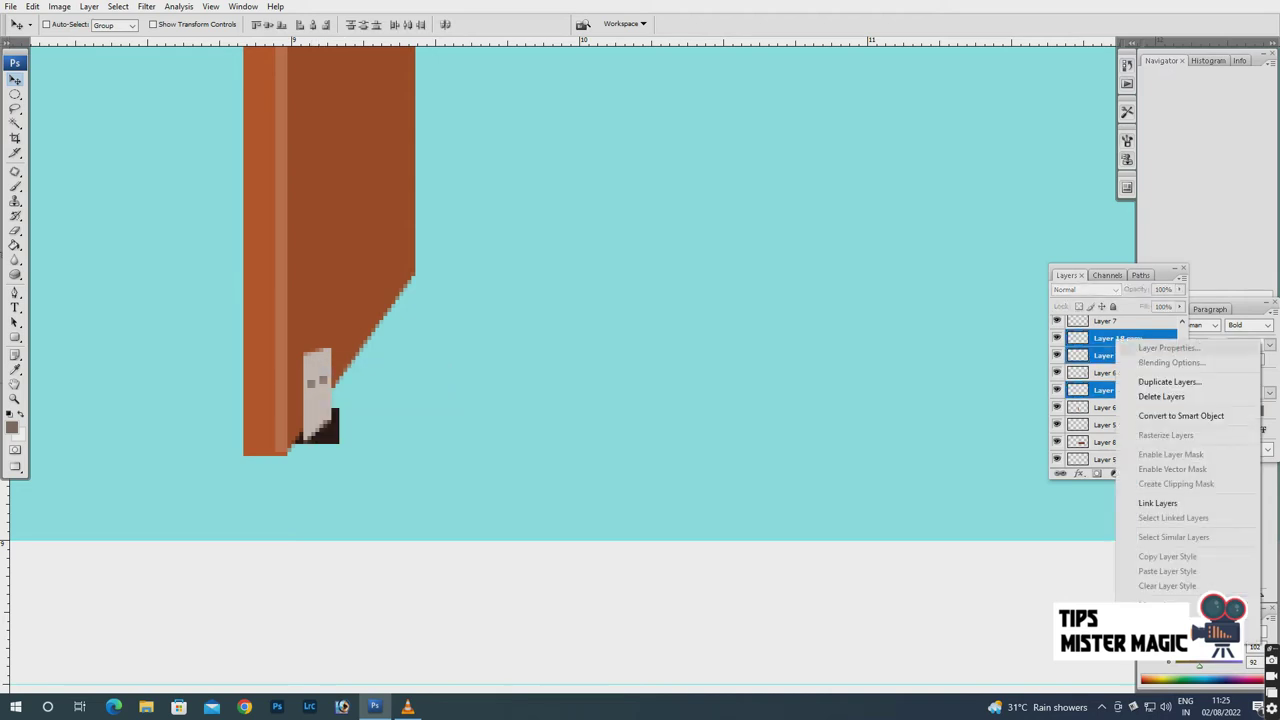
pyautogui.click(1117, 339)
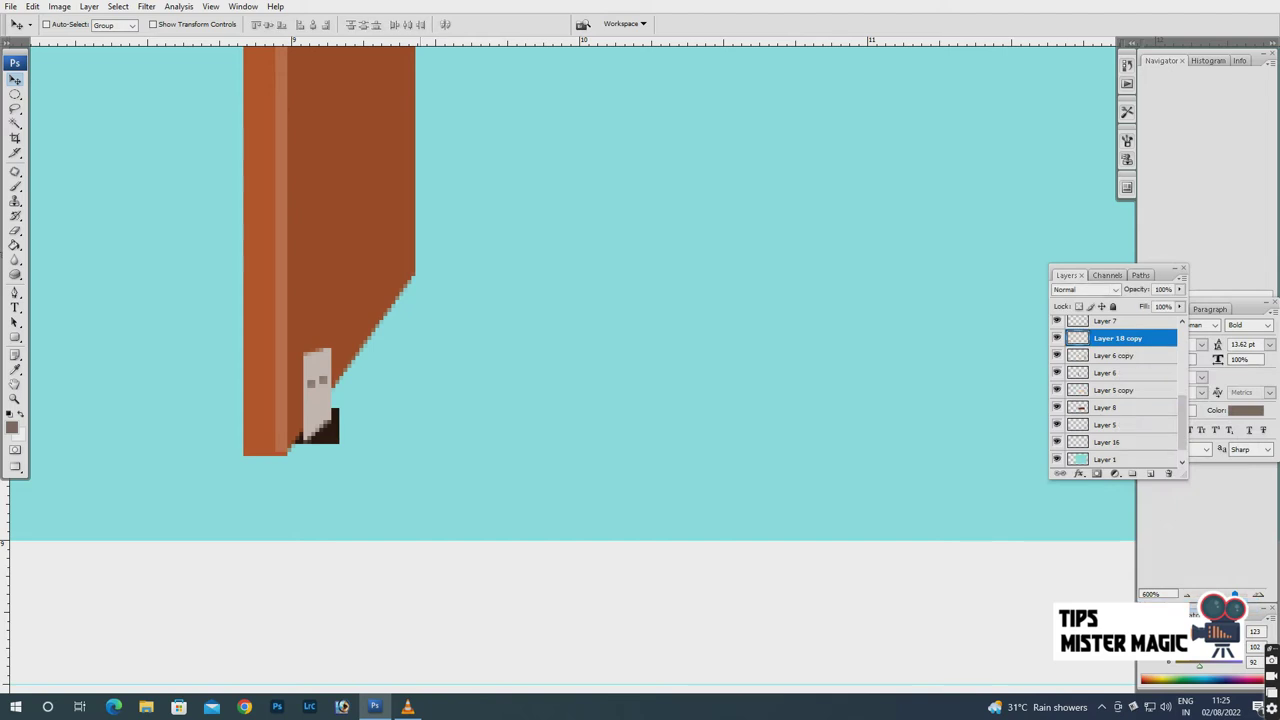
# Copy the grey bracket to a new layer and move it up the slanted left leg.
pyautogui.rightClick(321, 405)
pyautogui.click(340, 416)
pyautogui.hotkey('ctrl', 'j')
pyautogui.click(89, 6)
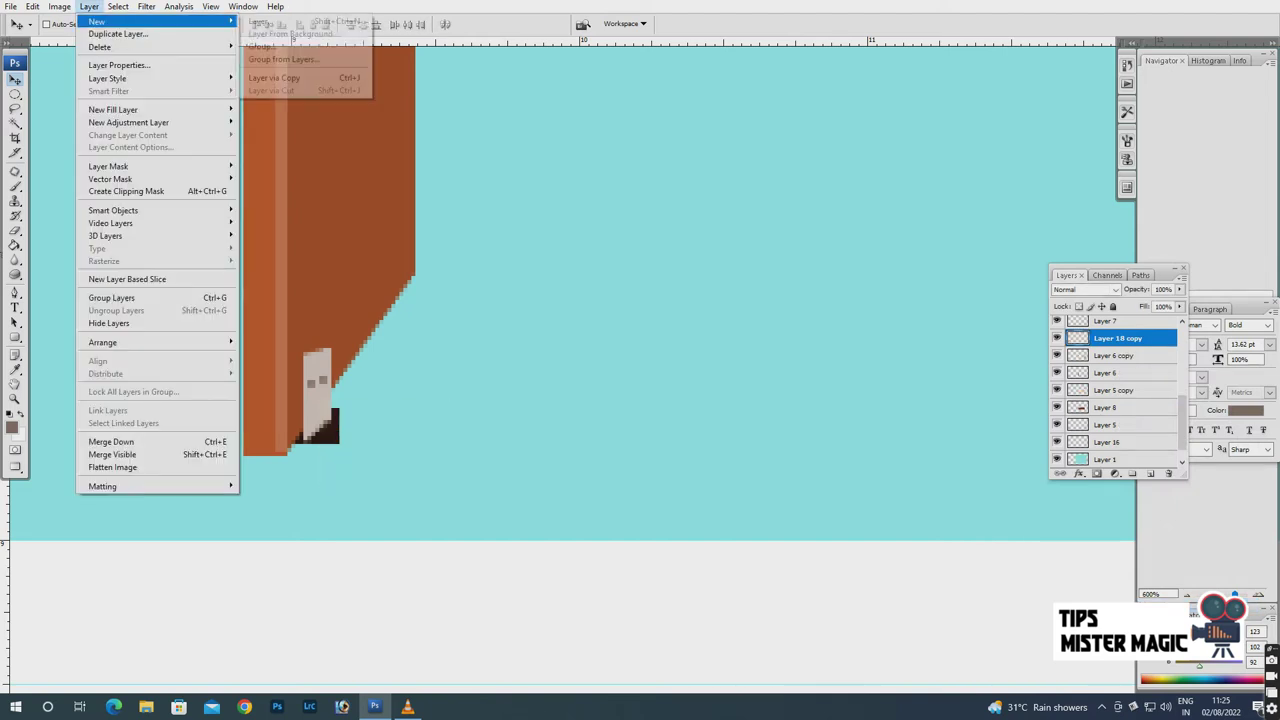
pyautogui.click(285, 77)
pyautogui.moveTo(330, 380); pyautogui.dragTo(383, 304)
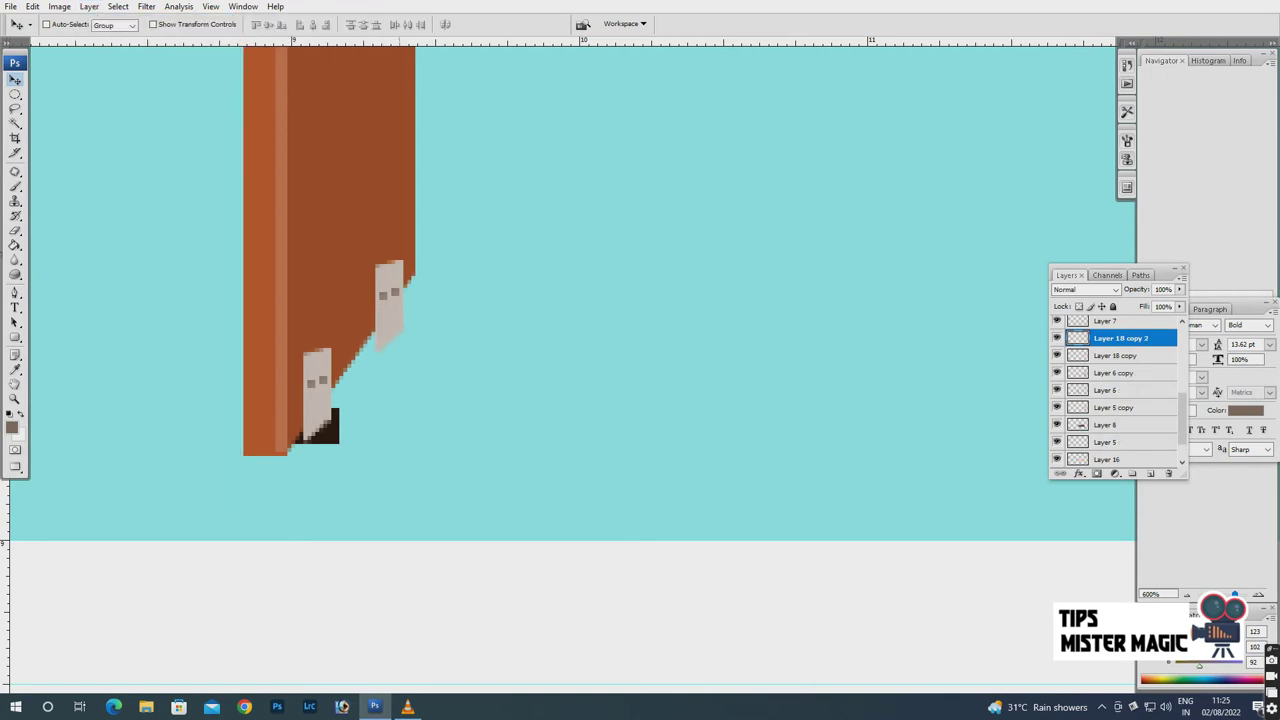
# Copy the black shadow to a new layer and place it beneath the upper bracket.
pyautogui.rightClick(332, 431)
pyautogui.click(345, 438)
pyautogui.click(146, 6)
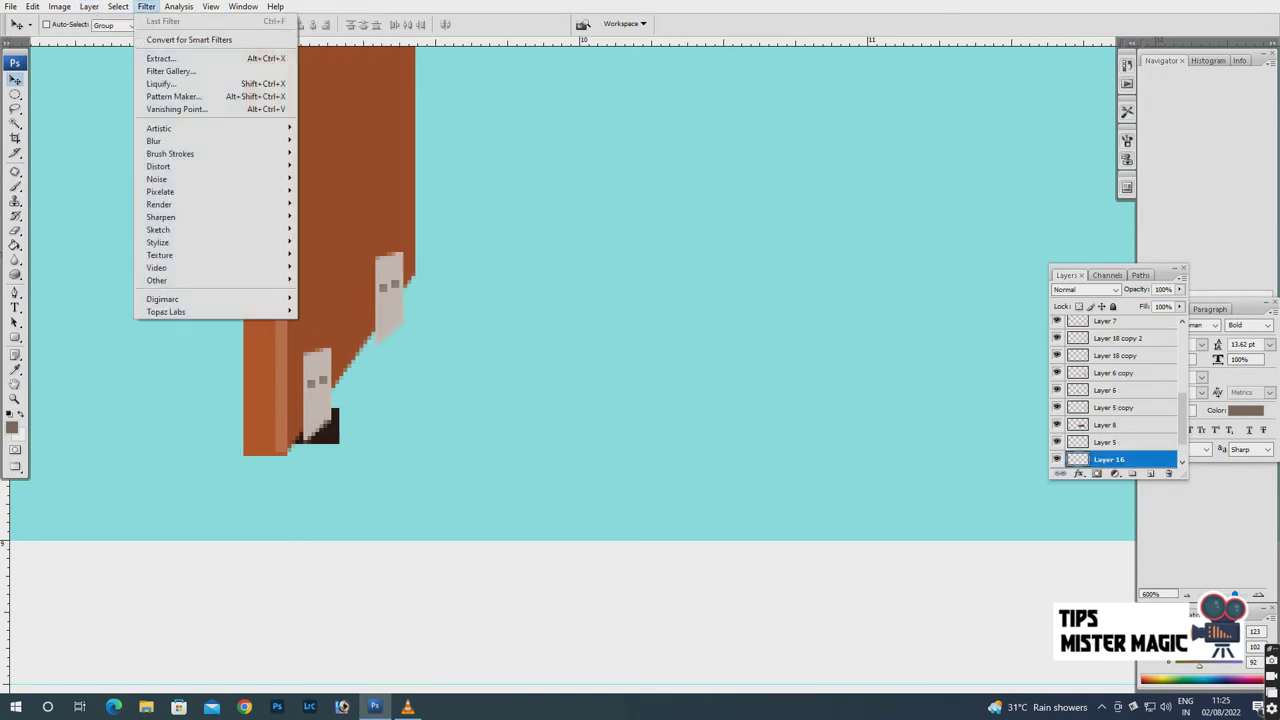
pyautogui.click(288, 57)
pyautogui.moveTo(320, 425); pyautogui.dragTo(384, 340)
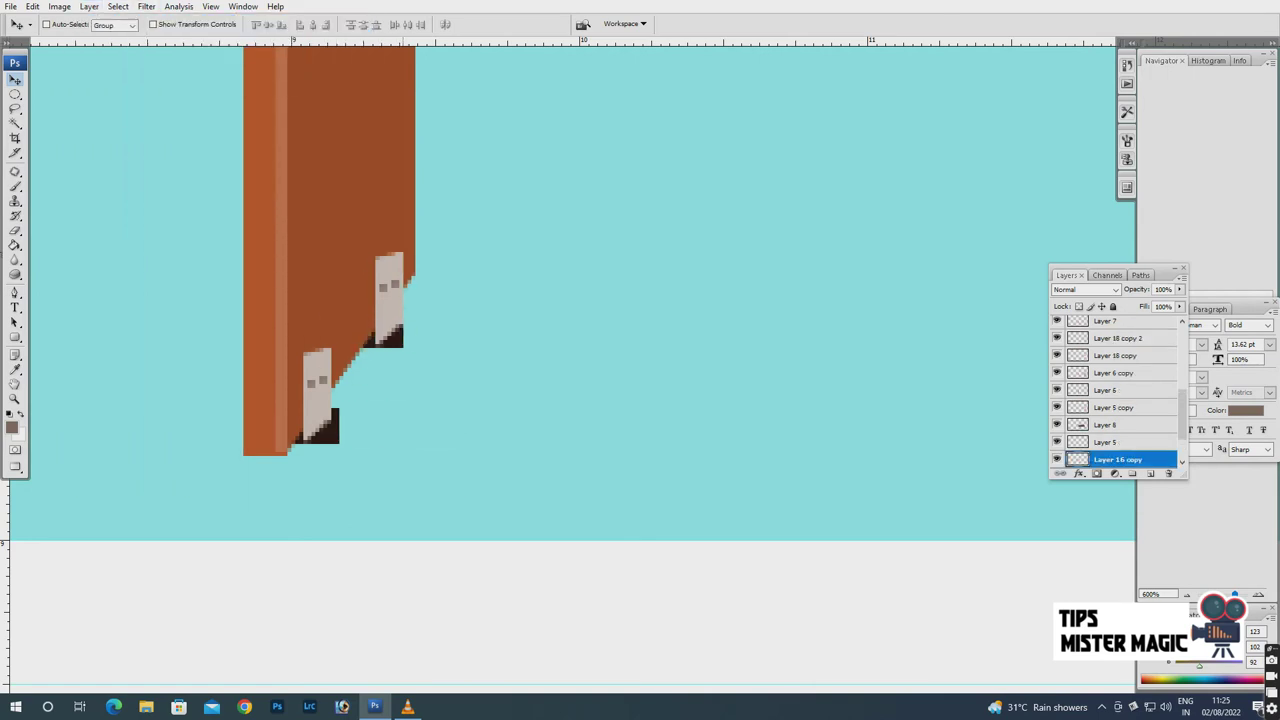
pyautogui.press('Right')
pyautogui.press('Right')
# Copy the upper bracket via Layer via Copy and move it to the right desk leg.
pyautogui.hotkey('ctrl', 'alt', '0')
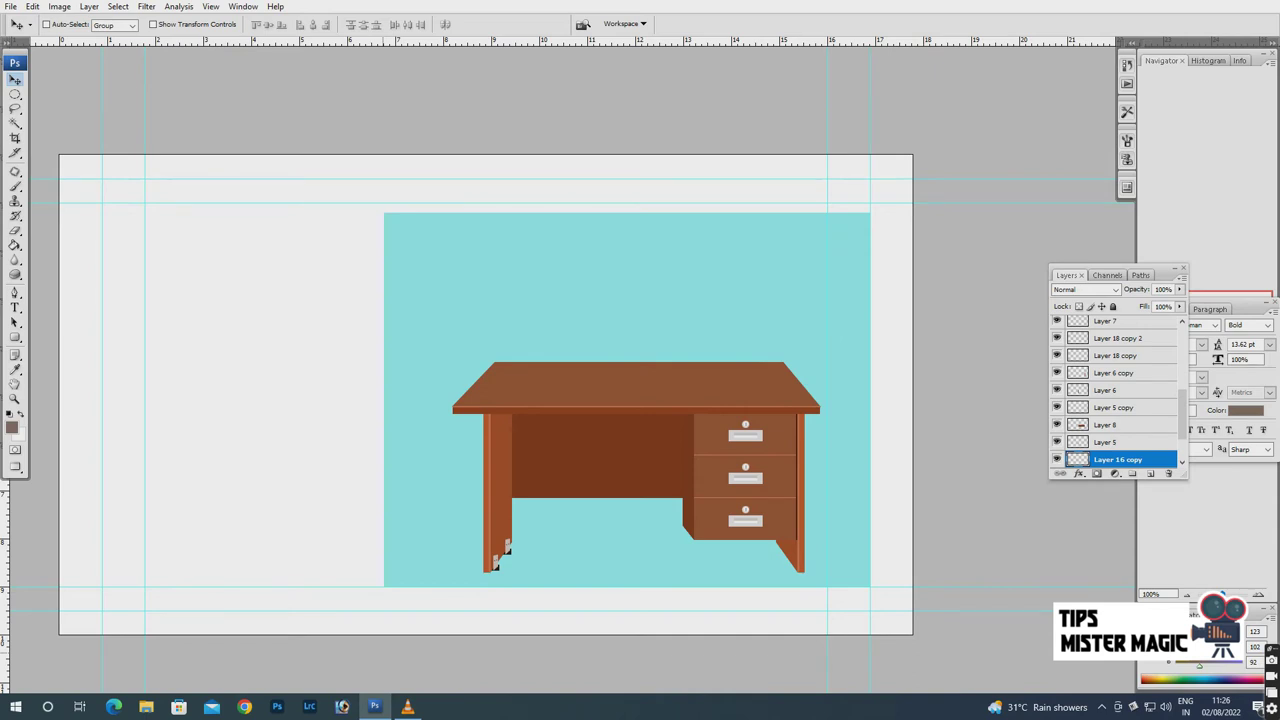
pyautogui.hotkey('ctrl', '+')
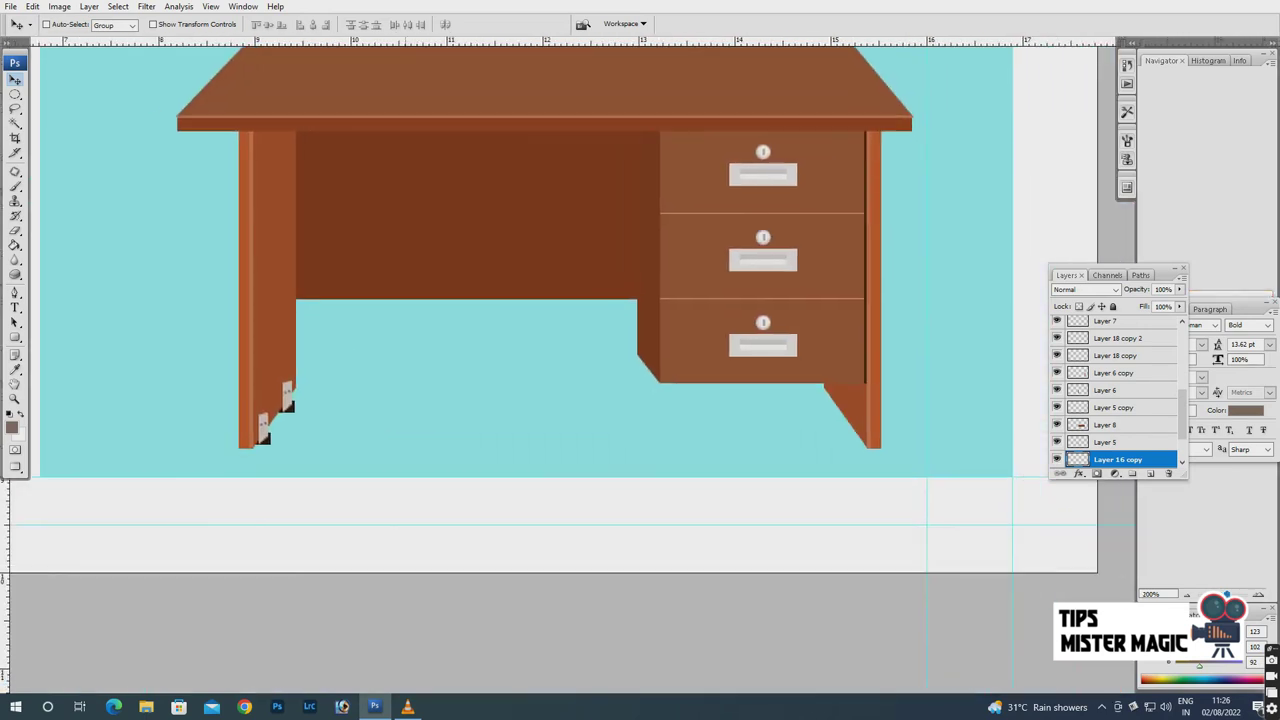
pyautogui.hotkey('ctrl', '+')
pyautogui.scroll(2, 568, 300)
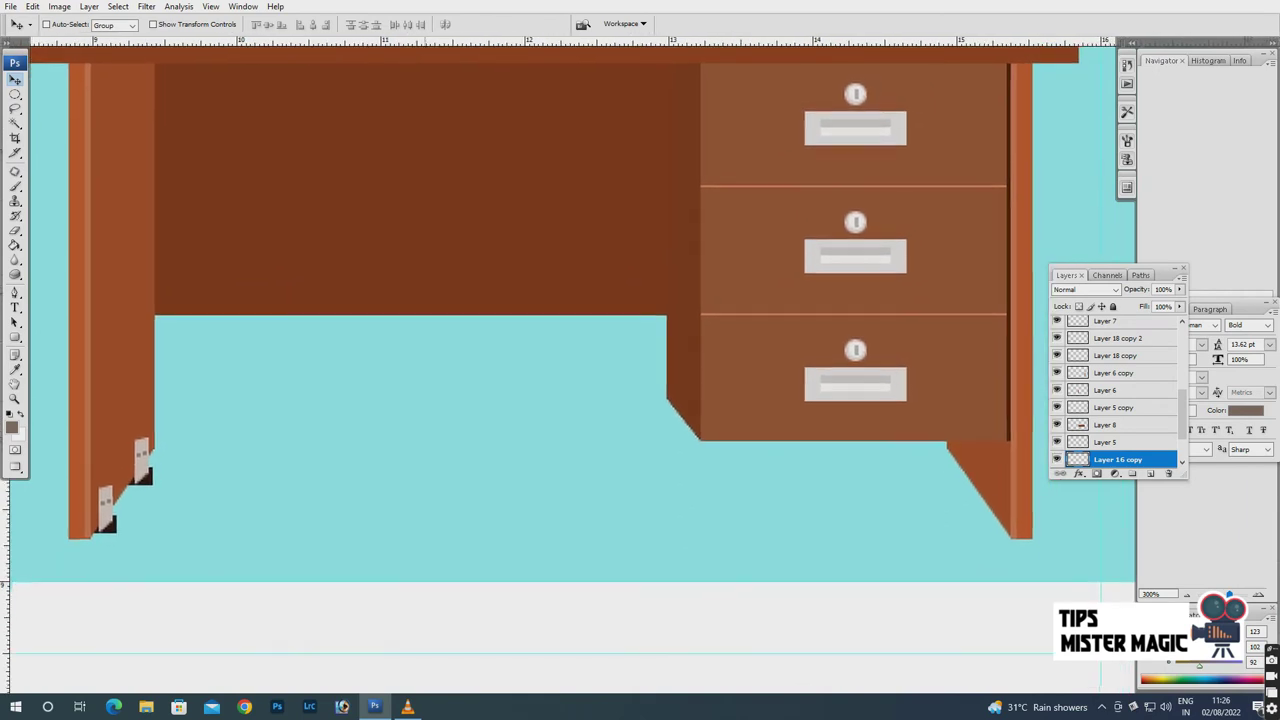
pyautogui.rightClick(140, 460)
pyautogui.click(175, 468)
pyautogui.click(89, 6)
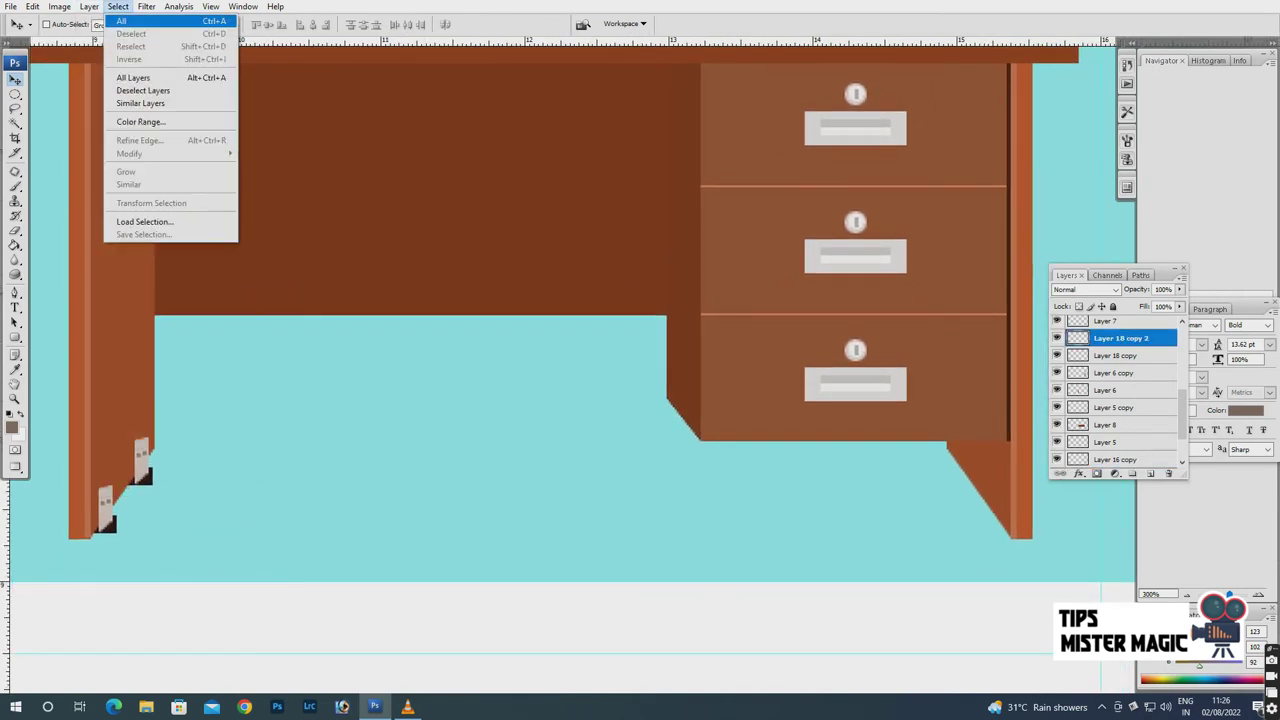
pyautogui.moveTo(97, 21)
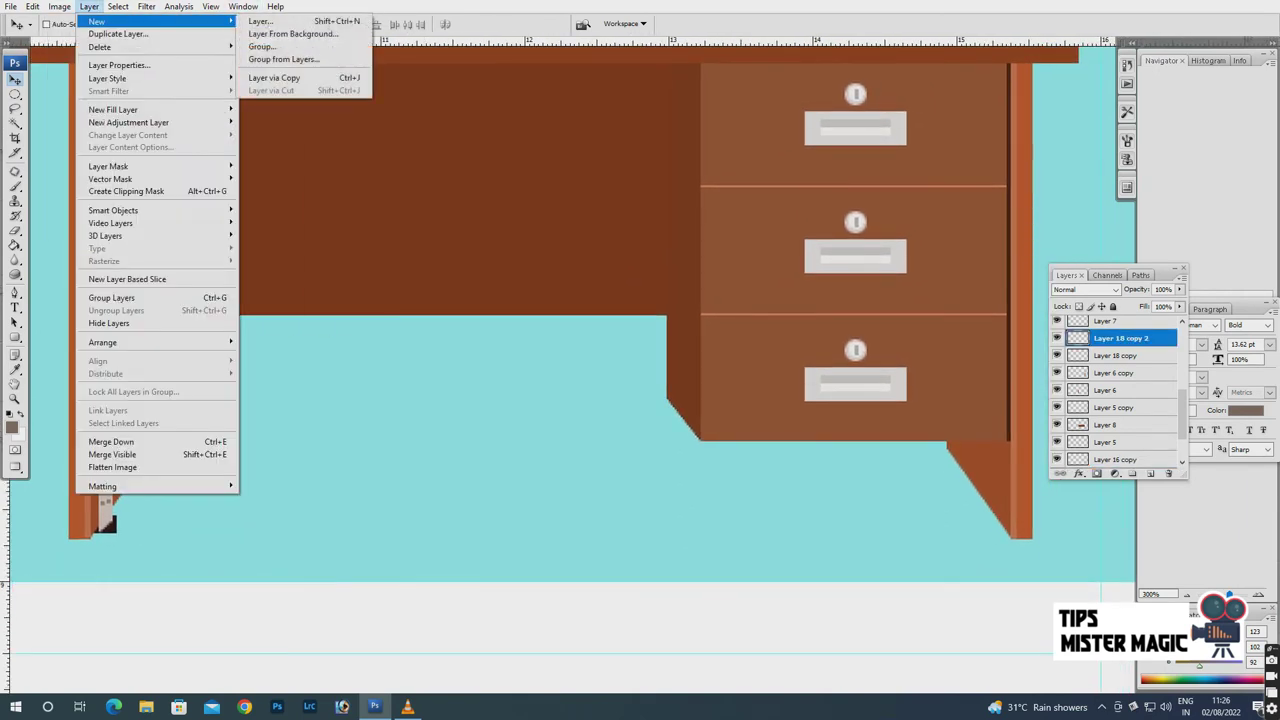
pyautogui.click(275, 77)
pyautogui.moveTo(140, 460); pyautogui.dragTo(952, 460)
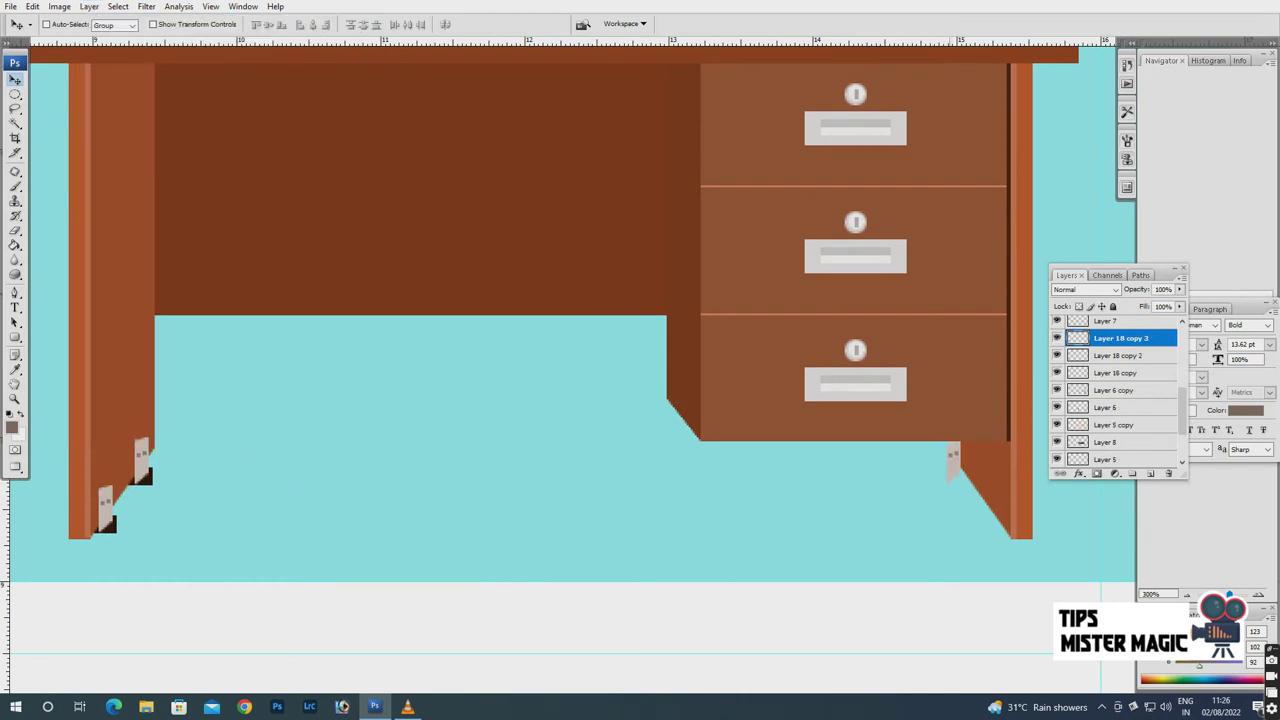
# Flip the right-leg bracket horizontally, then duplicate it lower on the right leg.
pyautogui.hotkey('ctrl', 't')
pyautogui.rightClick(952, 458)
pyautogui.click(975, 627)
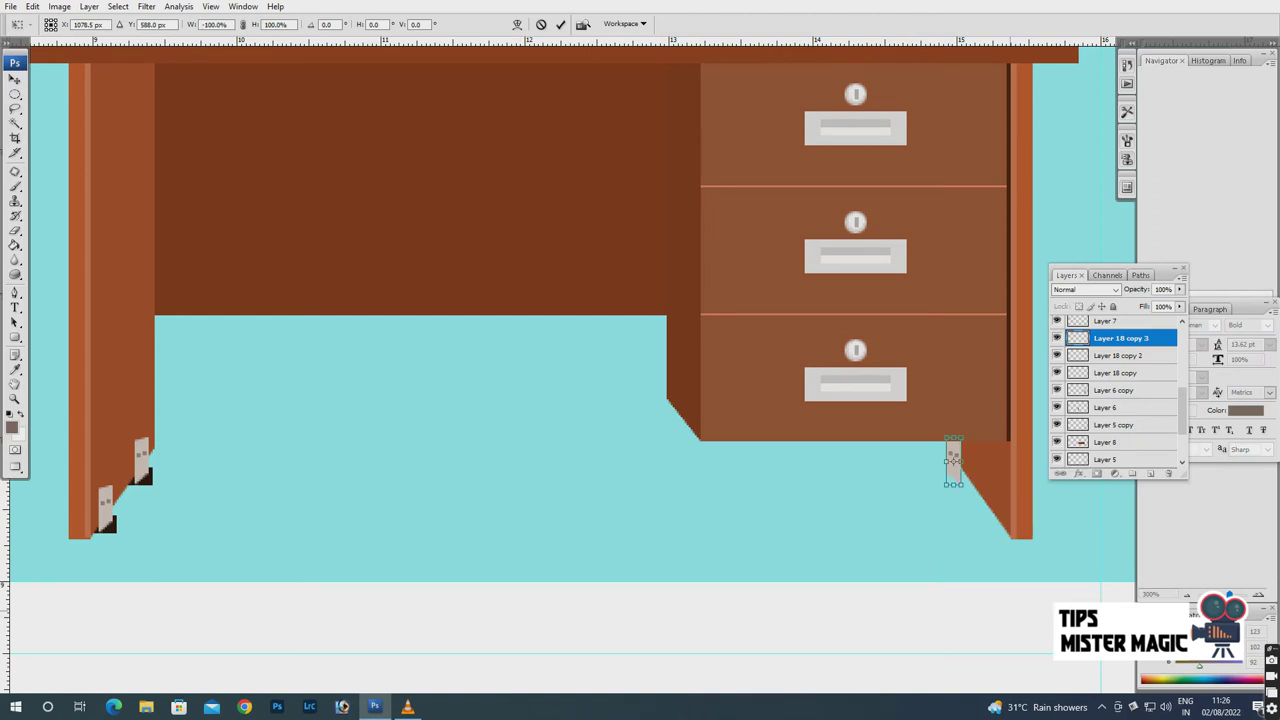
pyautogui.press('Return')
pyautogui.hotkey('ctrl', 'j')
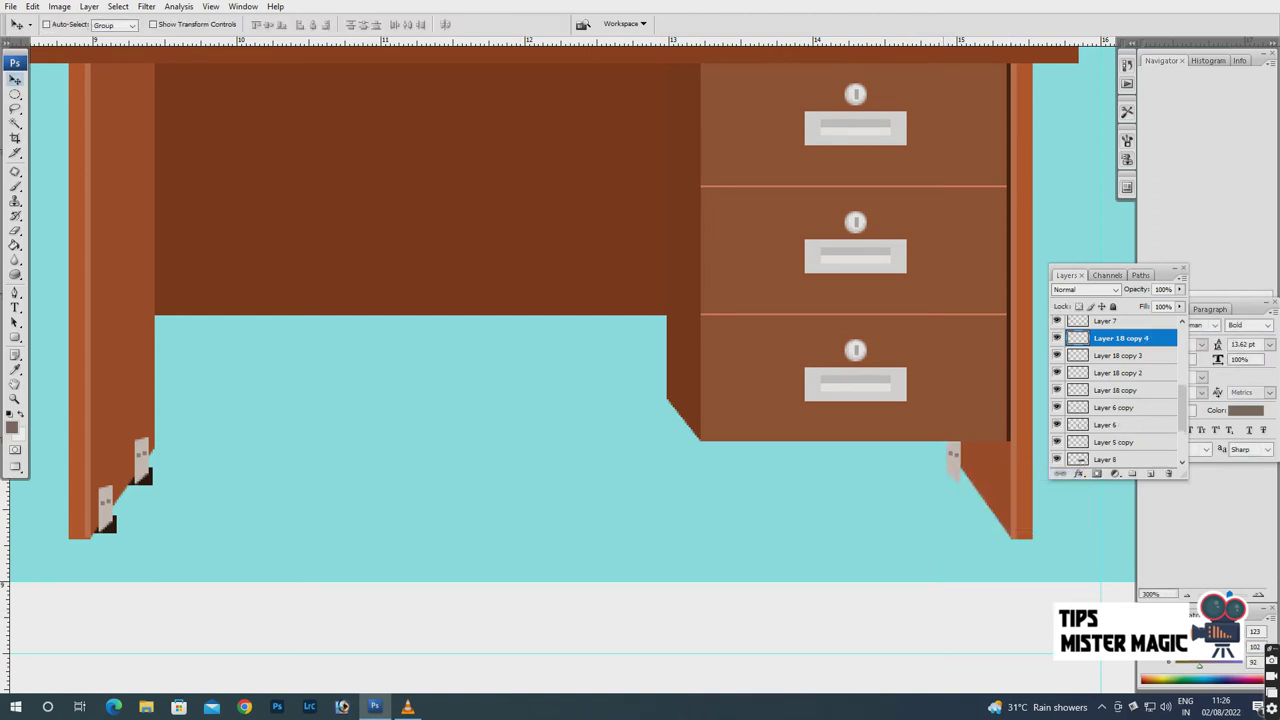
pyautogui.moveTo(952, 460); pyautogui.dragTo(990, 508)
pyautogui.press('Right')
pyautogui.press('Right')
pyautogui.press('Right')
pyautogui.press('Left')
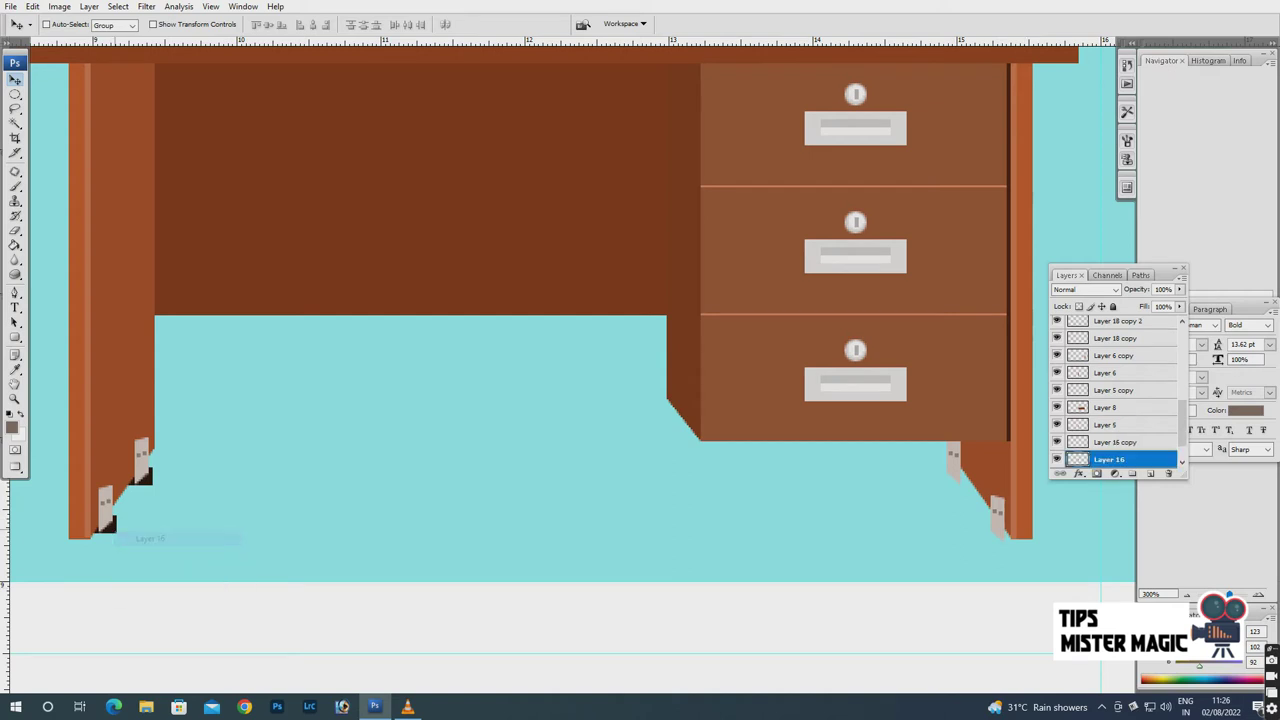
# Copy a black shadow under the right-leg bracket and nudge it into place.
pyautogui.moveTo(110, 528); pyautogui.dragTo(998, 534)
pyautogui.press('Left')
pyautogui.press('Down')
pyautogui.press('Down')
pyautogui.press('Up')
pyautogui.press('Up')
pyautogui.hotkey('ctrl', '+')
pyautogui.moveTo(1110, 570)
pyautogui.mouseDown()
pyautogui.moveTo(528, 400)
pyautogui.moveTo(700, 360)
pyautogui.moveTo(610, 404)
pyautogui.mouseUp()
pyautogui.hotkey('ctrl', 'j')
pyautogui.press('Up')
pyautogui.press('Up')
pyautogui.press('Up')
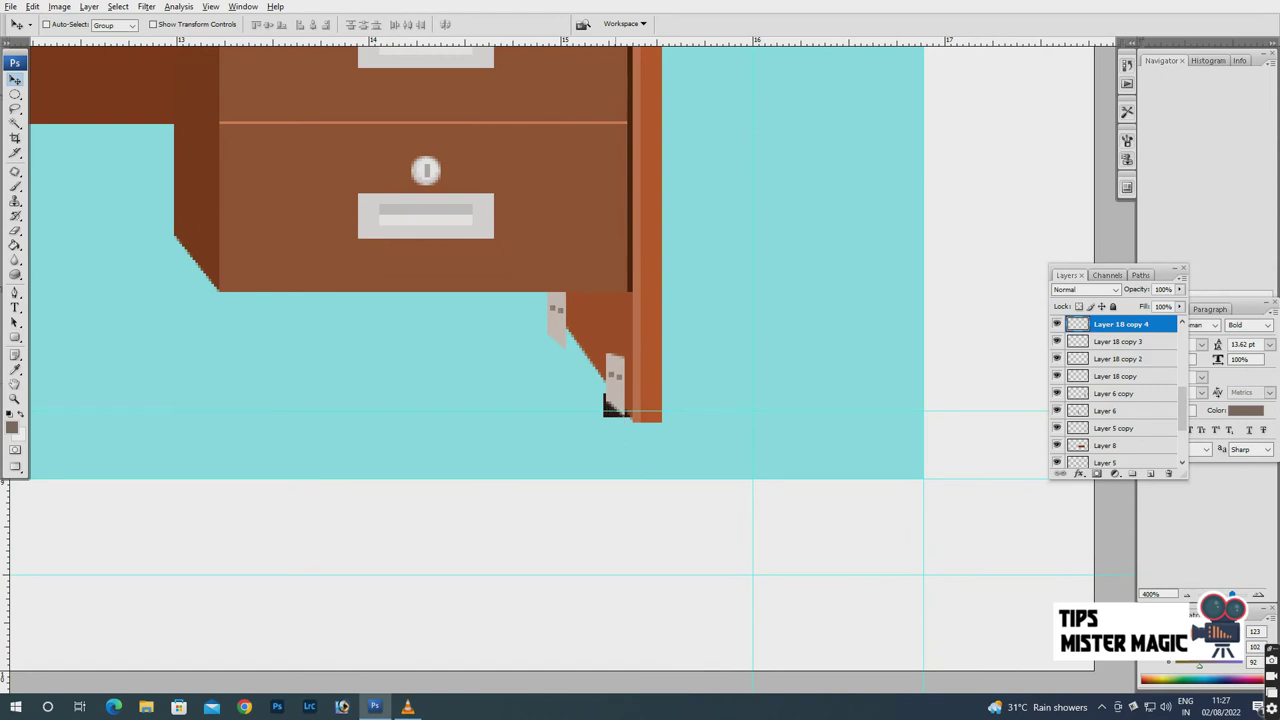
# Lower the horizontal guide and nudge the upper right-leg bracket slightly right.
pyautogui.keyDown('ctrl'); pyautogui.click(640, 418); pyautogui.keyUp('ctrl')
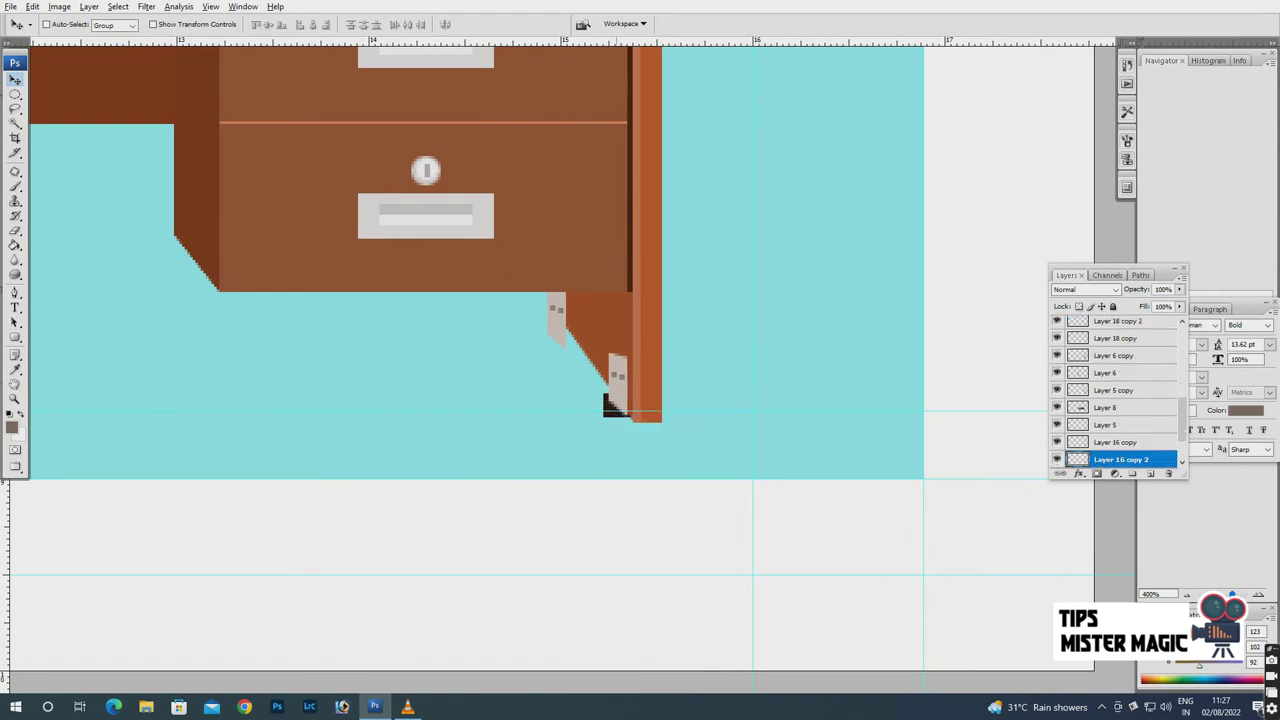
pyautogui.moveTo(610, 404)
pyautogui.mouseDown()
pyautogui.moveTo(520, 374)
pyautogui.moveTo(683, 465)
pyautogui.moveTo(730, 536)
pyautogui.mouseUp()
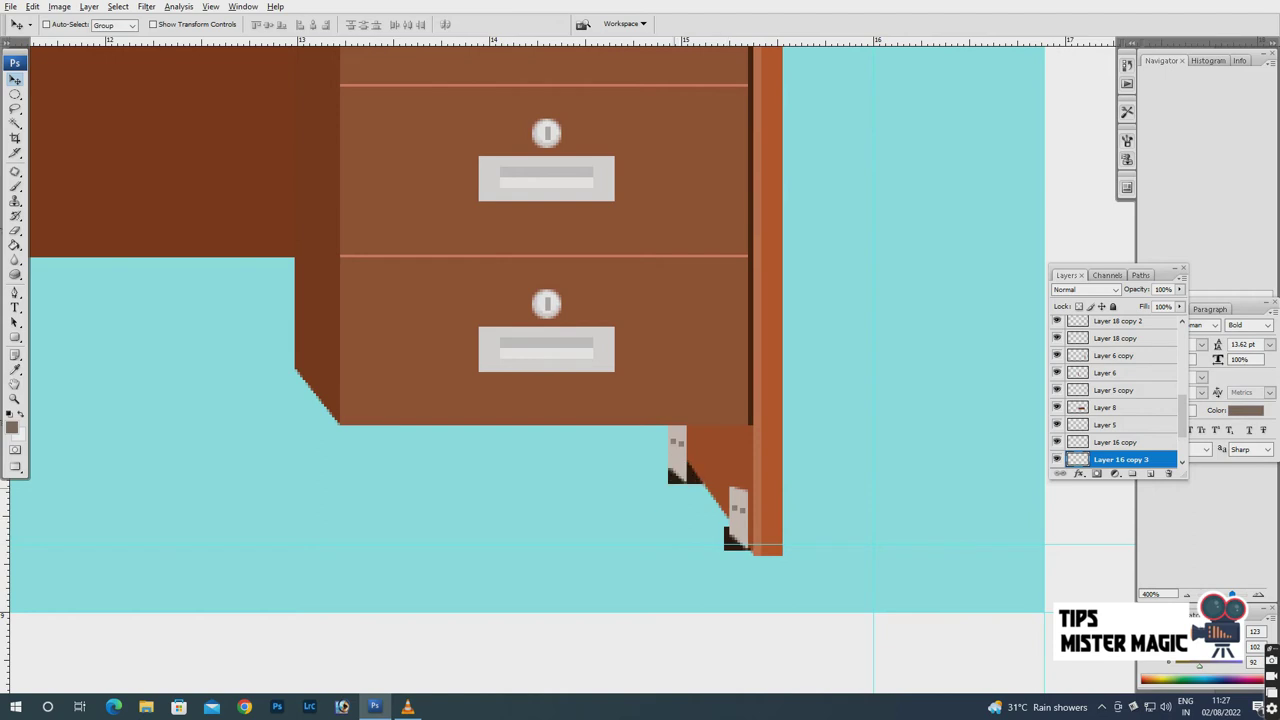
pyautogui.hscroll(-10, 690, 478)
pyautogui.moveTo(690, 387); pyautogui.dragTo(690, 530)
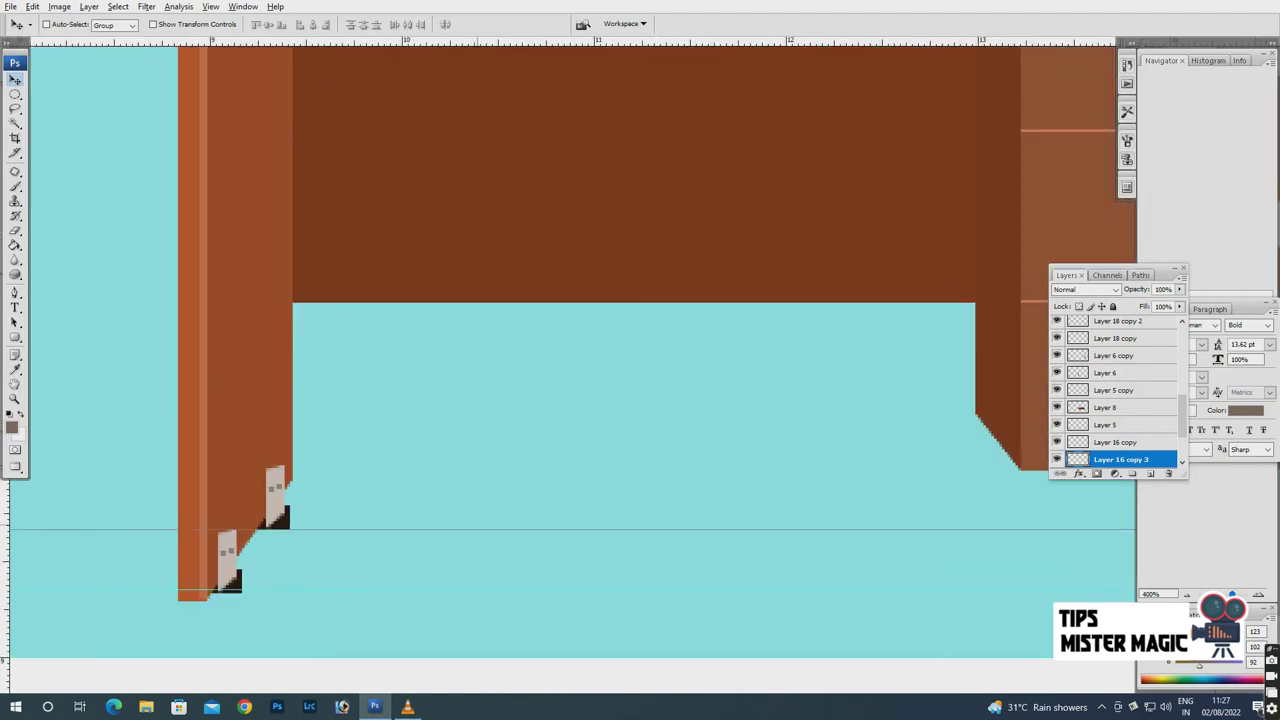
pyautogui.hscroll(3, 690, 530)
pyautogui.hscroll(5, 690, 530)
pyautogui.rightClick(766, 500)
pyautogui.click(803, 508)
pyautogui.moveTo(770, 490); pyautogui.dragTo(776, 490)
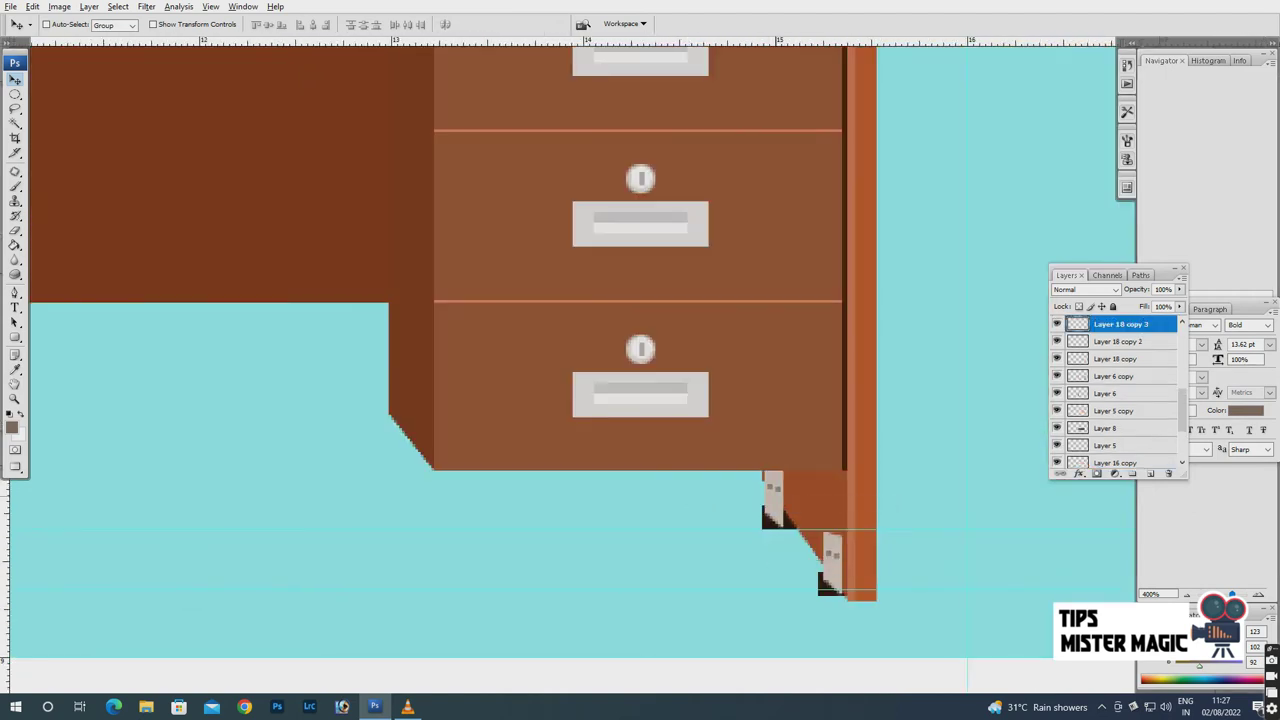
pyautogui.hotkey('ctrl', '-')
pyautogui.hotkey('ctrl', '-')
pyautogui.hotkey('ctrl', '-')
pyautogui.hotkey('ctrl', '-')
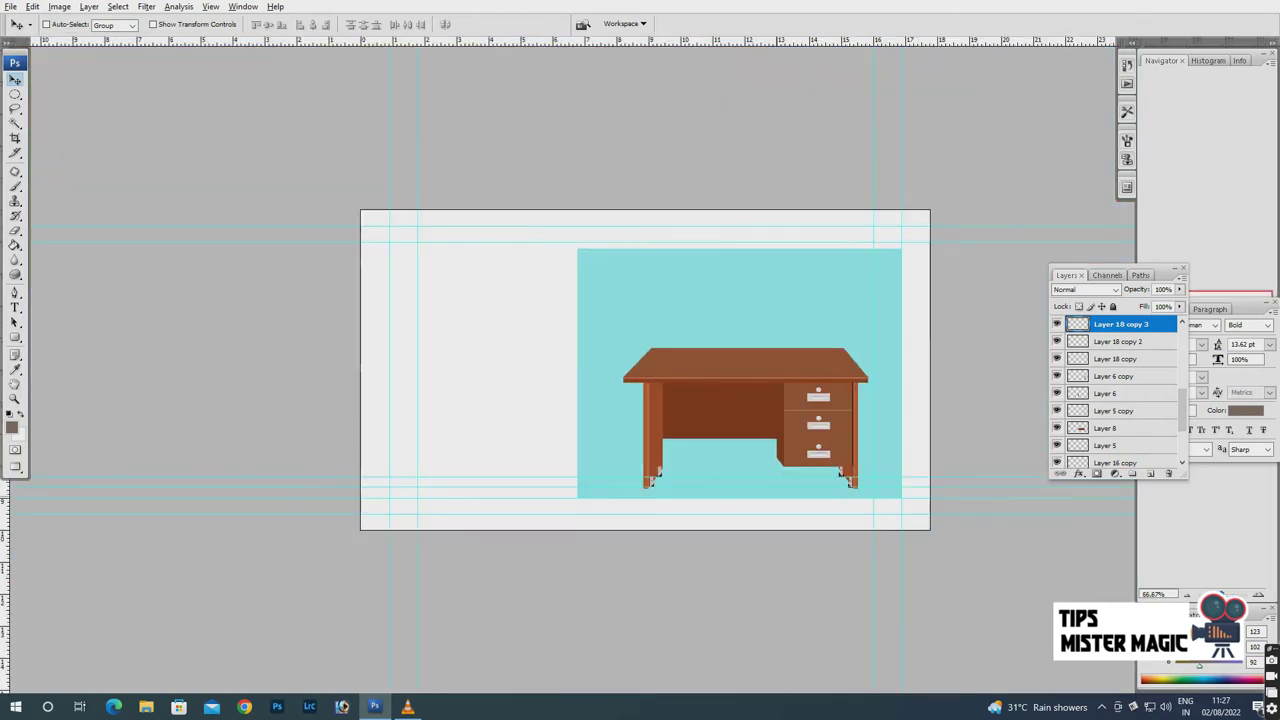
pyautogui.hotkey('ctrl', '+')
pyautogui.hotkey('ctrl', '+')
pyautogui.hotkey('ctrl', '+')
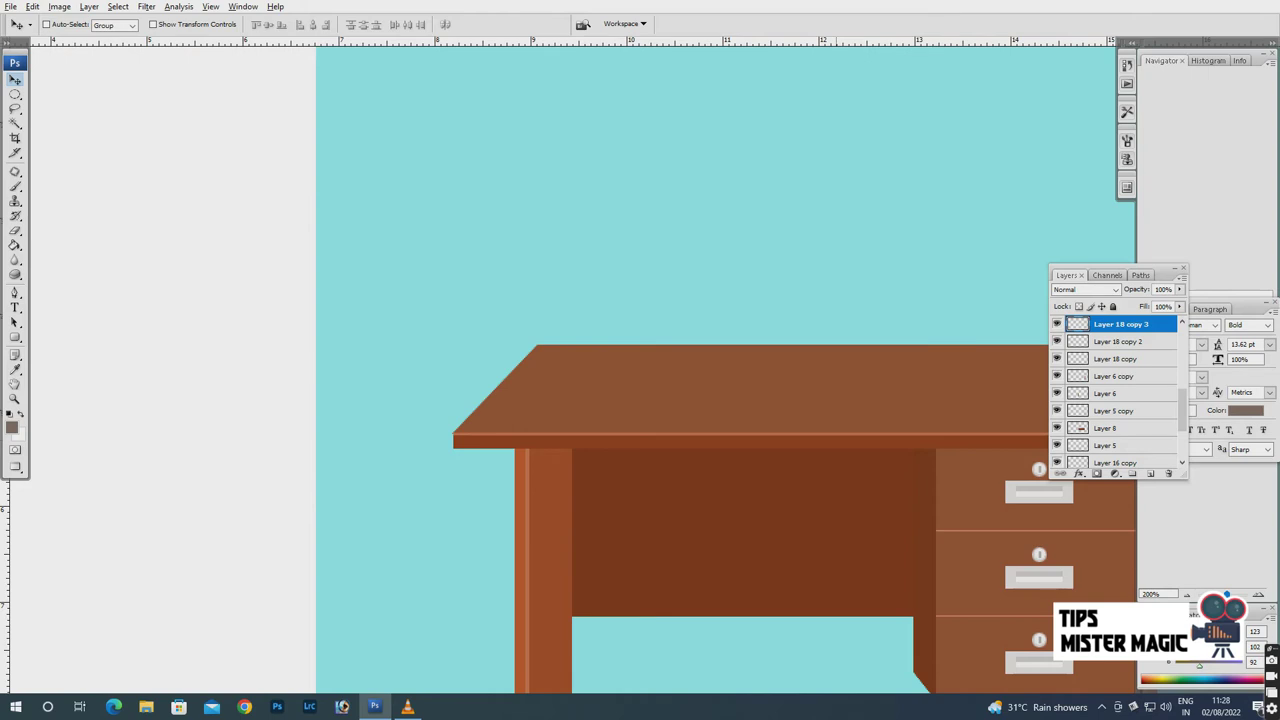
pyautogui.hotkey('ctrl', '-')
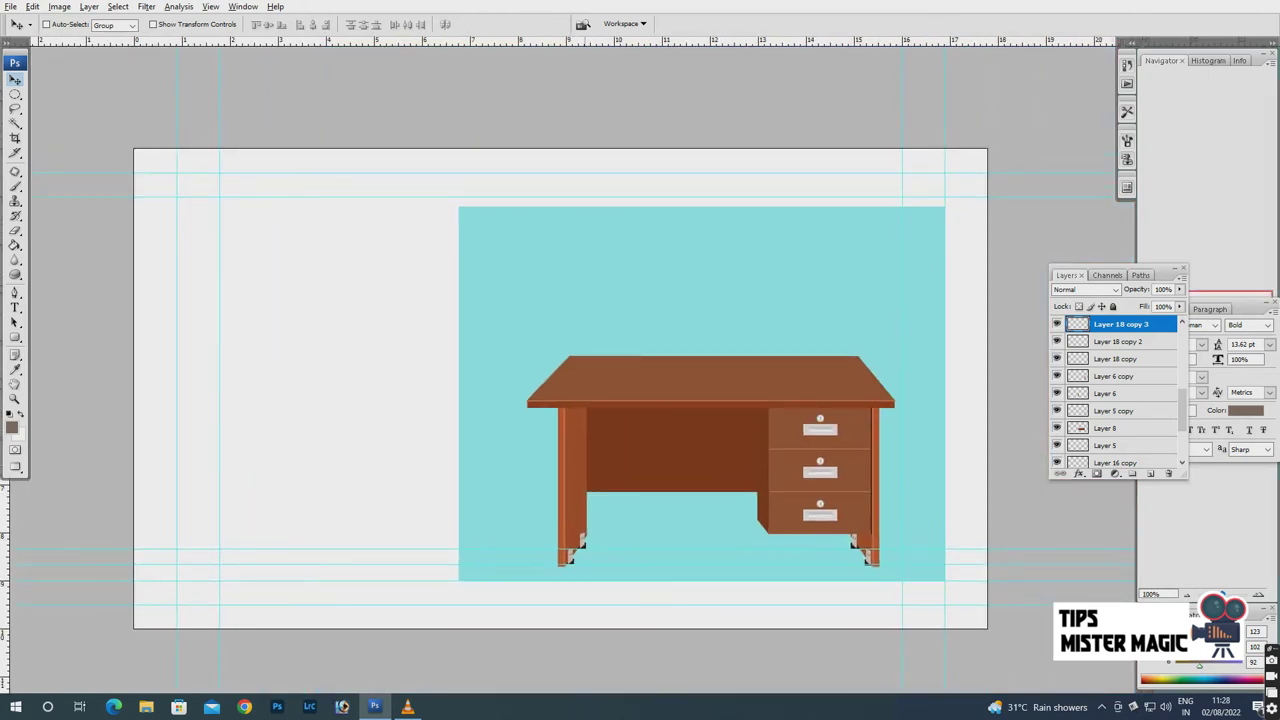
# Switch to the rectangular marquee and create a new layer above Layer 4.
pyautogui.hotkey('ctrl', '+')
pyautogui.scroll(2, 640, 400)
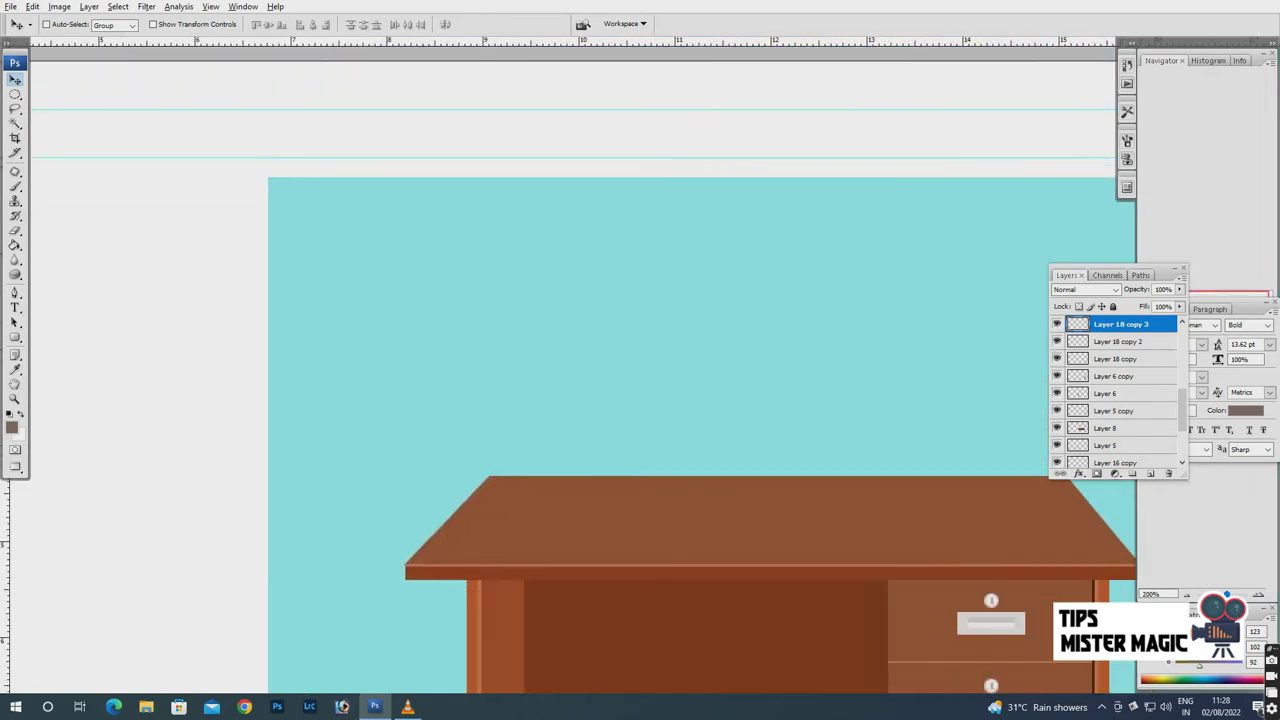
pyautogui.rightClick(15, 93)
pyautogui.click(90, 93)
pyautogui.scroll(5, 1115, 390)
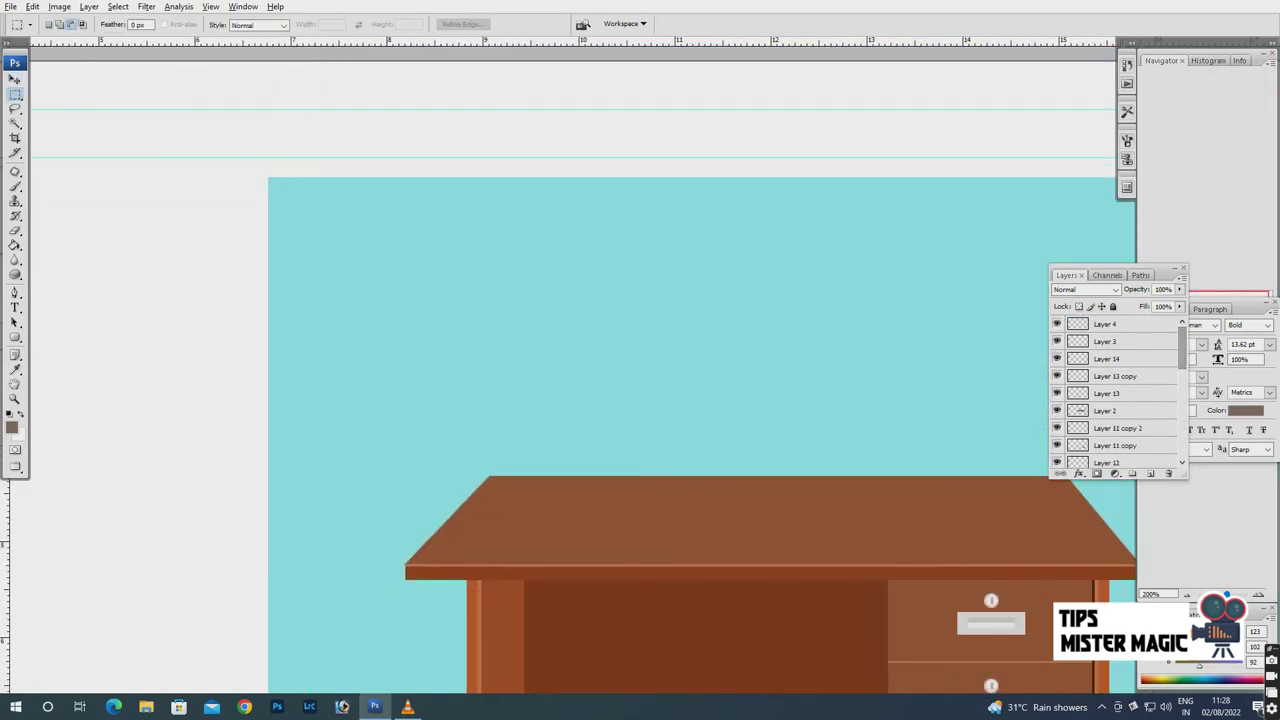
pyautogui.click(1107, 324)
pyautogui.hotkey('ctrl', 'shift', 'alt', 'n')
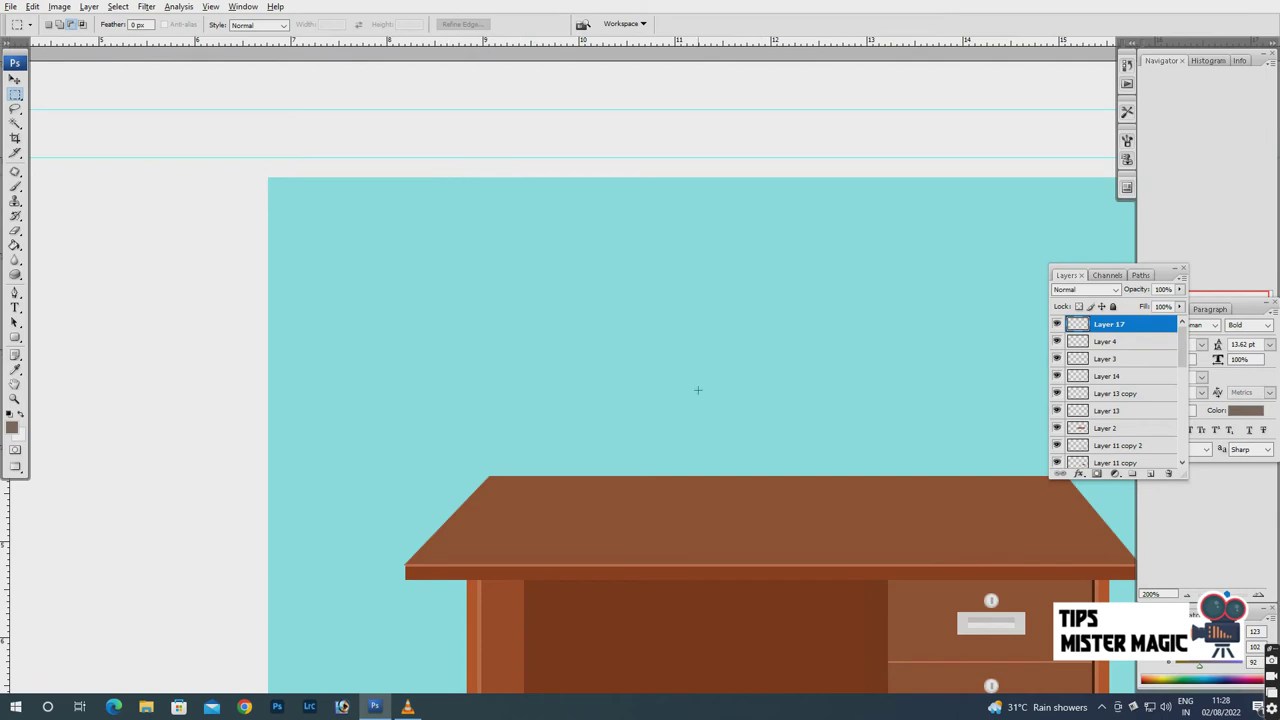
pyautogui.hscroll(2, 698, 390)
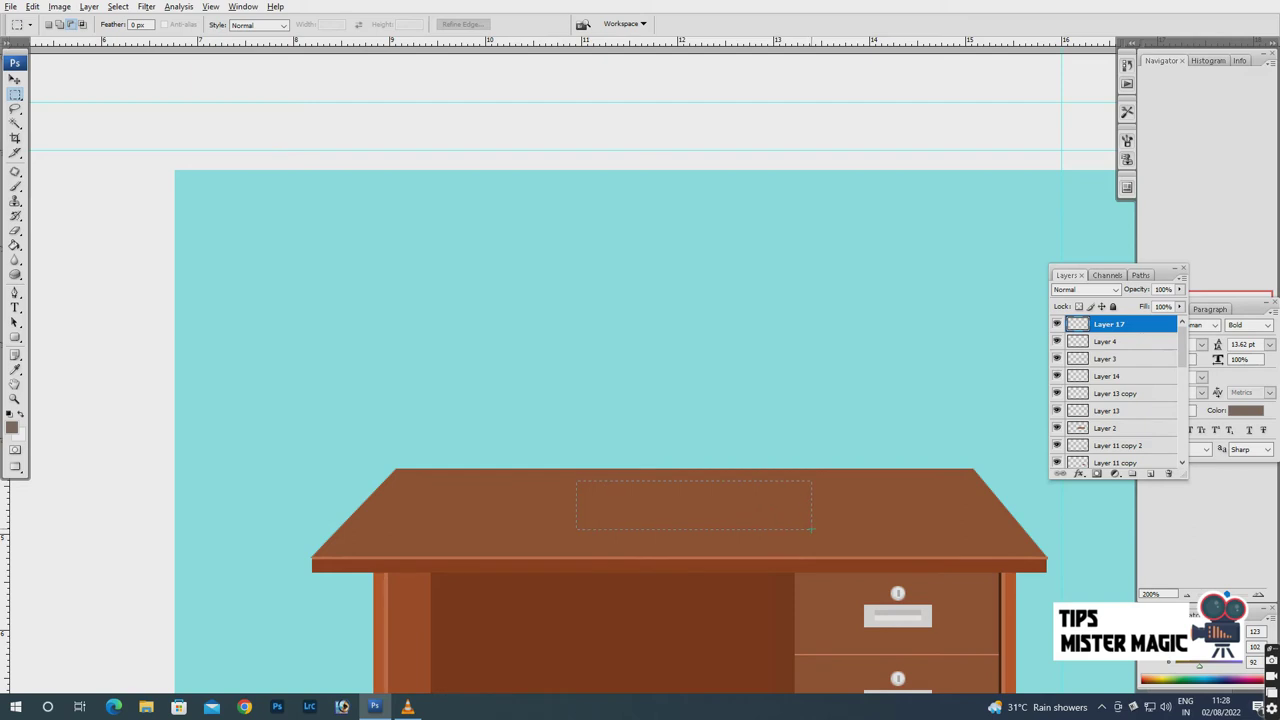
# Paint Bucket-fill the desk-top rectangle with light grey and deselect.
pyautogui.click(15, 370)
pyautogui.click(12, 427)
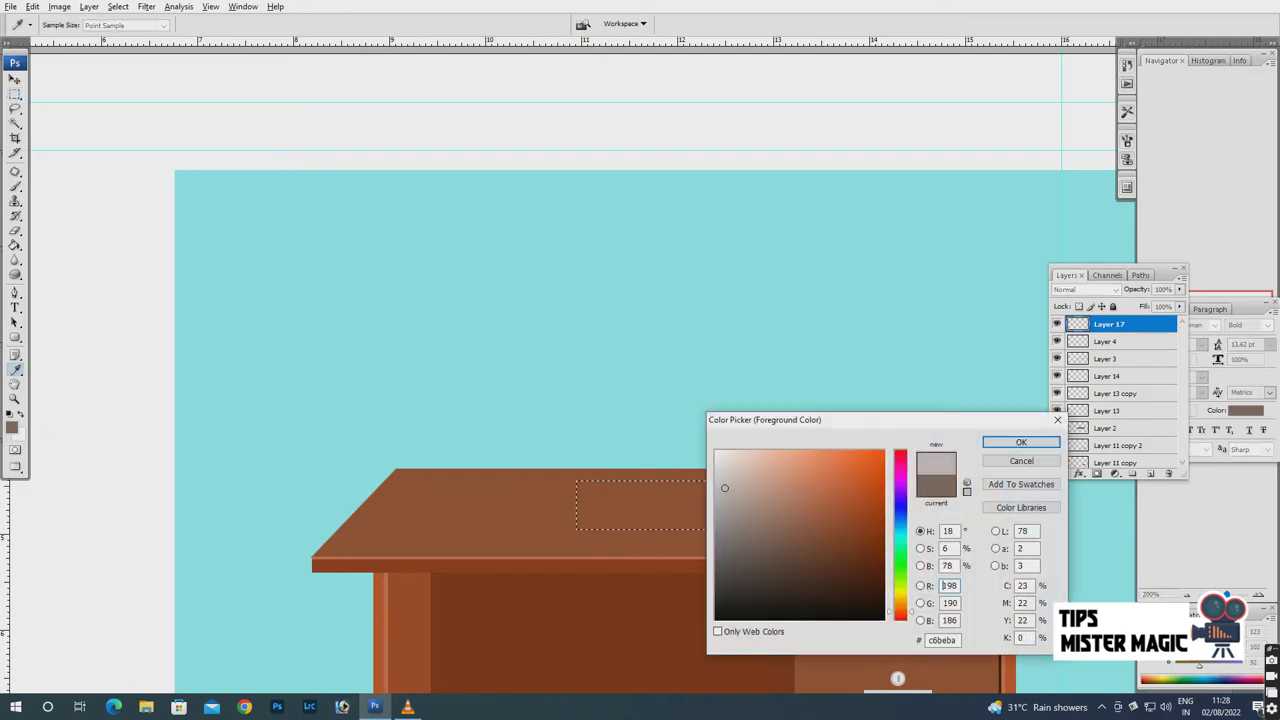
pyautogui.click(1020, 442)
pyautogui.click(15, 245)
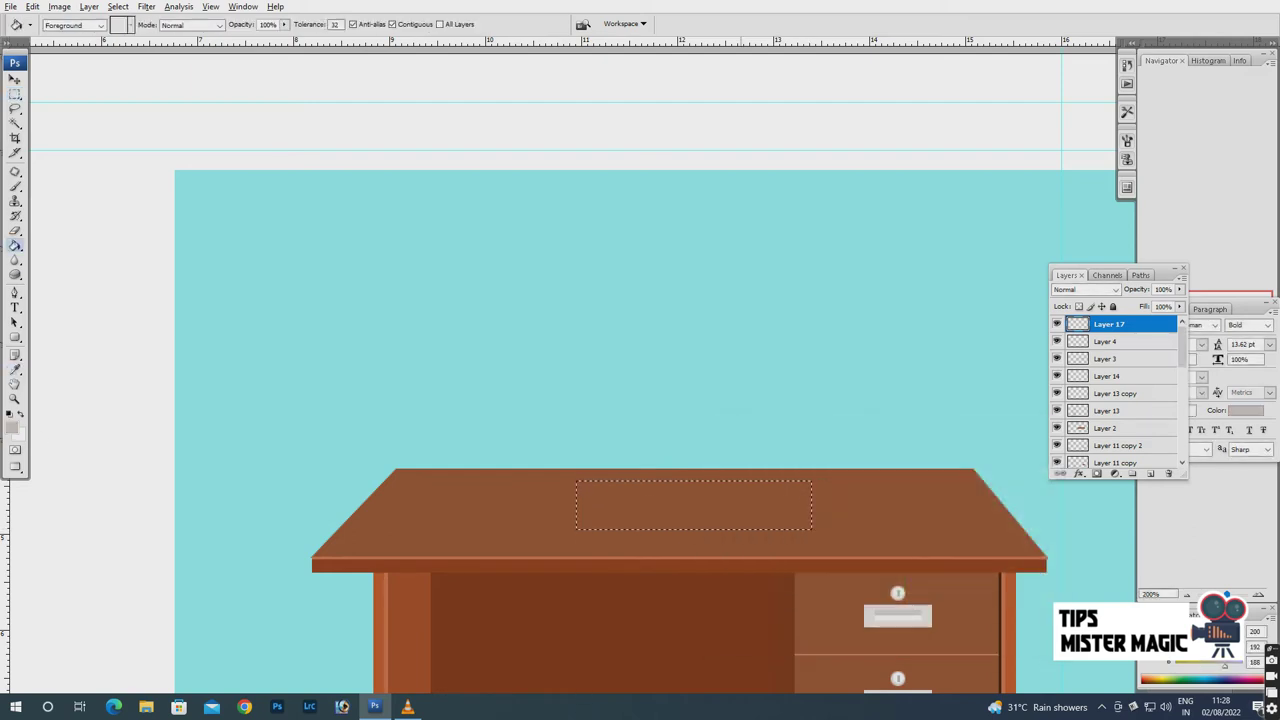
pyautogui.click(806, 524)
pyautogui.press('m')
pyautogui.rightClick(680, 251)
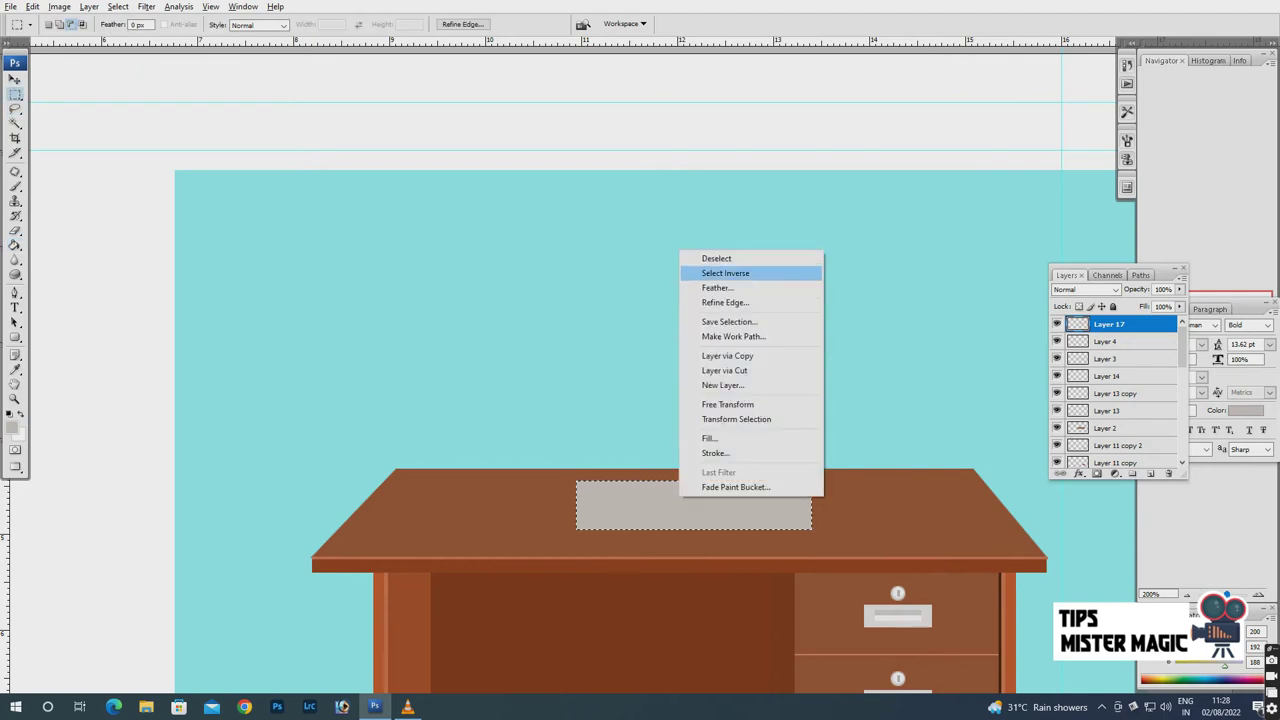
pyautogui.click(716, 258)
# Spread the grey panel's bottom corners outward with Perspective into a trapezoid.
pyautogui.press('v')
pyautogui.hotkey('ctrl', 't')
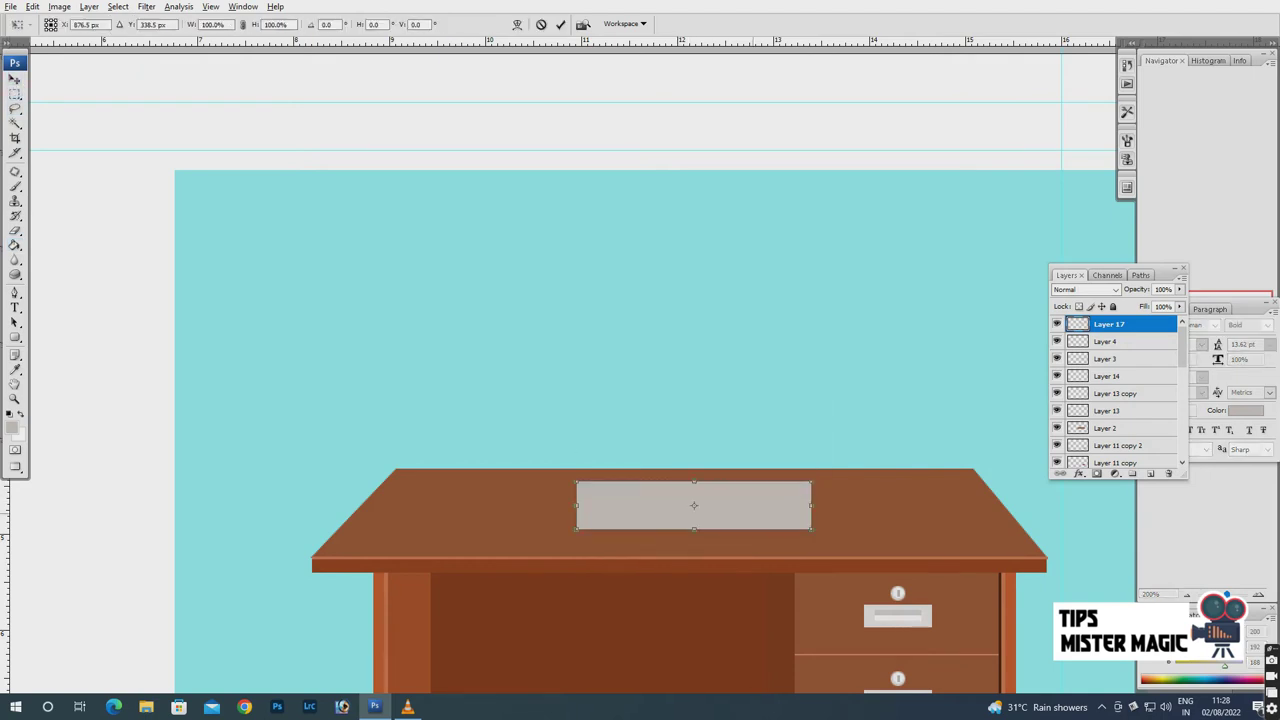
pyautogui.rightClick(754, 320)
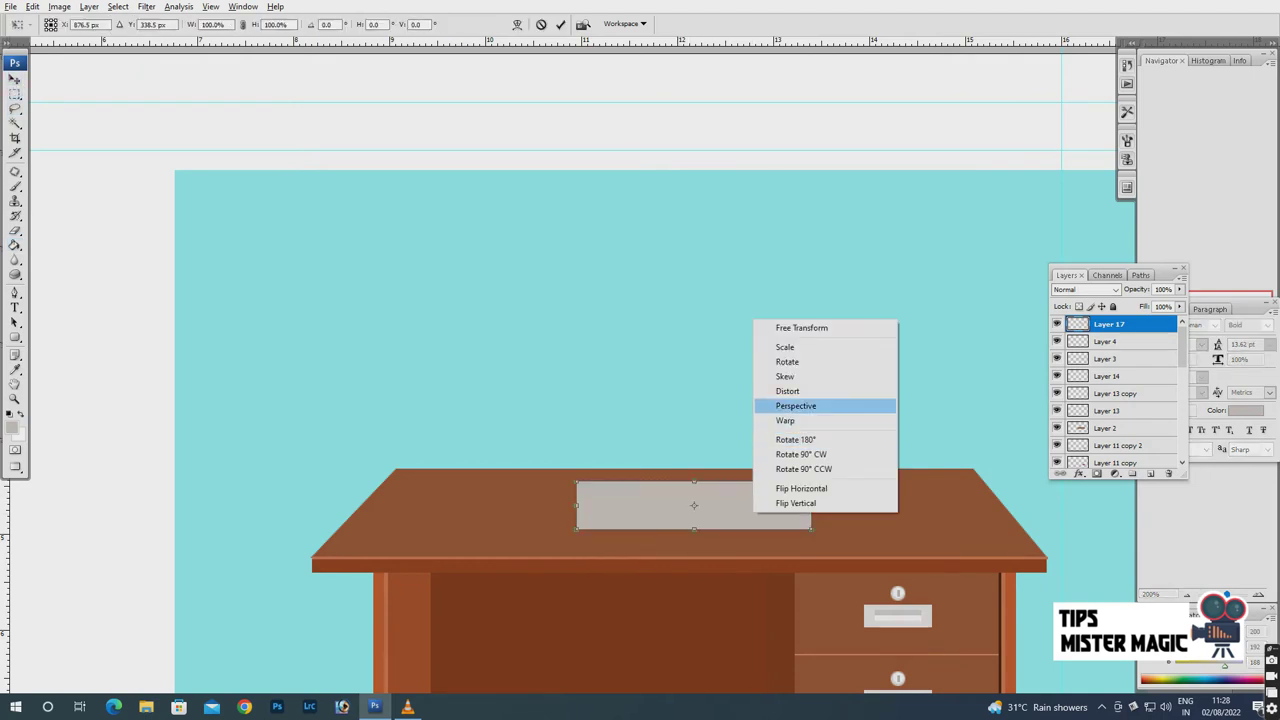
pyautogui.click(795, 405)
pyautogui.moveTo(811, 528); pyautogui.dragTo(837, 528)
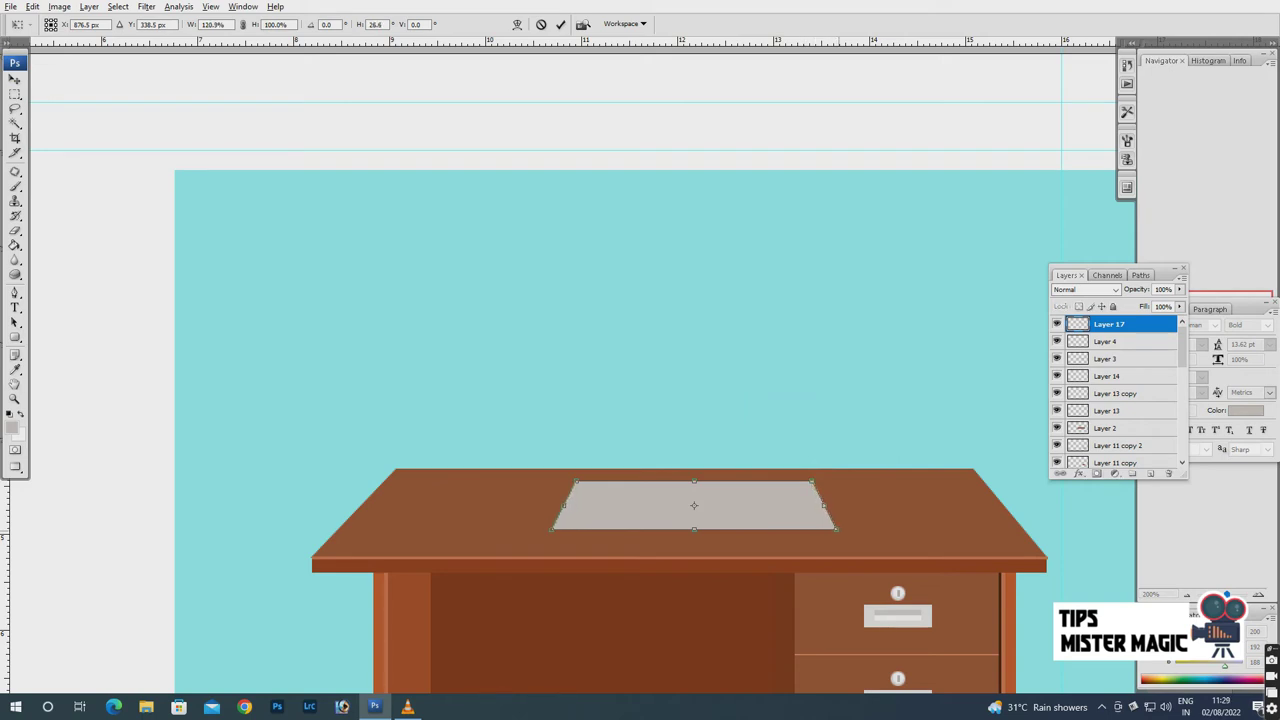
pyautogui.press('Return')
pyautogui.hotkey('ctrl', '+')
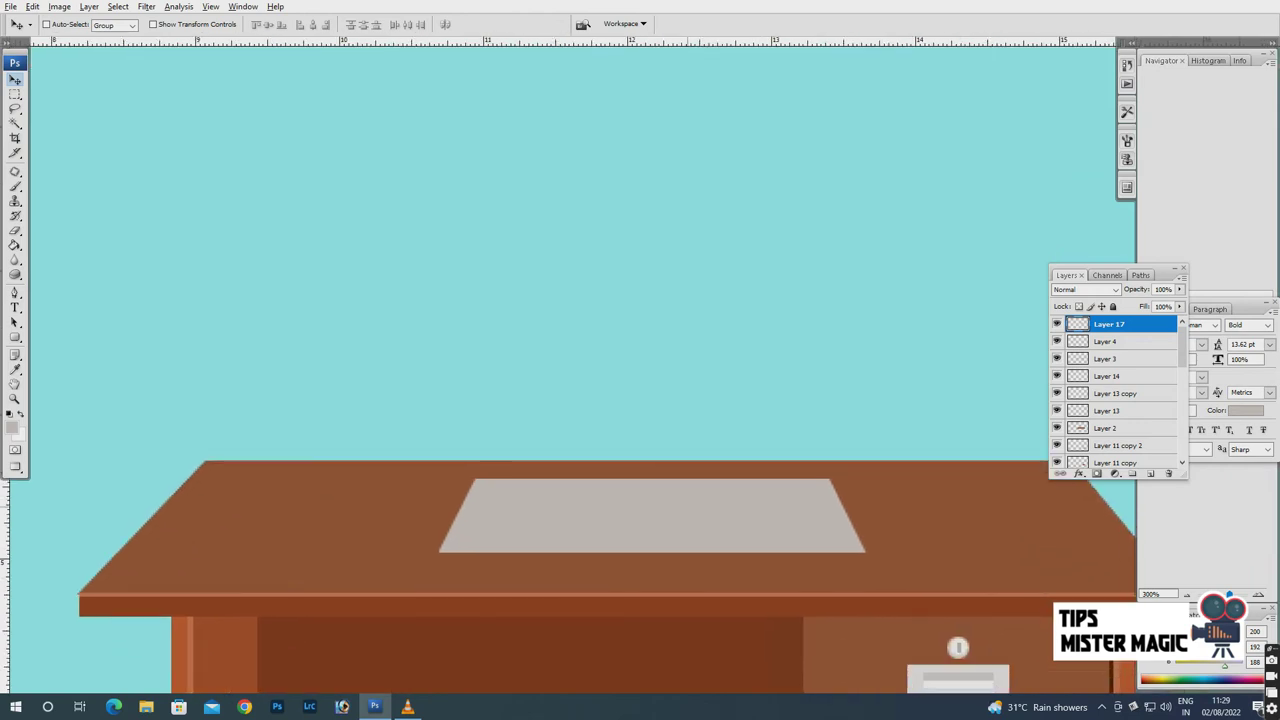
# Fill a thin strip along the base's front edge with darker grey on a new layer.
pyautogui.press('m')
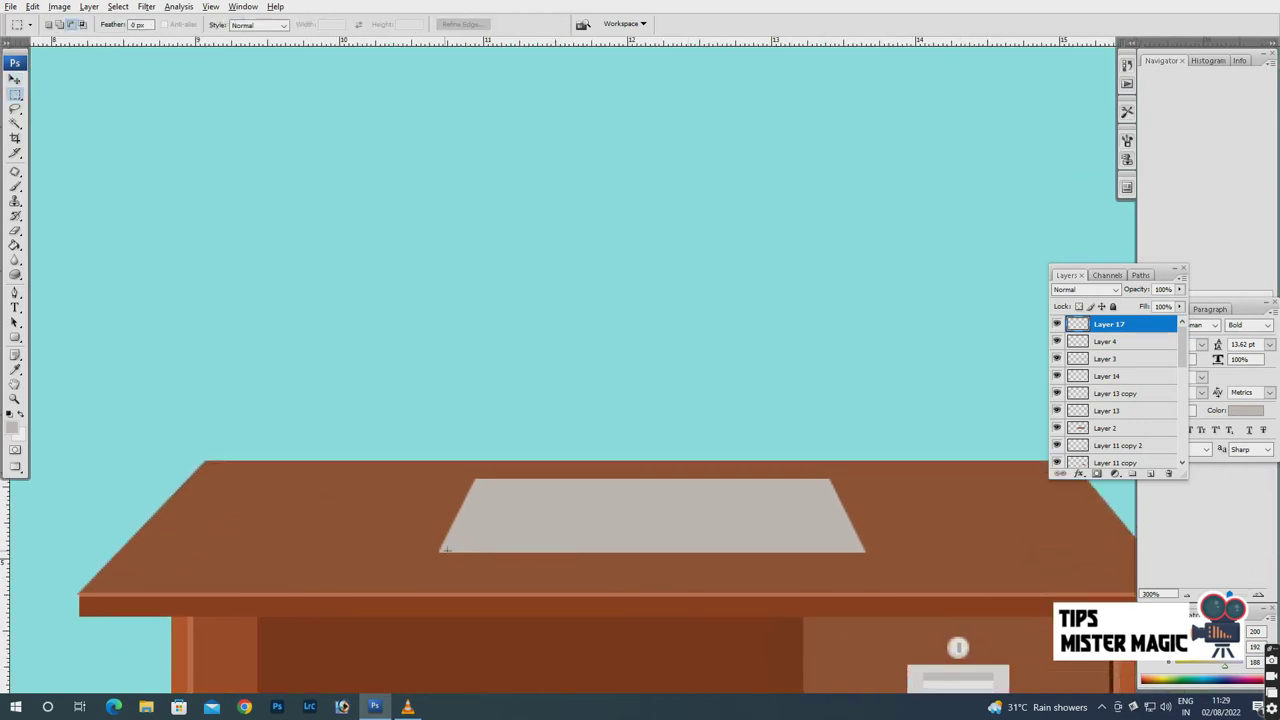
pyautogui.moveTo(697, 573); pyautogui.dragTo(865, 562)
pyautogui.hotkey('ctrl', '+')
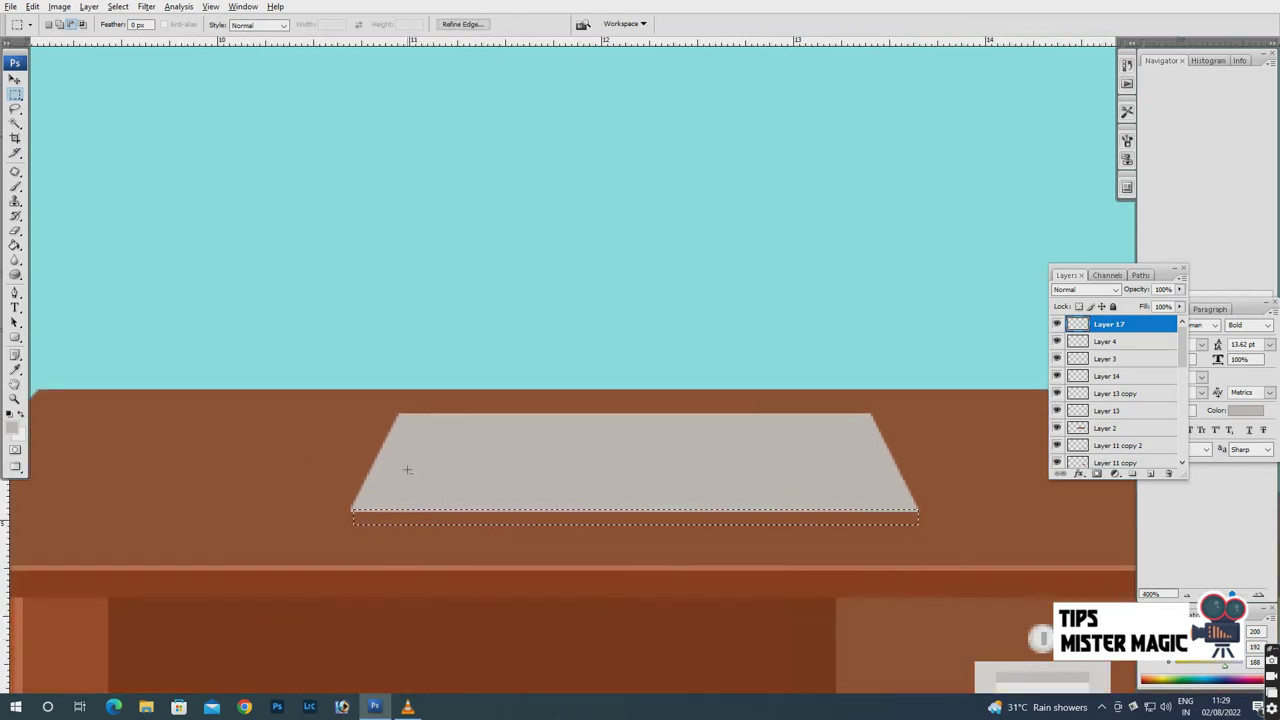
pyautogui.hotkey('ctrl', 'shift', 'alt', 'n')
pyautogui.click(12, 426)
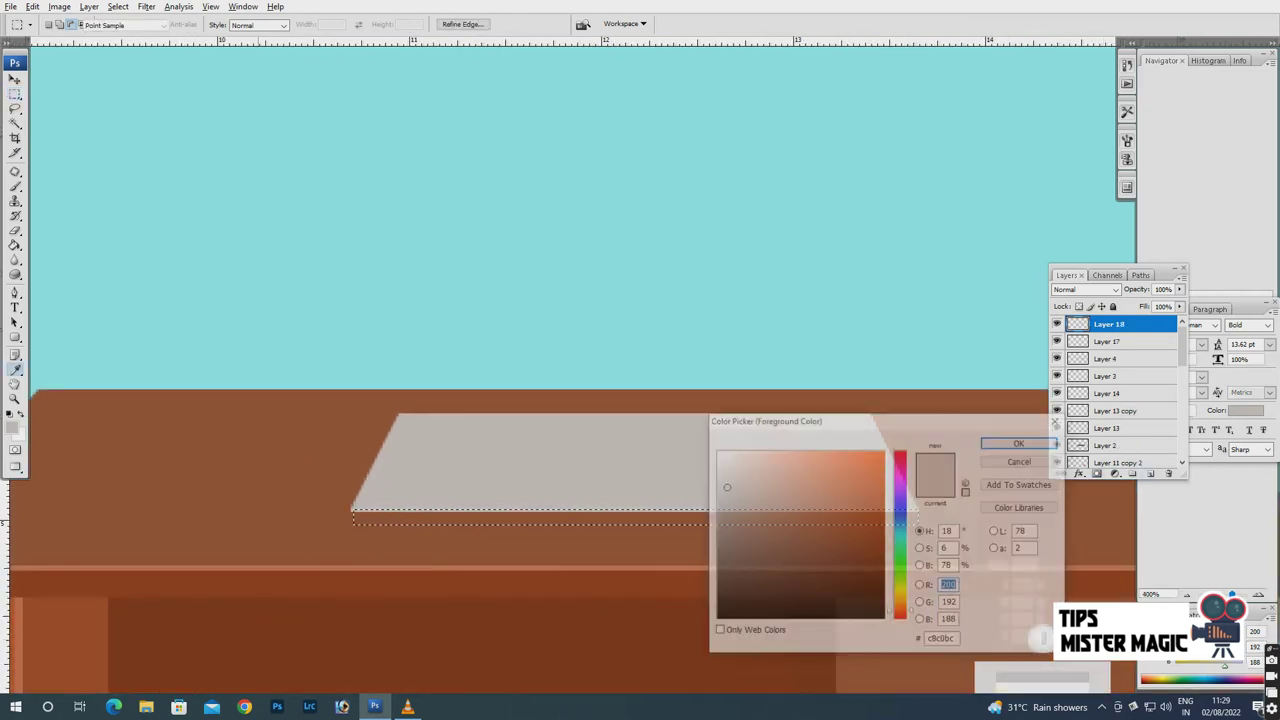
pyautogui.click(1020, 442)
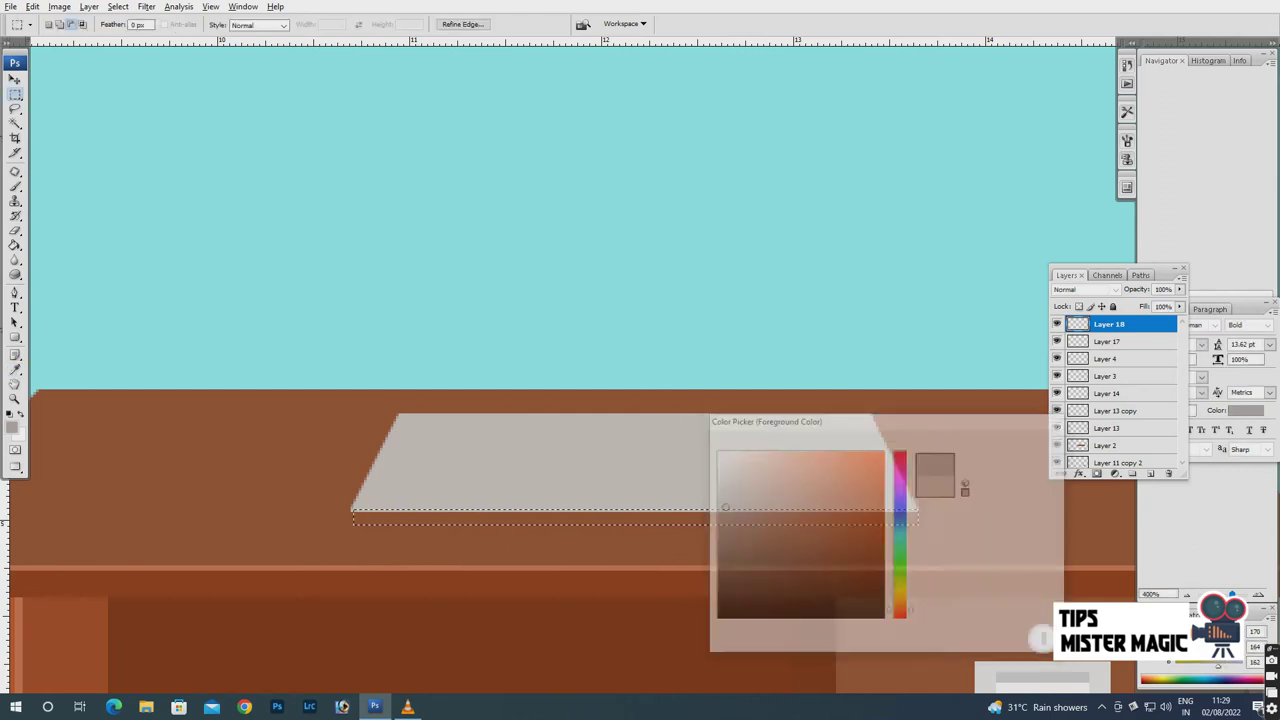
pyautogui.press('g')
pyautogui.click(600, 517)
# Deselect the front edge strip and apply its transform.
pyautogui.press('m')
pyautogui.rightClick(536, 269)
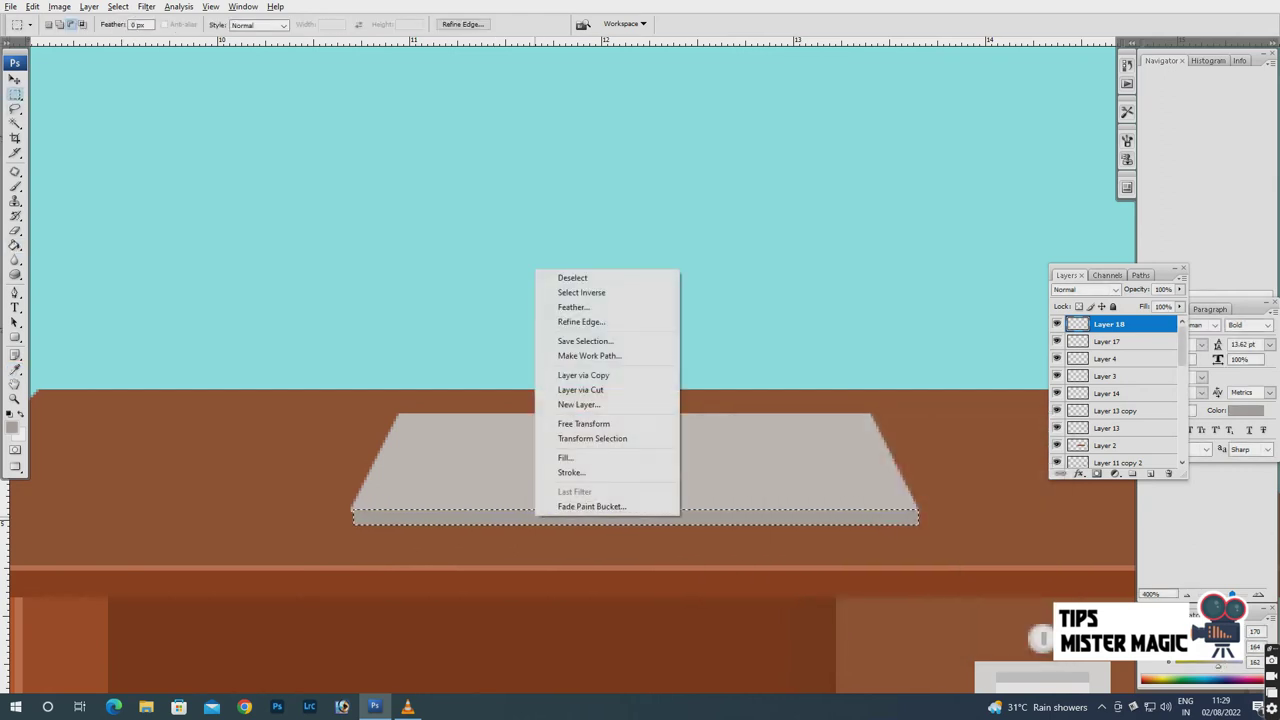
pyautogui.click(573, 278)
pyautogui.press('v')
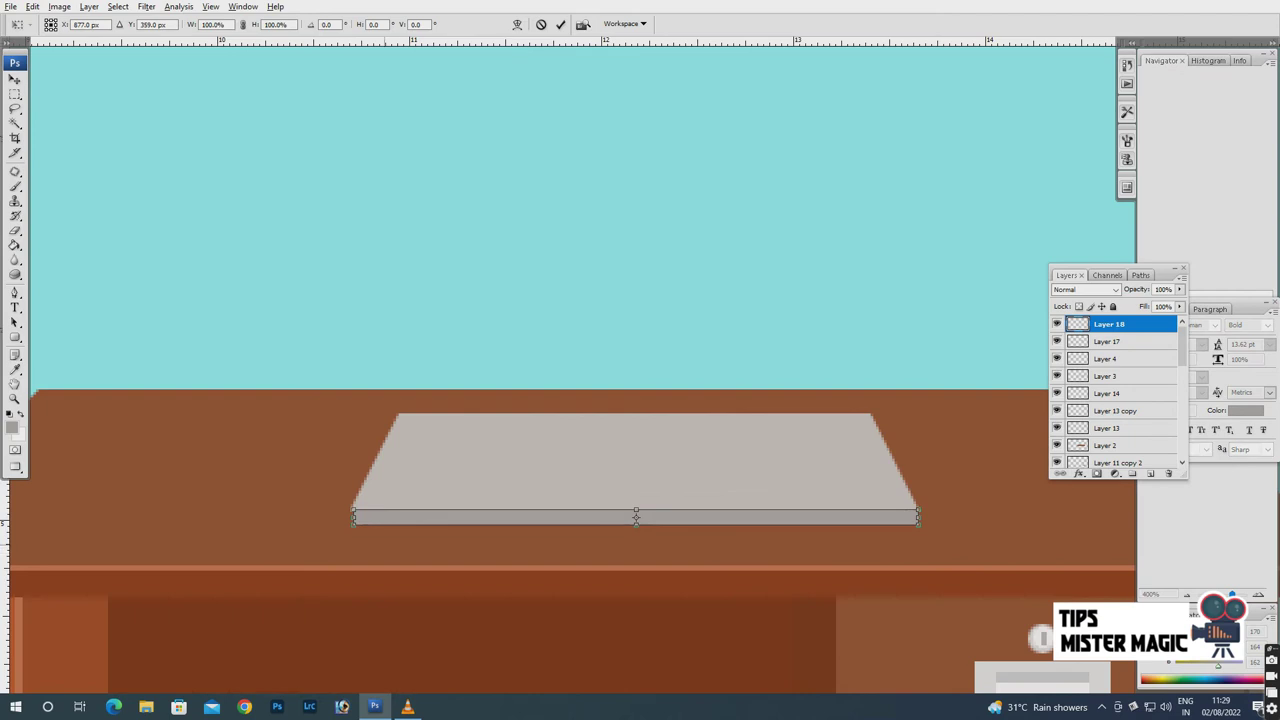
pyautogui.hotkey('ctrl', '+')
pyautogui.press('Return')
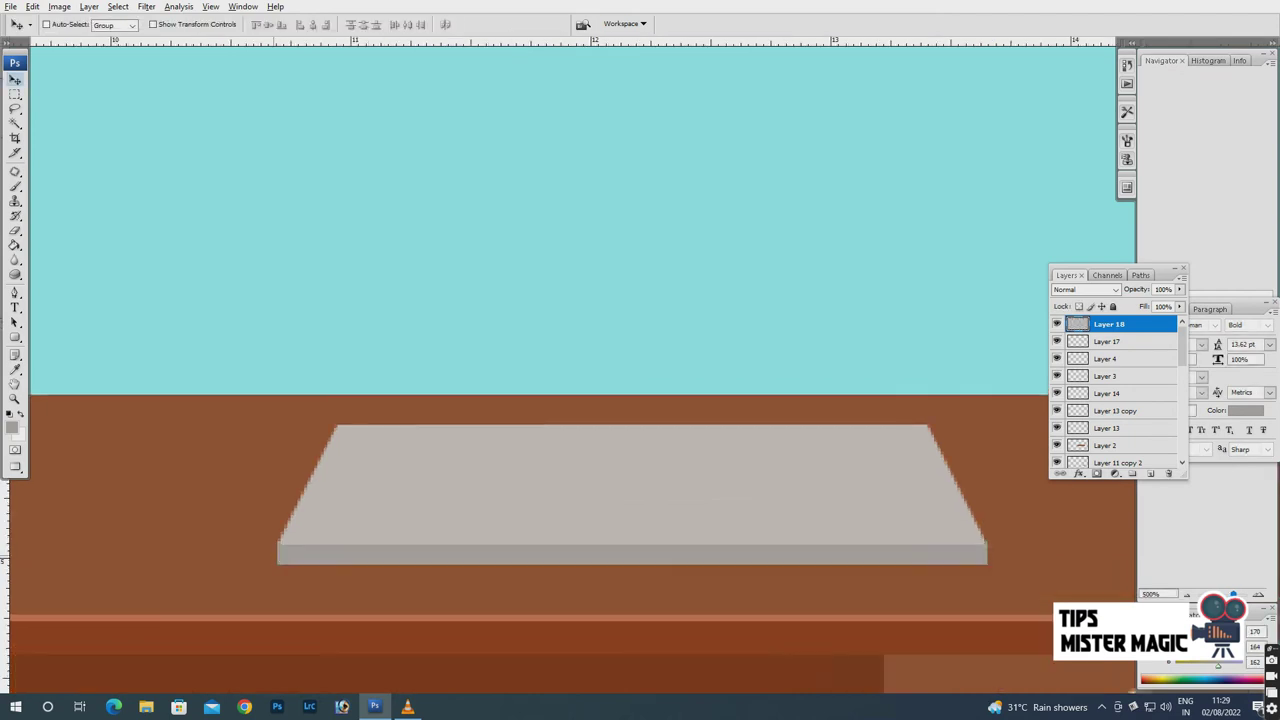
pyautogui.scroll(-2, 634, 553)
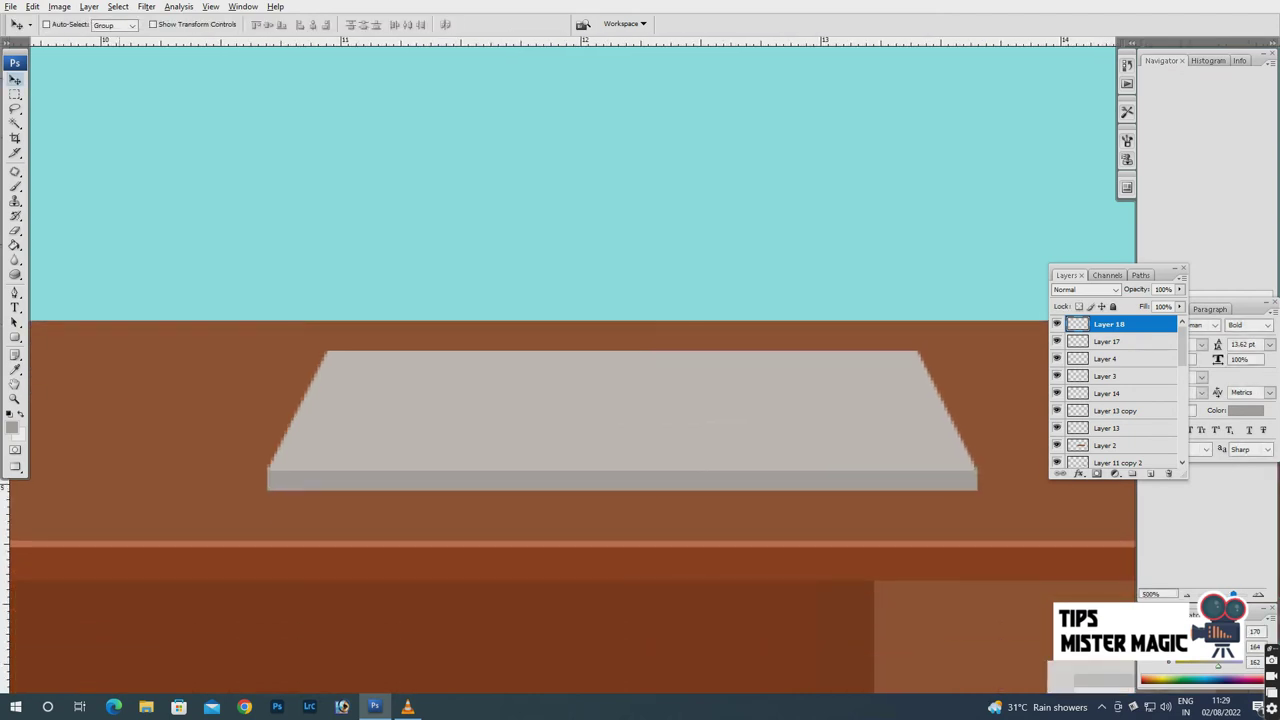
# Fill a thin strip beneath the base with dark brown on a new layer as a shadow line.
pyautogui.press('m')
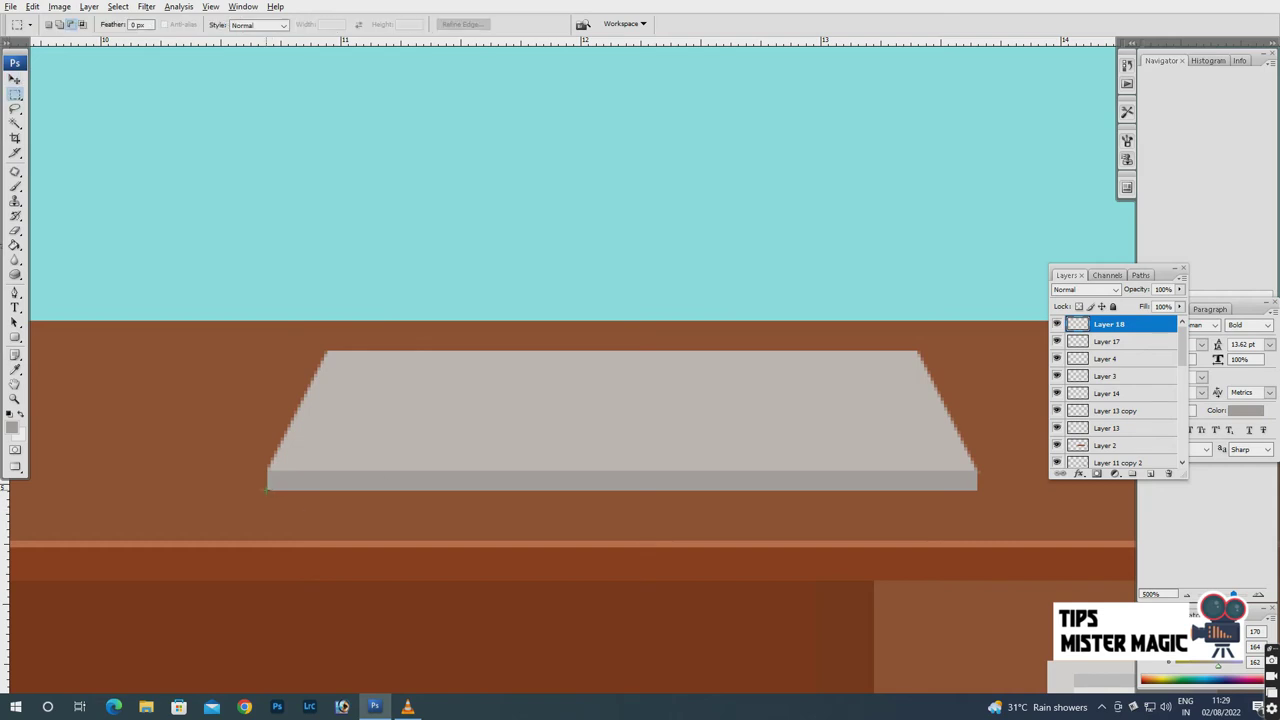
pyautogui.moveTo(267, 490); pyautogui.dragTo(956, 498)
pyautogui.click(1150, 473)
pyautogui.press('i')
pyautogui.click(12, 428)
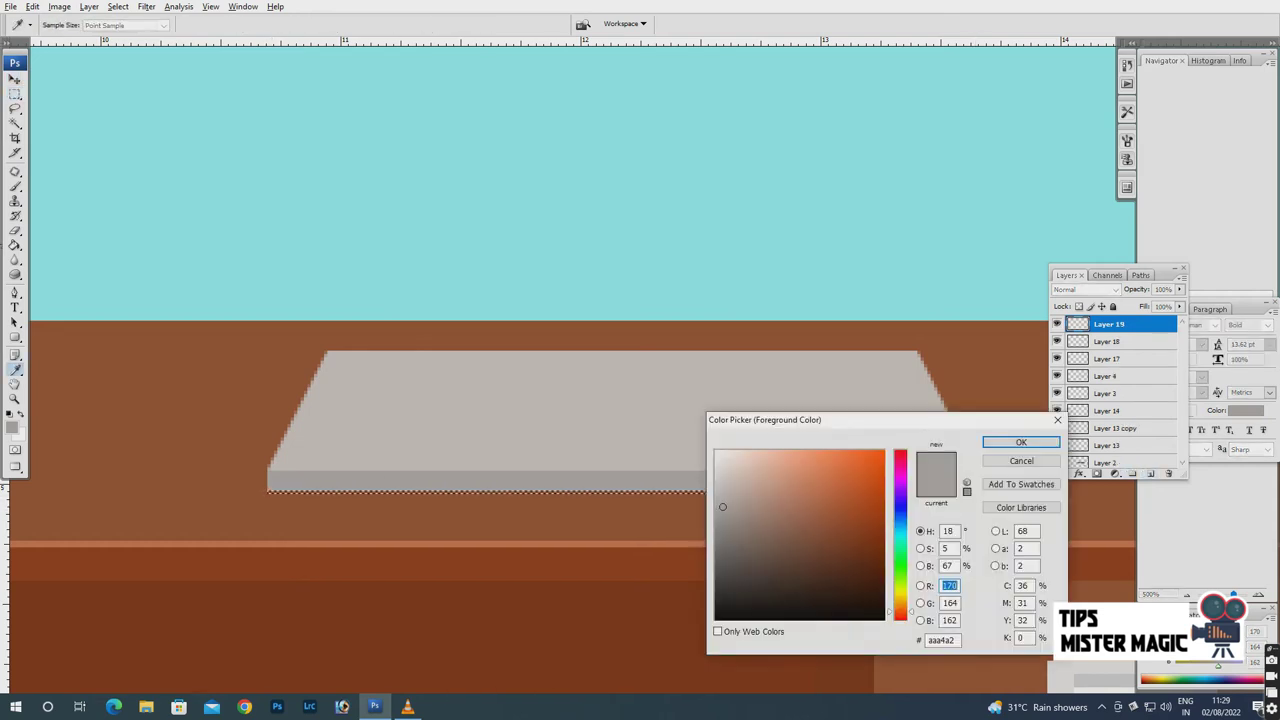
pyautogui.click(800, 571)
pyautogui.click(1021, 442)
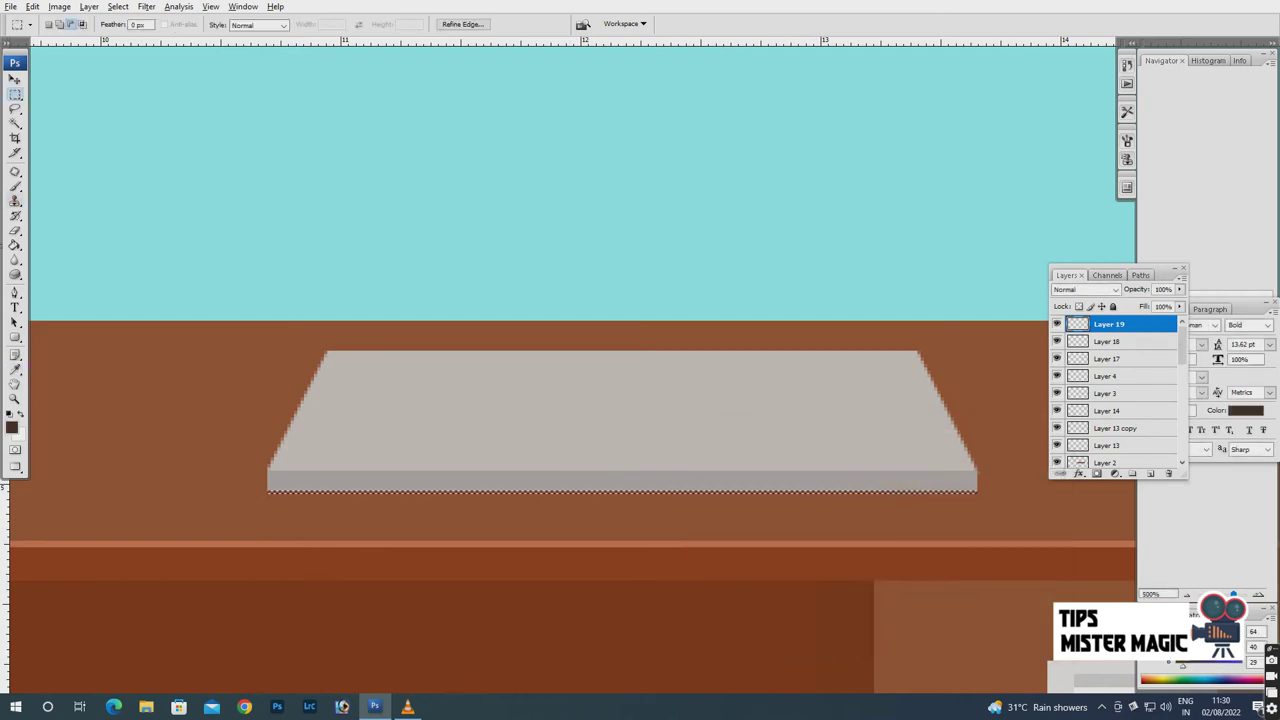
pyautogui.press('v')
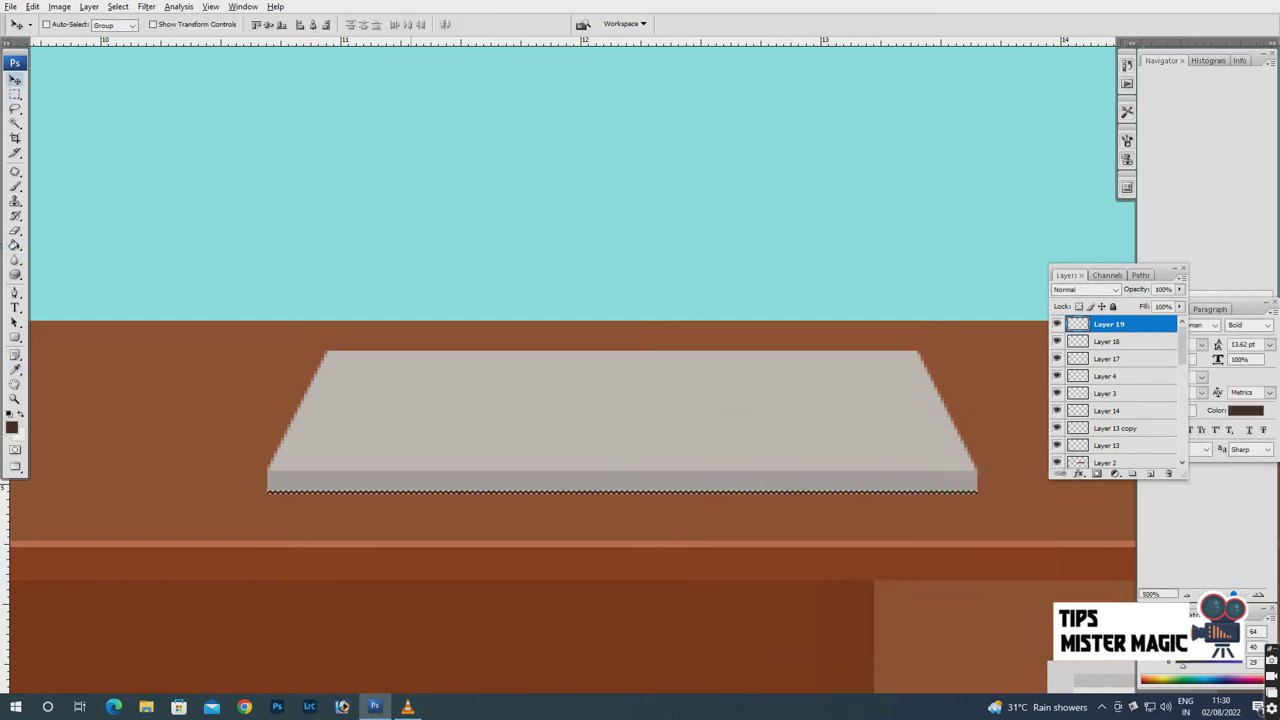
pyautogui.hotkey('alt', 'BackSpace')
pyautogui.hotkey('ctrl', 'd')
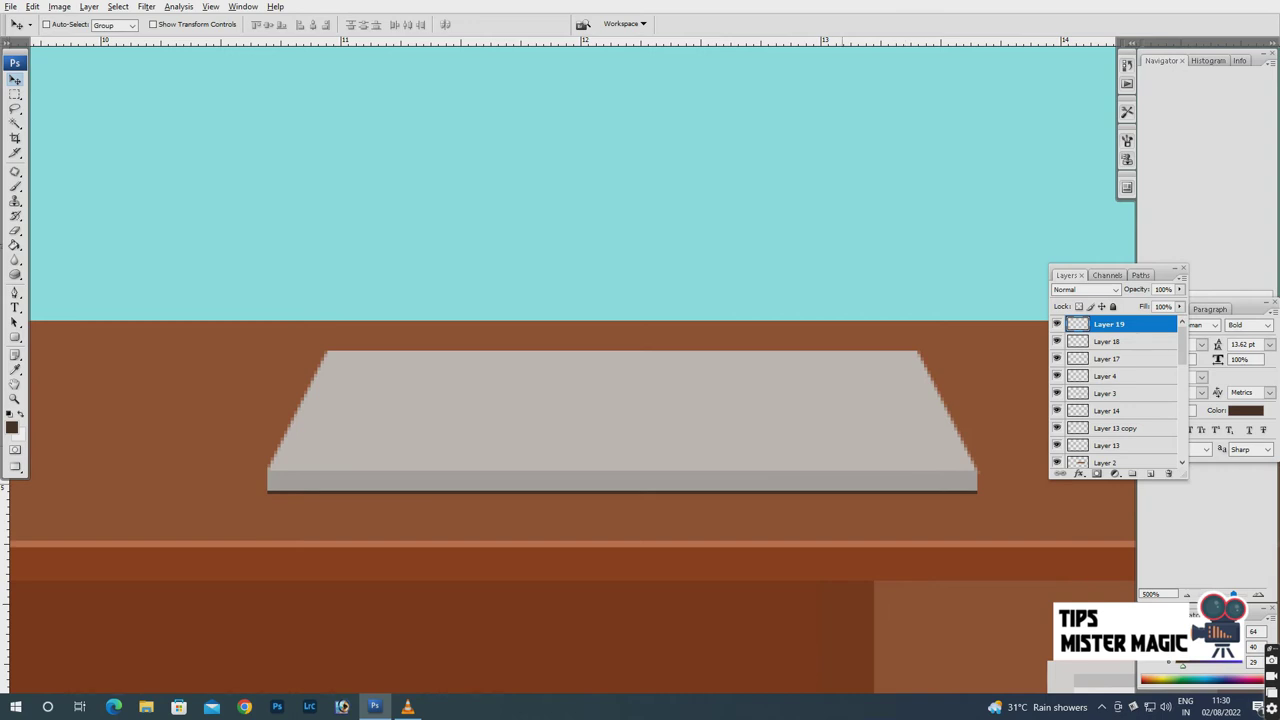
pyautogui.hotkey('ctrl', '+')
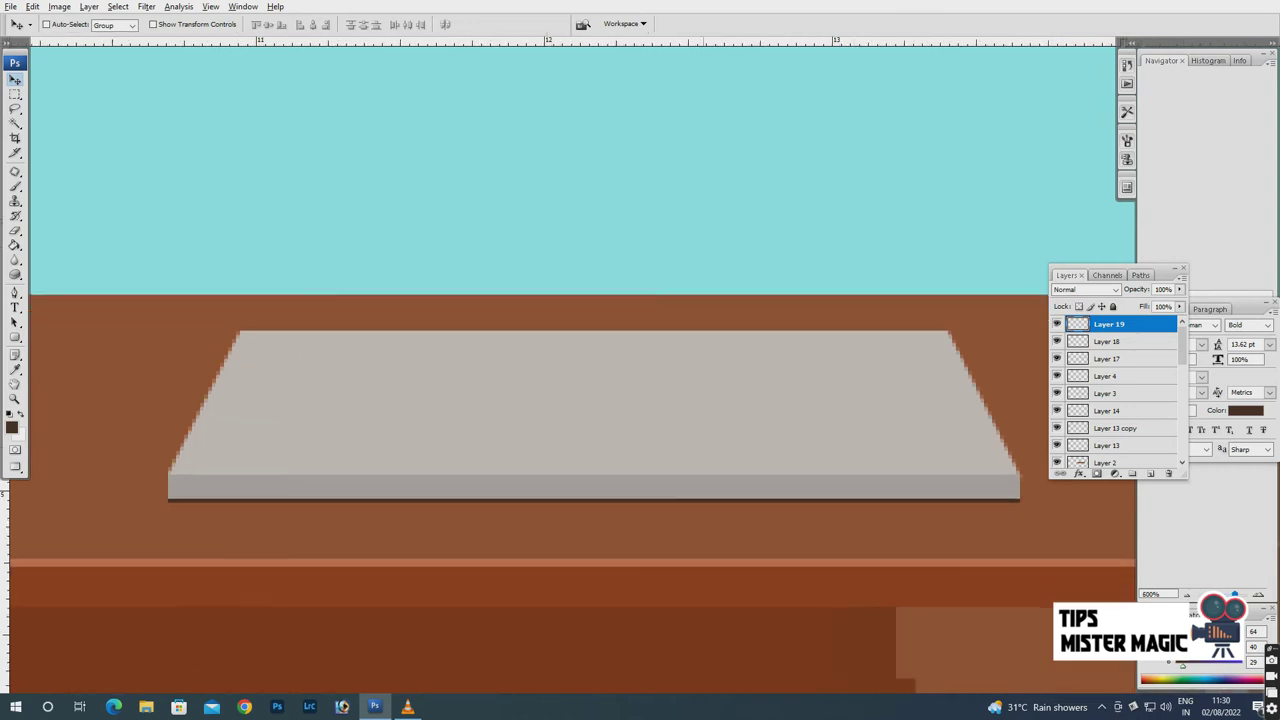
pyautogui.press('m')
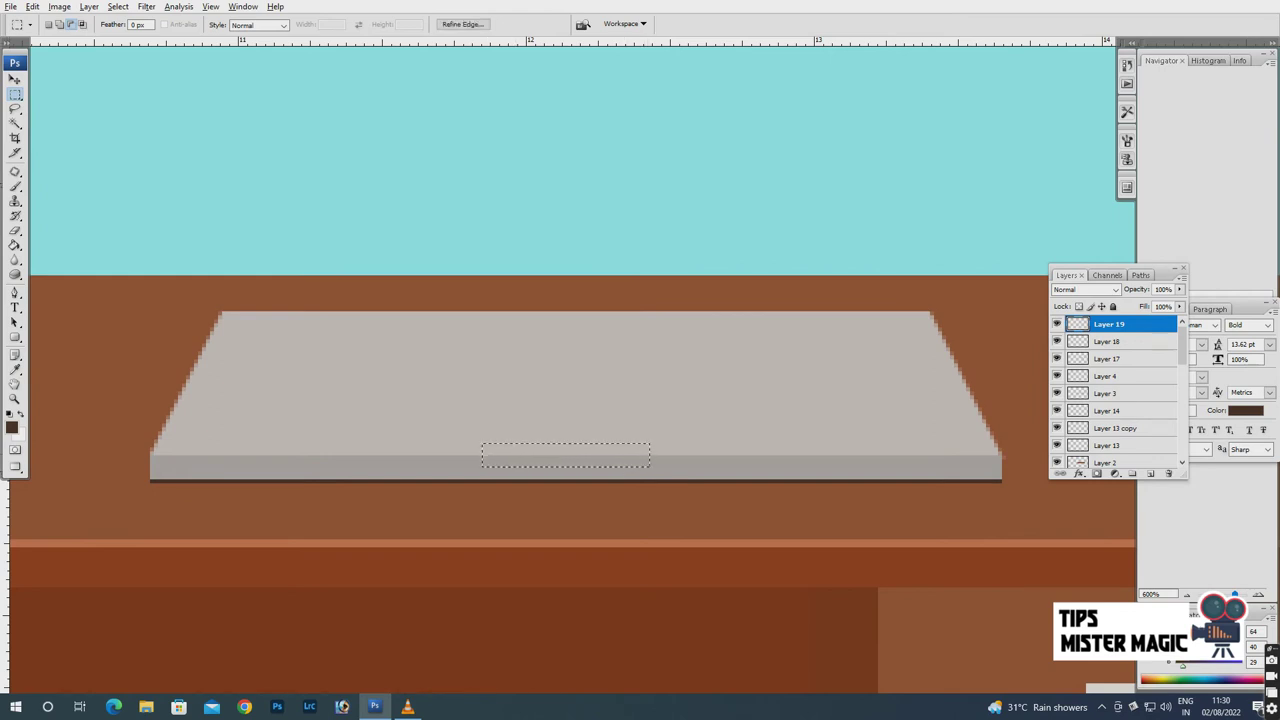
# Fill a small rectangle on the base's front edge near-white on a new layer.
pyautogui.hotkey('ctrl', 'shift', 'alt', 'n')
pyautogui.press('g')
pyautogui.click(11, 427)
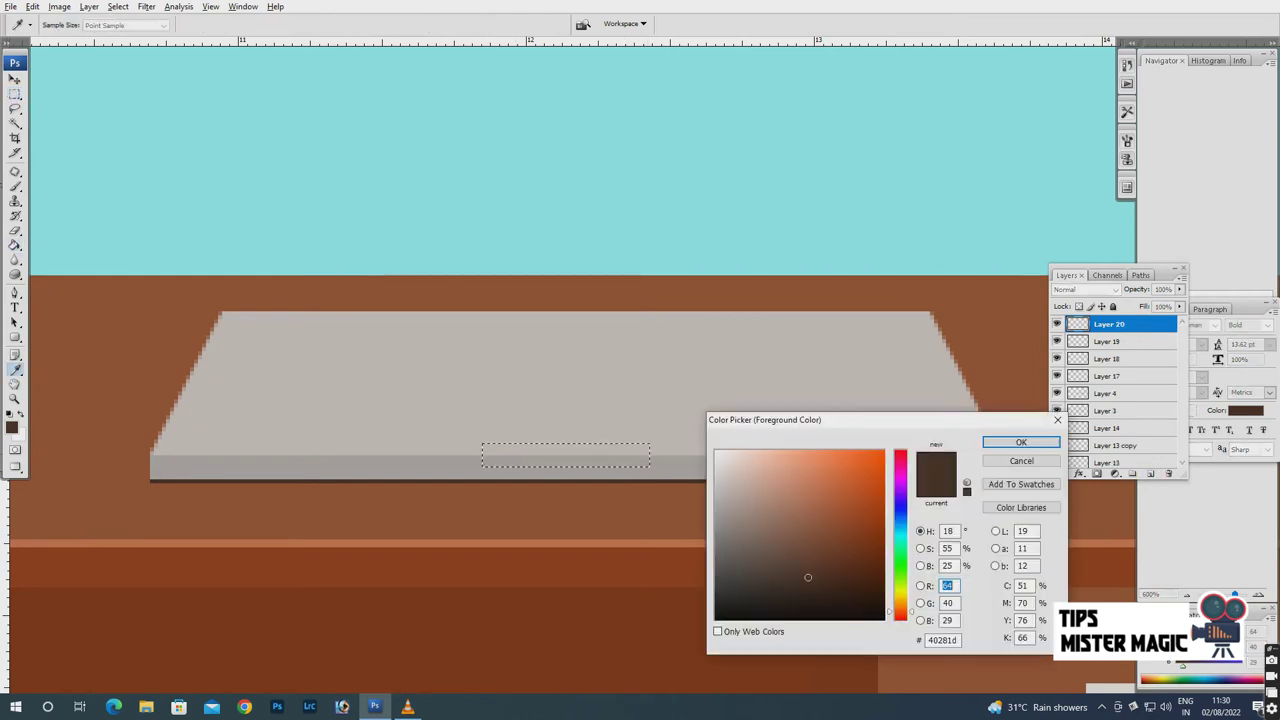
pyautogui.click(722, 453)
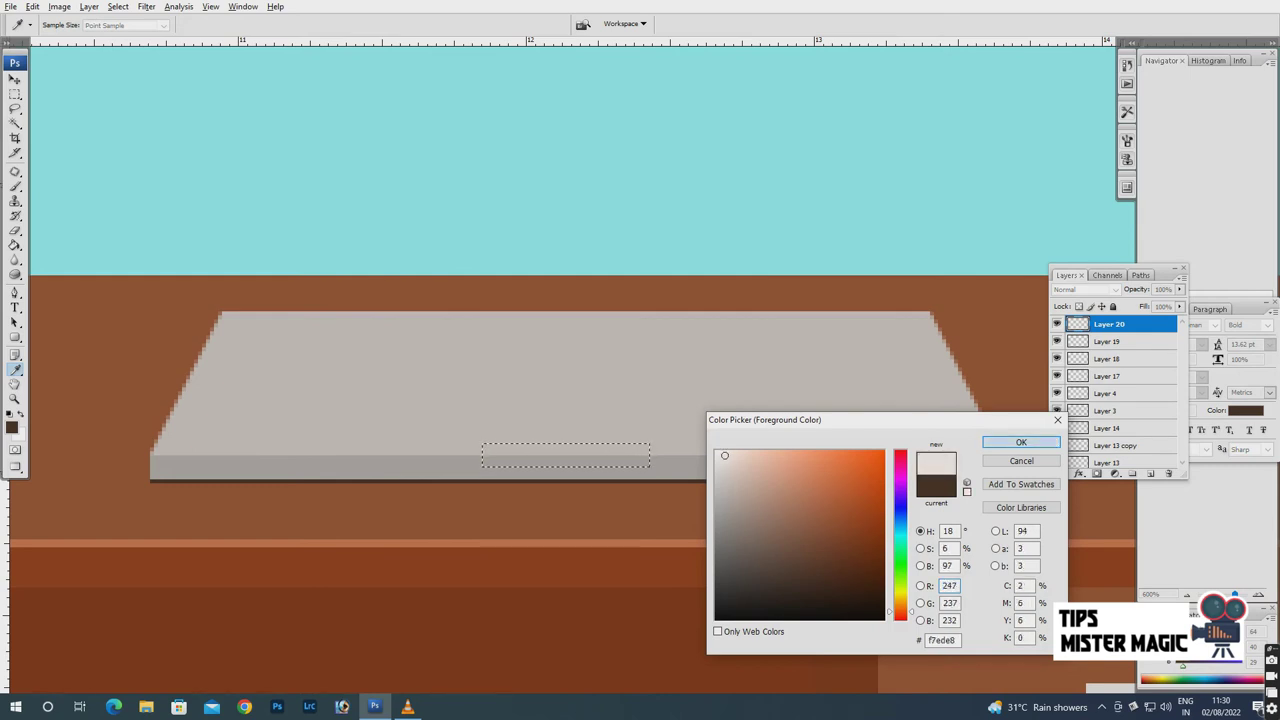
pyautogui.click(1021, 442)
pyautogui.click(565, 456)
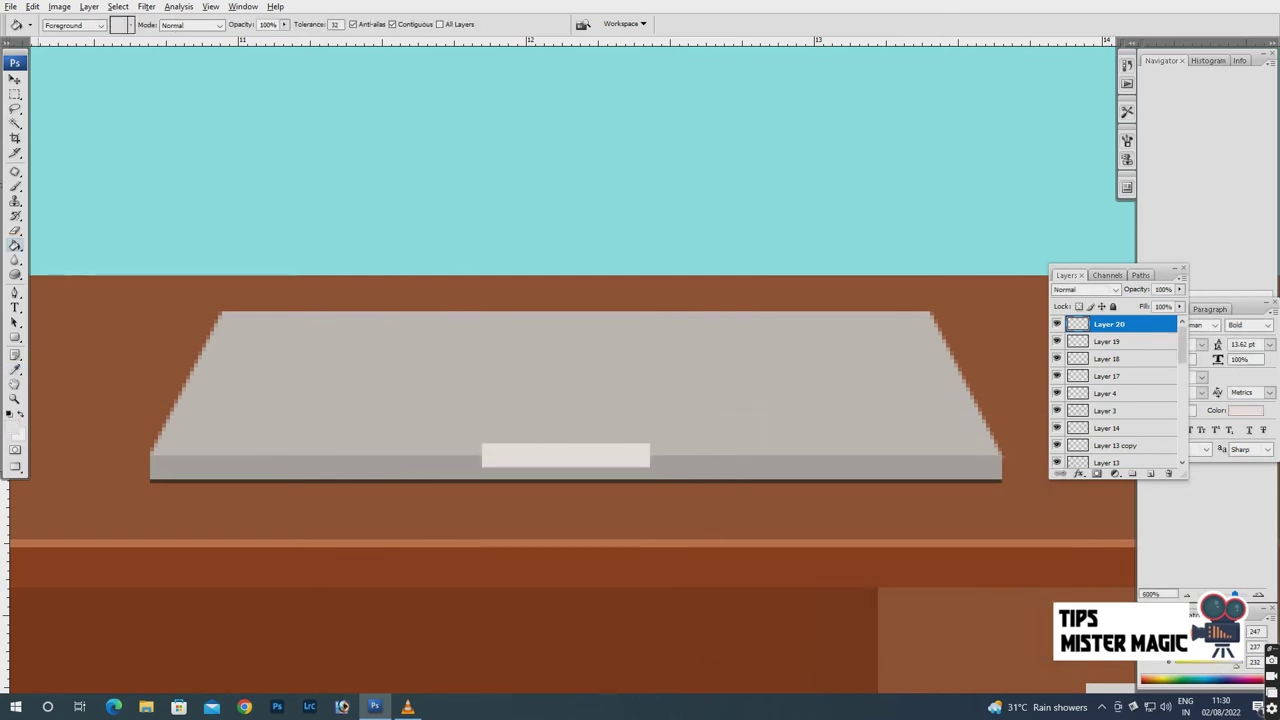
pyautogui.press('v')
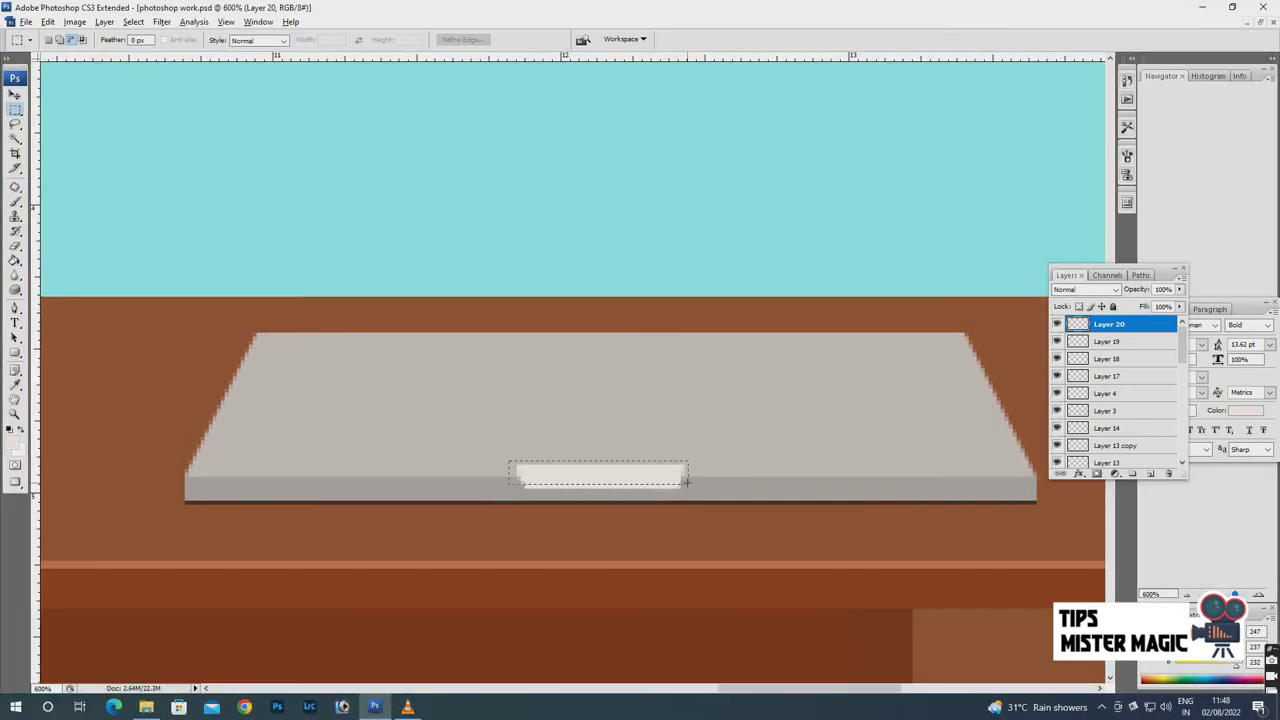
# Add a dark brownish-grey rectangle on a new layer behind the white bar as its outline.
pyautogui.moveTo(686, 481); pyautogui.dragTo(688, 484)
pyautogui.hotkey('ctrl', 'shift', 'alt', 'n')
pyautogui.click(13, 442)
pyautogui.moveTo(791, 511); pyautogui.dragTo(764, 558)
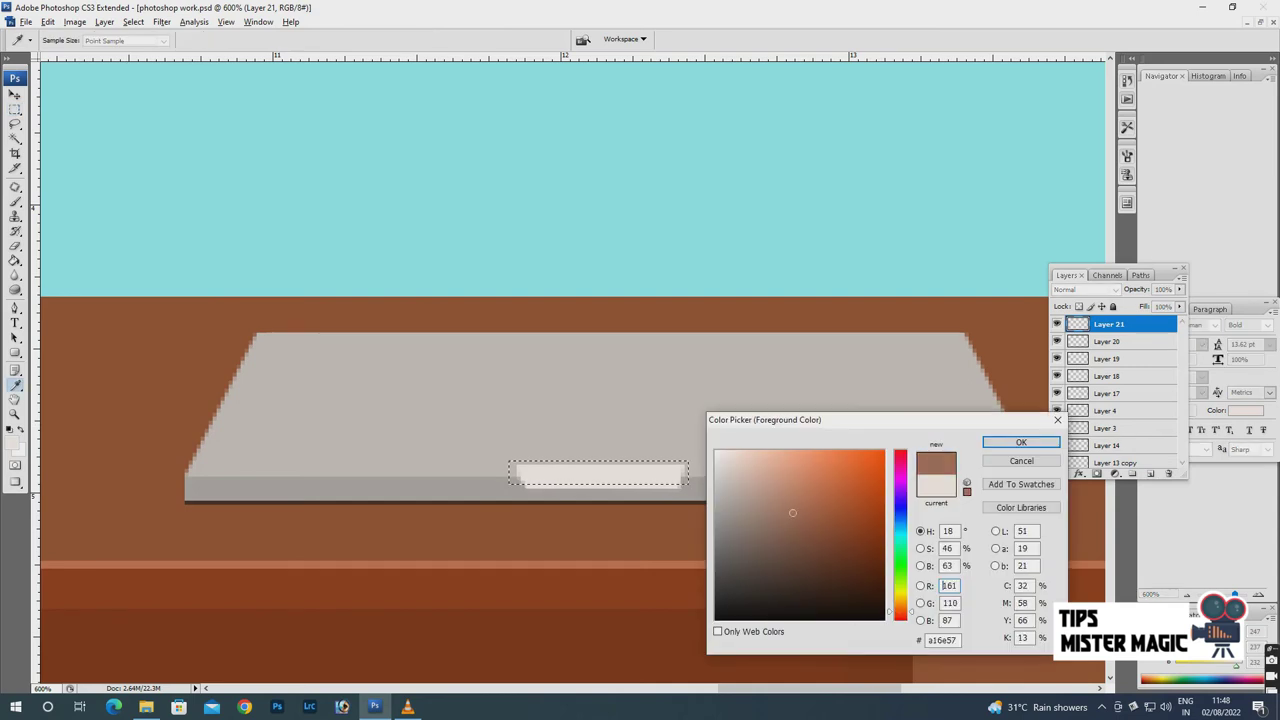
pyautogui.press('Return')
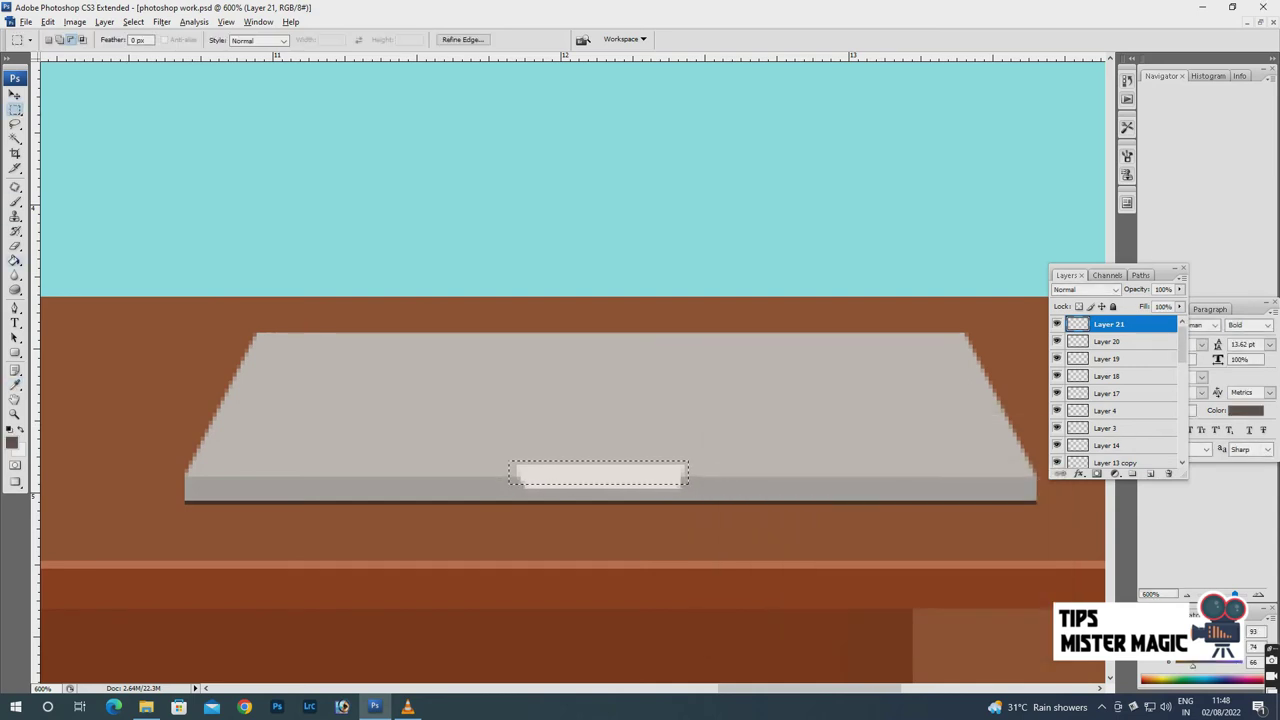
pyautogui.hotkey('alt', 'BackSpace')
pyautogui.hotkey('ctrl', 'd')
pyautogui.press('v')
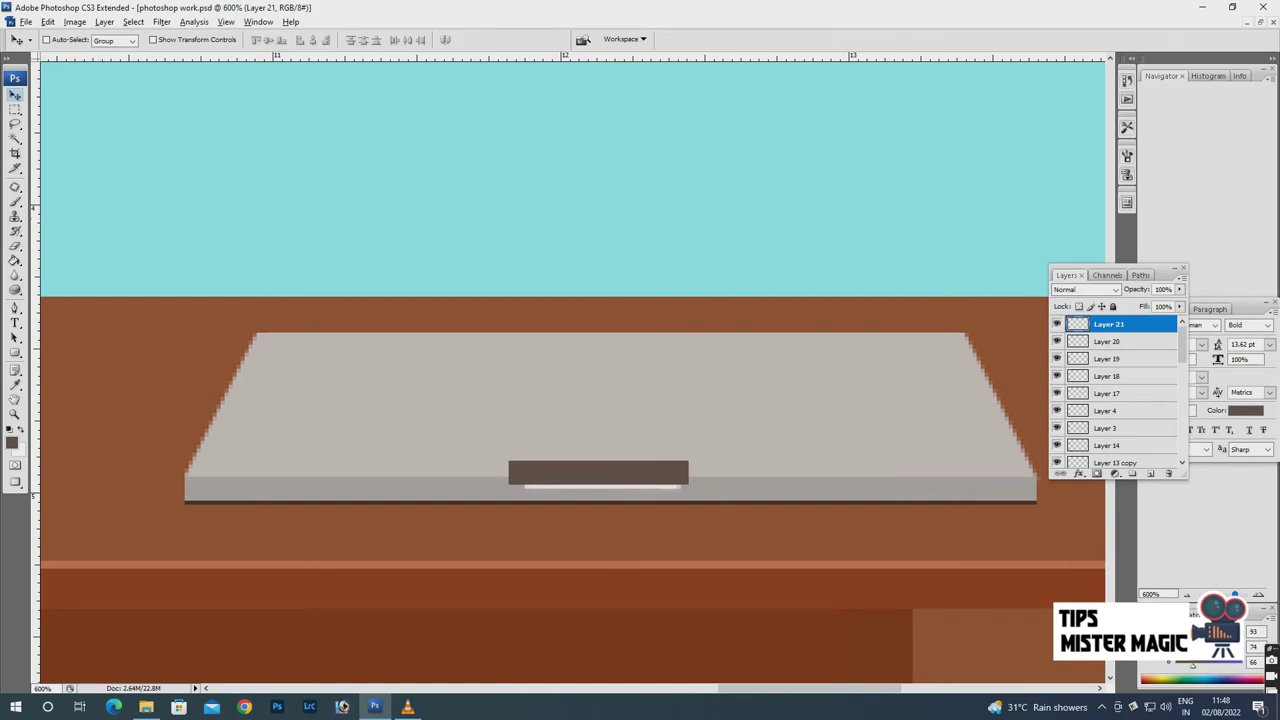
pyautogui.hotkey('ctrl', '[')
# Warp the white tab so its sides slant inward and apply the warp.
pyautogui.hotkey('ctrl', 't')
pyautogui.rightClick(592, 470)
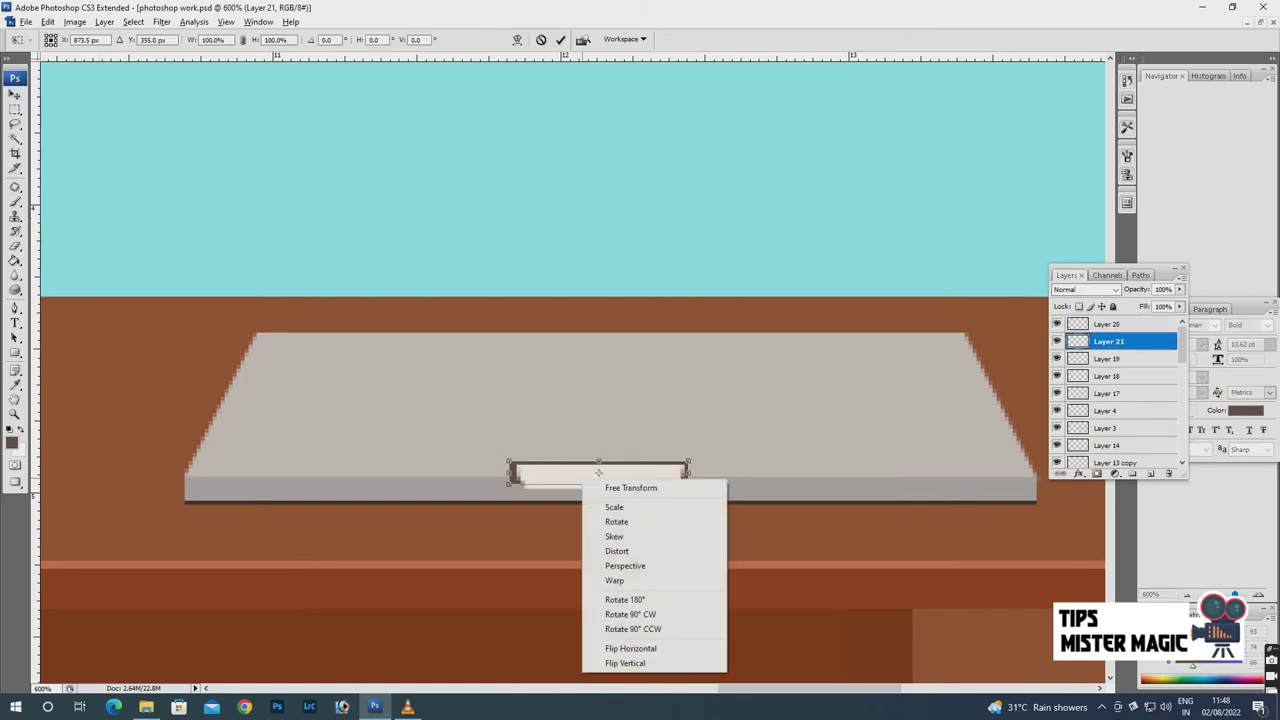
pyautogui.click(614, 580)
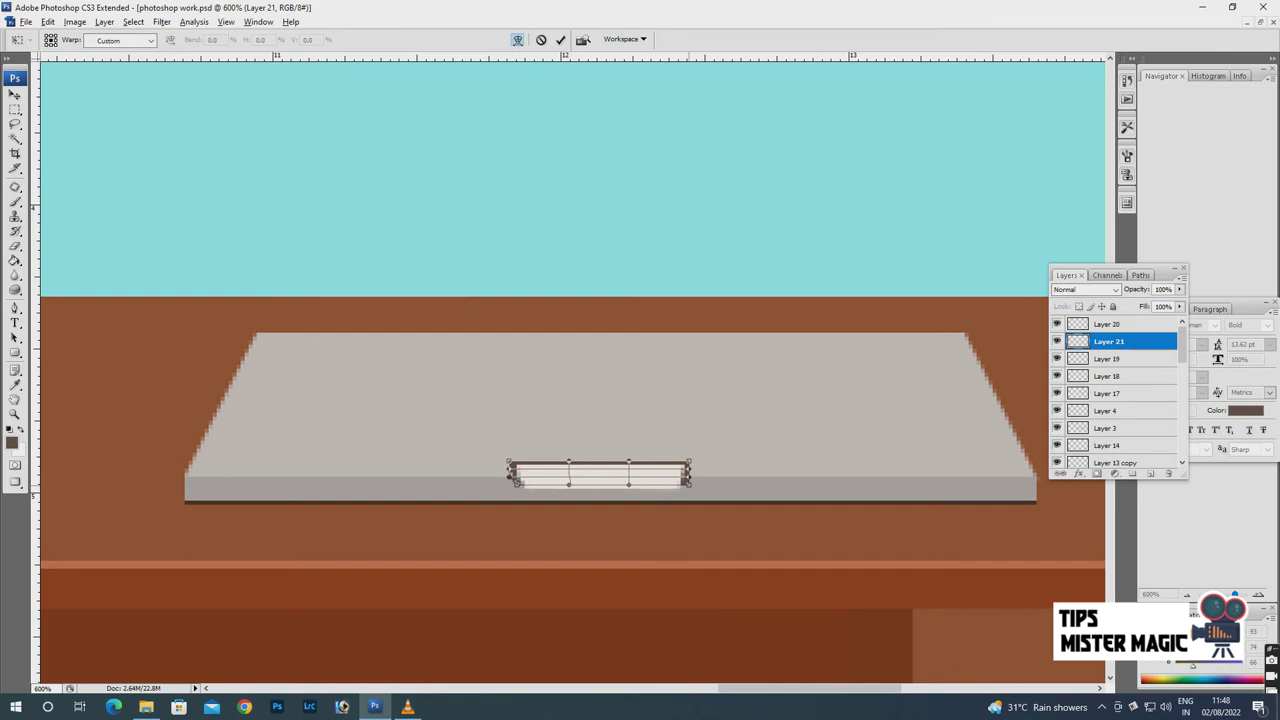
pyautogui.click(15, 94)
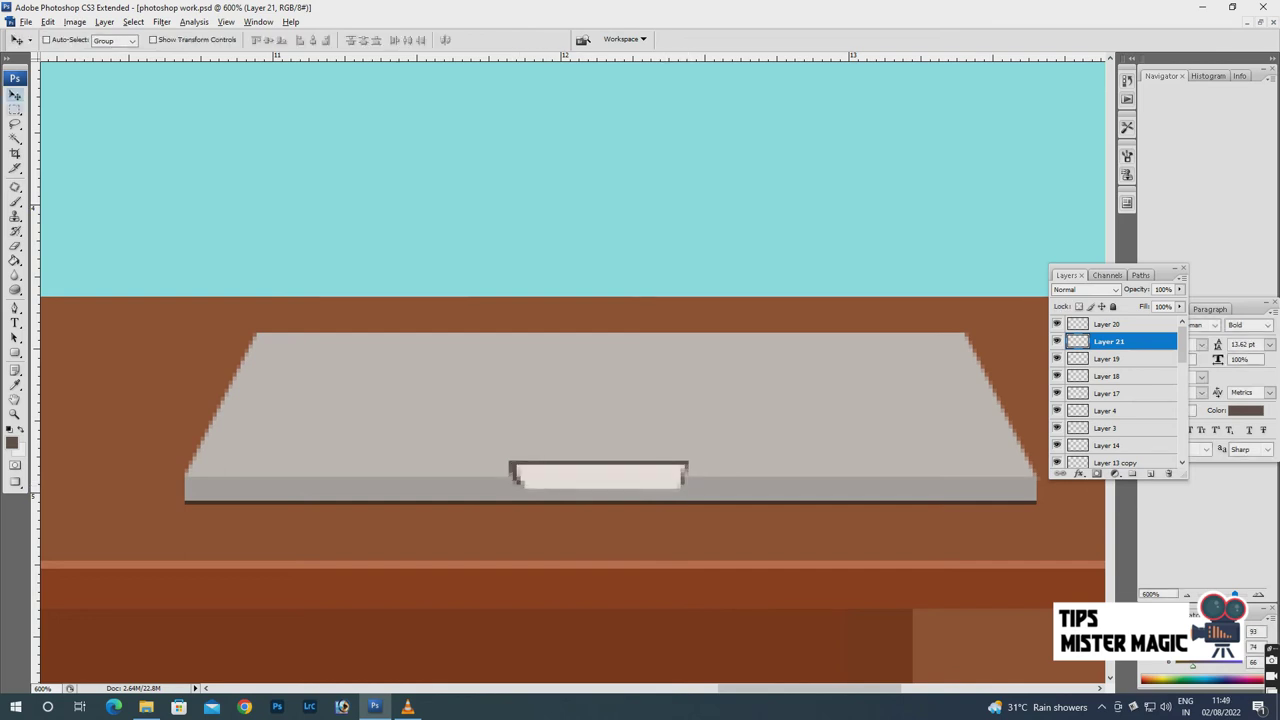
pyautogui.scroll(-1, 920, 568)
pyautogui.scroll(-4, 920, 568)
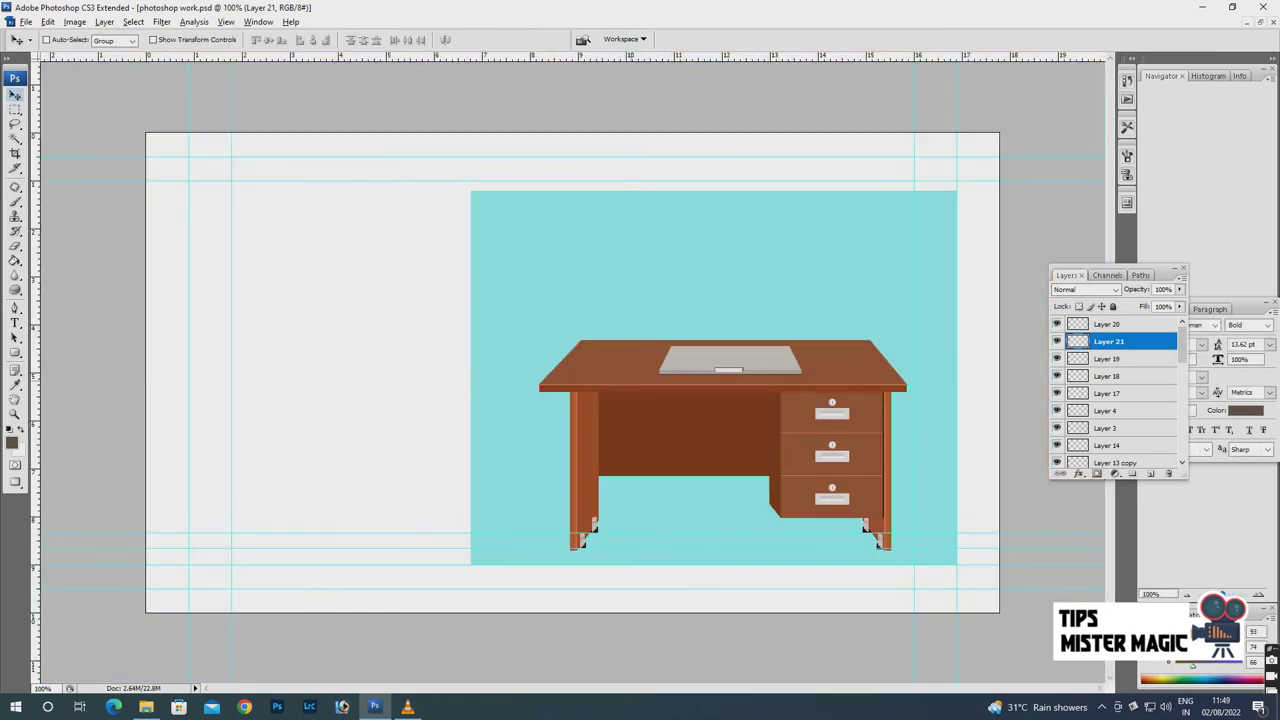
pyautogui.scroll(1, 730, 265)
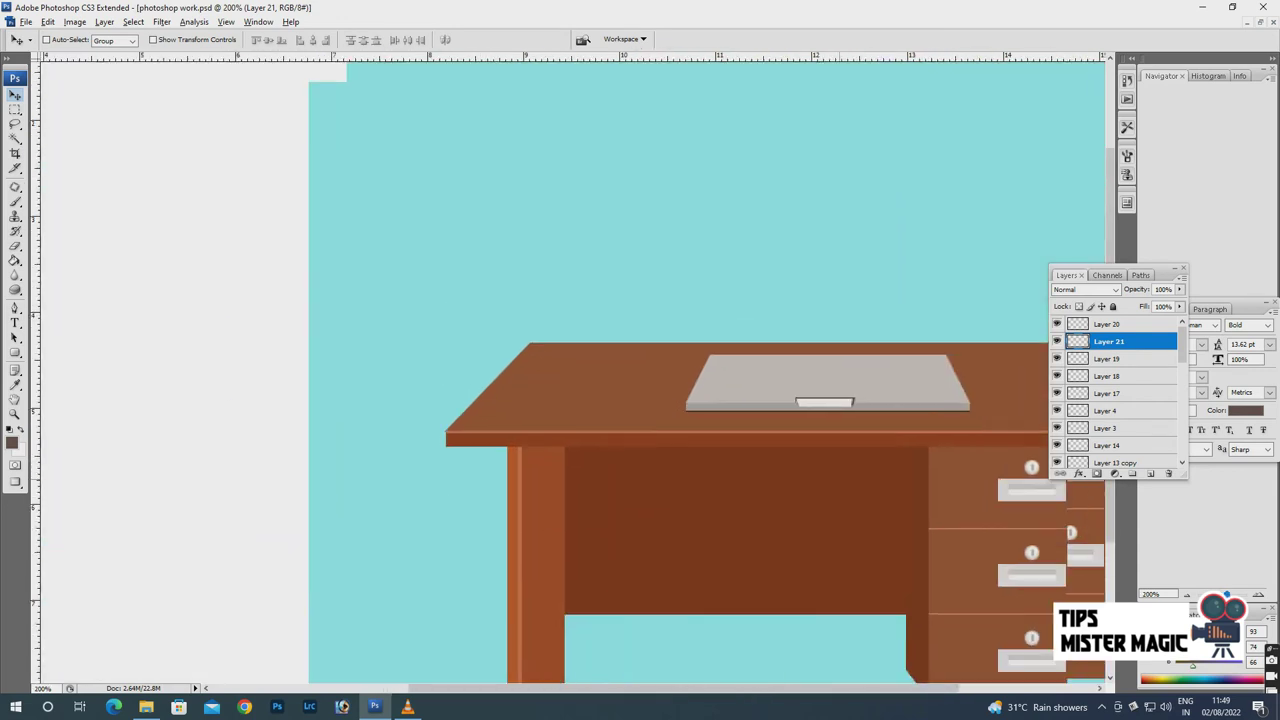
pyautogui.scroll(1, 571, 374)
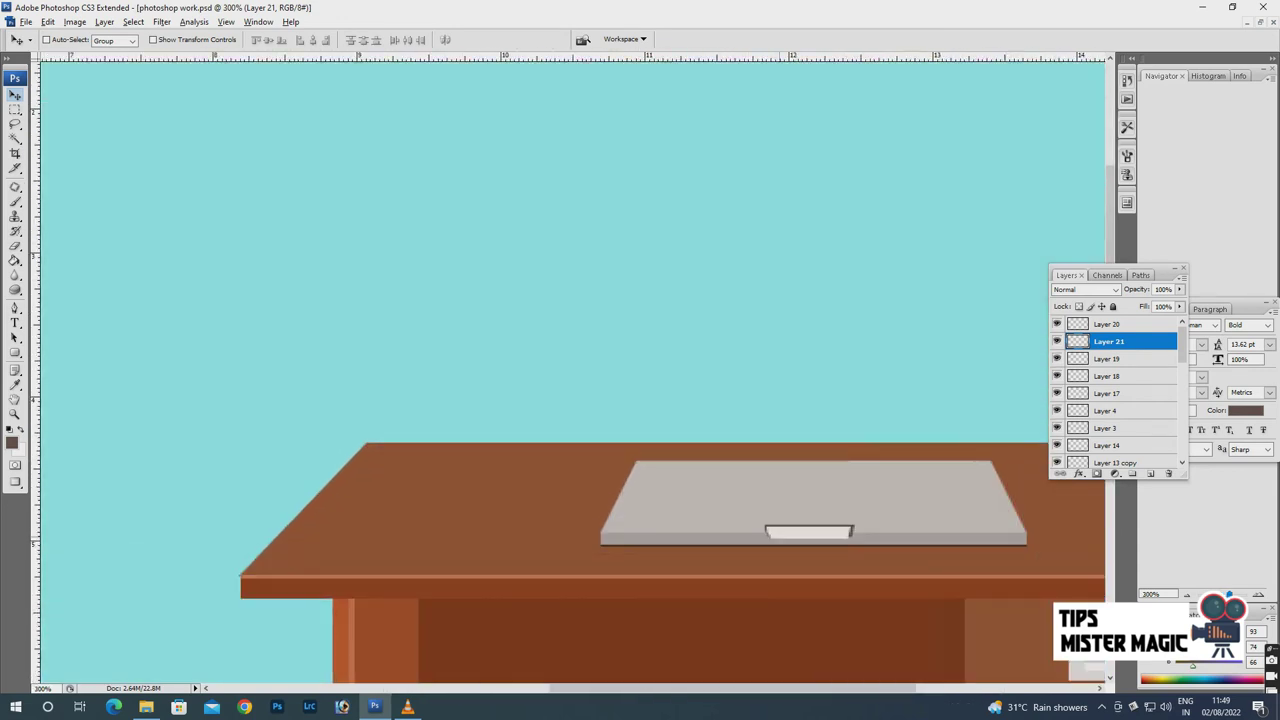
pyautogui.scroll(-1, 980, 640)
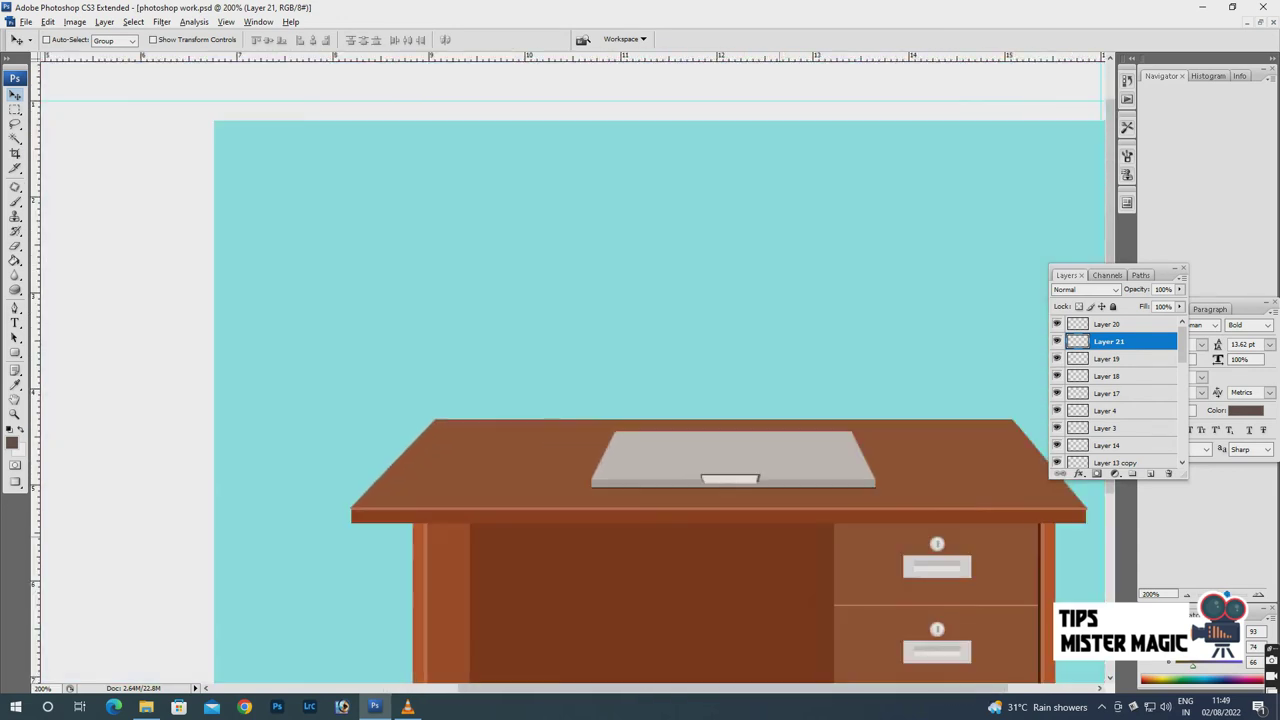
pyautogui.scroll(1, 980, 640)
pyautogui.scroll(1, 1000, 635)
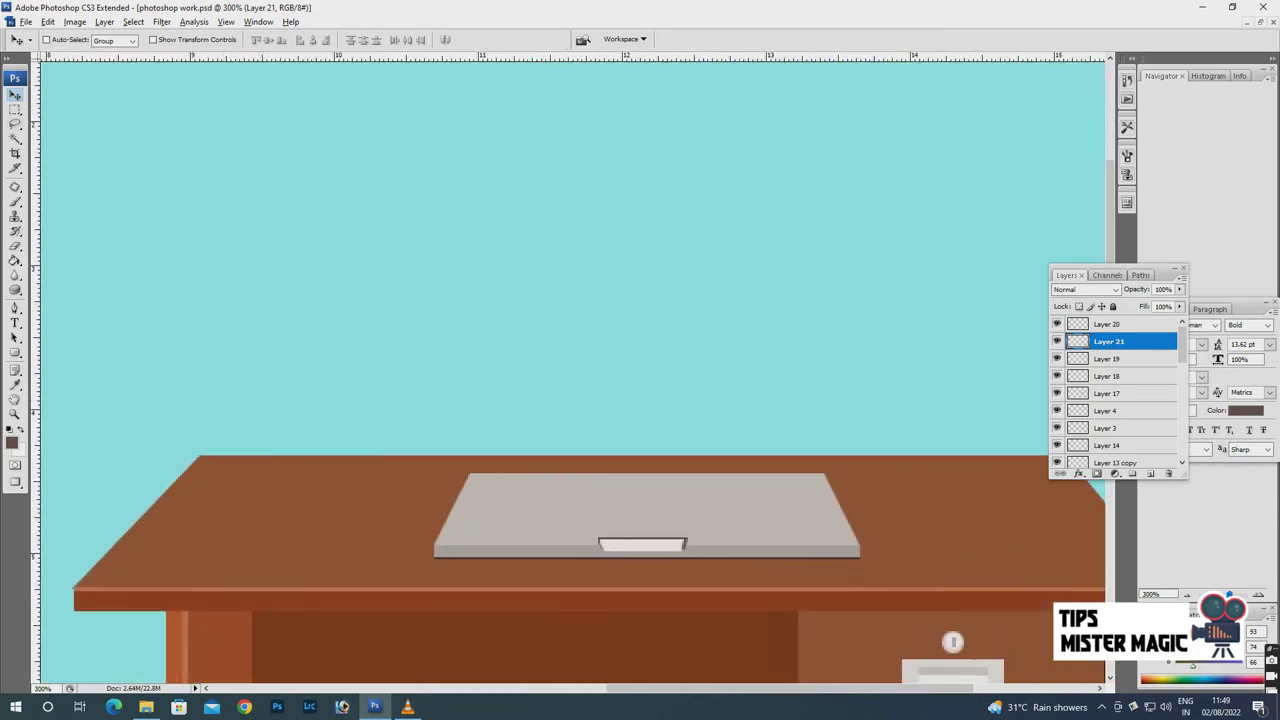
# Fill a rectangle in the middle of the laptop base with dark brown on a new layer.
pyautogui.press('m')
pyautogui.moveTo(691, 534); pyautogui.dragTo(711, 531)
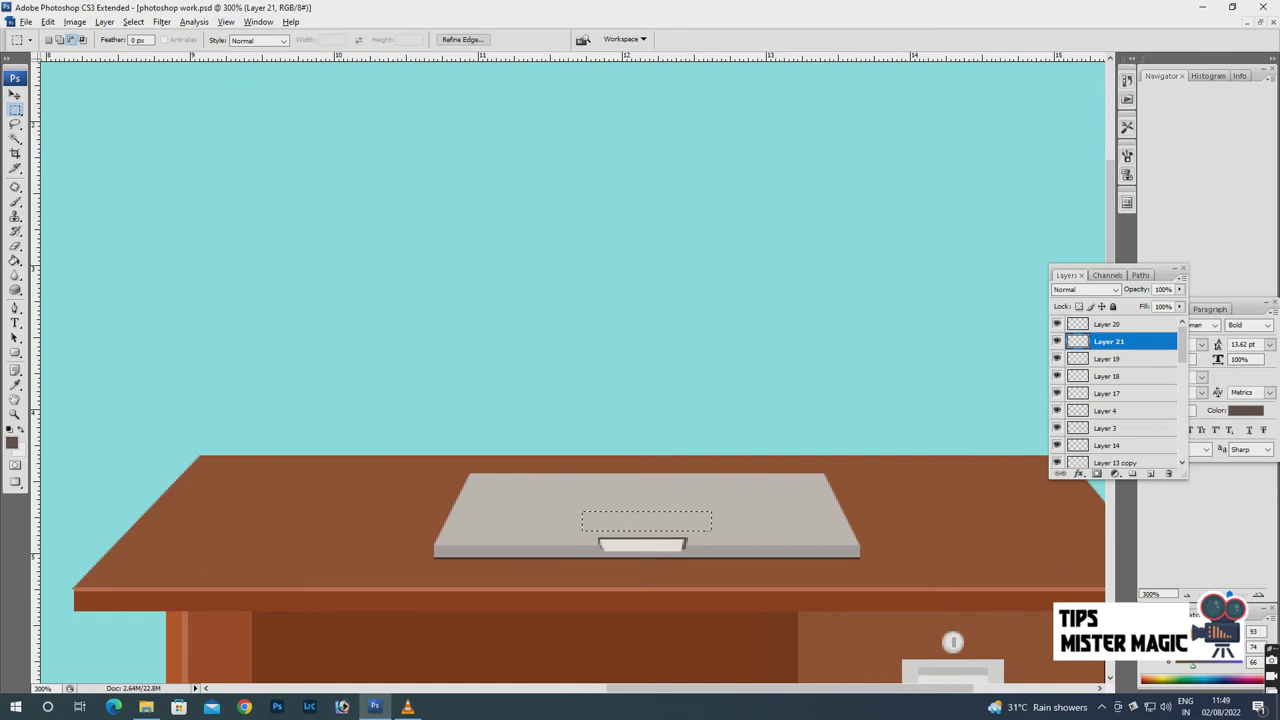
pyautogui.hotkey('ctrl', 'shift', 'alt', 'n')
pyautogui.click(11, 442)
pyautogui.click(795, 591)
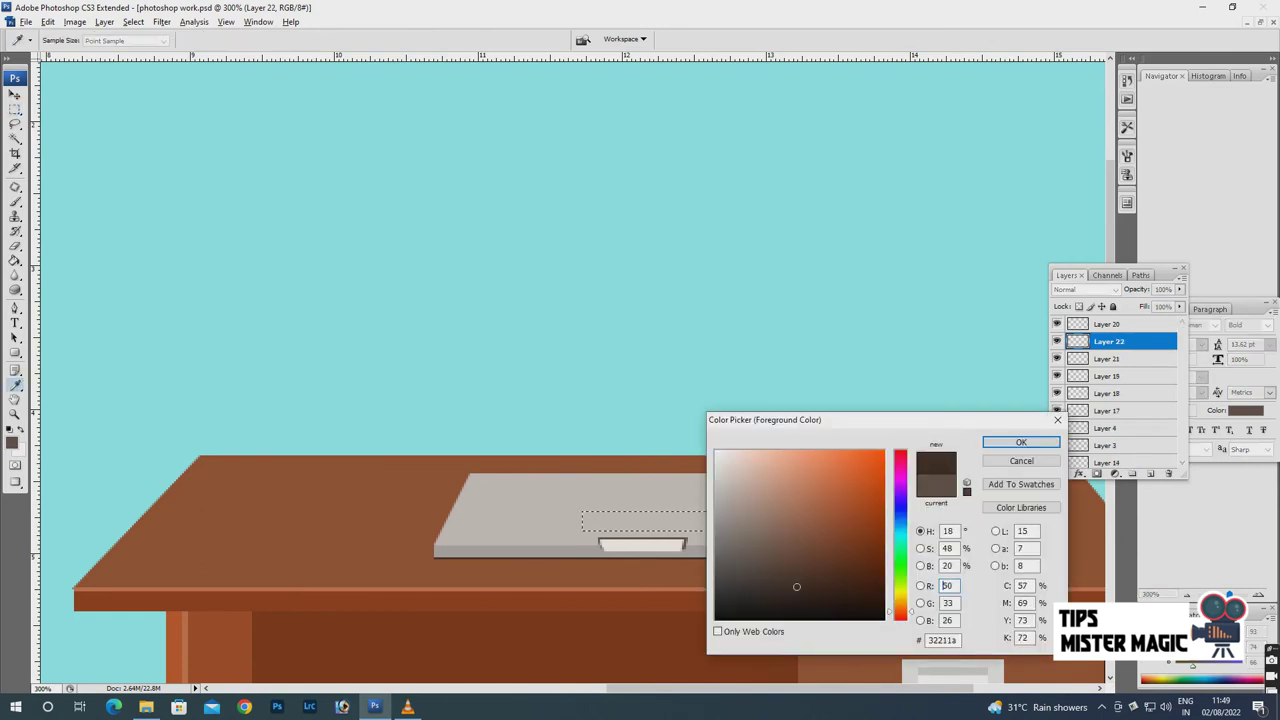
pyautogui.click(1020, 441)
pyautogui.hotkey('alt', 'BackSpace')
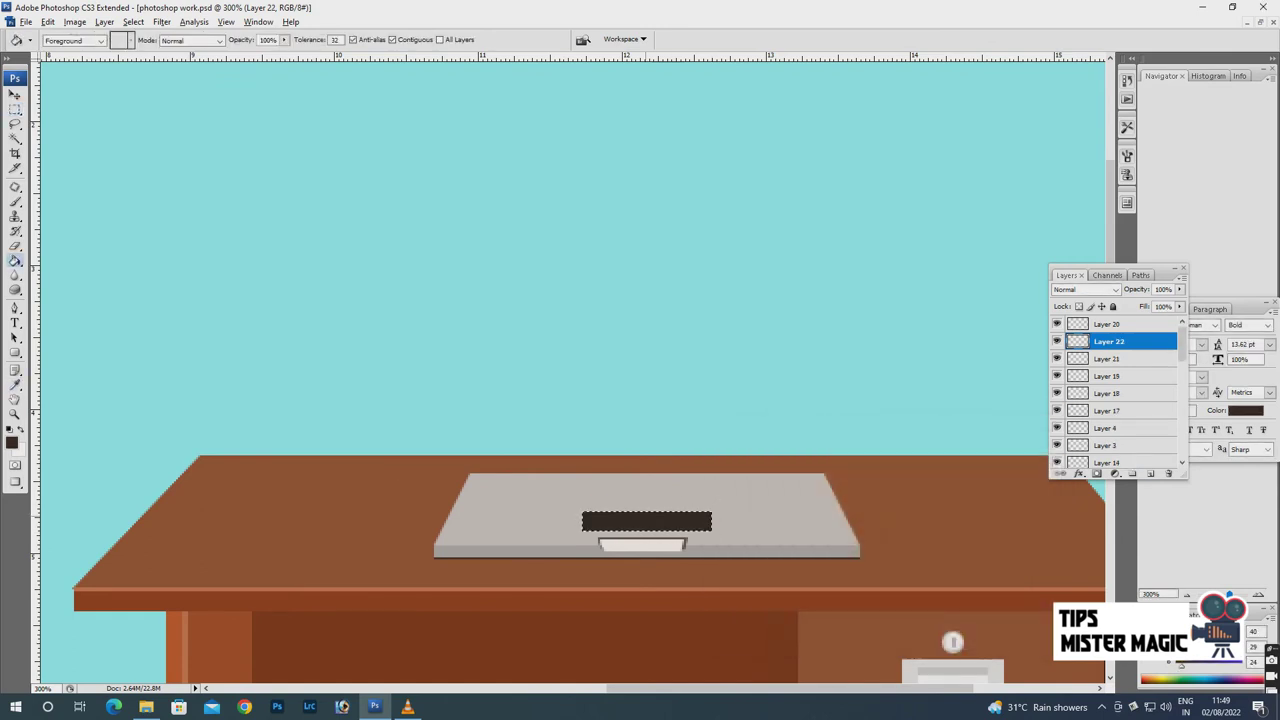
pyautogui.rightClick(672, 270)
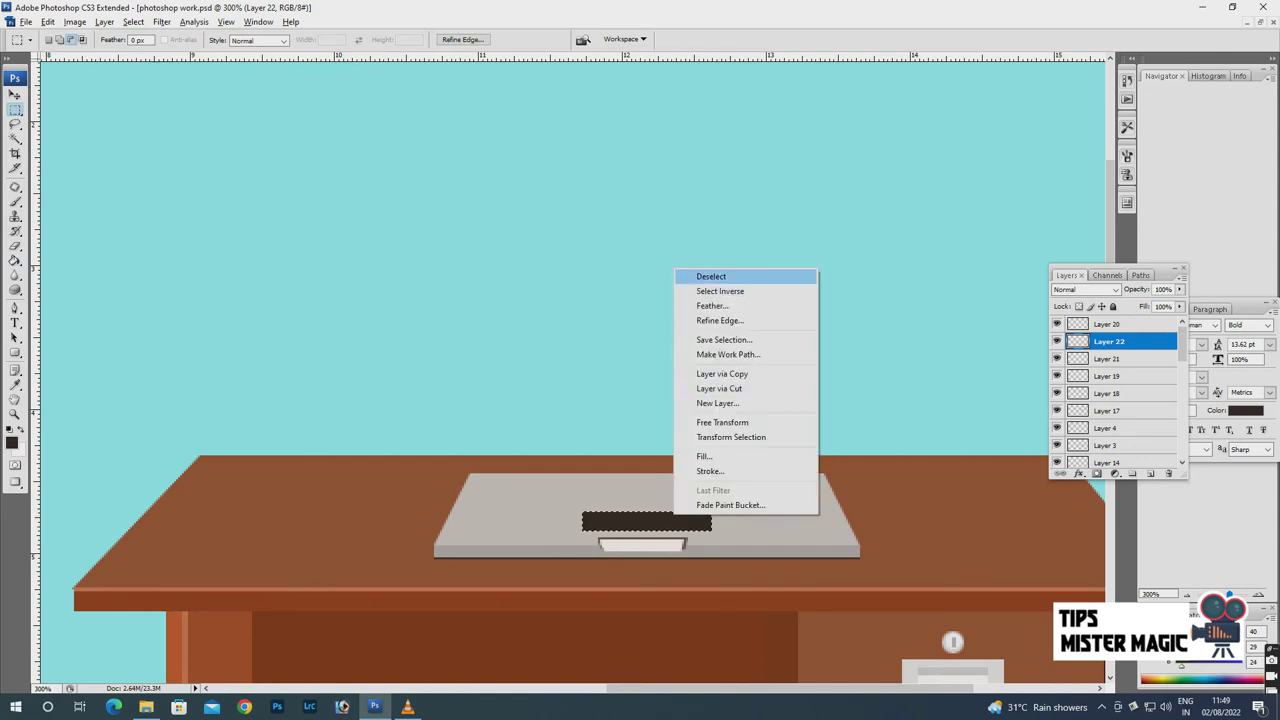
pyautogui.click(705, 276)
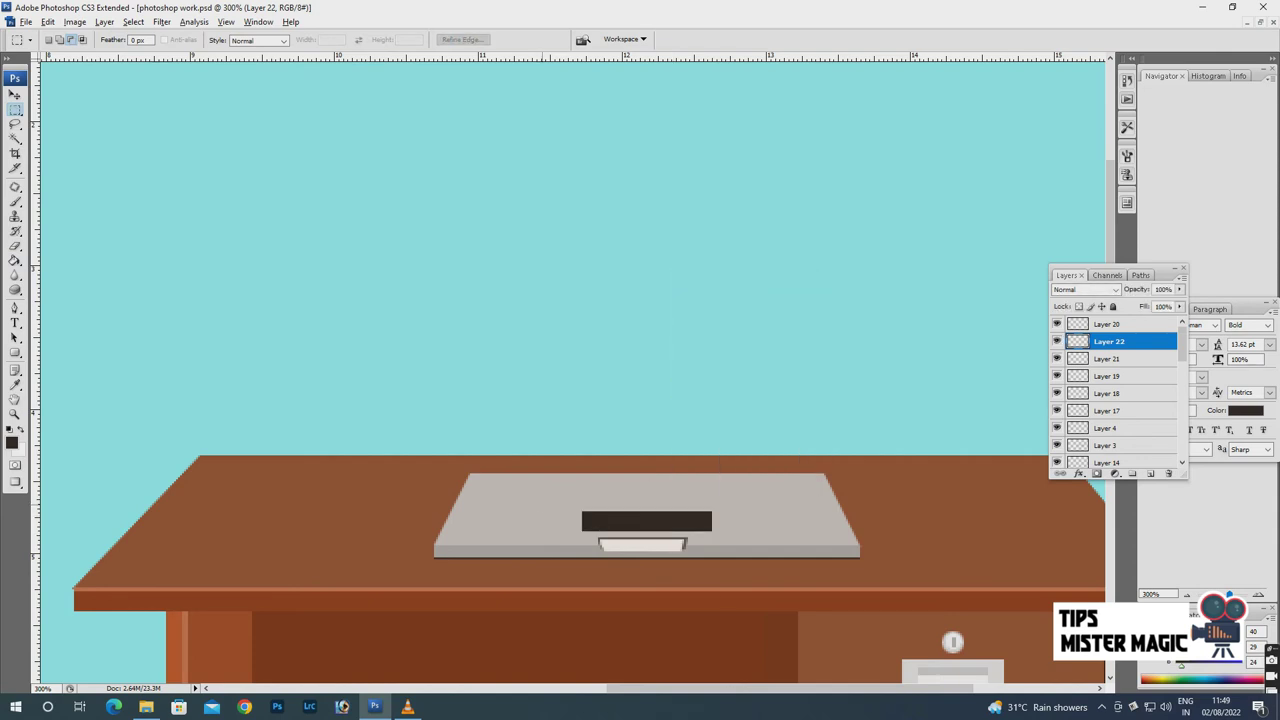
# Widen the dark rectangle's bottom with a Perspective transform to form a trapezoid.
pyautogui.hotkey('ctrl', 't')
pyautogui.rightClick(683, 332)
pyautogui.click(715, 419)
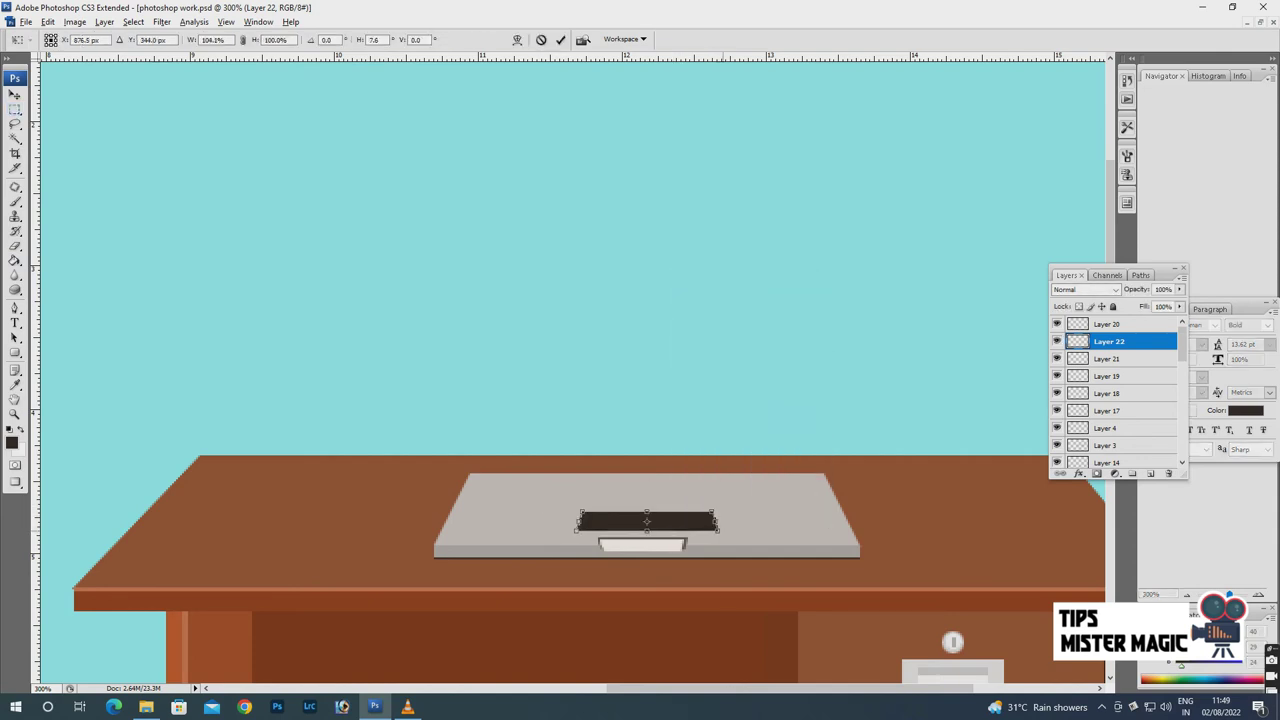
pyautogui.moveTo(715, 530); pyautogui.dragTo(722, 531)
pyautogui.press('Return')
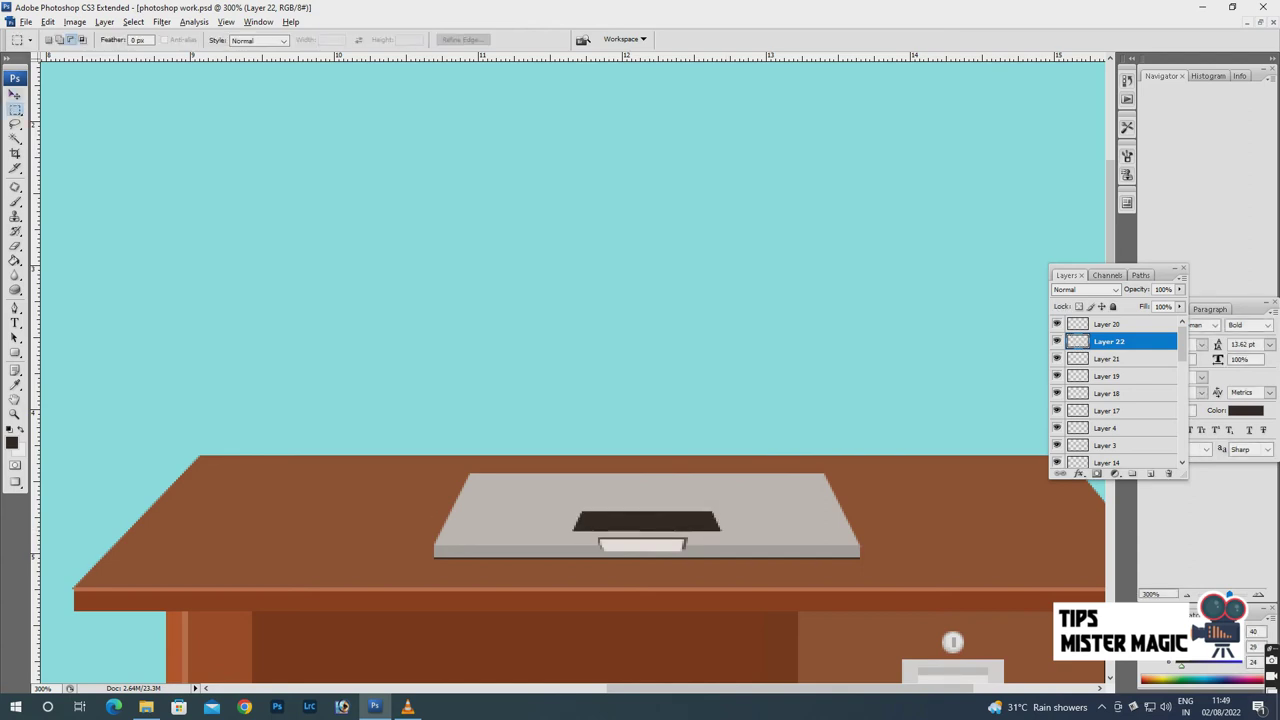
pyautogui.press('v')
pyautogui.moveTo(600, 400); pyautogui.dragTo(514, 324)
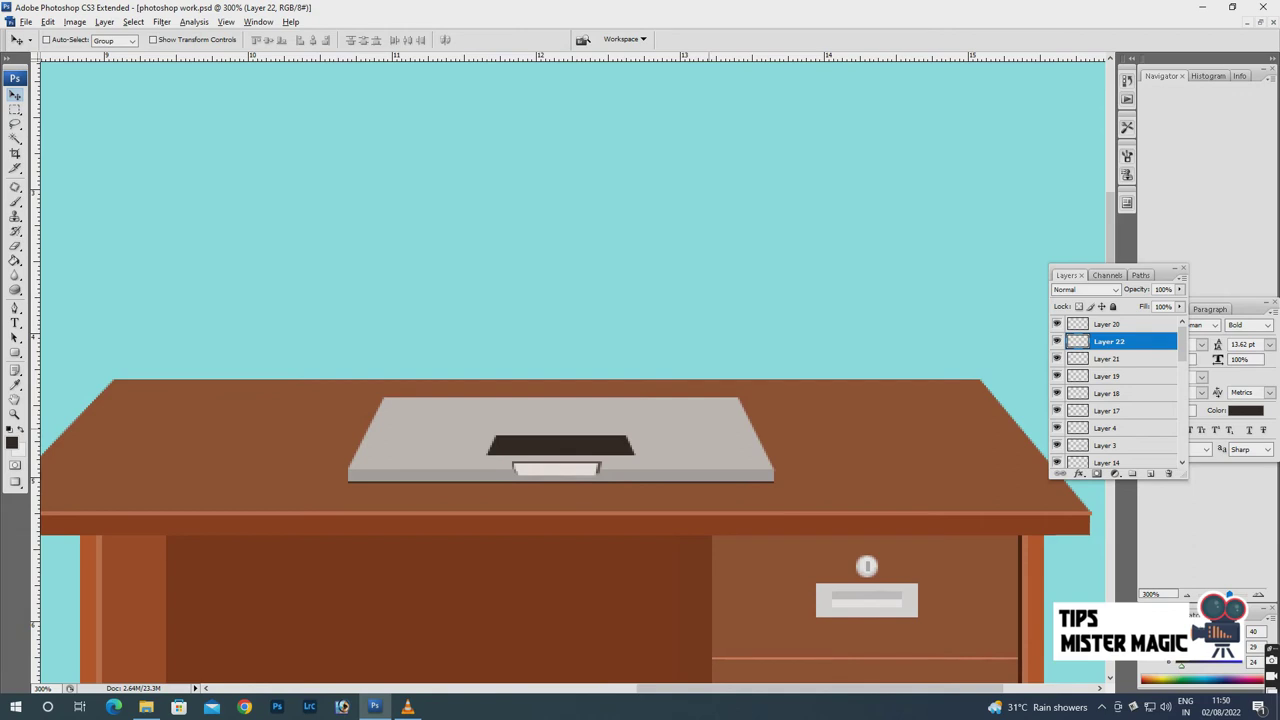
pyautogui.press('m')
pyautogui.moveTo(388, 400); pyautogui.dragTo(732, 428)
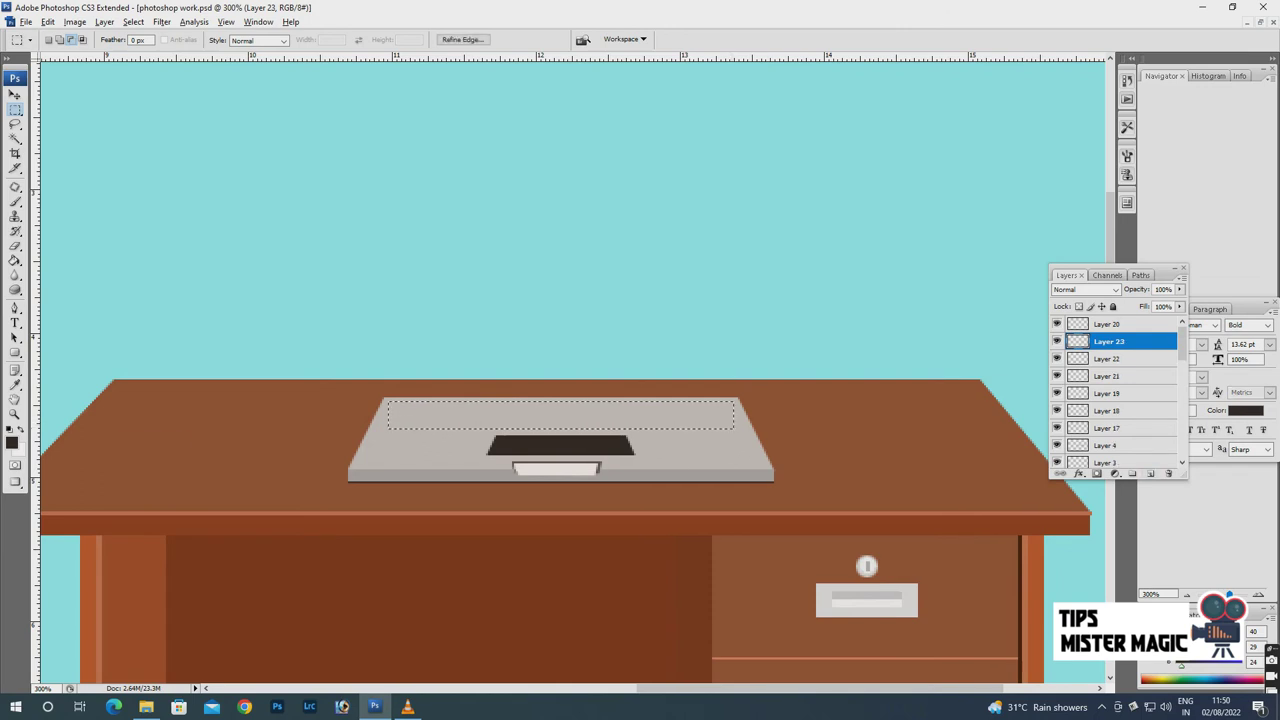
# Fill the selected strip across the back of the base dark brown on a new layer.
pyautogui.hotkey('ctrl', 'shift', 'alt', 'n')
pyautogui.hotkey('ctrl', 'BackSpace')
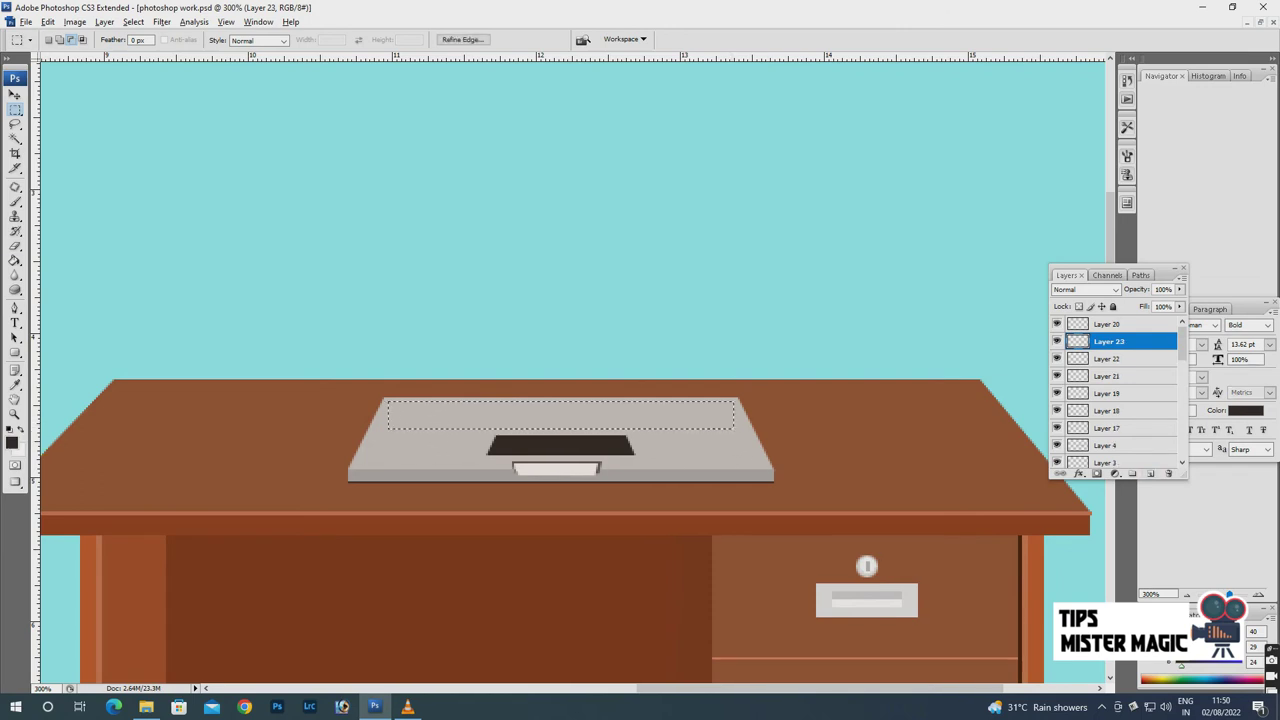
pyautogui.press('g')
pyautogui.click(396, 426)
pyautogui.press('m')
pyautogui.rightClick(479, 422)
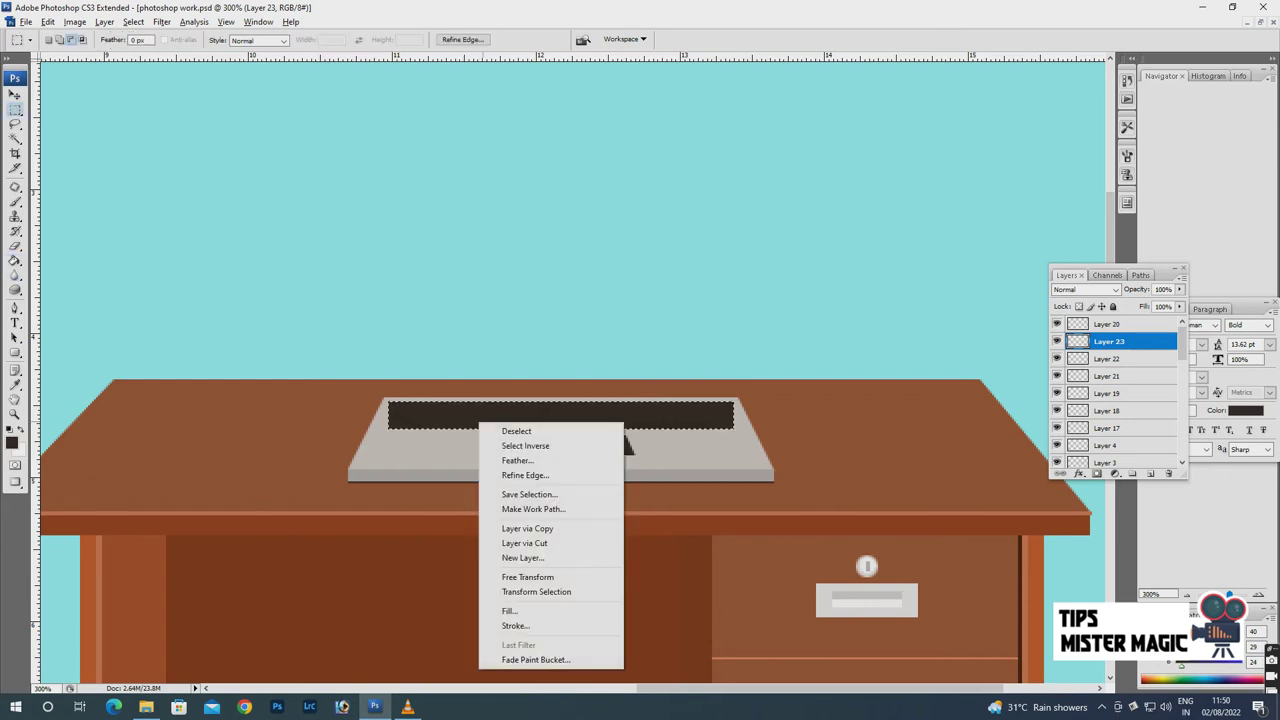
pyautogui.click(500, 429)
# Spread the dark strip's bottom corners outward with a Perspective transform.
pyautogui.press('v')
pyautogui.hotkey('ctrl', 't')
pyautogui.rightClick(545, 429)
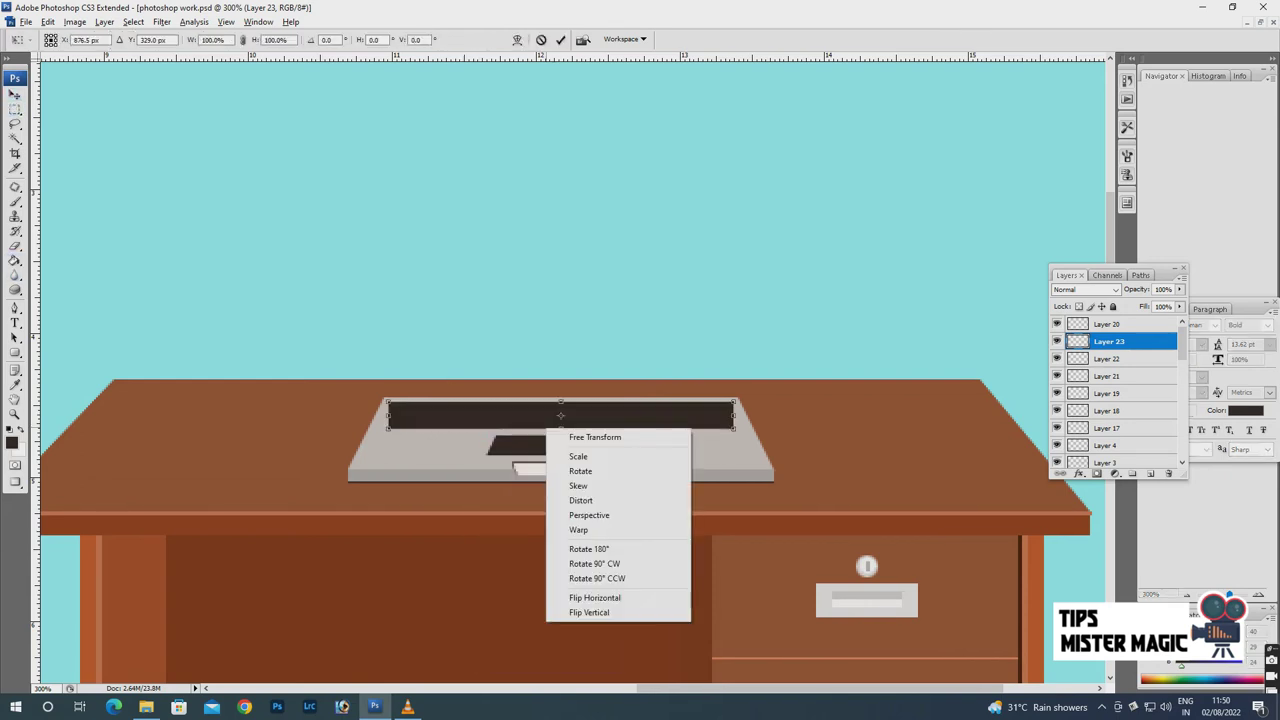
pyautogui.click(600, 516)
pyautogui.moveTo(387, 428); pyautogui.dragTo(383, 429)
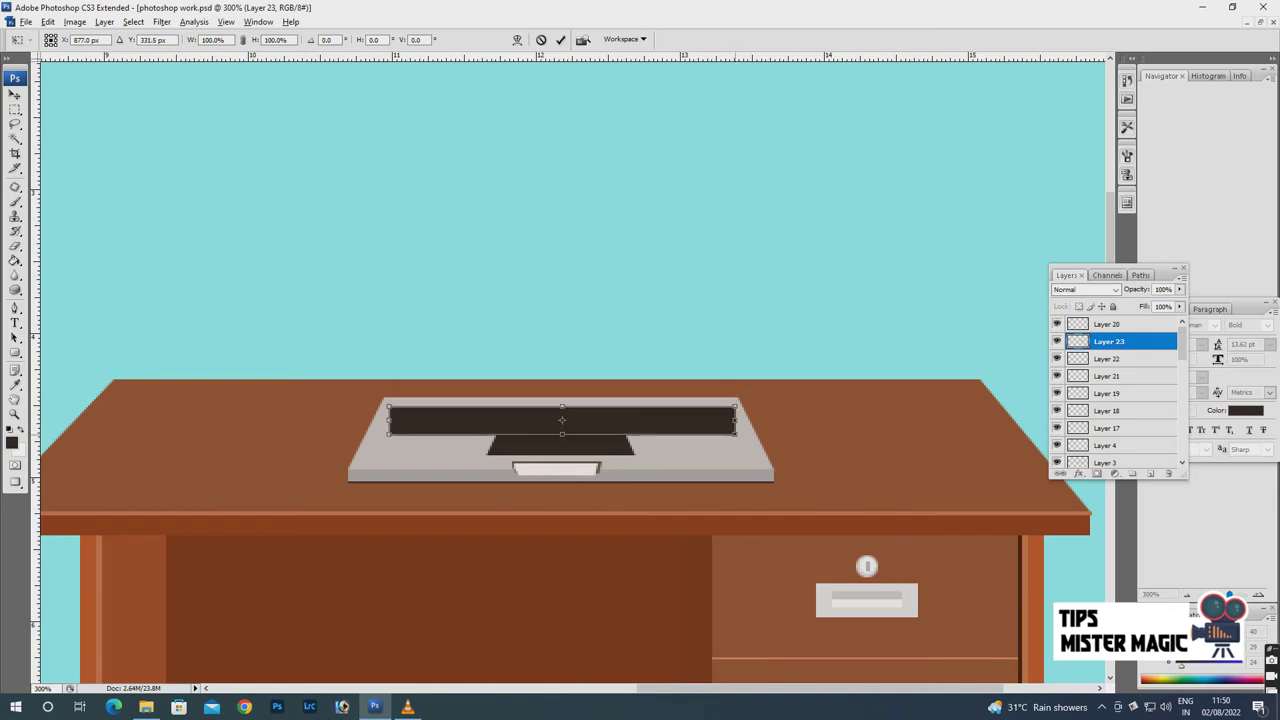
pyautogui.moveTo(736, 428); pyautogui.dragTo(748, 430)
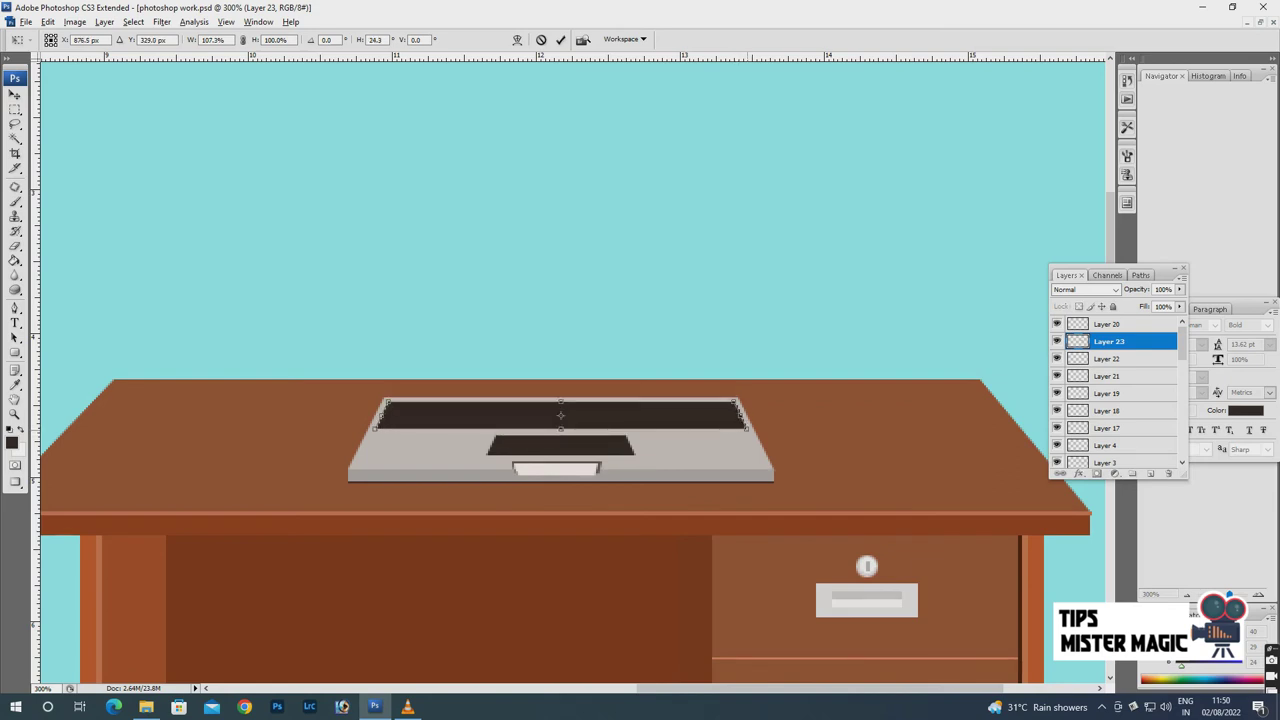
pyautogui.press('Return')
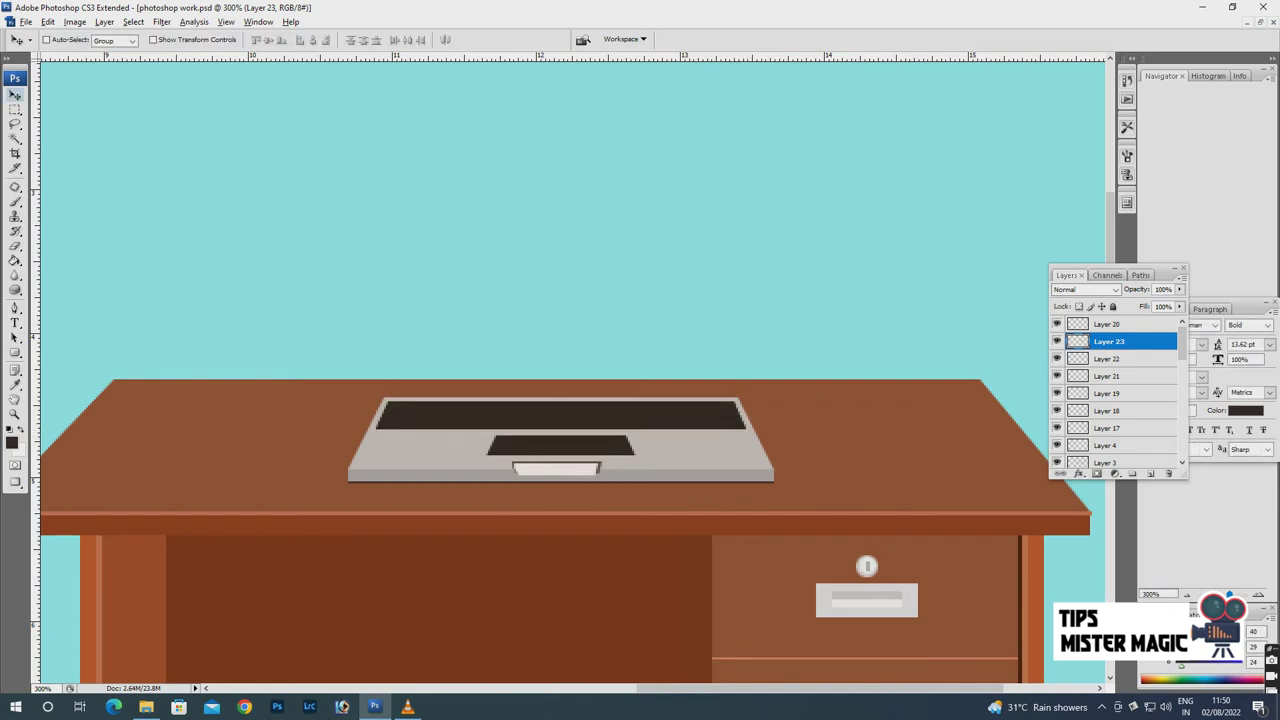
pyautogui.press('m')
pyautogui.hotkey('ctrl', '+')
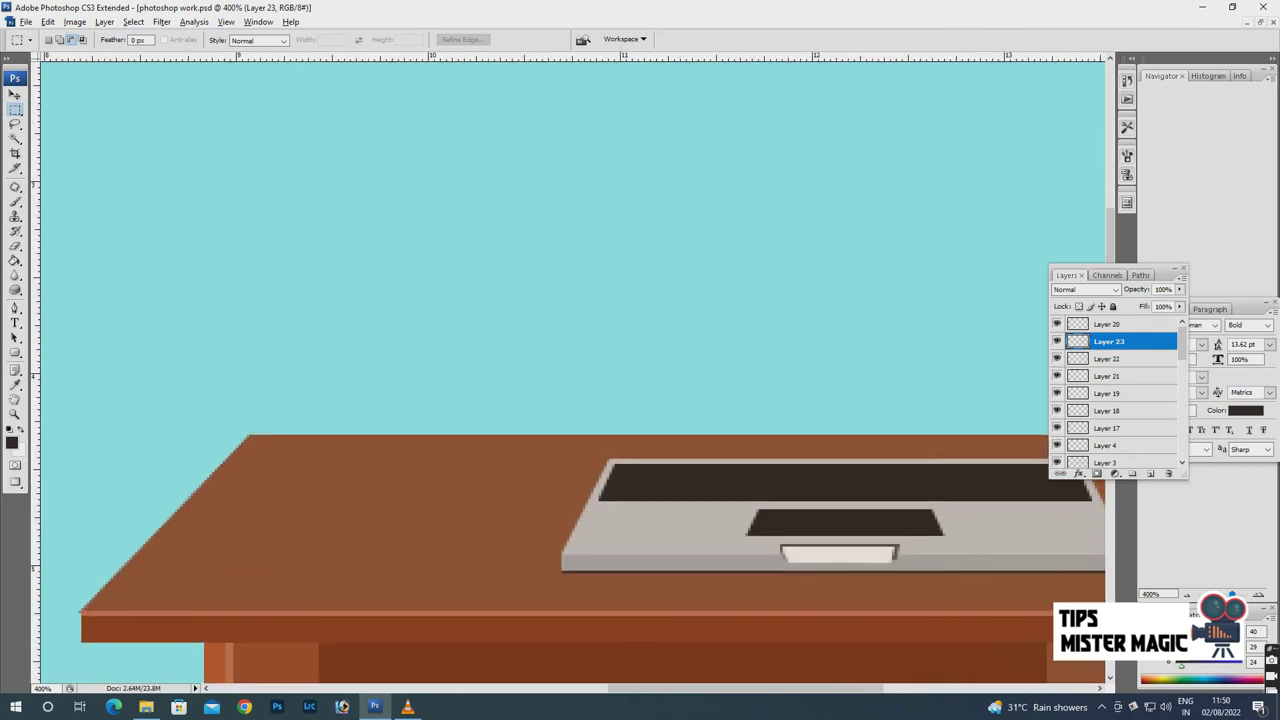
# Fill a small rectangle dark brown on a new layer and select Layer 24.
pyautogui.hotkey('ctrl', 'shift', 'alt', 'n')
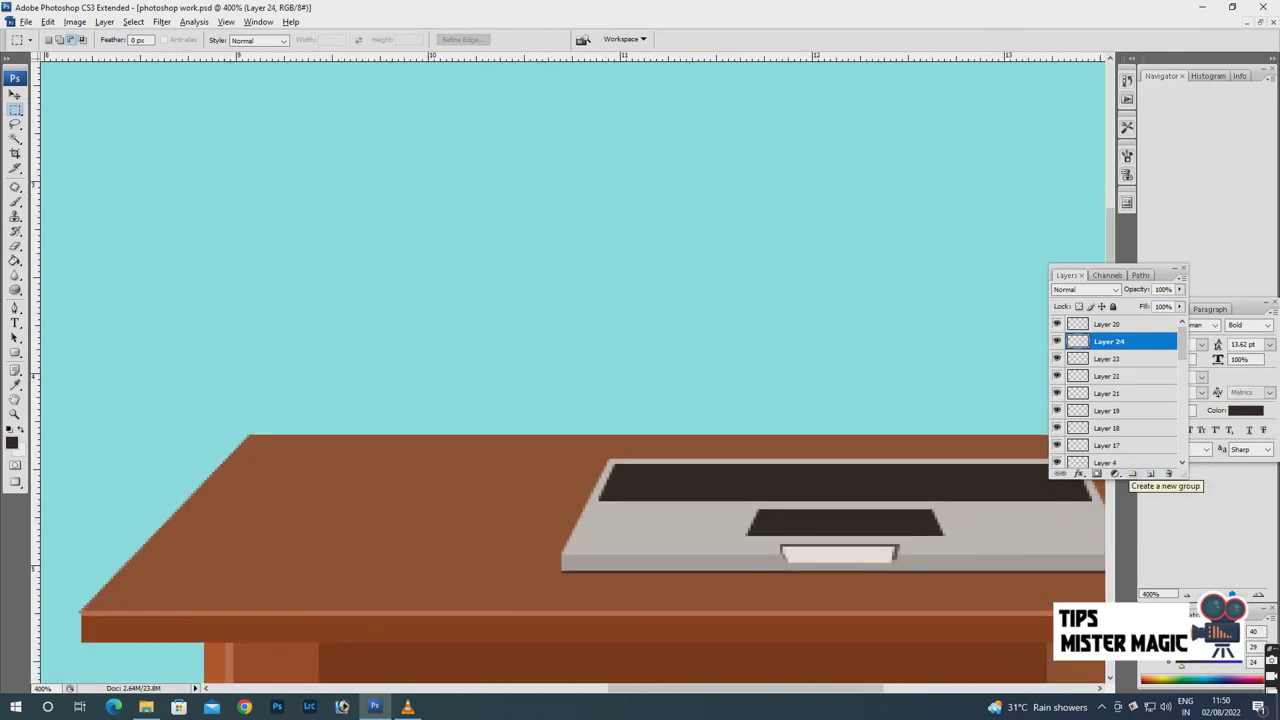
pyautogui.hscroll(3, 388, 340)
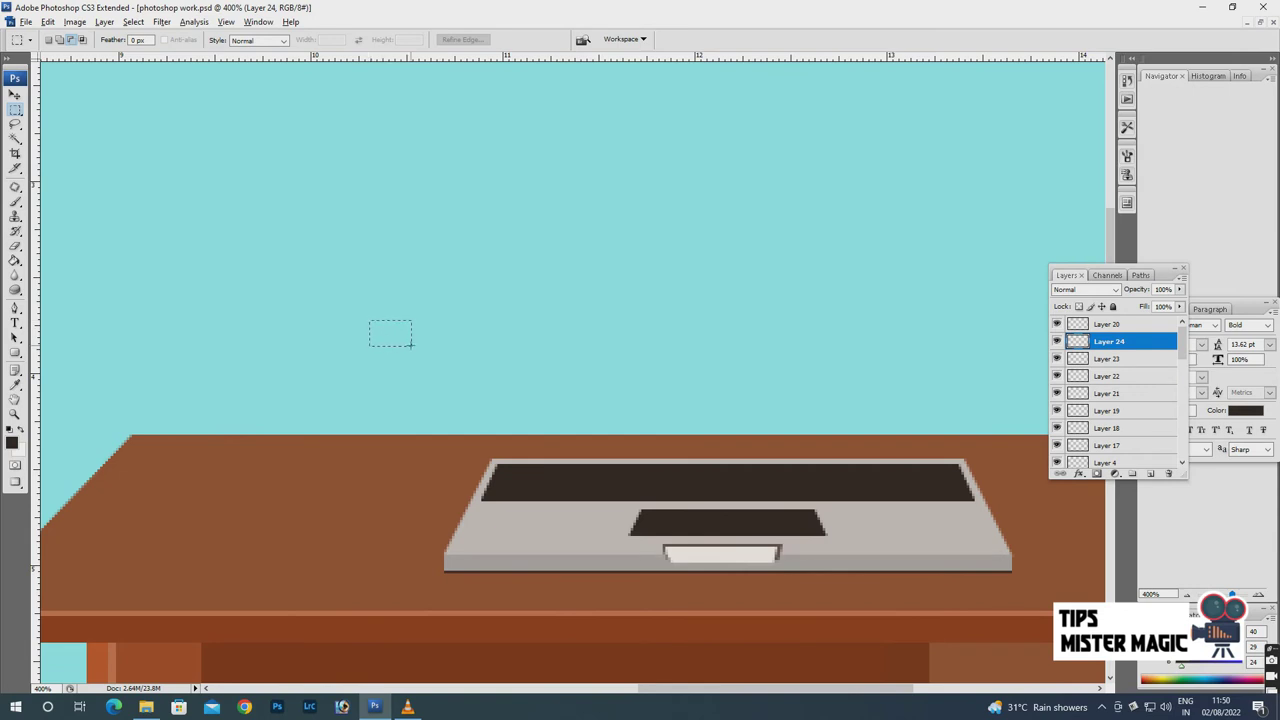
pyautogui.moveTo(389, 346); pyautogui.dragTo(411, 346)
pyautogui.press('g')
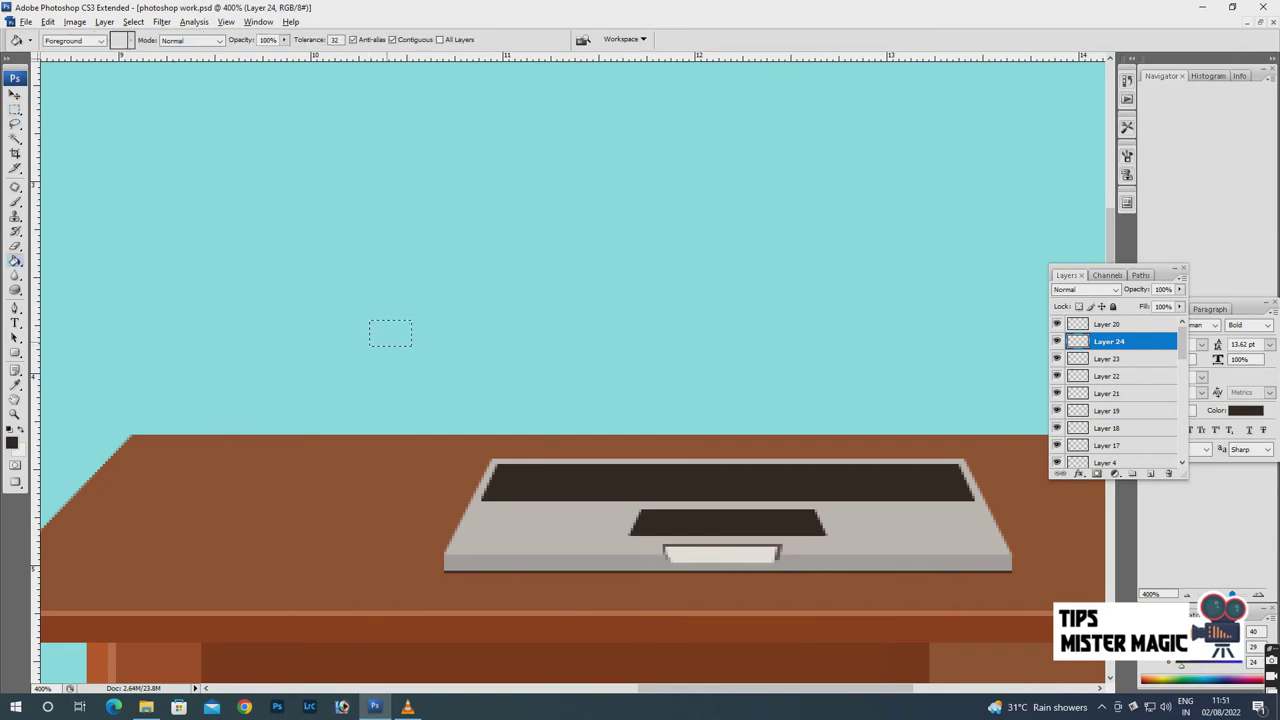
pyautogui.click(395, 335)
pyautogui.press('v')
pyautogui.rightClick(389, 329)
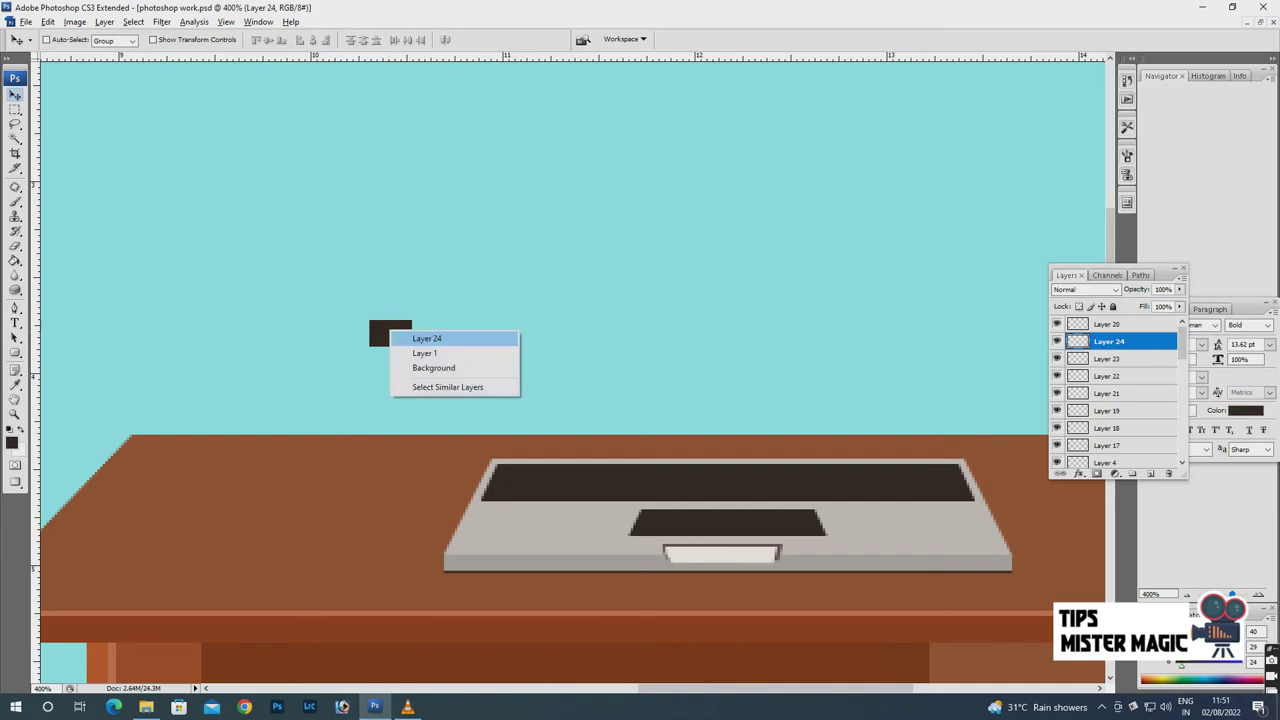
pyautogui.click(410, 337)
# Zoom in and marquee the lower band of the small dark rectangle.
pyautogui.press('m')
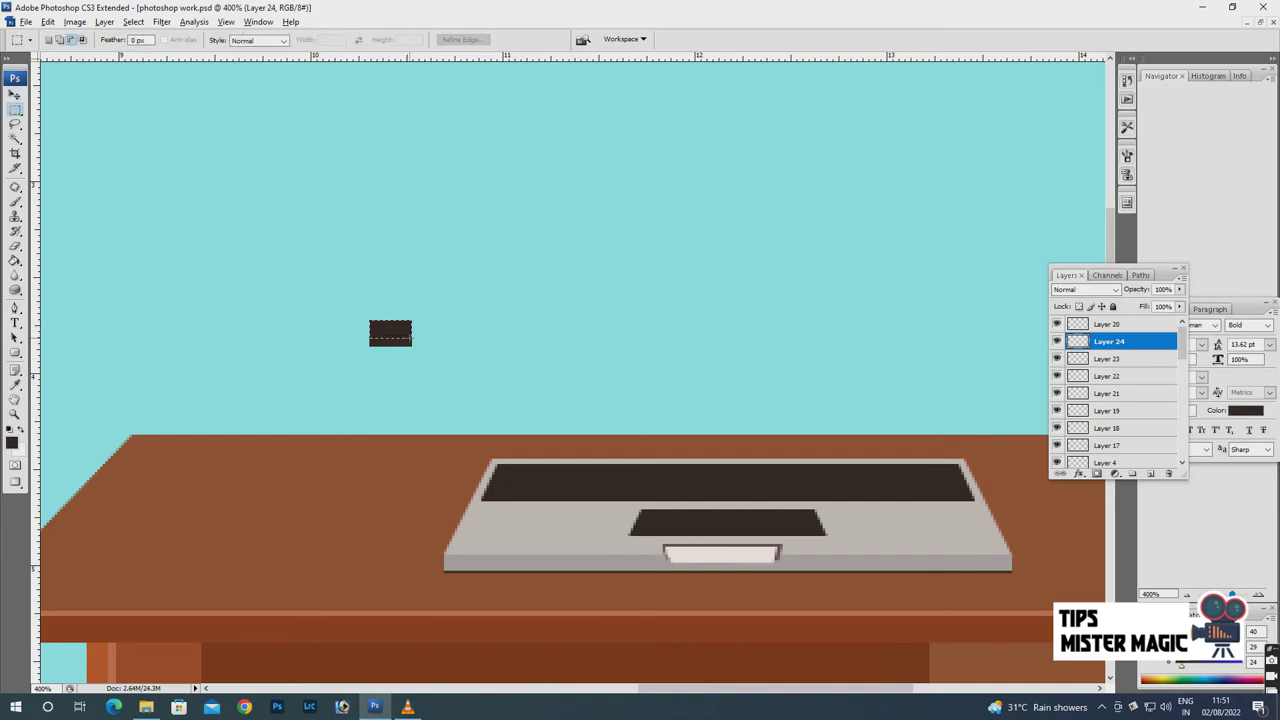
pyautogui.moveTo(403, 327); pyautogui.dragTo(411, 339)
pyautogui.hotkey('ctrl', '+')
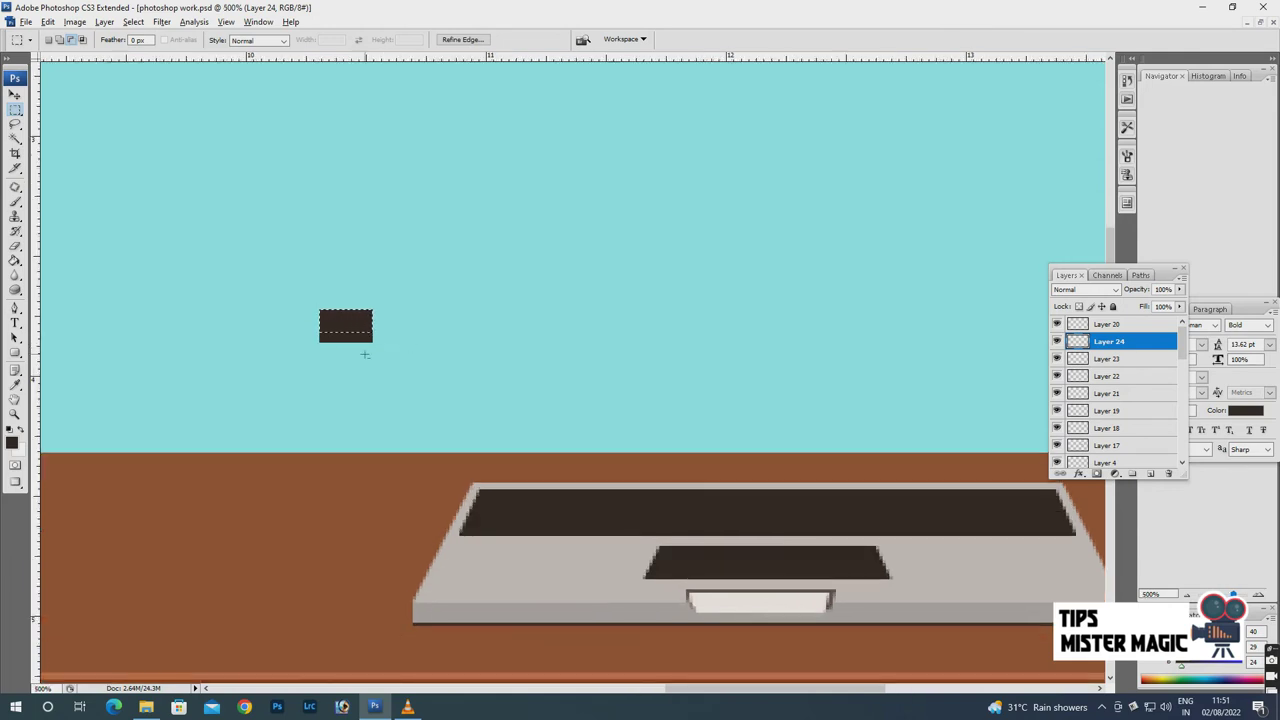
pyautogui.hotkey('ctrl', 'd')
pyautogui.hotkey('ctrl', '+')
pyautogui.hscroll(-3, 422, 341)
pyautogui.moveTo(421, 322); pyautogui.dragTo(490, 332)
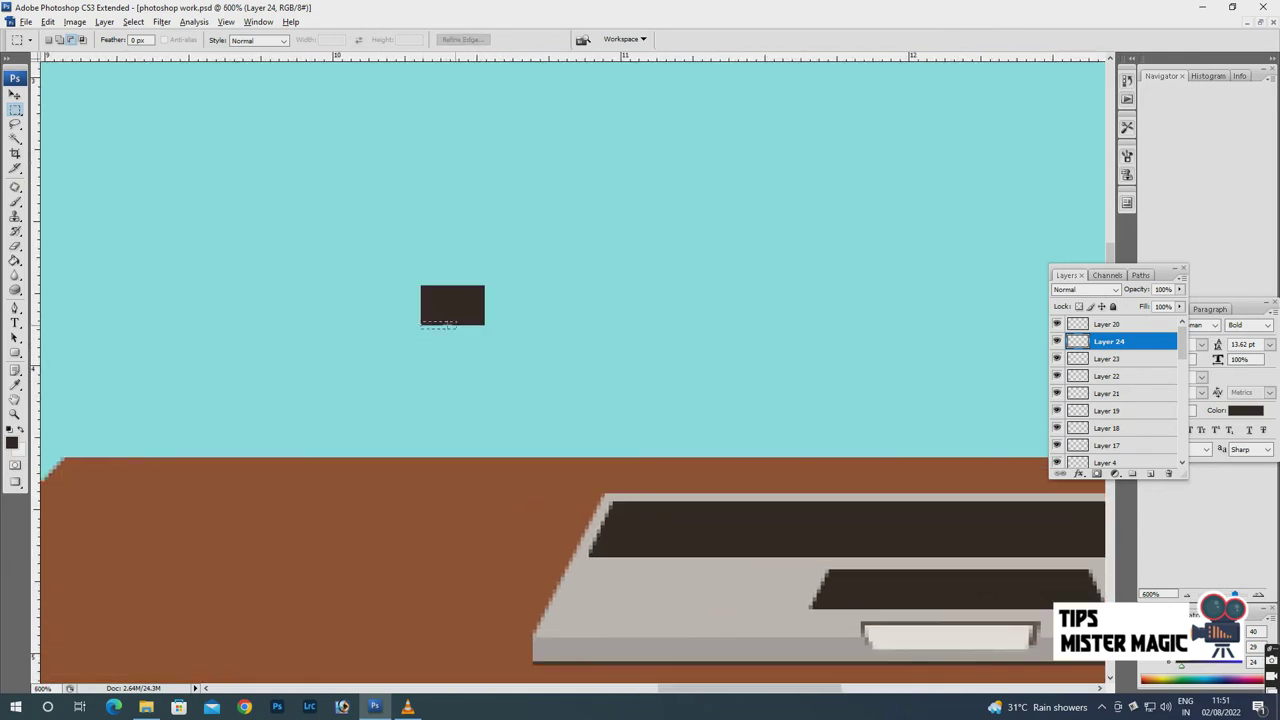
pyautogui.hotkey('ctrl', '+')
pyautogui.hotkey('ctrl', '+')
pyautogui.hotkey('ctrl', 'd')
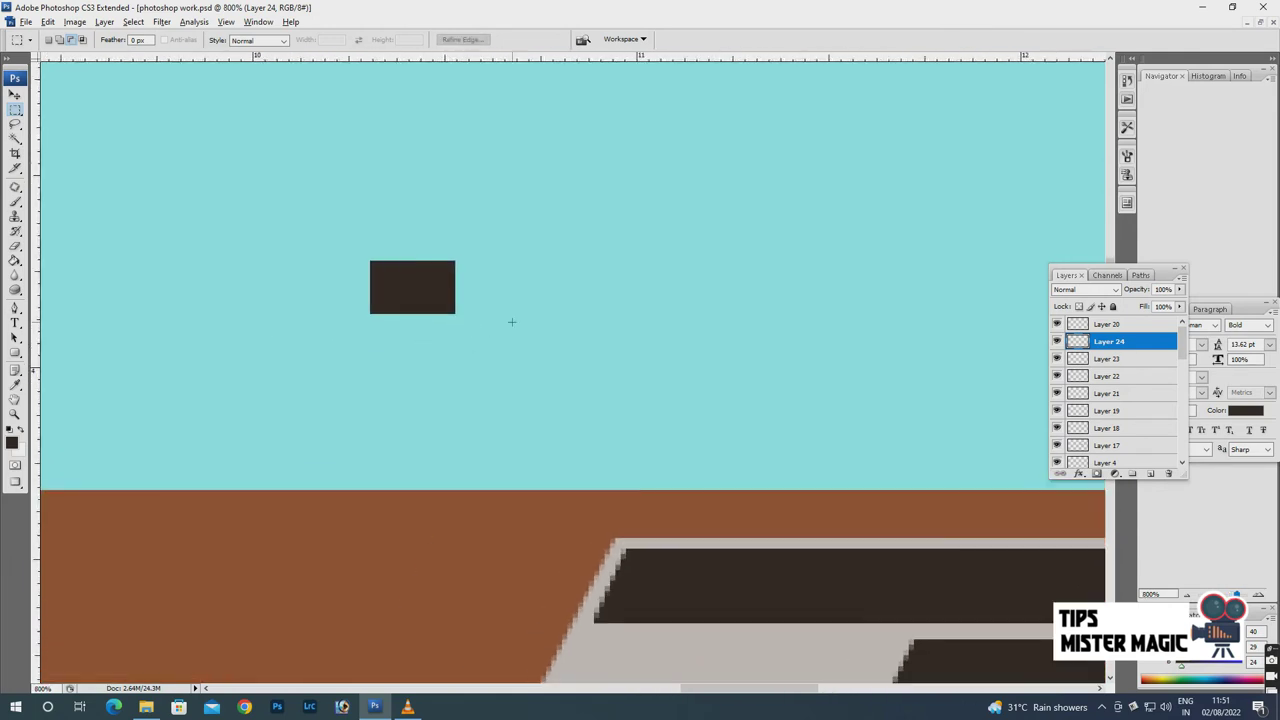
pyautogui.moveTo(410, 310); pyautogui.dragTo(455, 313)
# Fill the rectangle's lower band with a lighter brown.
pyautogui.click(12, 441)
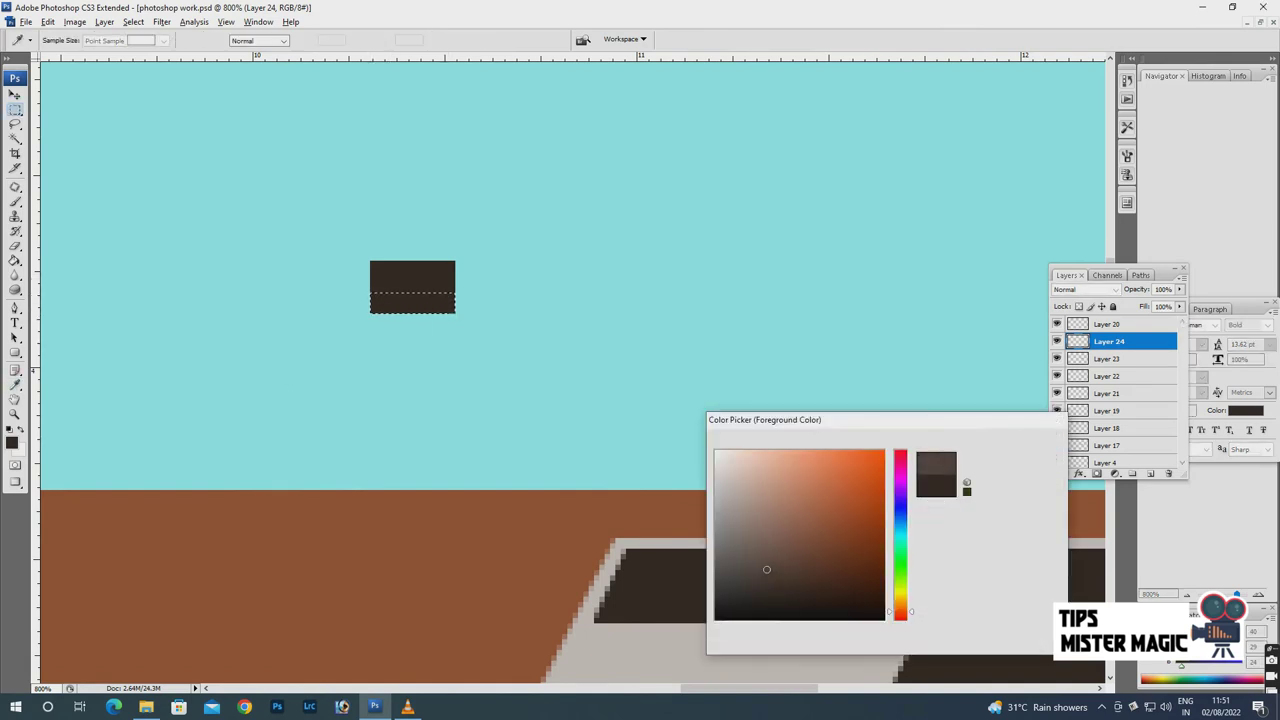
pyautogui.press('Return')
pyautogui.press('g')
pyautogui.click(412, 302)
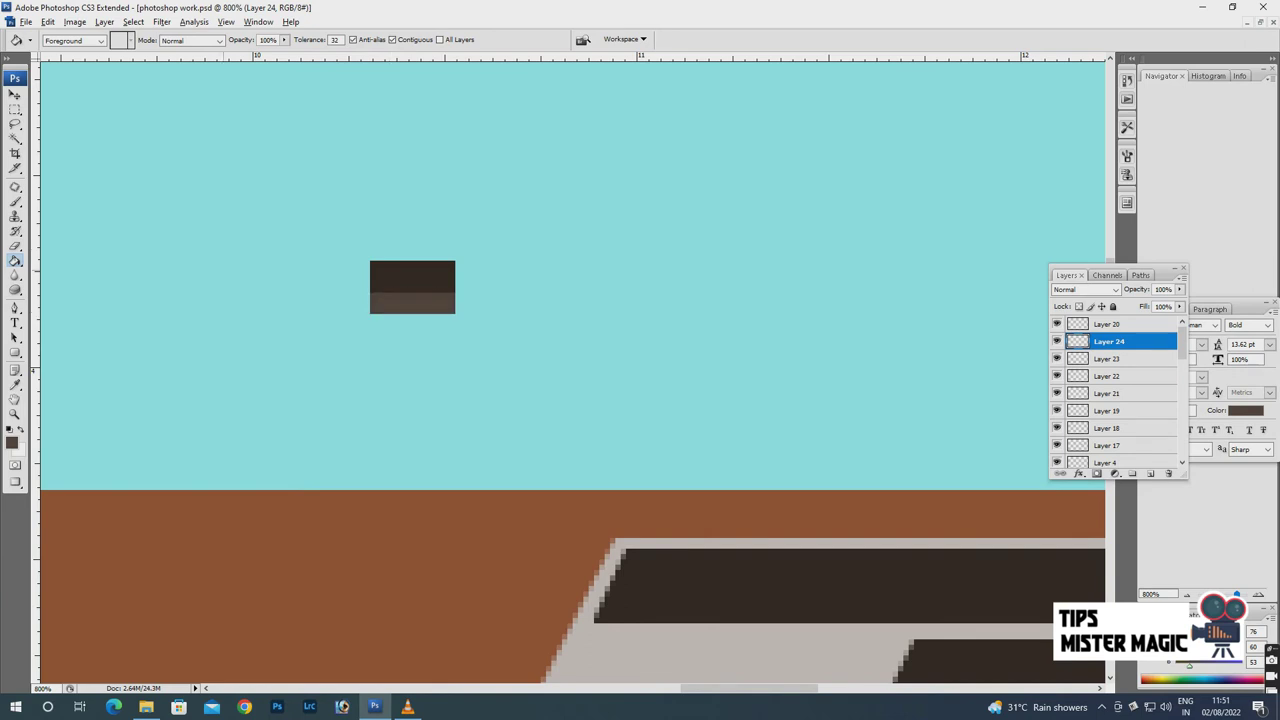
# Try a Perspective transform on the rectangle, then cancel it.
pyautogui.press('v')
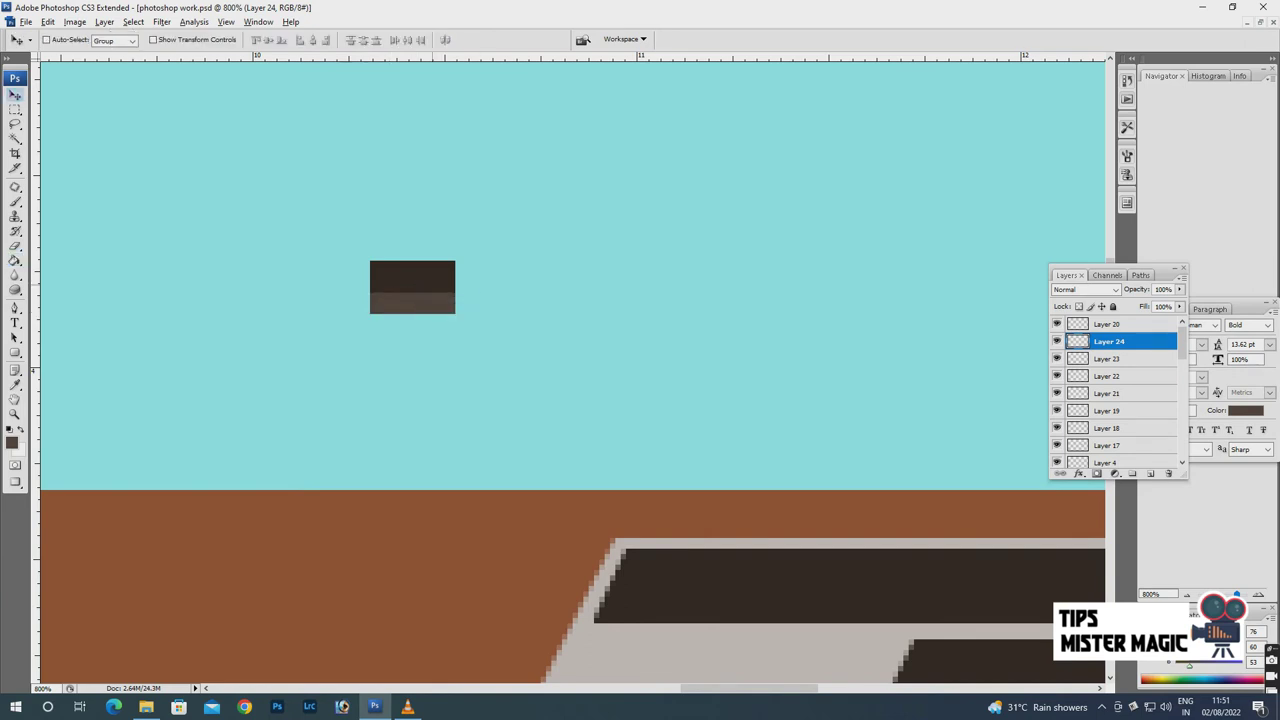
pyautogui.hotkey('ctrl', 't')
pyautogui.rightClick(430, 285)
pyautogui.click(470, 357)
pyautogui.moveTo(455, 261); pyautogui.dragTo(449, 261)
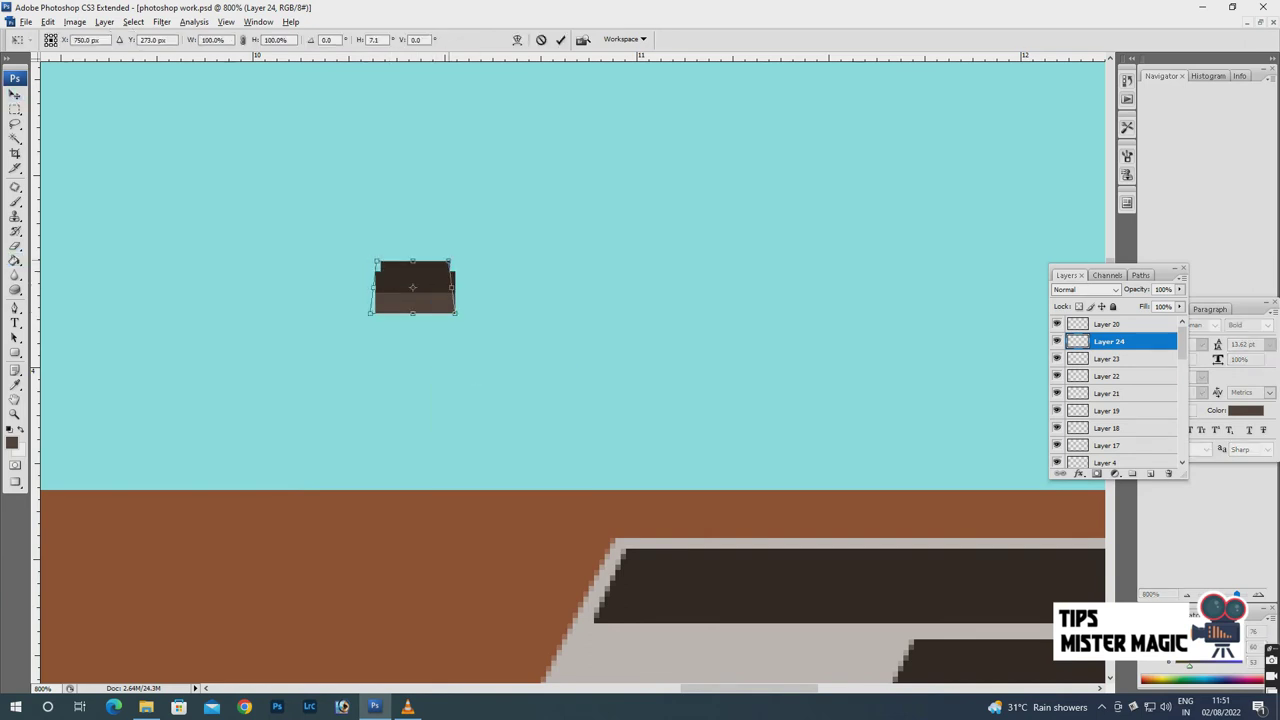
pyautogui.moveTo(455, 313); pyautogui.dragTo(460, 313)
pyautogui.press('Escape')
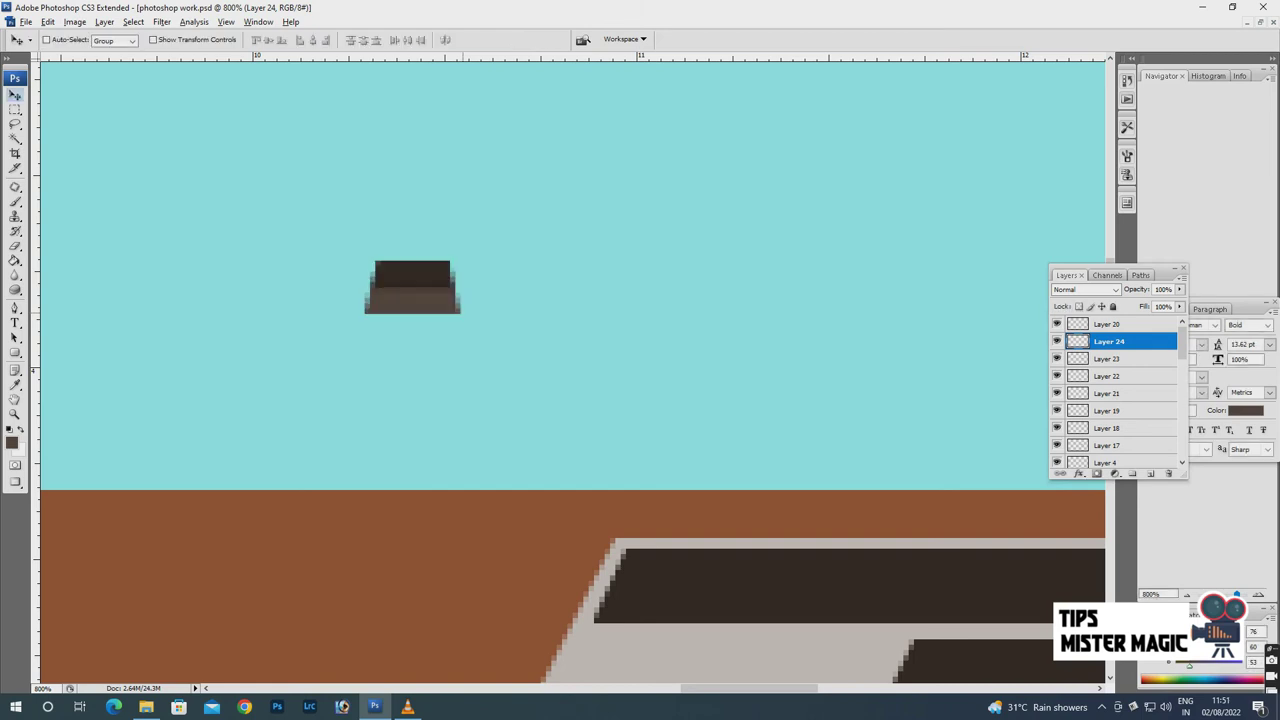
# Flare the rectangle's bottom corners outward with a Perspective transform.
pyautogui.hotkey('ctrl', 't')
pyautogui.rightClick(450, 304)
pyautogui.click(480, 394)
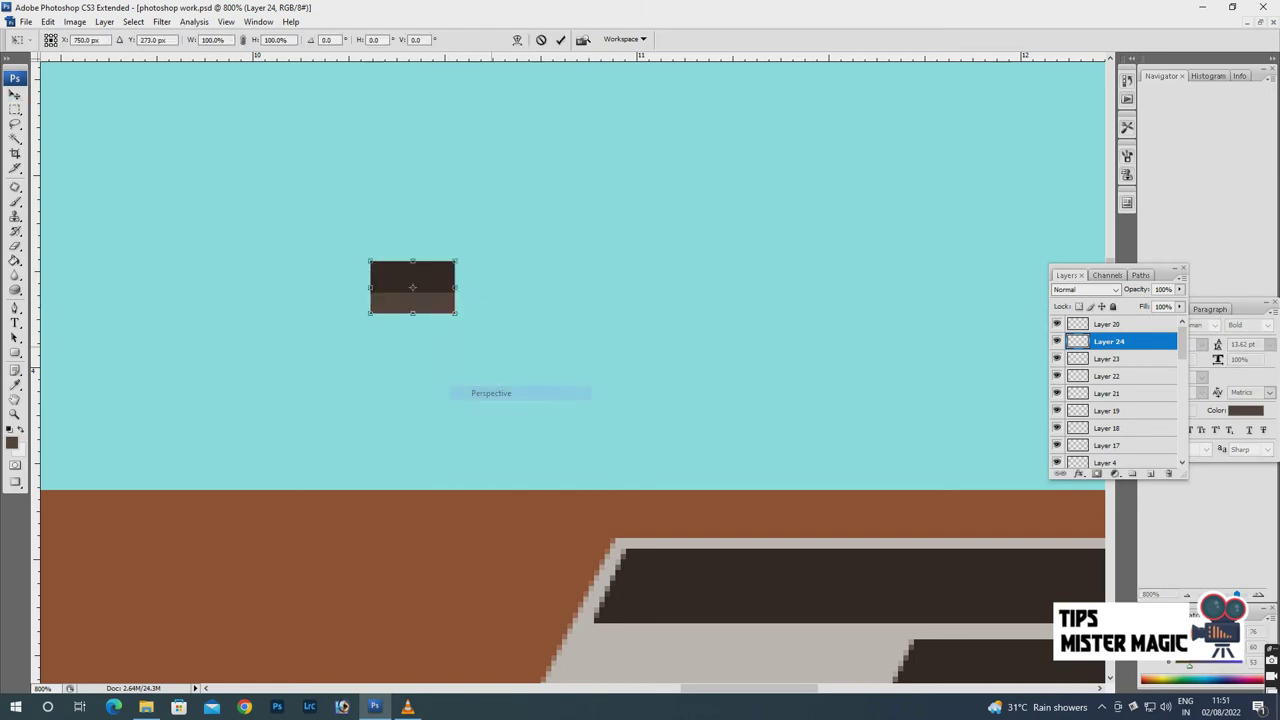
pyautogui.moveTo(455, 313); pyautogui.dragTo(462, 313)
pyautogui.press('Return')
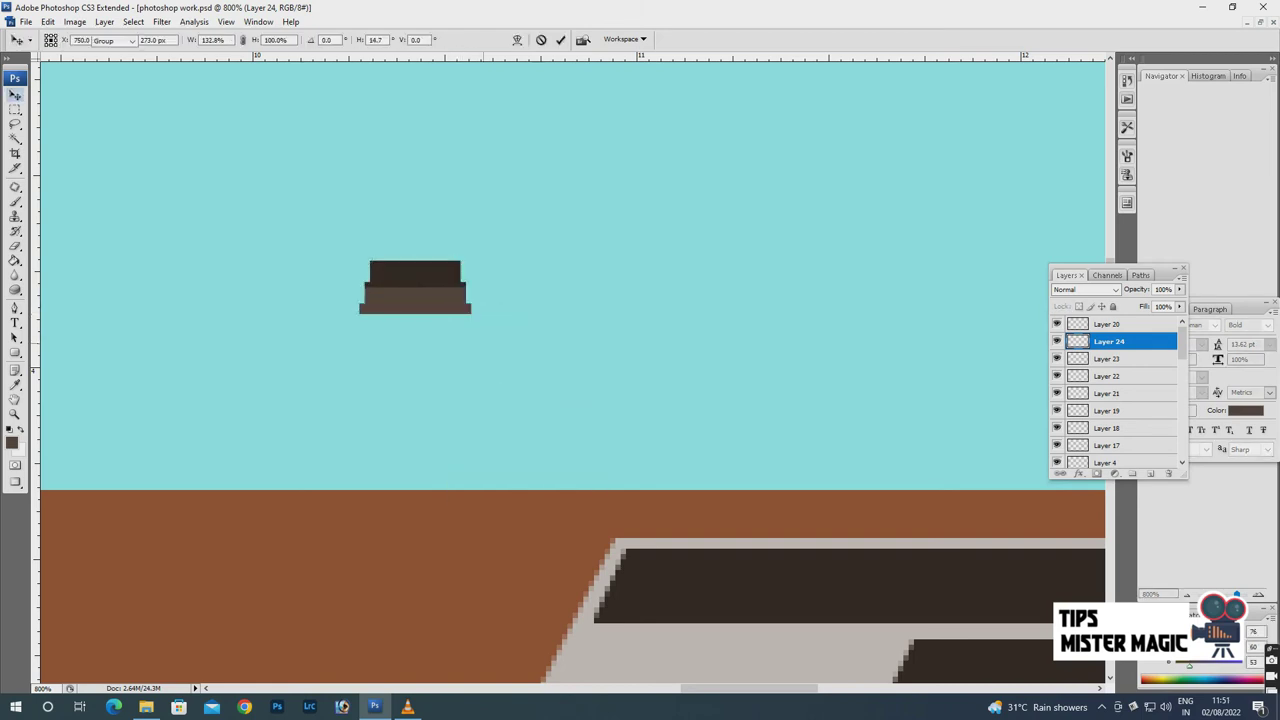
pyautogui.hotkey('ctrl', '-')
pyautogui.hotkey('ctrl', '-')
pyautogui.hotkey('ctrl', '-')
pyautogui.hotkey('ctrl', '-')
pyautogui.hotkey('ctrl', '-')
# Test the keycap on the laptop, undo it, and marquee-select around the keycap shape.
pyautogui.moveTo(532, 351); pyautogui.dragTo(595, 428)
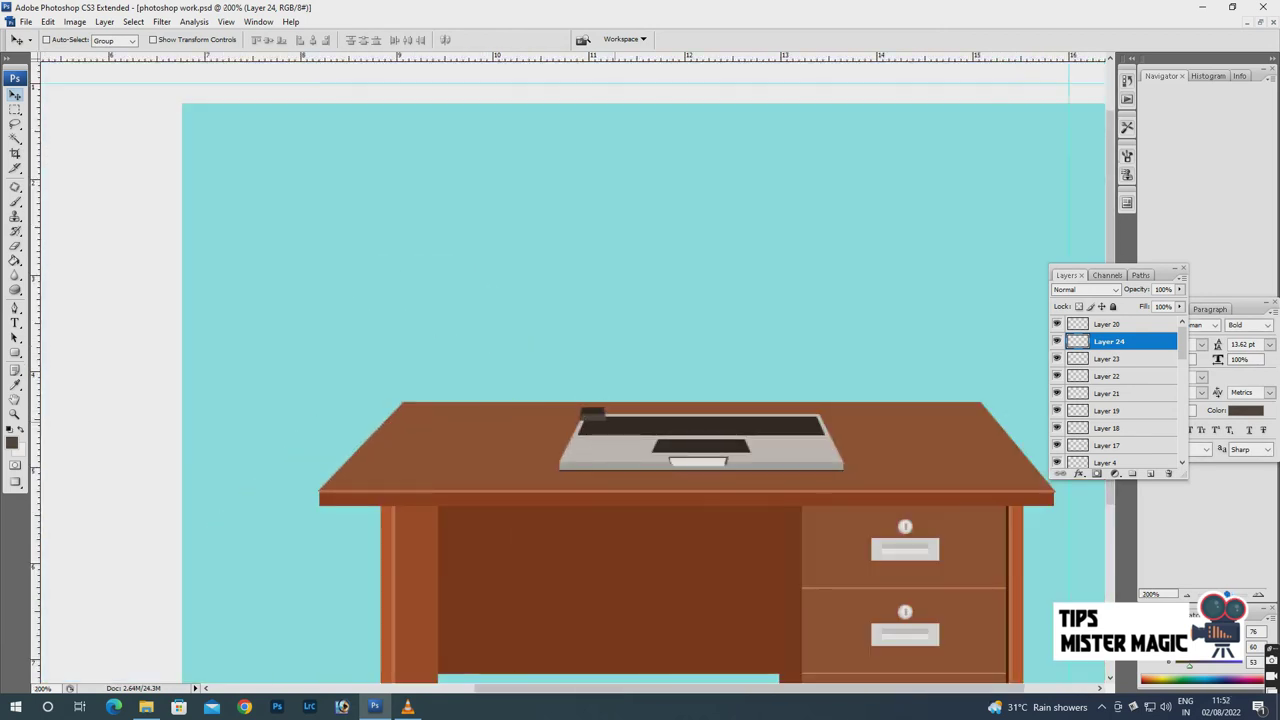
pyautogui.hotkey('ctrl', 'z')
pyautogui.hotkey('ctrl', '+')
pyautogui.hotkey('ctrl', '+')
pyautogui.hotkey('ctrl', '+')
pyautogui.press('p')
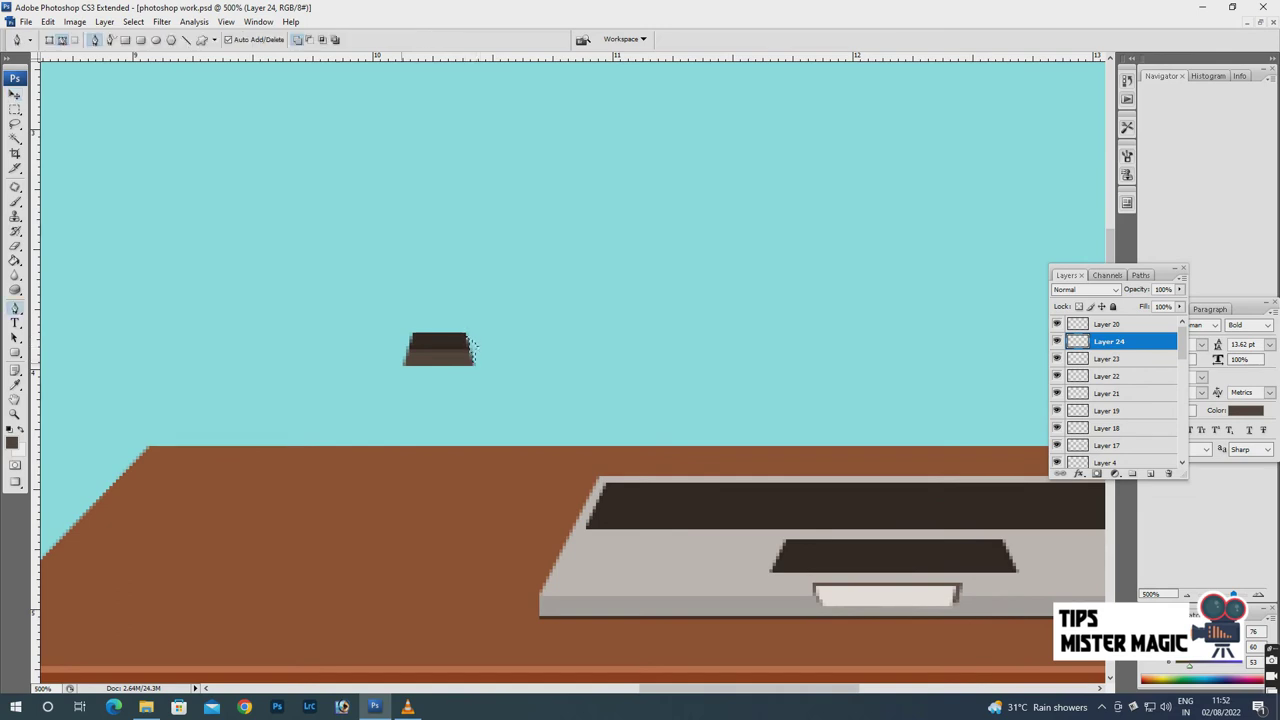
pyautogui.press('m')
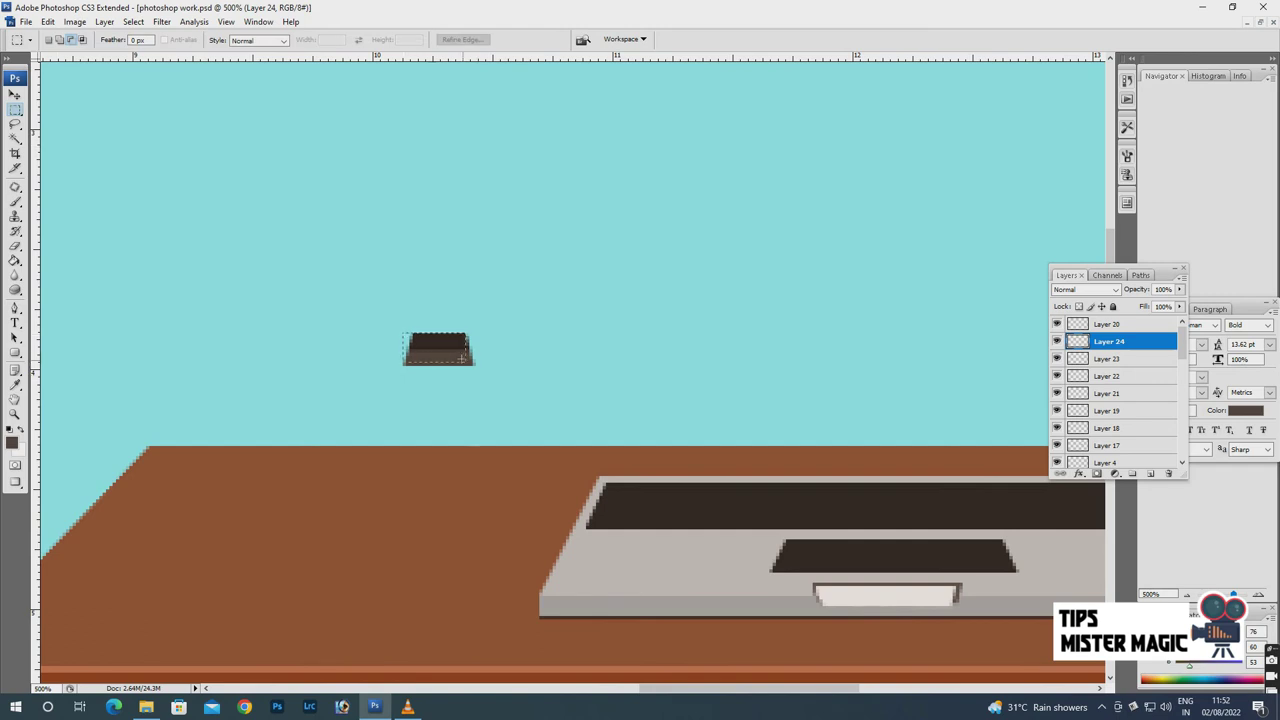
pyautogui.moveTo(404, 333); pyautogui.dragTo(475, 366)
# Fill the selection with grey 8a7b74 on a new layer, then deselect.
pyautogui.press('i')
pyautogui.click(12, 441)
pyautogui.click(741, 528)
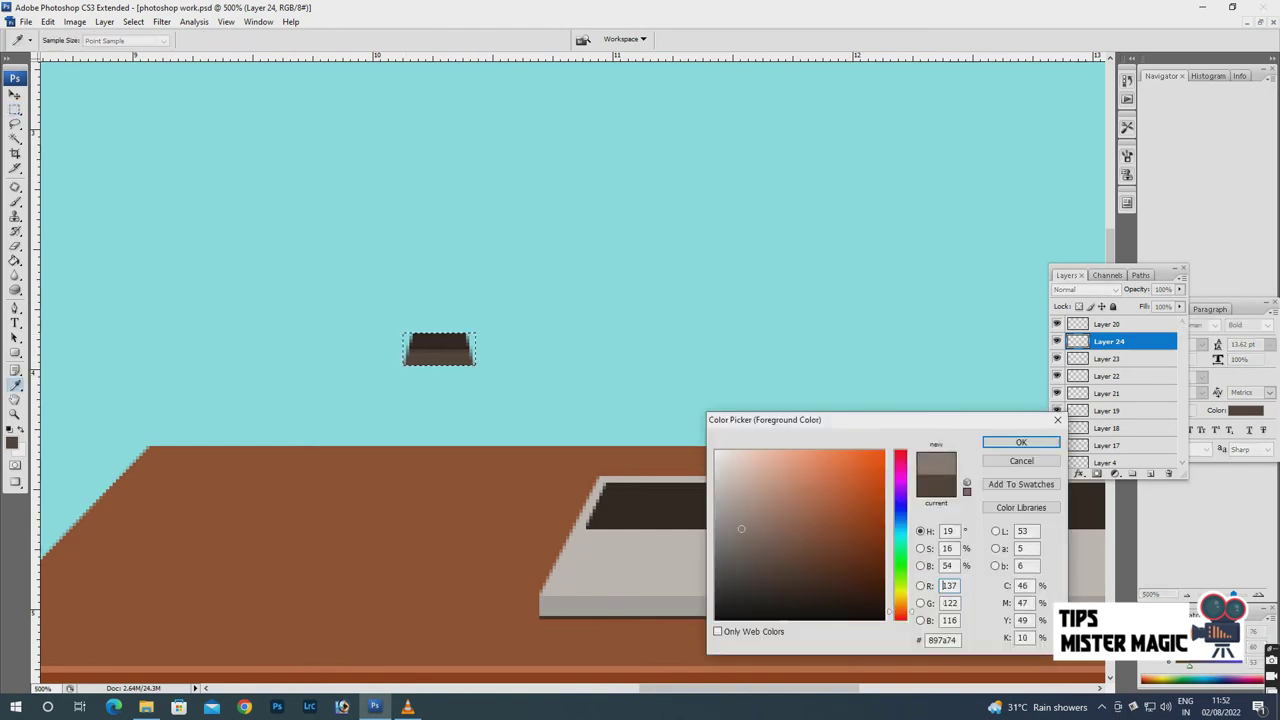
pyautogui.click(1020, 442)
pyautogui.press('m')
pyautogui.hotkey('ctrl', 'shift', 'alt', 'n')
pyautogui.press('g')
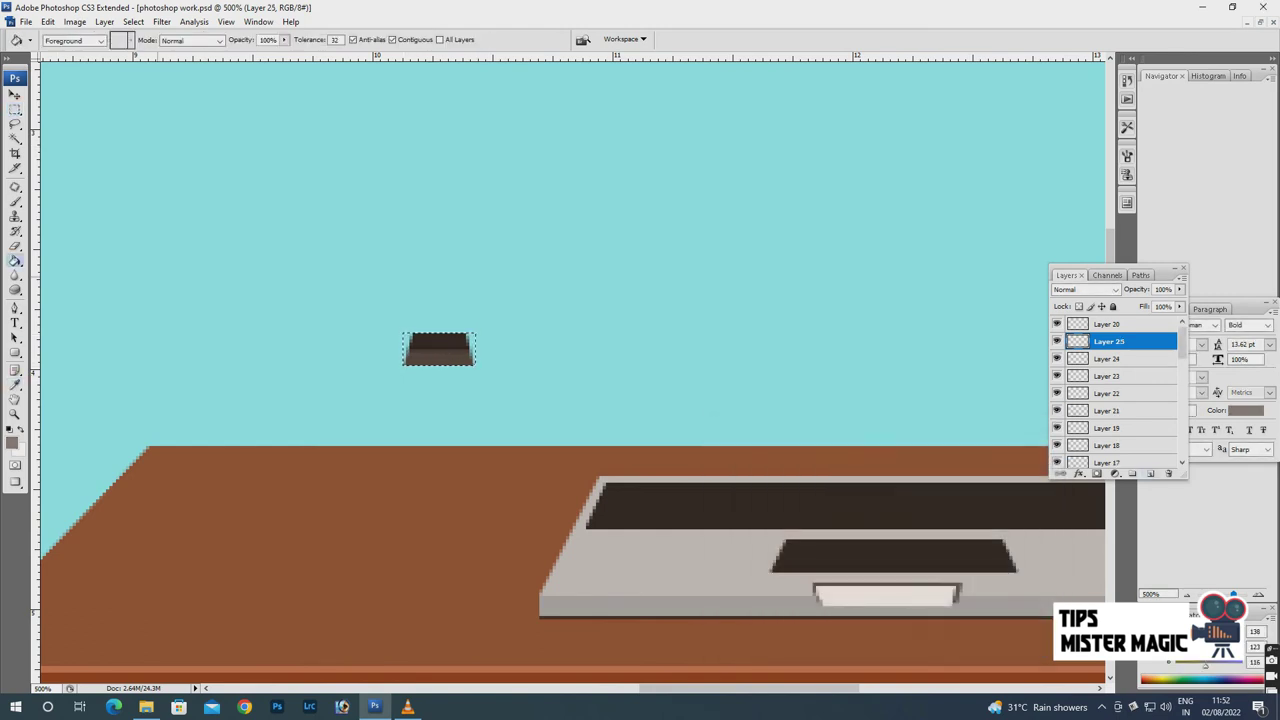
pyautogui.click(439, 349)
pyautogui.hotkey('ctrl', 'd')
# Move the grey base below Layer 24 and taper its top inward with a Perspective transform.
pyautogui.hotkey('ctrl', '[')
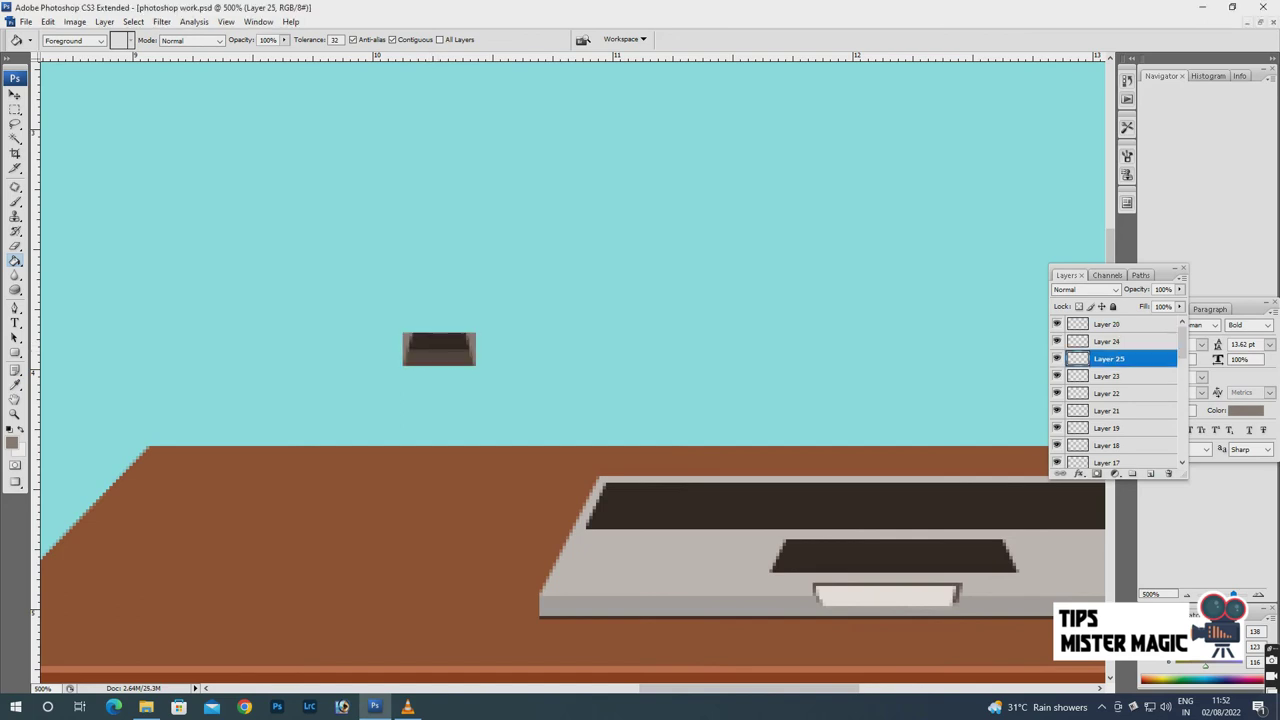
pyautogui.press('v')
pyautogui.hotkey('ctrl', '+')
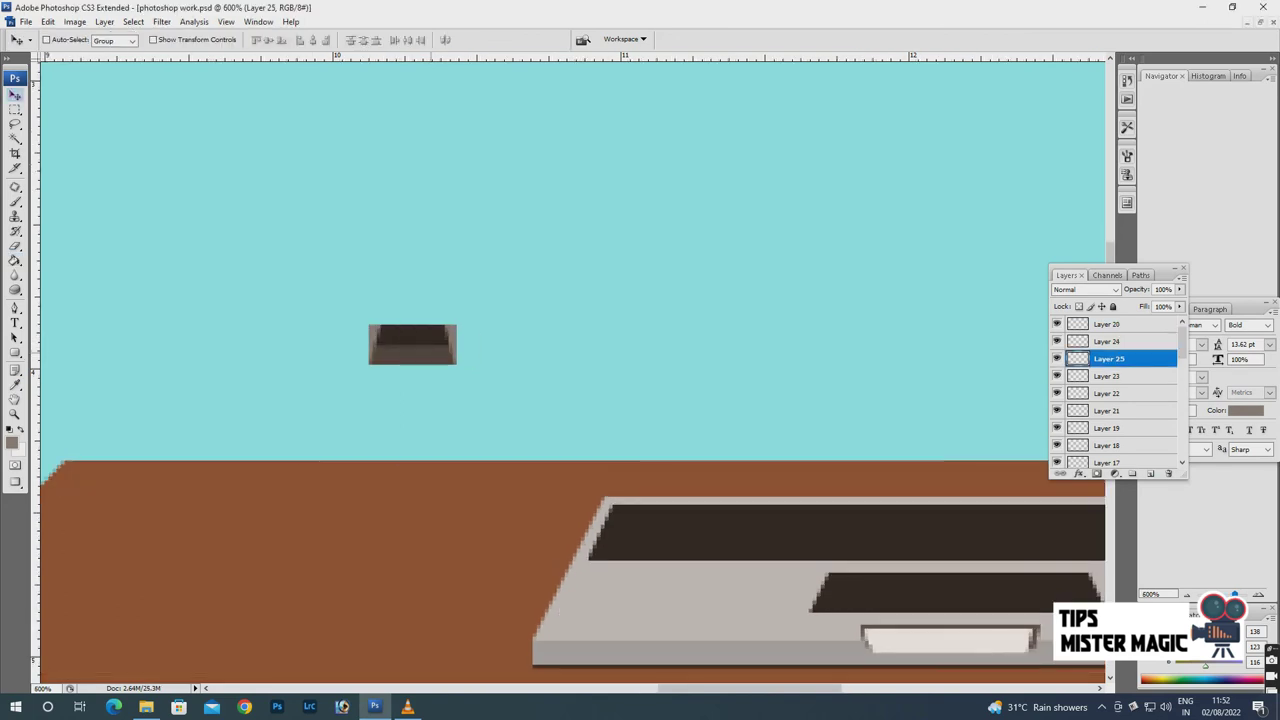
pyautogui.hotkey('ctrl', 't')
pyautogui.rightClick(430, 350)
pyautogui.click(470, 424)
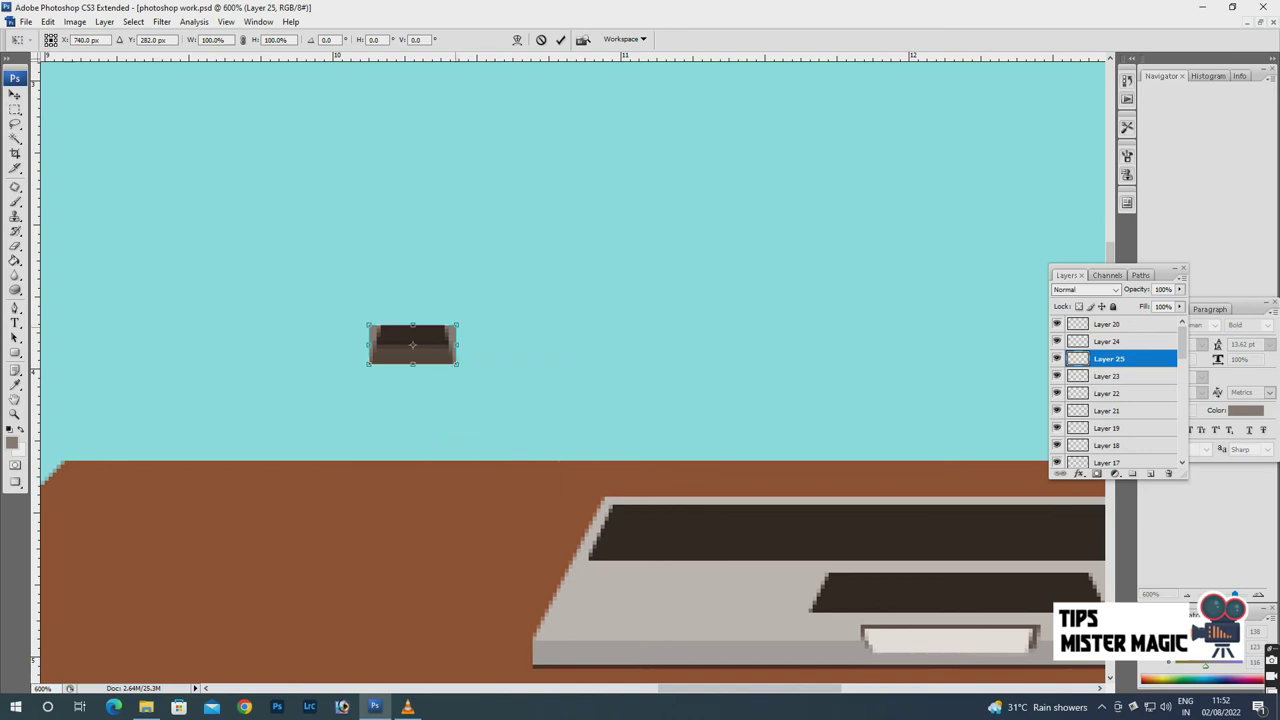
pyautogui.moveTo(367, 325); pyautogui.dragTo(374, 325)
pyautogui.press('Return')
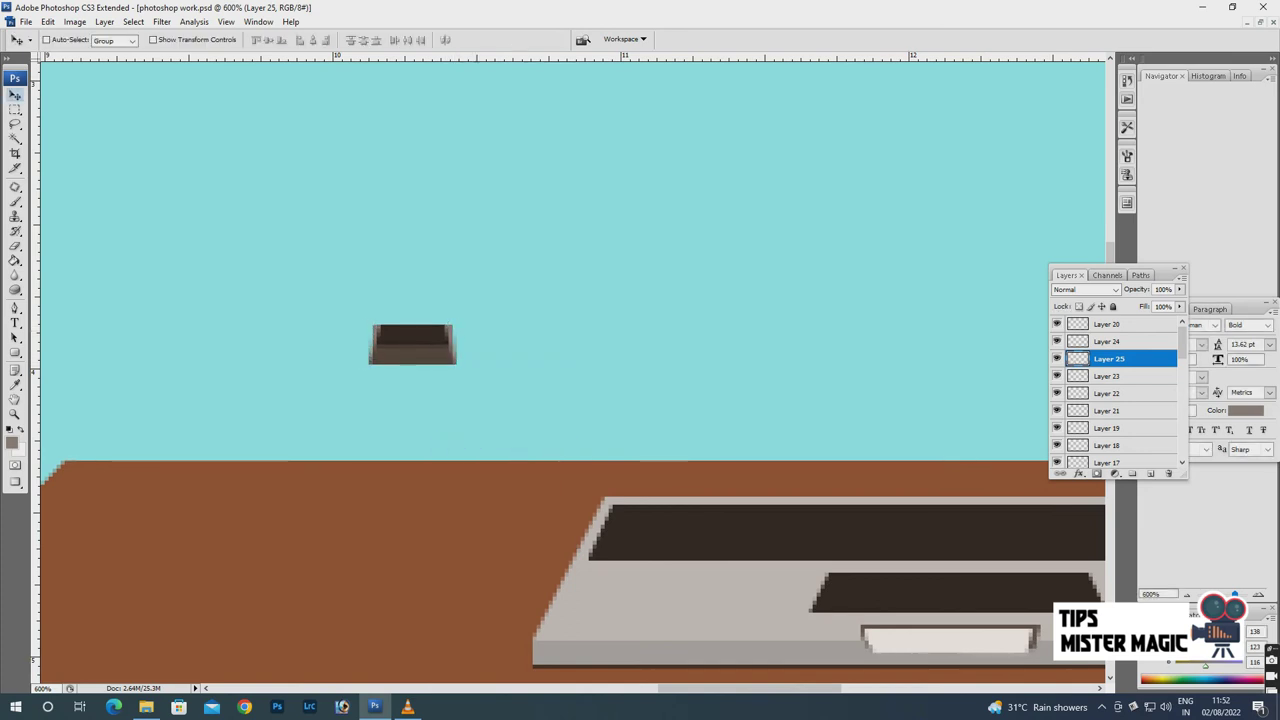
# Merge the grey base and keycap layers into one layer.
pyautogui.click(1057, 341)
pyautogui.keyDown('shift'); pyautogui.click(1108, 341); pyautogui.keyUp('shift')
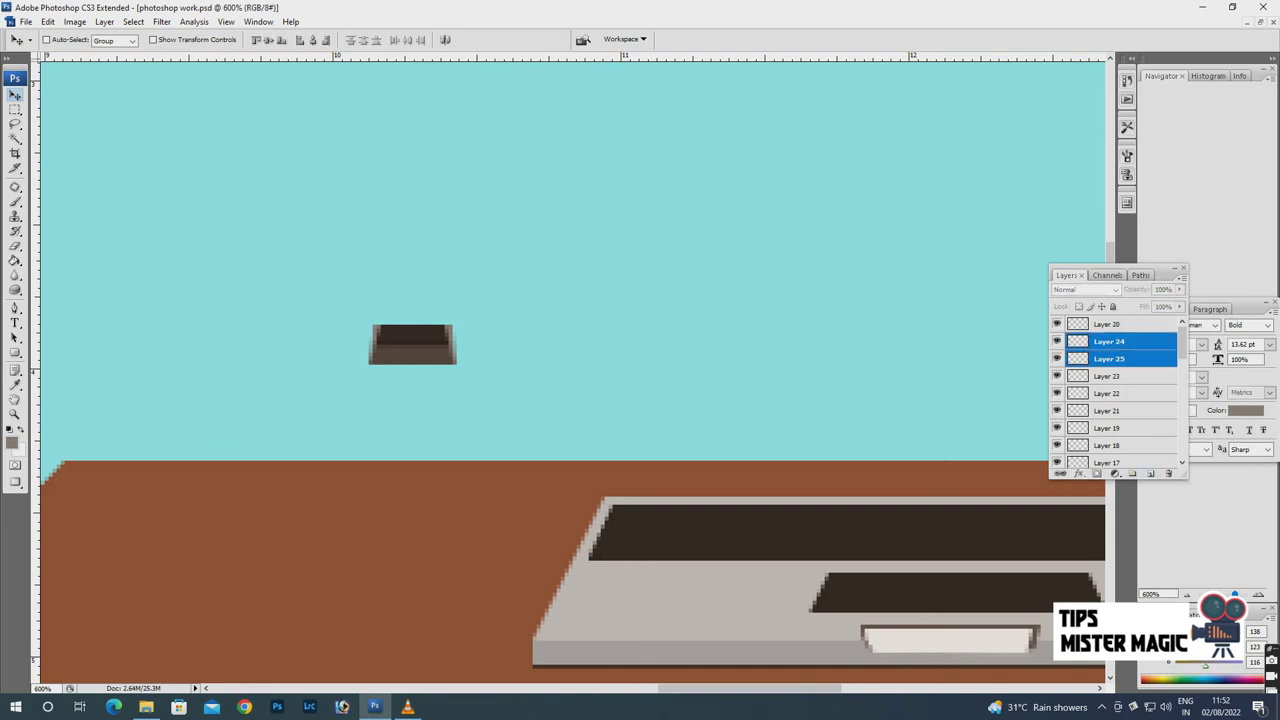
pyautogui.hotkey('ctrl', 'e')
# Move the keycap onto the laptop keyboard strip and shrink it to key size.
pyautogui.moveTo(412, 345); pyautogui.dragTo(681, 560)
pyautogui.hotkey('ctrl', 't')
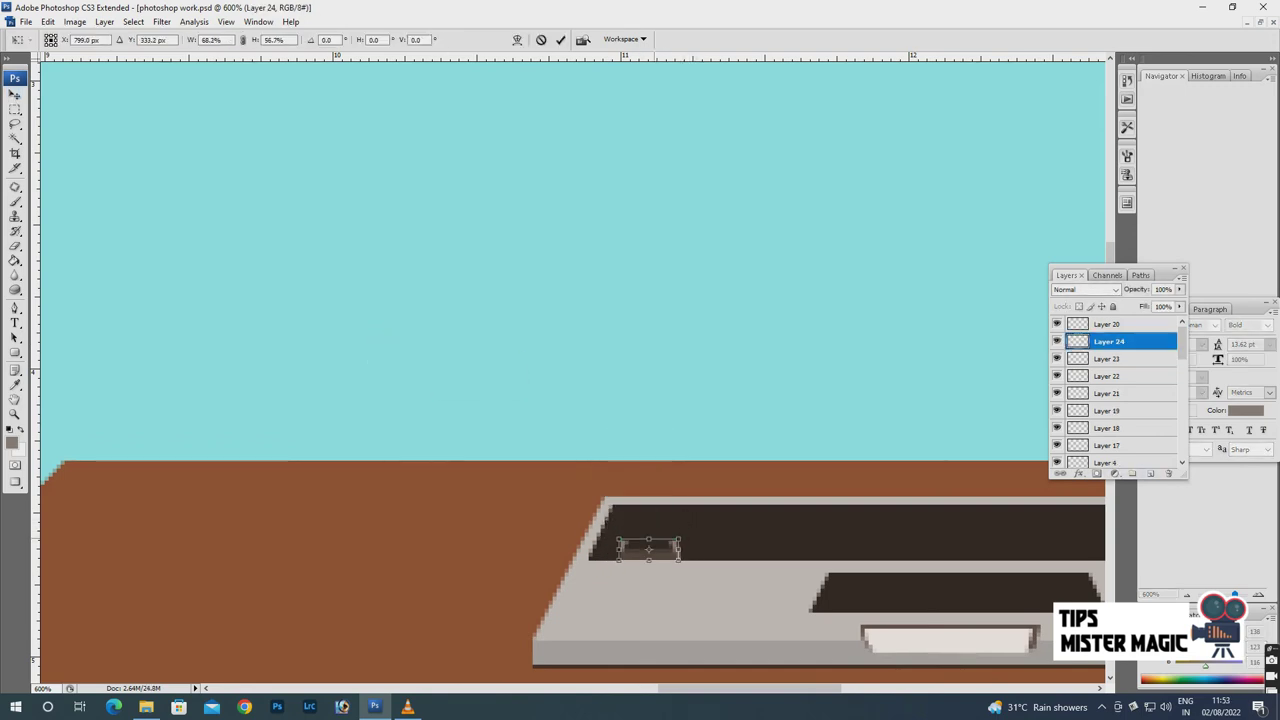
pyautogui.press('Return')
pyautogui.press('Left')
pyautogui.press('Left')
pyautogui.press('Left')
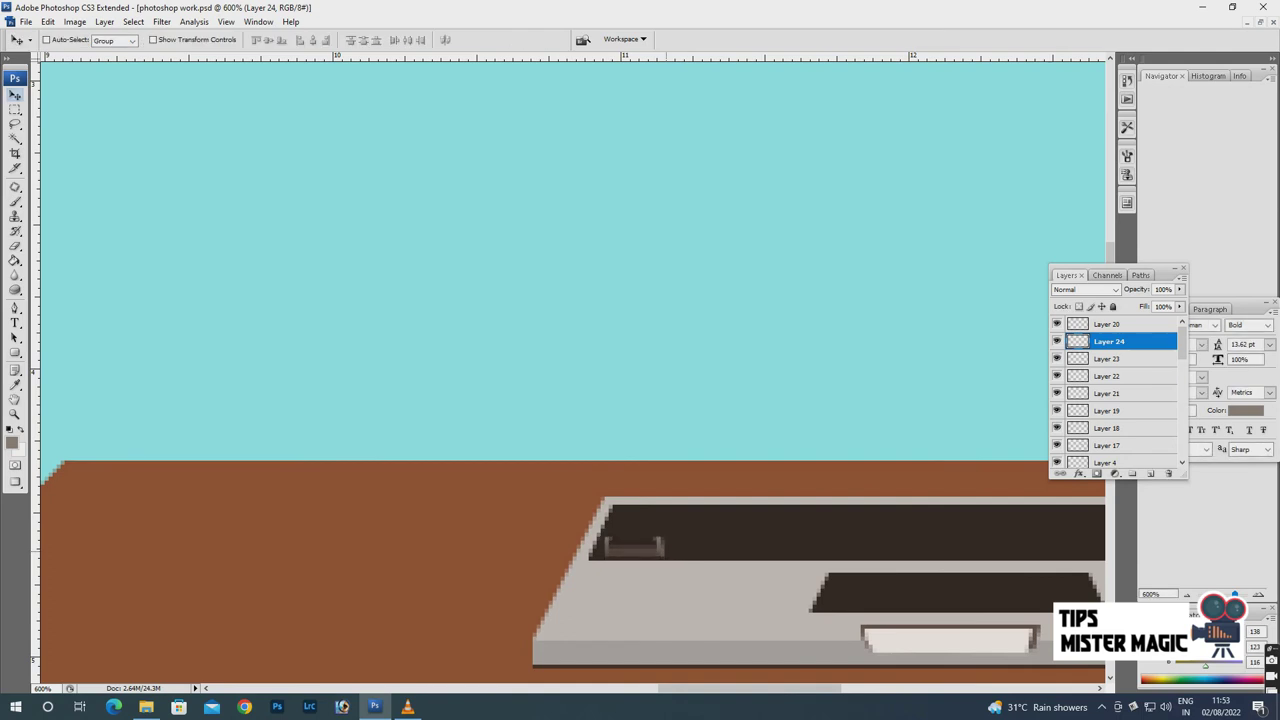
pyautogui.hotkey('ctrl', '-')
pyautogui.hotkey('ctrl', '-')
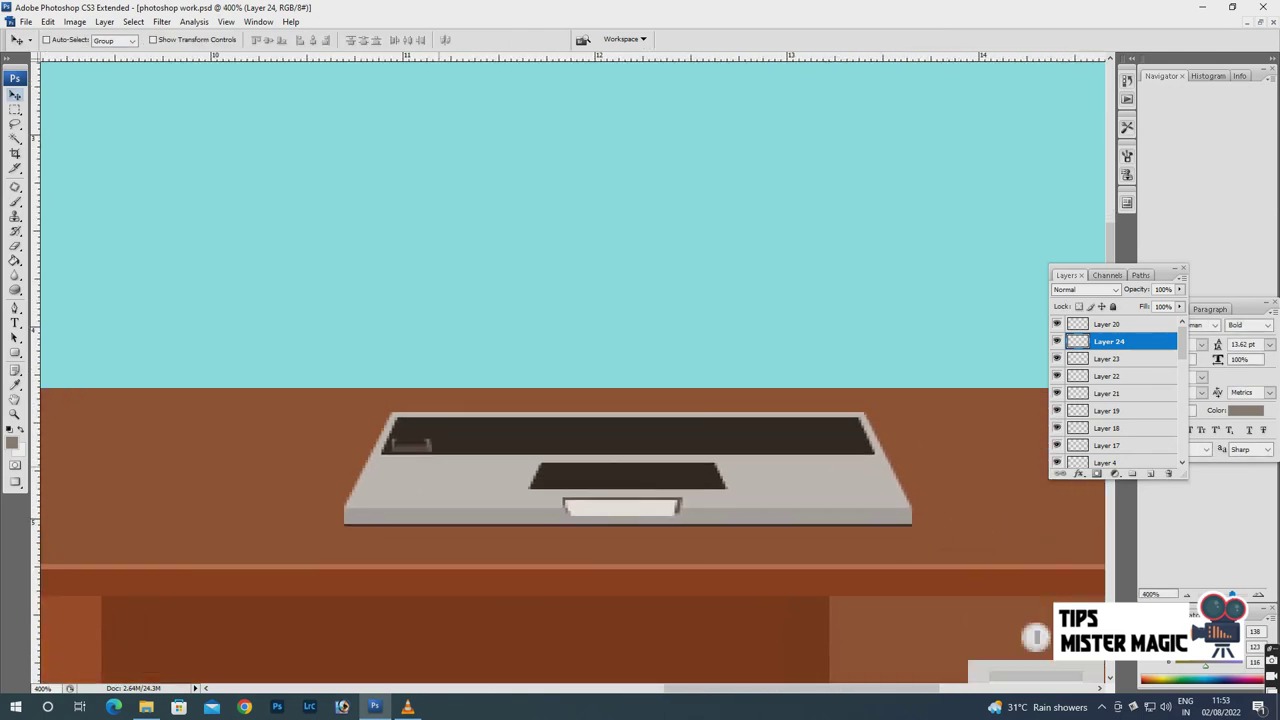
# Duplicate the key and place the copy just to its right.
pyautogui.hotkey('ctrl', 'j')
pyautogui.hotkey('shift', 'Right')
pyautogui.press('Right')
pyautogui.press('Right')
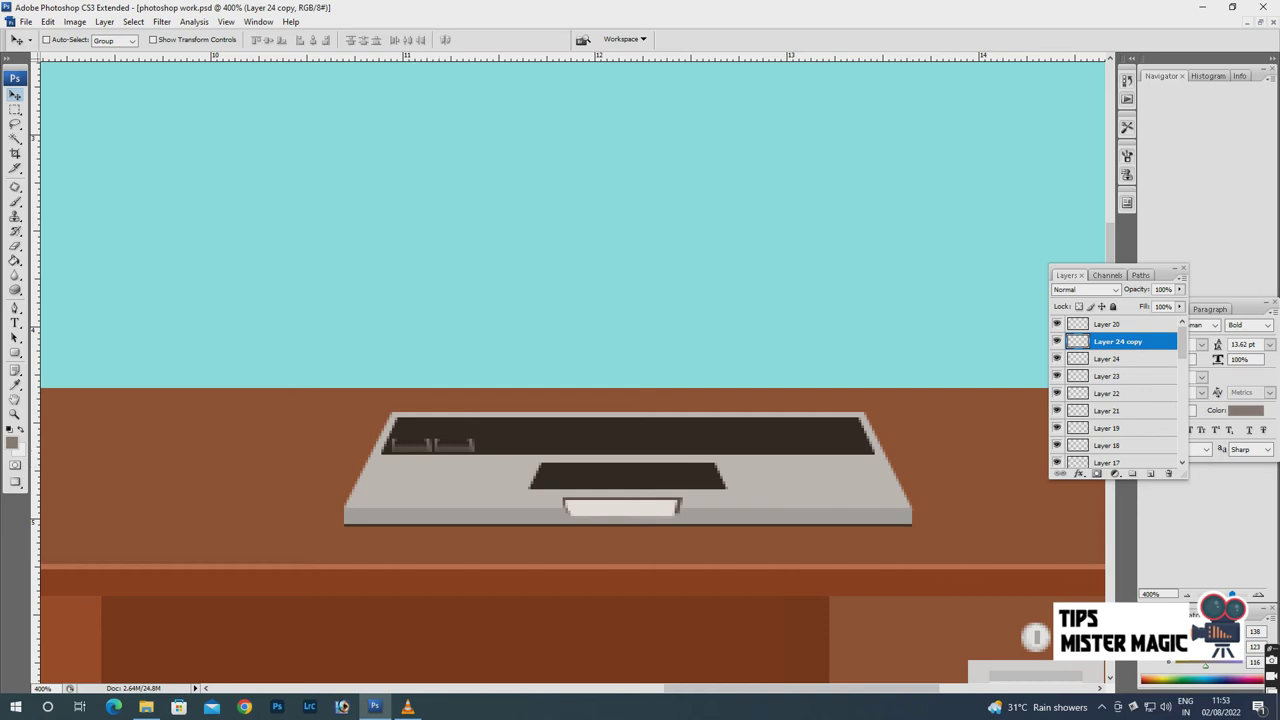
pyautogui.keyDown('shift'); pyautogui.click(1110, 358); pyautogui.keyUp('shift')
pyautogui.hotkey('ctrl', 't')
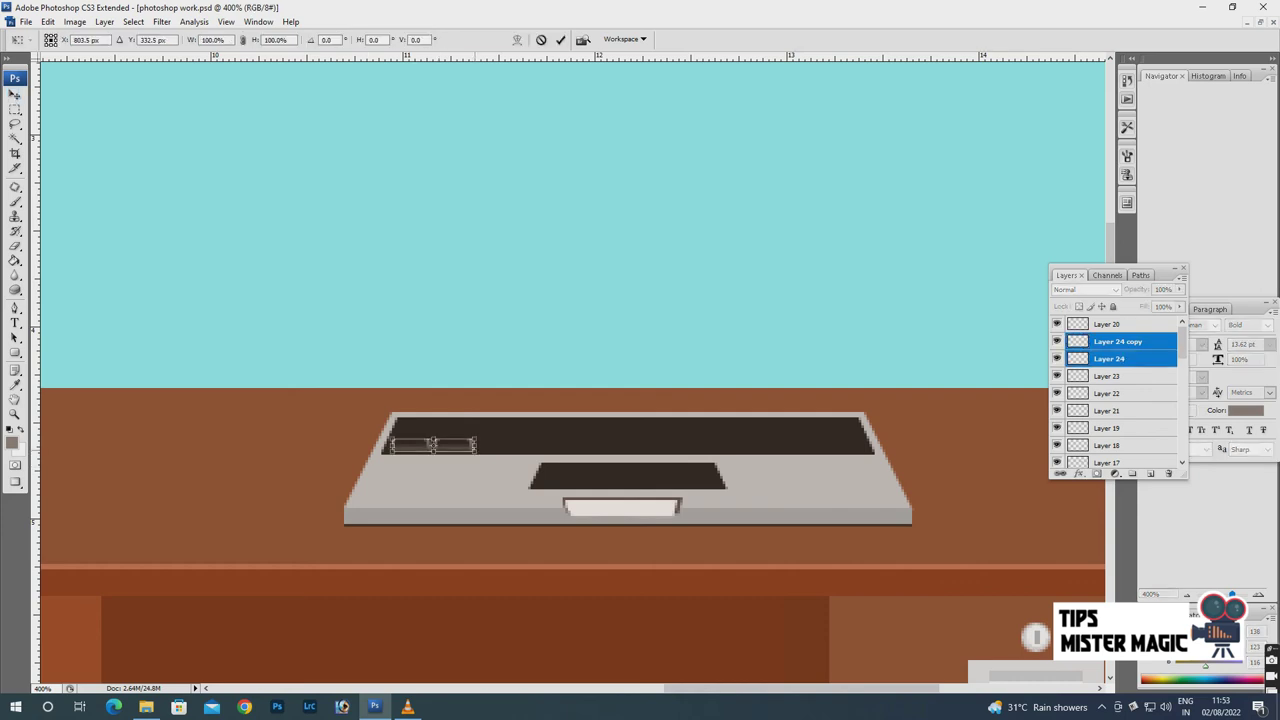
pyautogui.press('Return')
pyautogui.rightClick(457, 447)
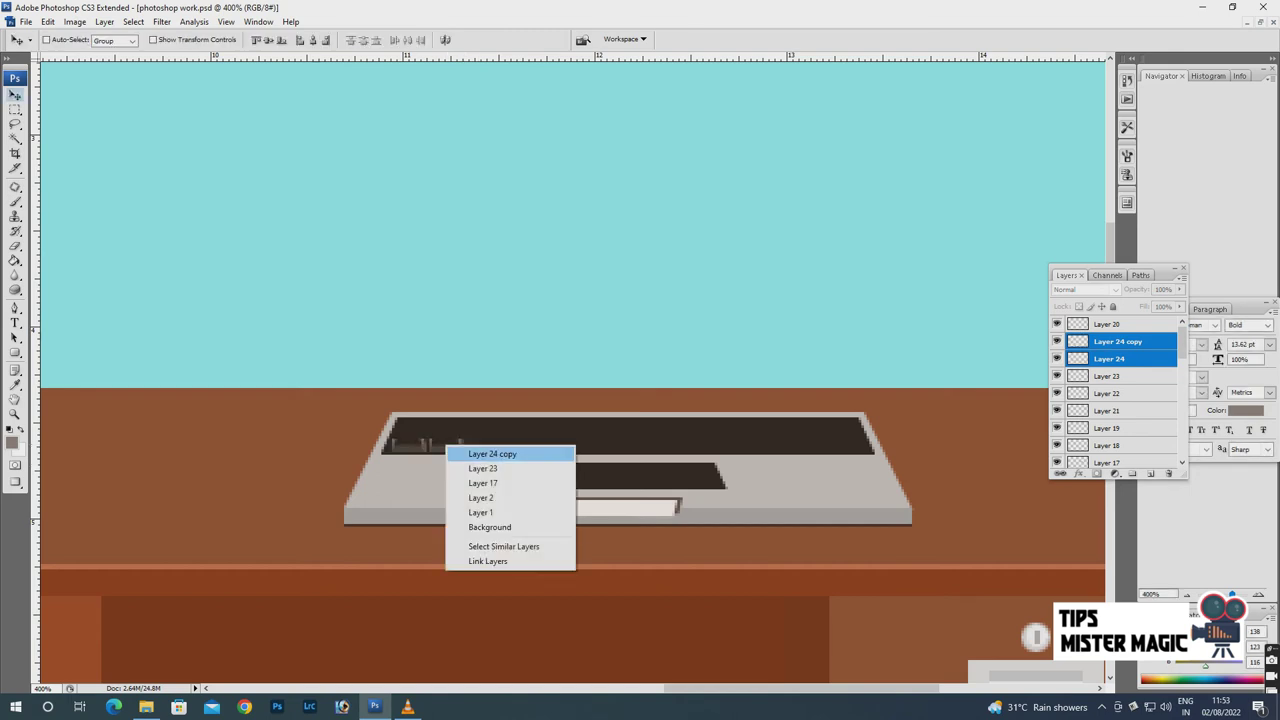
pyautogui.click(470, 450)
# Add a third key to the right and select the Layer 24 copy 2 key.
pyautogui.hotkey('ctrl', 'j')
pyautogui.hotkey('shift', 'Right')
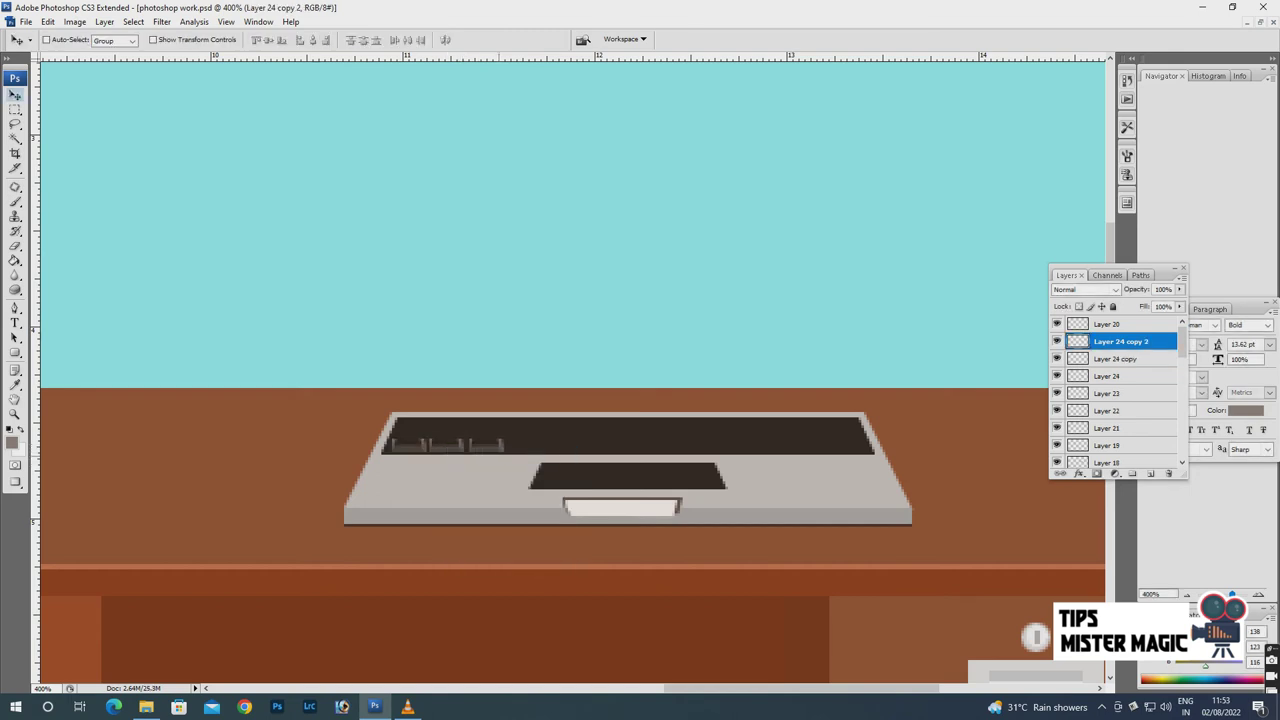
pyautogui.press('Left')
pyautogui.hotkey('shift', 'alt', '[')
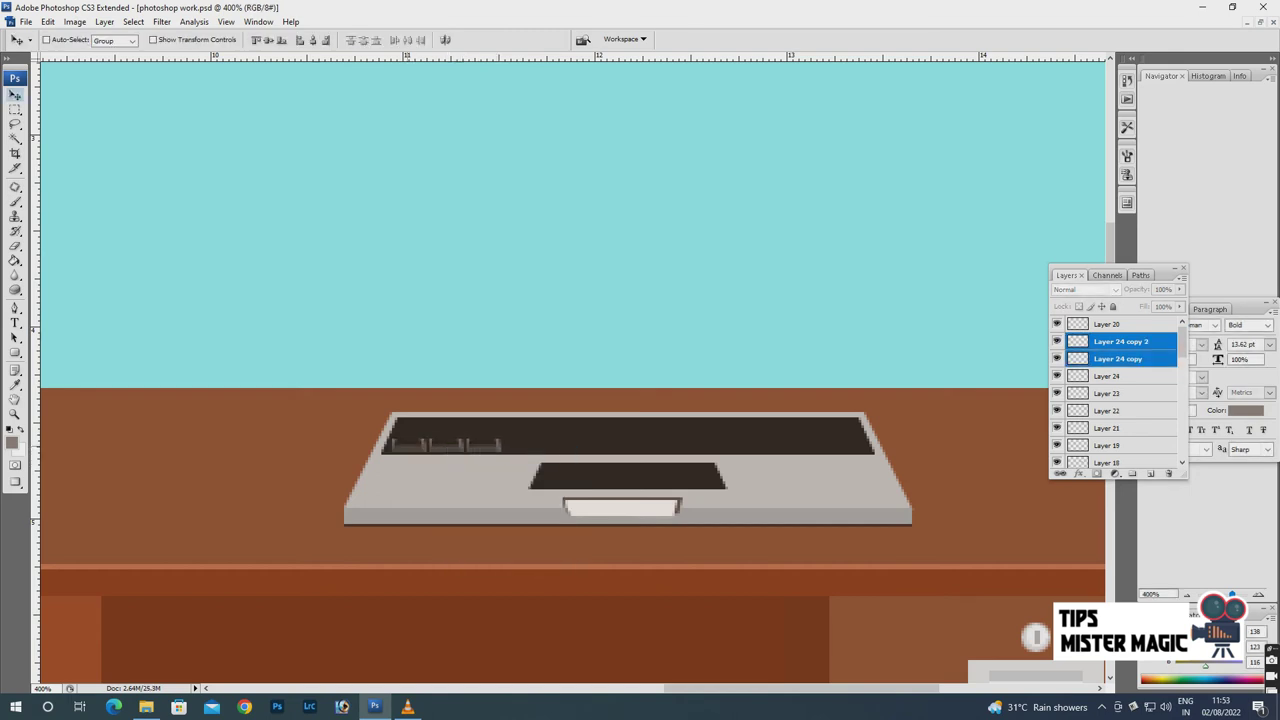
pyautogui.hotkey('shift', 'alt', '[')
pyautogui.rightClick(490, 445)
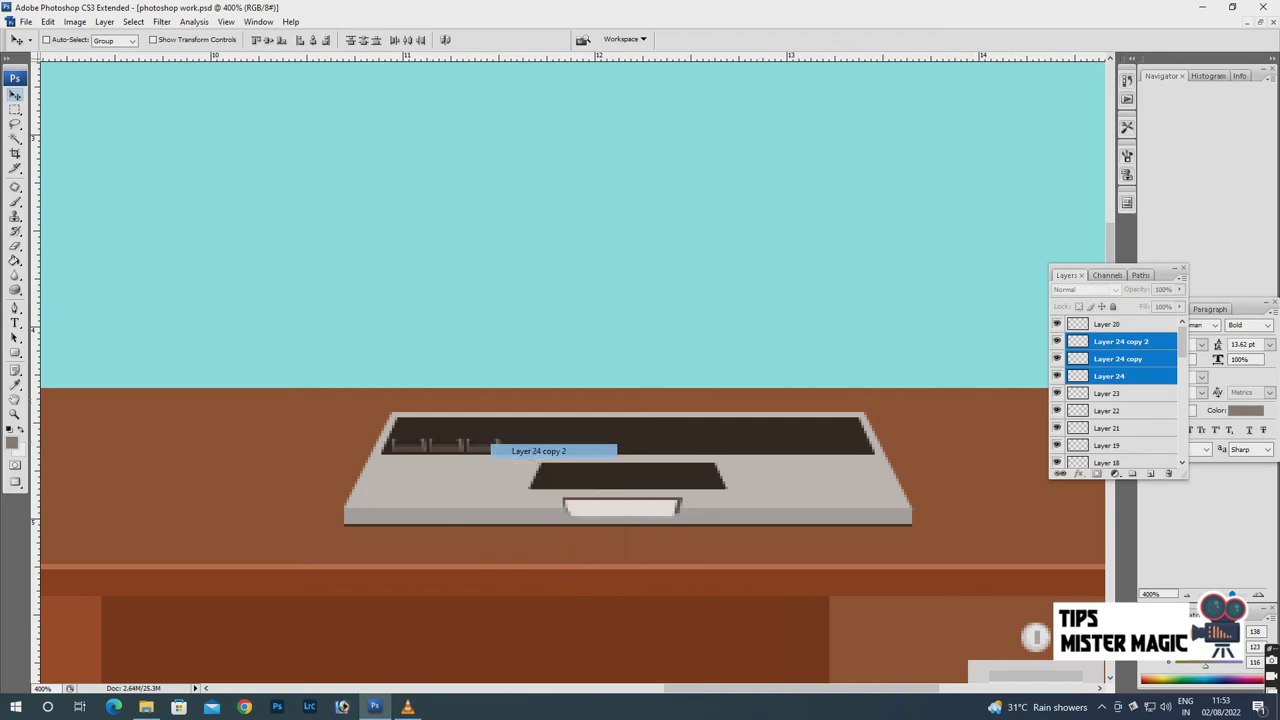
pyautogui.click(540, 450)
# Copy the key via Layer via Copy, shift it right, and undo a trial stretch.
pyautogui.click(104, 21)
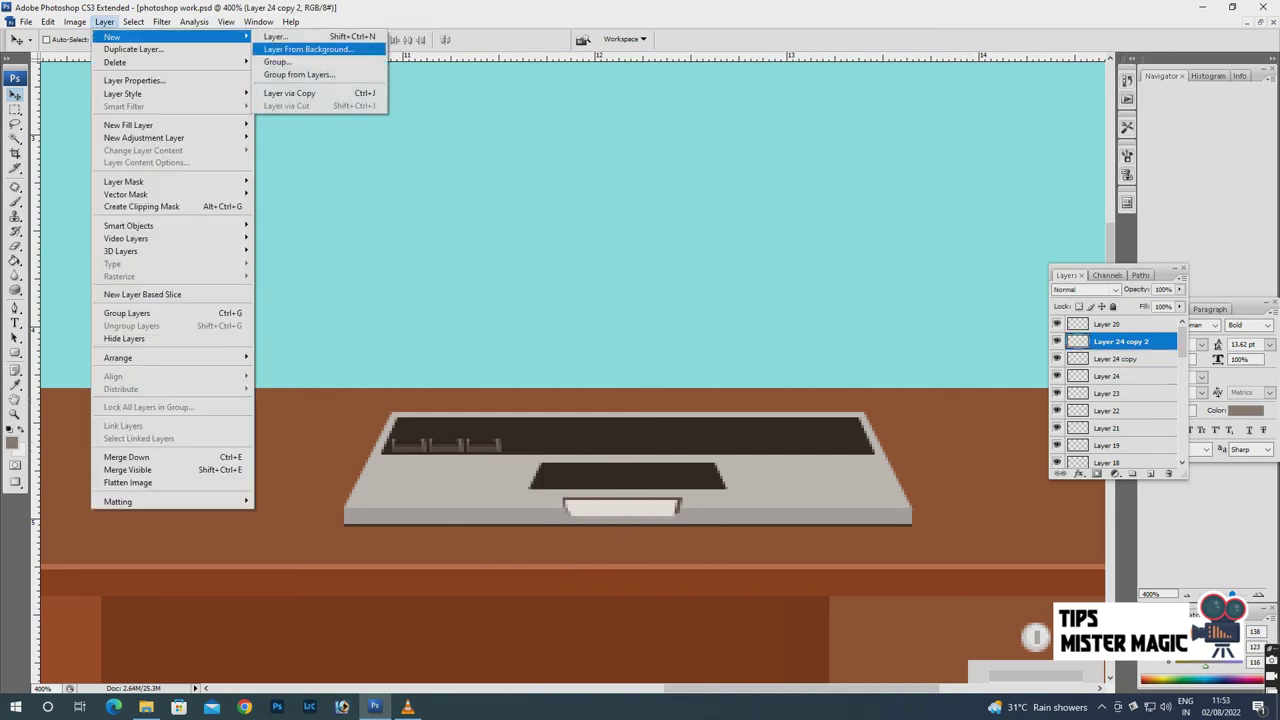
pyautogui.click(289, 92)
pyautogui.hotkey('shift', 'Right')
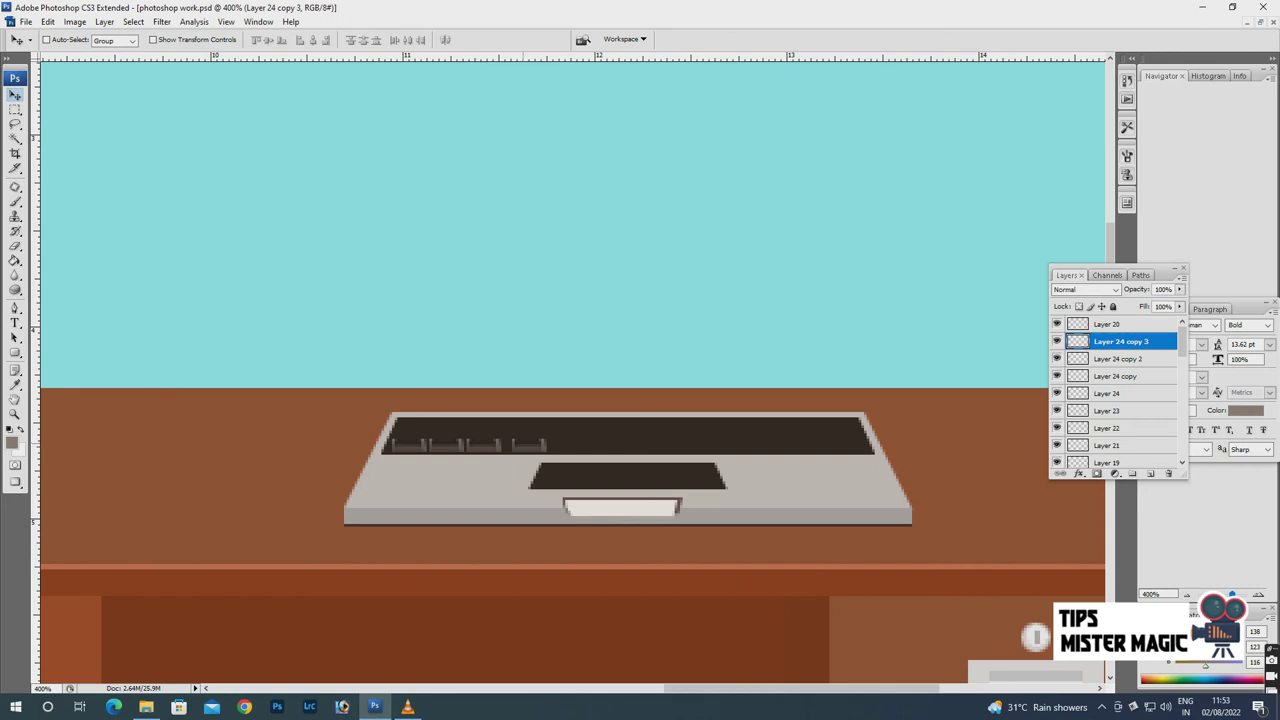
pyautogui.hotkey('ctrl', 't')
pyautogui.moveTo(539, 445); pyautogui.dragTo(629, 445)
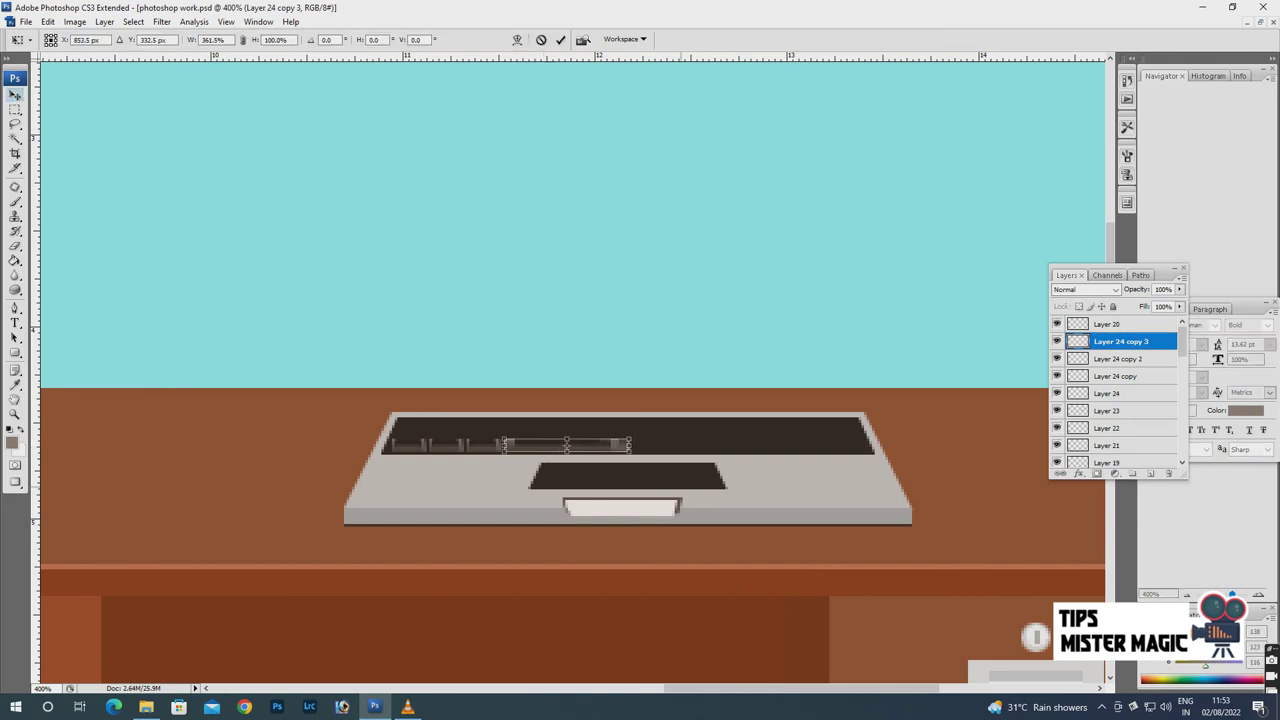
pyautogui.press('Return')
pyautogui.hotkey('ctrl', 'z')
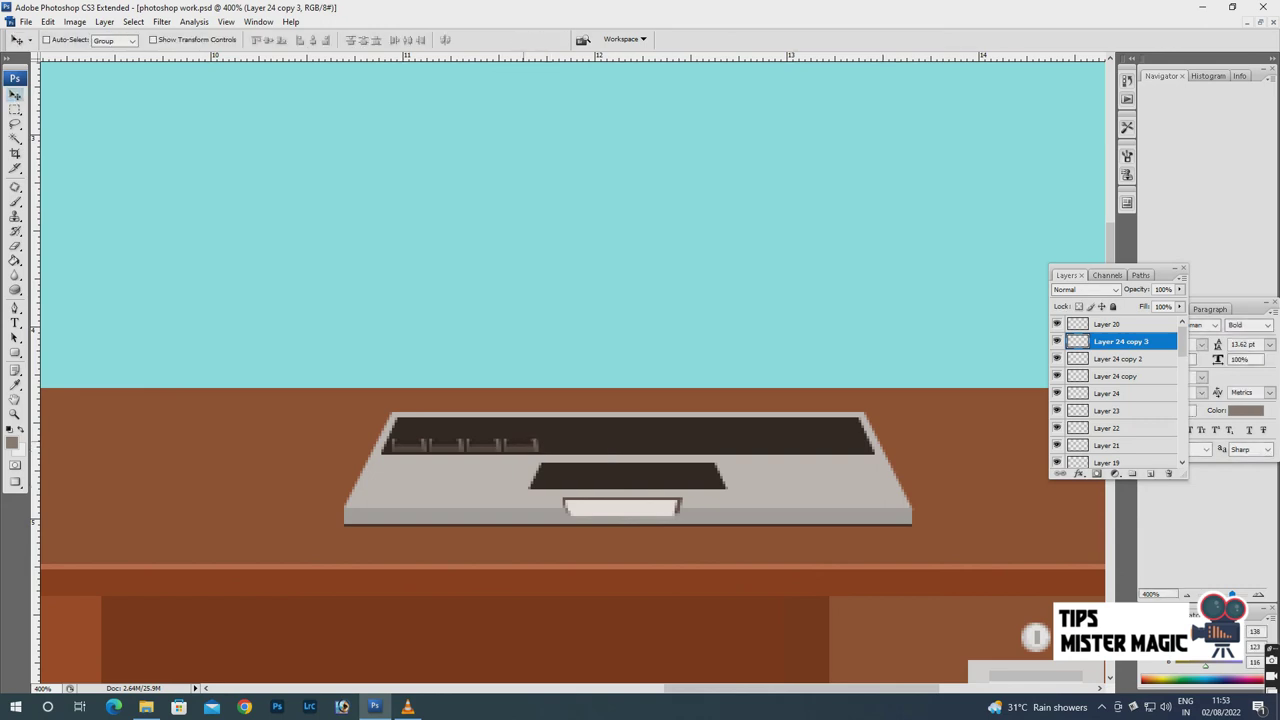
pyautogui.hotkey('ctrl', 'j')
# Position the newest duplicated key beside the others at the row's right end.
pyautogui.press('Right')
pyautogui.press('Right')
pyautogui.press('Right')
pyautogui.press('m')
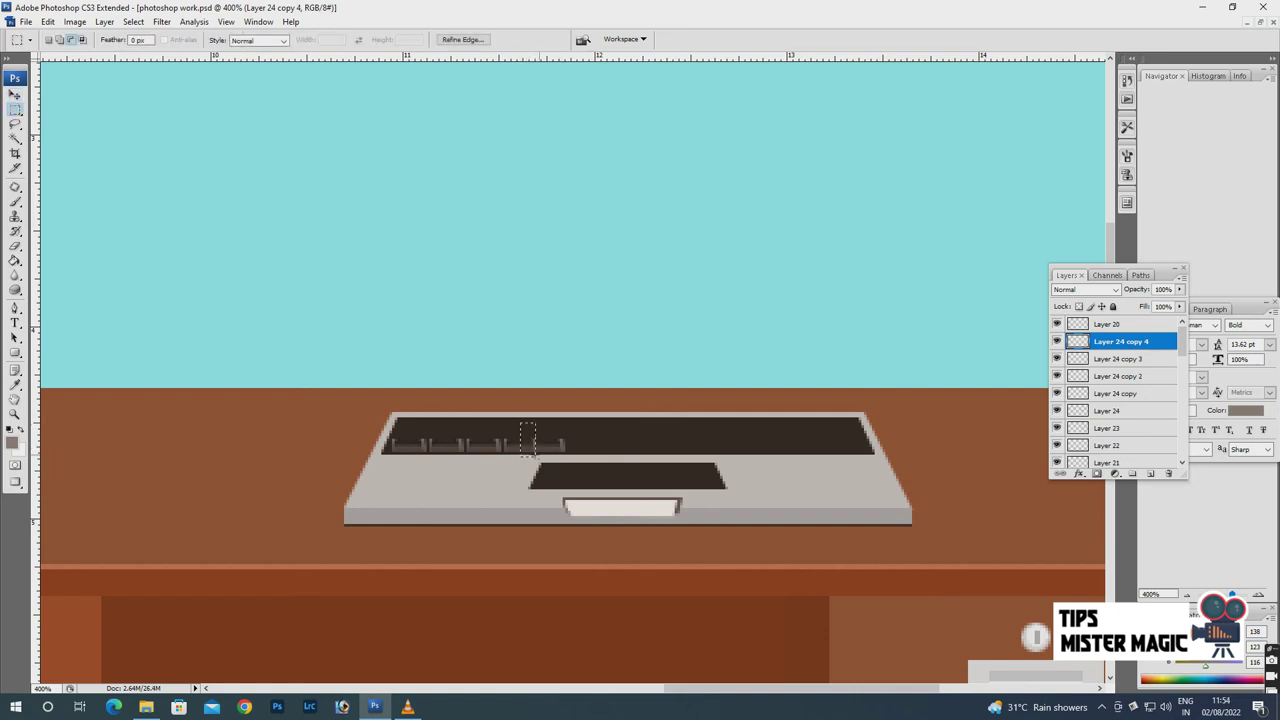
pyautogui.click(113, 264)
pyautogui.press('v')
pyautogui.press('Left')
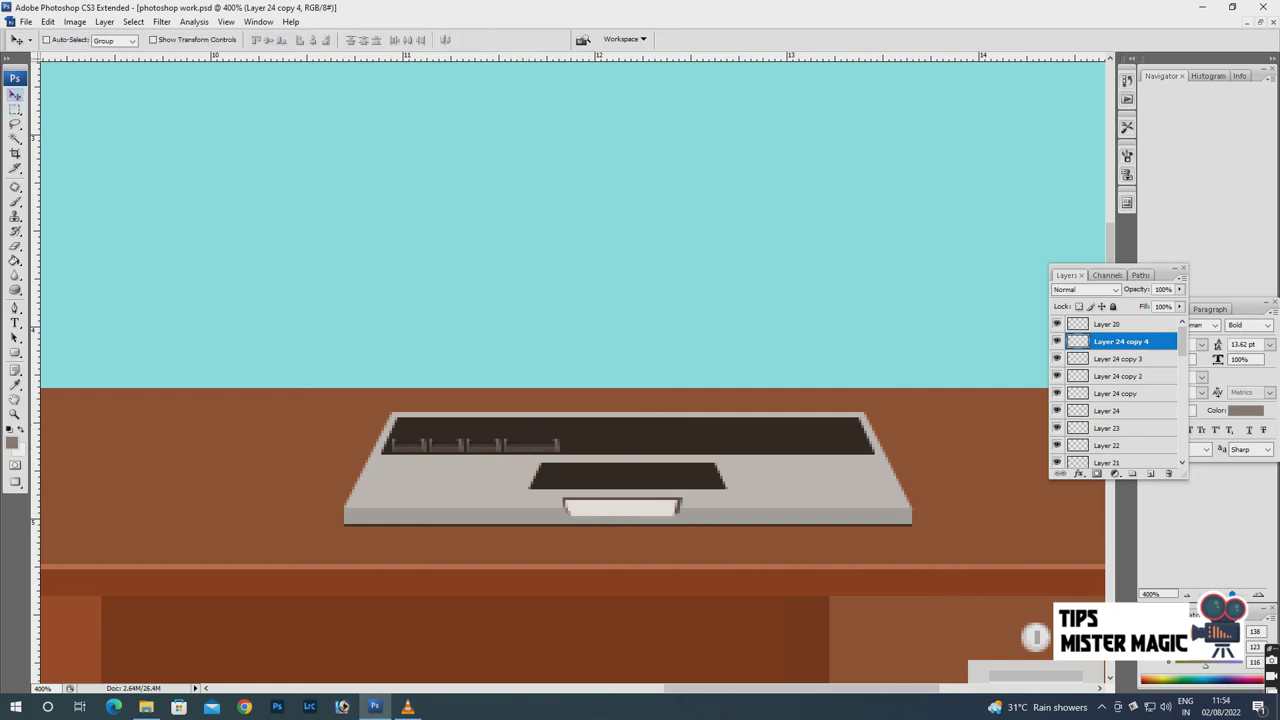
pyautogui.rightClick(548, 442)
pyautogui.press('Escape')
pyautogui.press('Right')
pyautogui.press('Right')
pyautogui.press('Right')
# Merge the two newest key layers and select the merged Layer 24 copy 5.
pyautogui.hotkey('alt', 'shift', '[')
pyautogui.hotkey('alt', 'shift', '[')
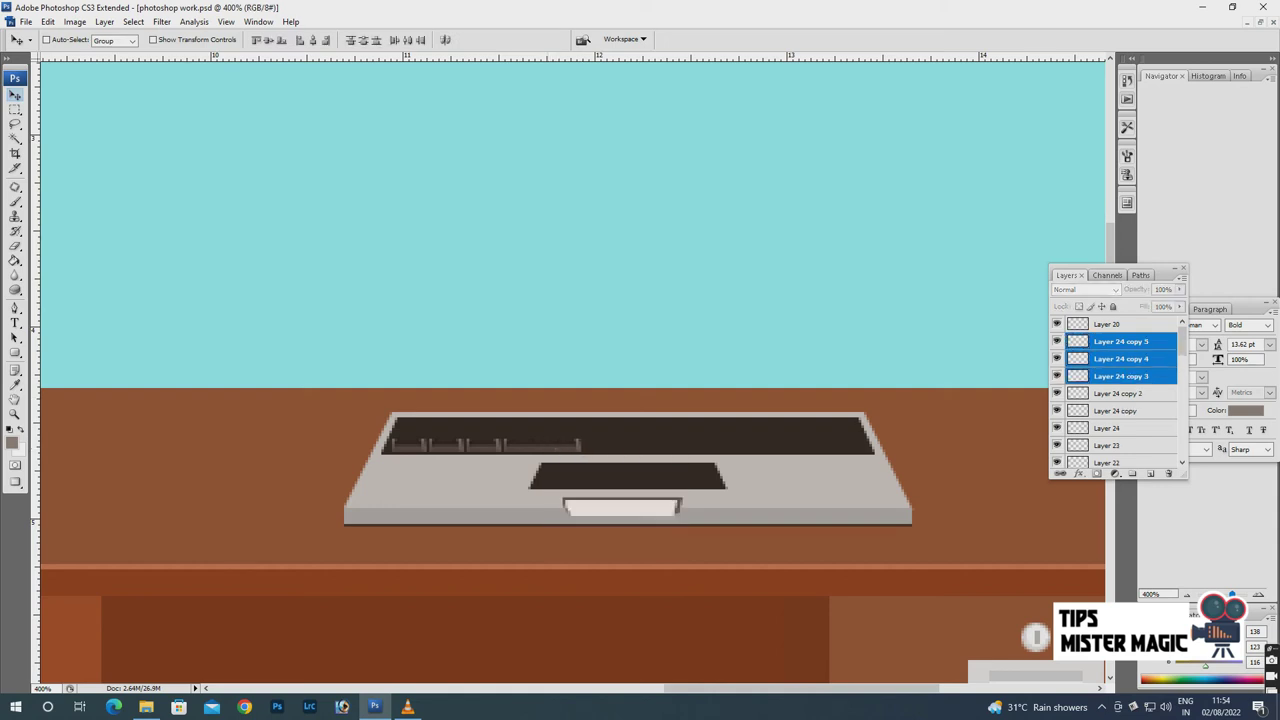
pyautogui.rightClick(1122, 356)
pyautogui.click(1160, 618)
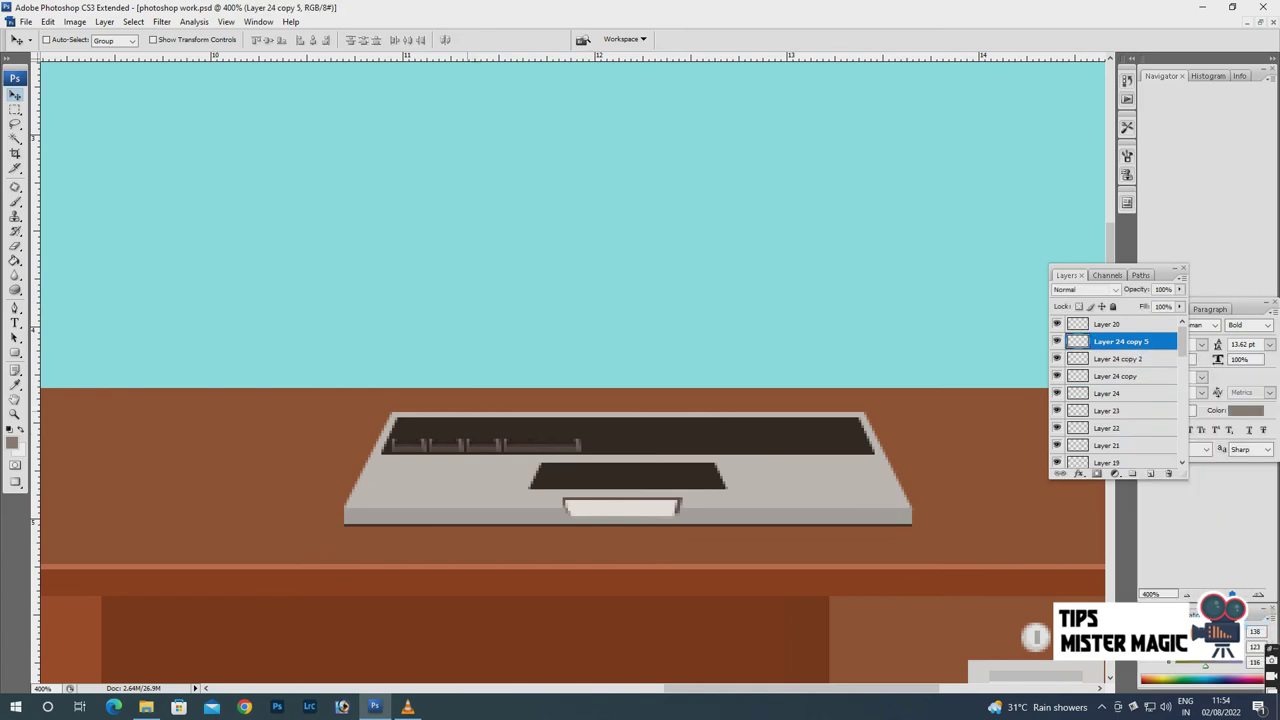
pyautogui.rightClick(484, 447)
pyautogui.click(532, 453)
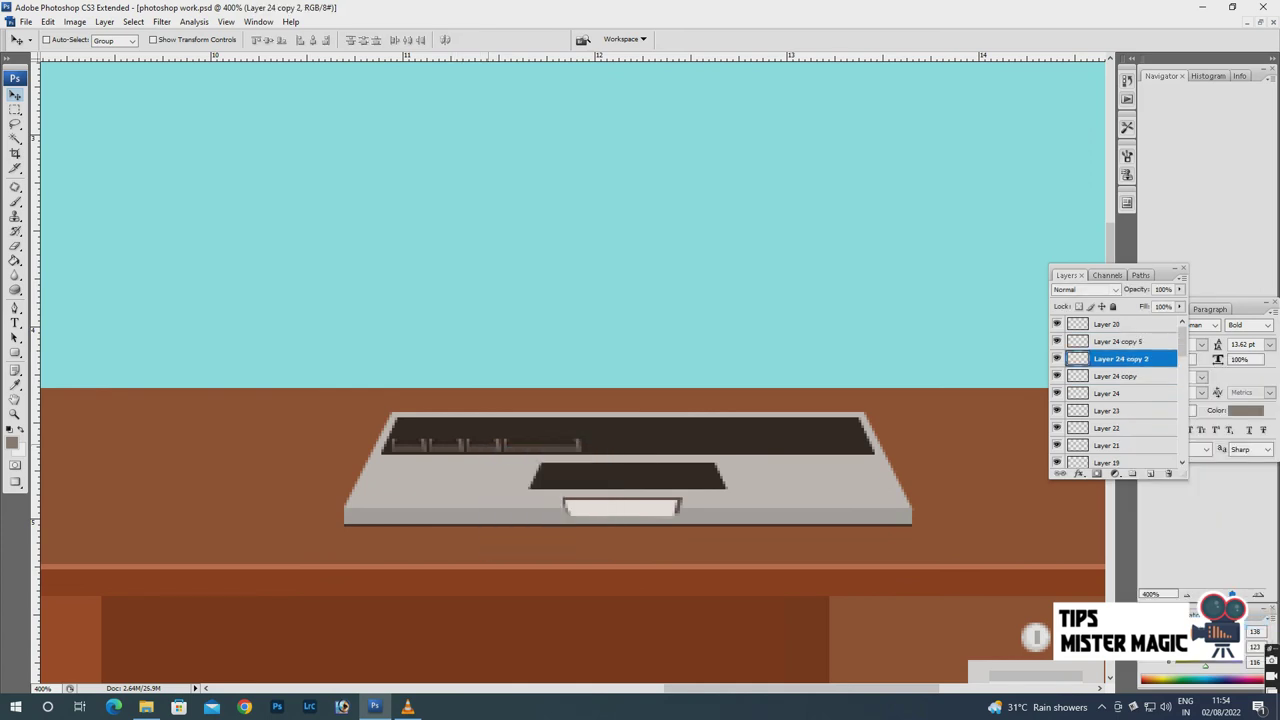
pyautogui.rightClick(489, 445)
pyautogui.click(540, 452)
pyautogui.rightClick(563, 443)
pyautogui.click(610, 451)
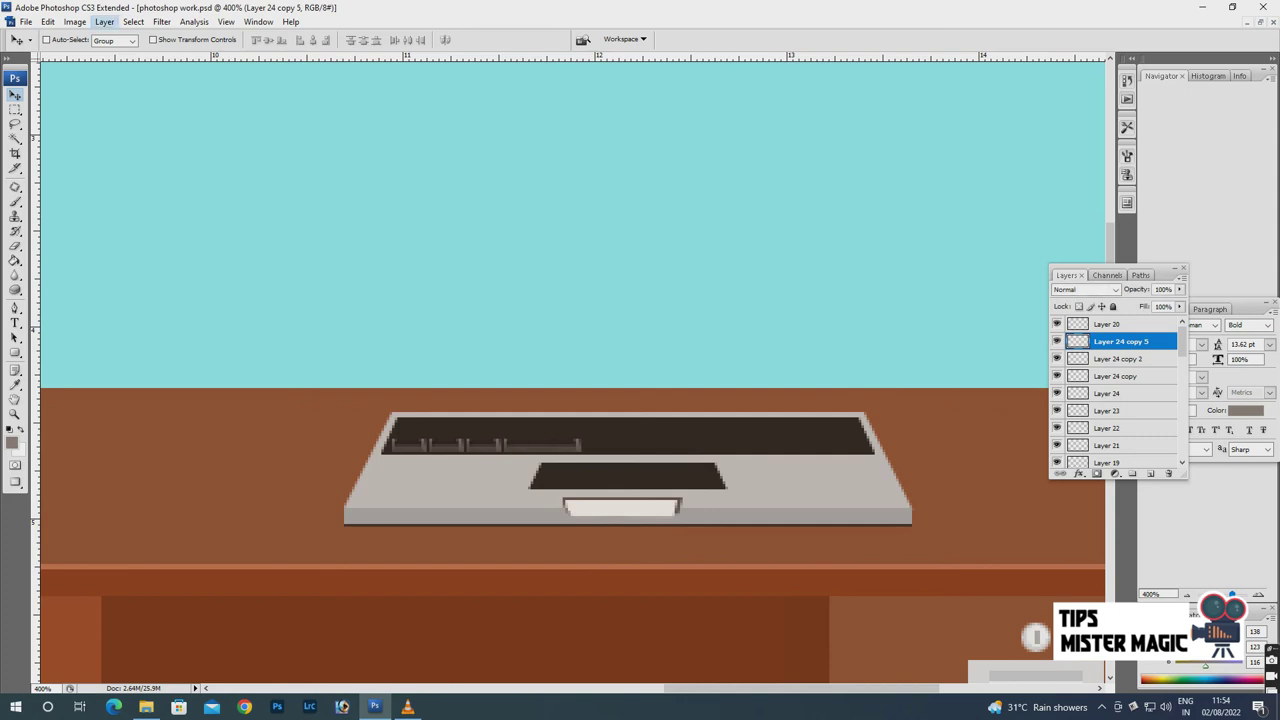
# Copy the key strip onto a new layer and shift it right.
pyautogui.click(104, 21)
pyautogui.click(360, 93)
pyautogui.press('Right')
pyautogui.press('Right')
pyautogui.press('Right')
pyautogui.press('Right')
pyautogui.press('Right')
pyautogui.press('Right')
pyautogui.press('Right')
pyautogui.press('Right')
pyautogui.press('Right')
pyautogui.press('Right')
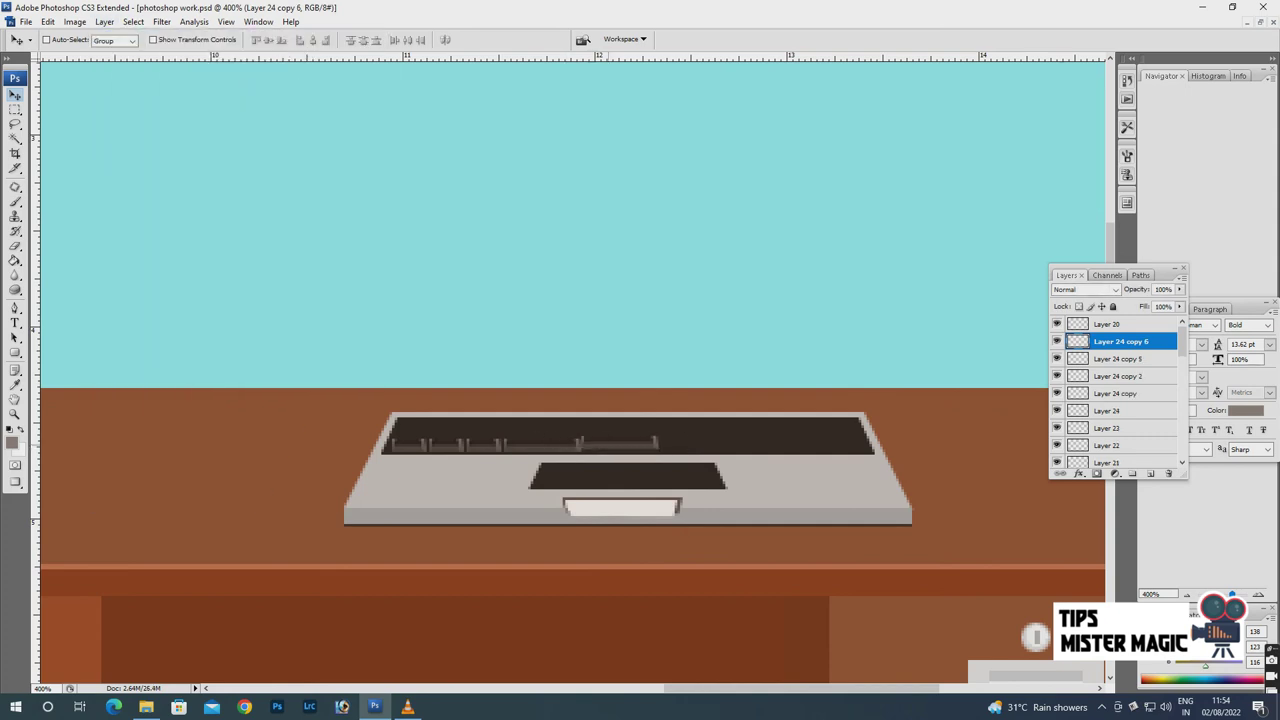
pyautogui.press('Left')
pyautogui.press('Left')
pyautogui.press('Left')
pyautogui.press('Left')
# Merge the two wide key layers into one layer.
pyautogui.press('m')
pyautogui.moveTo(552, 428); pyautogui.dragTo(566, 452)
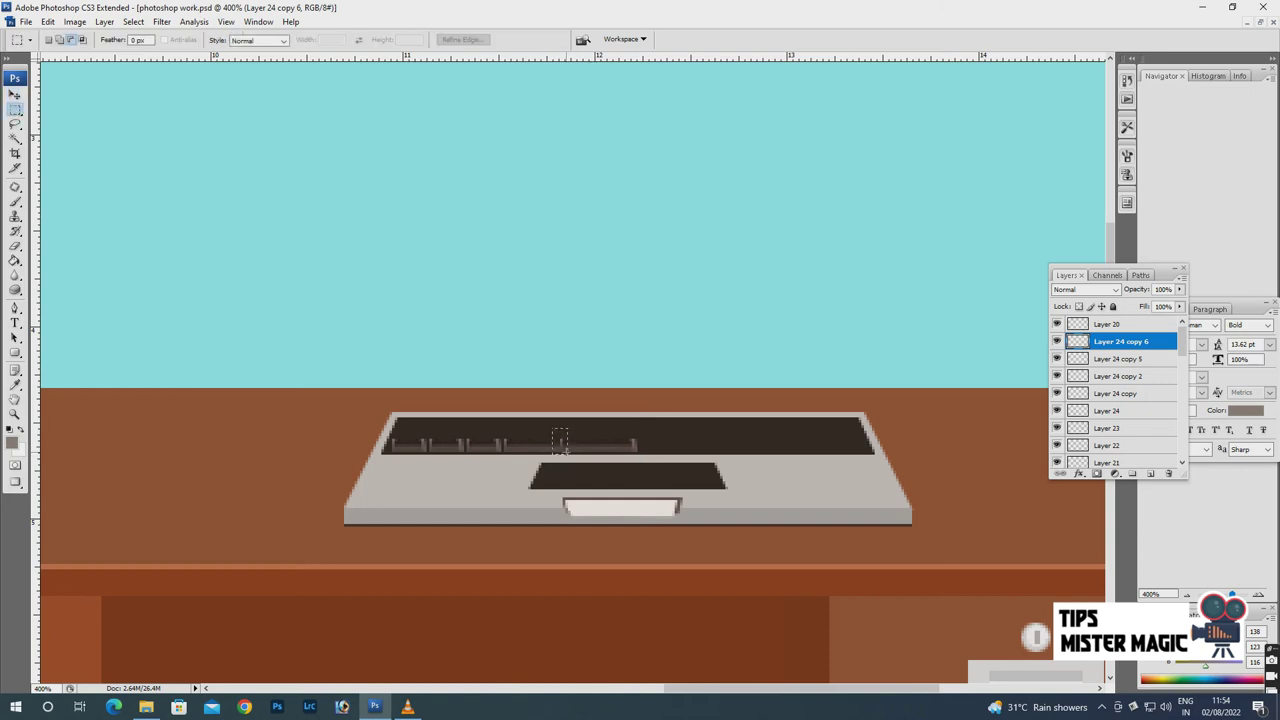
pyautogui.rightClick(563, 441)
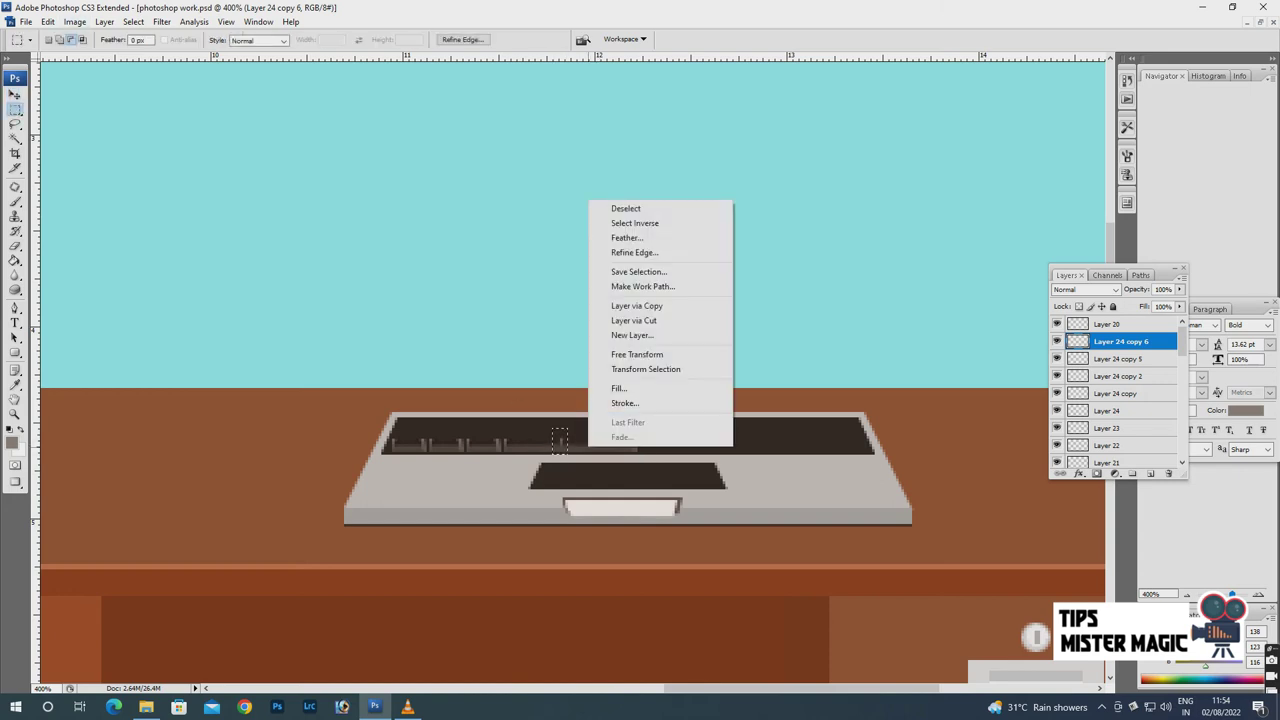
pyautogui.click(539, 377)
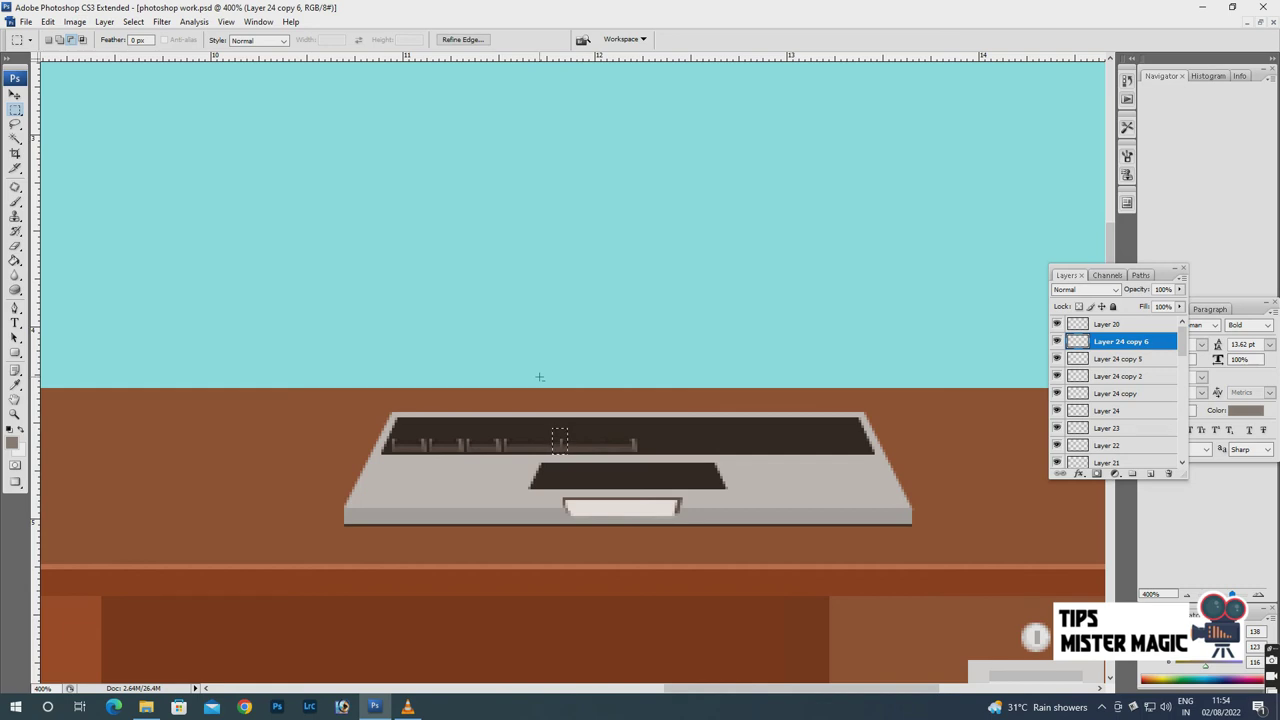
pyautogui.hotkey('ctrl', 'd')
pyautogui.press('v')
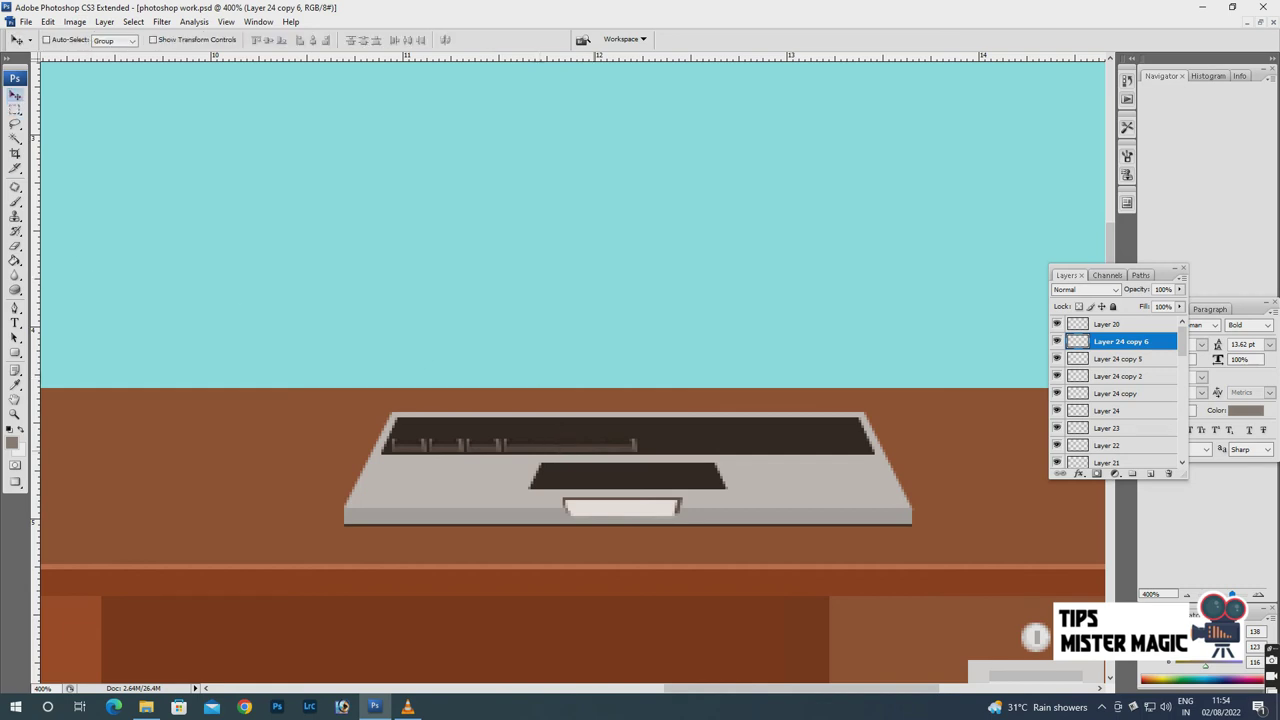
pyautogui.keyDown('shift'); pyautogui.click(1115, 358); pyautogui.keyUp('shift')
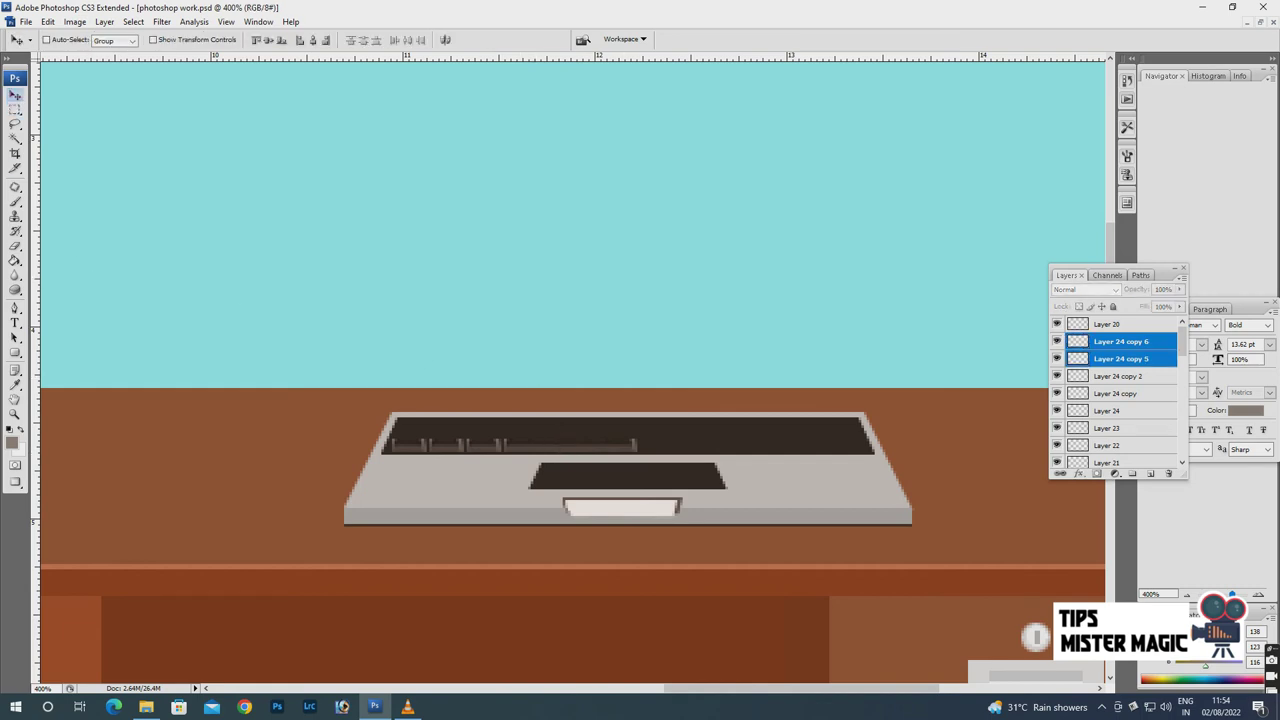
pyautogui.rightClick(1120, 358)
pyautogui.click(1160, 556)
# Show the merged key layer and copy Layer 24 copy 2 onto a new layer, shifted right.
pyautogui.click(1057, 341)
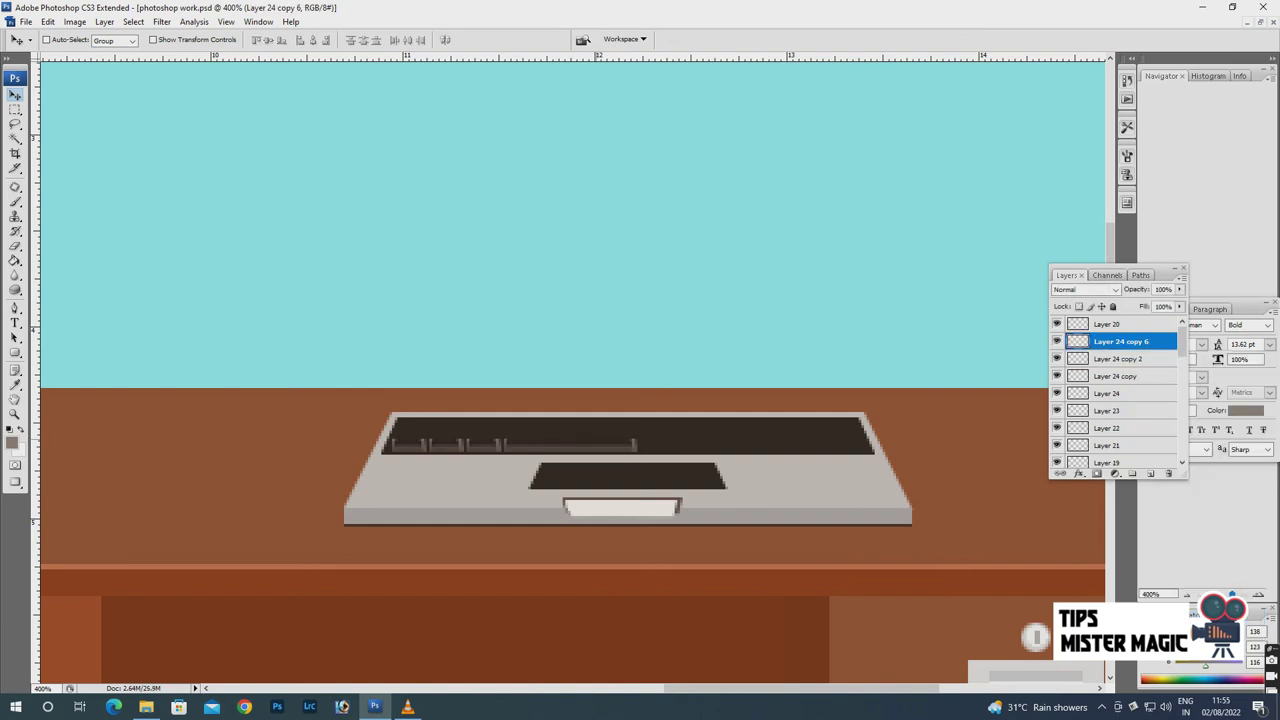
pyautogui.click(1115, 358)
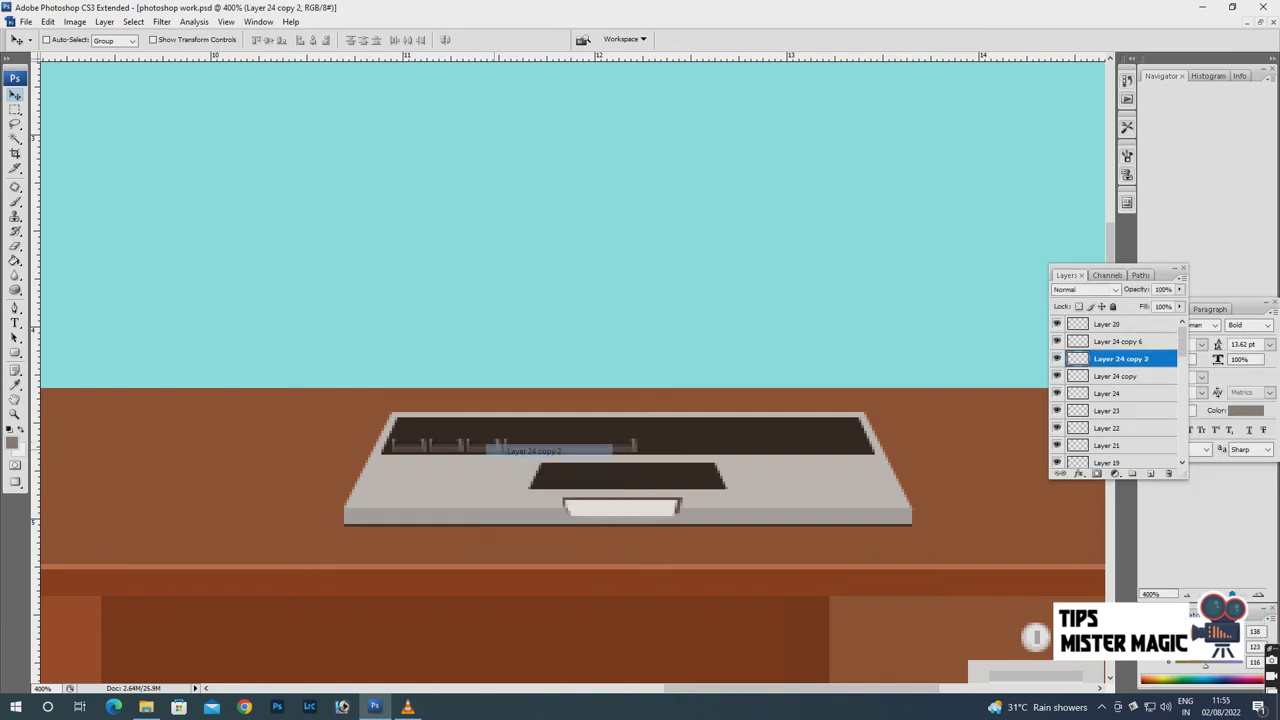
pyautogui.click(104, 21)
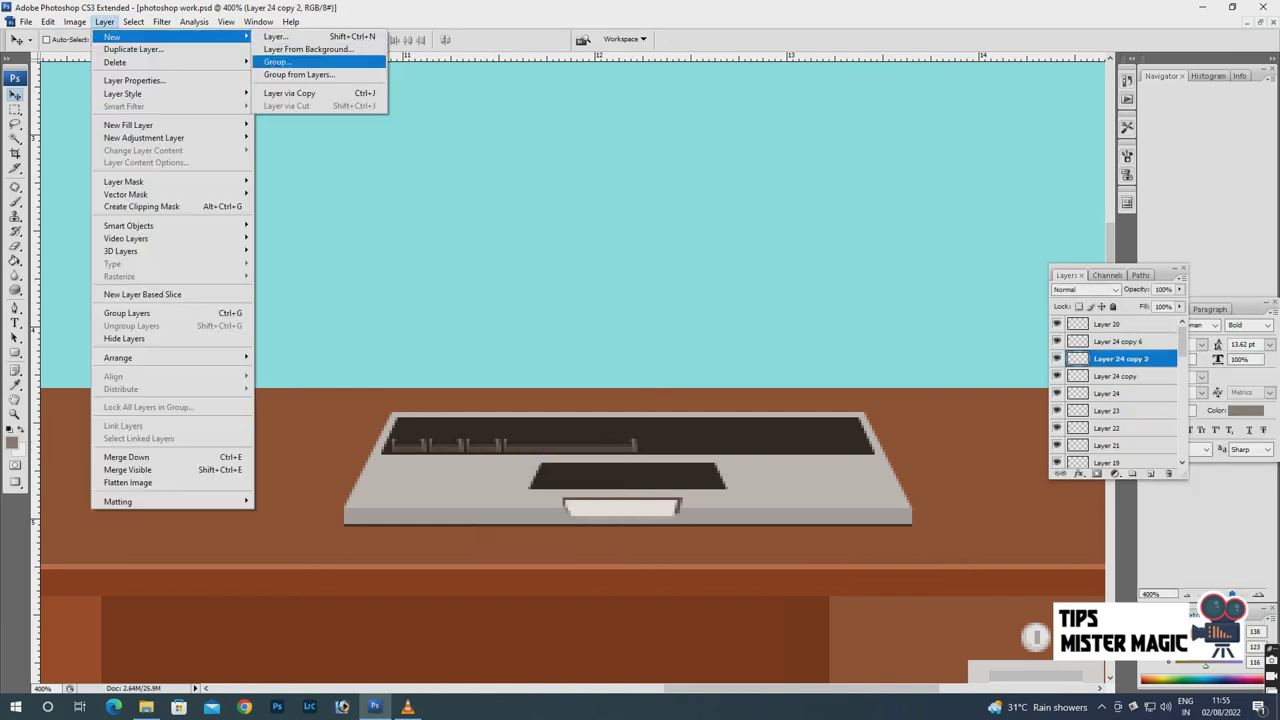
pyautogui.click(289, 93)
pyautogui.press('Right')
pyautogui.press('Right')
pyautogui.press('Right')
# Duplicate the key four more times, nudging each copy right toward the row's end.
pyautogui.hotkey('ctrl', 'j')
pyautogui.press('Right')
pyautogui.press('Right')
pyautogui.press('Right')
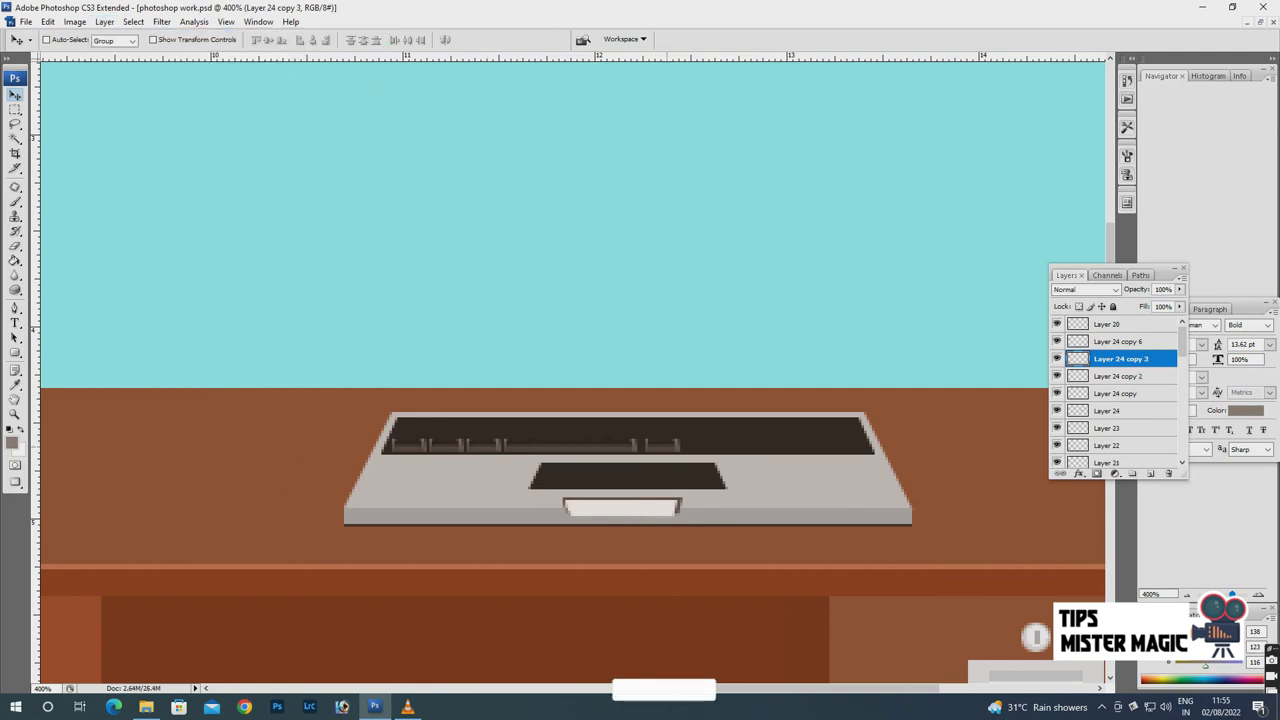
pyautogui.press('Right')
pyautogui.press('Right')
pyautogui.press('Right')
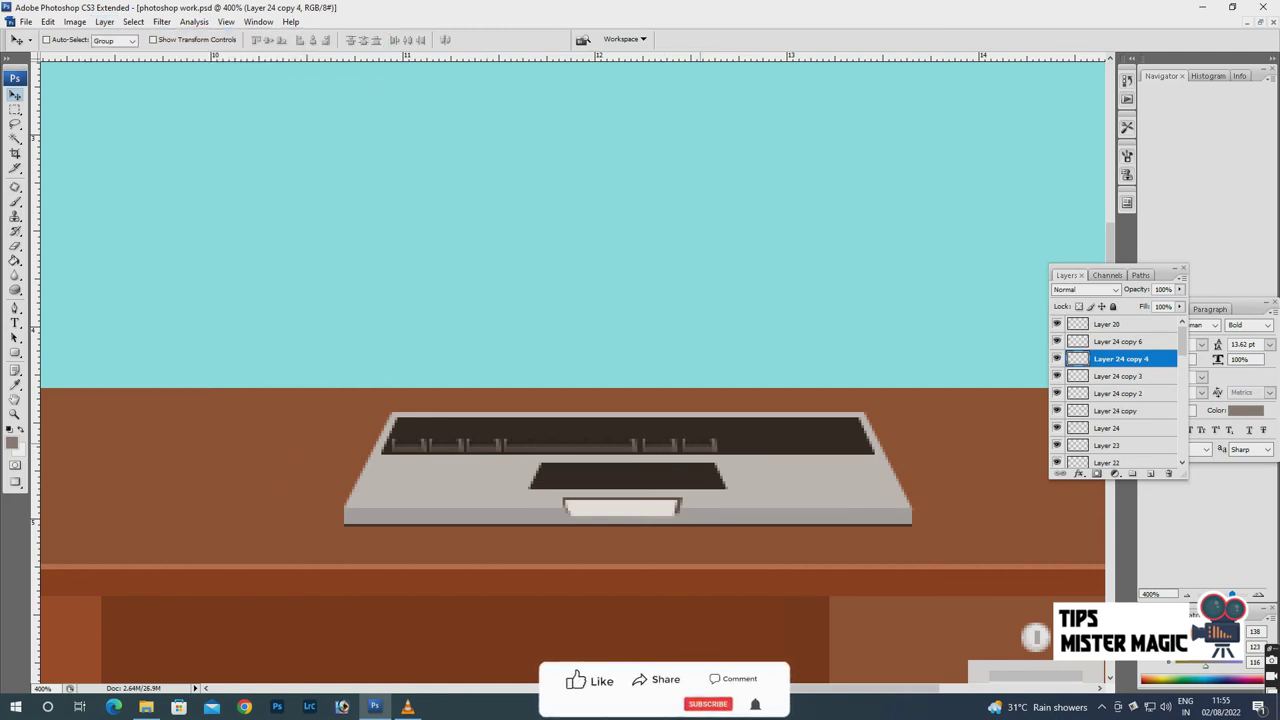
pyautogui.hotkey('ctrl', 'j')
pyautogui.press('Right')
pyautogui.press('Right')
pyautogui.press('Right')
pyautogui.press('Right')
pyautogui.press('Right')
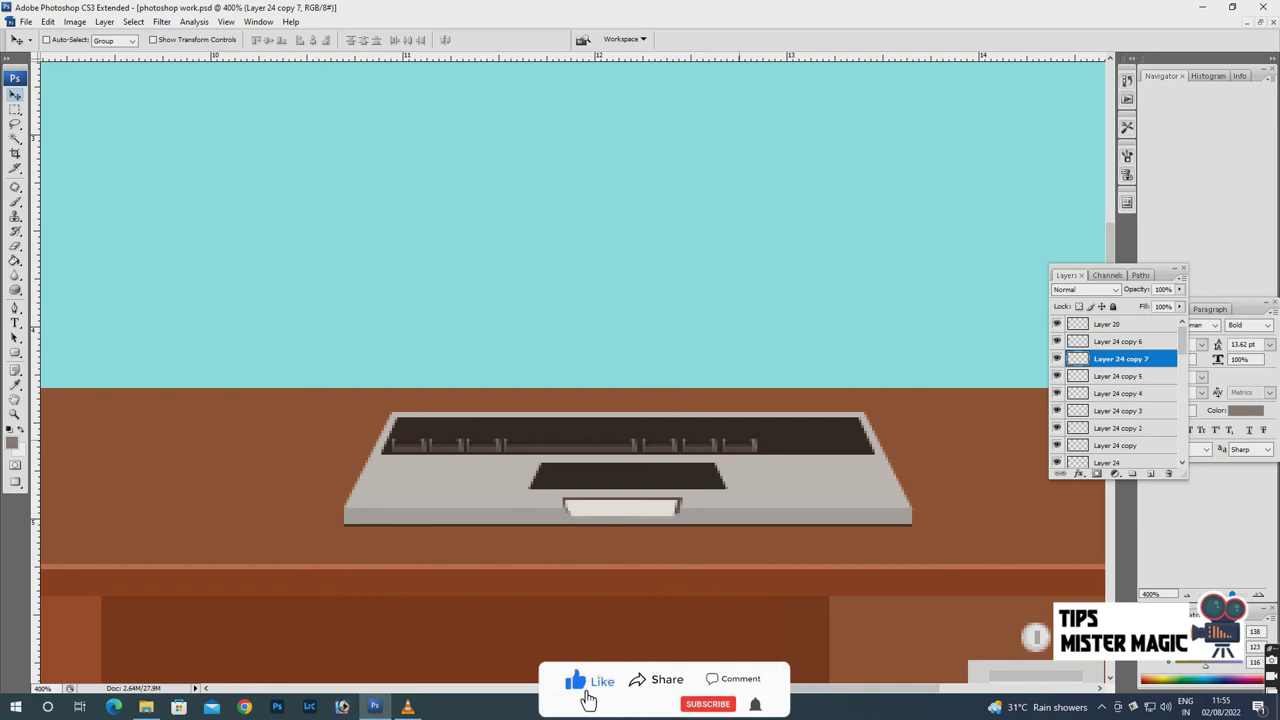
pyautogui.press('Right')
pyautogui.press('Right')
pyautogui.press('Right')
pyautogui.press('Right')
pyautogui.press('Right')
pyautogui.press('Right')
pyautogui.press('Right')
pyautogui.press('Right')
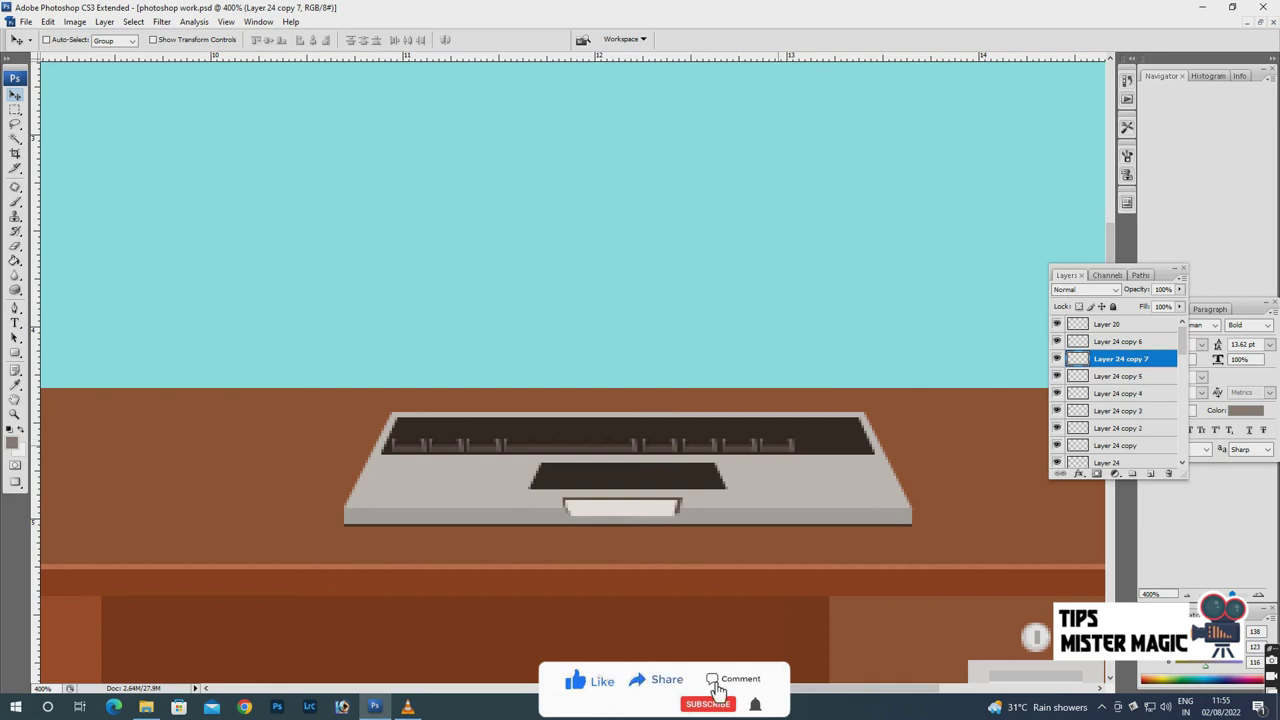
pyautogui.hotkey('ctrl', 'j')
pyautogui.press('Right')
pyautogui.press('Right')
pyautogui.press('Right')
pyautogui.press('Right')
pyautogui.press('Right')
pyautogui.press('Right')
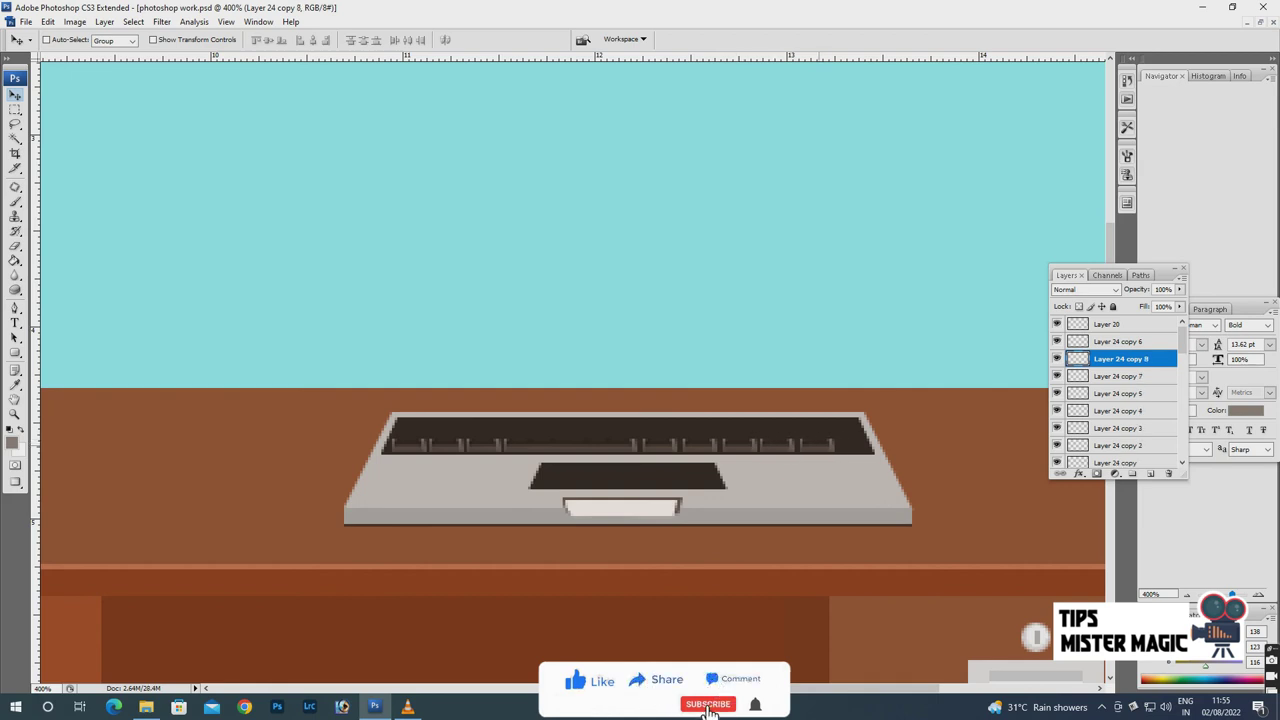
pyautogui.hotkey('ctrl', 'j')
pyautogui.press('Right')
pyautogui.press('Right')
pyautogui.press('Right')
pyautogui.press('Right')
pyautogui.press('Right')
pyautogui.press('Right')
pyautogui.press('Right')
pyautogui.press('Right')
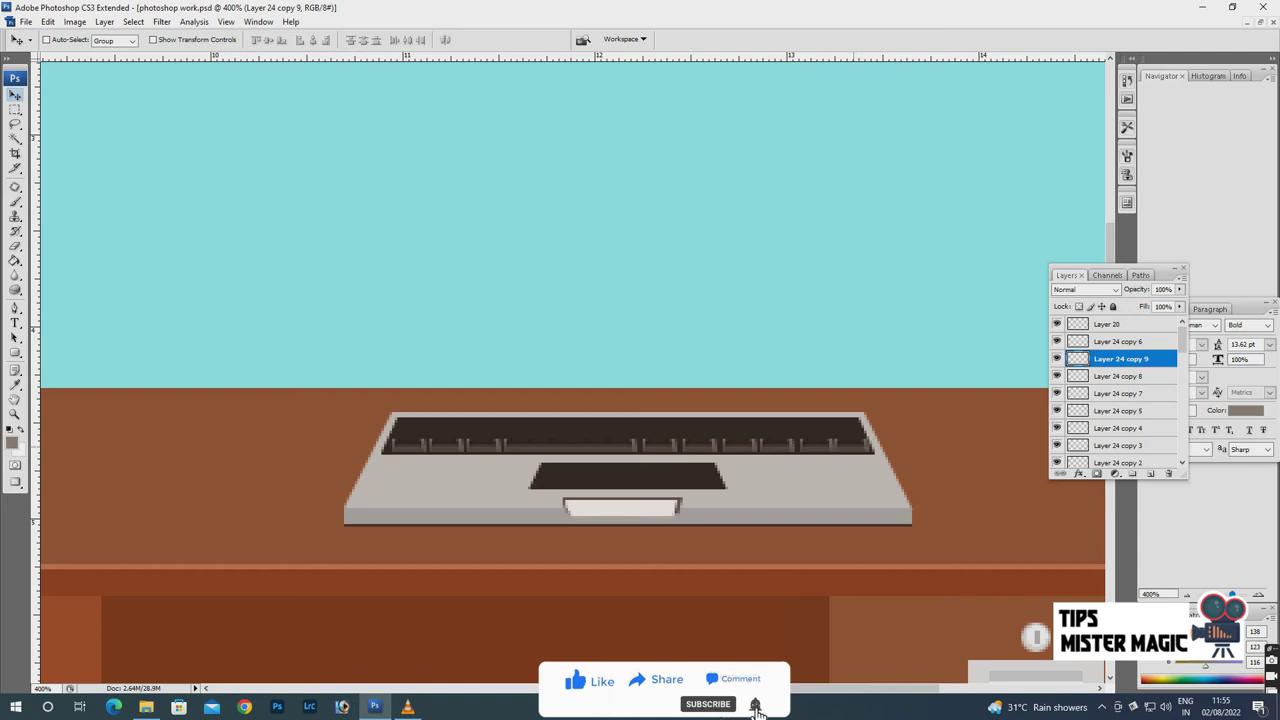
# Select the key layers from Layer 24 copy 2 down to Layer 24.
pyautogui.rightClick(815, 445)
pyautogui.click(845, 466)
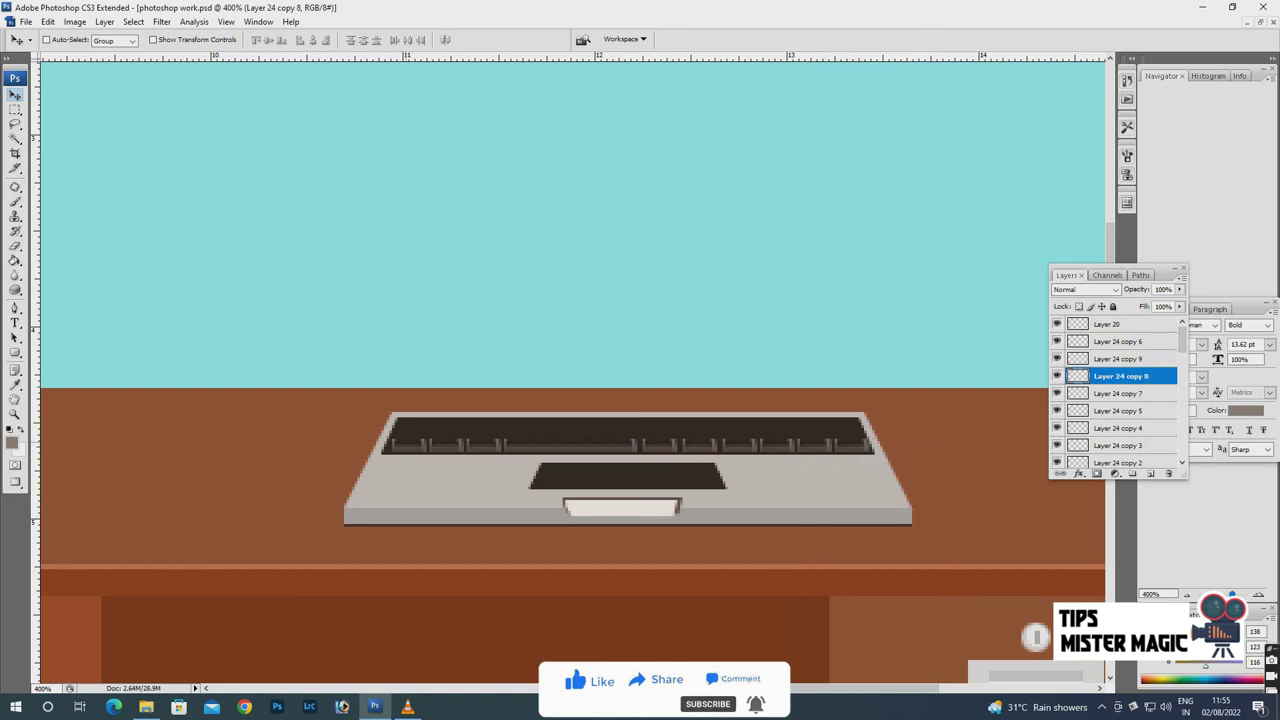
pyautogui.scroll(-2, 1115, 420)
pyautogui.click(1110, 458)
pyautogui.keyDown('shift'); pyautogui.click(1120, 424); pyautogui.keyUp('shift')
# Merge the three selected key layers into one layer.
pyautogui.rightClick(1145, 424)
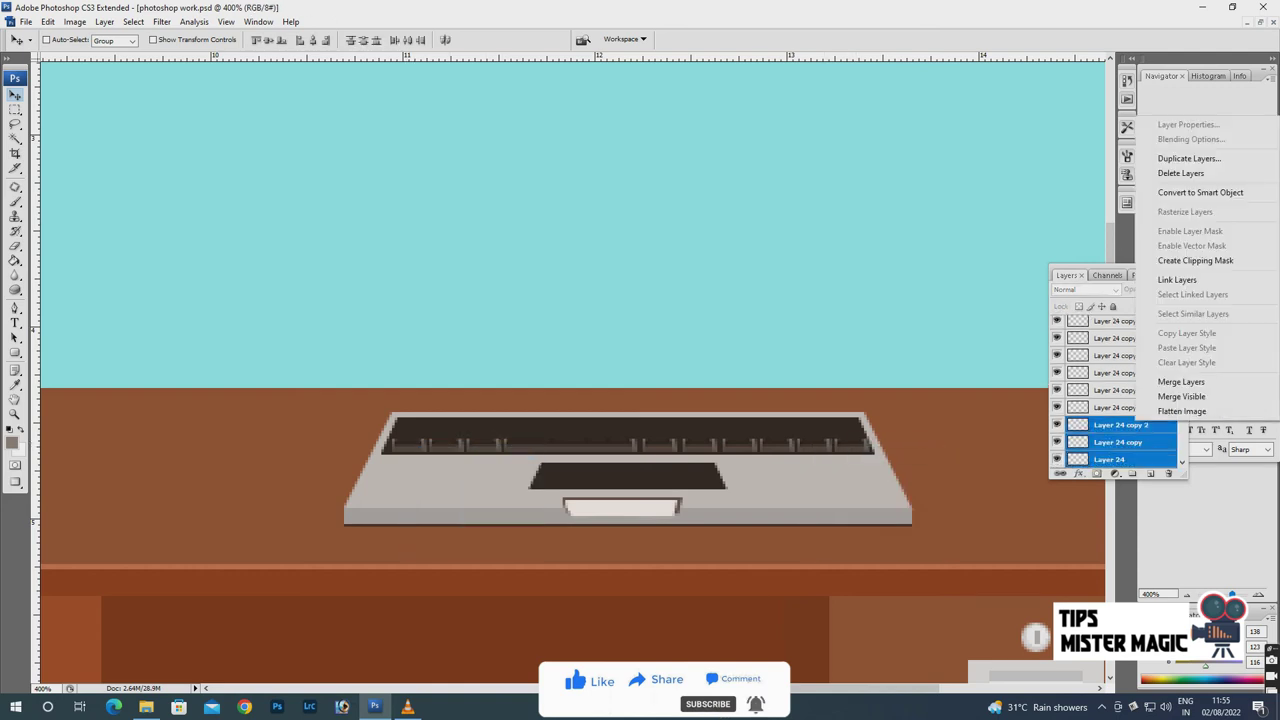
pyautogui.click(1181, 381)
pyautogui.rightClick(1130, 424)
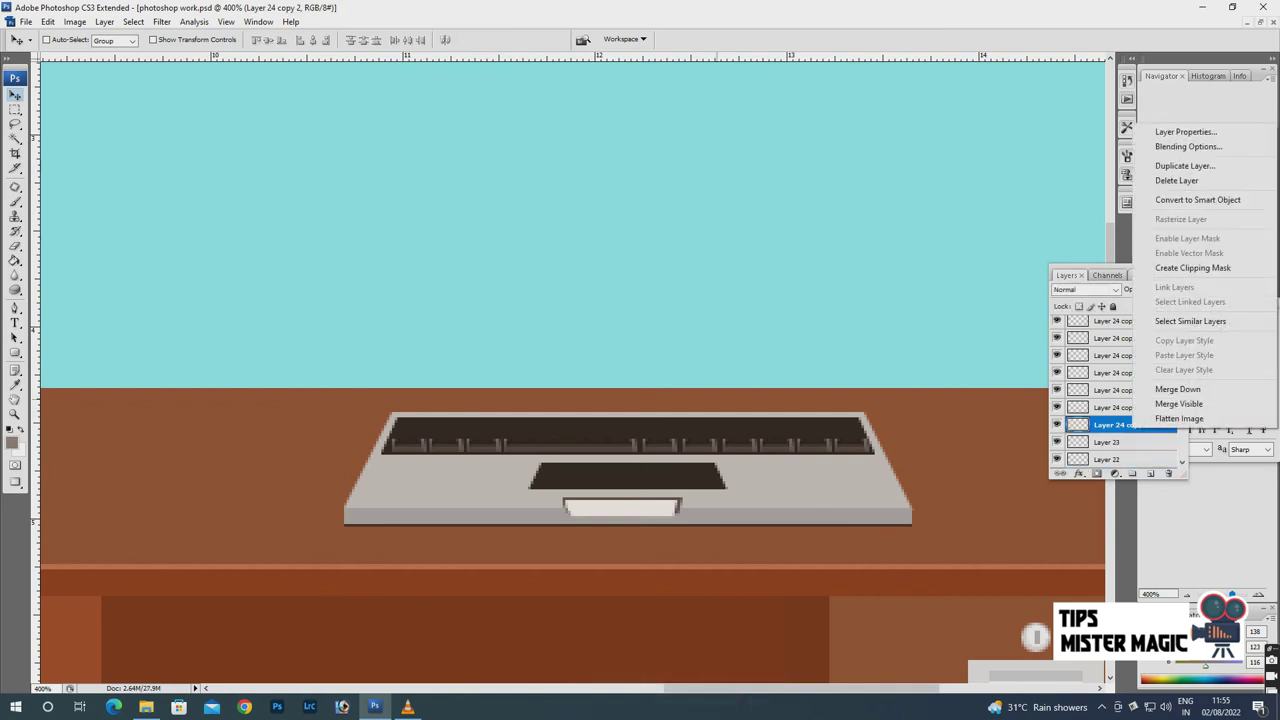
pyautogui.click(1190, 321)
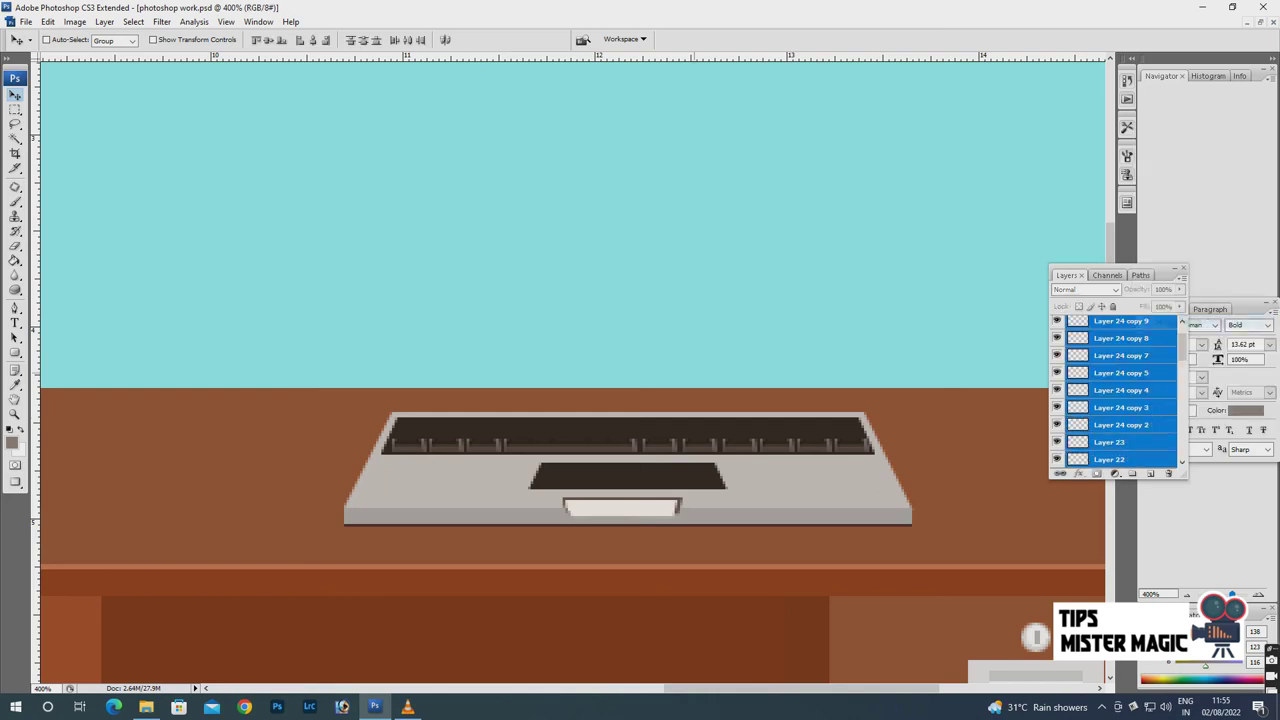
pyautogui.click(1120, 424)
# Pick the key-outline layer on the canvas and duplicate it with Duplicate Layer.
pyautogui.rightClick(490, 442)
pyautogui.click(520, 449)
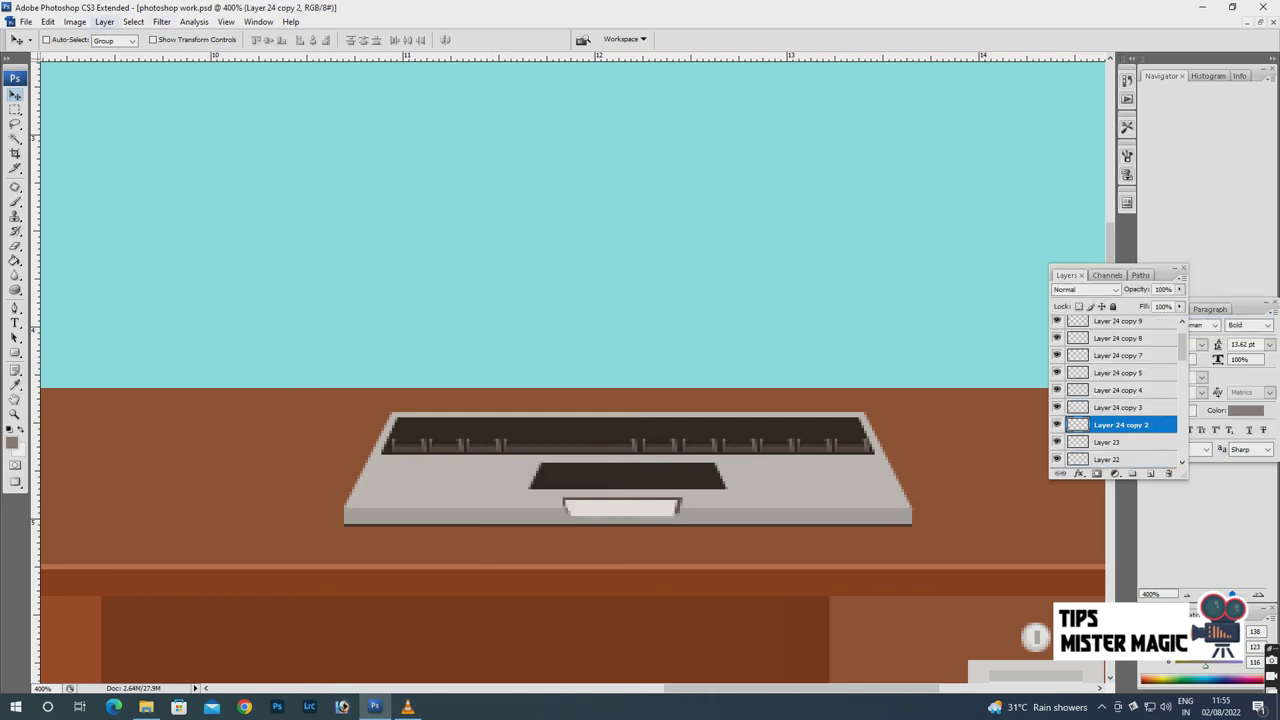
pyautogui.click(104, 21)
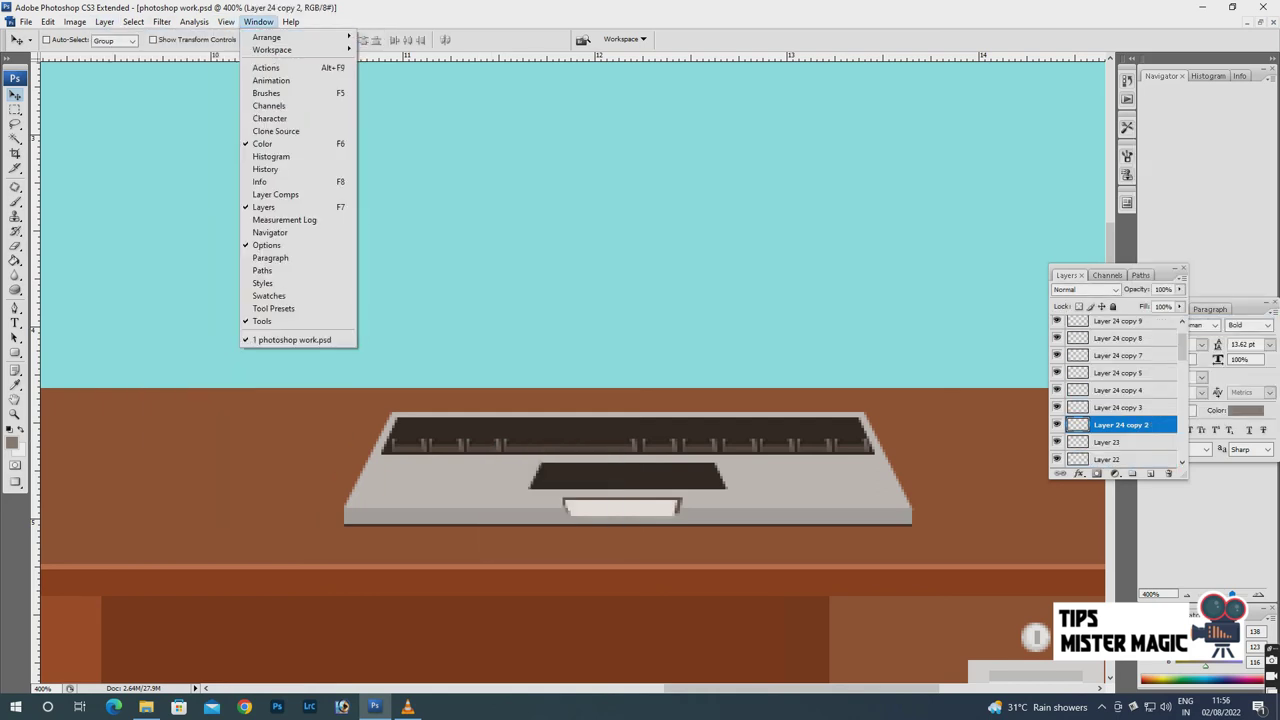
pyautogui.click(300, 93)
# Move the duplicated key outlines up and copy them again into an upper row.
pyautogui.press('Up')
pyautogui.press('Up')
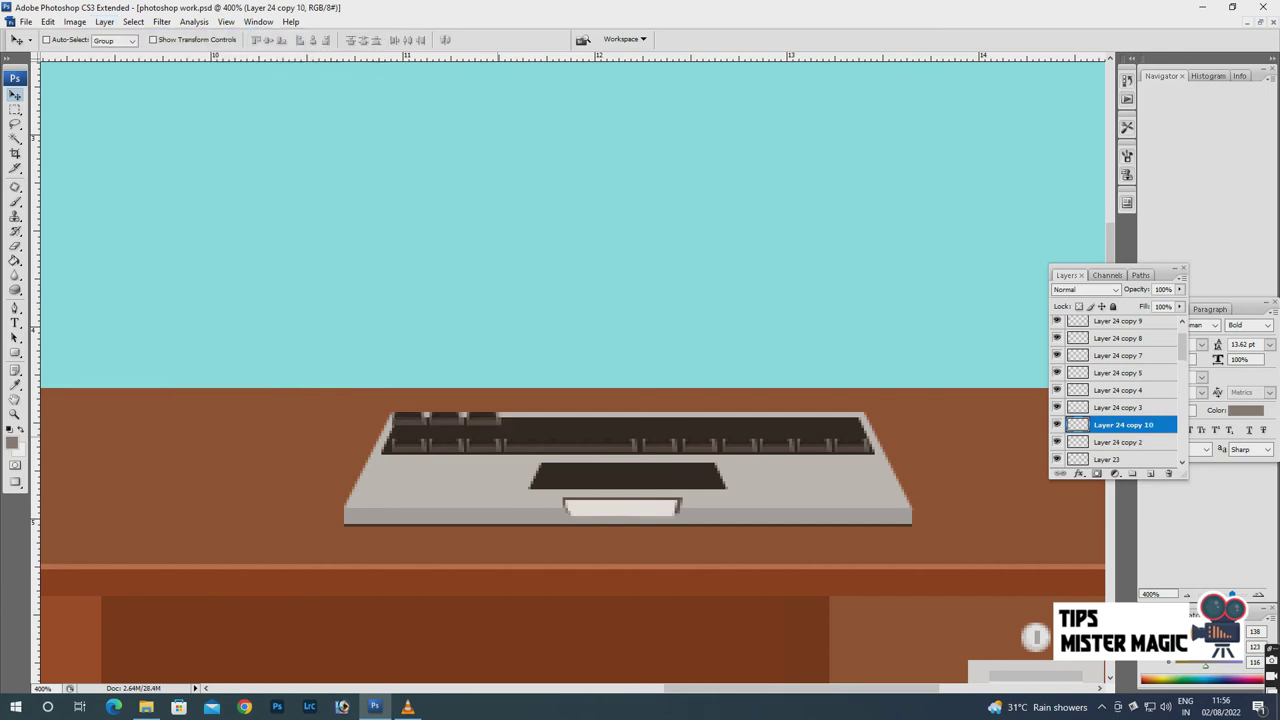
pyautogui.press('Up')
pyautogui.press('Up')
pyautogui.press('Up')
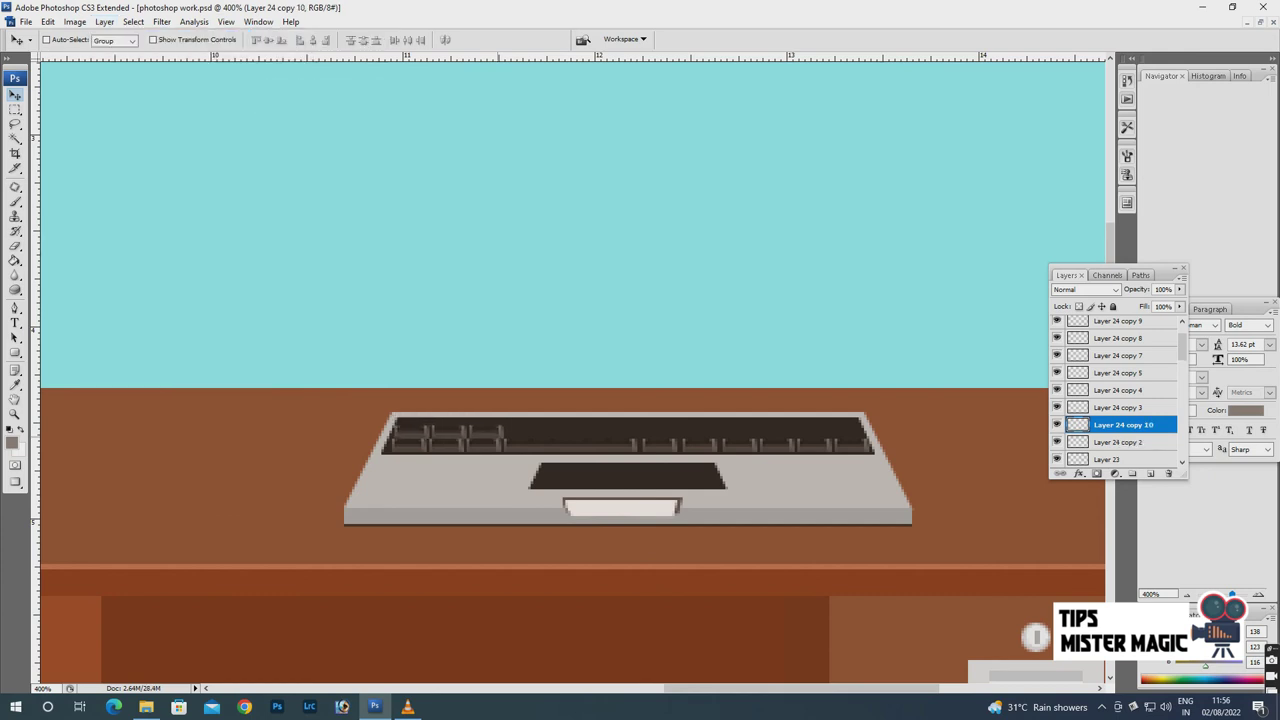
pyautogui.hotkey('ctrl', 'j')
pyautogui.press('Up')
pyautogui.press('Up')
pyautogui.press('Up')
pyautogui.press('Up')
pyautogui.press('Up')
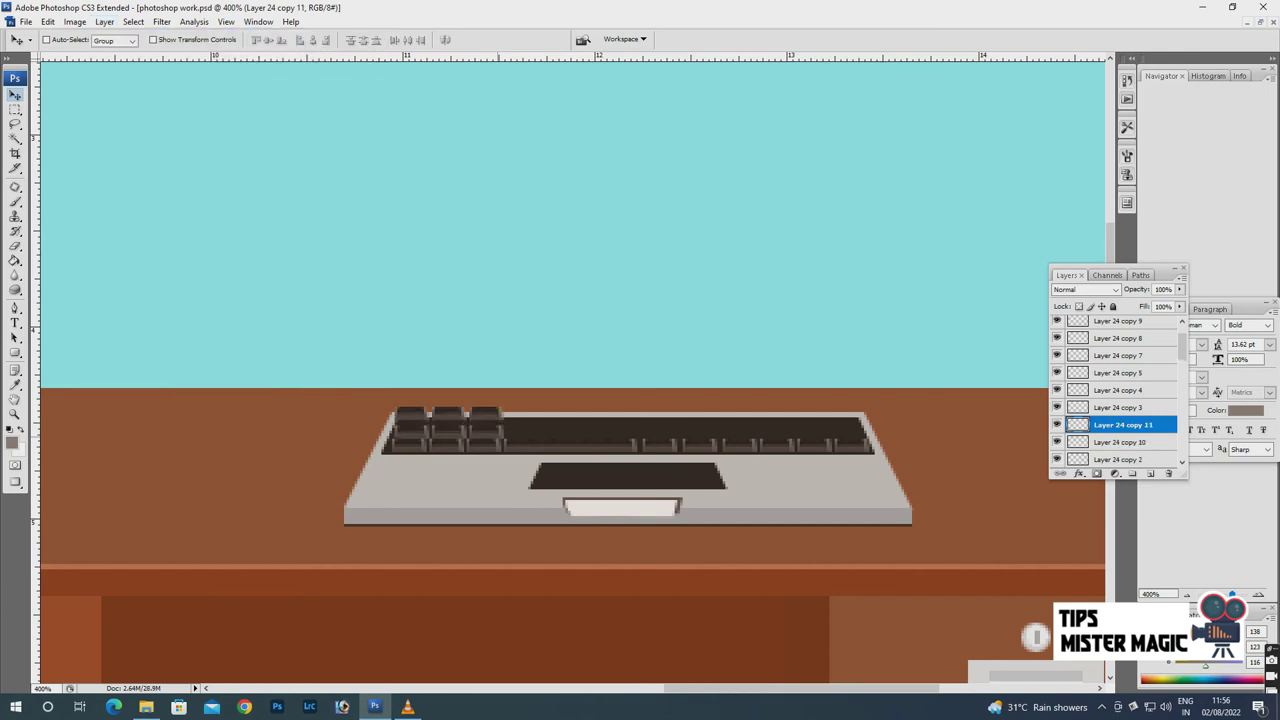
pyautogui.press('Up')
# Reorder the top-row key layers lower in the stack and nudge the row into place.
pyautogui.hotkey('ctrl', '[')
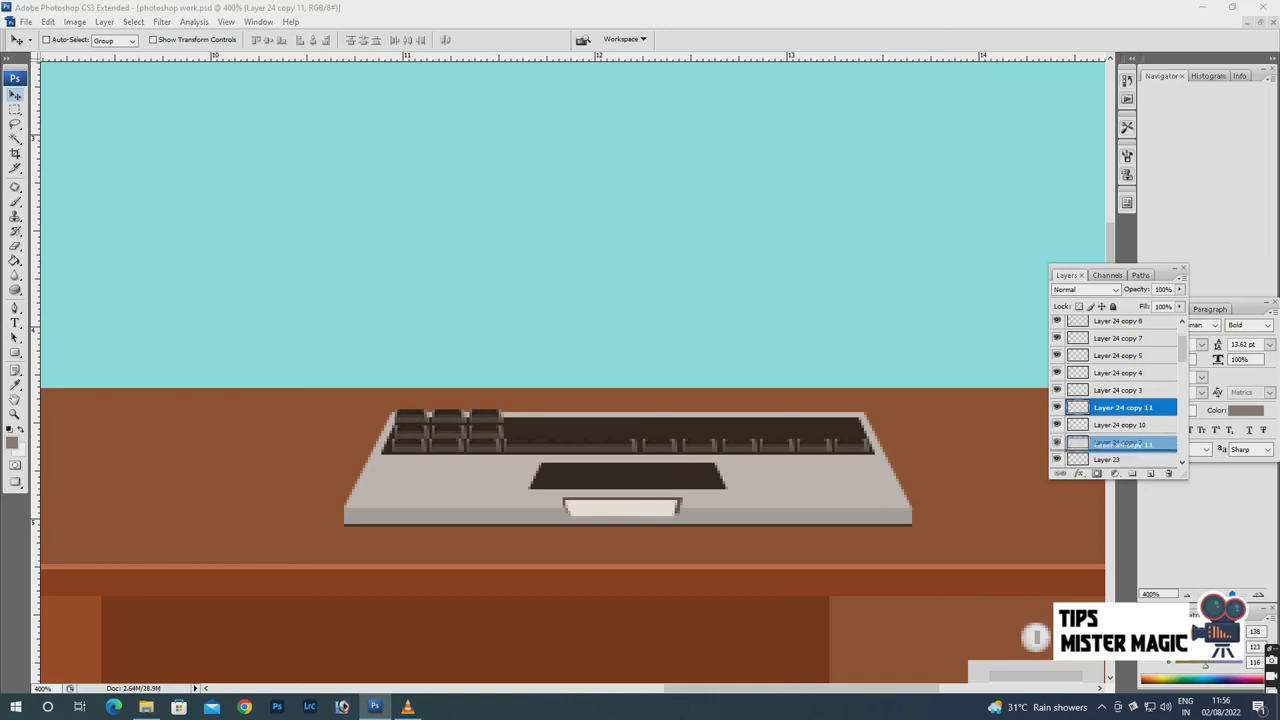
pyautogui.hotkey('ctrl', '[')
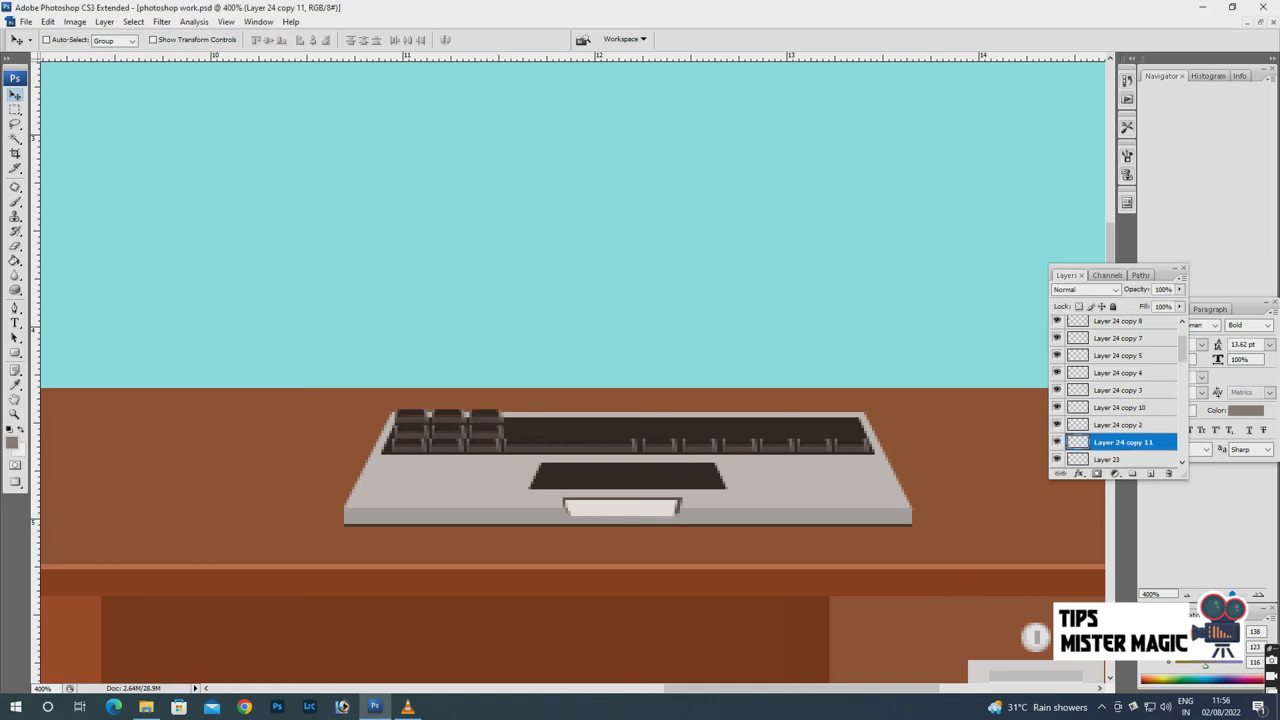
pyautogui.hotkey('alt', ']')
pyautogui.hotkey('alt', ']')
pyautogui.hotkey('ctrl', '[')
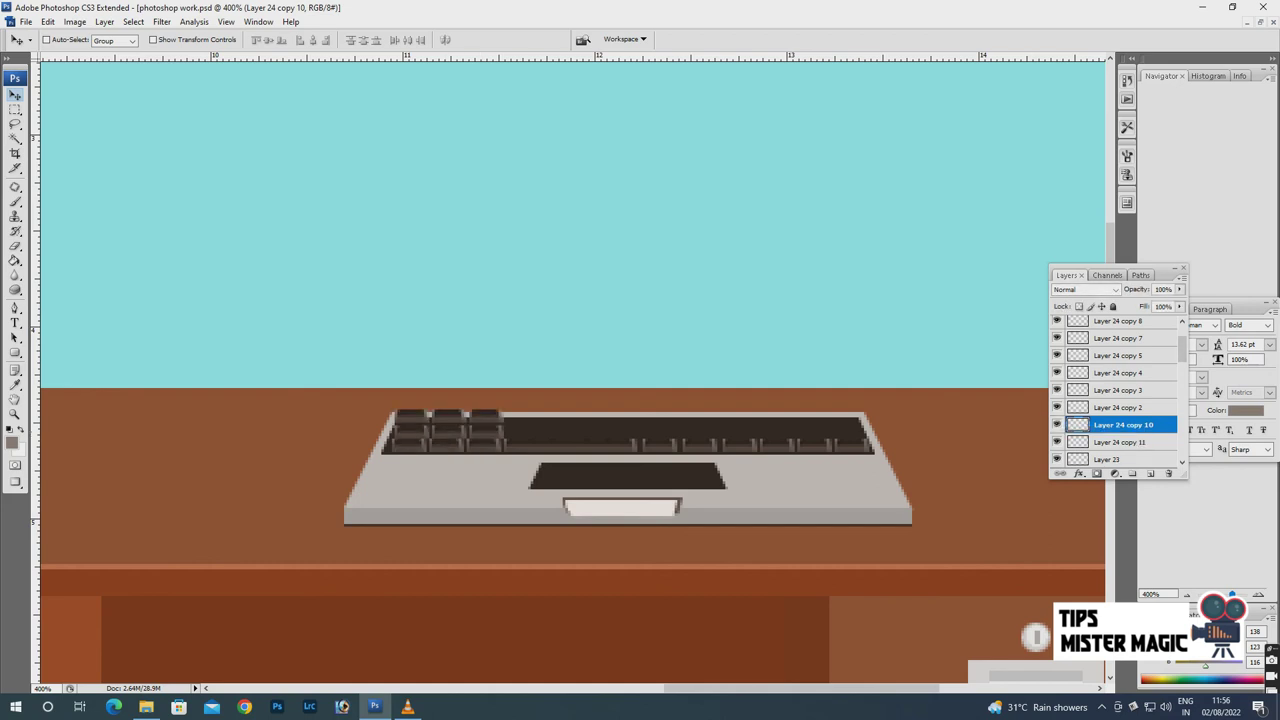
pyautogui.hotkey('alt', '[')
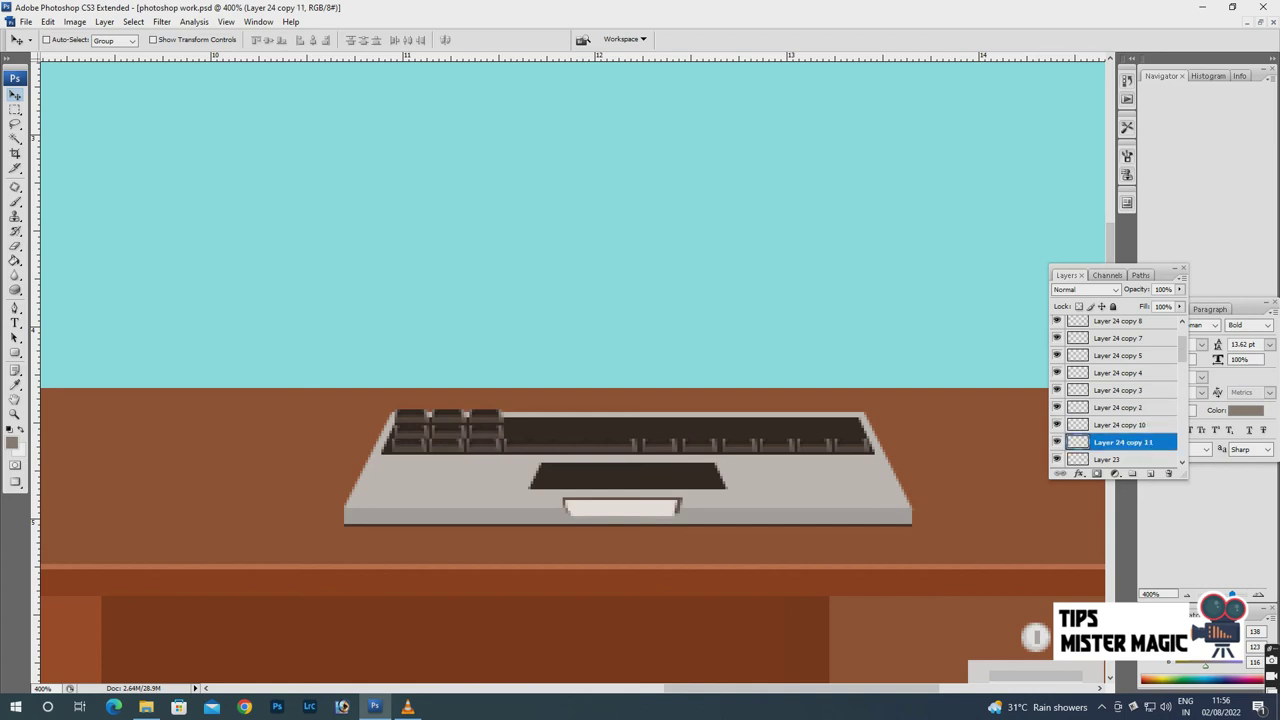
pyautogui.press('Down')
pyautogui.press('Right')
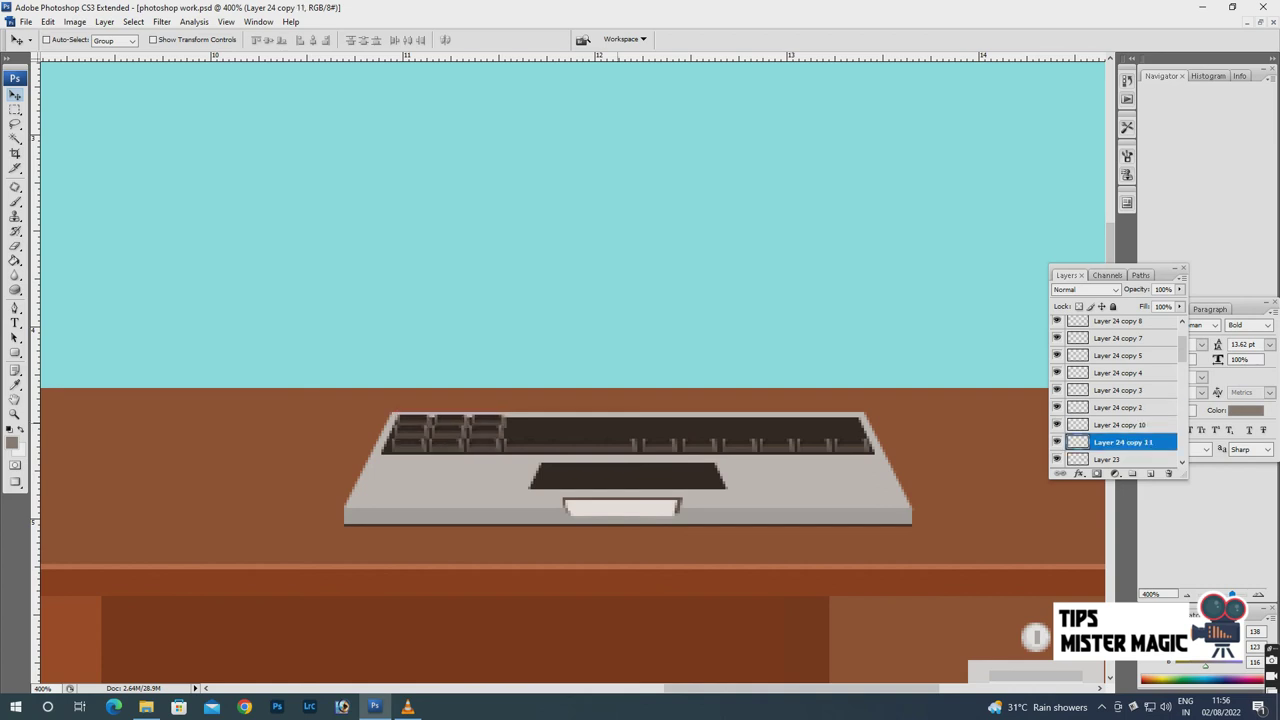
# Duplicate the Layer 24 copy 10 key block and move it right along the second row.
pyautogui.rightClick(491, 431)
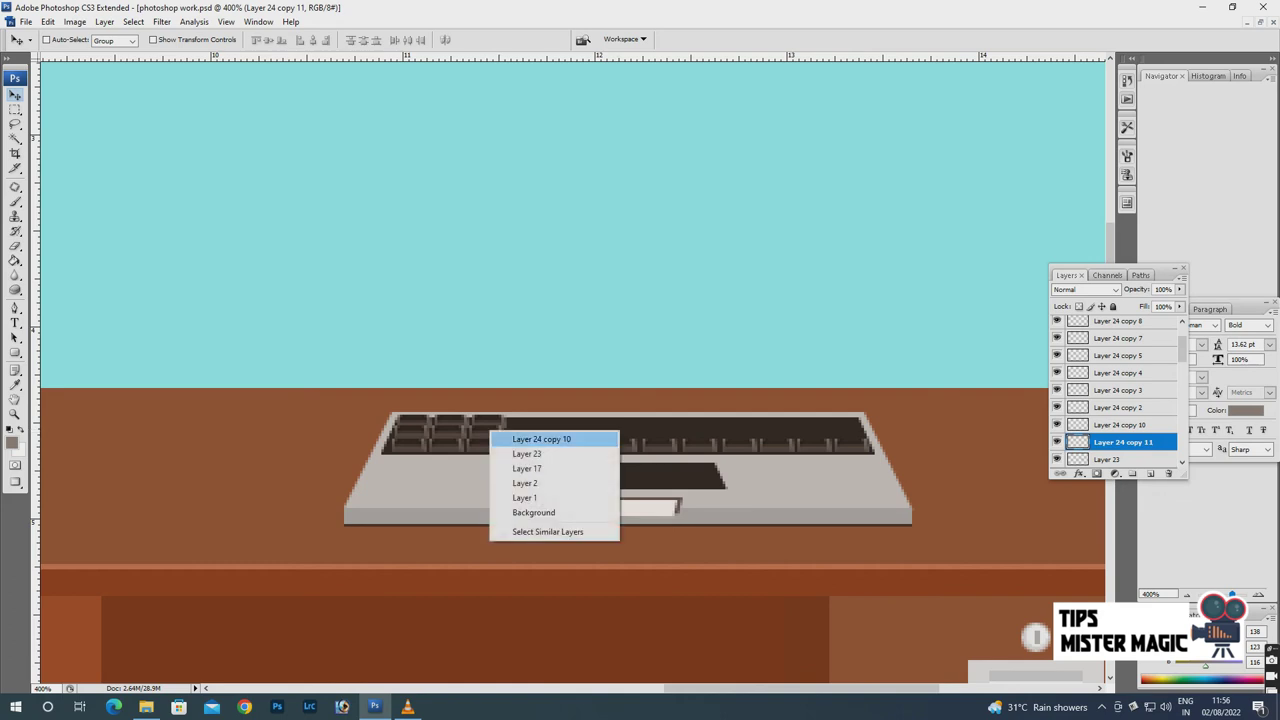
pyautogui.click(540, 439)
pyautogui.hotkey('shift', 'alt', 'Right')
pyautogui.press('Right')
pyautogui.press('Right')
pyautogui.press('Right')
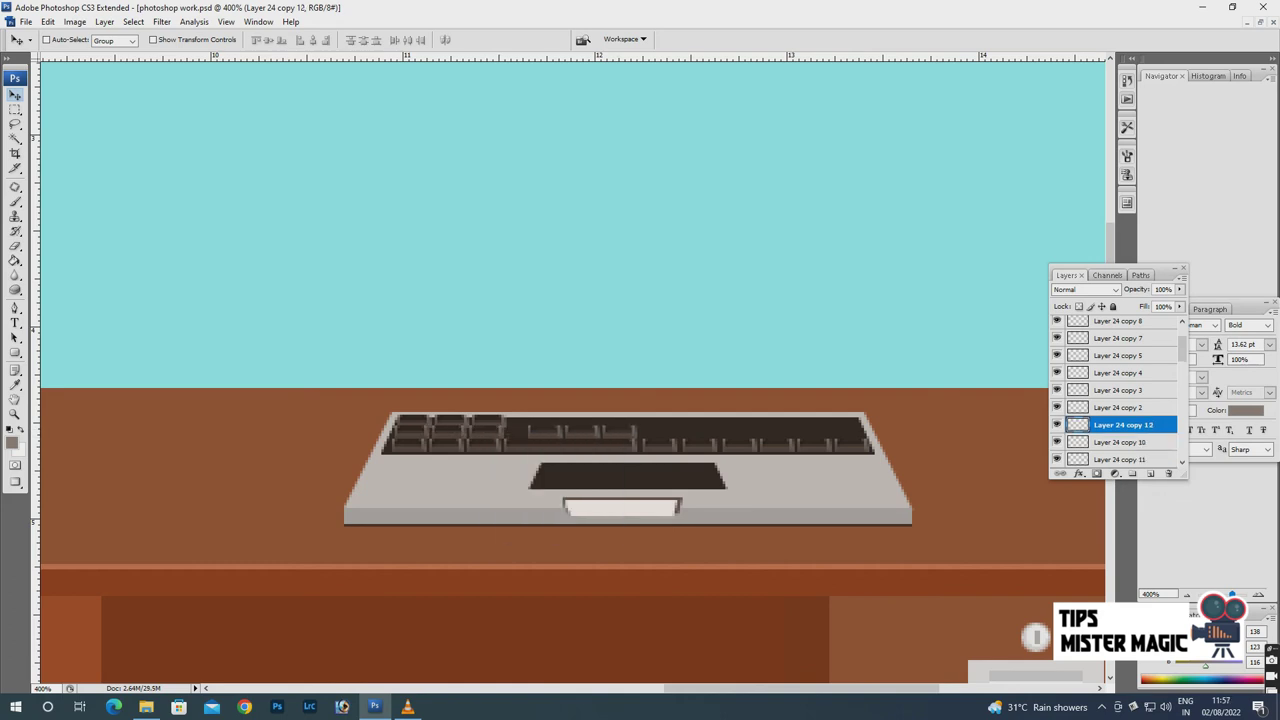
pyautogui.press('Right')
pyautogui.press('Right')
pyautogui.press('Right')
pyautogui.press('Right')
pyautogui.press('Right')
pyautogui.press('Right')
pyautogui.press('Right')
pyautogui.press('Right')
pyautogui.press('Right')
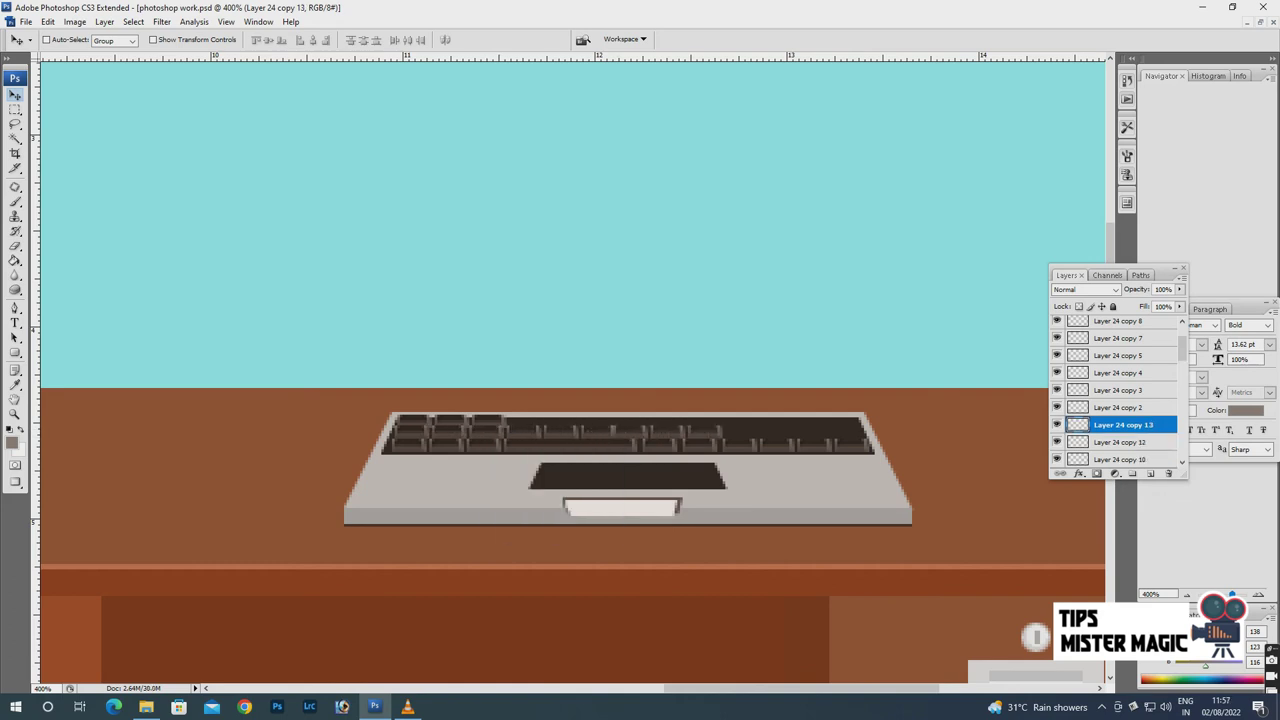
pyautogui.press('Right')
pyautogui.press('Right')
pyautogui.press('Right')
pyautogui.press('Right')
pyautogui.press('Right')
pyautogui.press('Right')
pyautogui.press('Right')
pyautogui.press('Right')
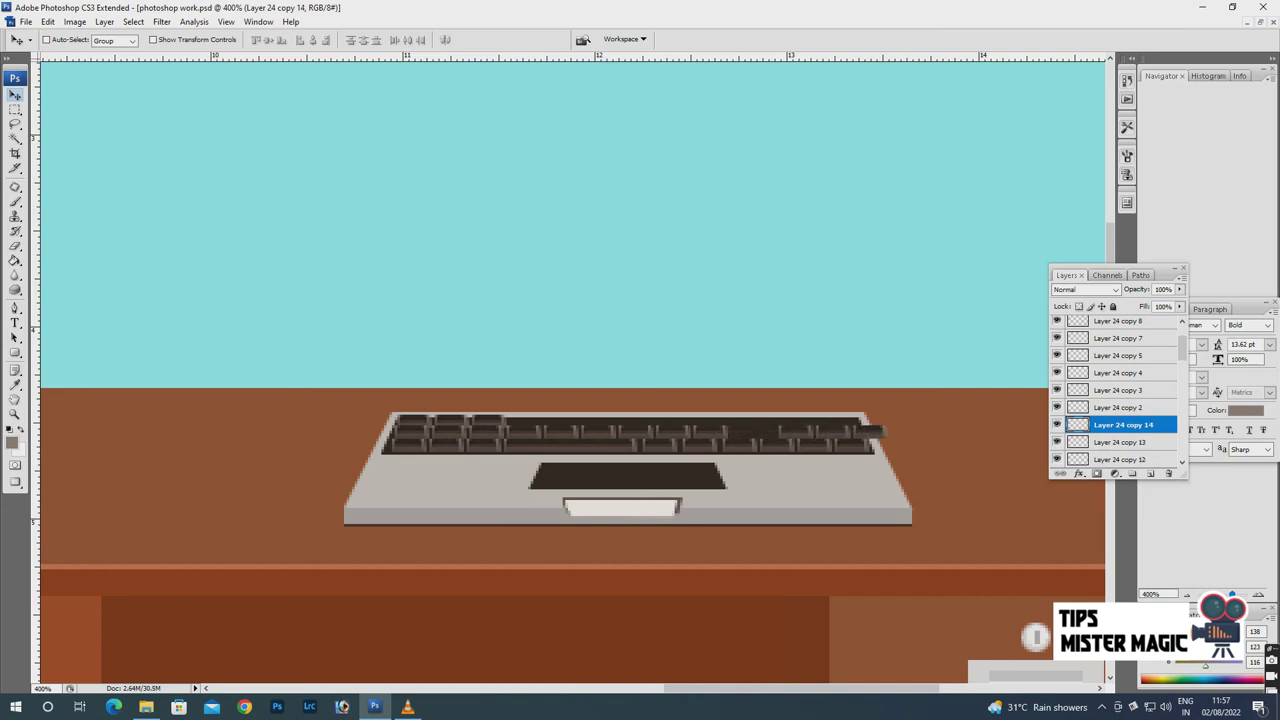
pyautogui.press('Right')
pyautogui.press('Right')
pyautogui.press('Right')
# Add one more key block and position it at the end of the top row.
pyautogui.press('Right')
pyautogui.press('Right')
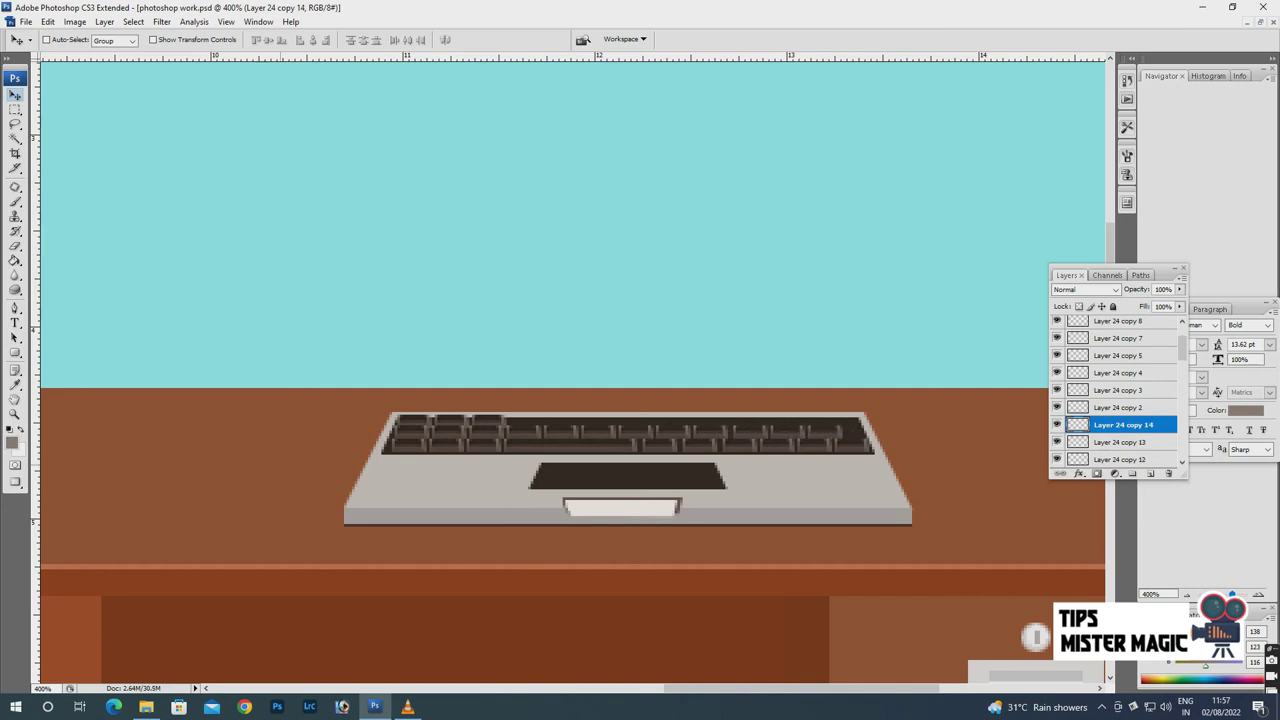
pyautogui.hotkey('ctrl', 'j')
pyautogui.press('Right')
pyautogui.press('Right')
pyautogui.press('Right')
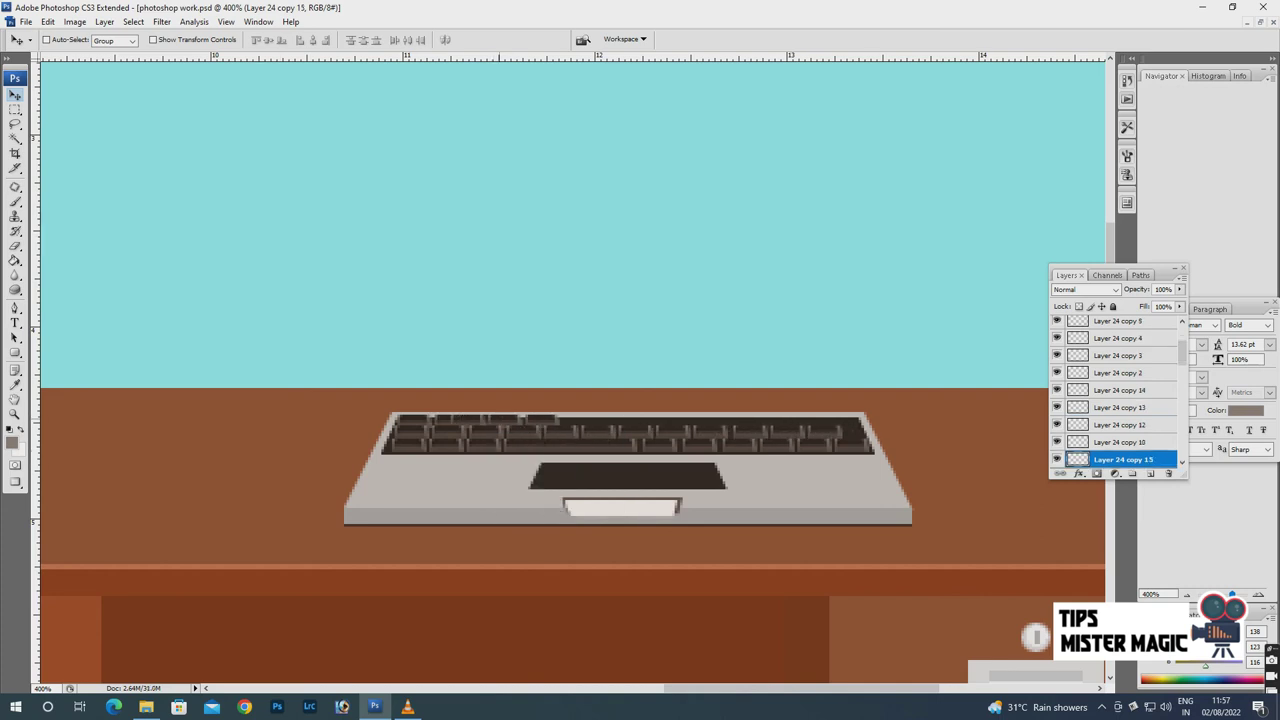
pyautogui.press('Right')
pyautogui.press('Right')
pyautogui.press('Right')
pyautogui.press('Right')
pyautogui.press('Right')
pyautogui.press('Right')
pyautogui.press('Right')
pyautogui.press('Right')
pyautogui.press('Right')
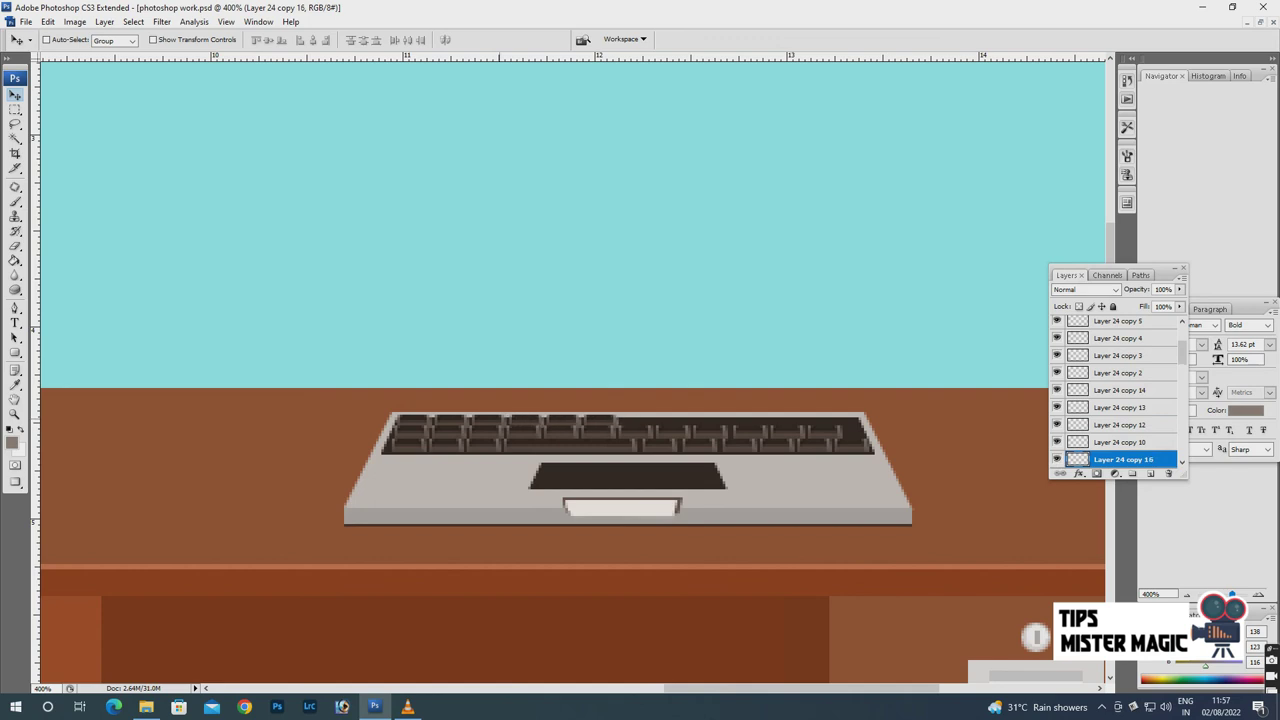
pyautogui.press('Right')
pyautogui.press('Right')
pyautogui.press('Right')
pyautogui.press('Right')
pyautogui.press('Right')
pyautogui.press('Right')
pyautogui.press('Right')
pyautogui.press('Right')
pyautogui.press('Right')
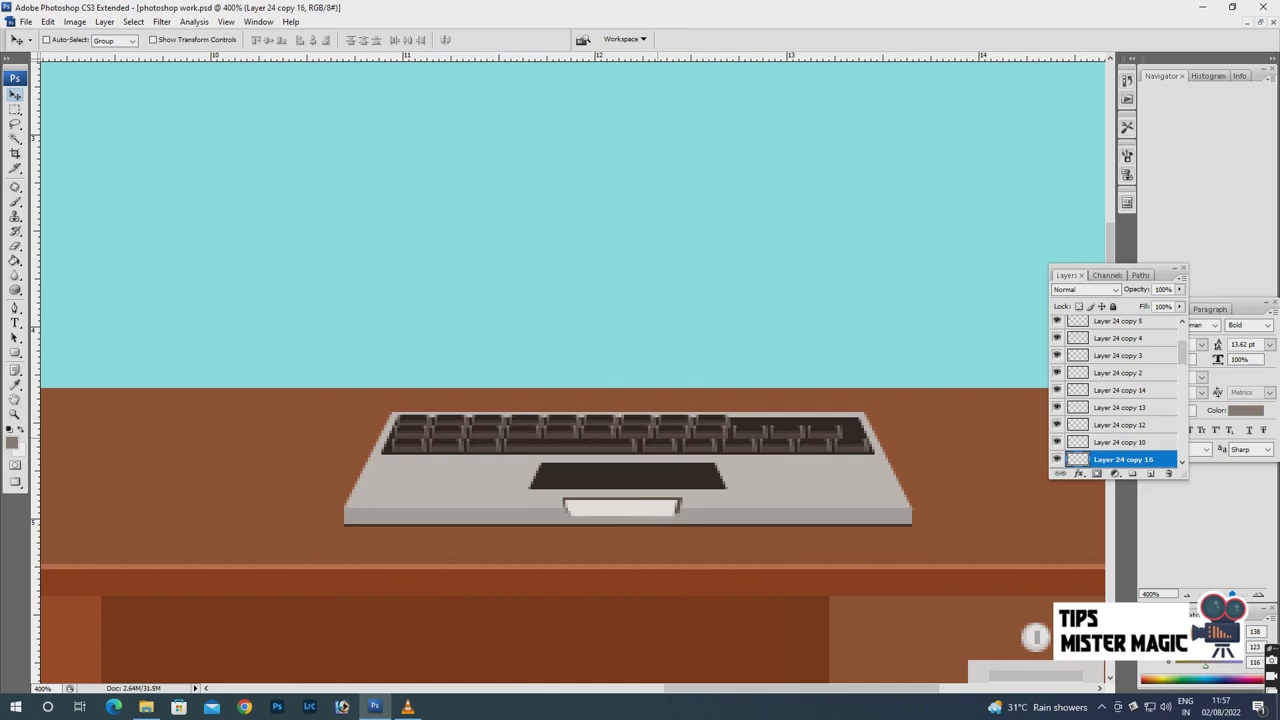
pyautogui.press('Right')
pyautogui.press('Right')
pyautogui.press('Right')
pyautogui.press('Right')
pyautogui.press('Right')
pyautogui.press('Right')
pyautogui.press('Left')
pyautogui.press('Left')
pyautogui.press('Left')
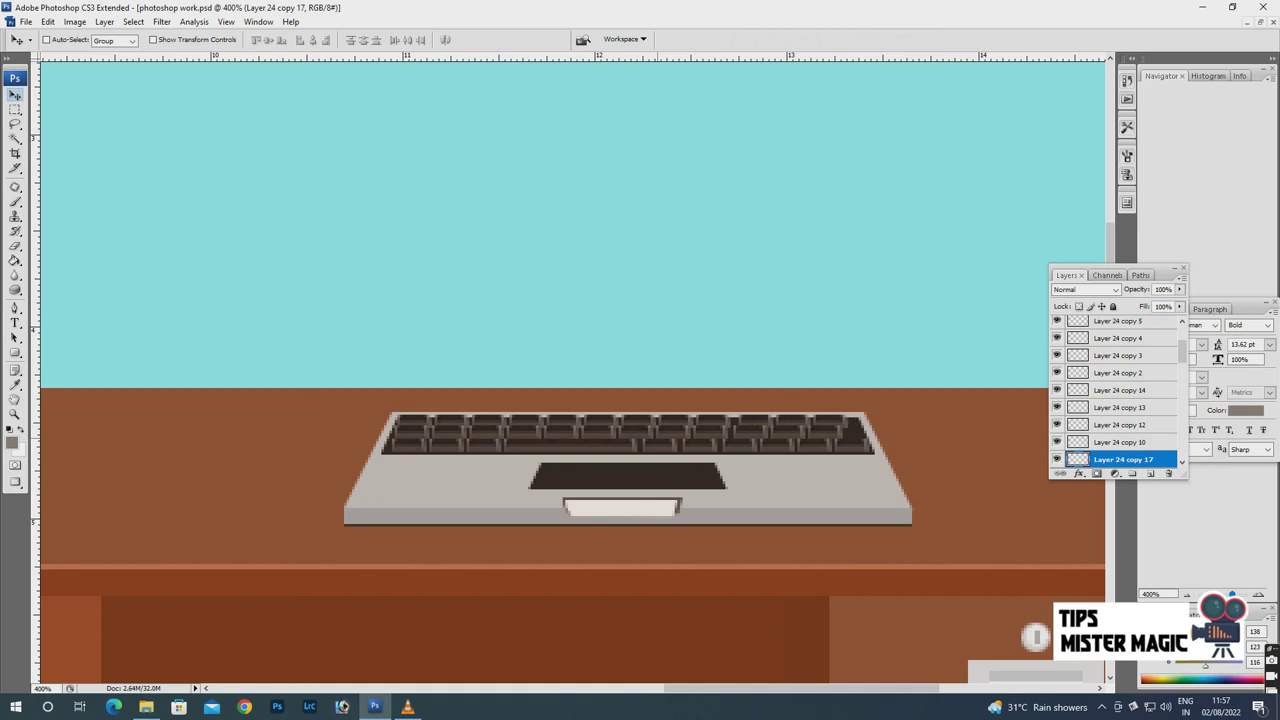
pyautogui.press('Left')
pyautogui.press('Left')
pyautogui.press('Left')
# Zoom in on the keyboard and lift the Layer 24 copy 14 keys aside to isolate them.
pyautogui.hotkey('ctrl', 'alt', '0')
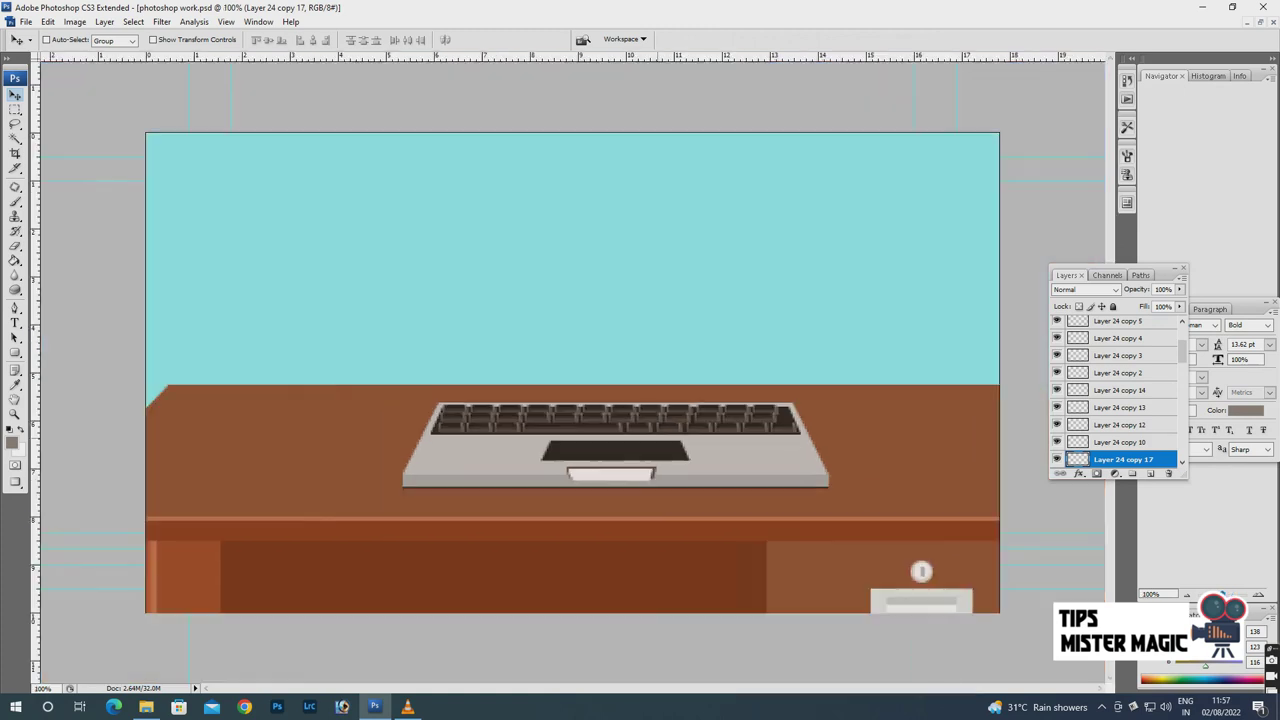
pyautogui.hotkey('ctrl', '+')
pyautogui.hotkey('ctrl', '+')
pyautogui.press('f')
pyautogui.hotkey('ctrl', '+')
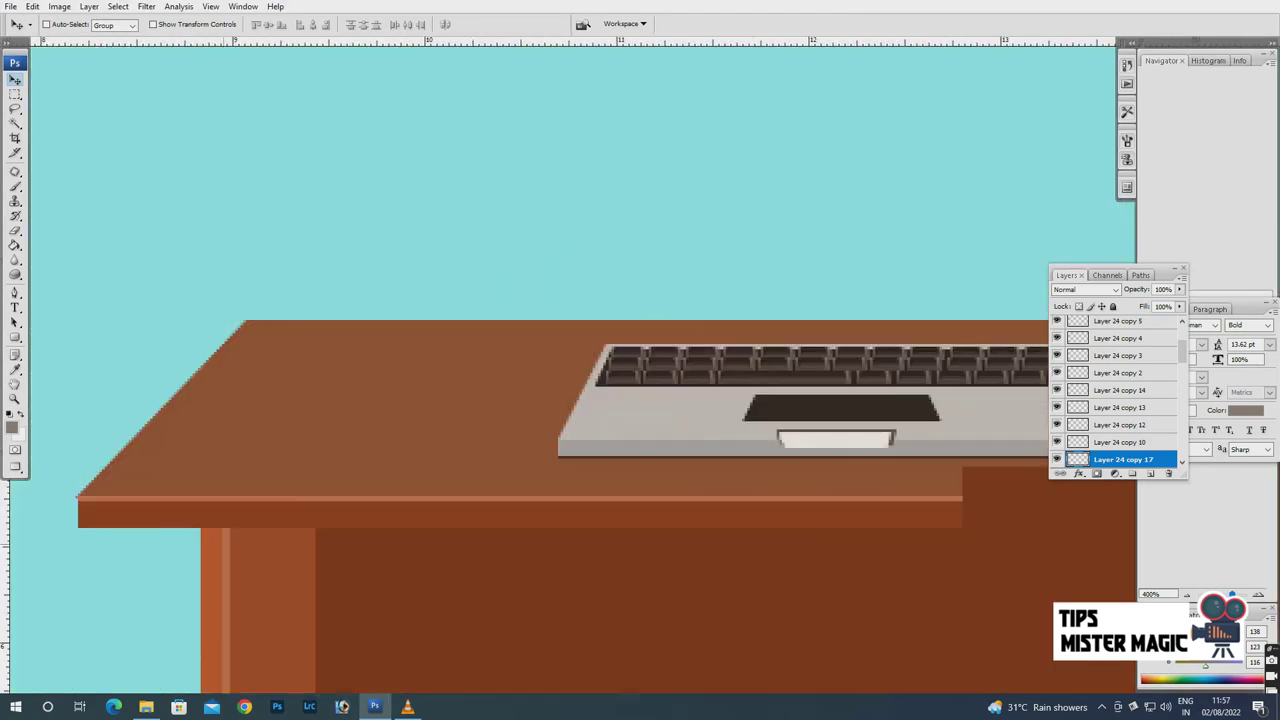
pyautogui.hotkey('ctrl', '+')
pyautogui.rightClick(786, 458)
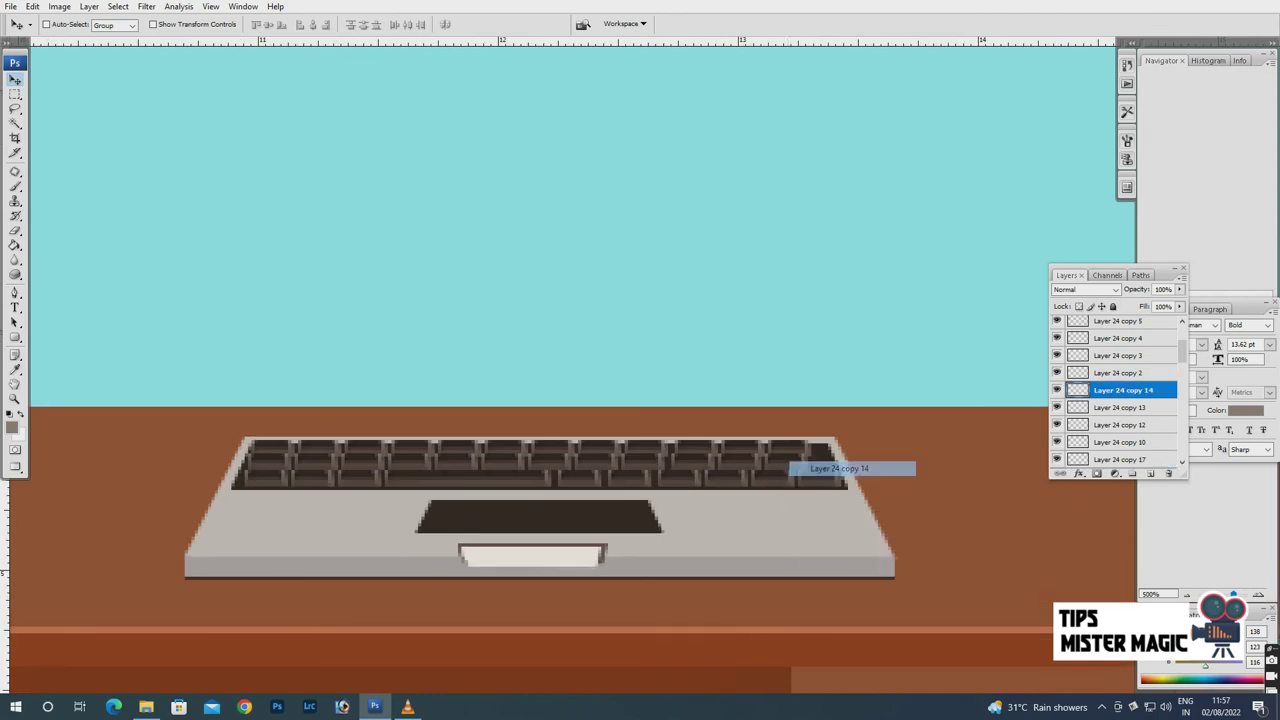
pyautogui.click(830, 466)
pyautogui.moveTo(830, 466)
pyautogui.mouseDown()
pyautogui.moveTo(709, 293)
pyautogui.moveTo(676, 315)
pyautogui.mouseUp()
# Copy a single key from a rectangular selection.
pyautogui.press('m')
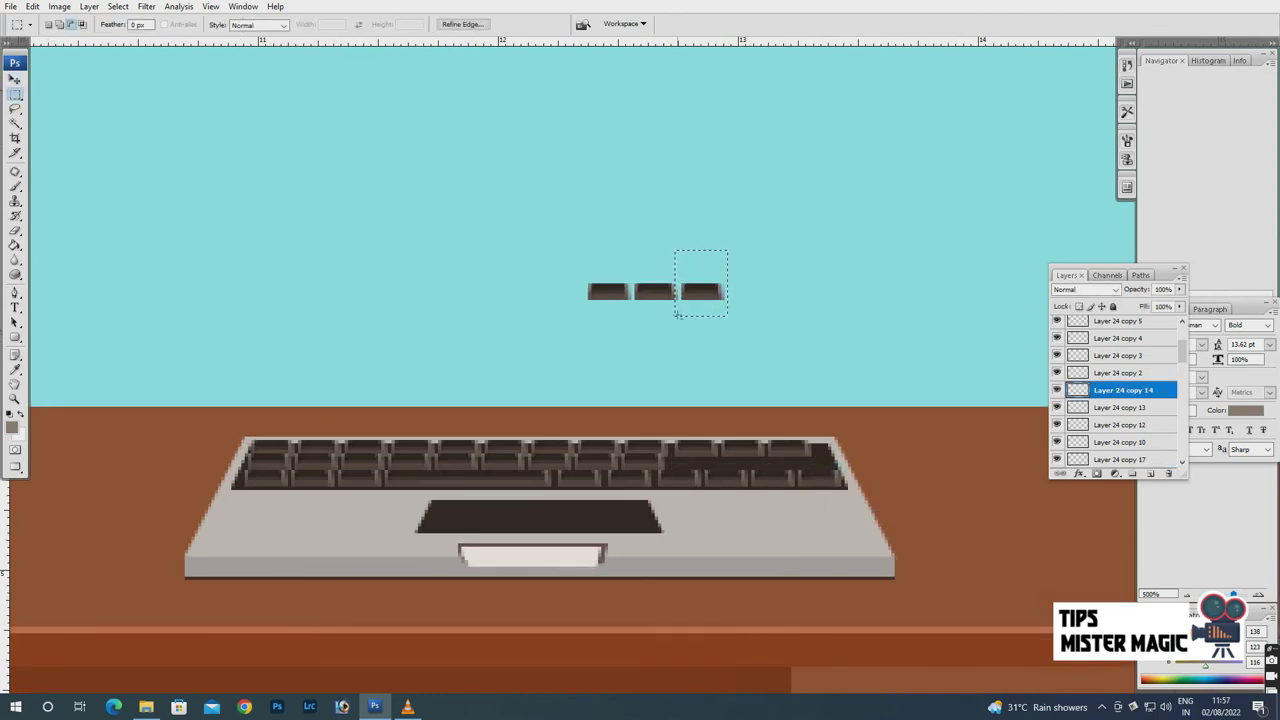
pyautogui.click(59, 6)
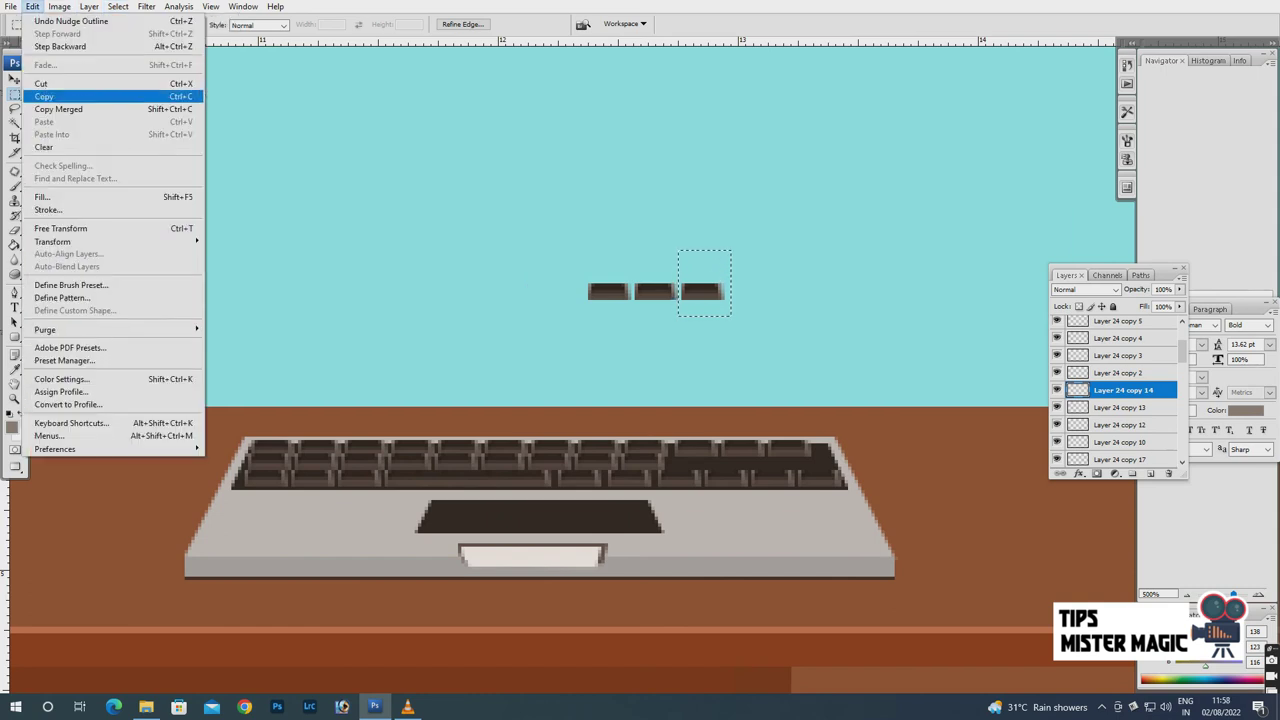
pyautogui.click(60, 96)
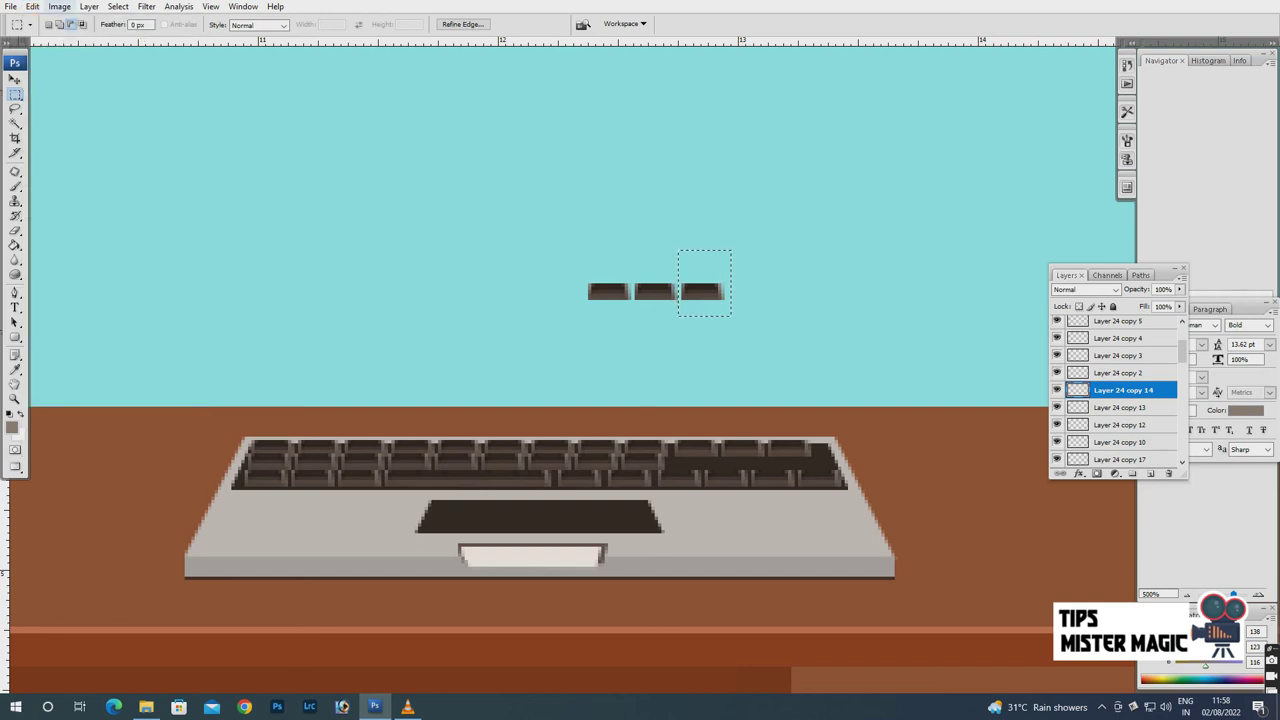
# Scale the pasted key narrower to fill the top row's right end.
pyautogui.press('v')
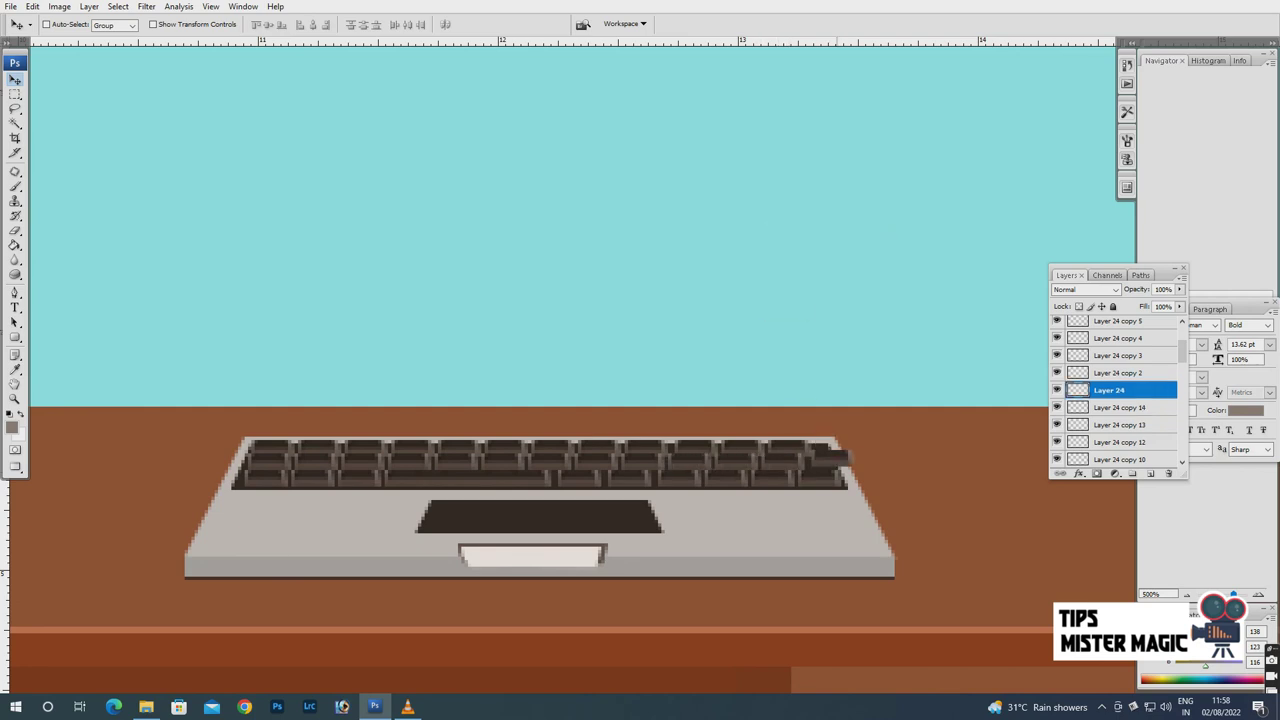
pyautogui.hotkey('ctrl', 't')
pyautogui.moveTo(844, 460); pyautogui.dragTo(834, 461)
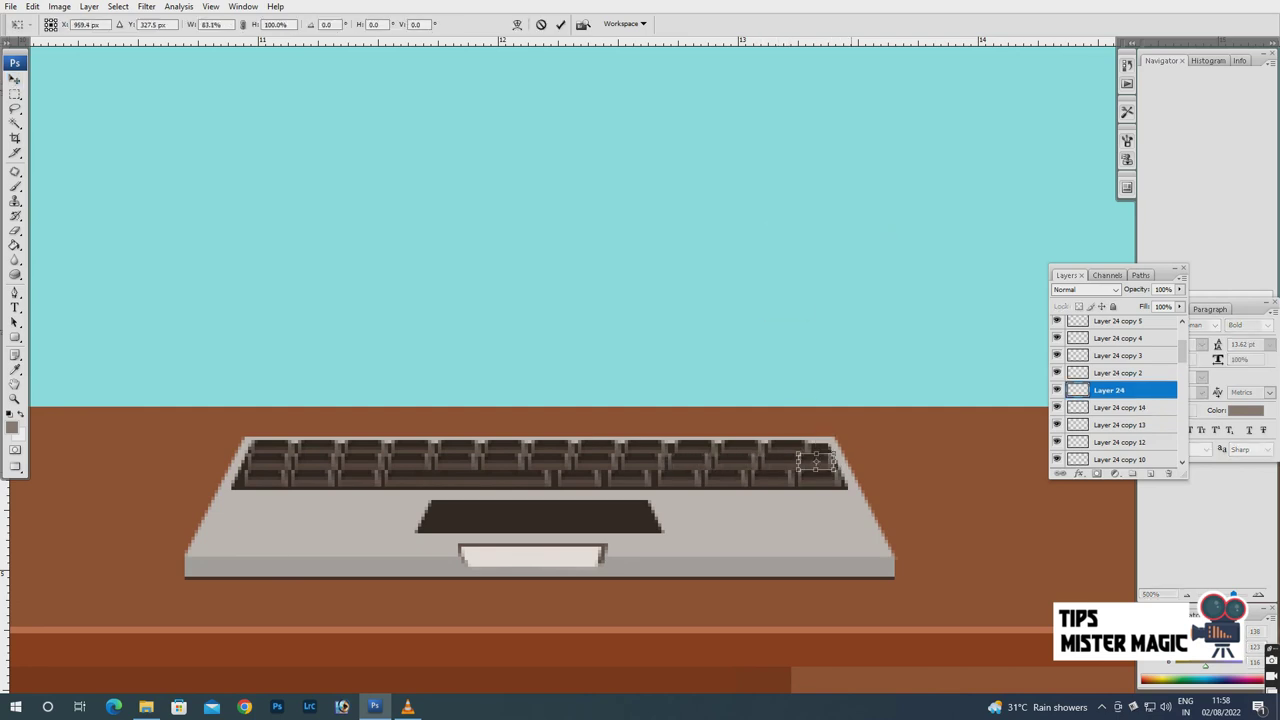
pyautogui.press('Return')
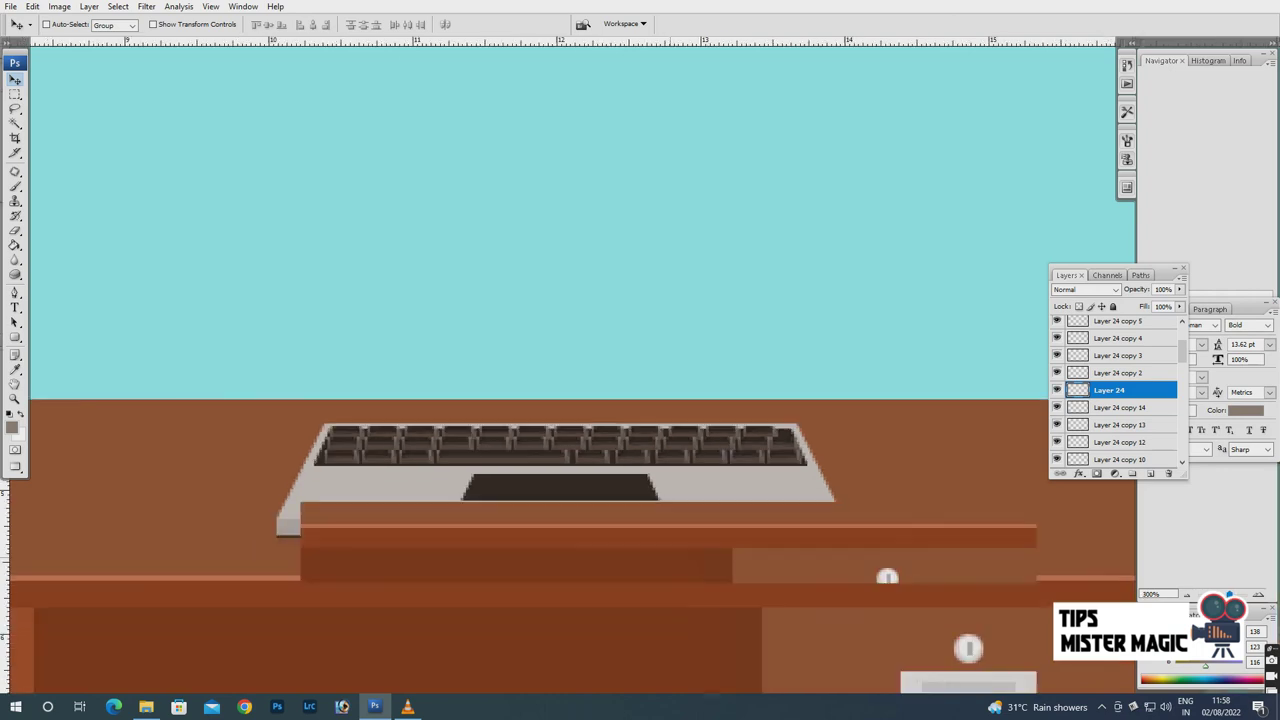
pyautogui.hotkey('ctrl', '-')
pyautogui.hotkey('ctrl', '-')
pyautogui.hotkey('ctrl', '-')
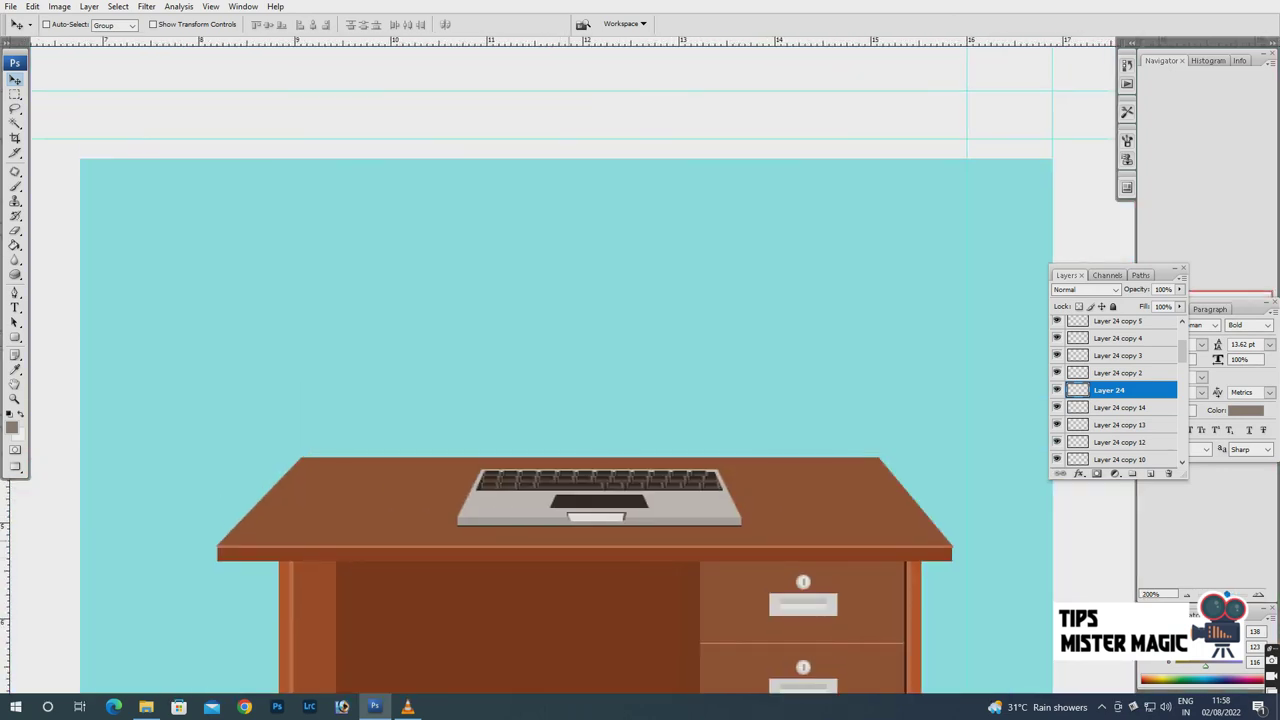
# Marquee a large rectangle above the keyboard for the laptop lid.
pyautogui.press('m')
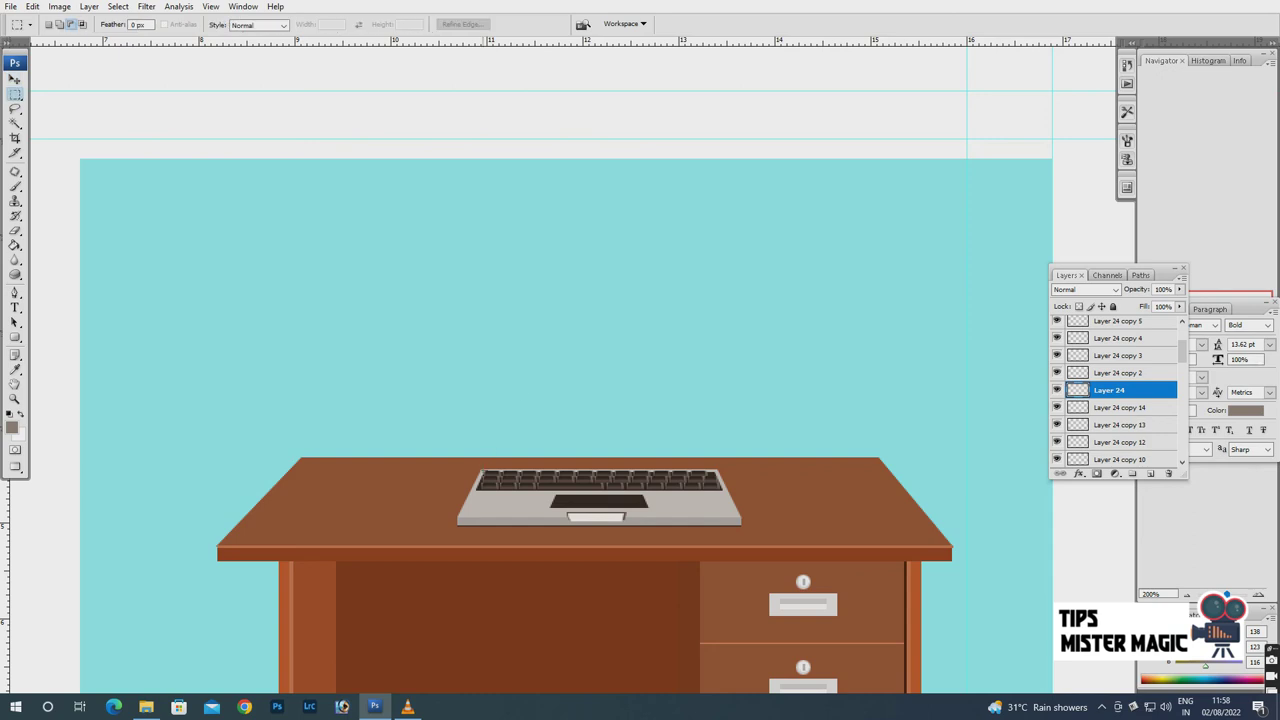
pyautogui.hotkey('ctrl', '+')
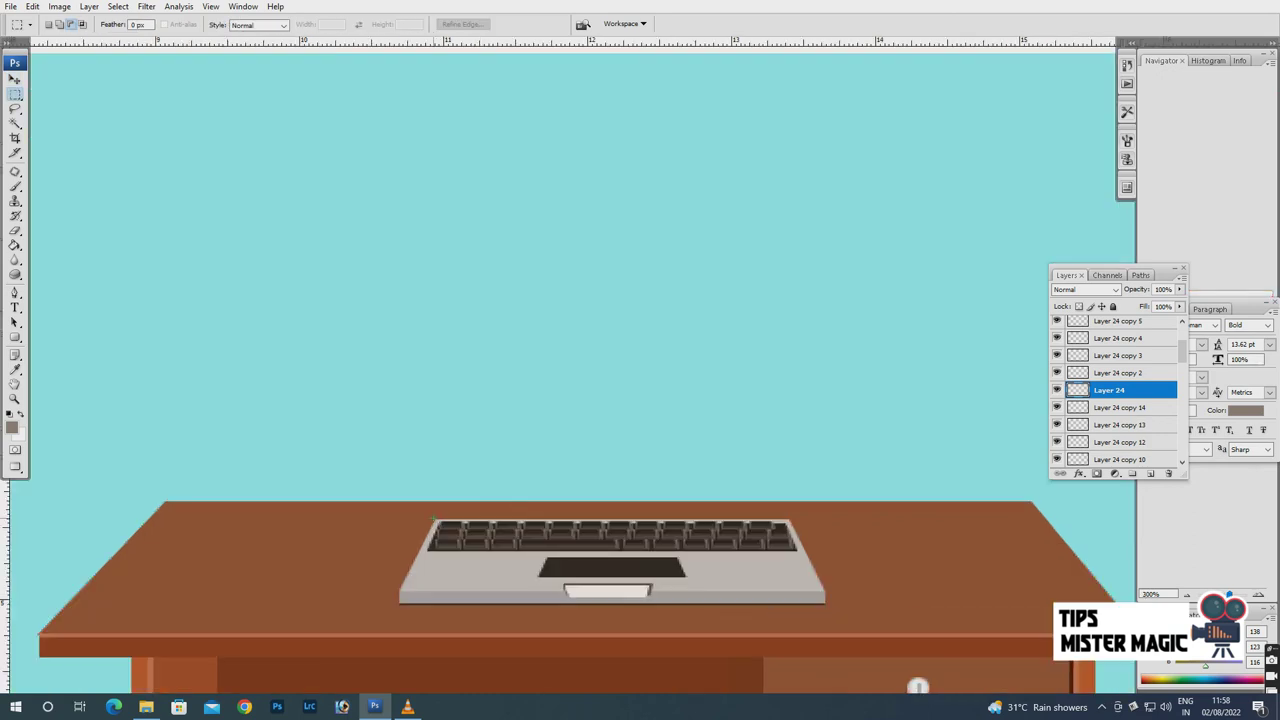
pyautogui.moveTo(434, 520); pyautogui.dragTo(789, 338)
pyautogui.moveTo(789, 338); pyautogui.dragTo(789, 315)
pyautogui.hotkey('ctrl', '+')
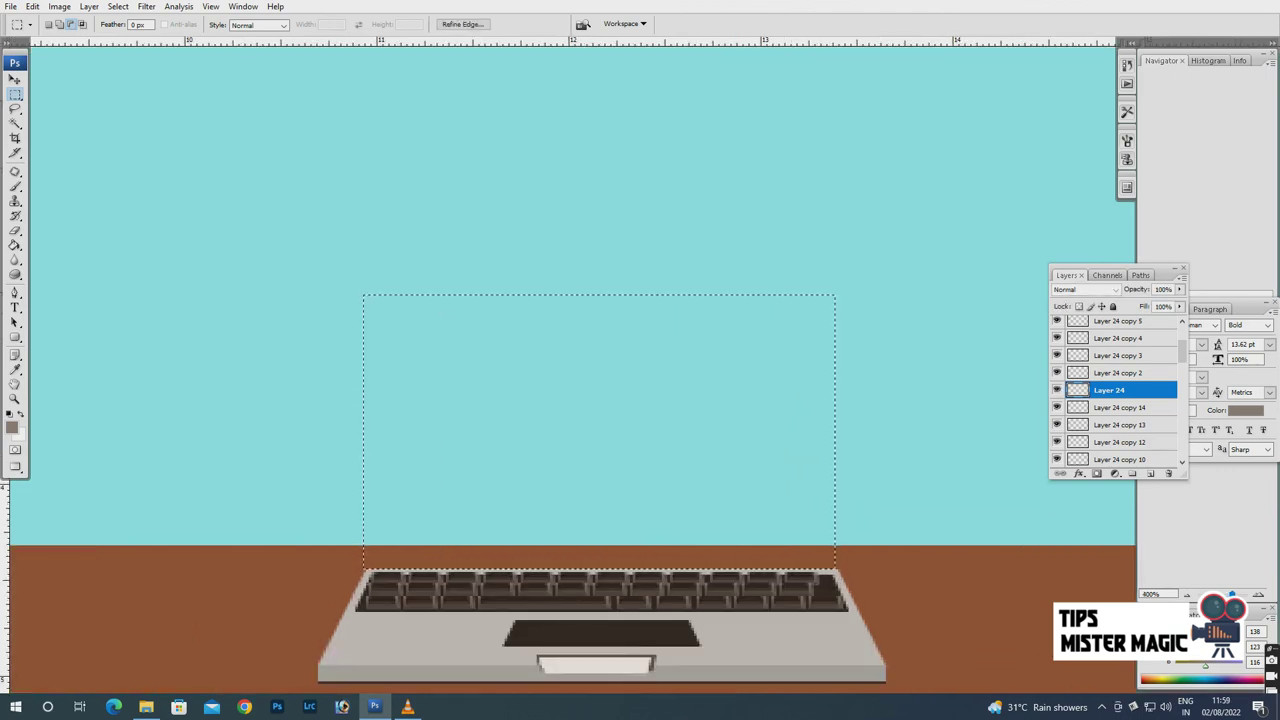
# Fill the lid selection dark brown on new Layer 25 and deselect.
pyautogui.hotkey('ctrl', 'alt', 'shift', 'n')
pyautogui.click(12, 427)
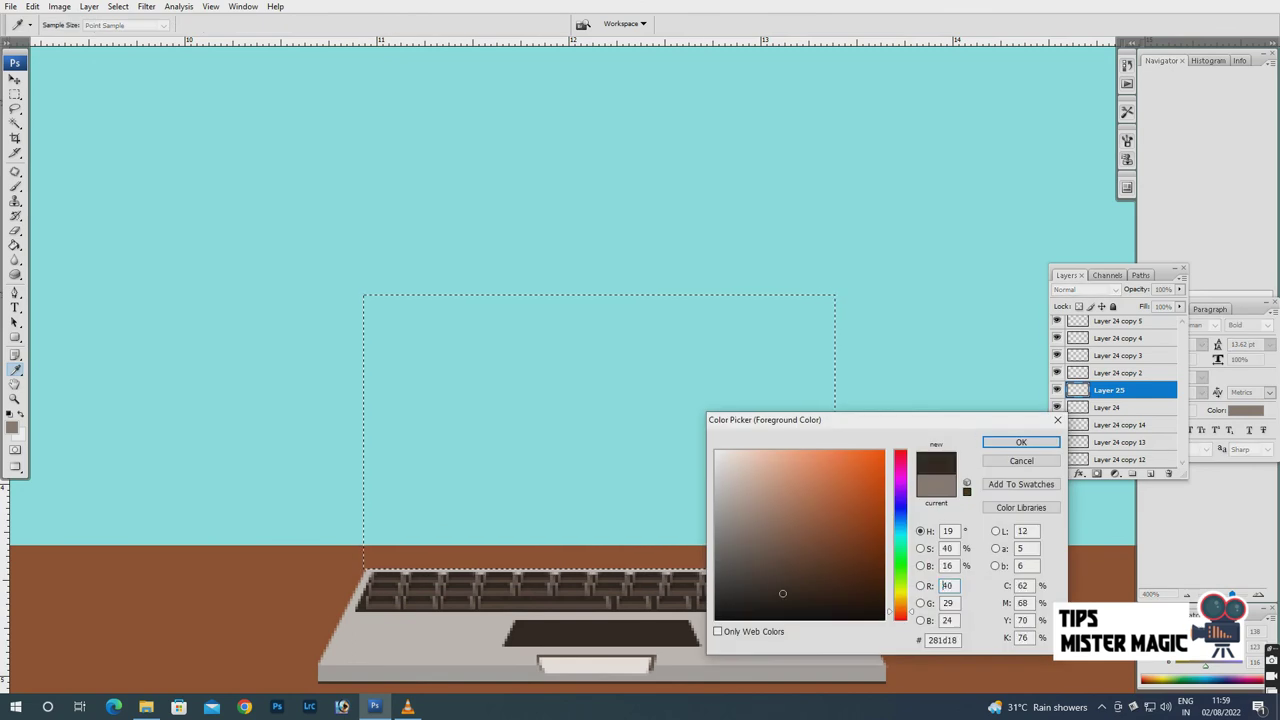
pyautogui.press('Return')
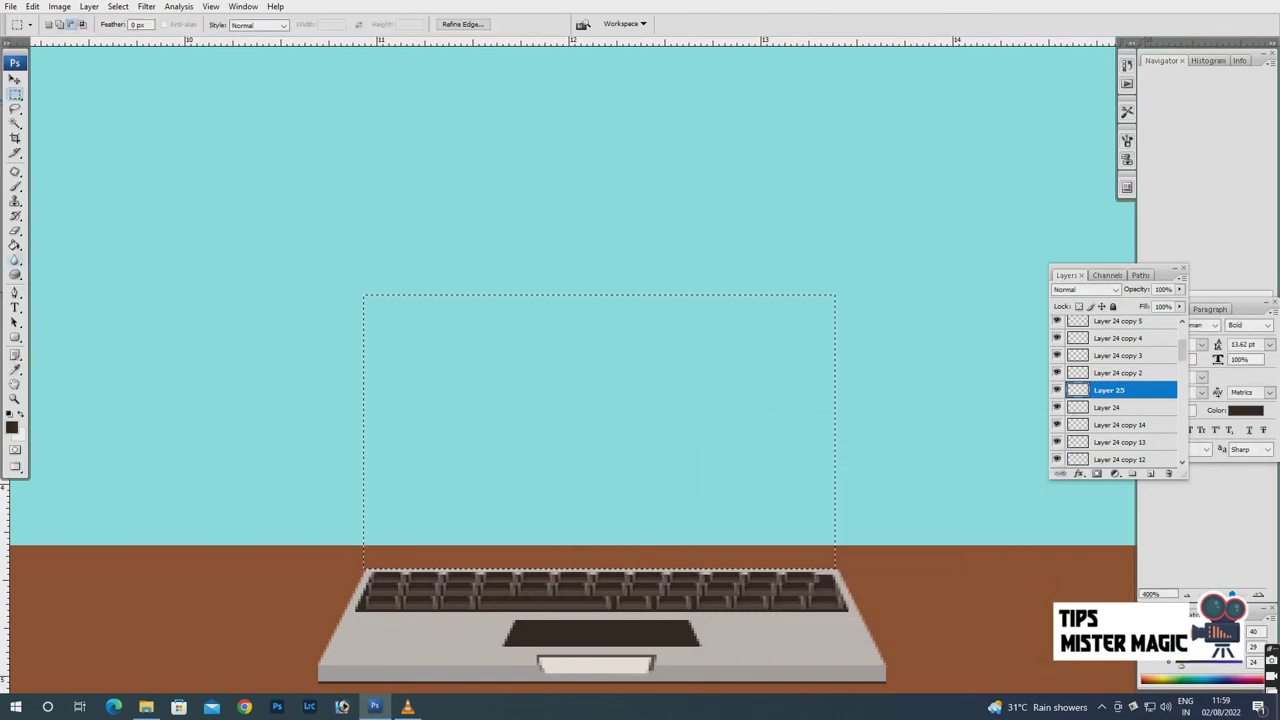
pyautogui.hotkey('alt', 'BackSpace')
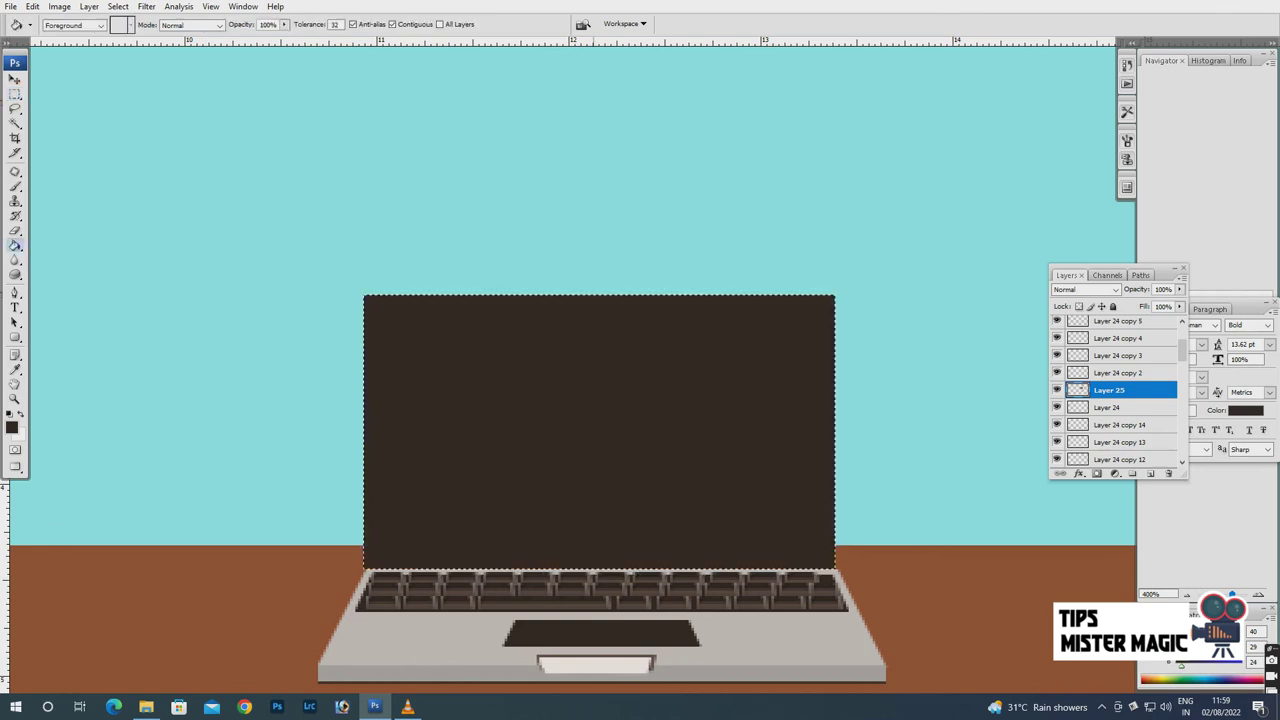
pyautogui.rightClick(535, 393)
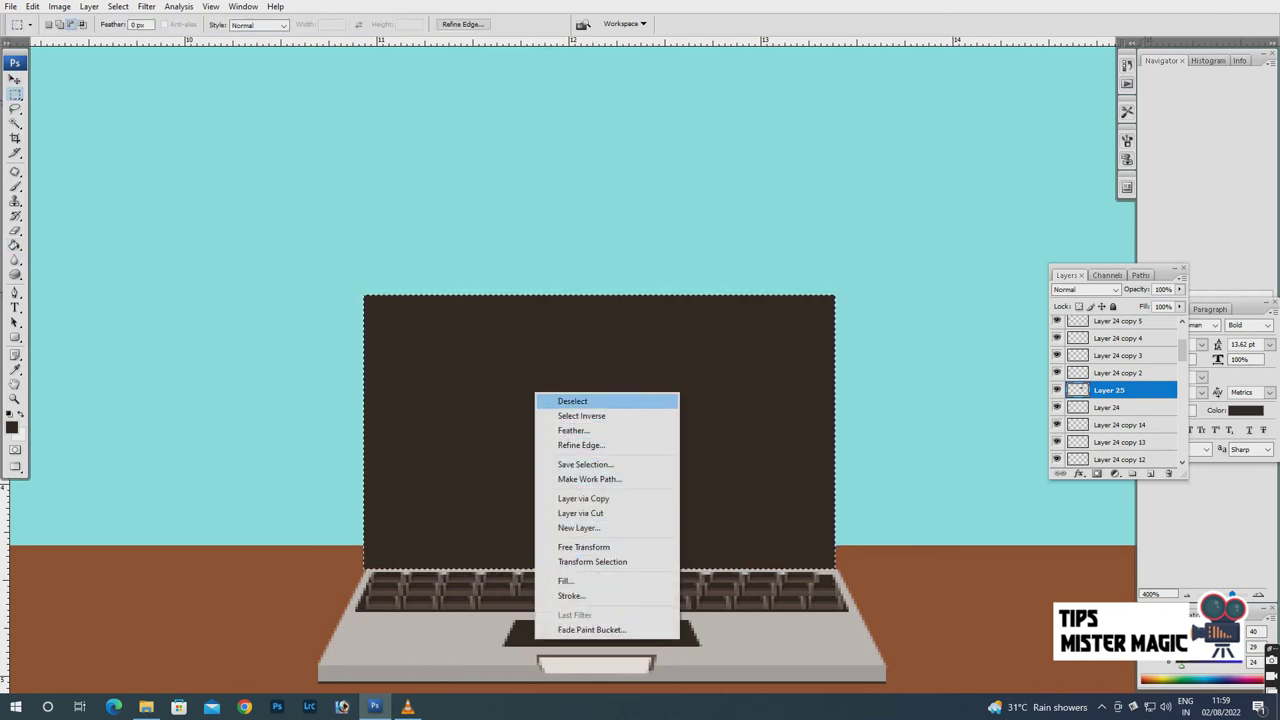
pyautogui.click(572, 401)
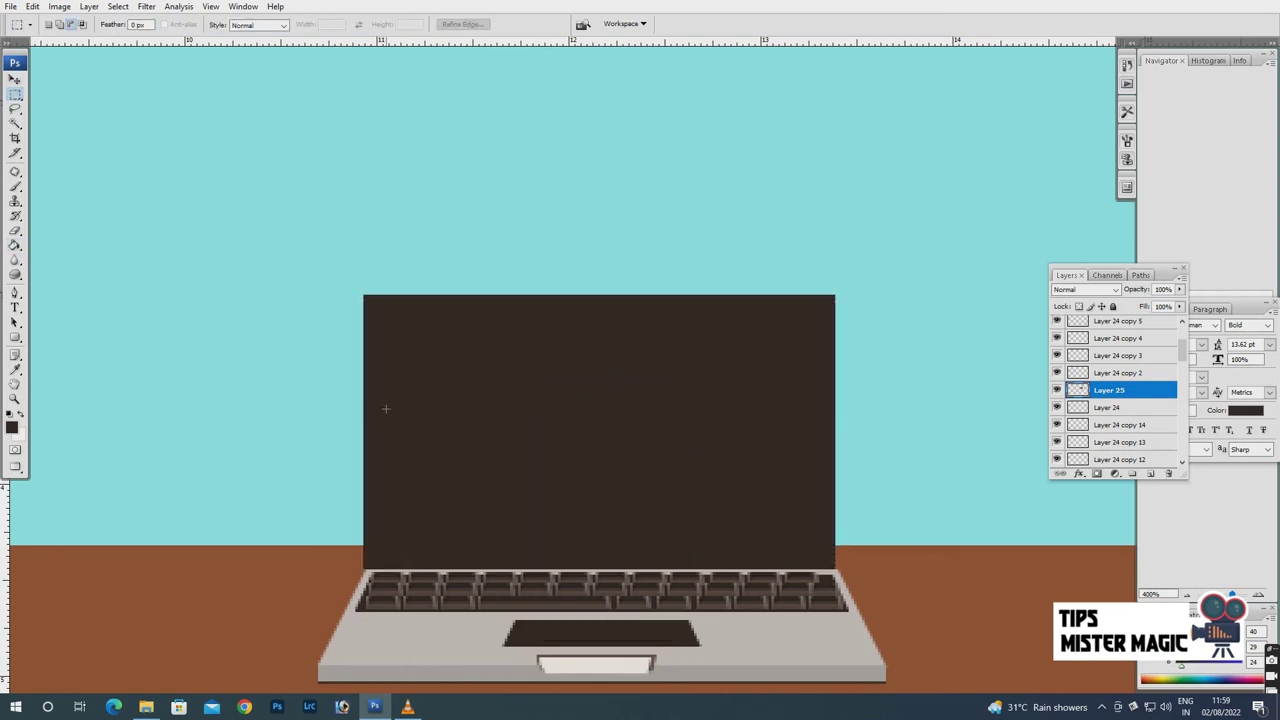
# Fill a rectangle inside the lid light grey on new Layer 26, leaving a dark bezel.
pyautogui.hotkey('ctrl', 'shift', 'alt', 'n')
pyautogui.moveTo(813, 490); pyautogui.dragTo(825, 535)
pyautogui.click(11, 427)
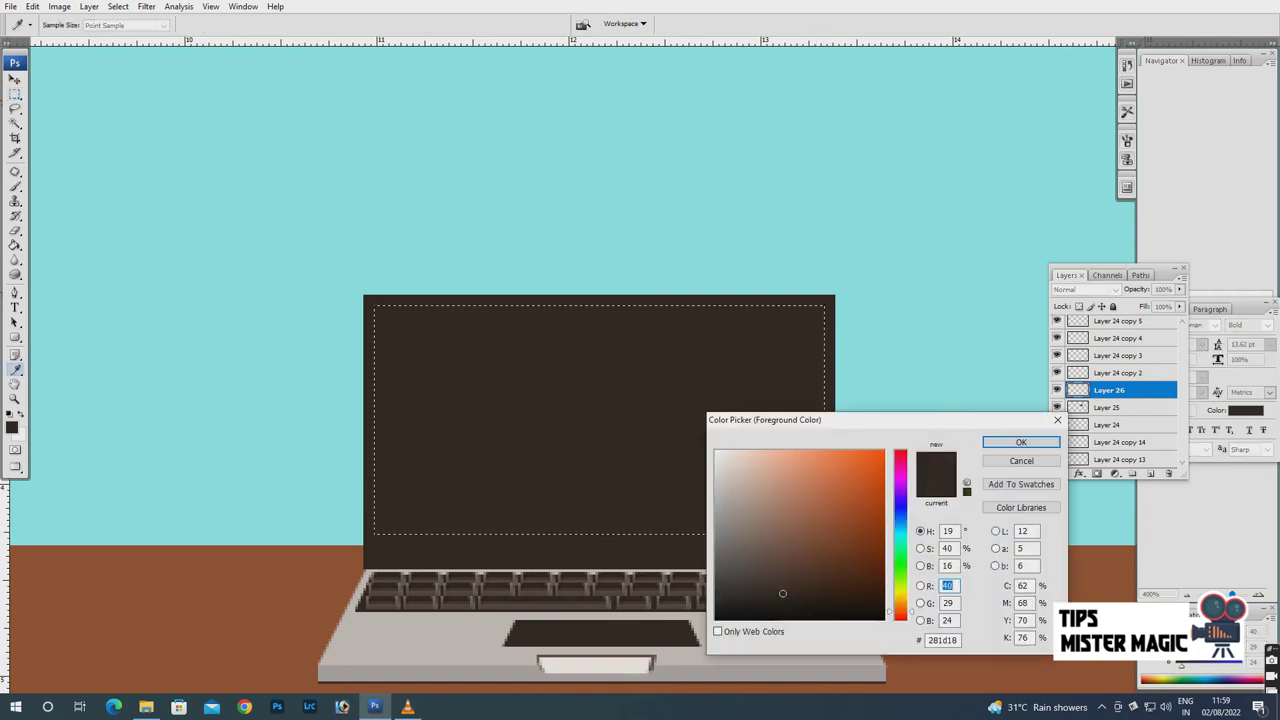
pyautogui.click(726, 509)
pyautogui.click(1021, 442)
pyautogui.press('g')
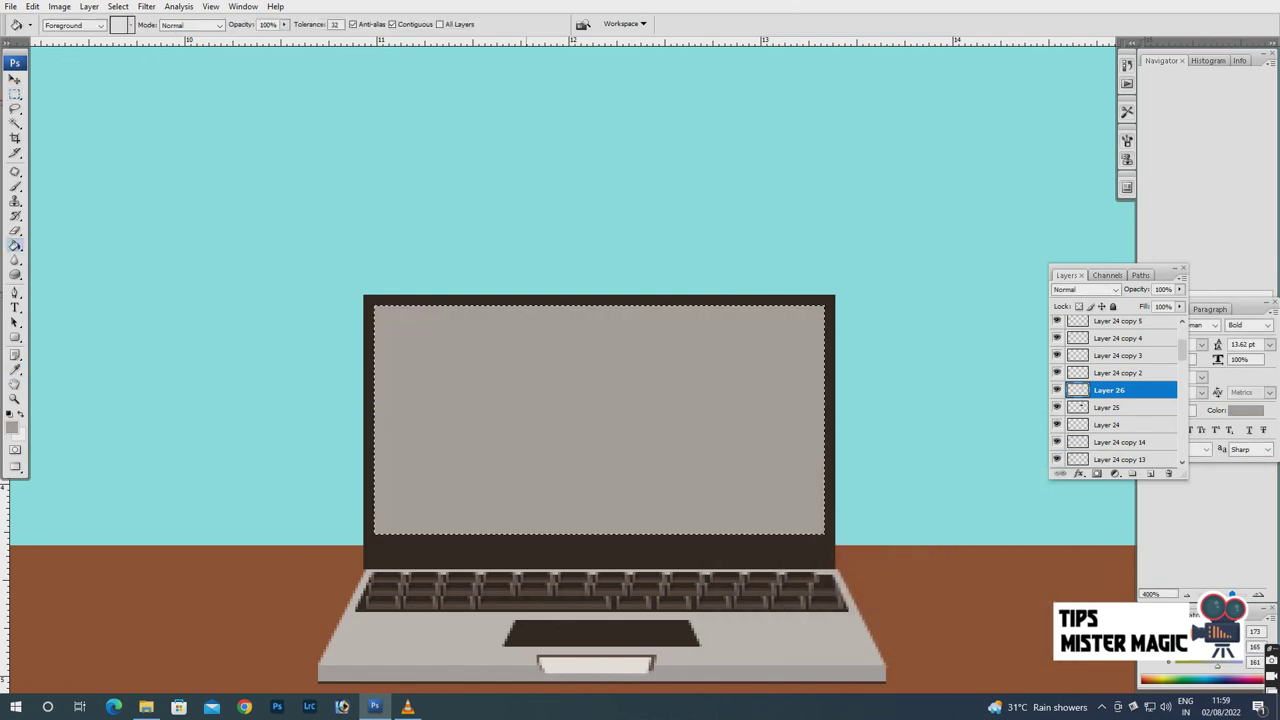
pyautogui.hotkey('alt', 'BackSpace')
pyautogui.moveTo(15, 93); pyautogui.dragTo(80, 101)
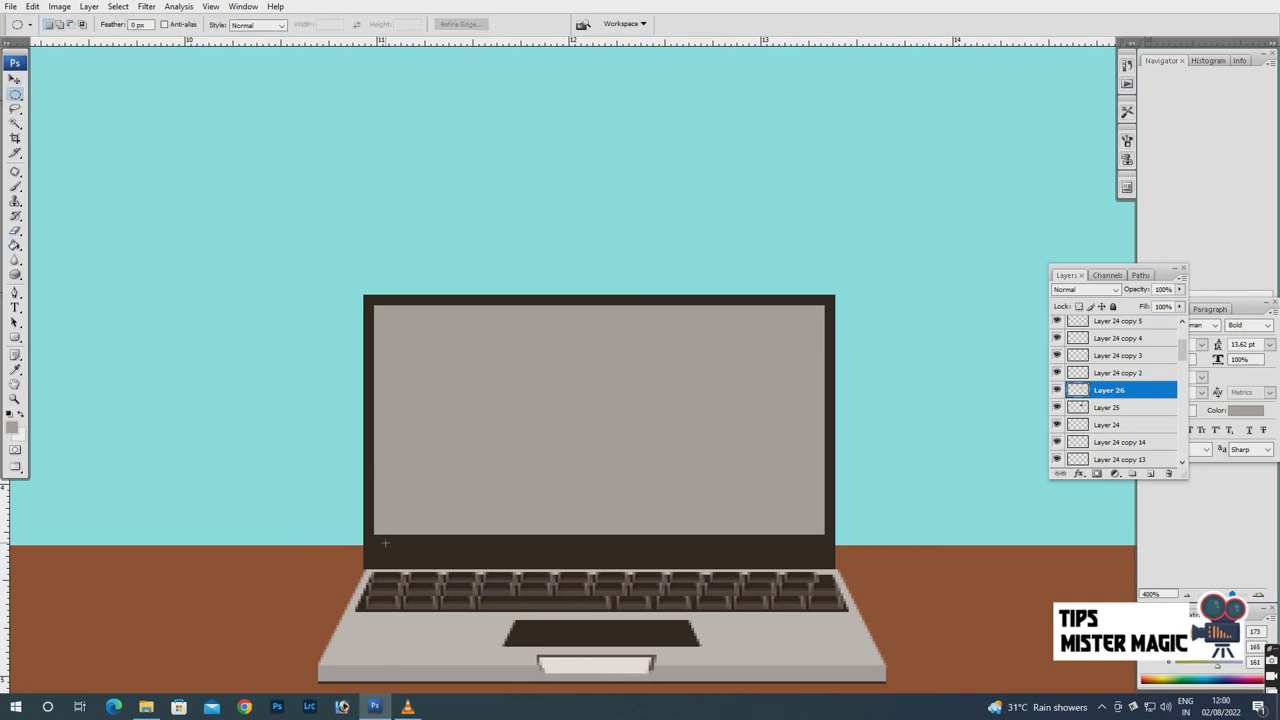
# Fill a small circle on the lid's bottom bezel red (value 225).
pyautogui.moveTo(390, 548); pyautogui.dragTo(392, 550)
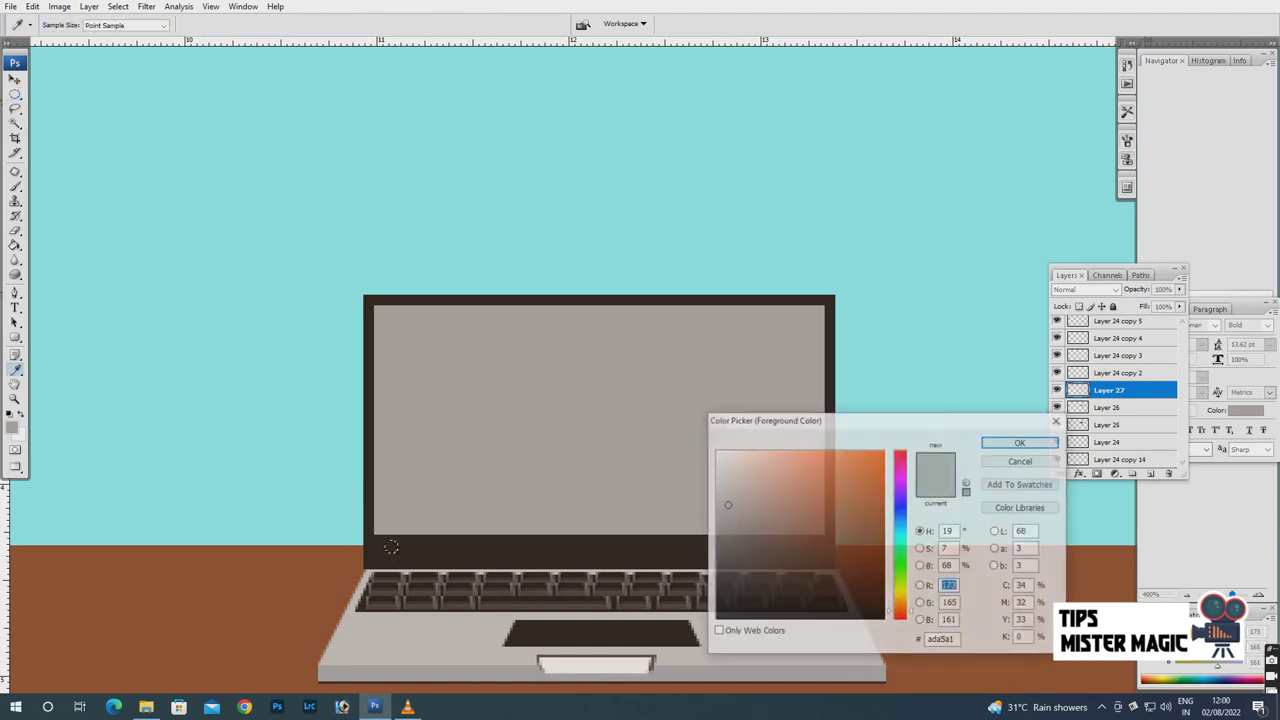
pyautogui.write('225')
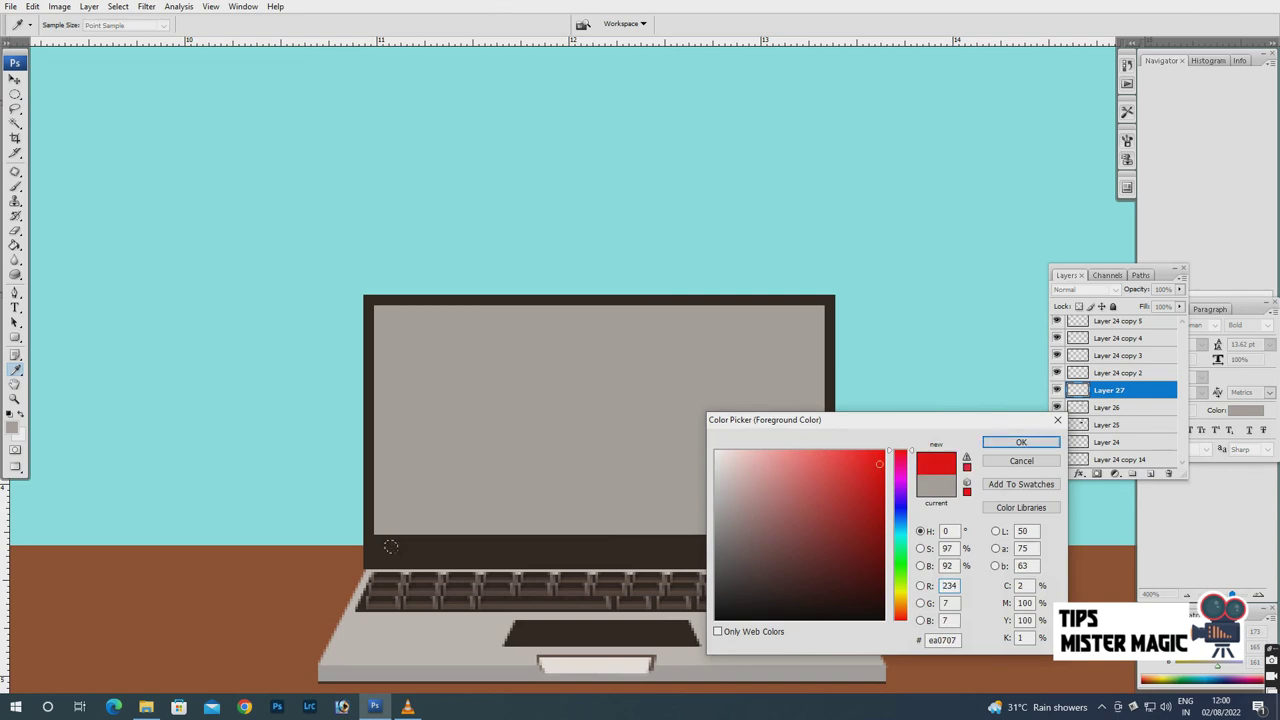
pyautogui.press('Return')
pyautogui.press('g')
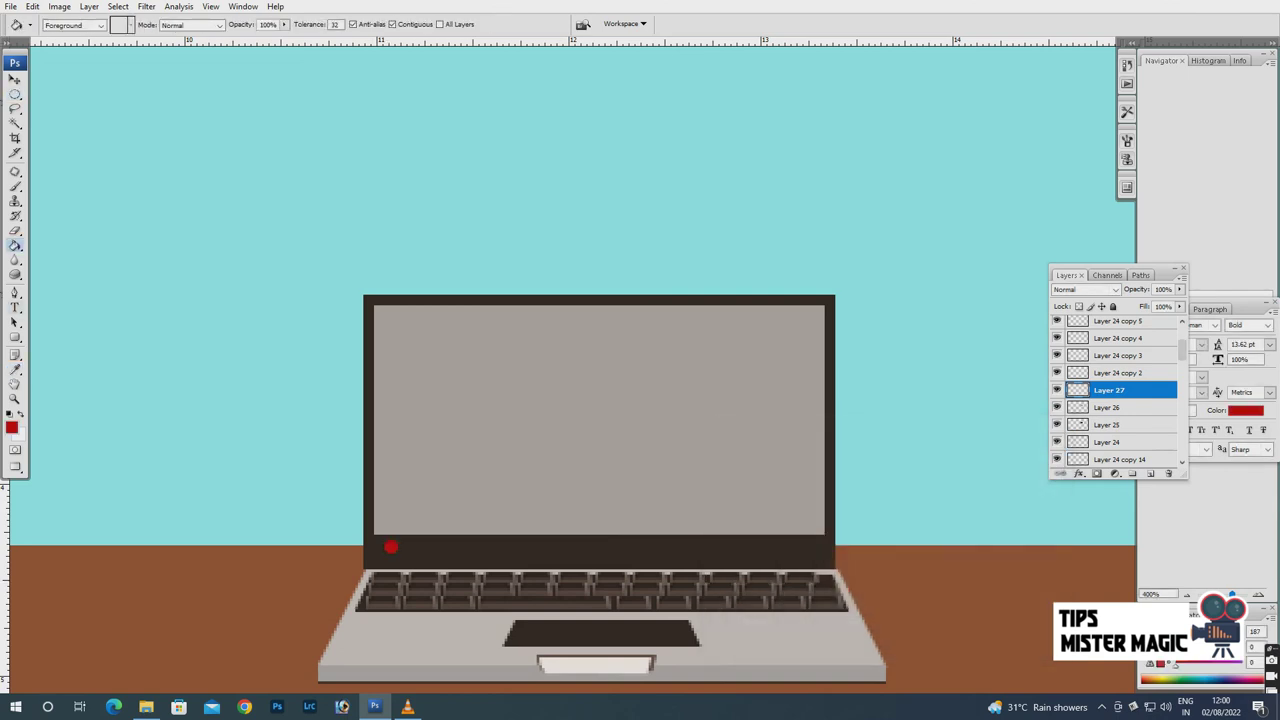
pyautogui.press('m')
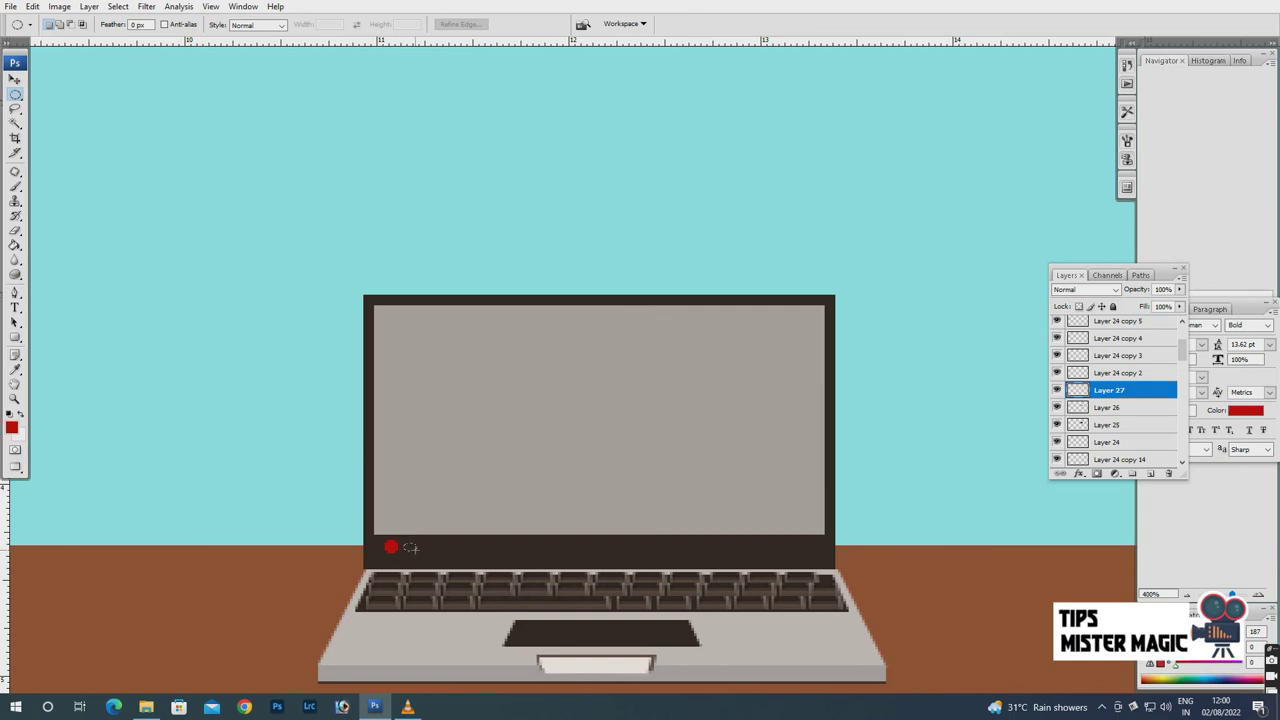
# Duplicate the red dot onto a new layer and nudge the copy right.
pyautogui.moveTo(410, 548); pyautogui.dragTo(408, 547)
pyautogui.hotkey('ctrl', 'd')
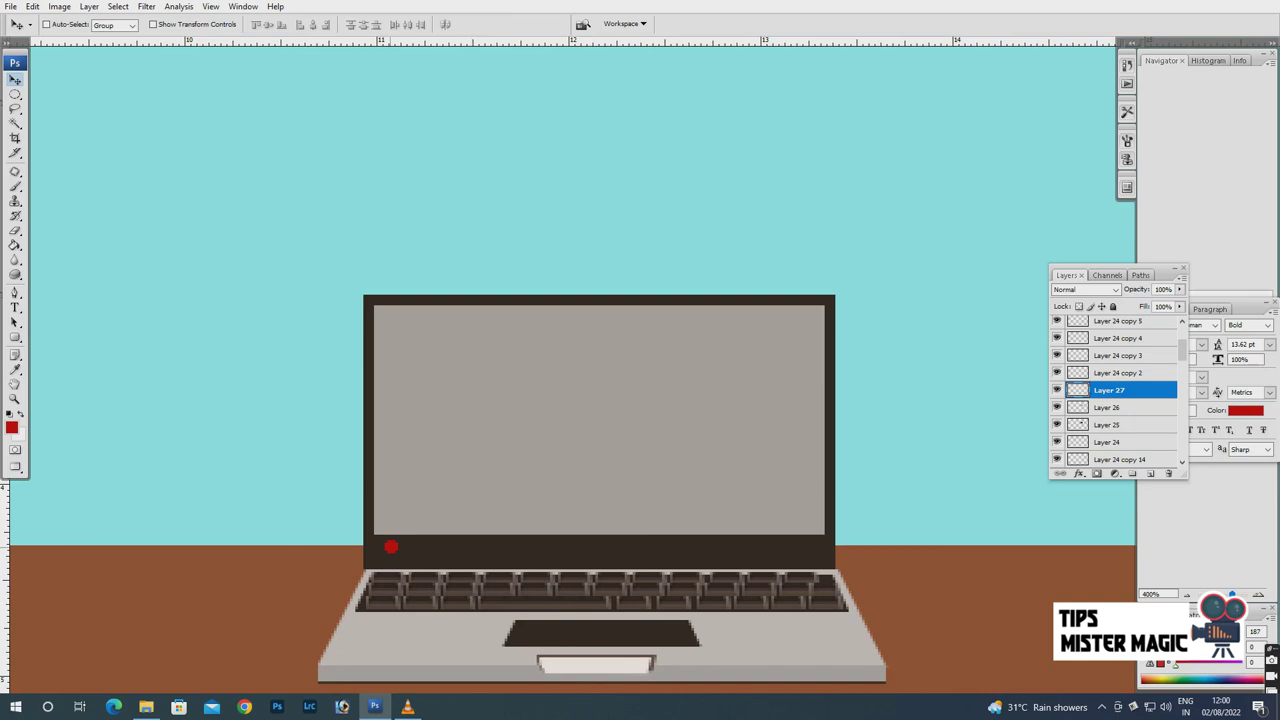
pyautogui.click(89, 6)
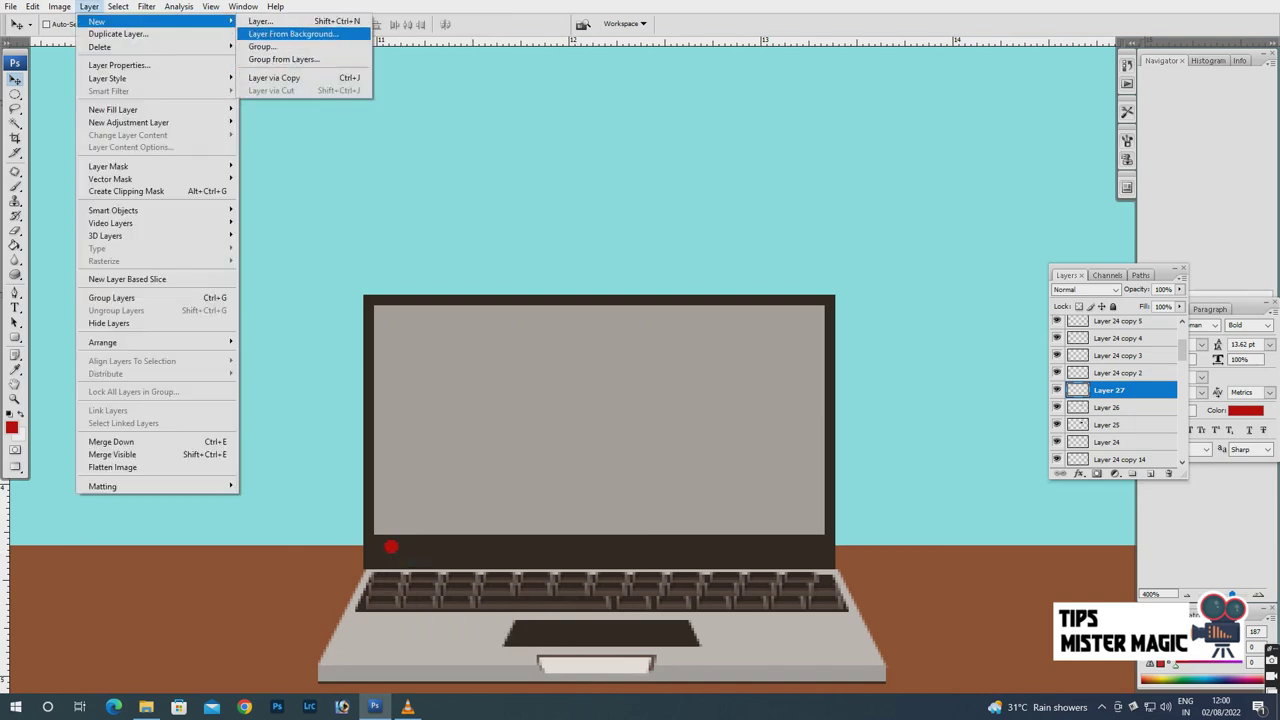
pyautogui.click(274, 77)
pyautogui.press('Right')
pyautogui.press('Right')
pyautogui.press('Right')
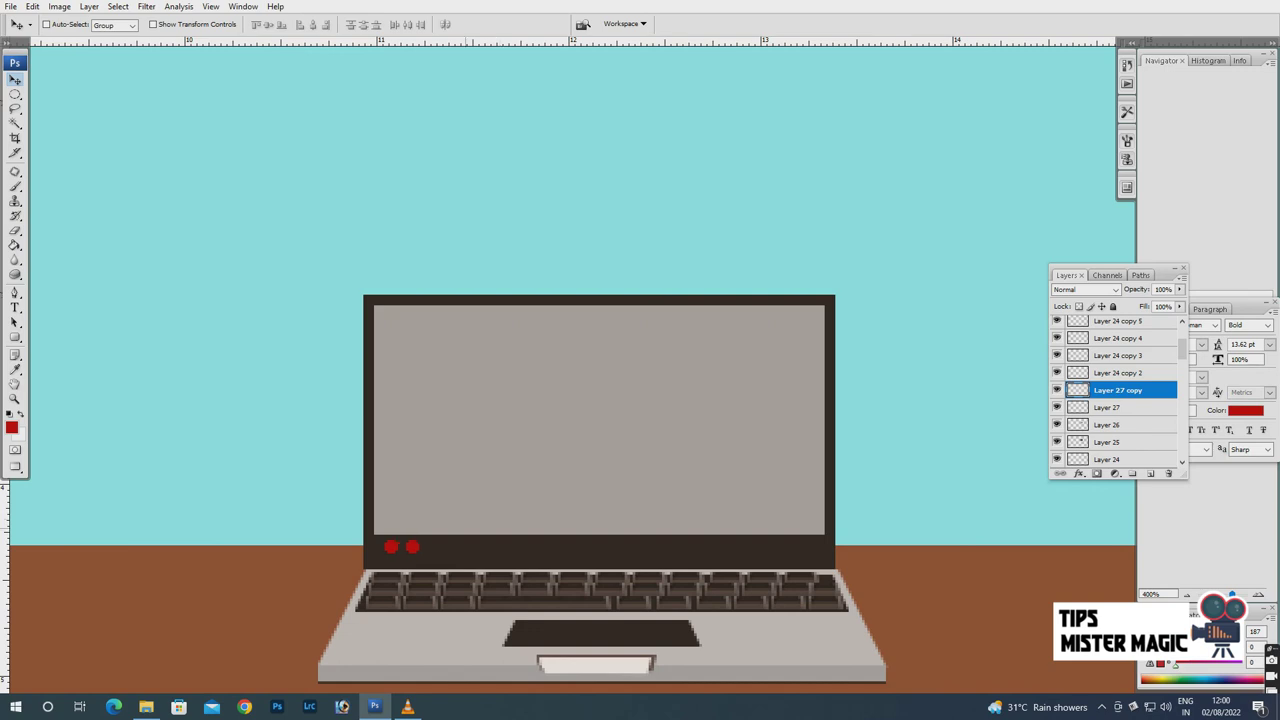
# Fill the copied second dot green.
pyautogui.click(11, 427)
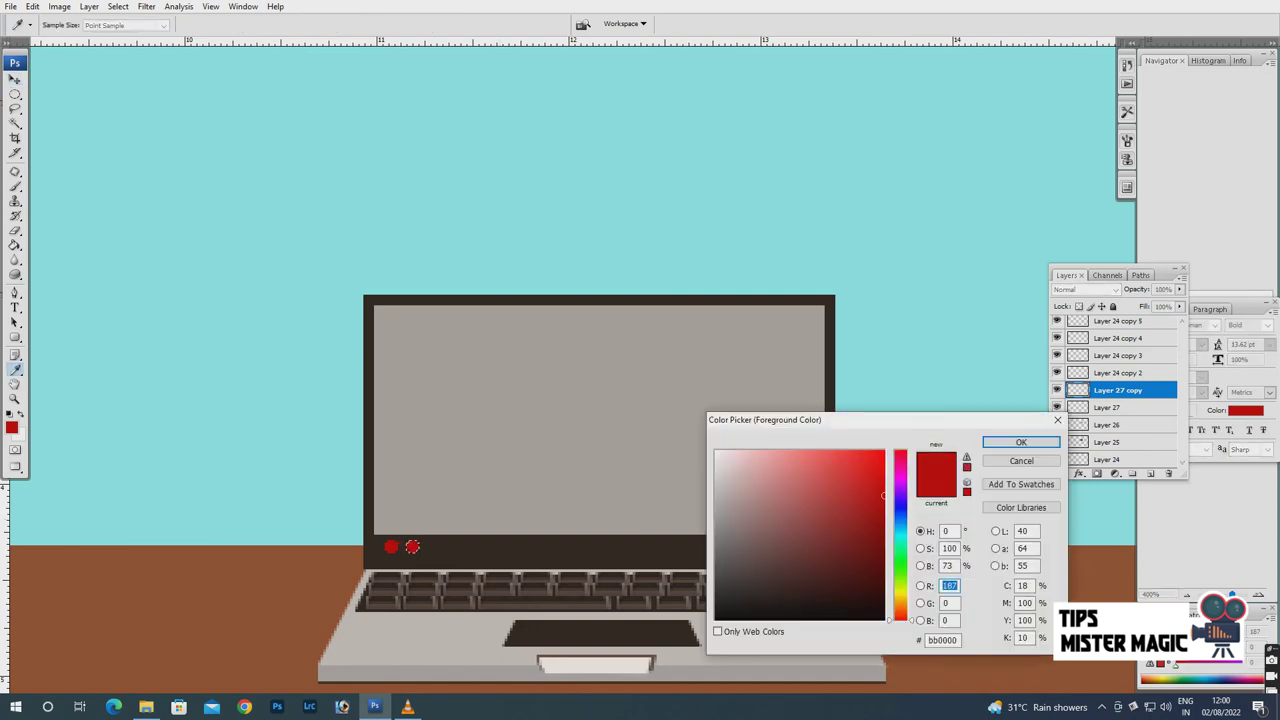
pyautogui.click(1020, 442)
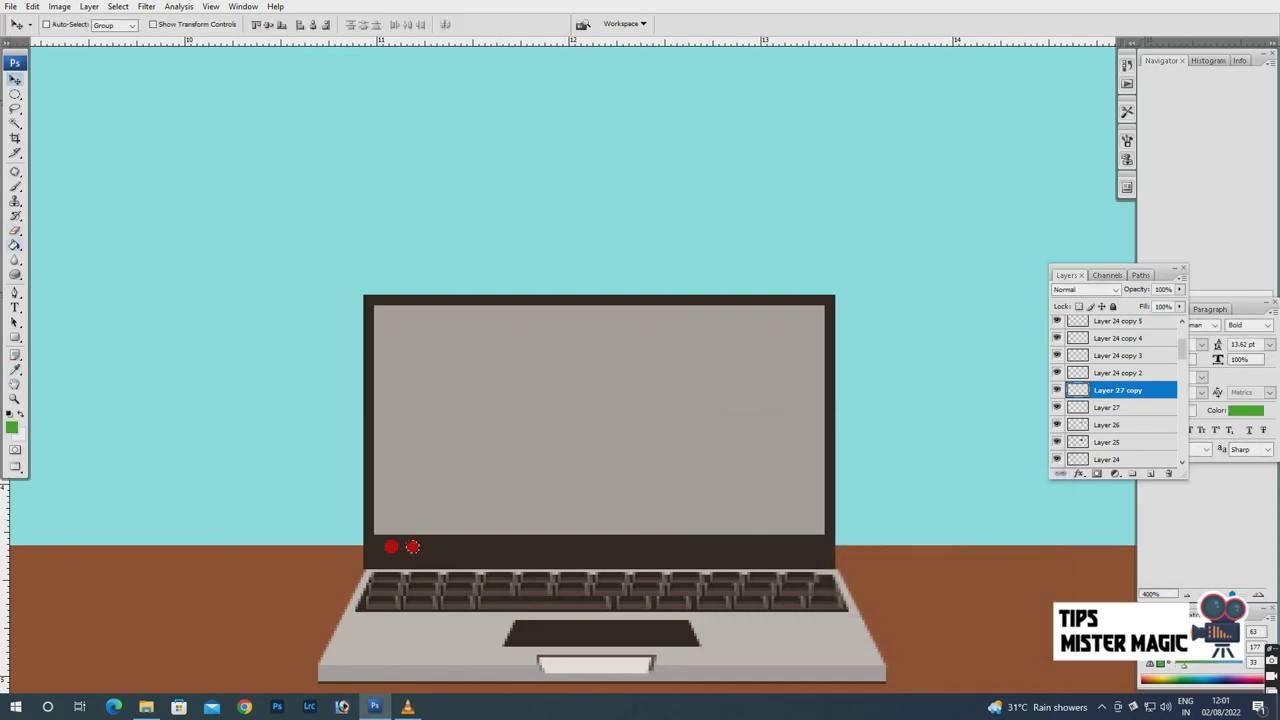
pyautogui.press('g')
pyautogui.press('v')
# Duplicate the dot onto Layer 27 copy 2 and fill the new copy blue.
pyautogui.click(89, 6)
pyautogui.click(274, 77)
pyautogui.press('i')
pyautogui.click(11, 428)
pyautogui.press('Return')
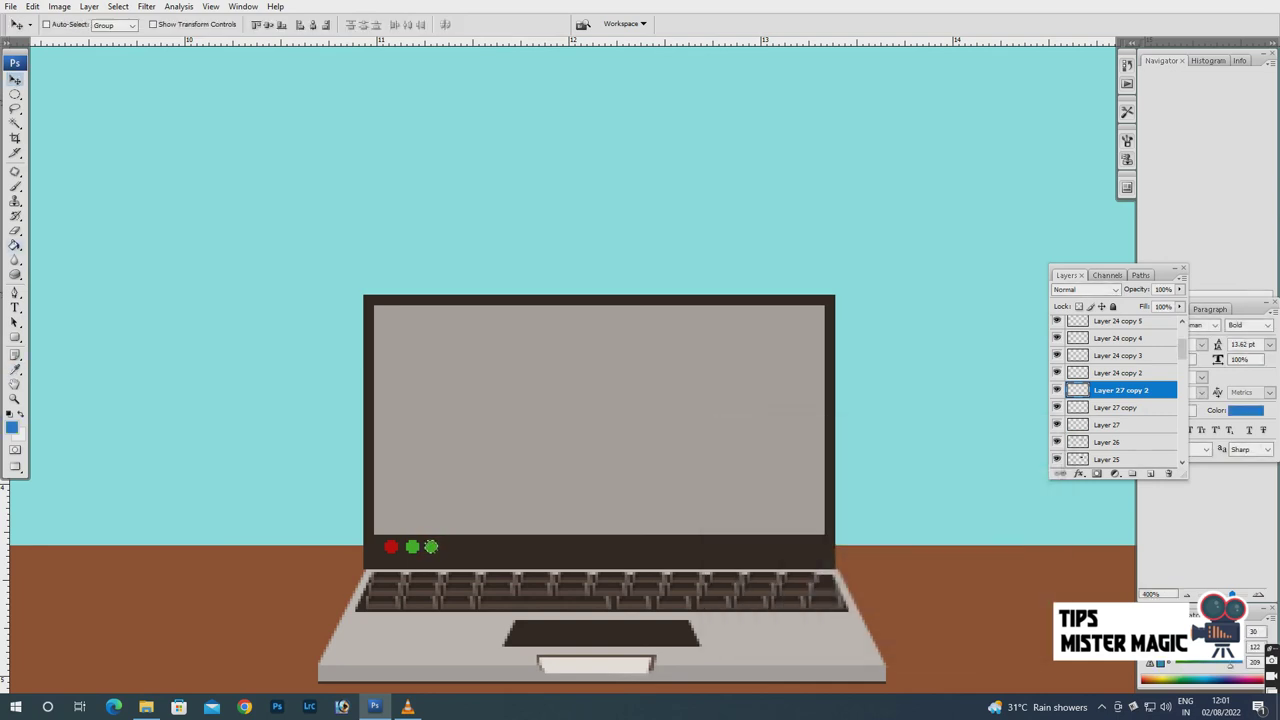
pyautogui.press('g')
pyautogui.press('v')
pyautogui.hotkey('ctrl', '-')
pyautogui.hotkey('ctrl', '-')
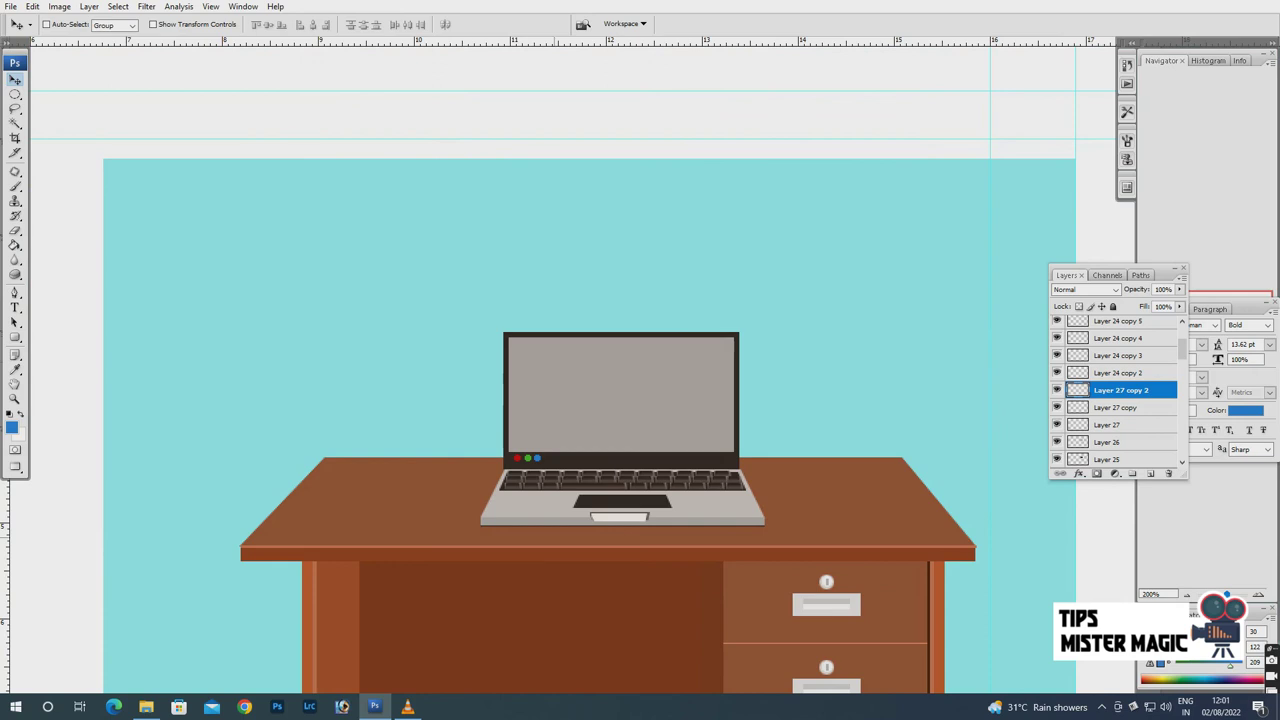
pyautogui.hotkey('ctrl', '+')
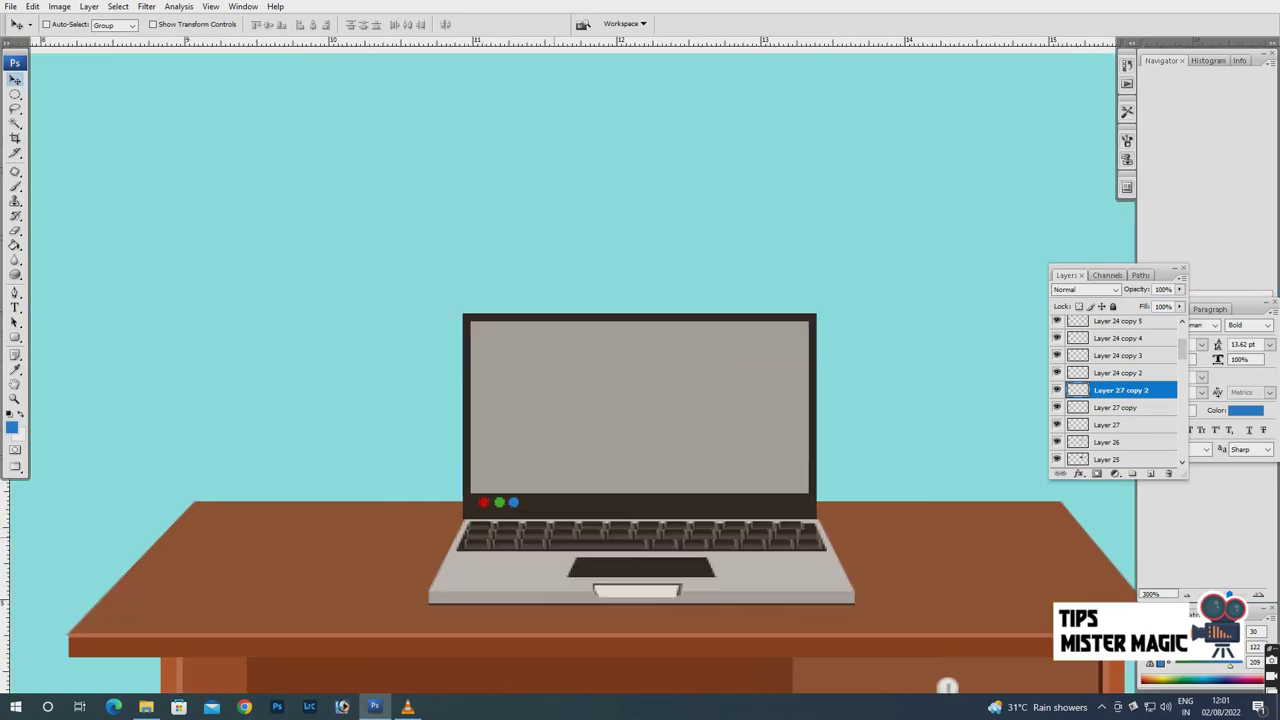
# Marquee a thin rectangular strip between the screen and keyboard.
pyautogui.click(15, 93)
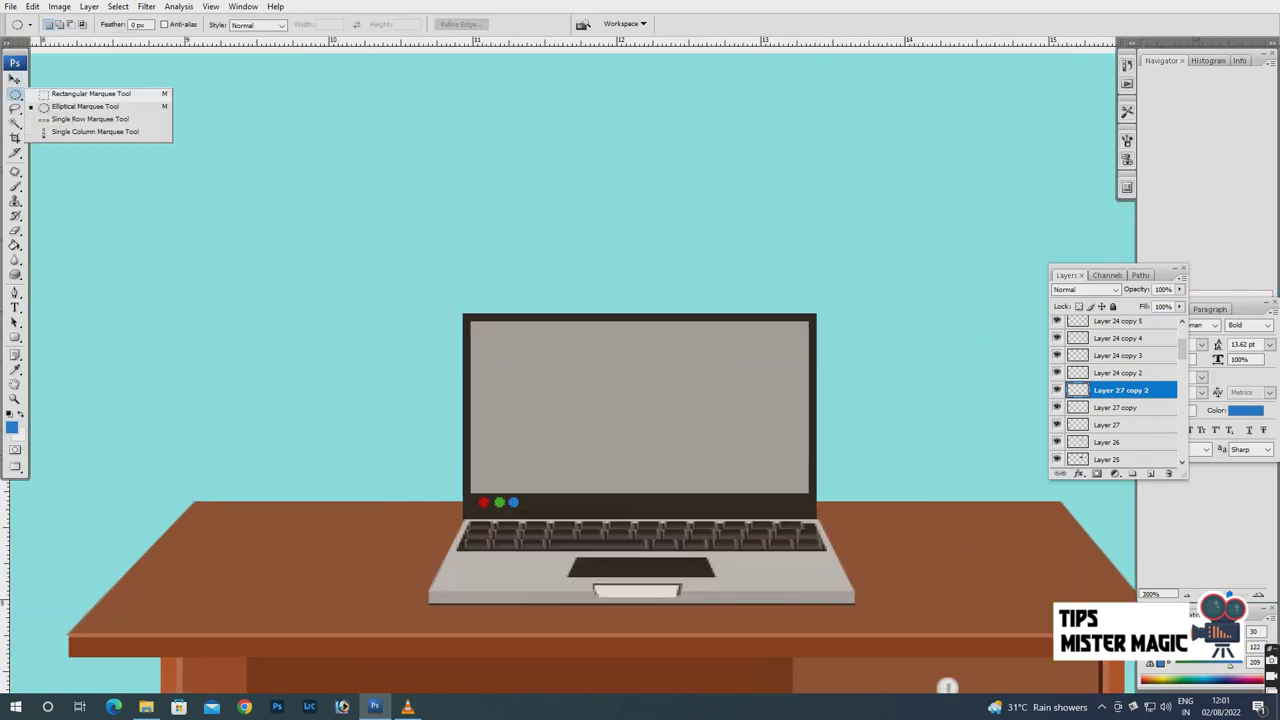
pyautogui.click(100, 86)
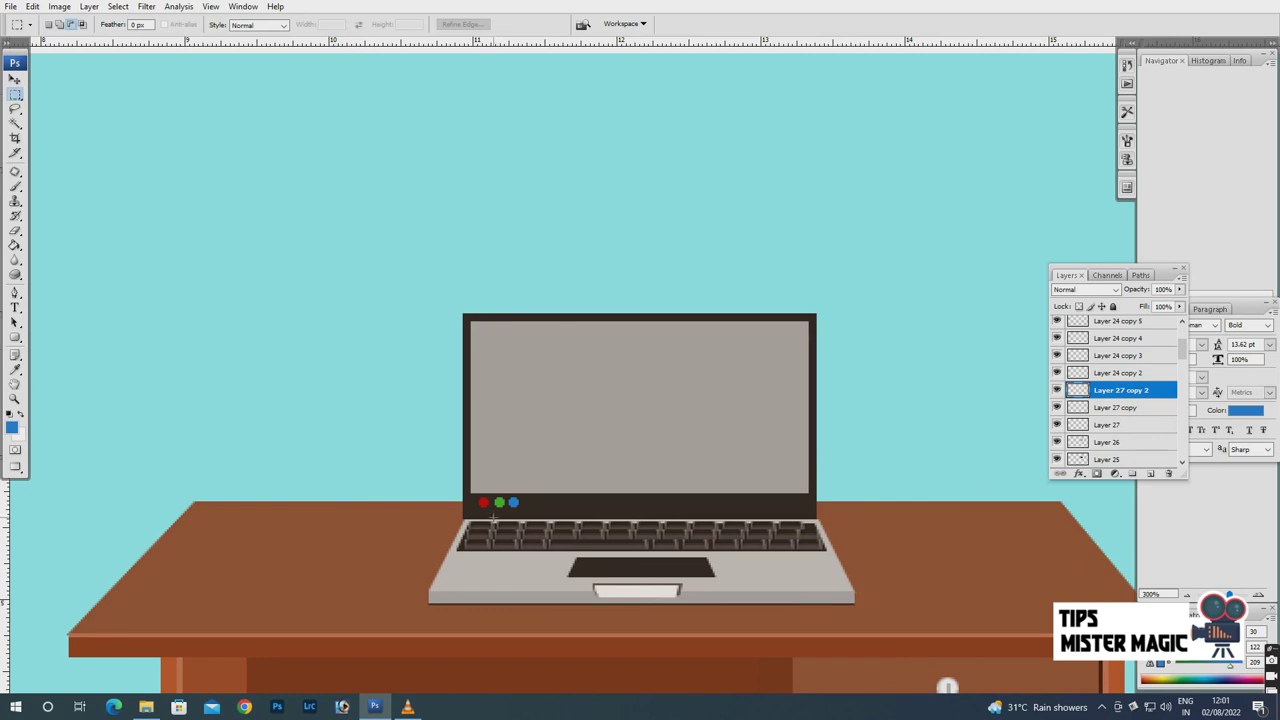
pyautogui.hotkey('ctrl', '+')
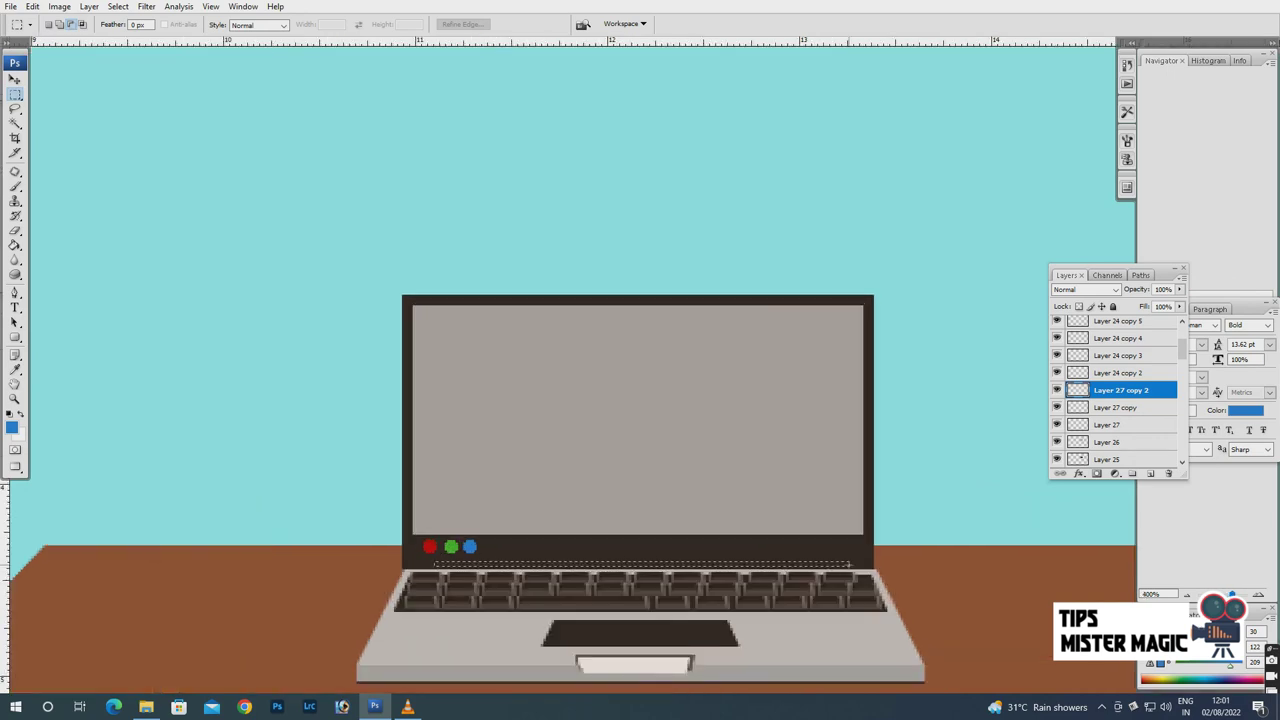
pyautogui.moveTo(815, 565); pyautogui.dragTo(850, 567)
# Fill the strip white on new Layer 28 and deselect.
pyautogui.click(1150, 473)
pyautogui.press('x')
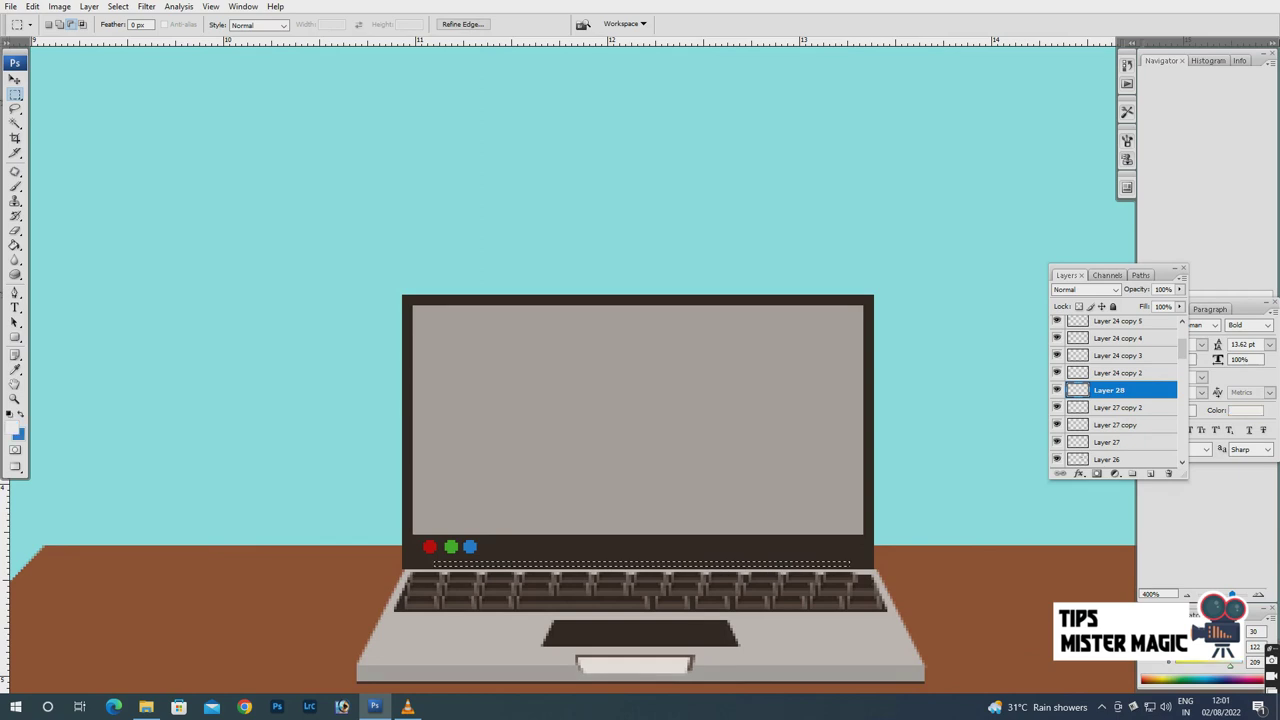
pyautogui.click(13, 429)
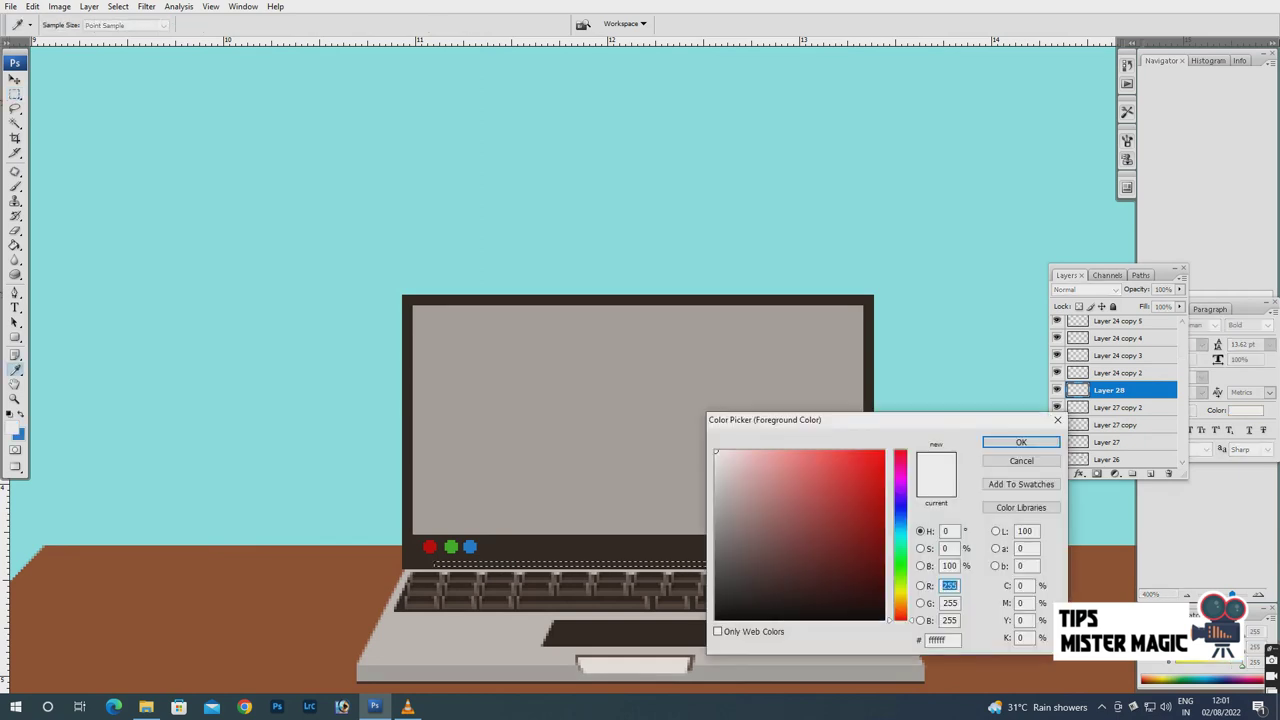
pyautogui.click(1020, 442)
pyautogui.press('g')
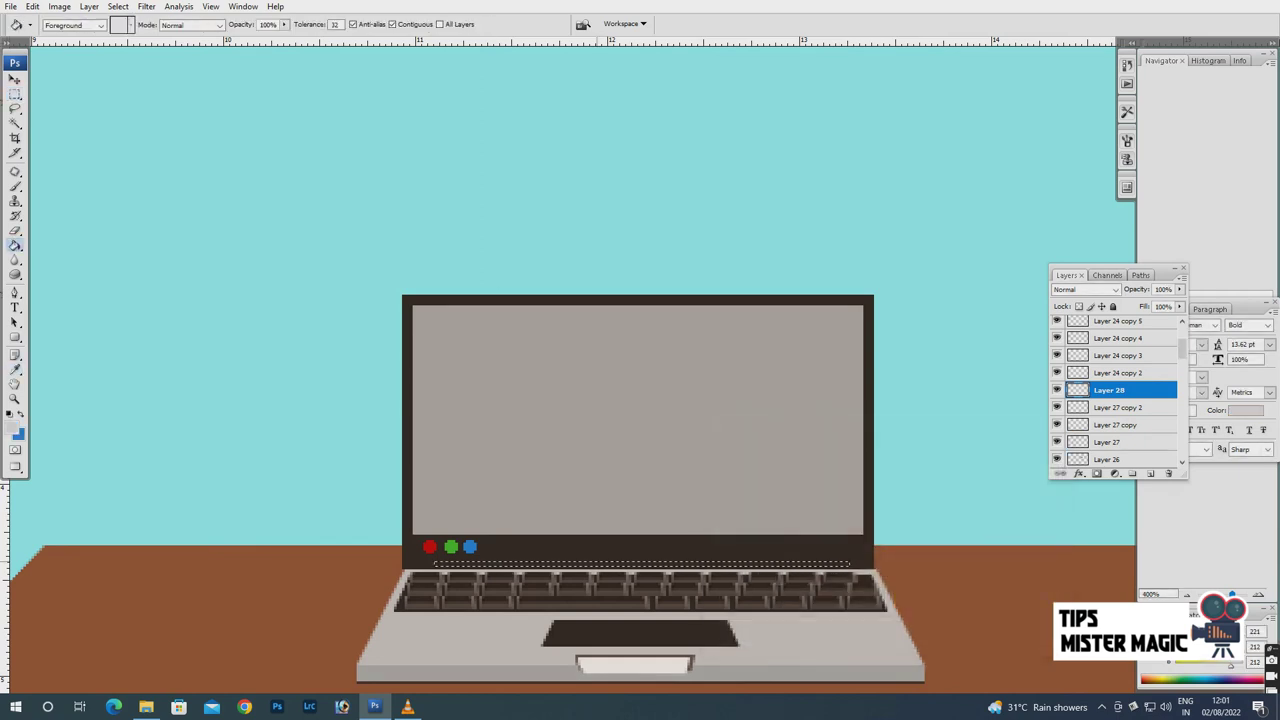
pyautogui.click(610, 563)
pyautogui.press('m')
pyautogui.rightClick(610, 552)
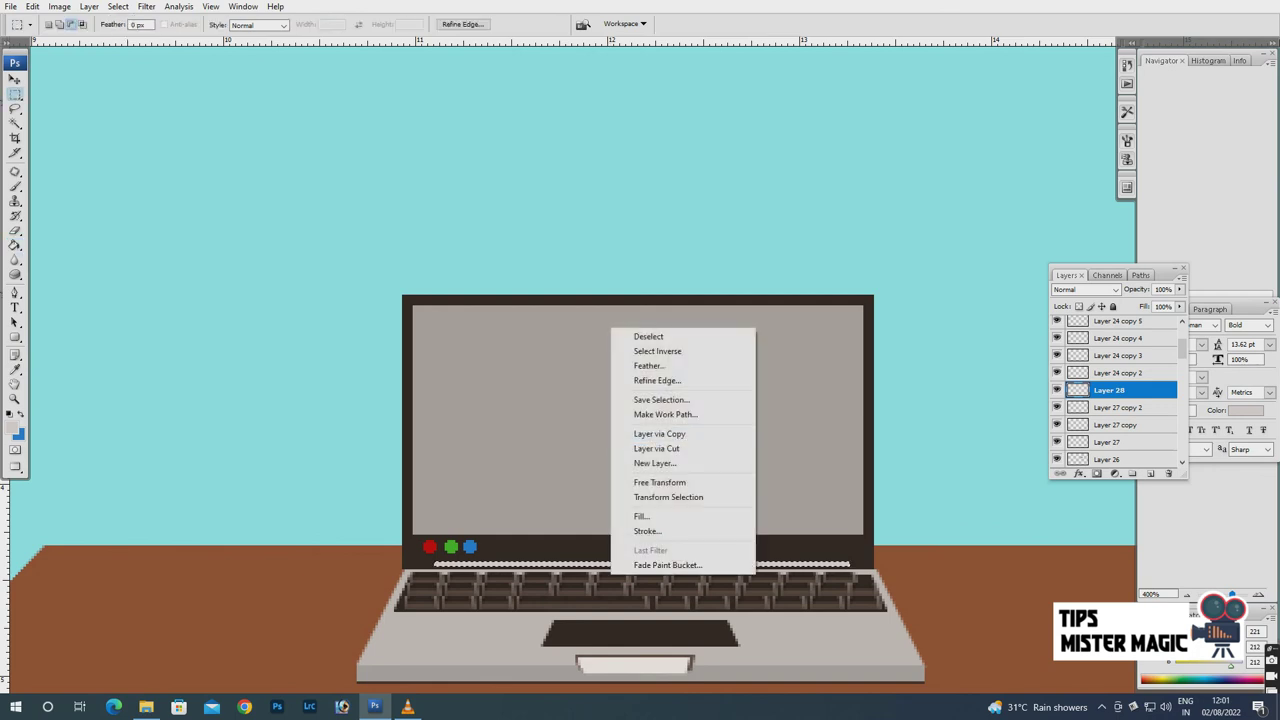
pyautogui.click(650, 336)
# Nudge the white hinge strip down and squash it thinner.
pyautogui.press('v')
pyautogui.press('Down')
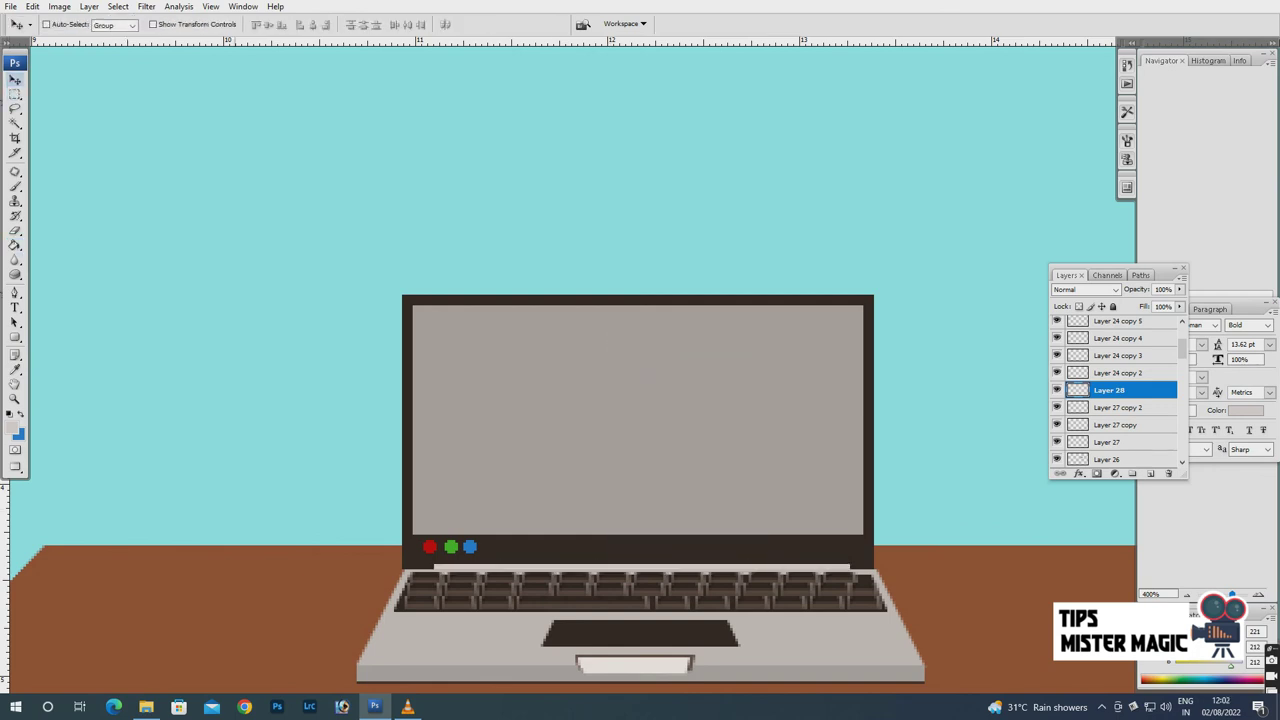
pyautogui.hotkey('ctrl', 't')
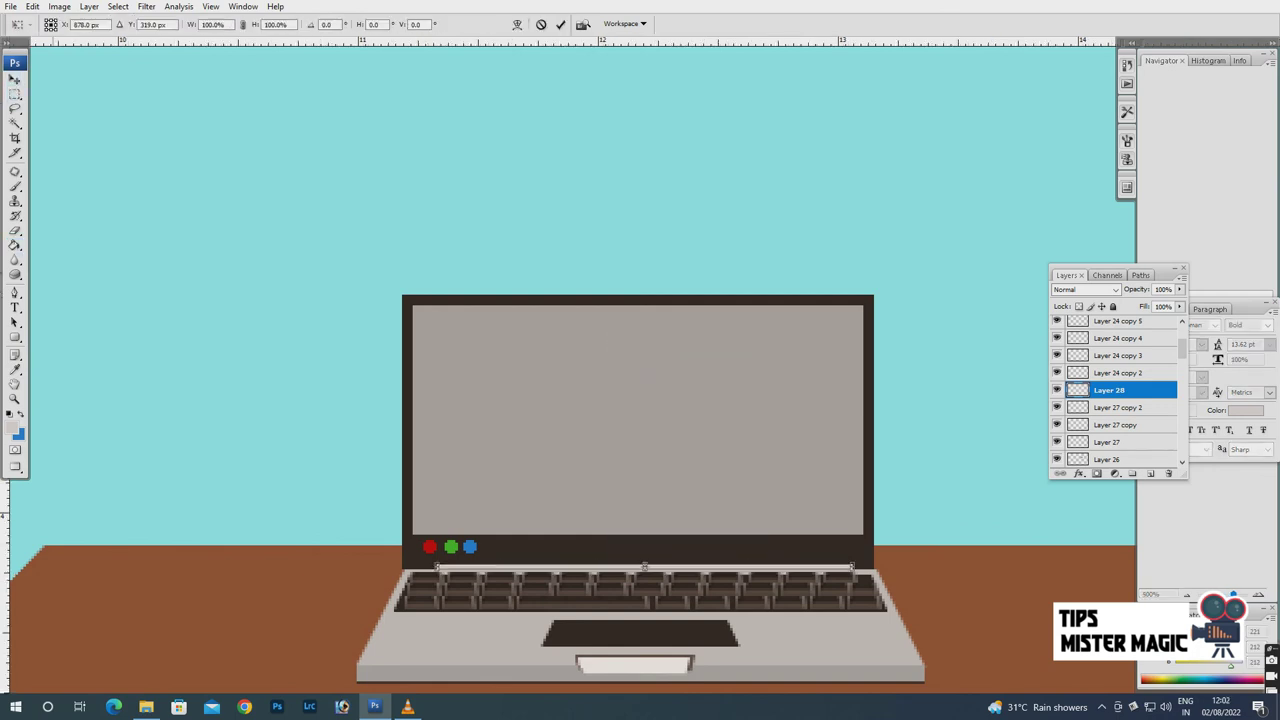
pyautogui.hotkey('ctrl', '+')
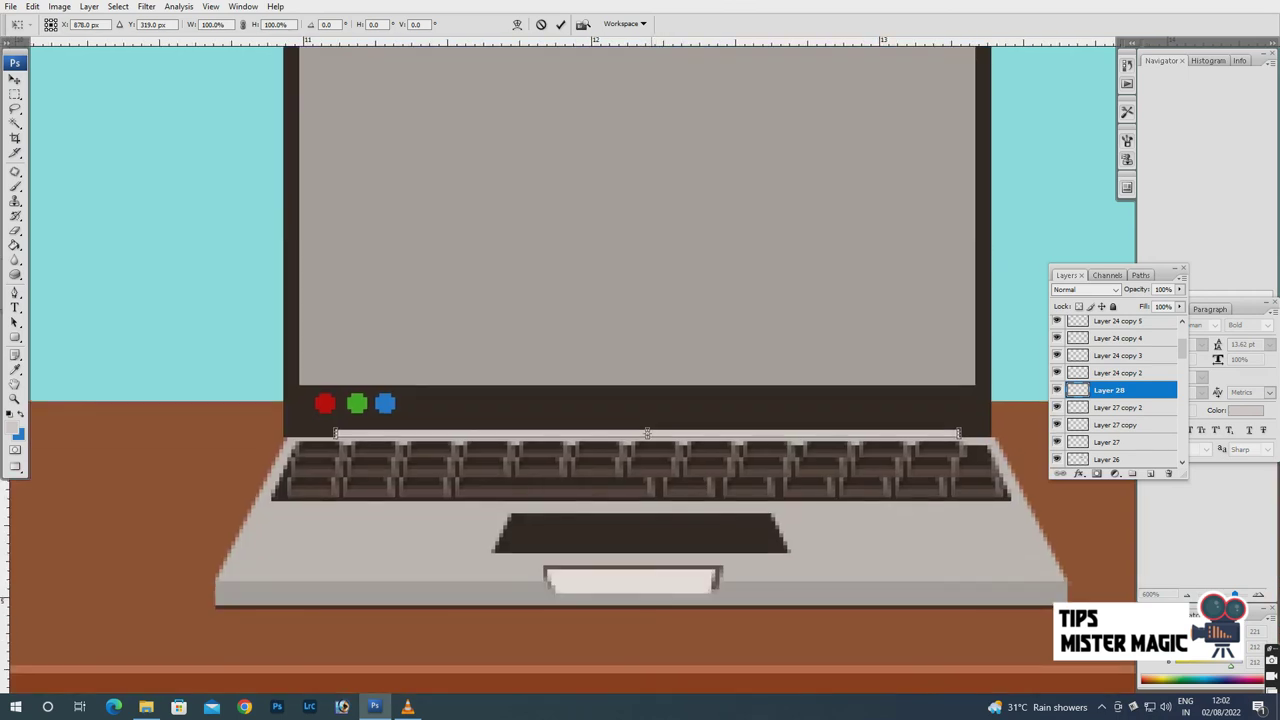
pyautogui.hotkey('ctrl', '+')
pyautogui.hotkey('ctrl', '+')
pyautogui.hotkey('ctrl', '+')
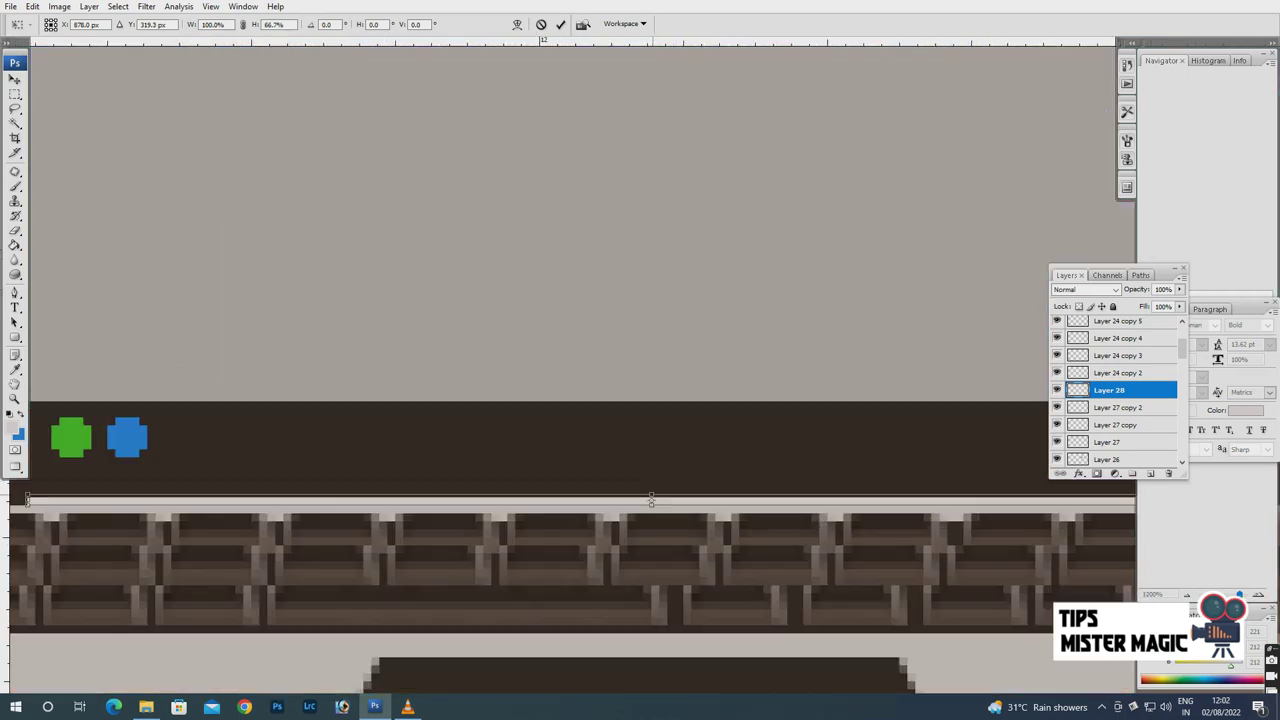
pyautogui.press('Return')
pyautogui.hotkey('ctrl', '-')
pyautogui.hotkey('ctrl', '-')
pyautogui.hotkey('ctrl', '-')
pyautogui.hotkey('ctrl', '-')
pyautogui.hotkey('ctrl', '-')
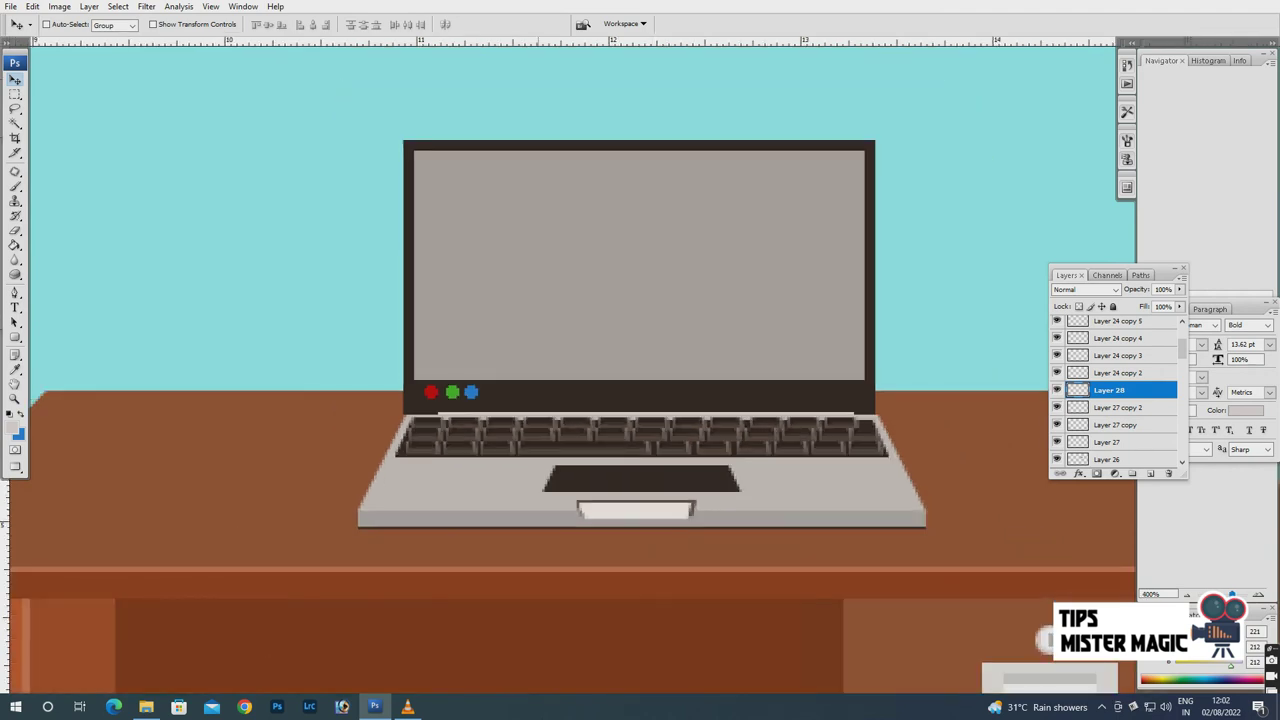
pyautogui.hotkey('ctrl', '+')
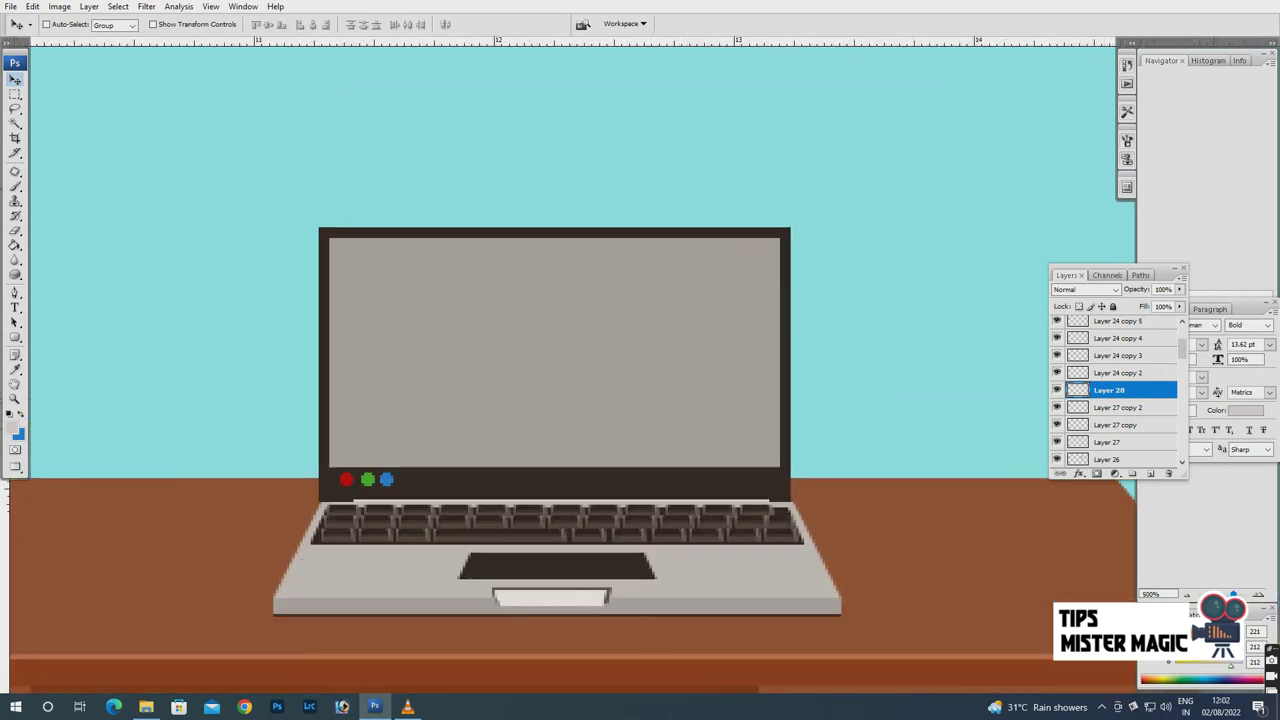
pyautogui.hotkey('ctrl', '+')
pyautogui.hotkey('ctrl', '+')
# Fill a thin strip along the screen's top edge light grey on new Layer 29.
pyautogui.press('m')
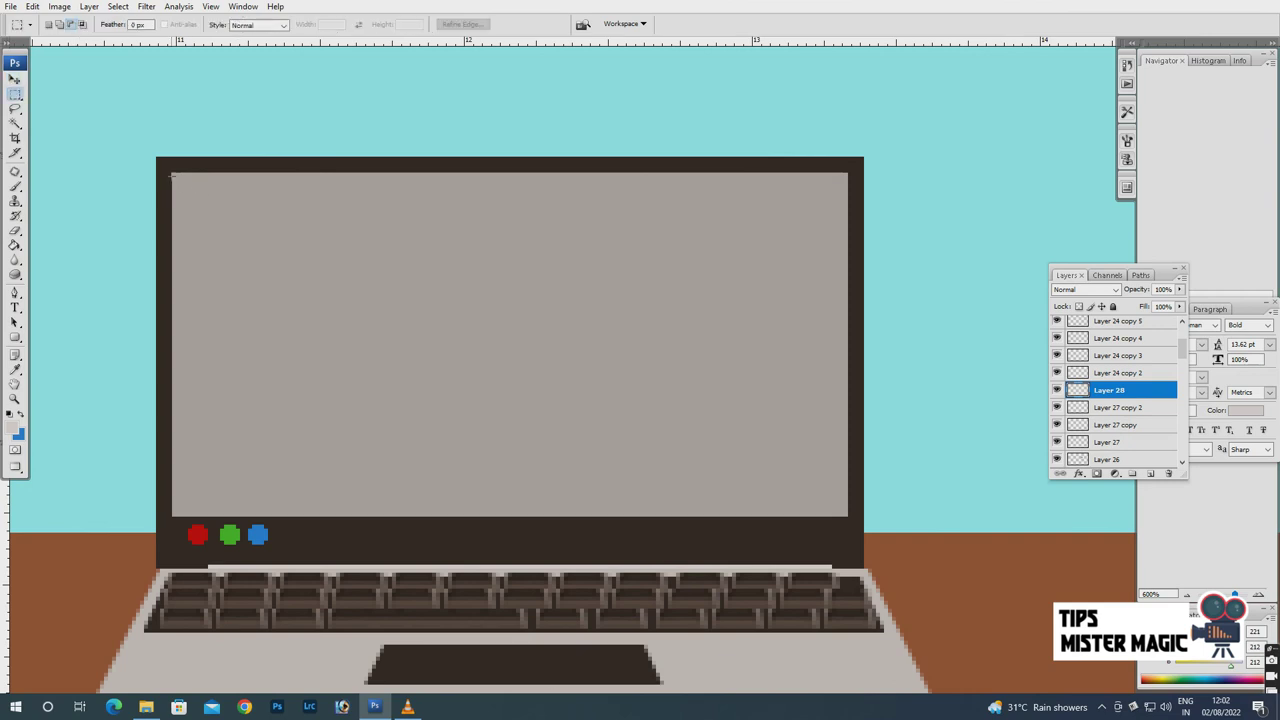
pyautogui.moveTo(172, 170); pyautogui.dragTo(339, 344)
pyautogui.click(270, 174)
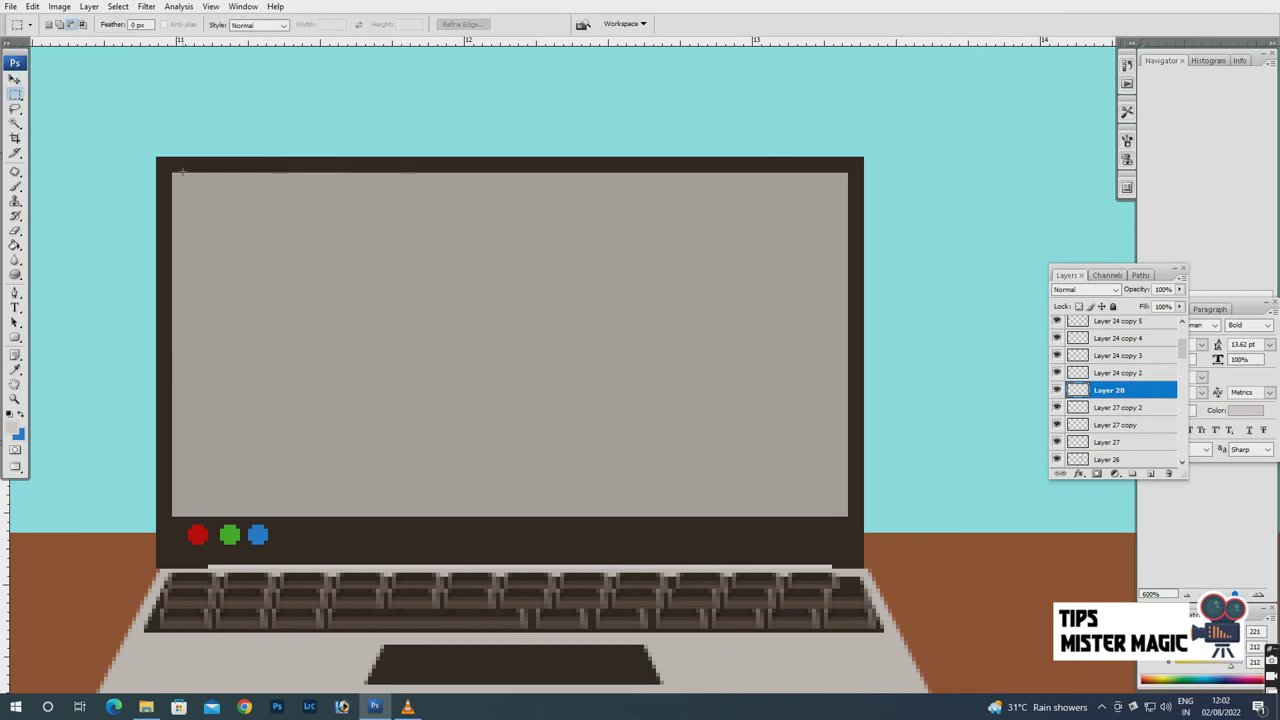
pyautogui.hotkey('ctrl', '+')
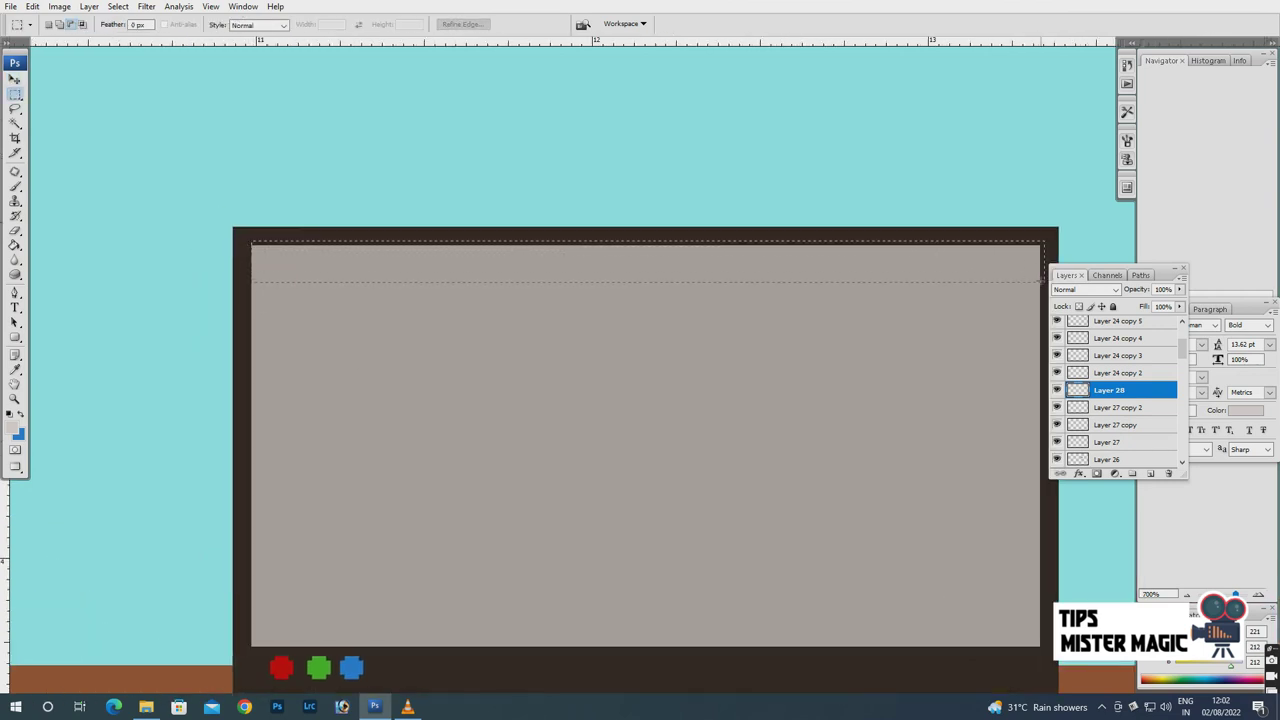
pyautogui.moveTo(1043, 282); pyautogui.dragTo(1040, 250)
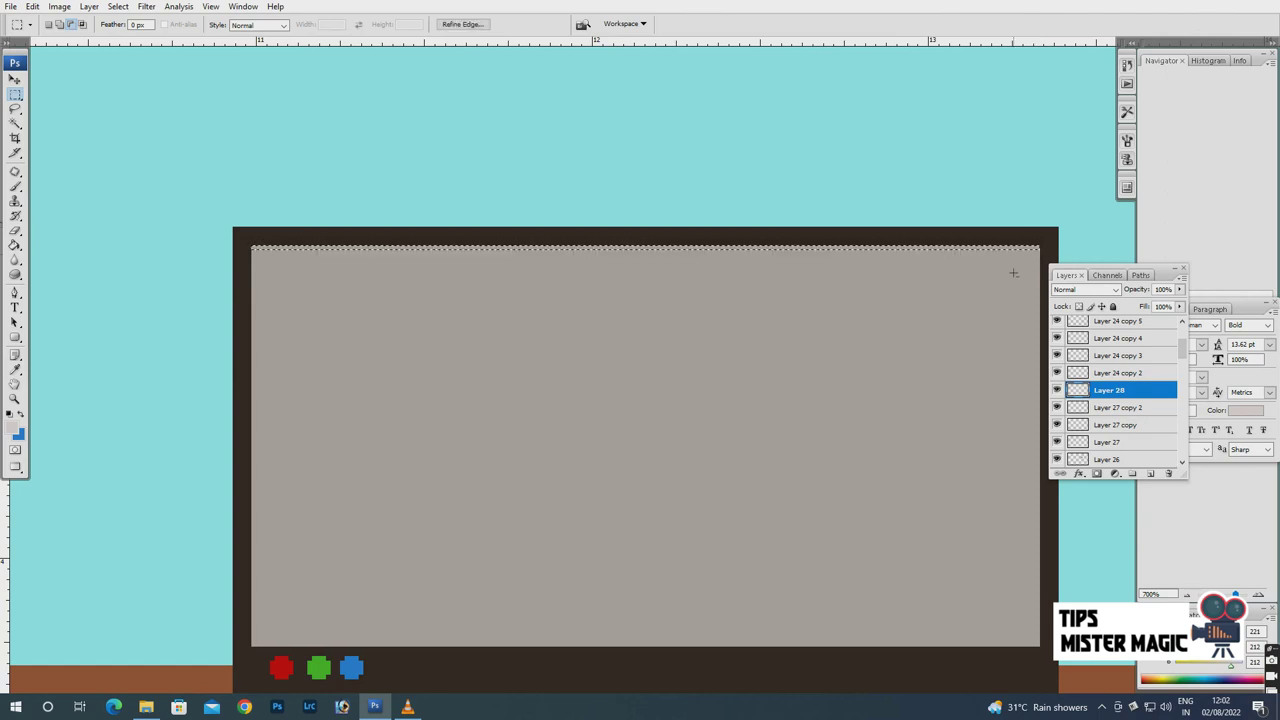
pyautogui.hotkey('ctrl', 'shift', 'alt', 'n')
pyautogui.press('i')
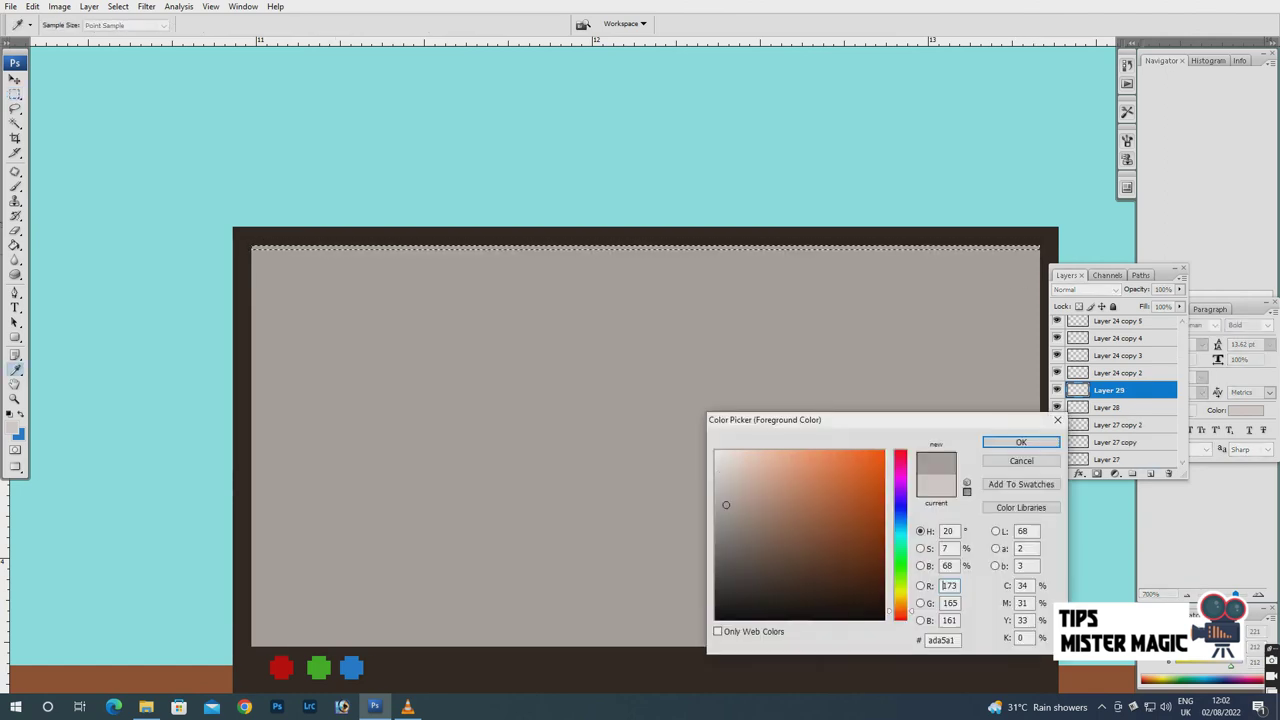
pyautogui.press('Return')
pyautogui.press('m')
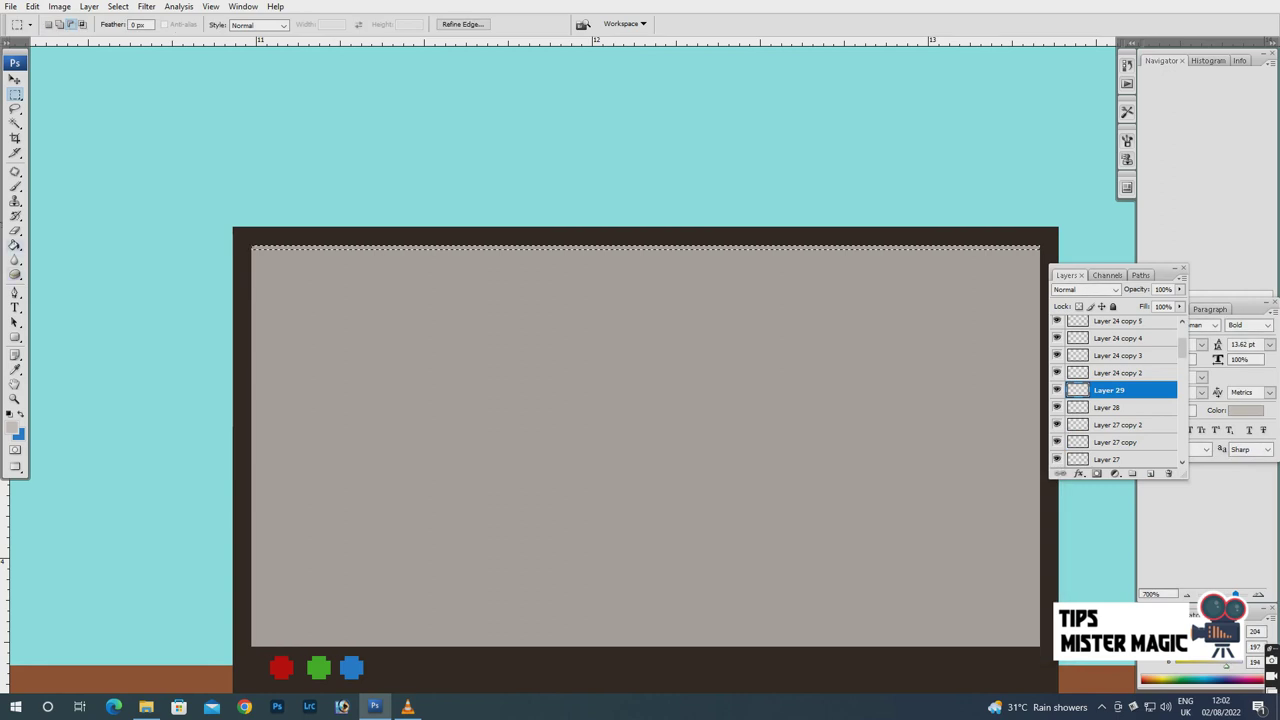
pyautogui.press('g')
pyautogui.hotkey('alt', 'BackSpace')
pyautogui.hotkey('ctrl', 'd')
# Duplicate the strip and move the copy to the screen's bottom edge.
pyautogui.press('v')
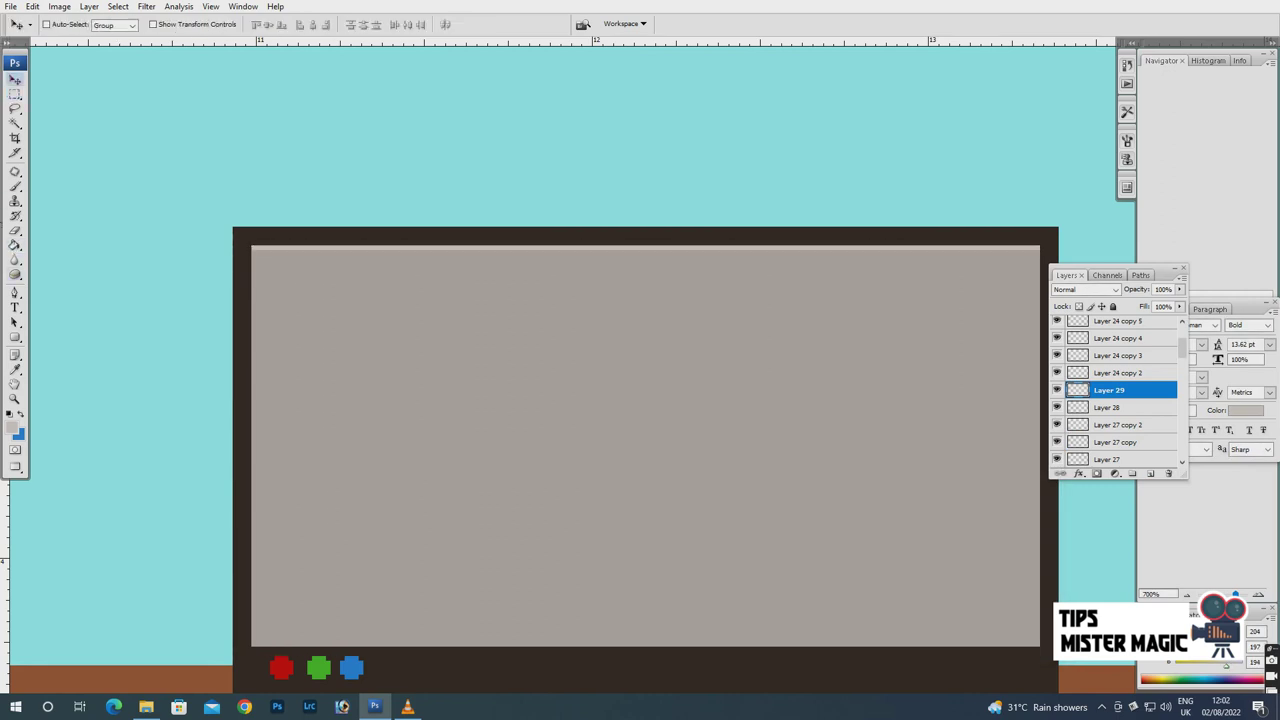
pyautogui.moveTo(640, 400); pyautogui.dragTo(560, 324)
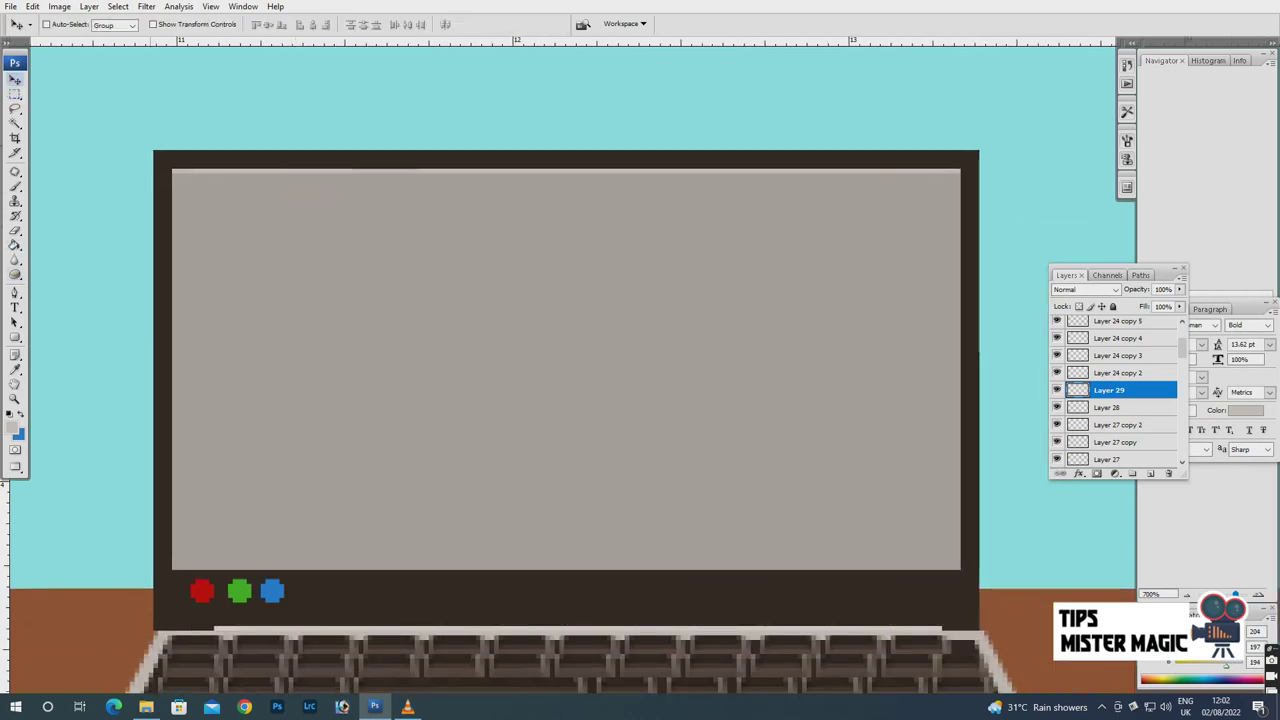
pyautogui.click(89, 6)
pyautogui.click(290, 77)
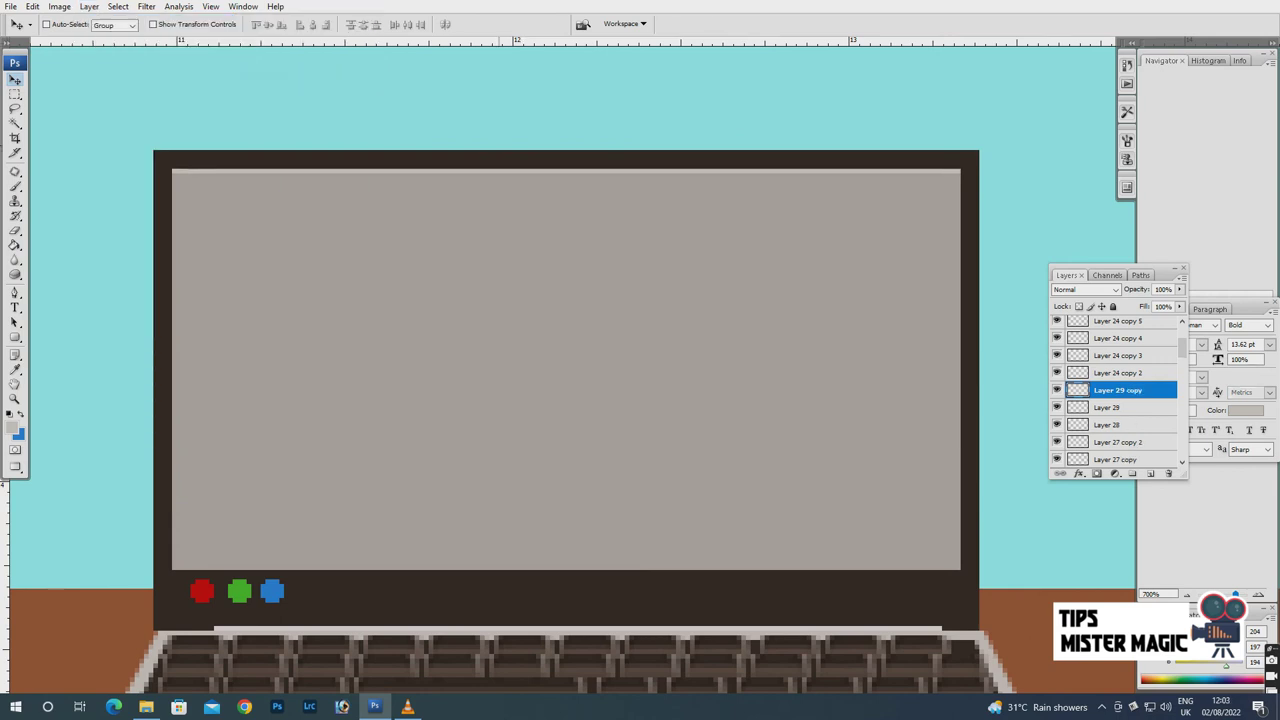
pyautogui.hotkey('shift', 'Down')
pyautogui.hotkey('shift', 'Down')
pyautogui.hotkey('shift', 'Down')
pyautogui.hotkey('shift', 'Down')
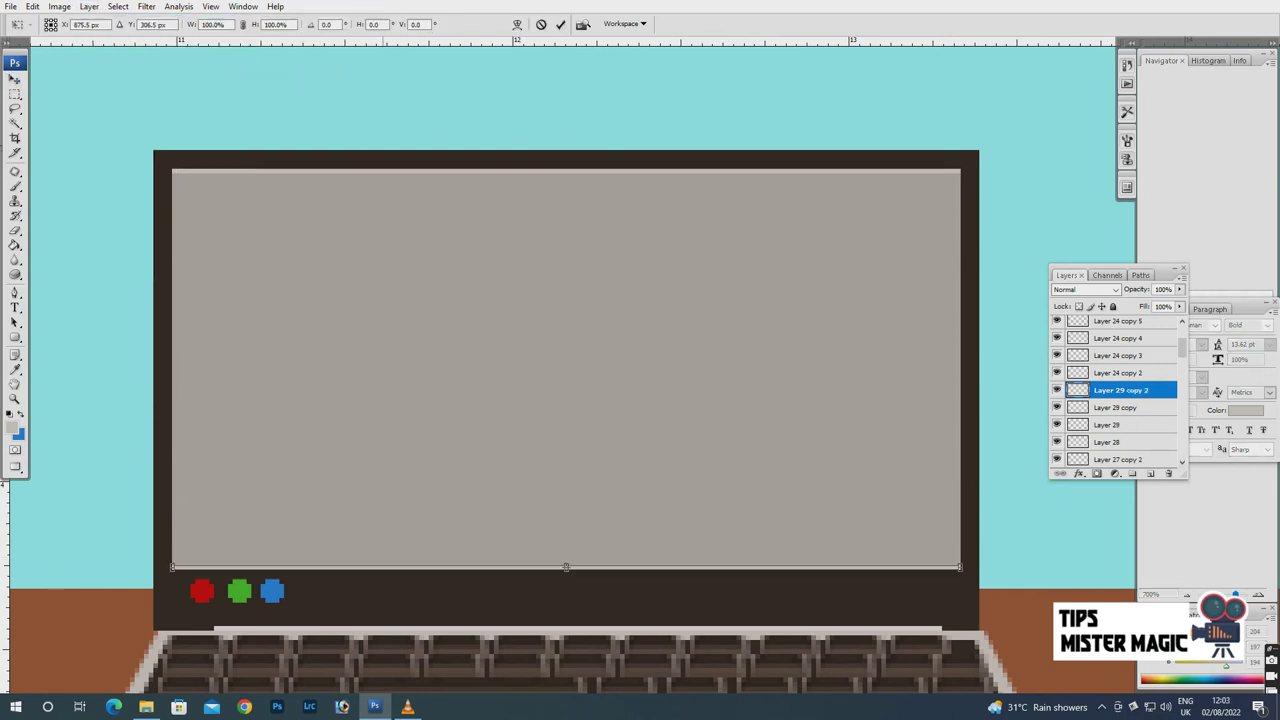
# Copy the strip again, rotate it 90°, shorten it, and place it on the left edge.
pyautogui.click(89, 6)
pyautogui.moveTo(100, 21)
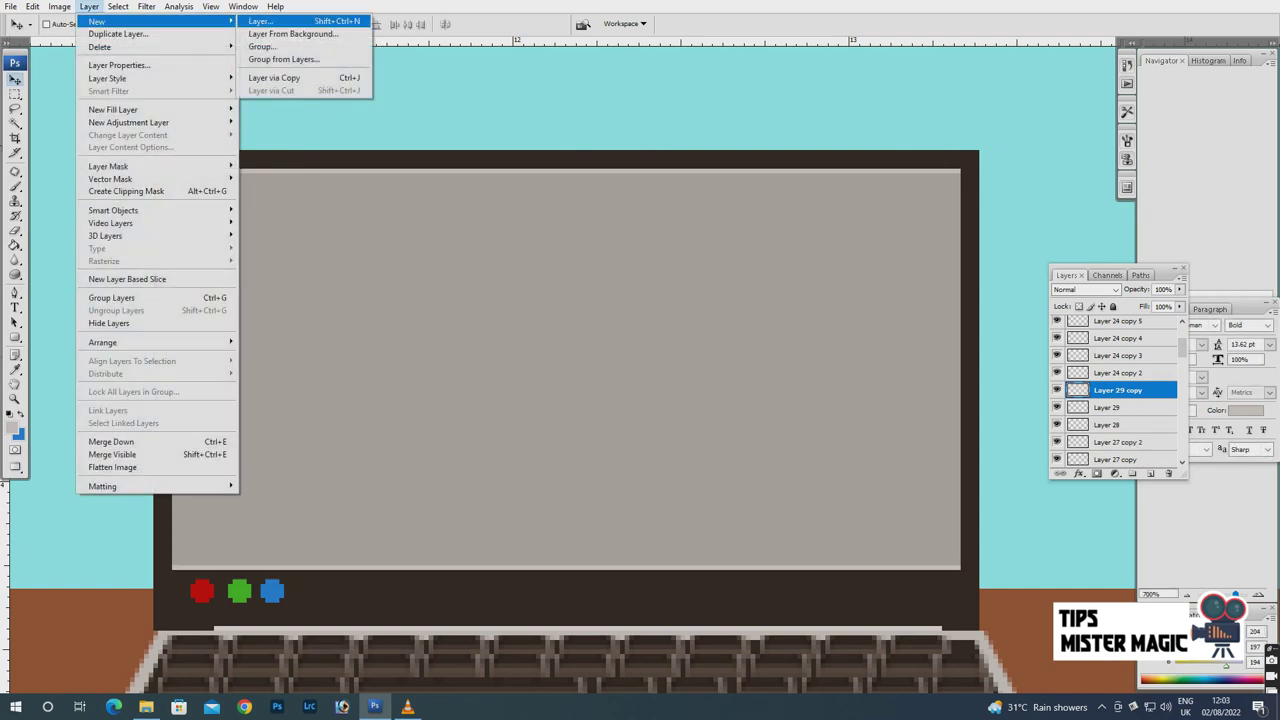
pyautogui.click(274, 77)
pyautogui.moveTo(372, 567); pyautogui.dragTo(372, 455)
pyautogui.rightClick(372, 456)
pyautogui.press('Escape')
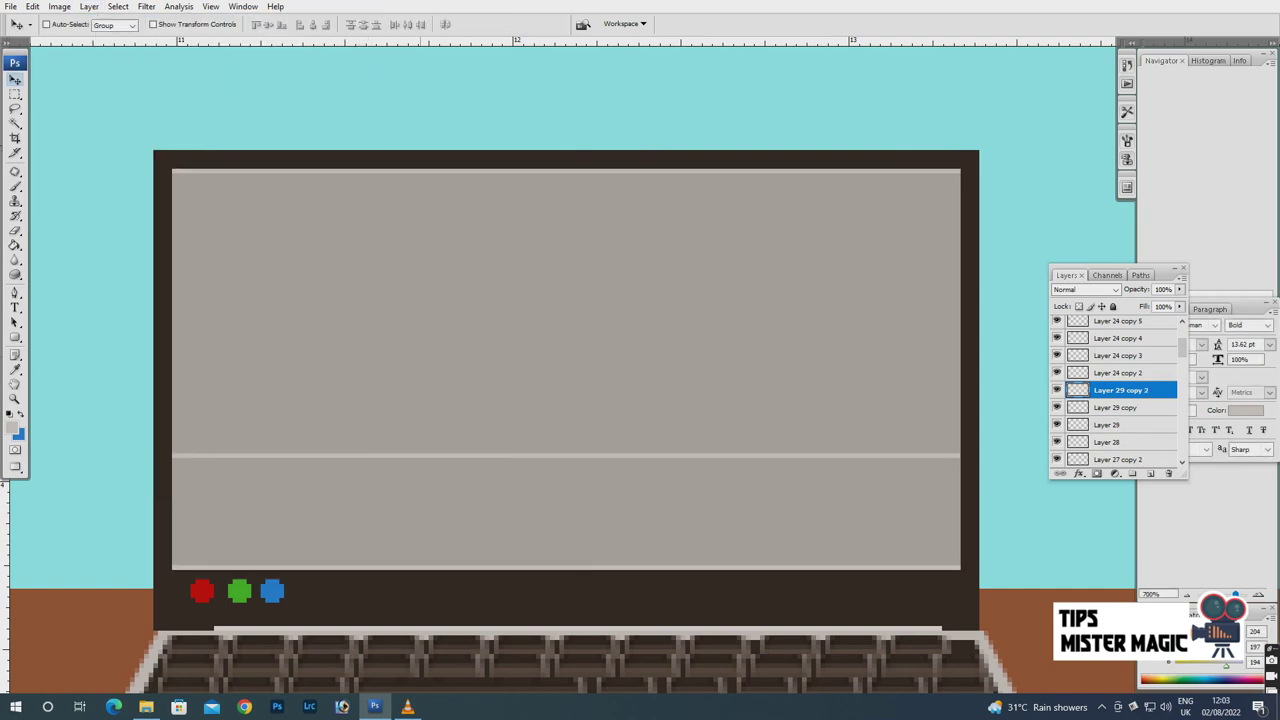
pyautogui.hotkey('ctrl', 't')
pyautogui.rightClick(421, 473)
pyautogui.click(470, 609)
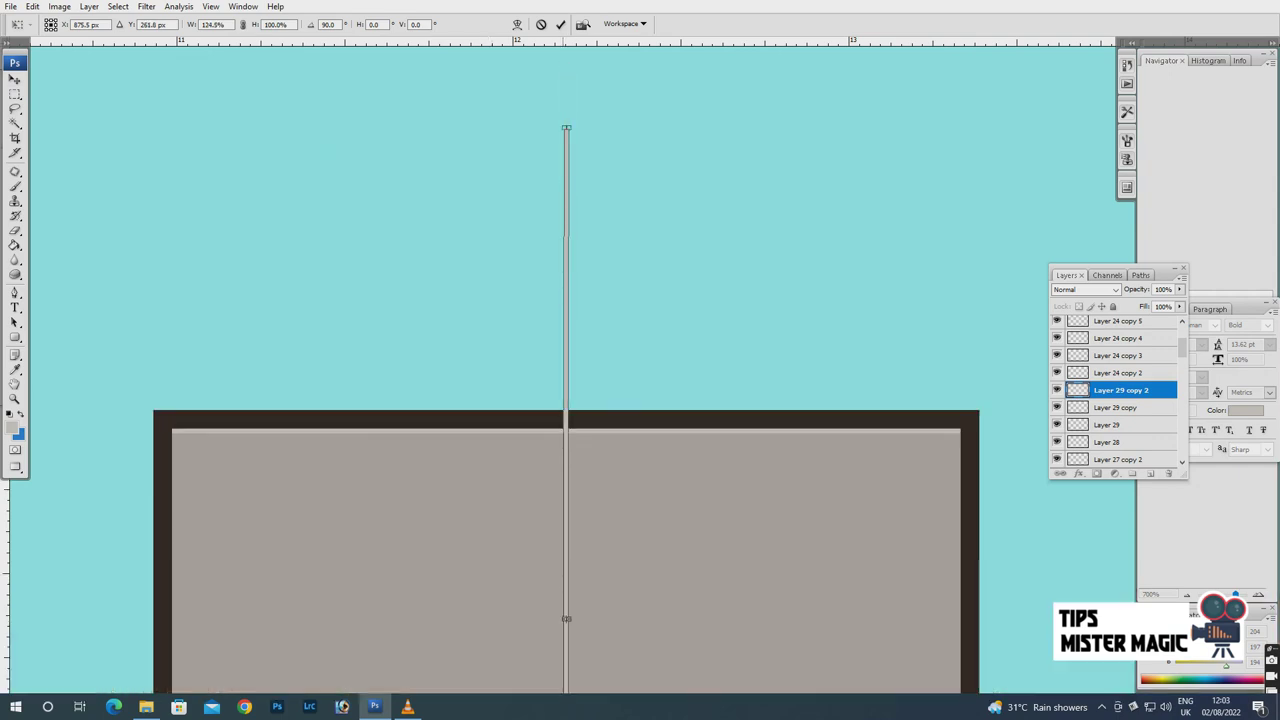
pyautogui.moveTo(566, 62); pyautogui.dragTo(566, 169)
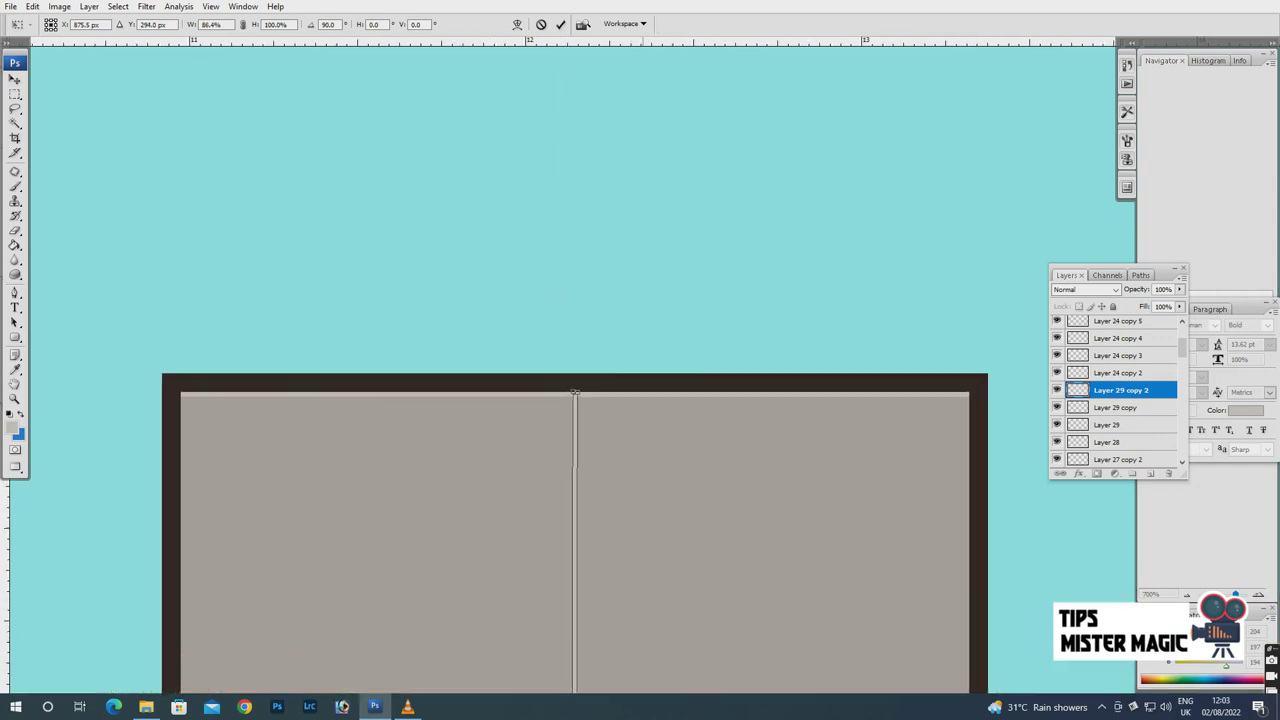
pyautogui.scroll(-3, 570, 370)
pyautogui.moveTo(599, 580); pyautogui.dragTo(599, 300)
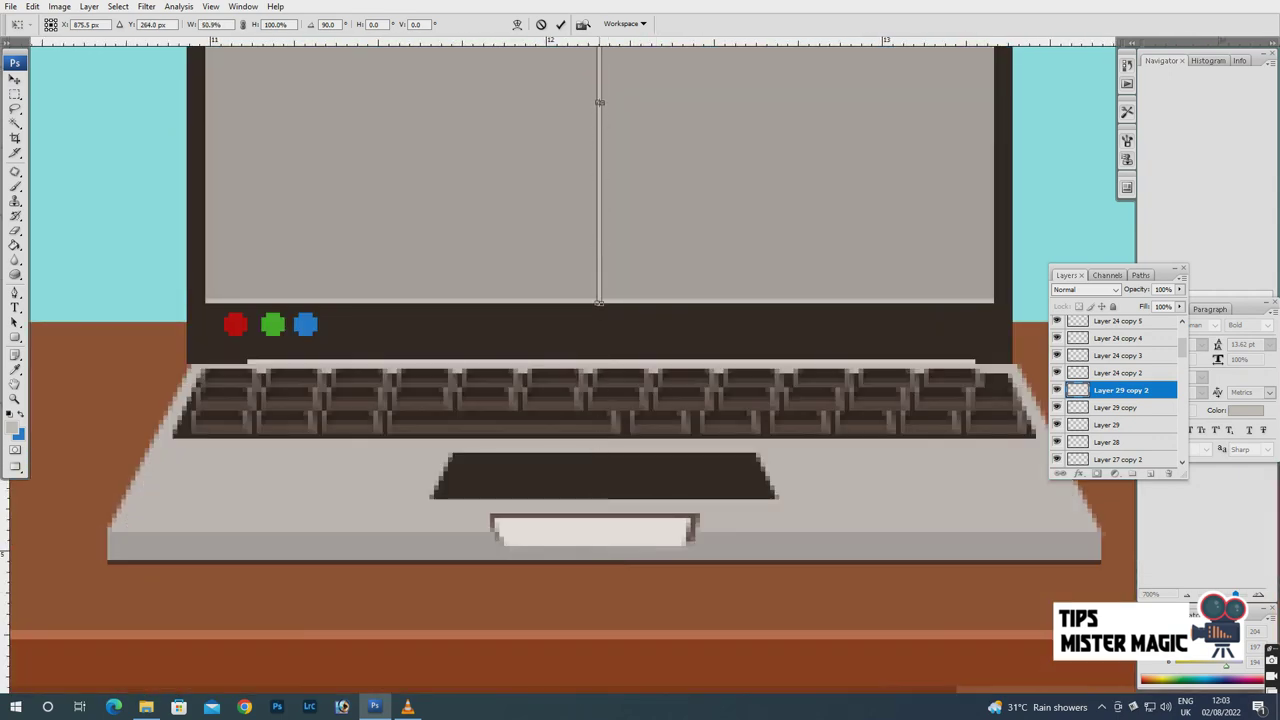
pyautogui.press('Return')
pyautogui.scroll(3, 599, 300)
pyautogui.moveTo(611, 400); pyautogui.dragTo(219, 400)
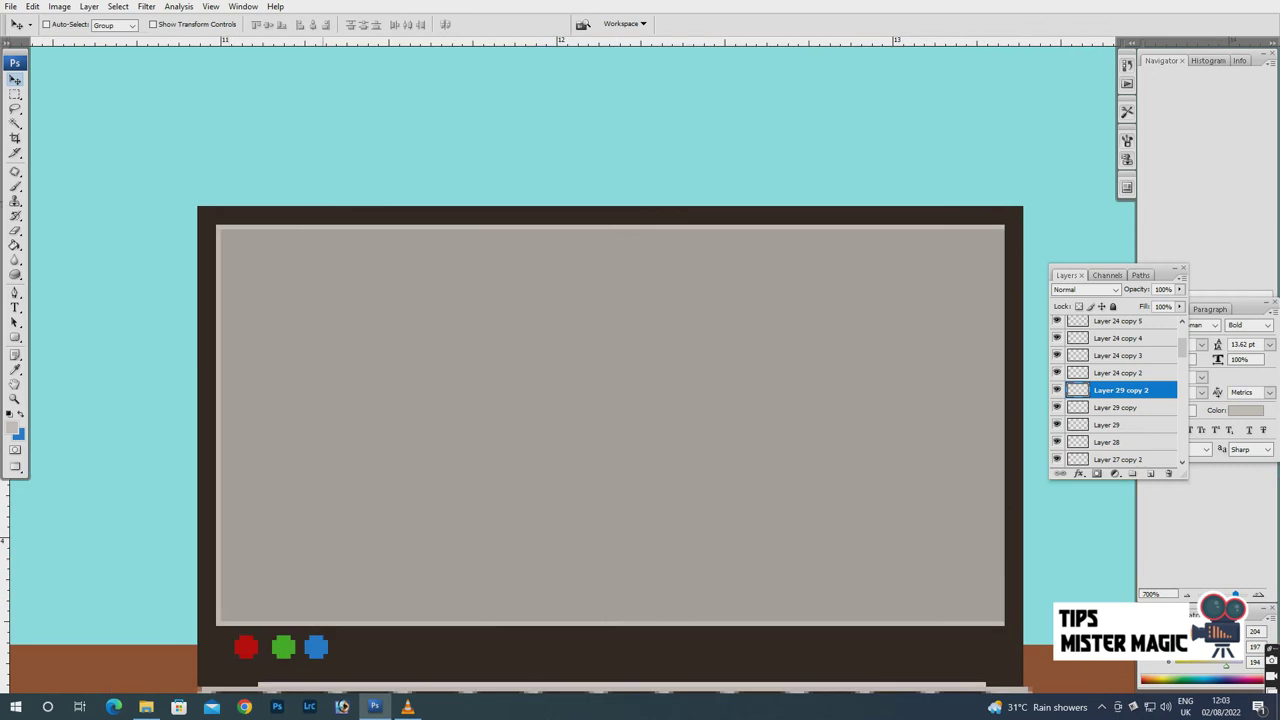
pyautogui.scroll(-1, 560, 400)
# Duplicate the vertical strip onto the screen's right edge.
pyautogui.click(118, 6)
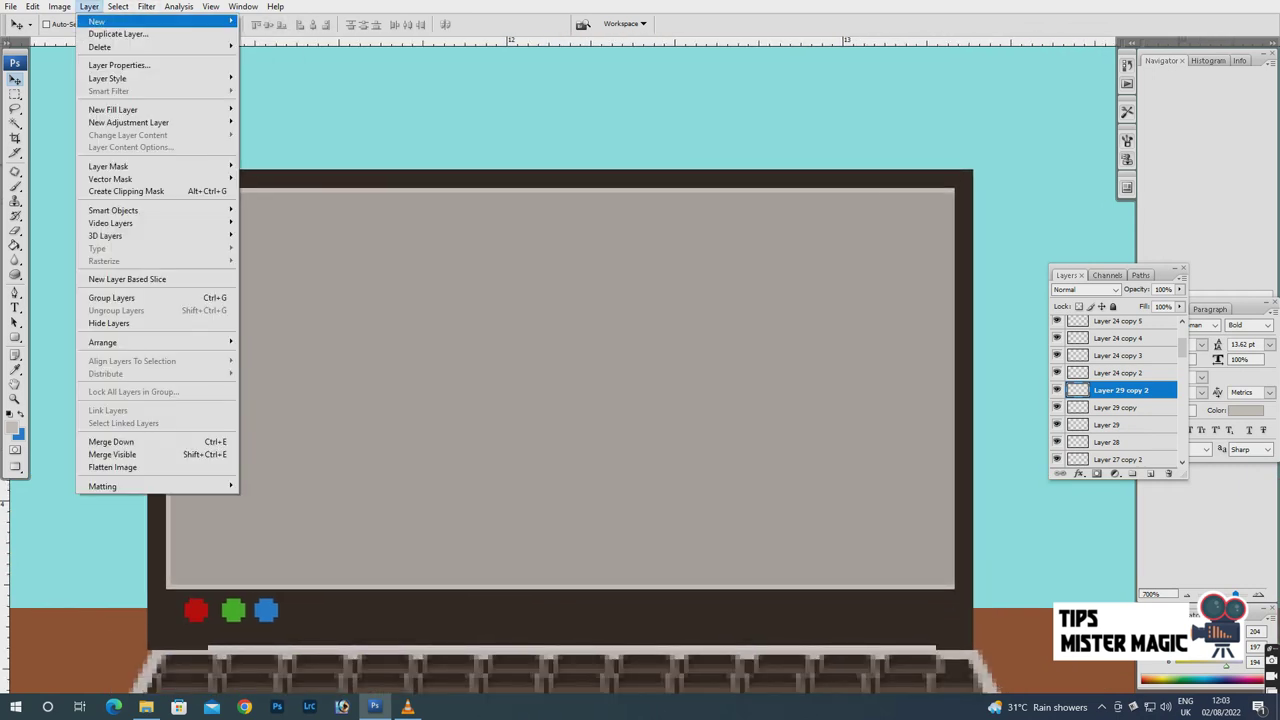
pyautogui.click(300, 77)
pyautogui.moveTo(561, 390); pyautogui.dragTo(947, 390)
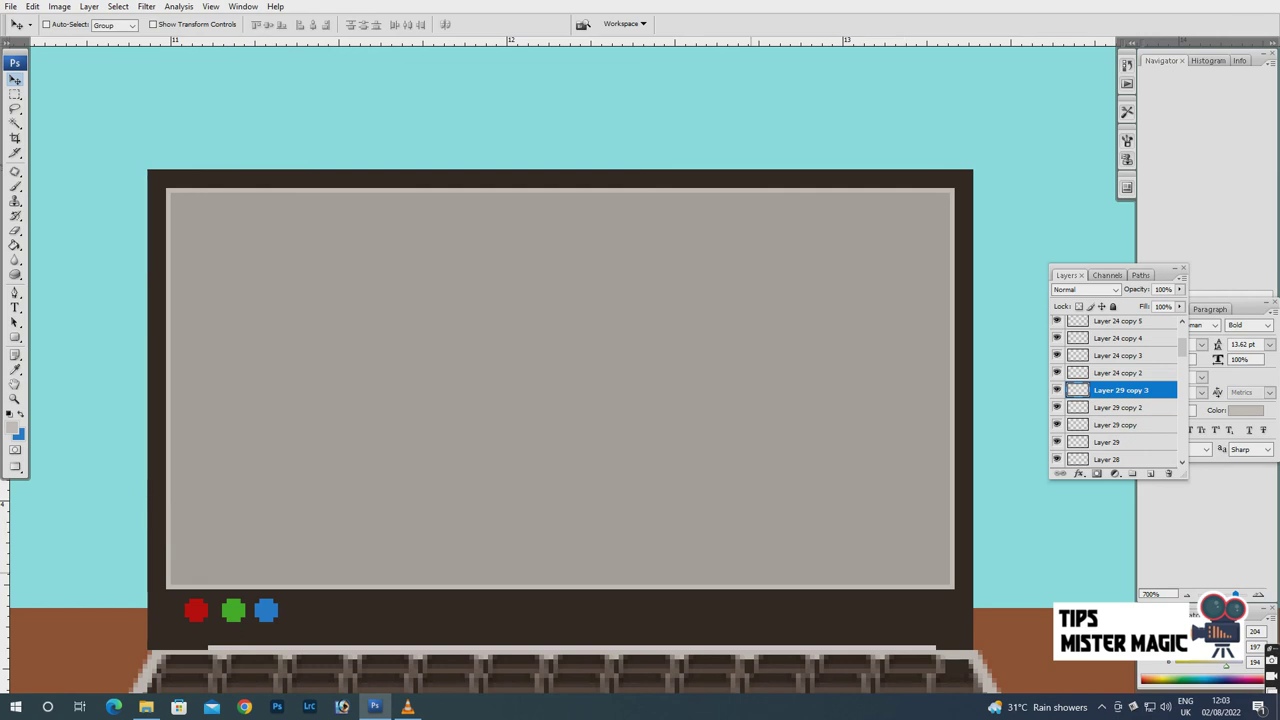
pyautogui.hotkey('ctrl', '-')
pyautogui.hotkey('ctrl', '-')
pyautogui.hotkey('ctrl', '-')
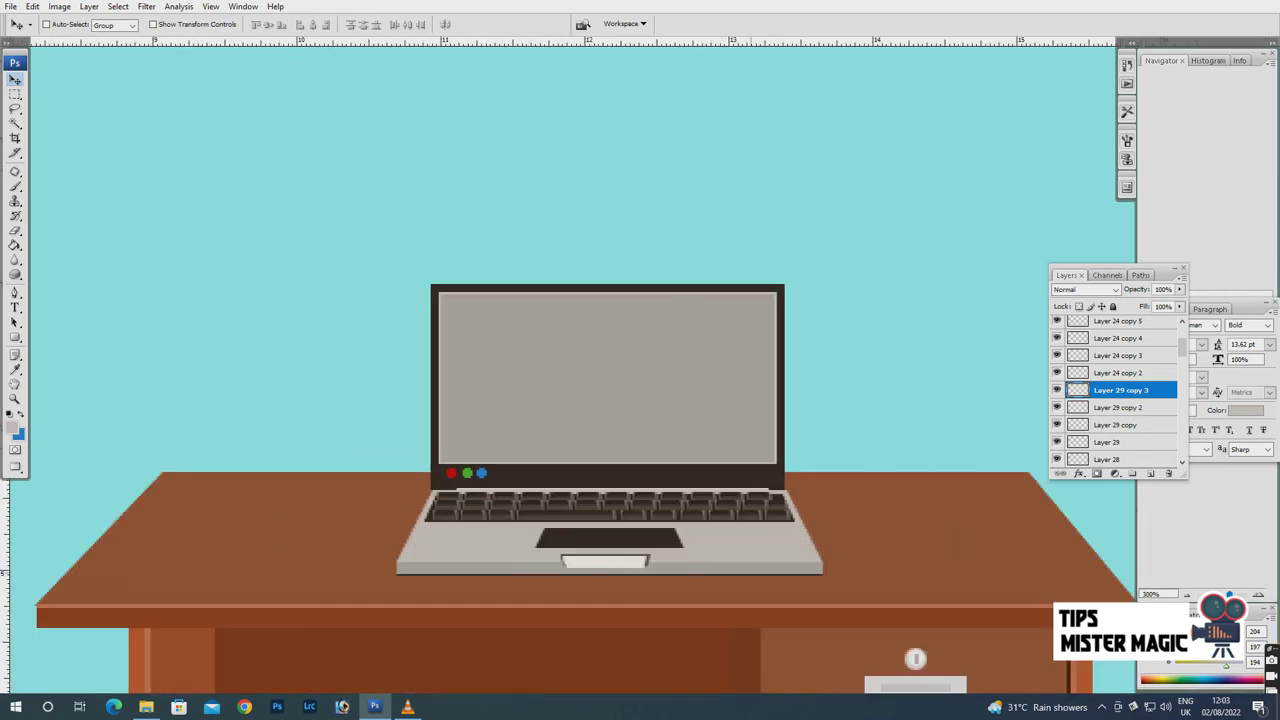
pyautogui.scroll(3, 585, 400)
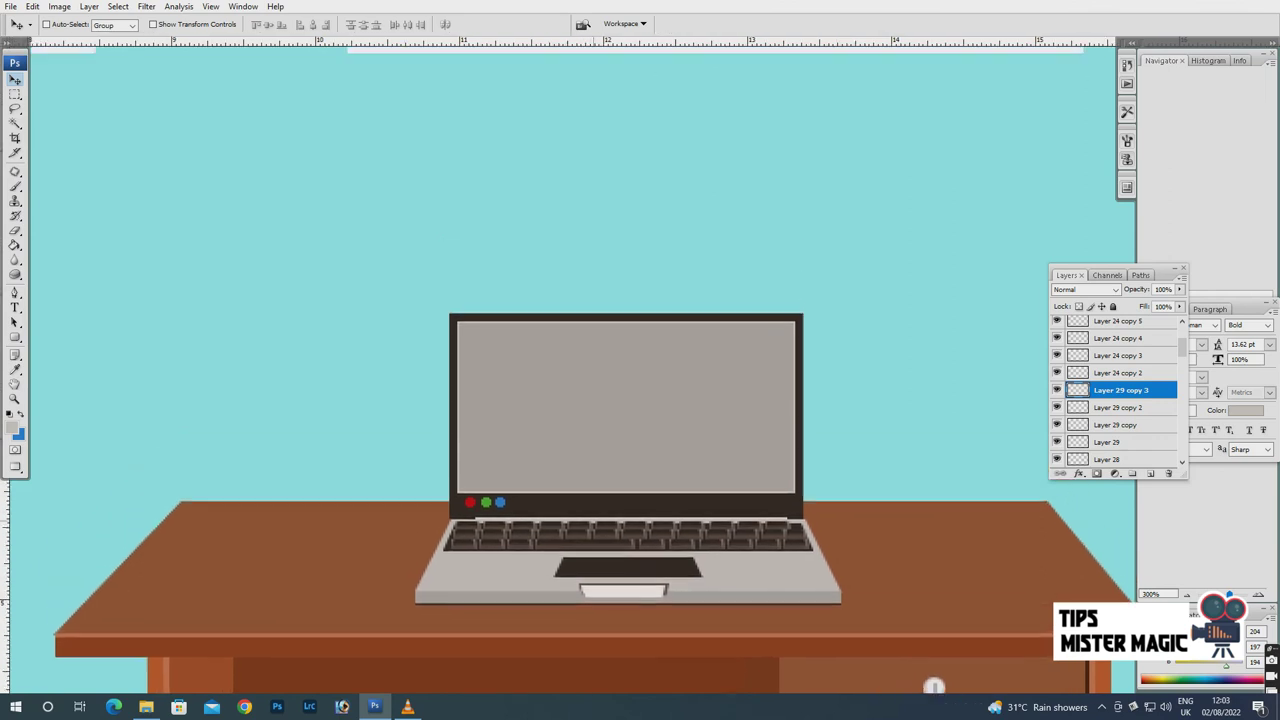
pyautogui.hscroll(-1, 585, 400)
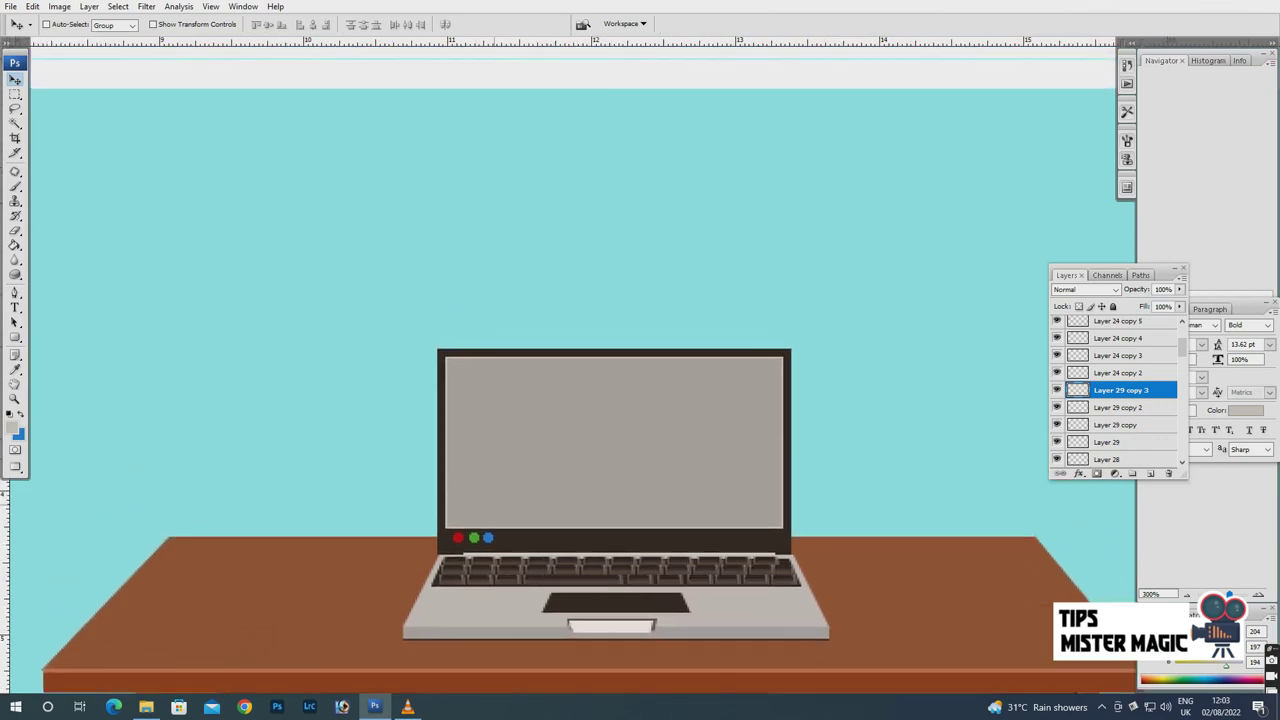